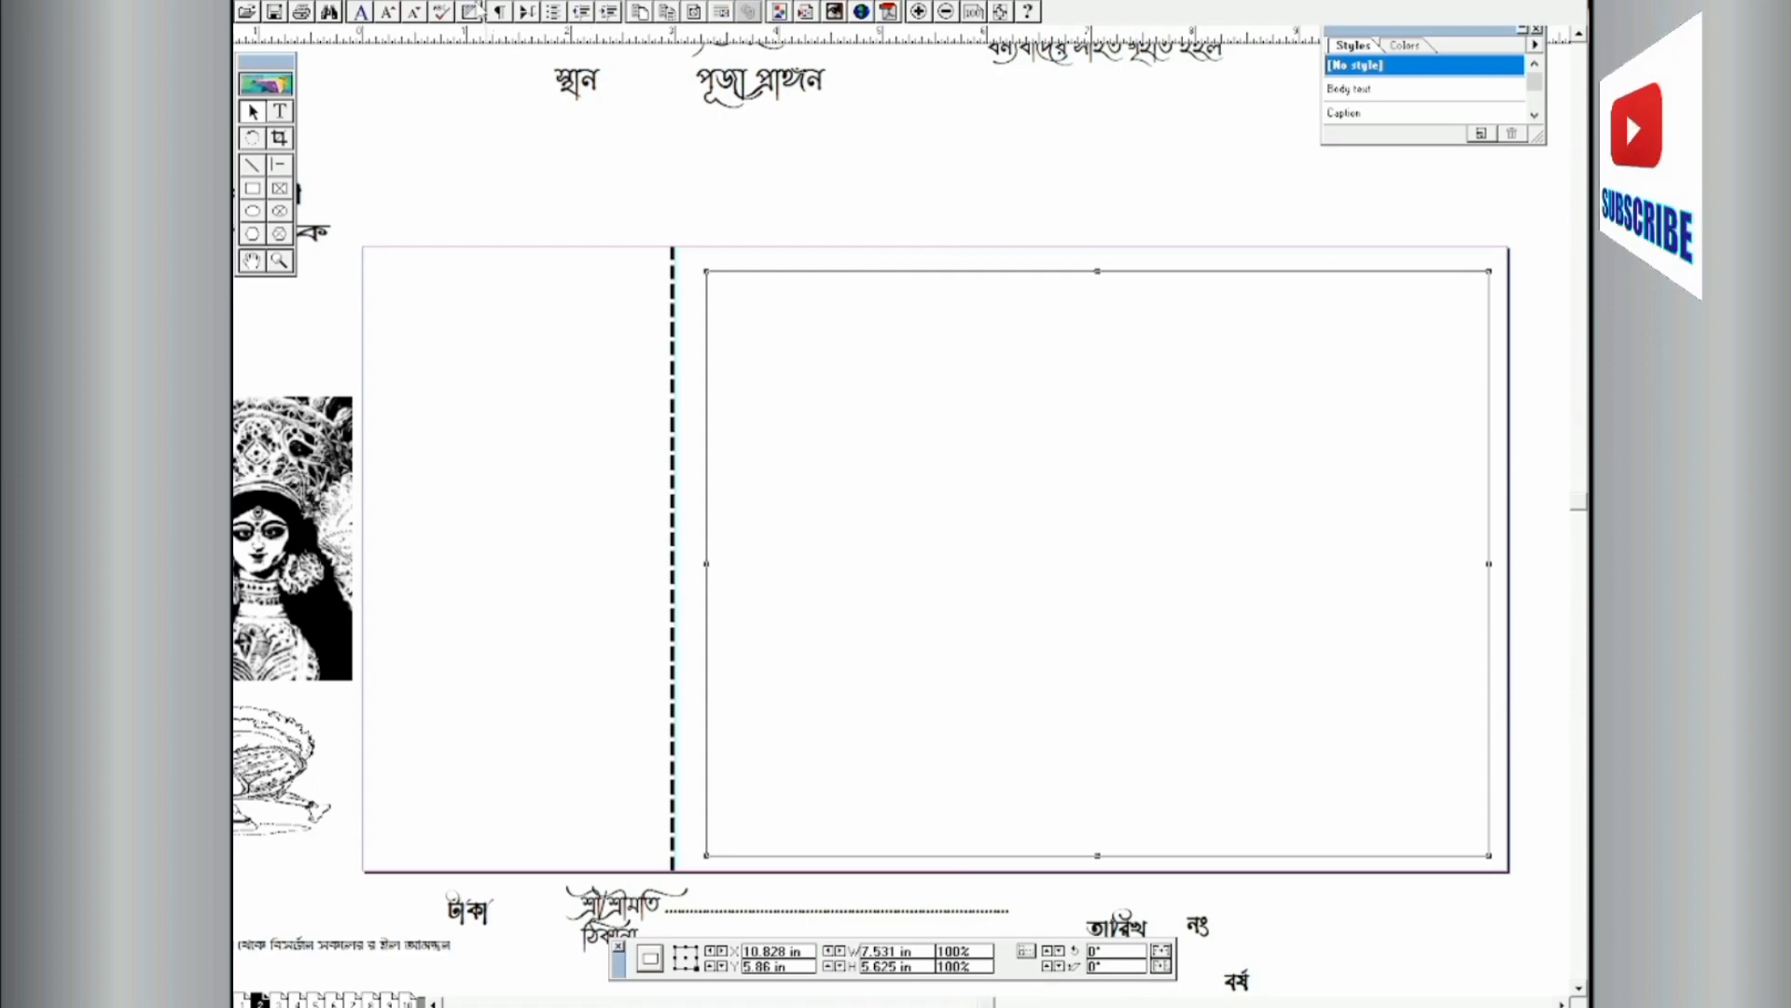
Step: Give the large frame beside the dashed line a 4pt stroke and nudge it slightly to the left
left_click(439, 2)
mouse_move(522, 33)
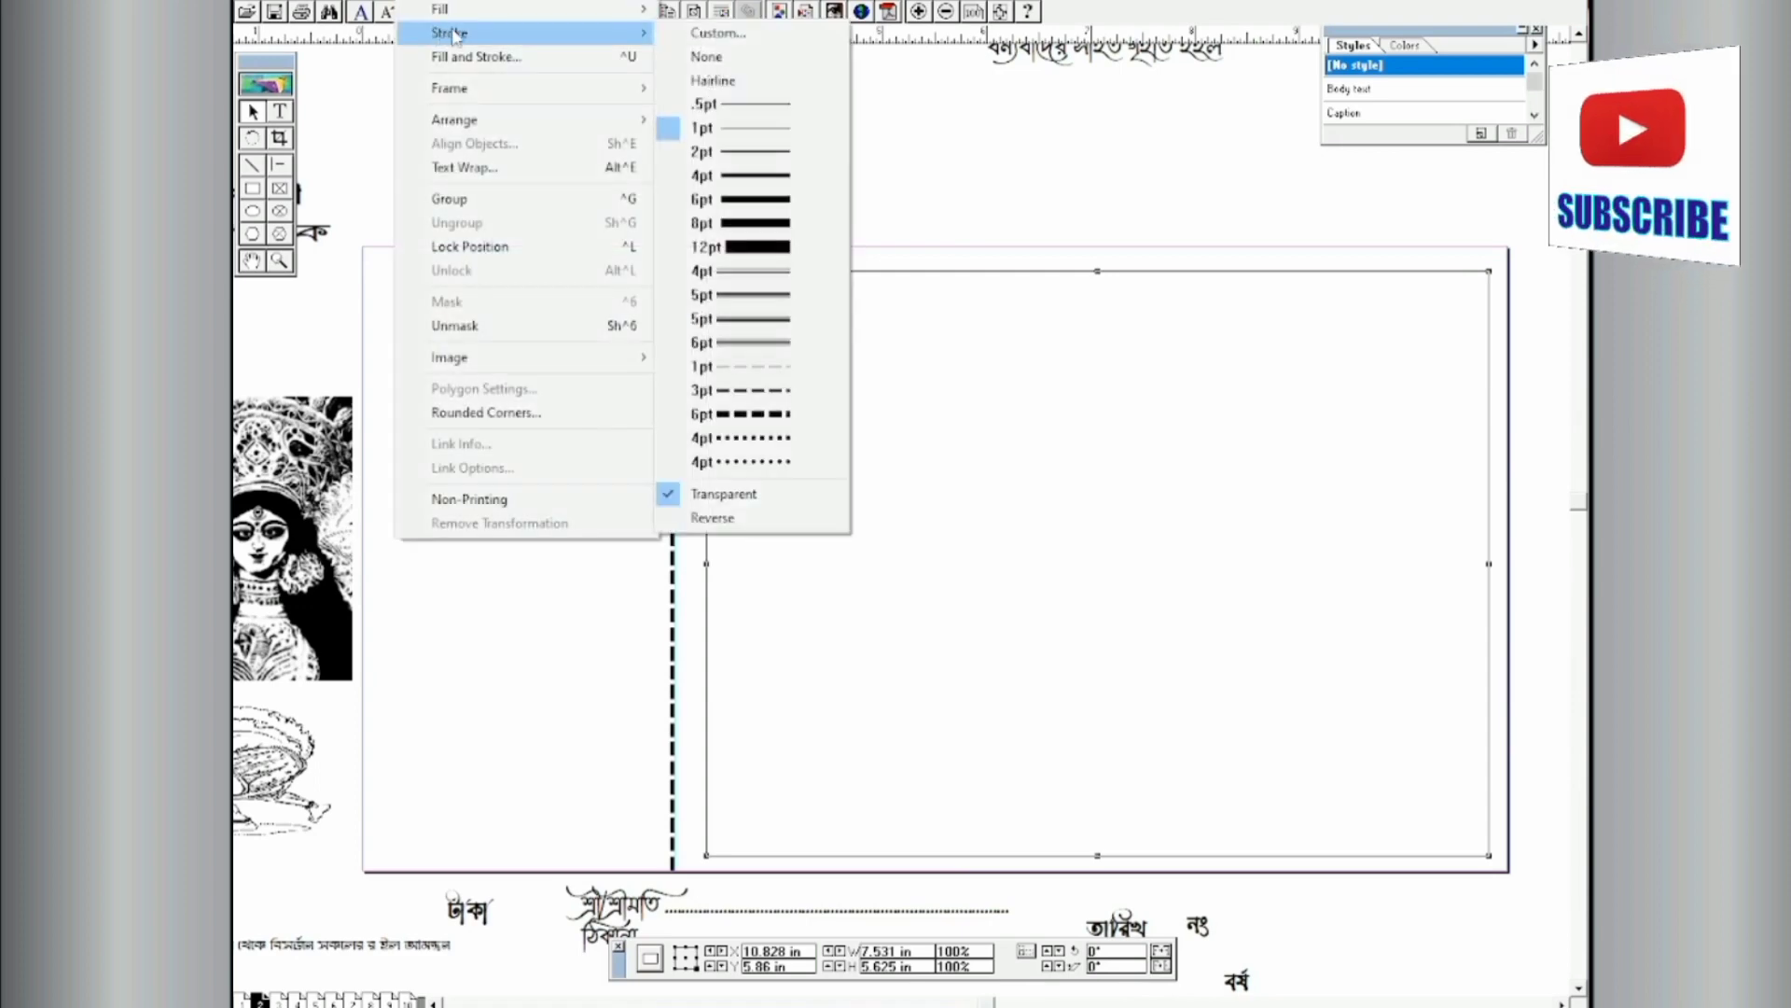
left_click(764, 177)
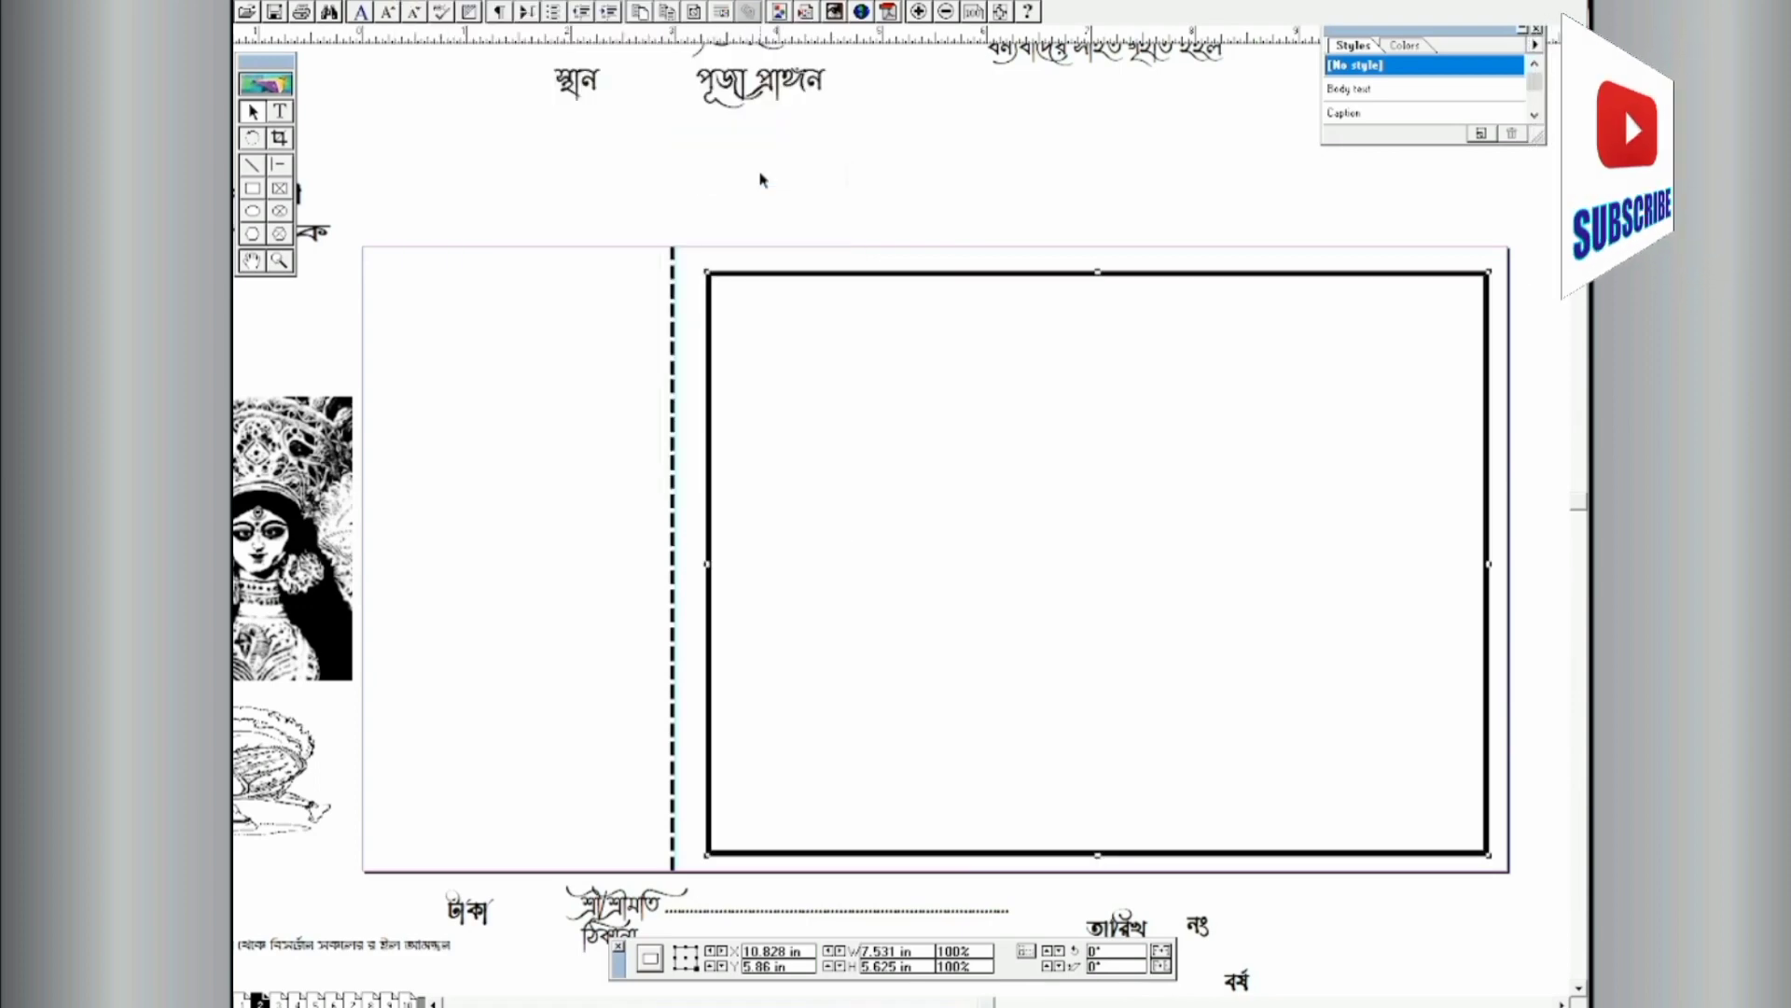
key("Left")
key("Left")
key("Left")
key("Left")
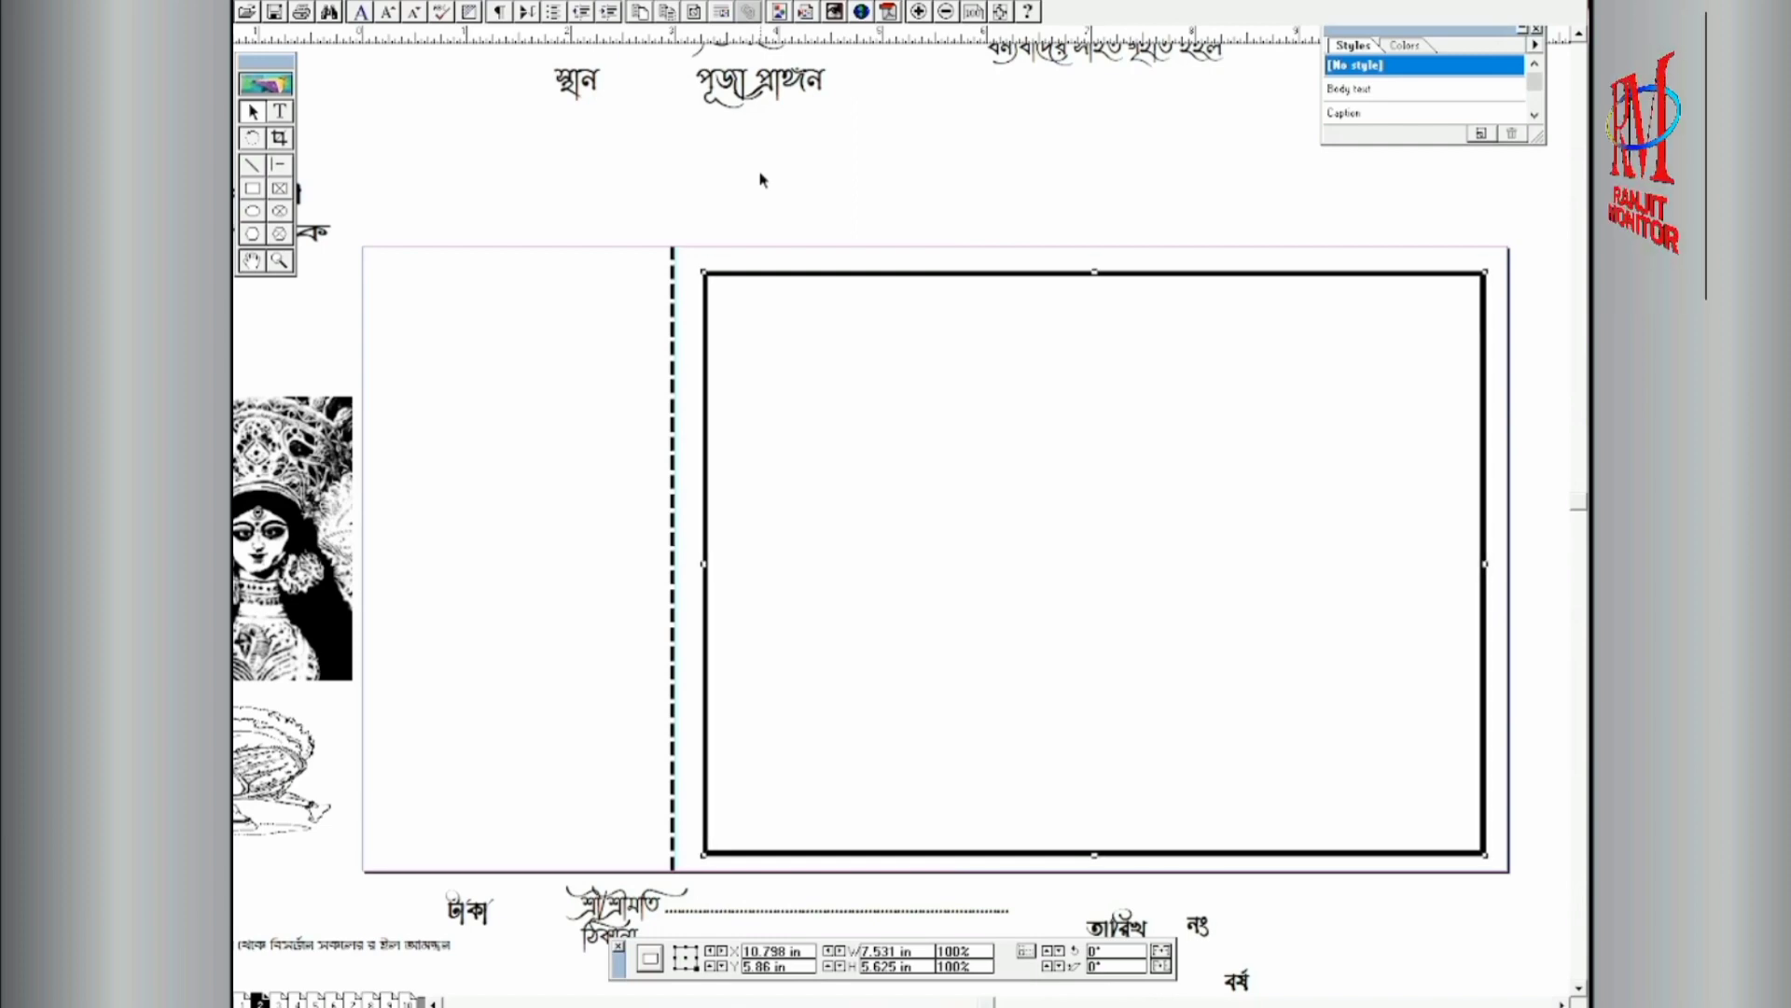
key("Left")
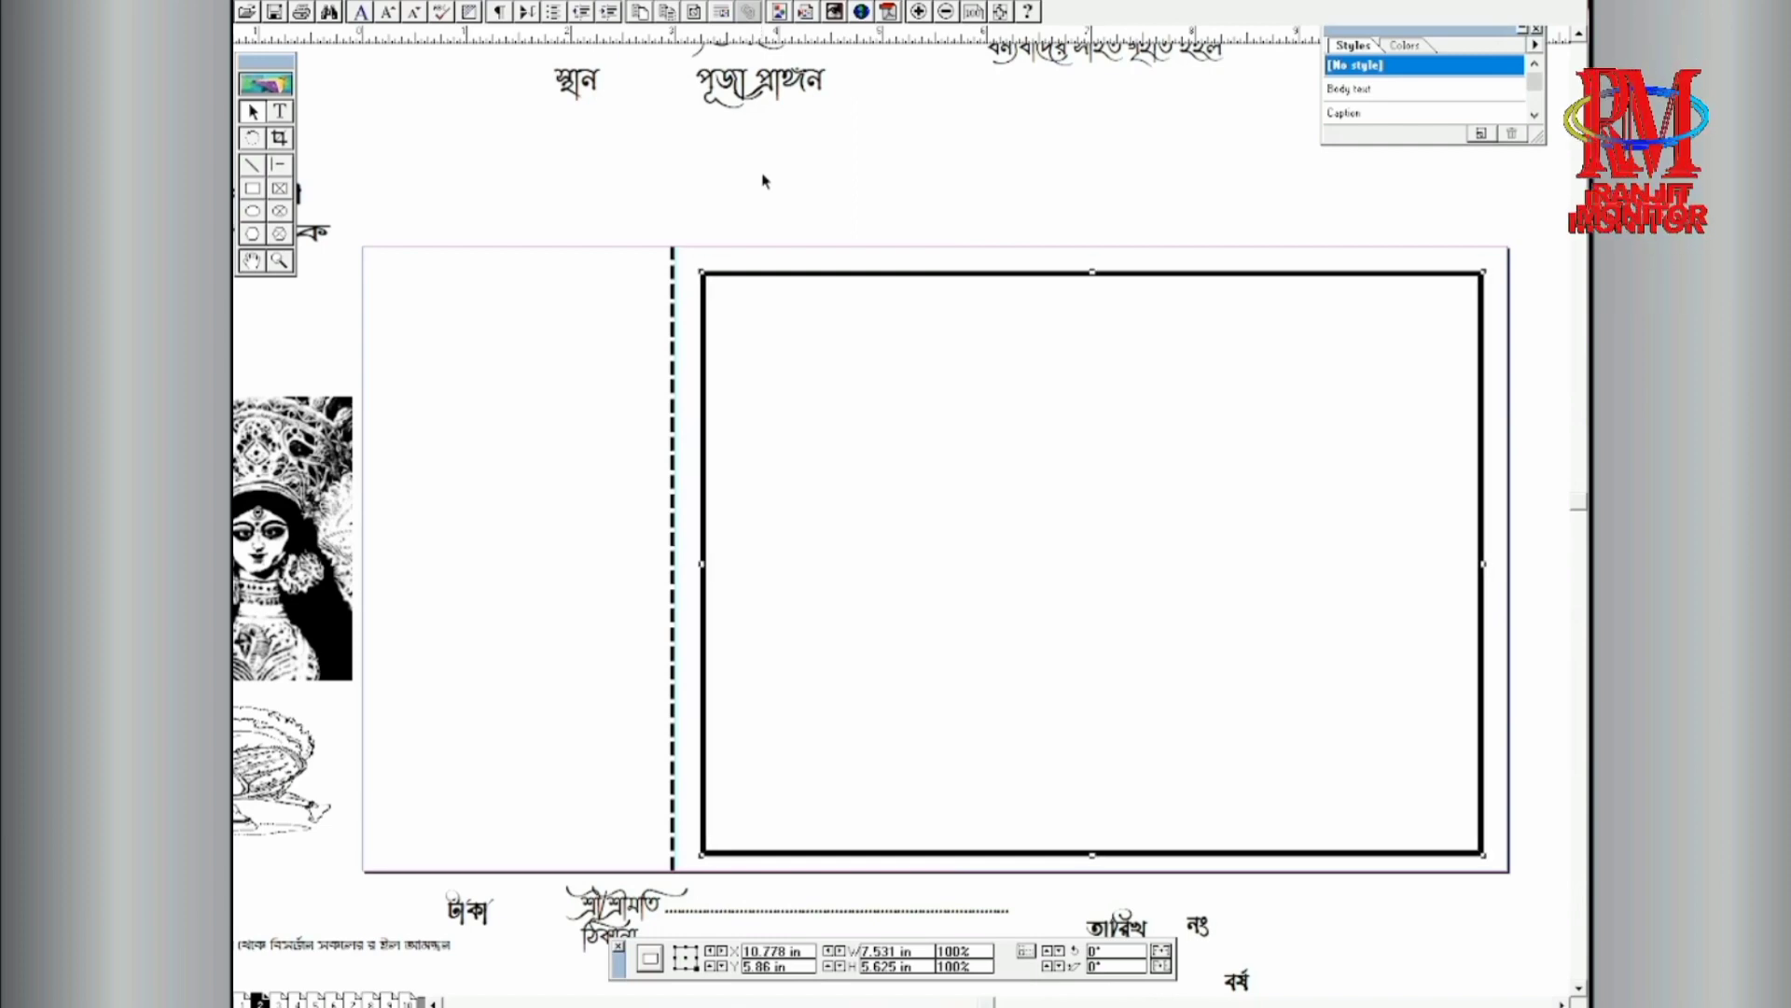
left_click(763, 180)
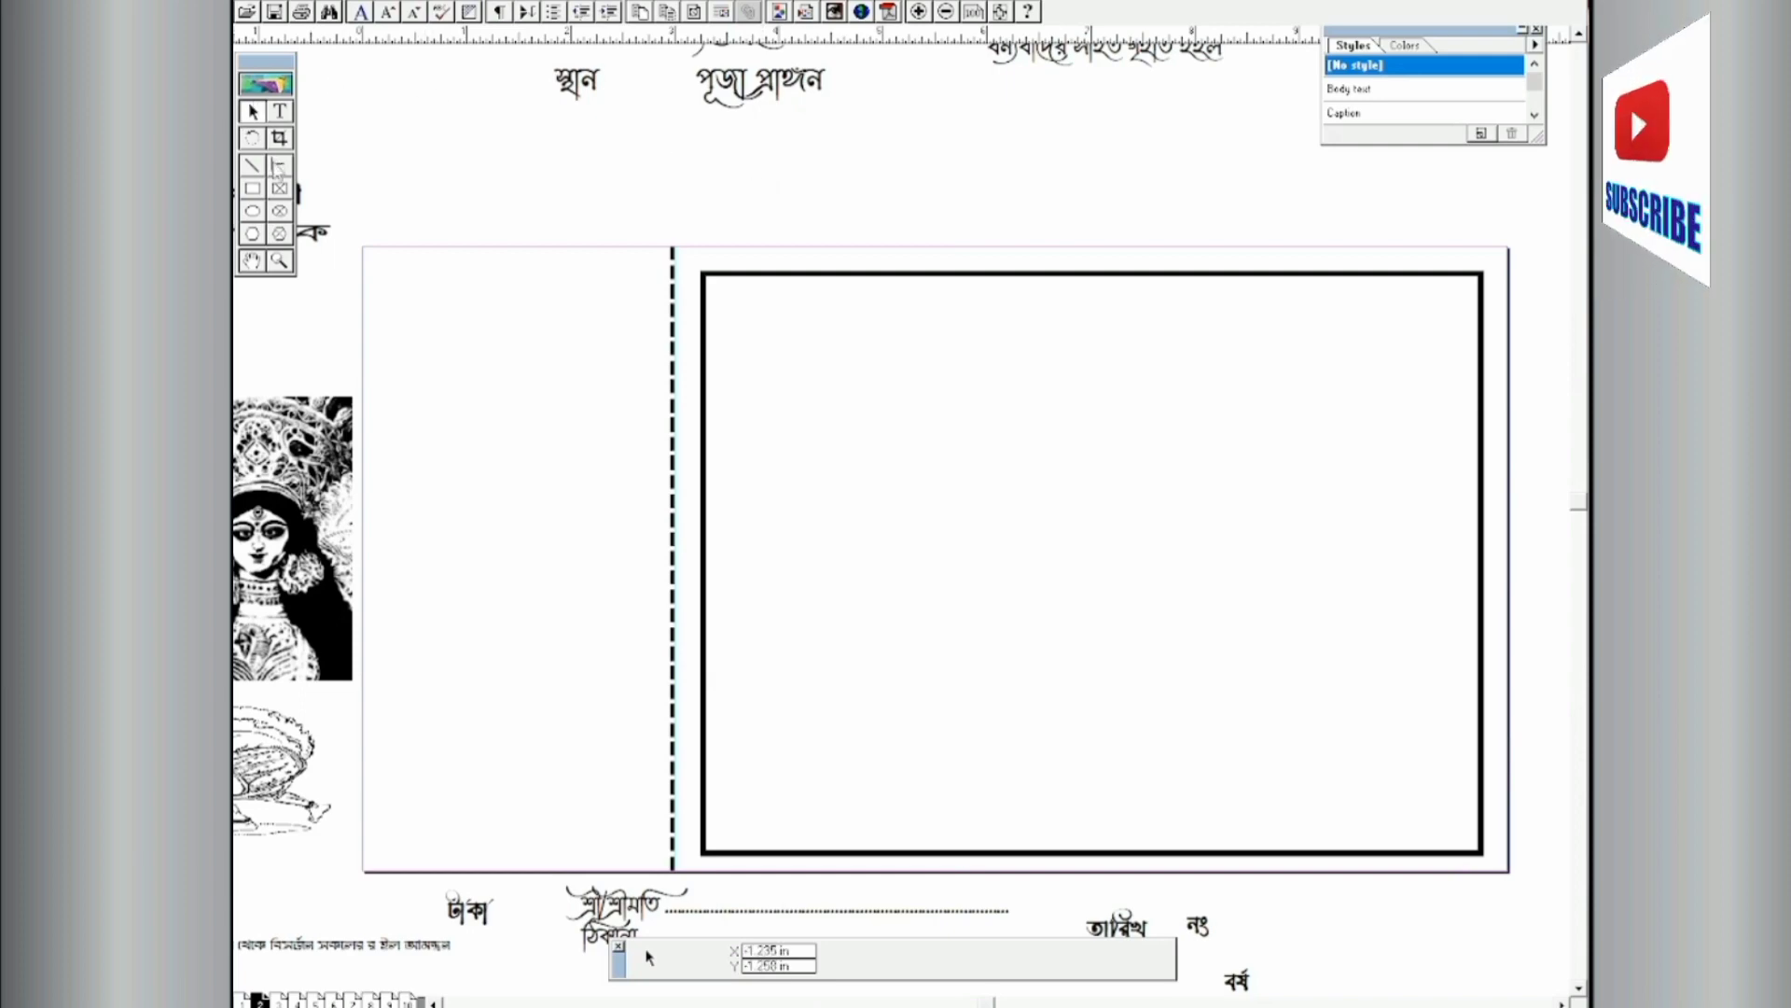
Step: Draw an inner rectangle about 7.1 by 5.2 in inside the thick frame and give it a 2pt stroke
left_click(253, 190)
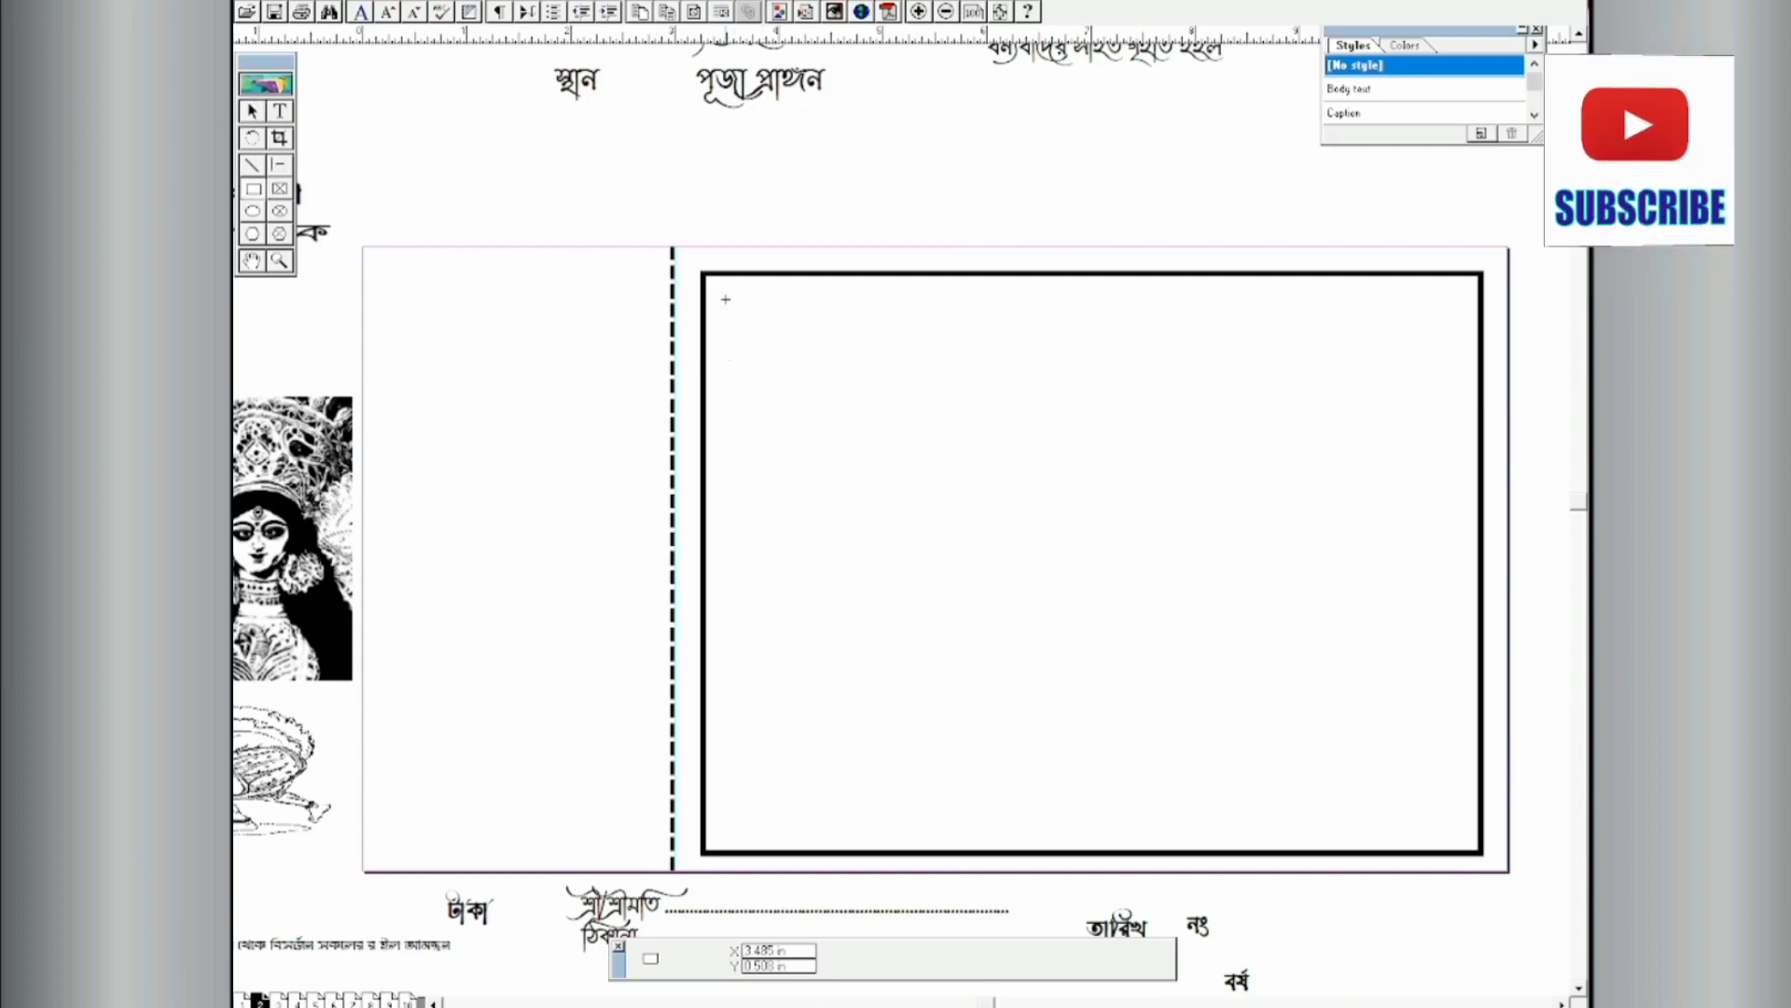
mouse_move(726, 295)
left_mouse_down()
mouse_move(1333, 770)
mouse_move(1464, 838)
left_mouse_up()
left_click(417, 7)
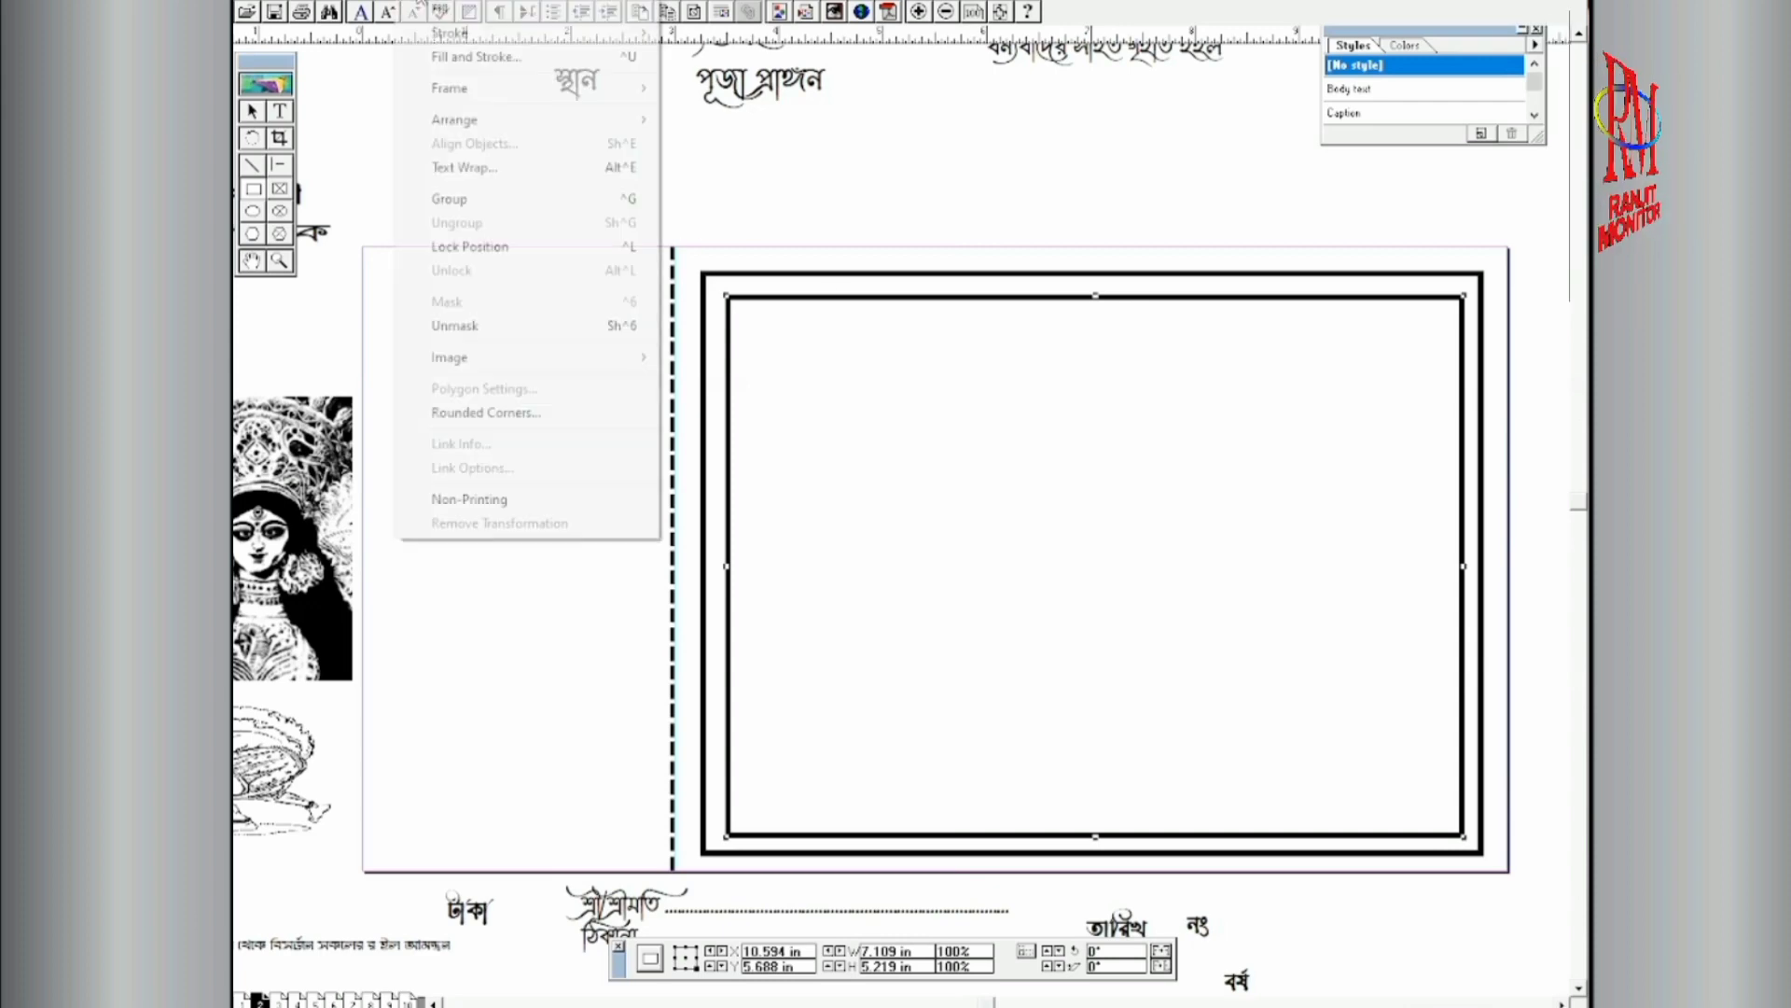
mouse_move(560, 32)
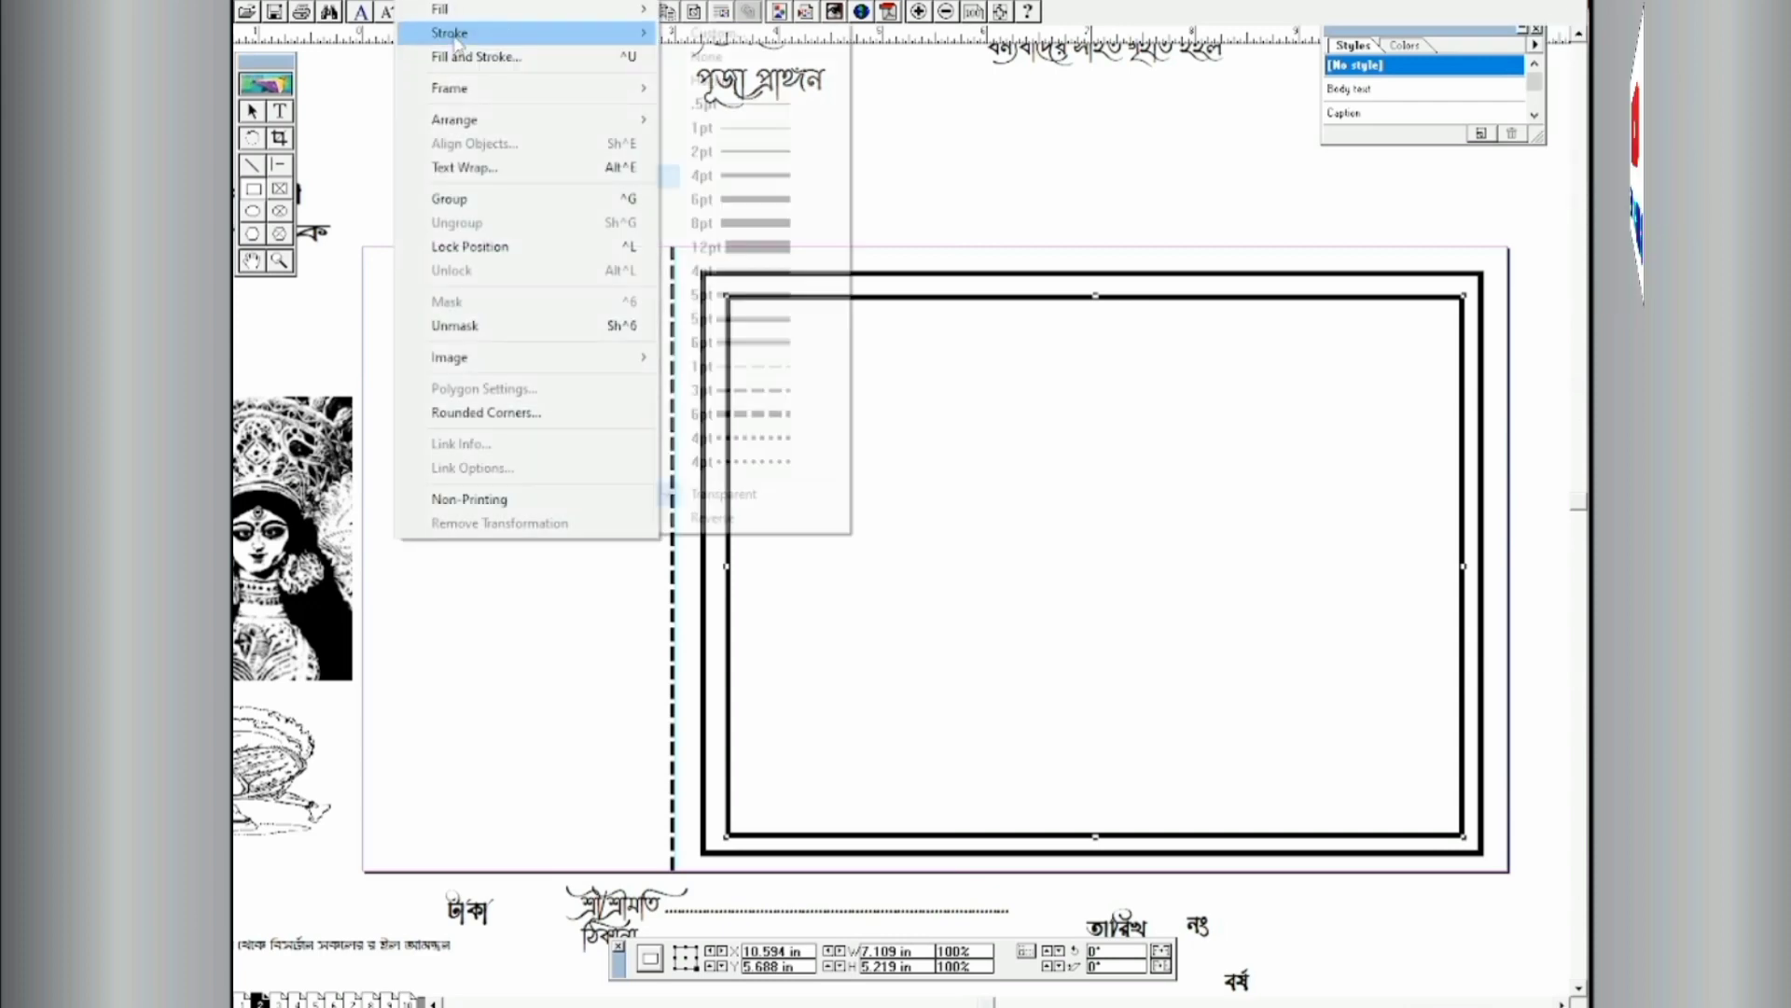
left_click(743, 154)
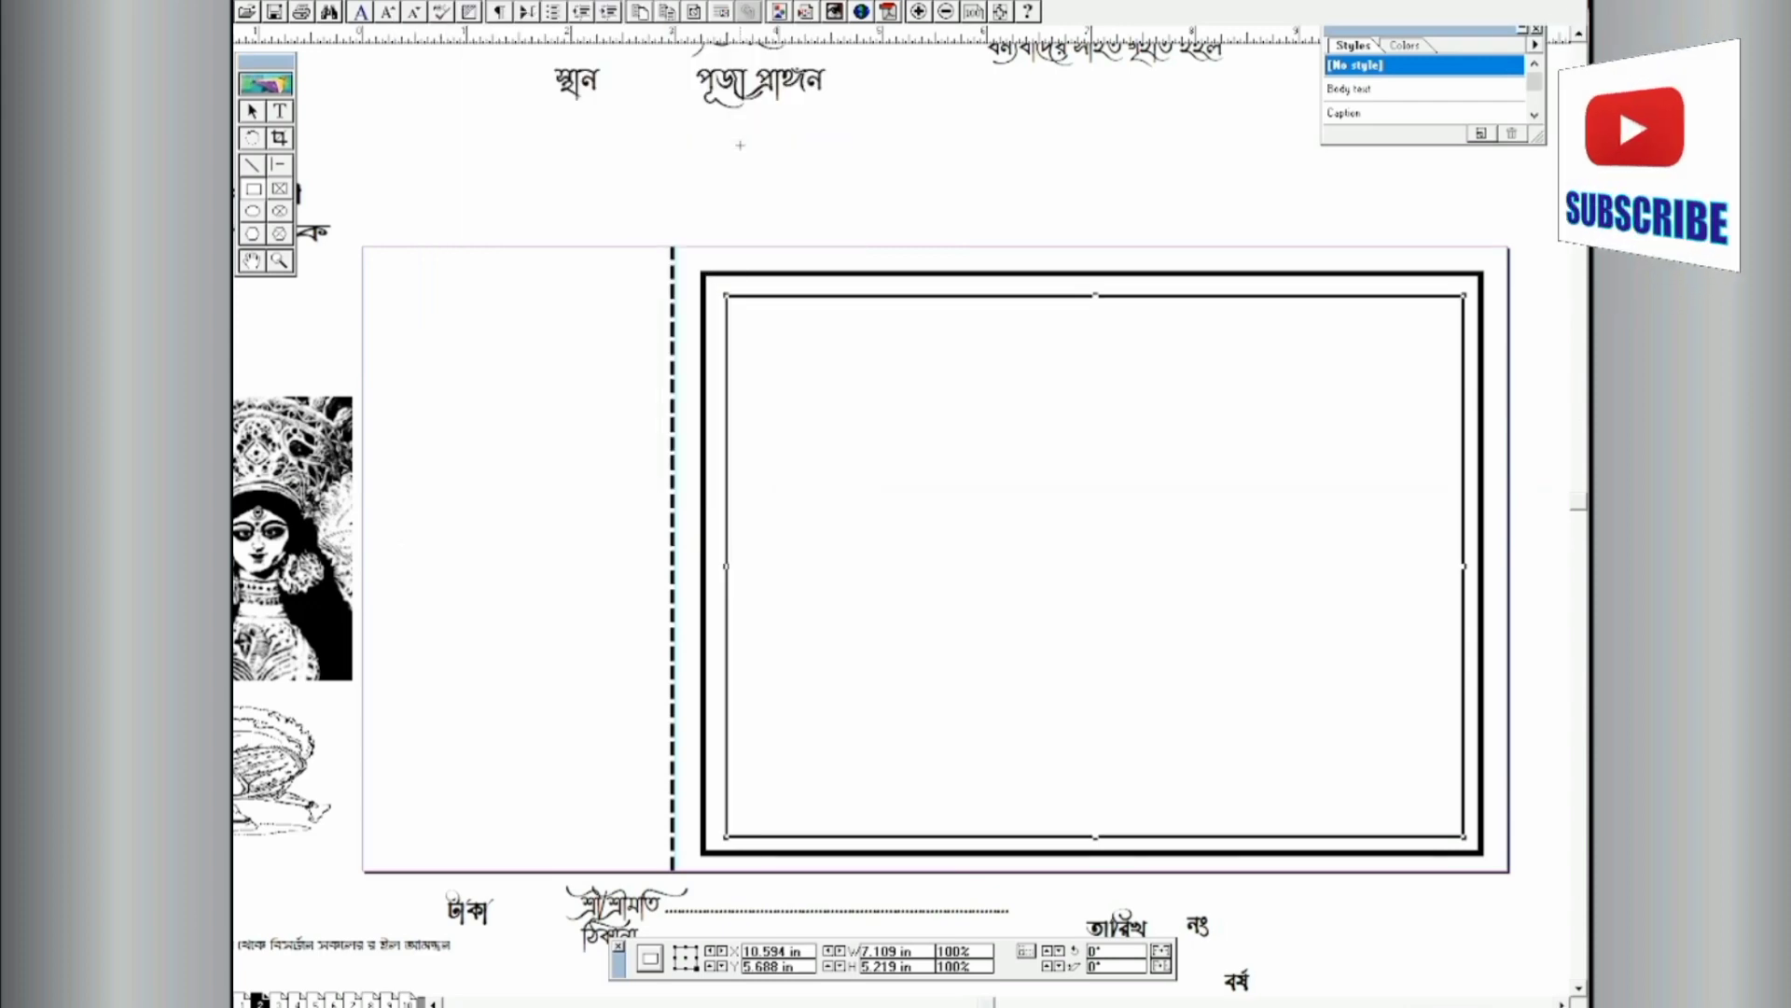
left_click(255, 111)
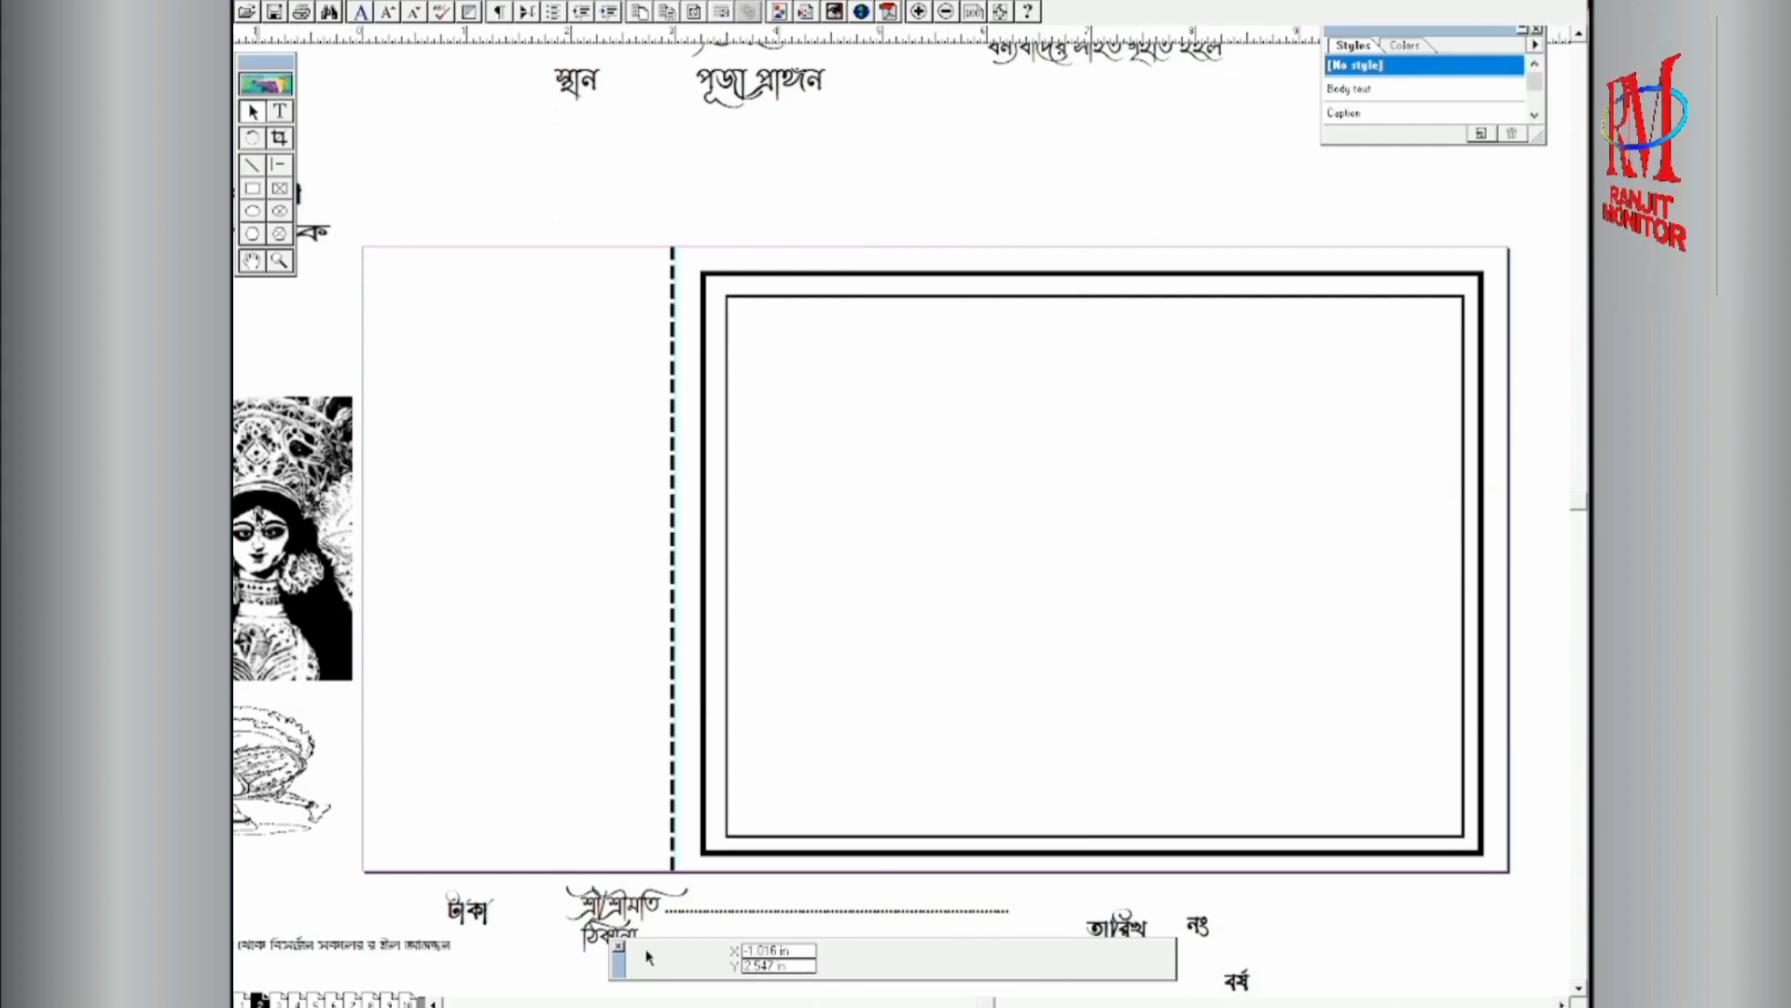
Step: Place the goddess image in the inner frame's upper-left corner and the drummer drawing directly beneath it
left_click_drag(257, 516, 824, 420)
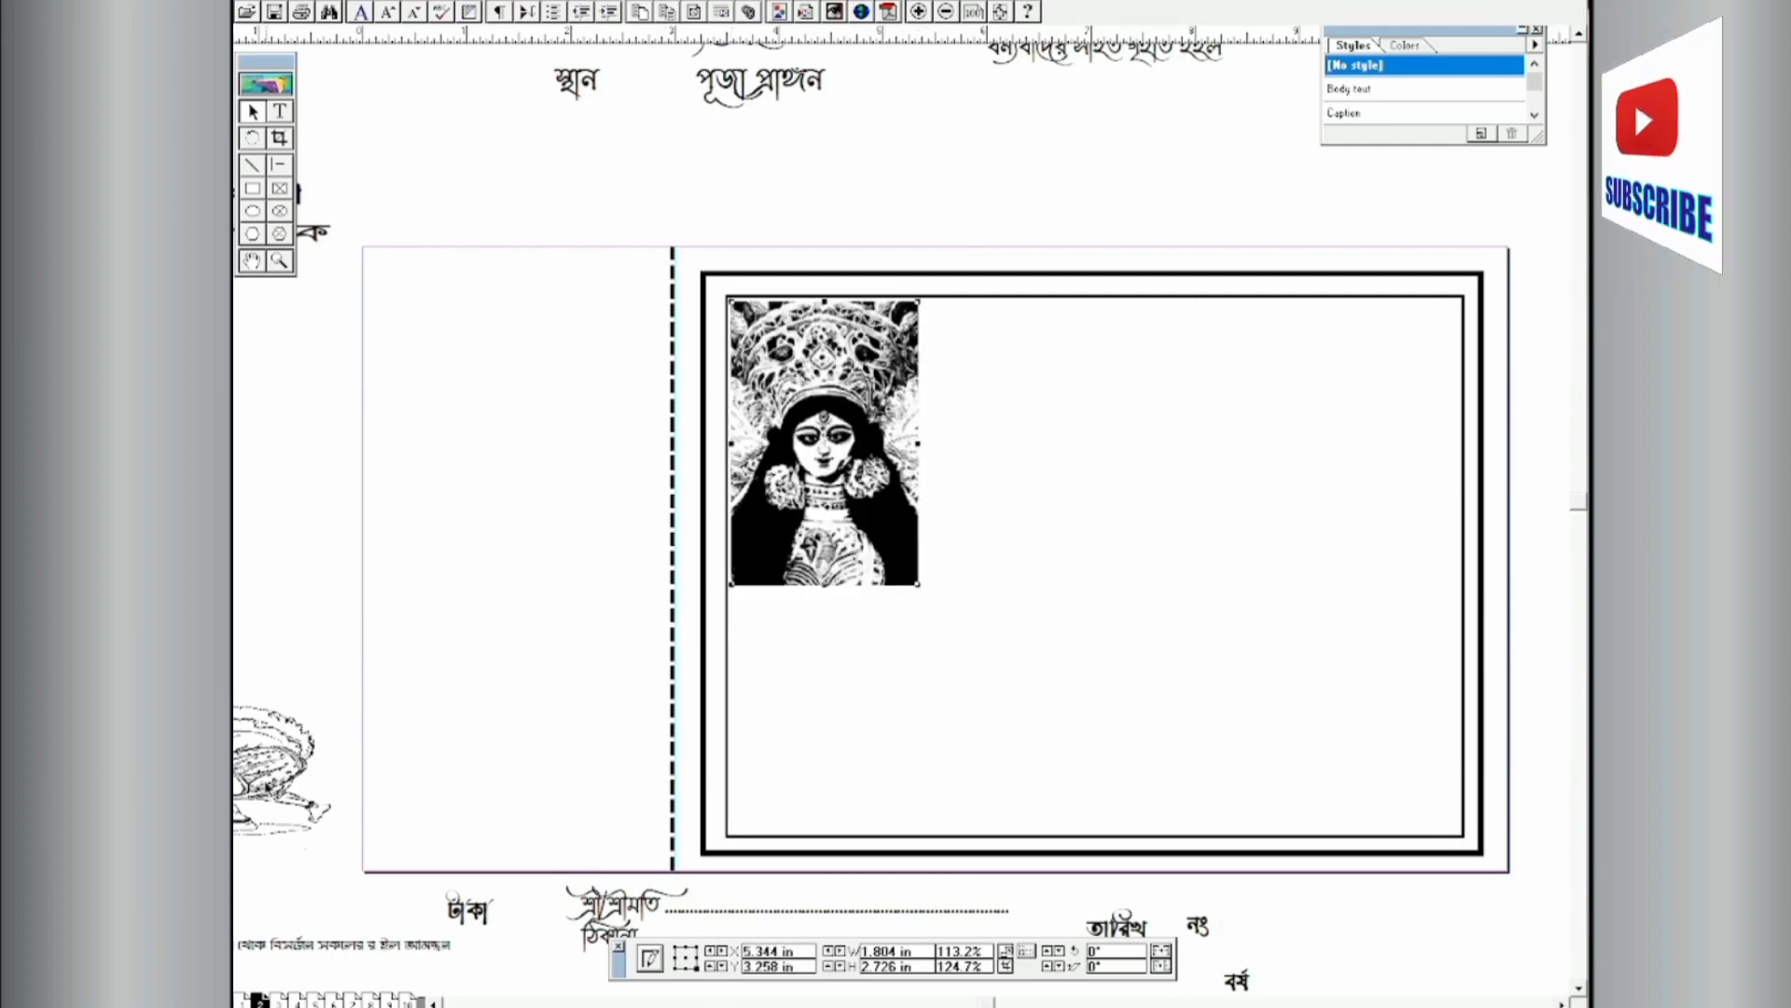
mouse_move(258, 775)
left_mouse_down()
mouse_move(712, 716)
mouse_move(824, 661)
mouse_move(917, 667)
left_mouse_up()
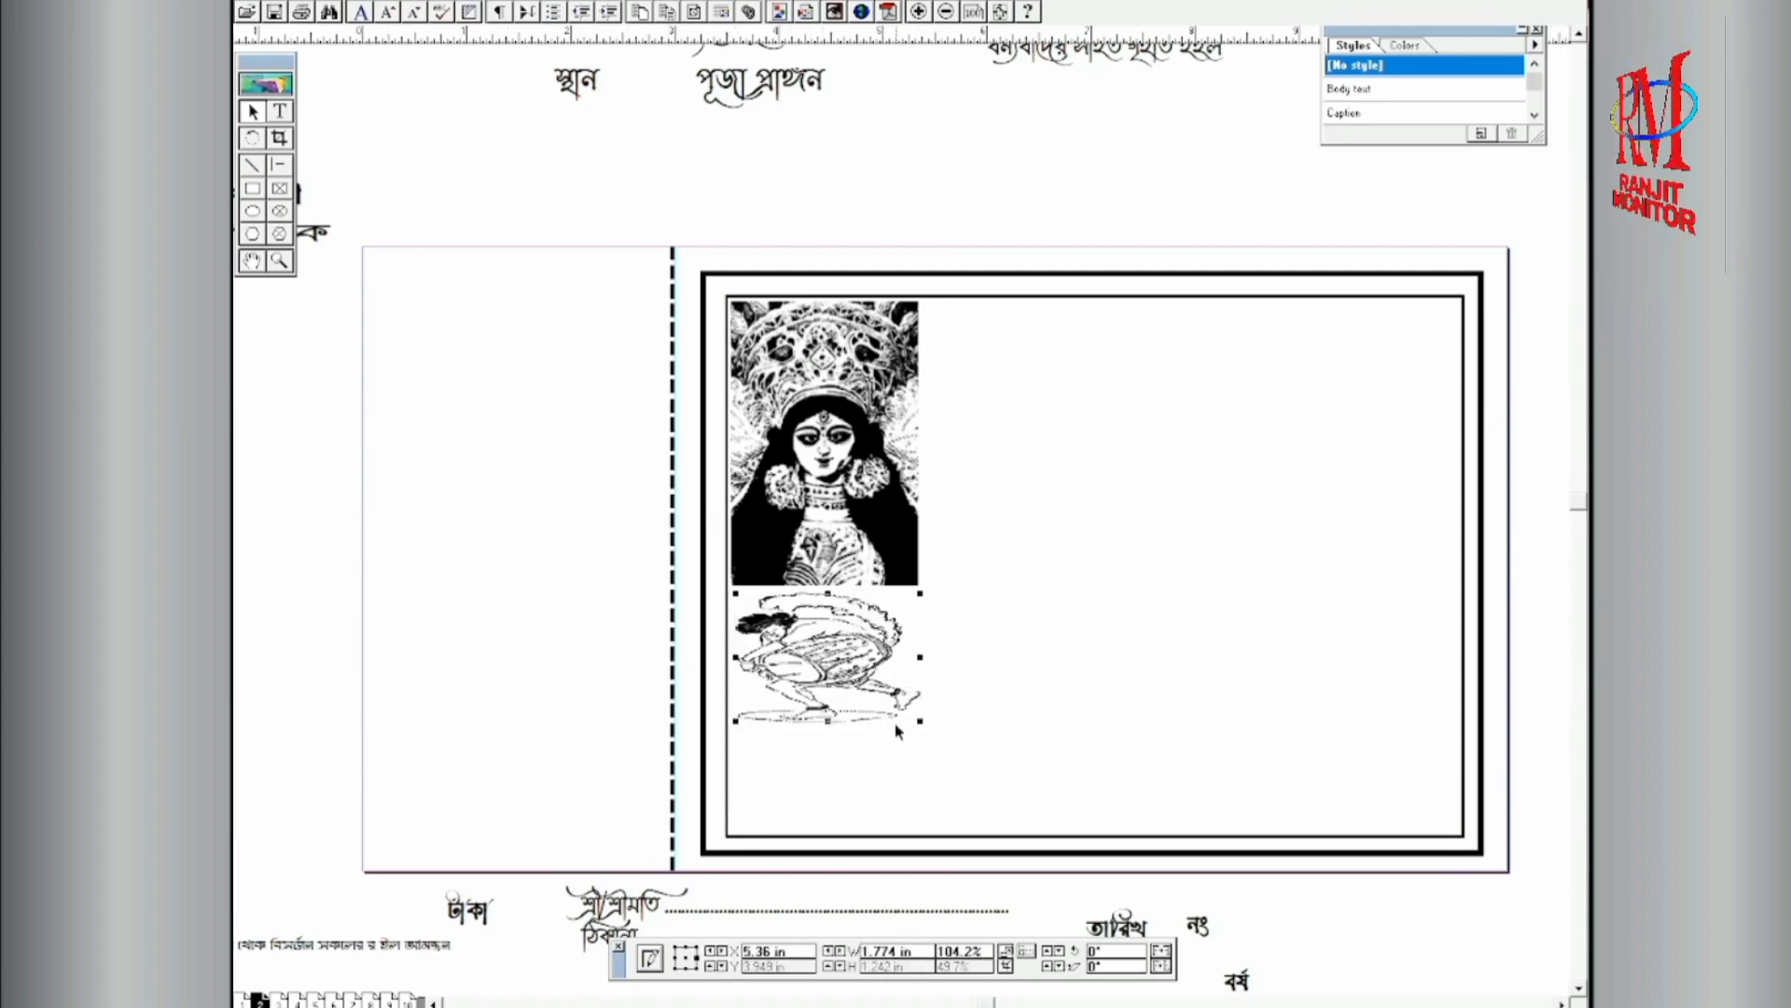
left_click(594, 678)
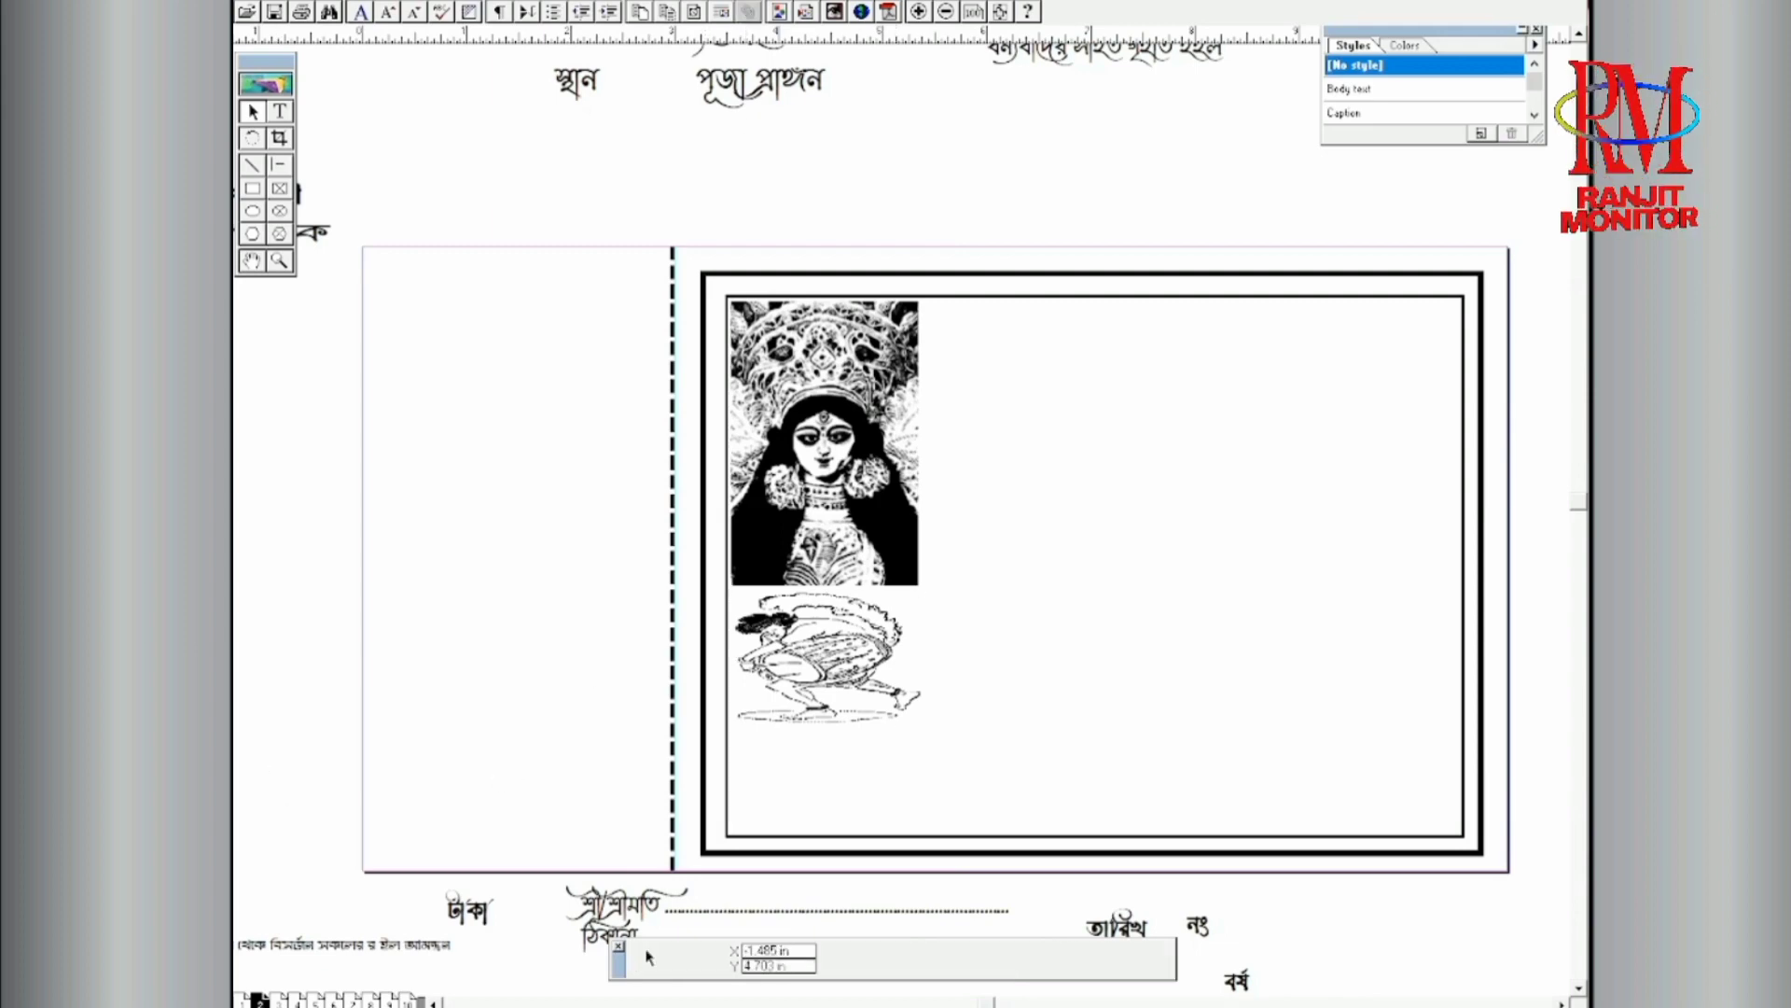
Step: Draw a text box outline about 2.68 by 0.48 in below the drummer drawing and give it a 2pt stroke
left_click(252, 190)
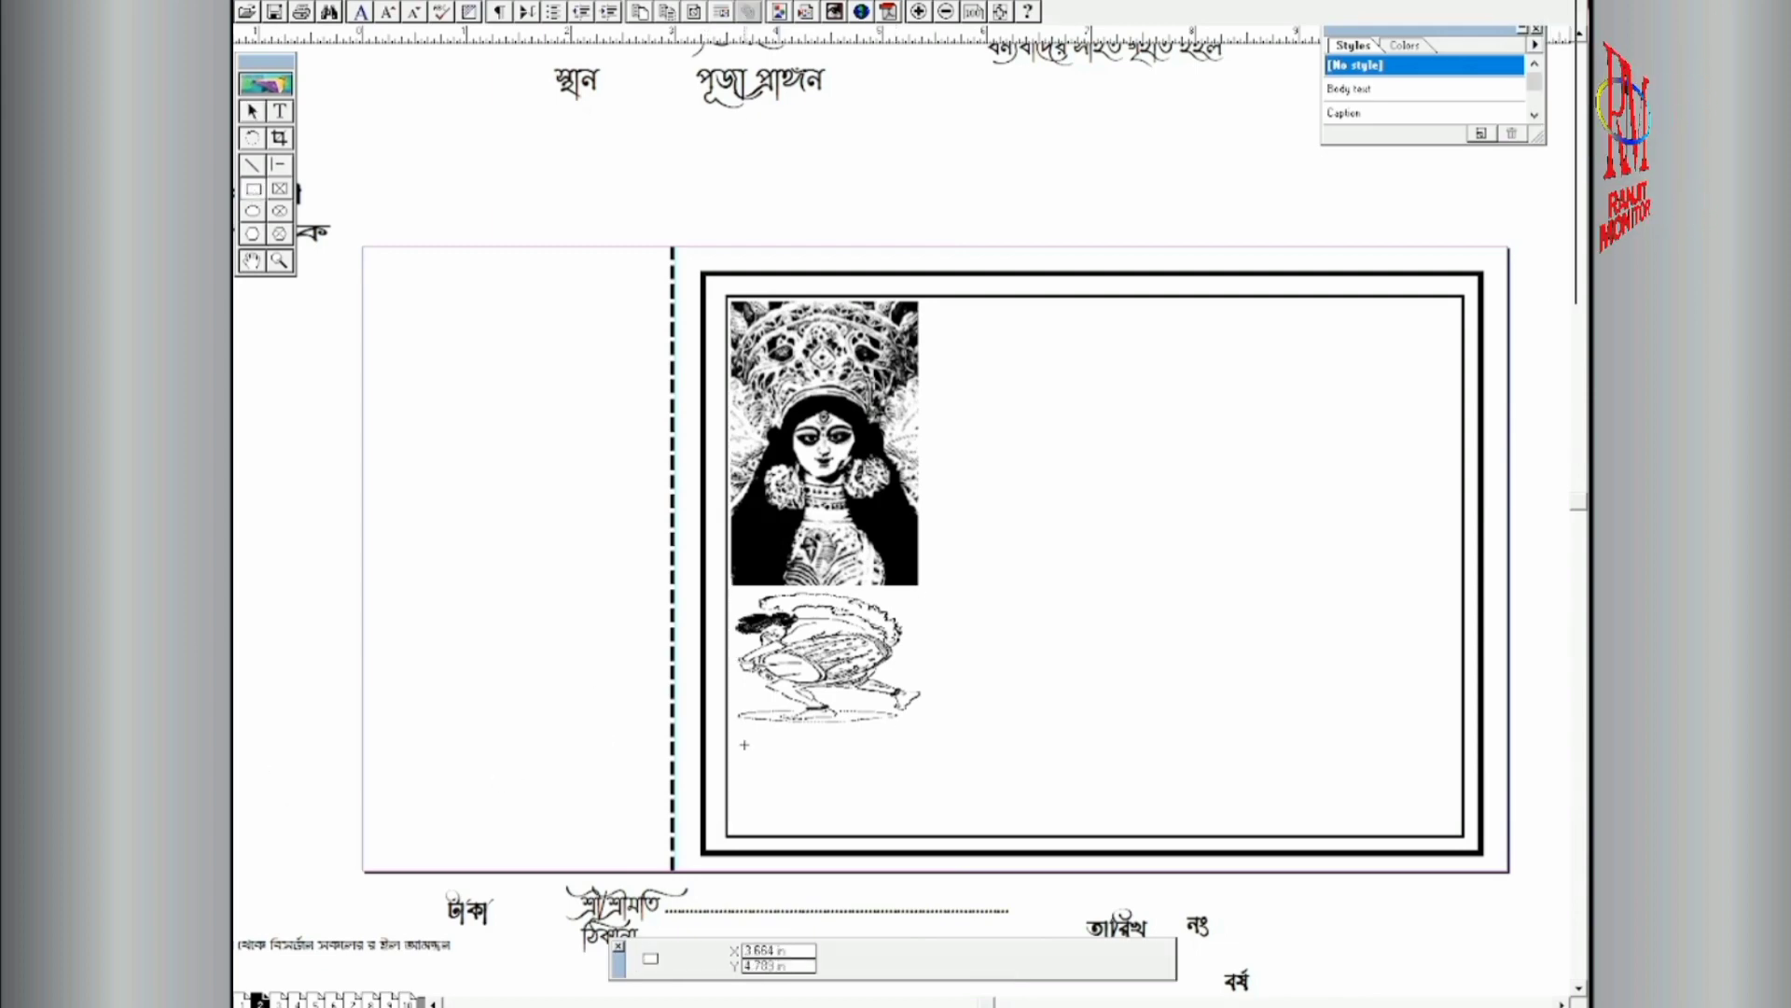
mouse_move(741, 736)
left_mouse_down()
mouse_move(847, 771)
mouse_move(1019, 786)
left_mouse_up()
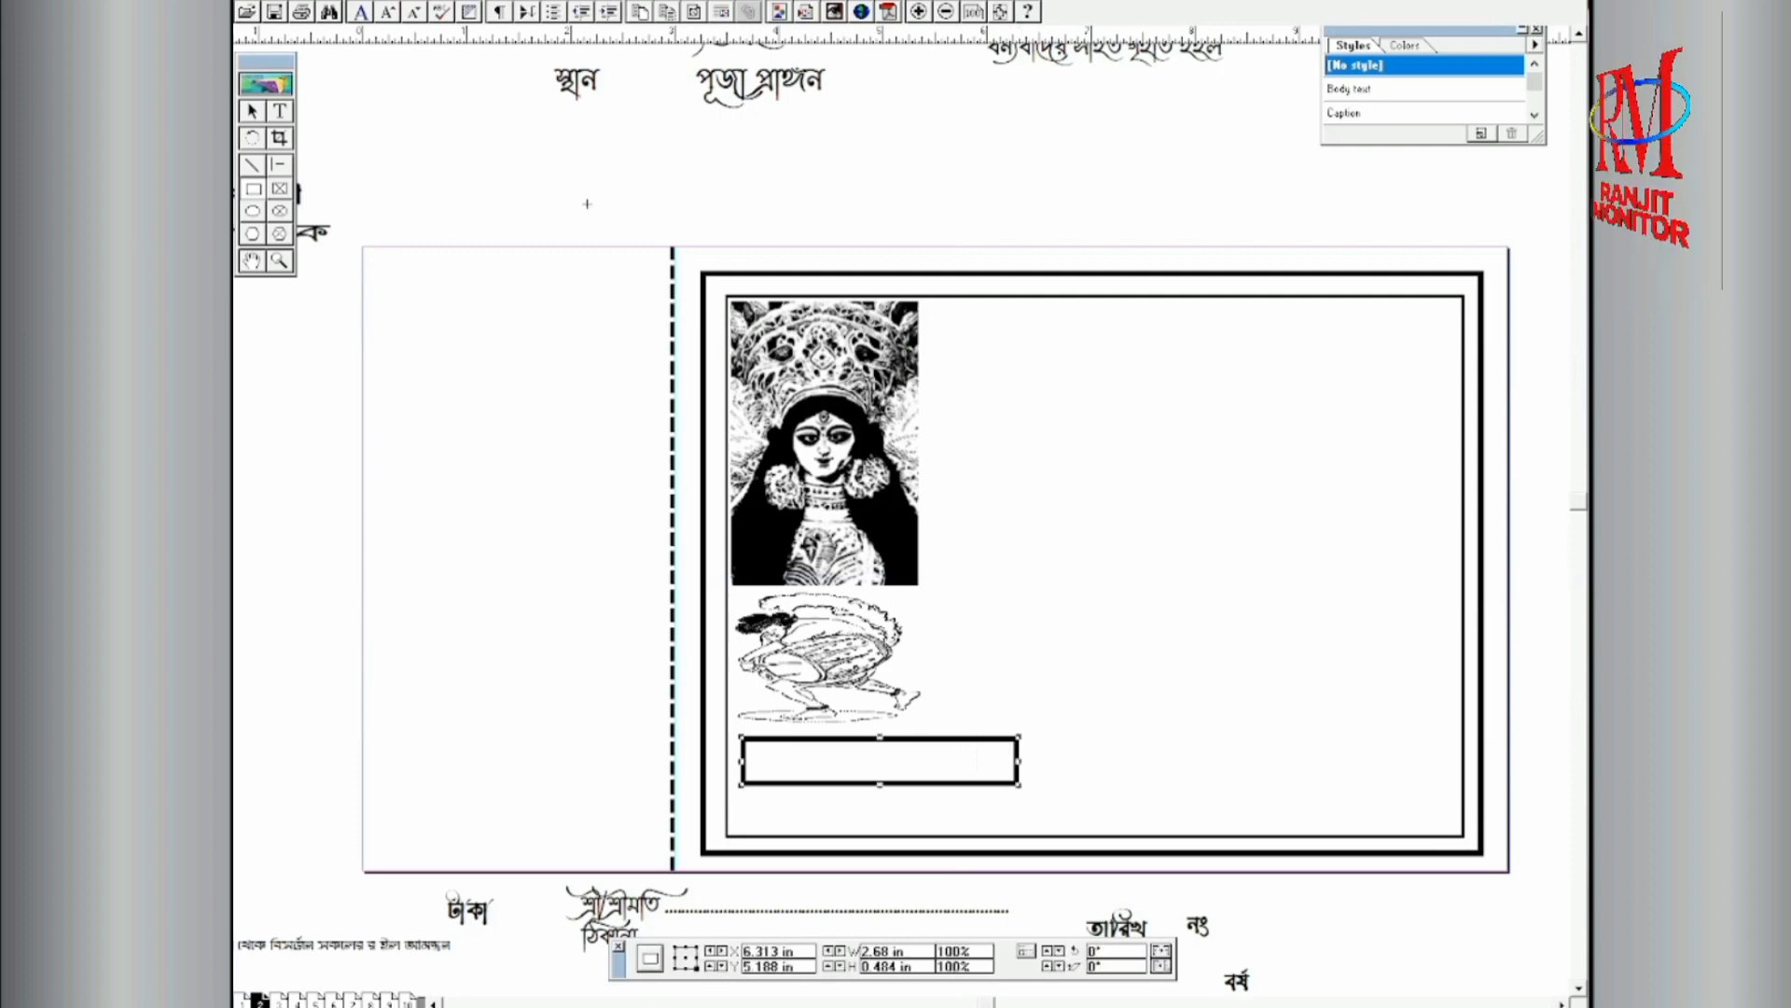
left_click(418, 1)
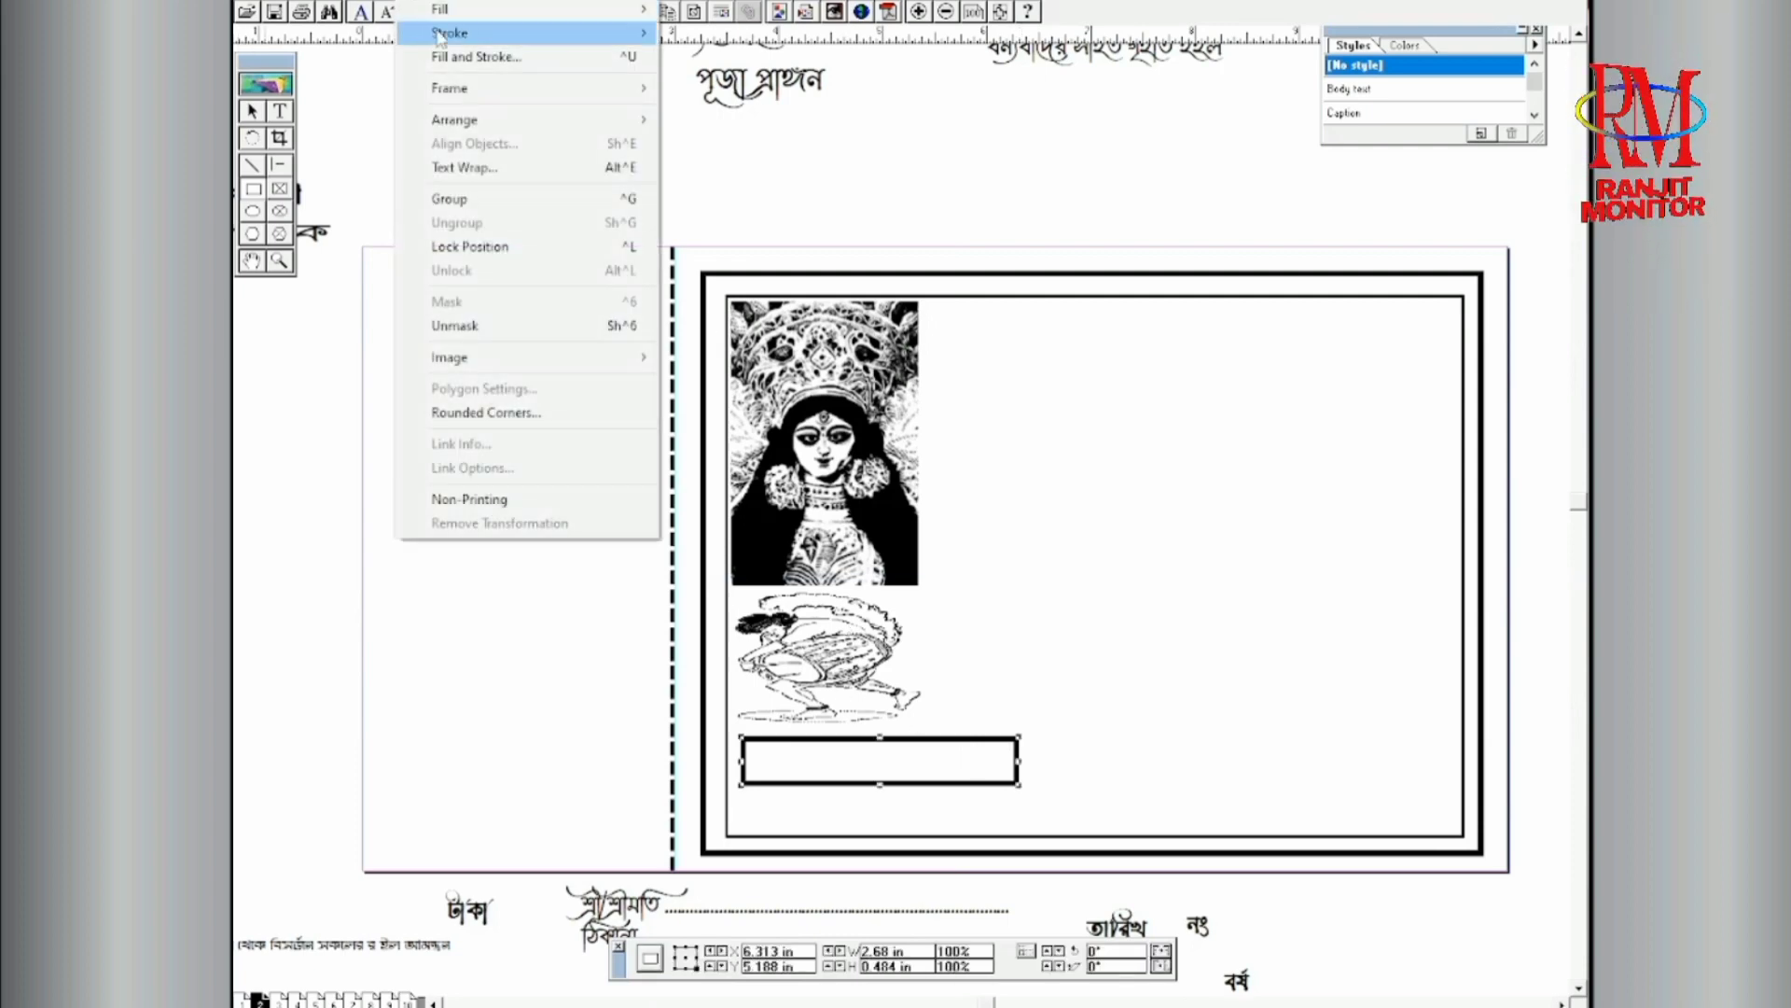
mouse_move(430, 37)
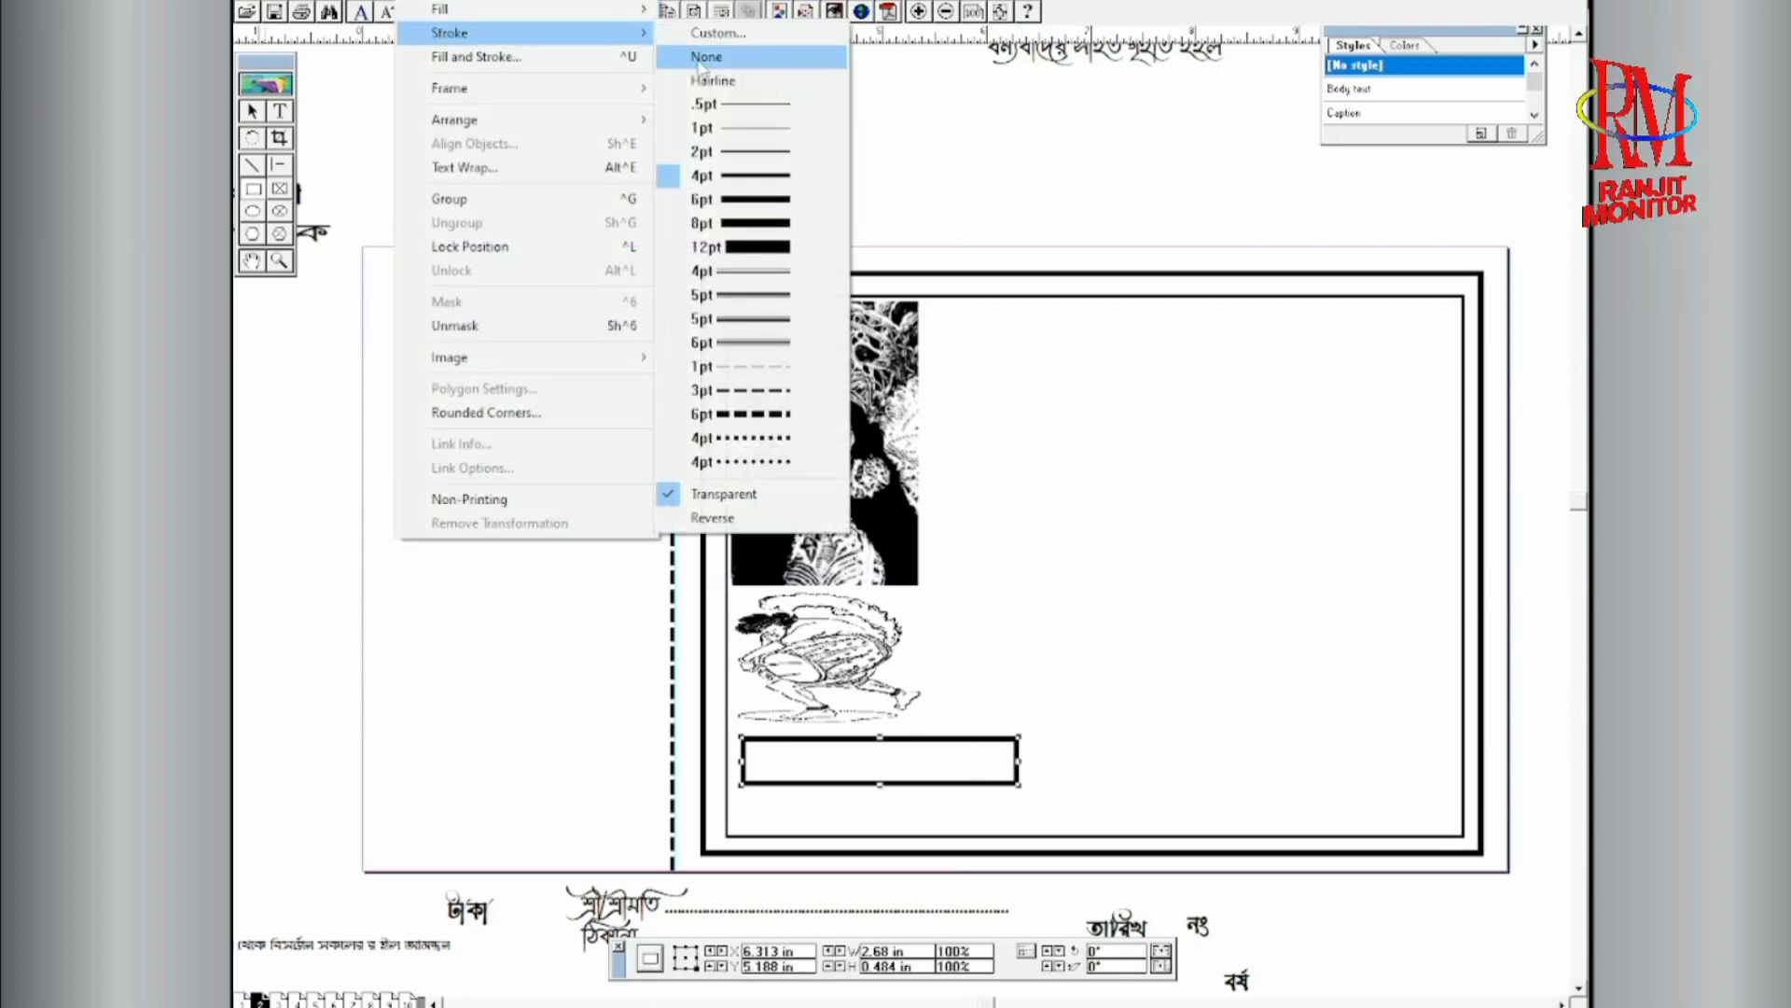
left_click(744, 153)
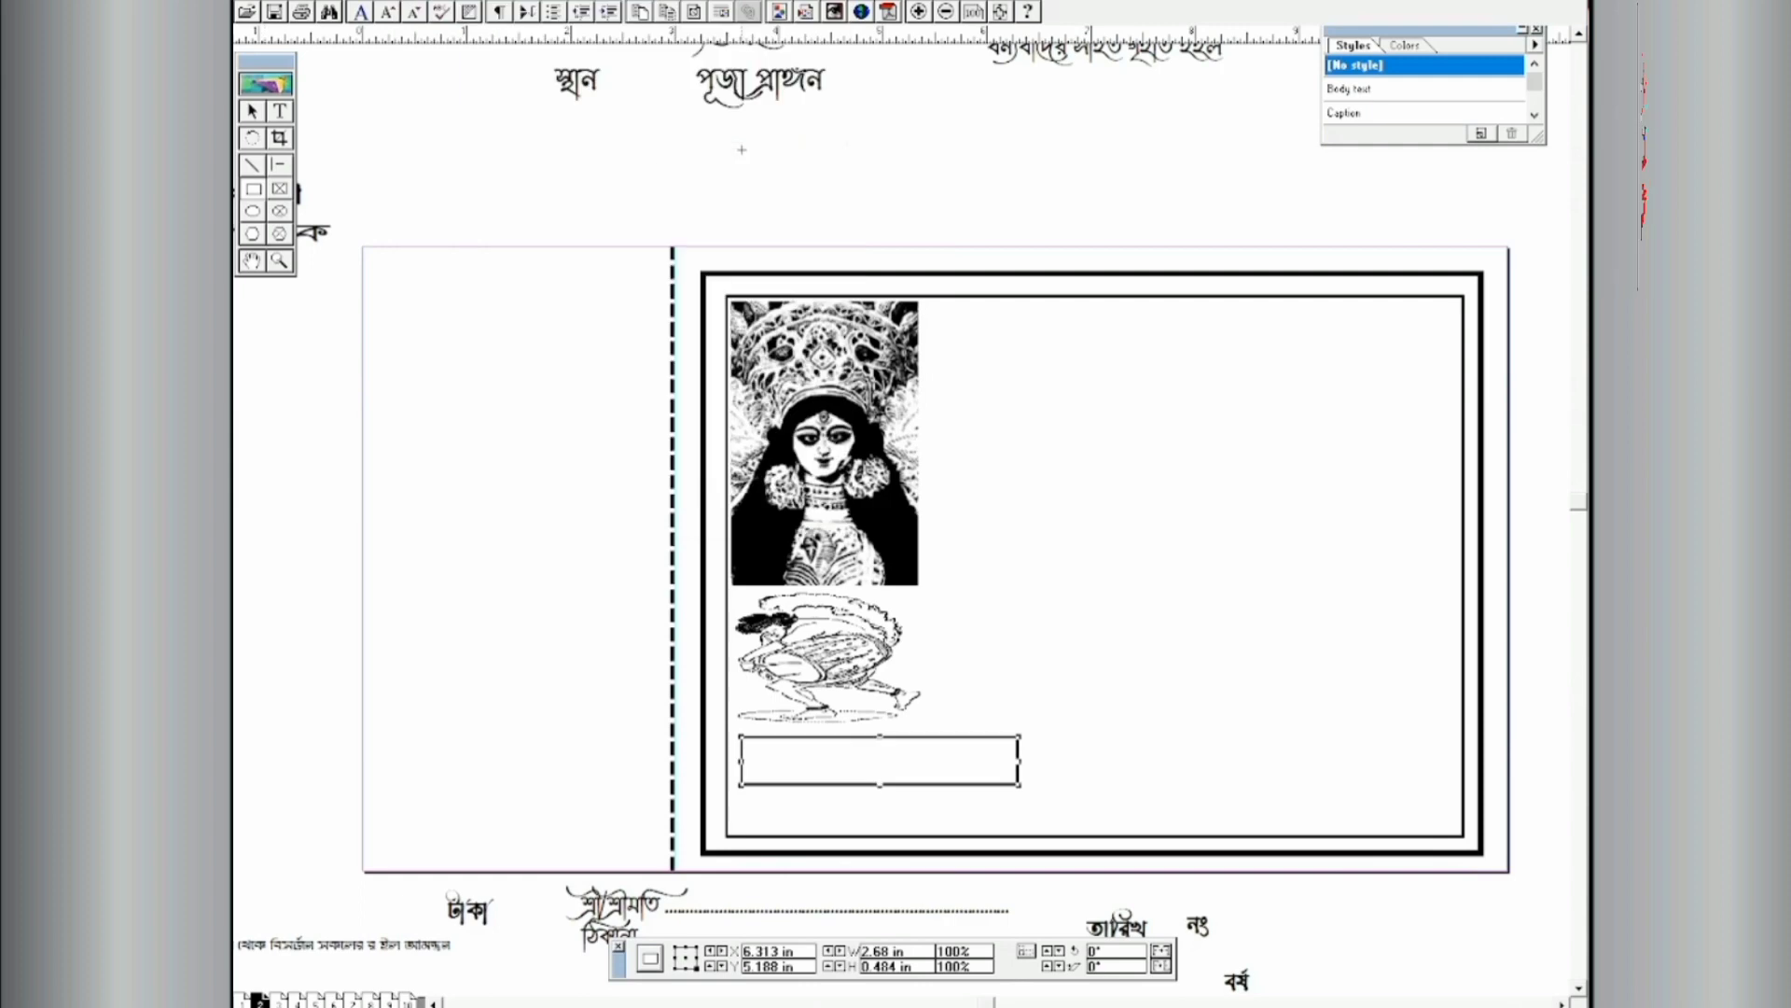
Step: Move the small rectangle straight down until it sits just above the inner frame's lower edge
left_click(250, 112)
left_click(808, 787)
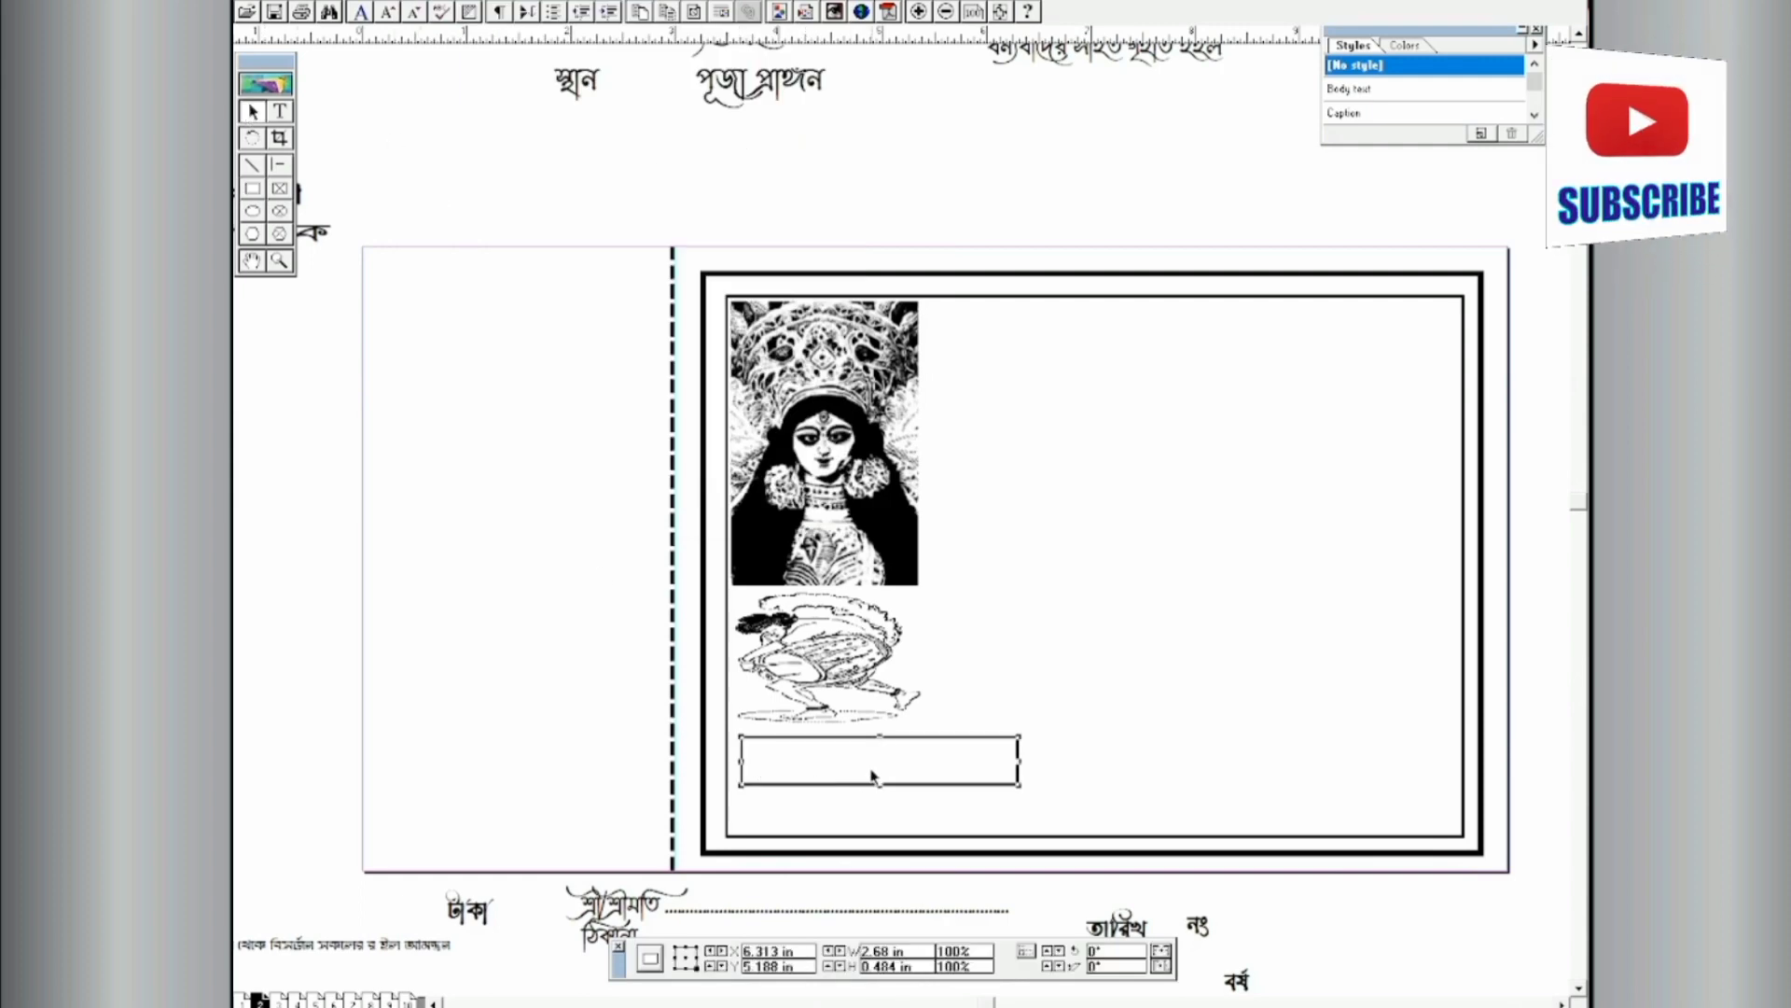
left_click(868, 790)
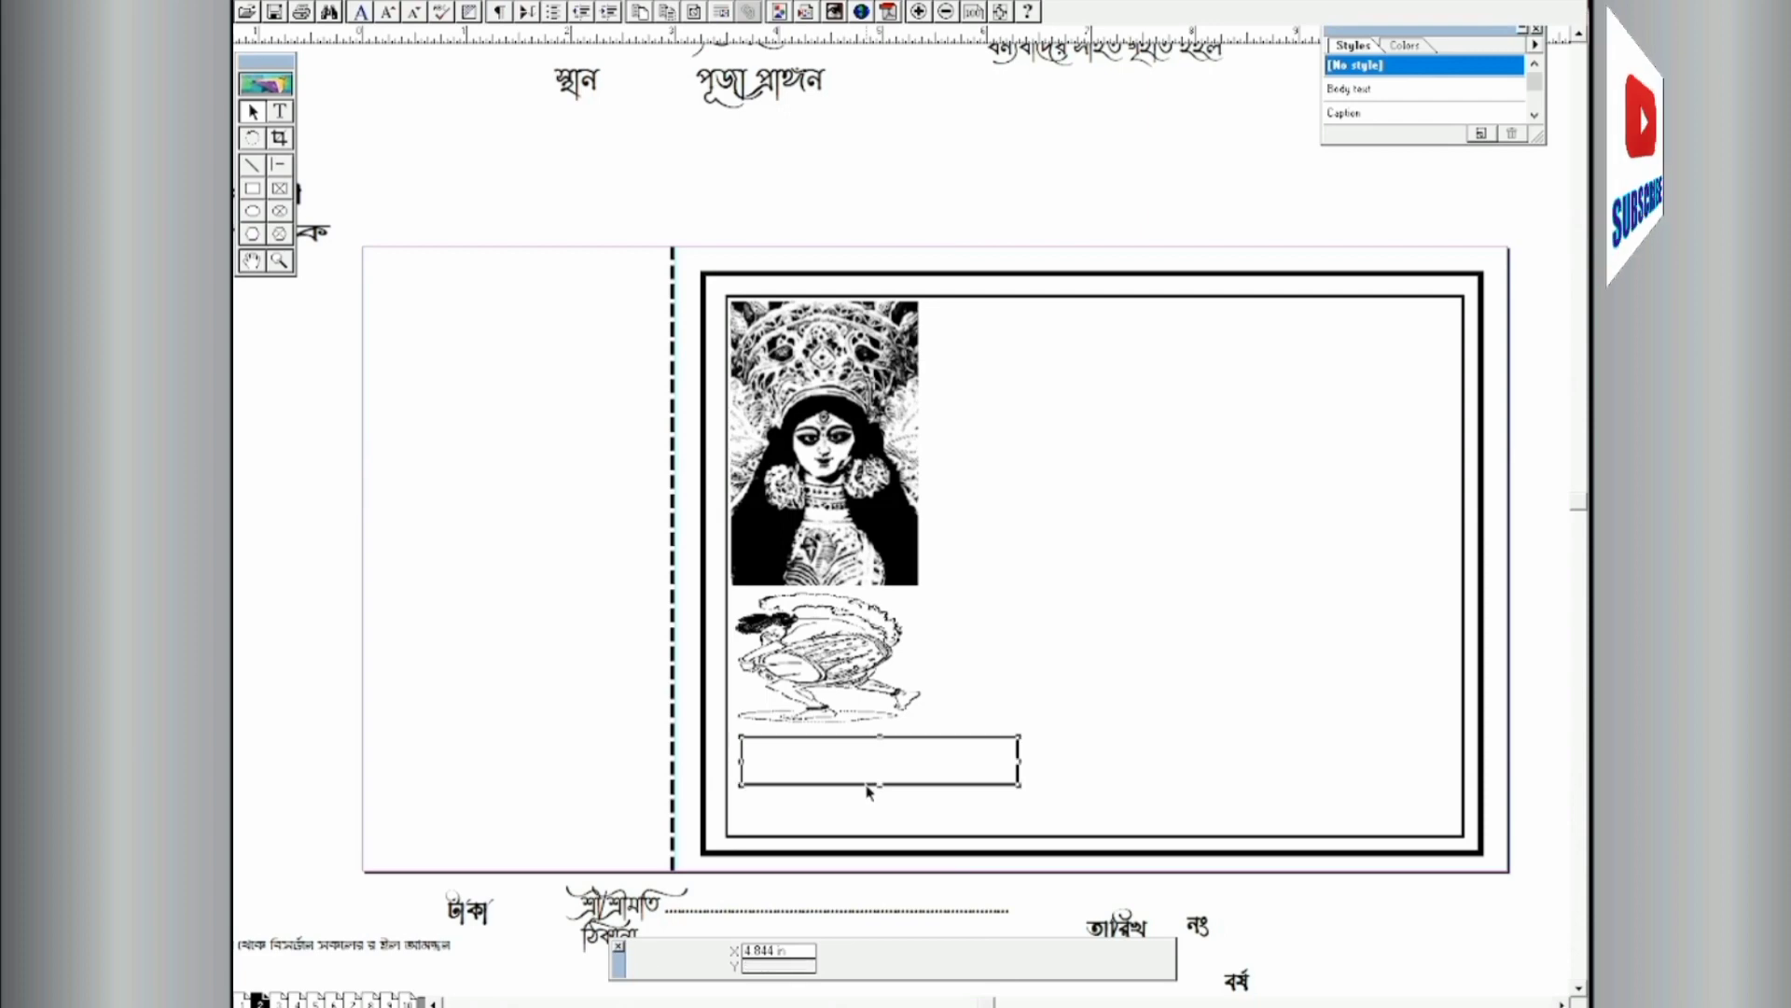
left_click(867, 791)
key("Down")
key("Down")
key("Down")
key("Down")
key("Down")
key("Down")
key("Down")
key("Down")
key("Down")
key("Down")
key("Down")
key("Down")
key("Down")
key("Down")
key("Down")
key("Down")
key("Down")
key("Down")
key("Down")
key("Down")
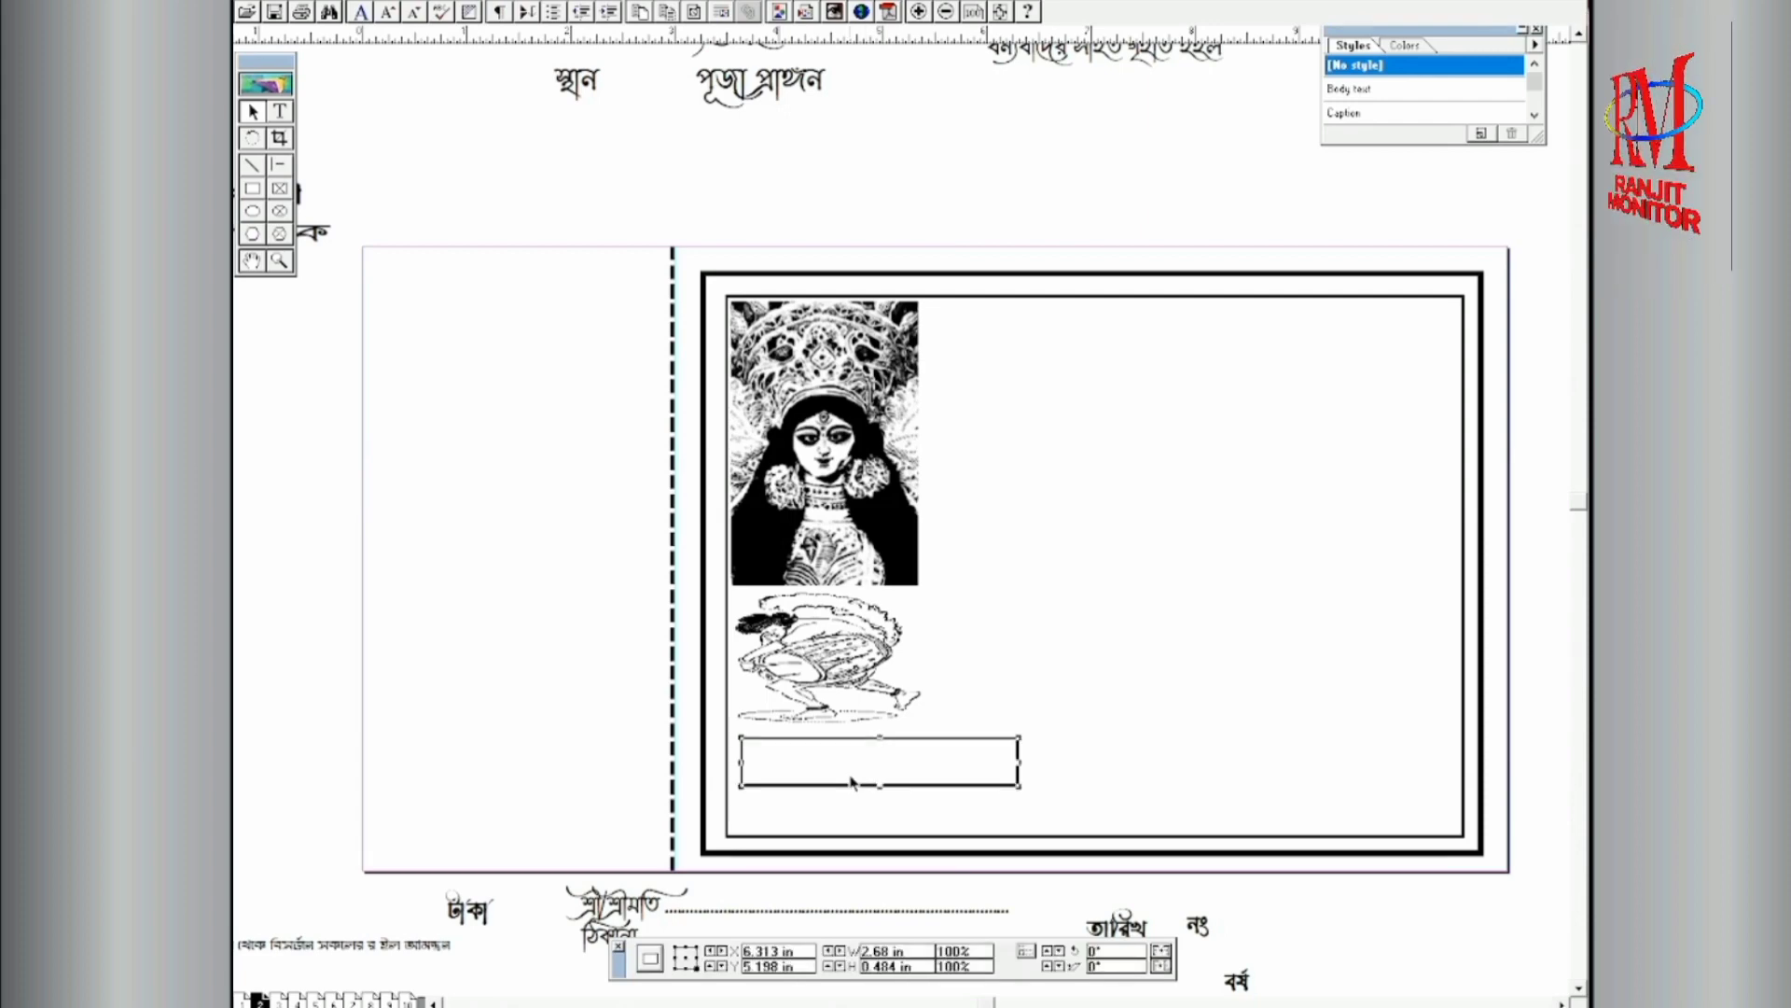
key("Down")
key("Down")
key("Down")
key("Down")
key("Down")
key("Down")
key("Down")
key("Down")
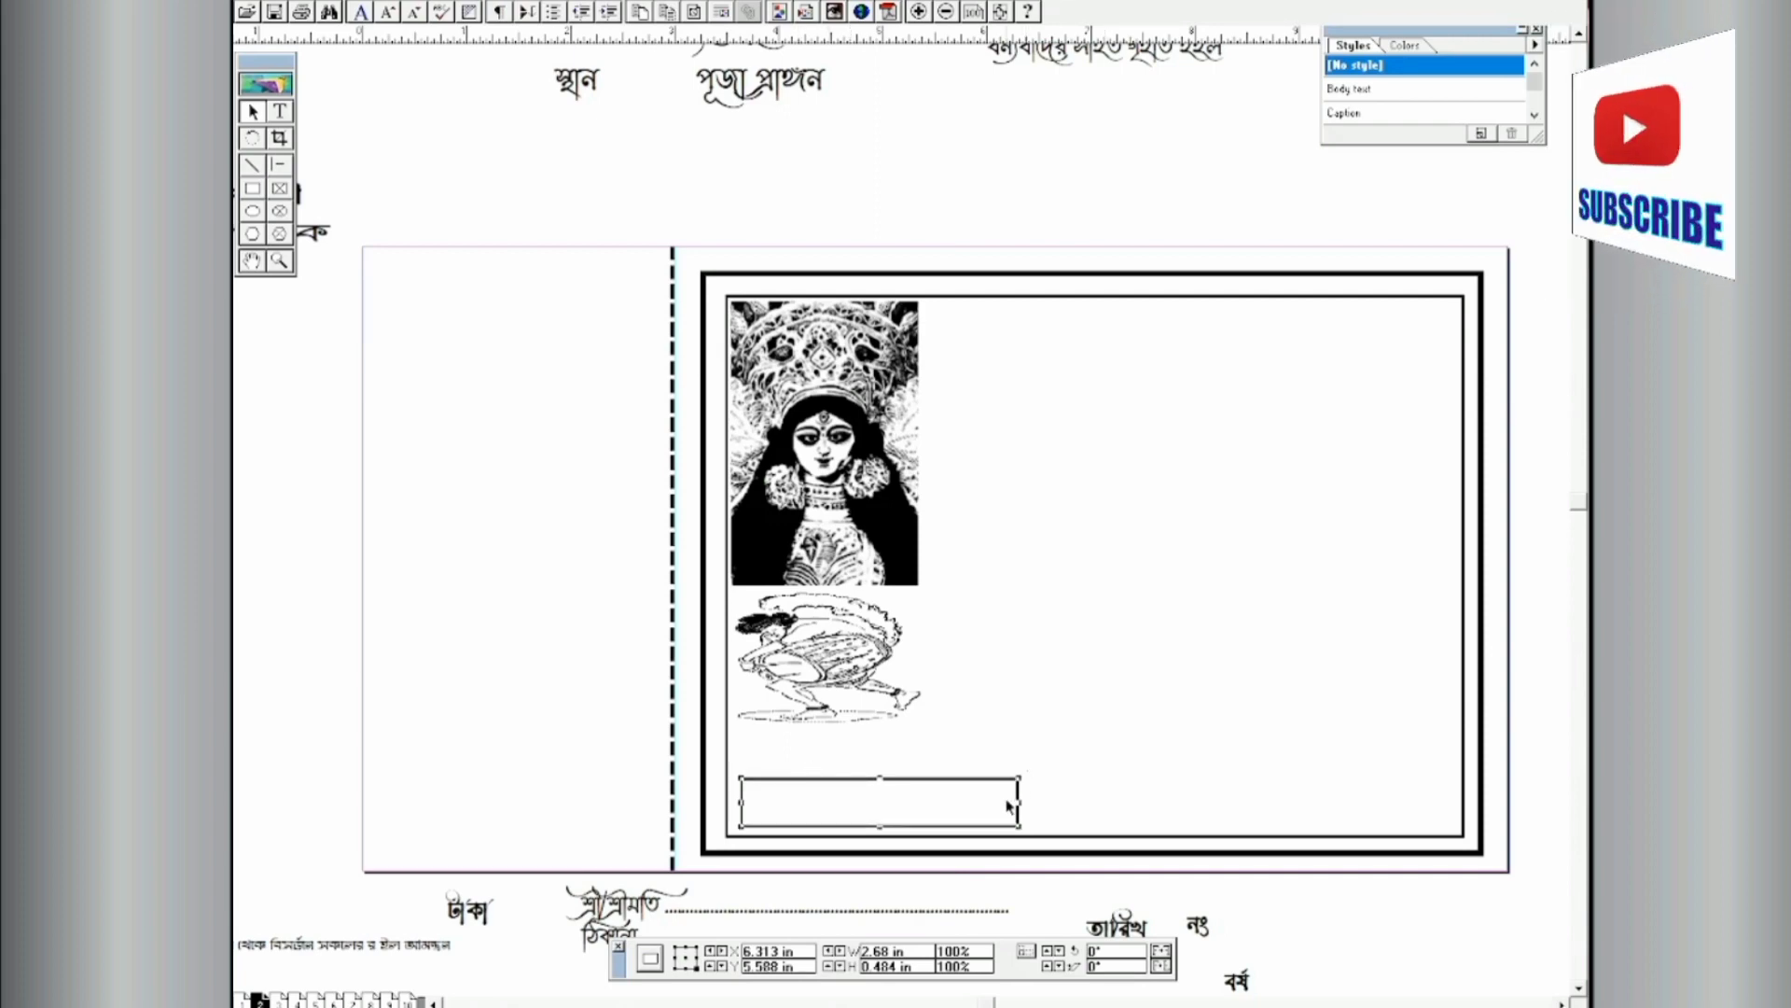
Step: Move the Bengali slogan line from the pasteboard into the small rectangle and adjust the rectangle's width to about 2.75 in
left_click_drag(1019, 803, 1075, 805)
left_click(359, 950)
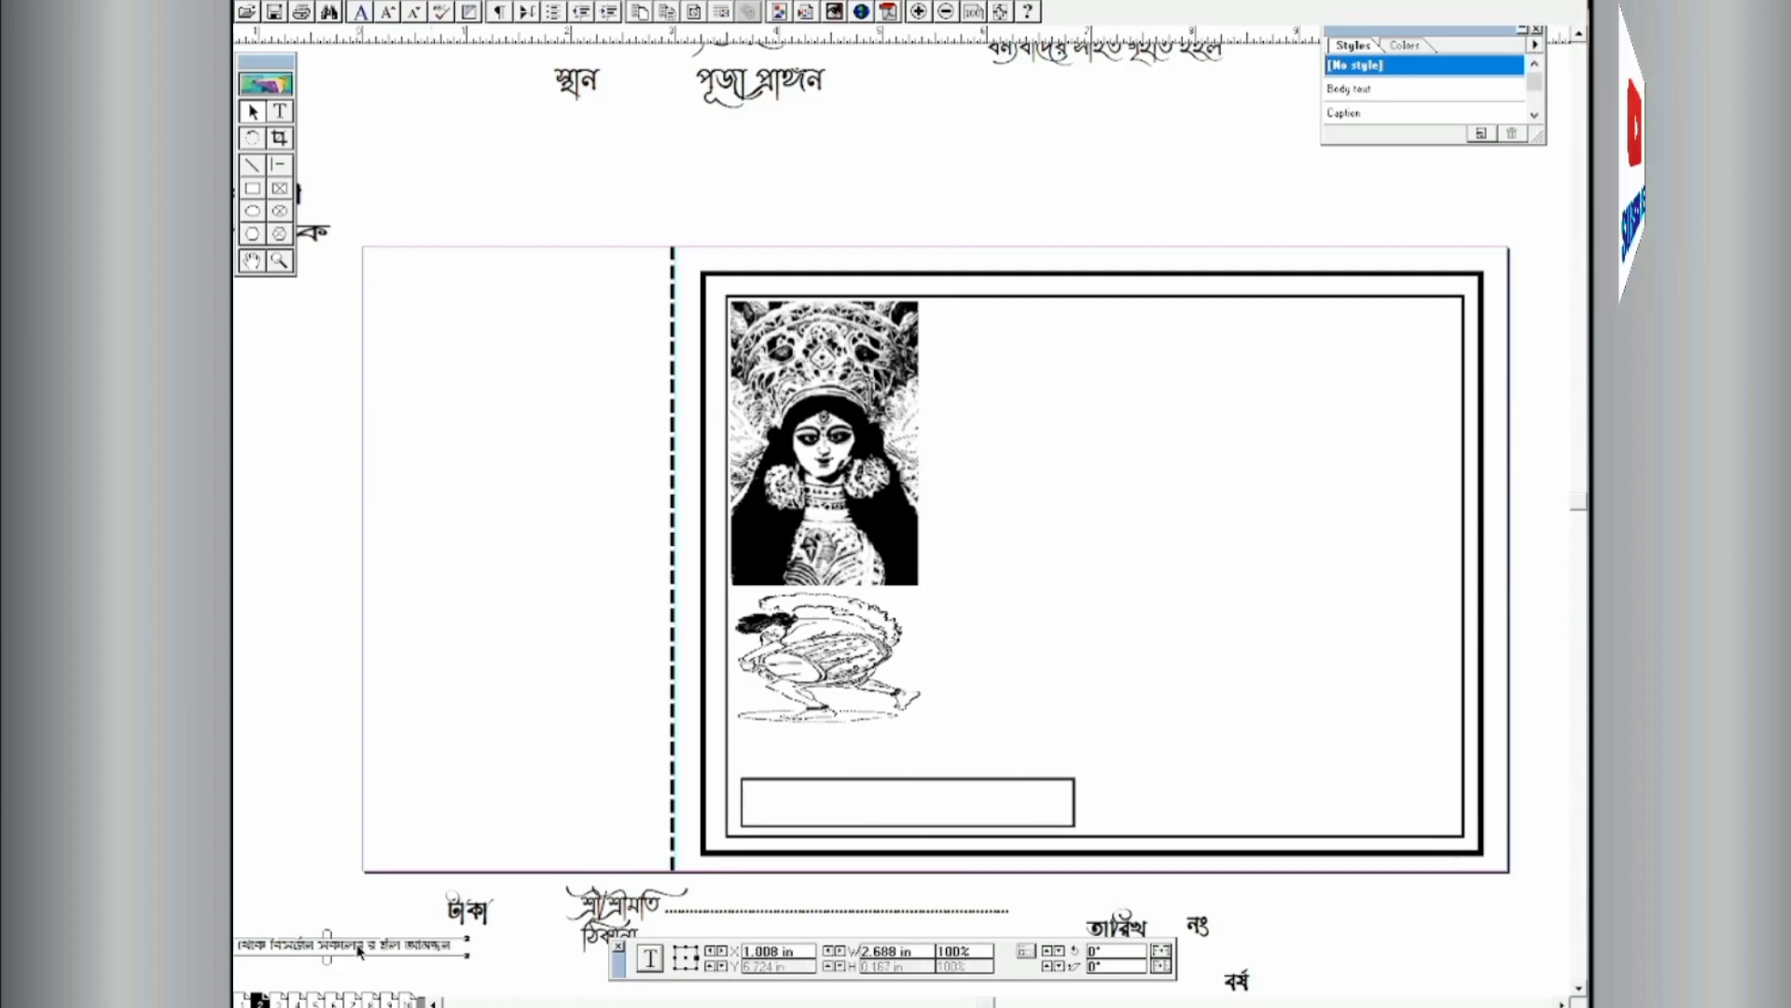
left_click_drag(359, 949, 918, 811)
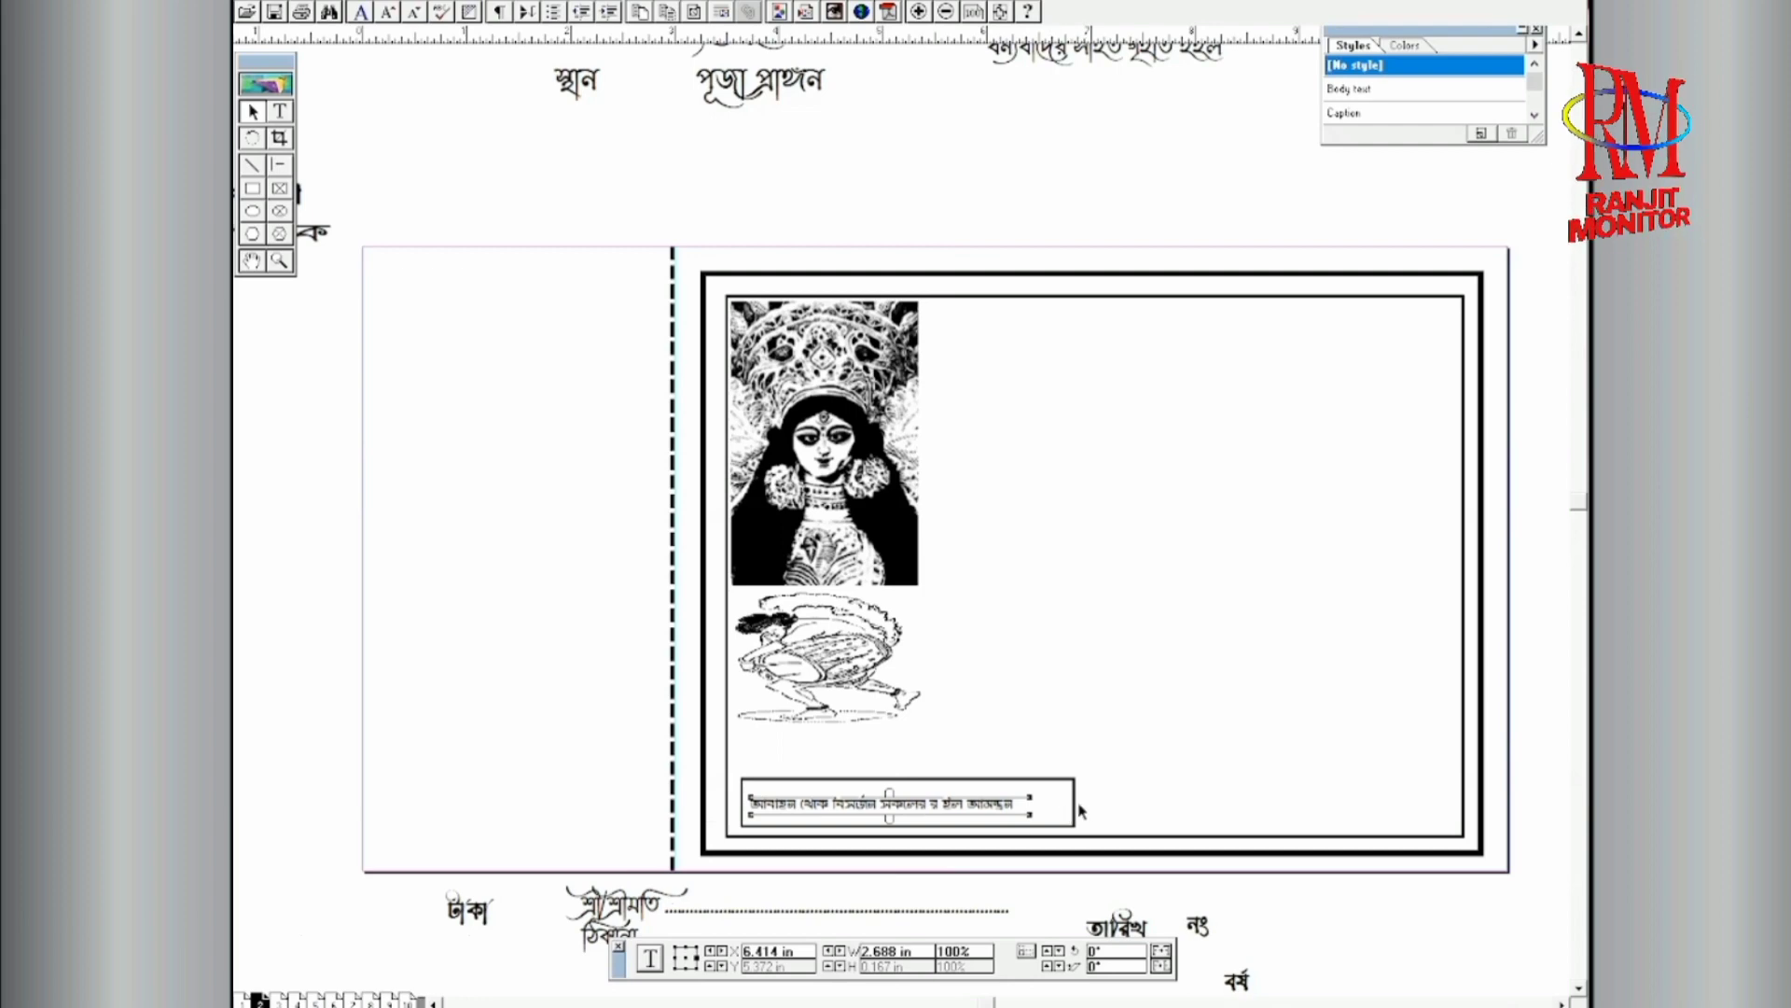
left_click_drag(1075, 808, 1027, 804)
left_click(961, 816)
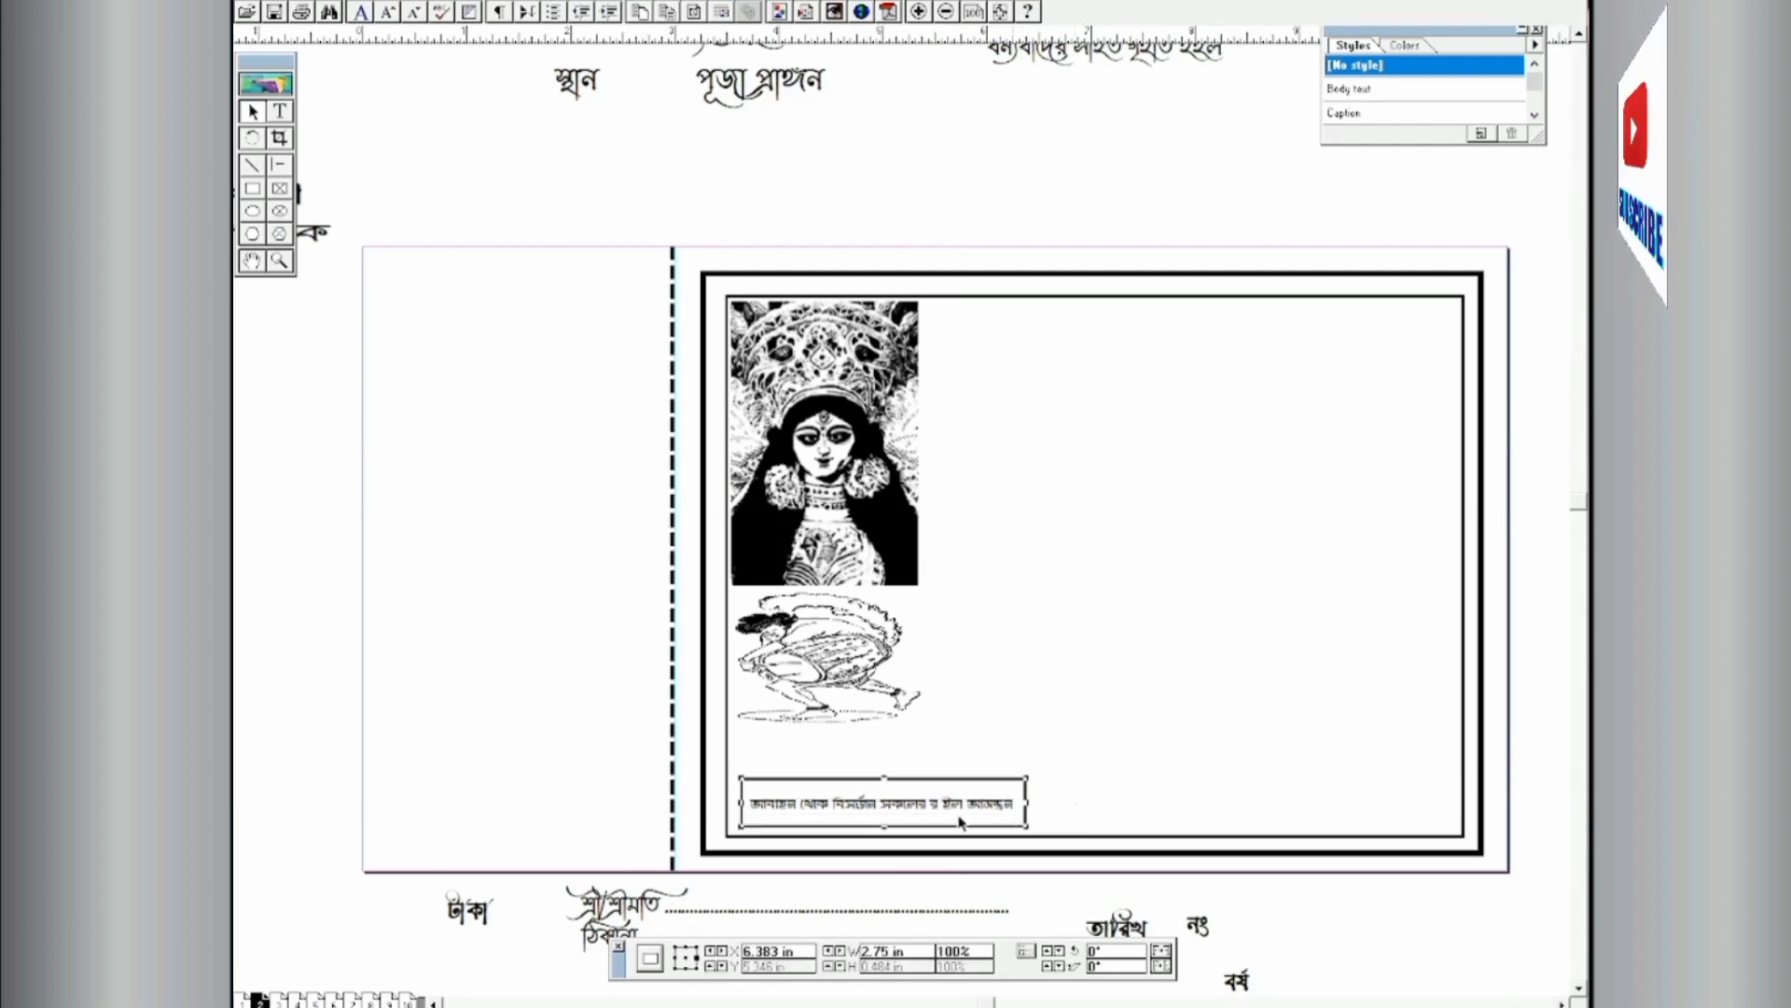
Step: Set the font size of the whole slogan line to 11
left_click(888, 797)
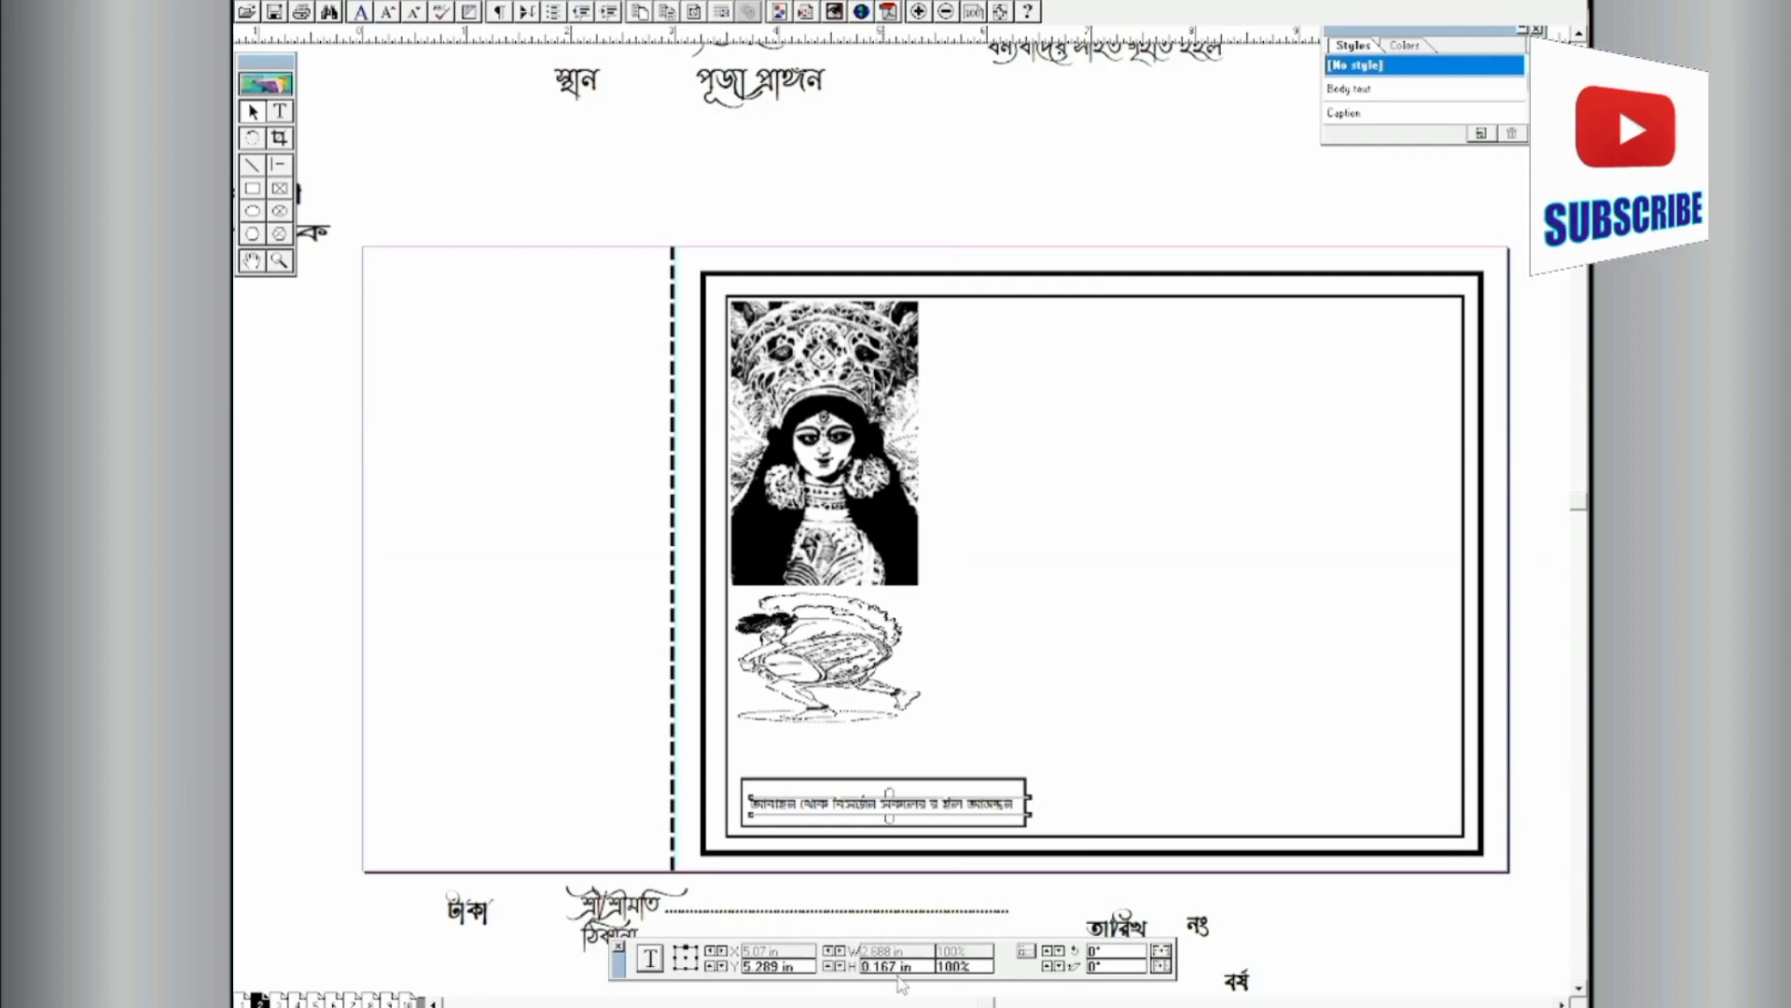
left_click(280, 112)
left_click_drag(1017, 804, 751, 804)
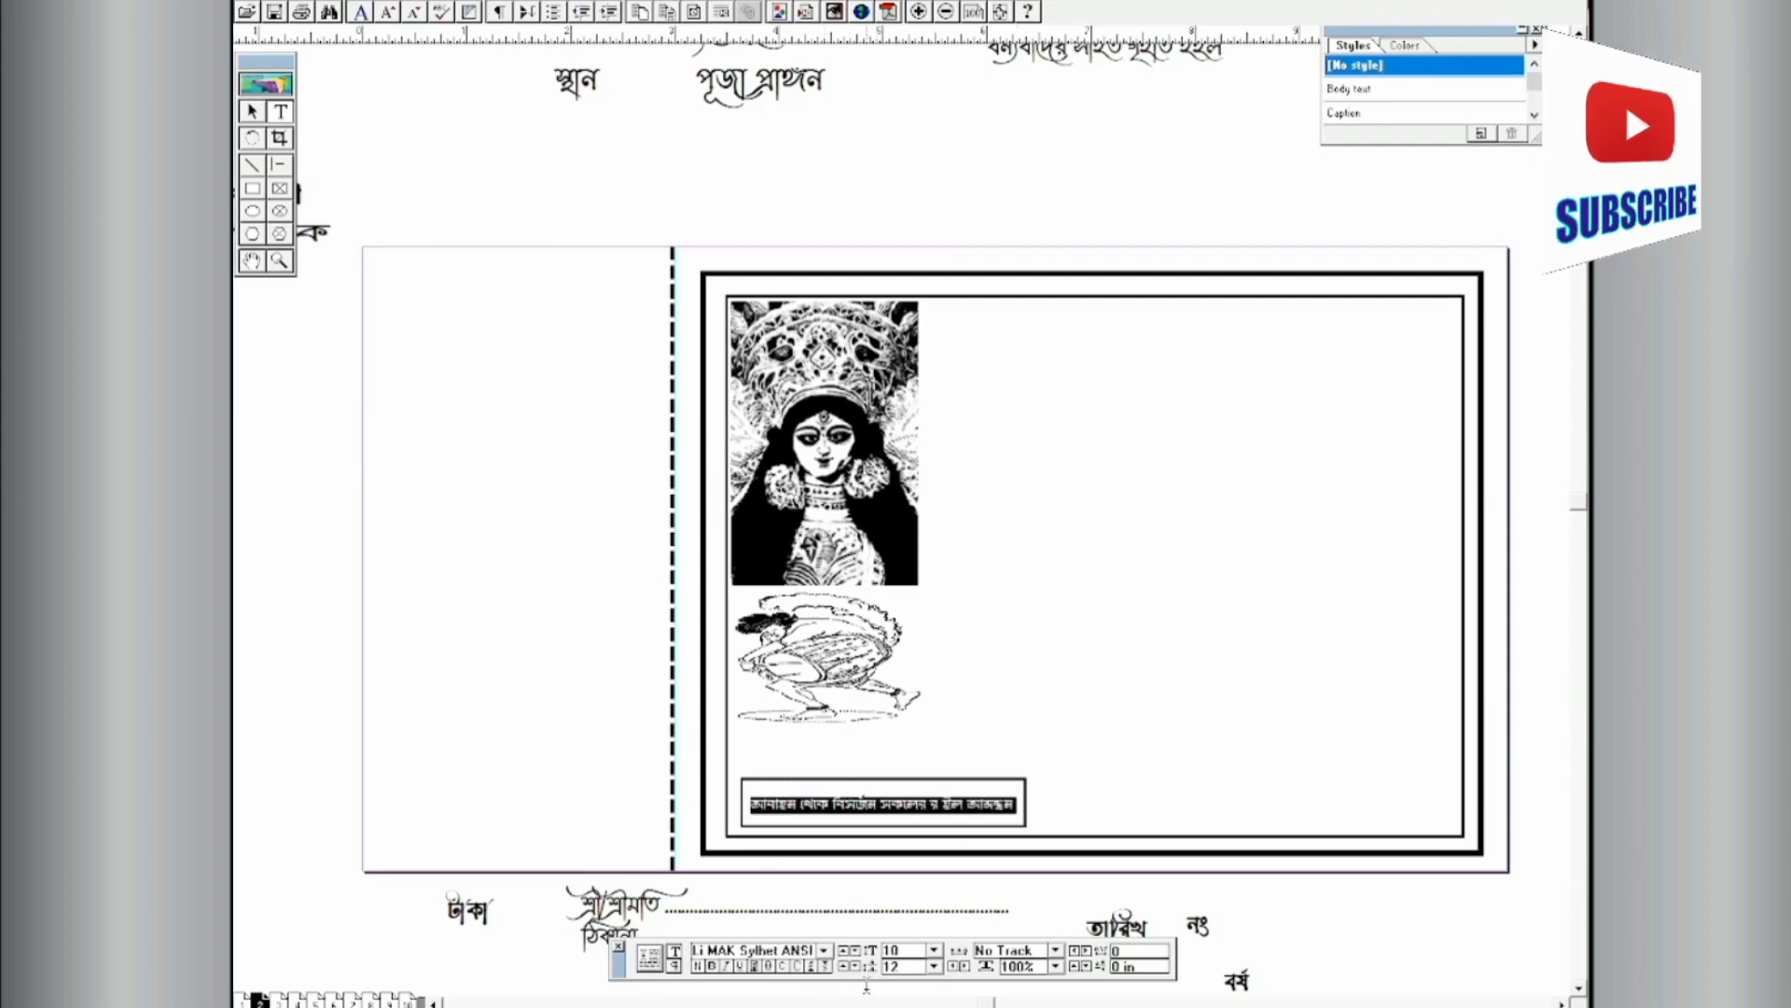
left_click(934, 952)
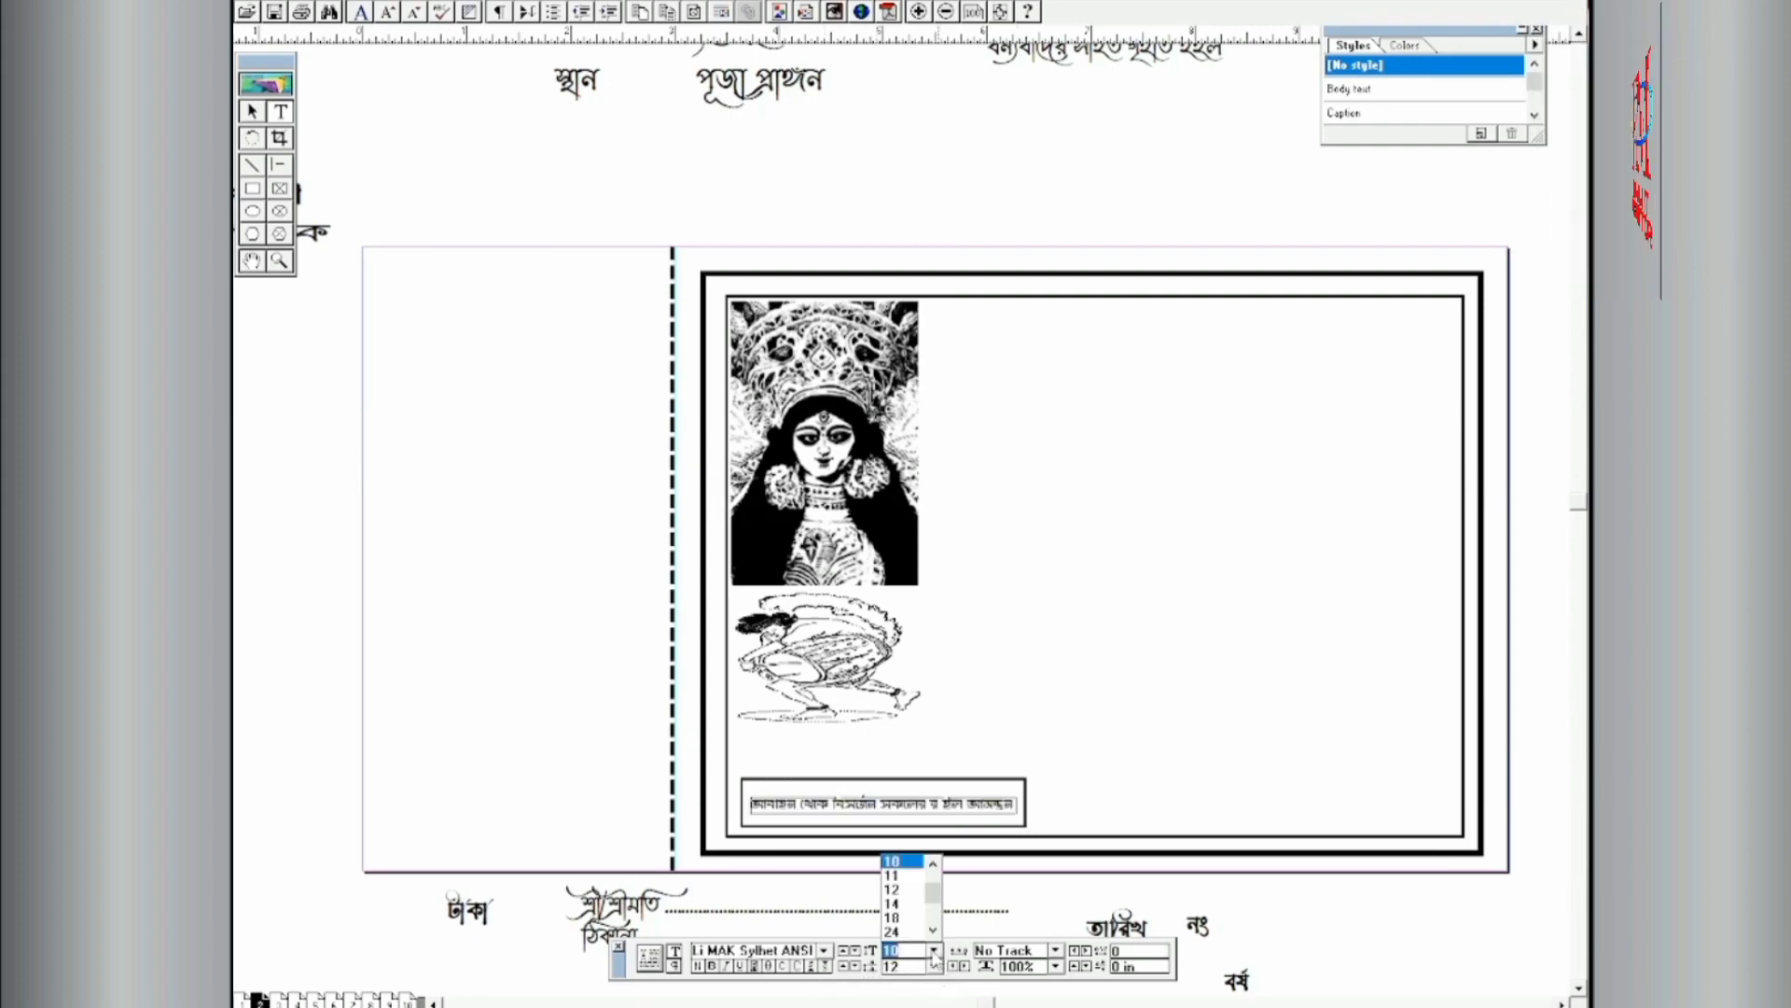
left_click(891, 875)
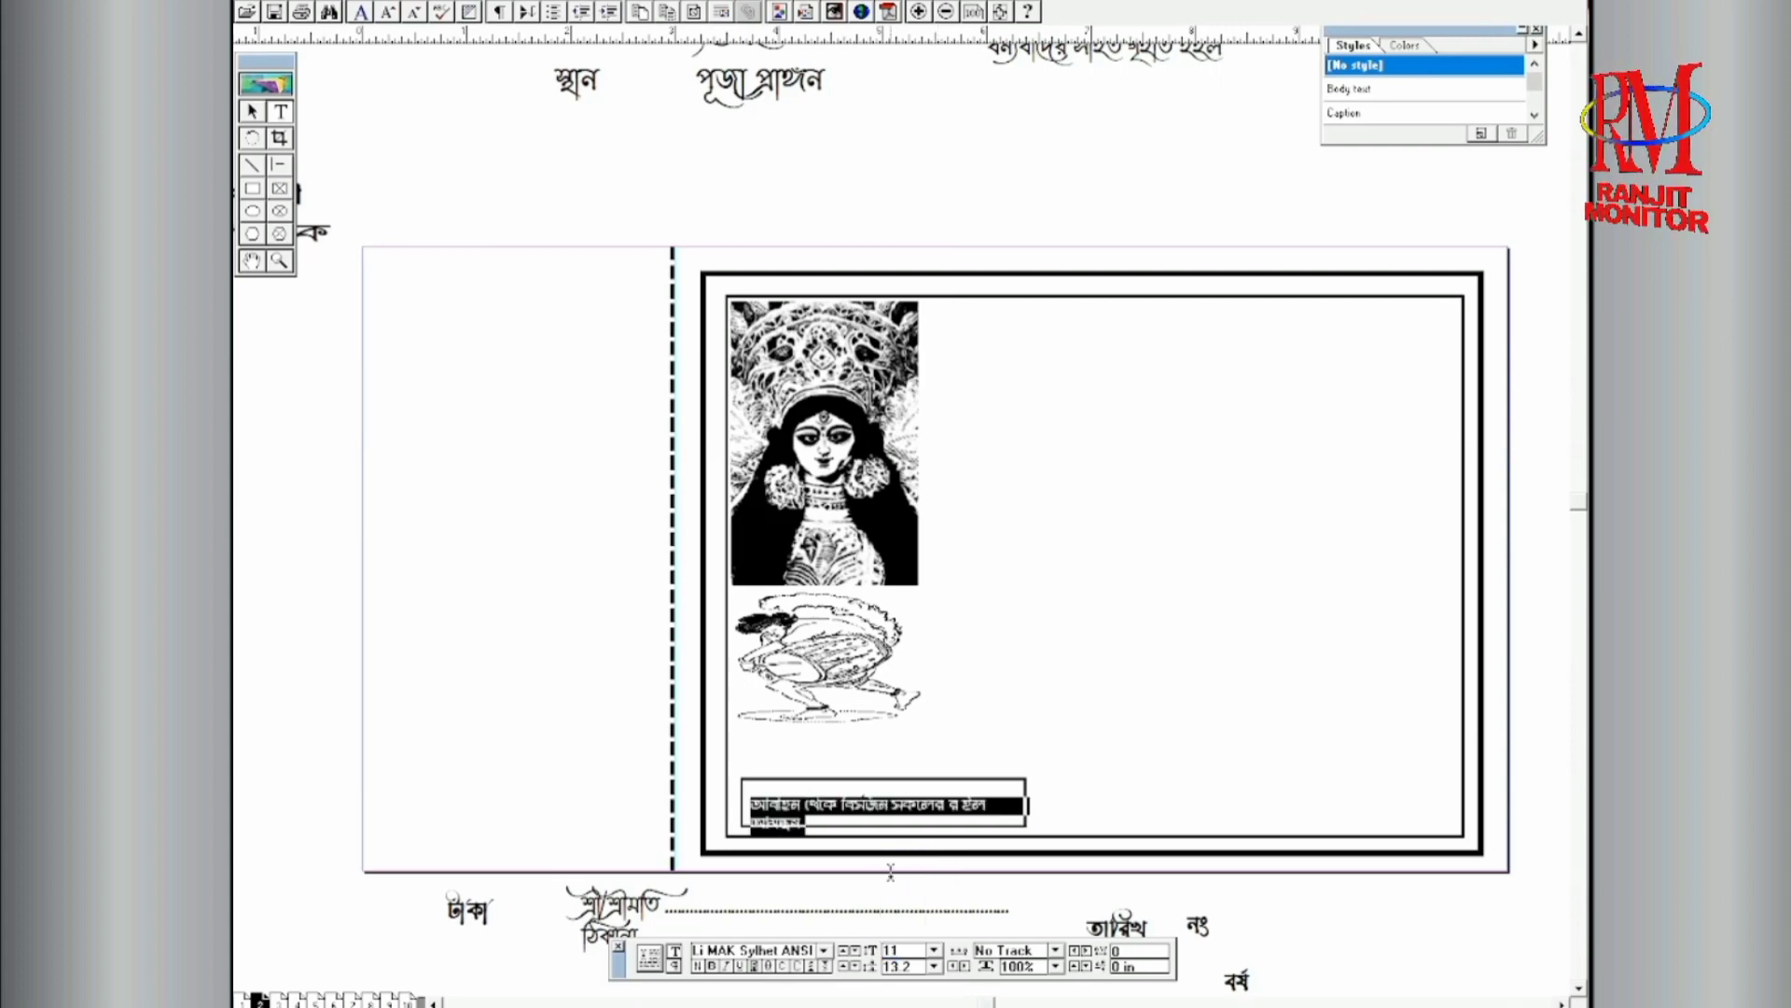
Step: Widen the slogan's text block to about 3.6 in so it fits on one line, and shift it up inside the rectangle
left_click(250, 112)
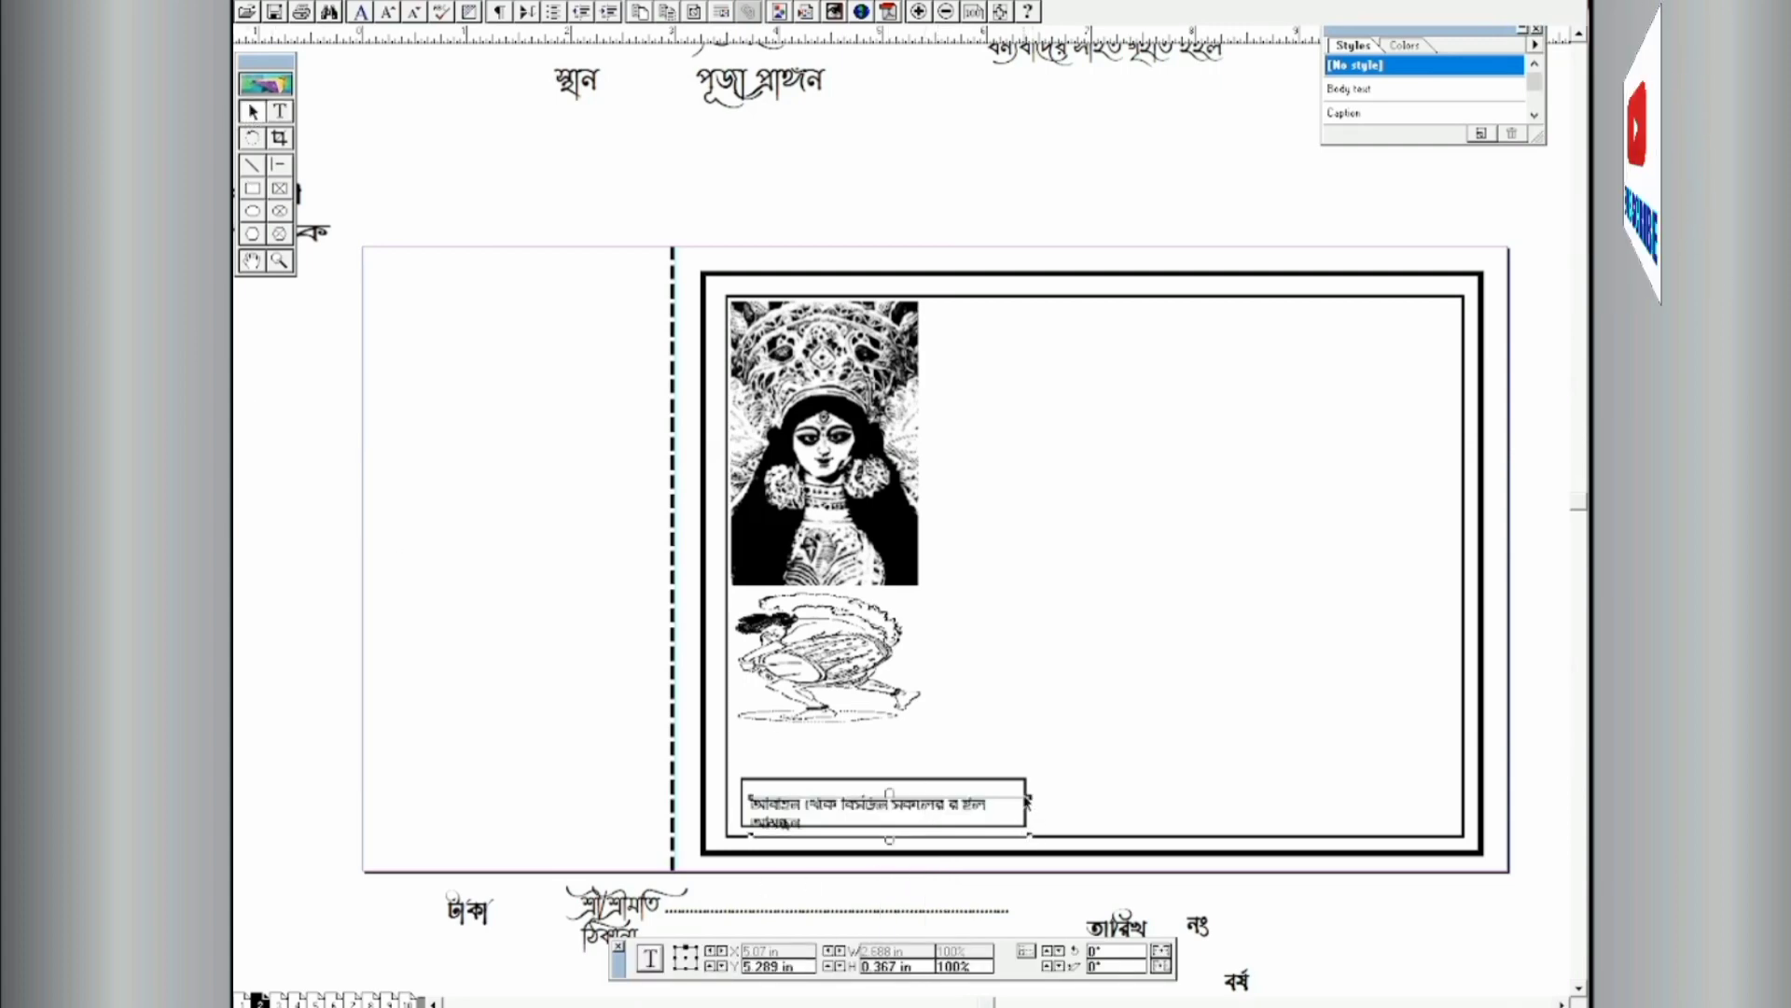
left_click_drag(1027, 800, 1124, 809)
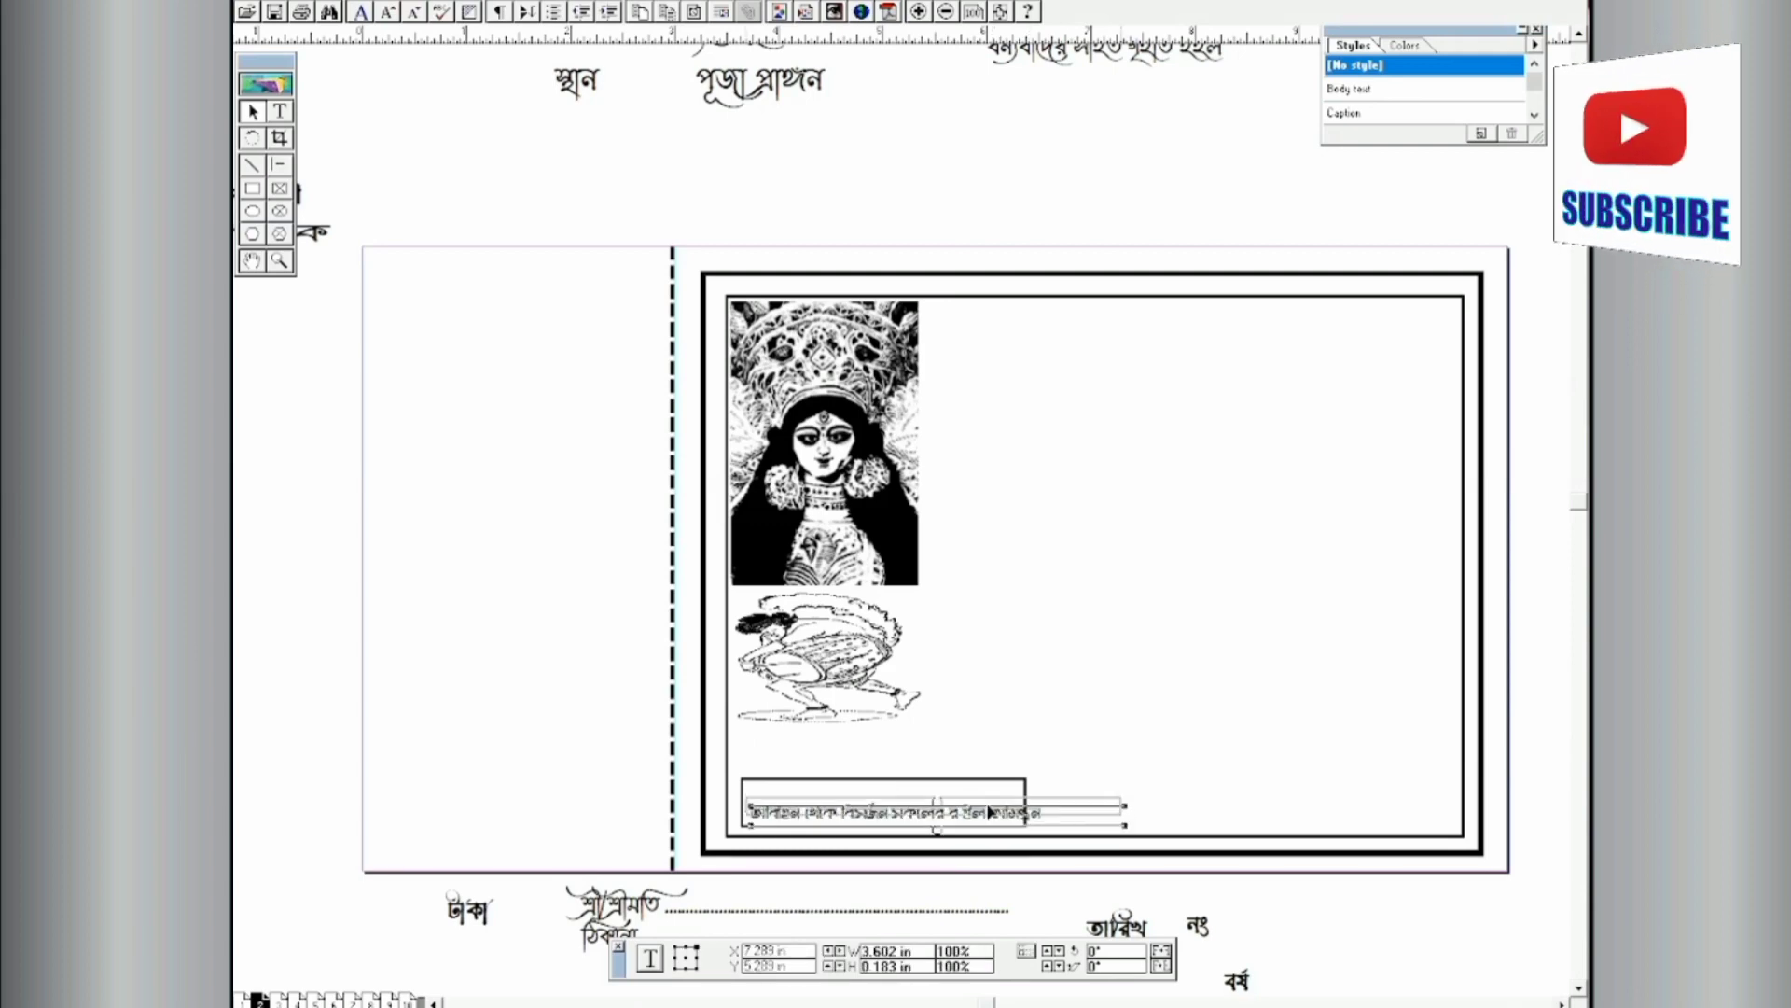
left_click_drag(991, 811, 991, 804)
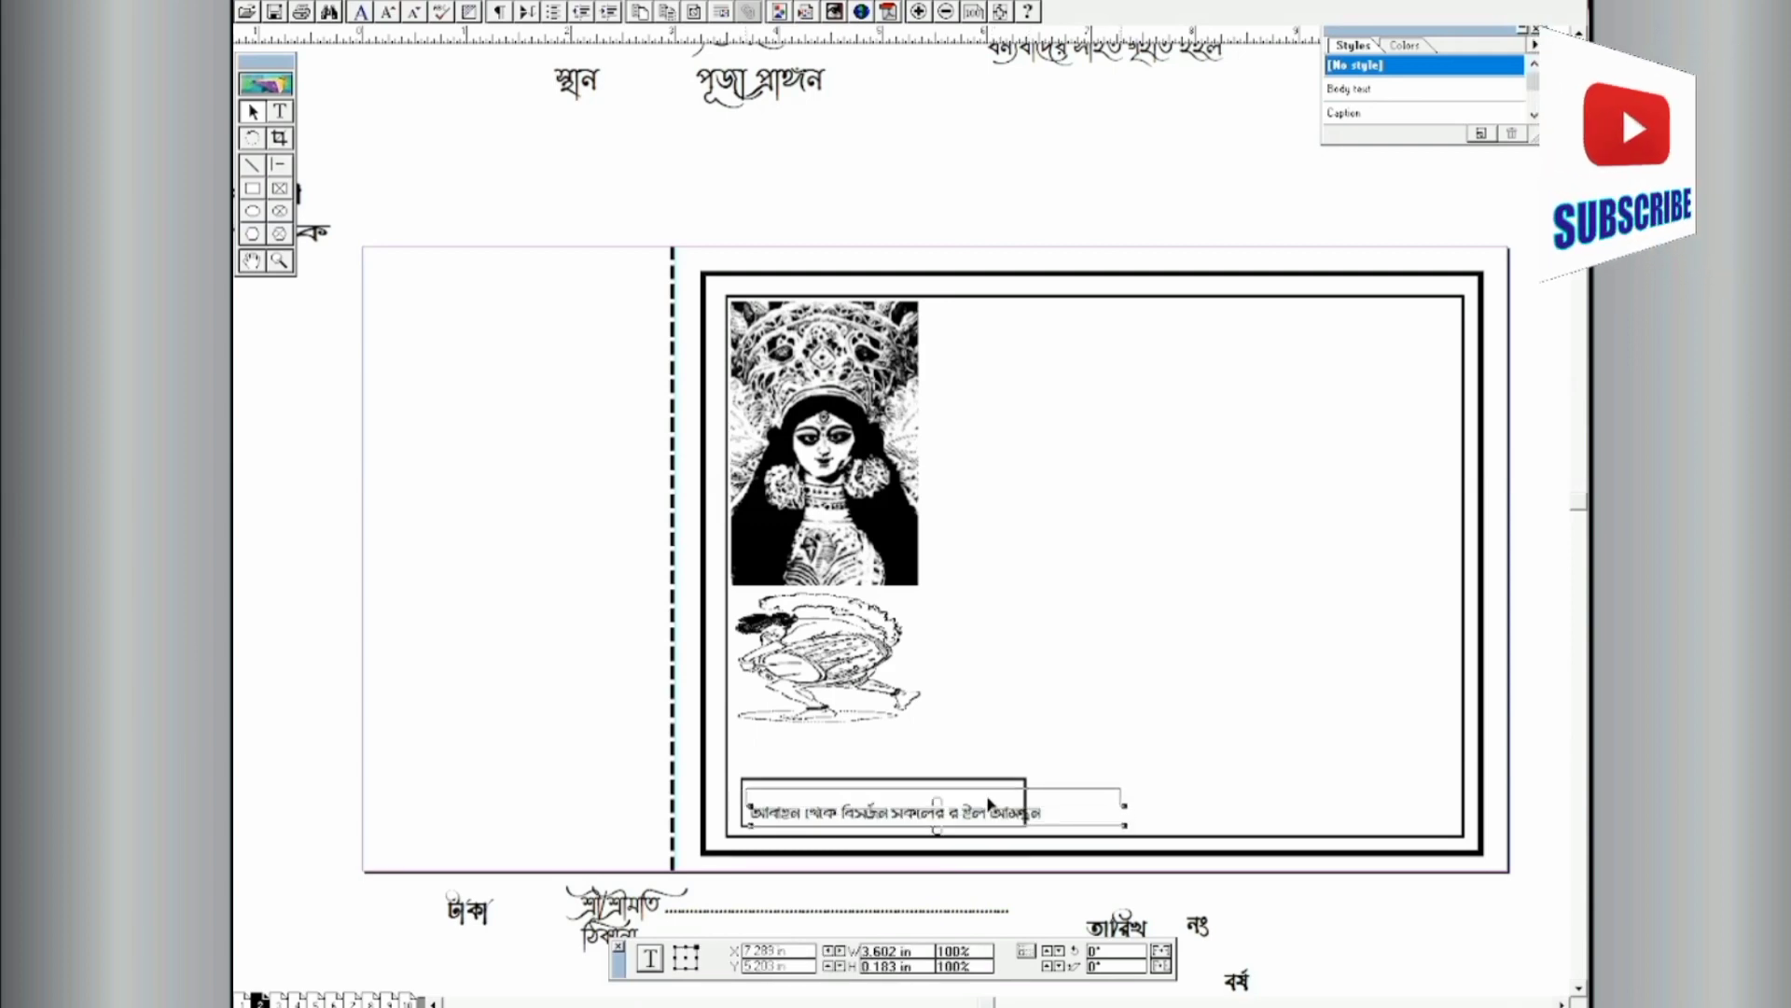
Step: Resize the rectangle around the slogan to about 2.96 by 0.37 in so it encloses the text closely
left_click(888, 828)
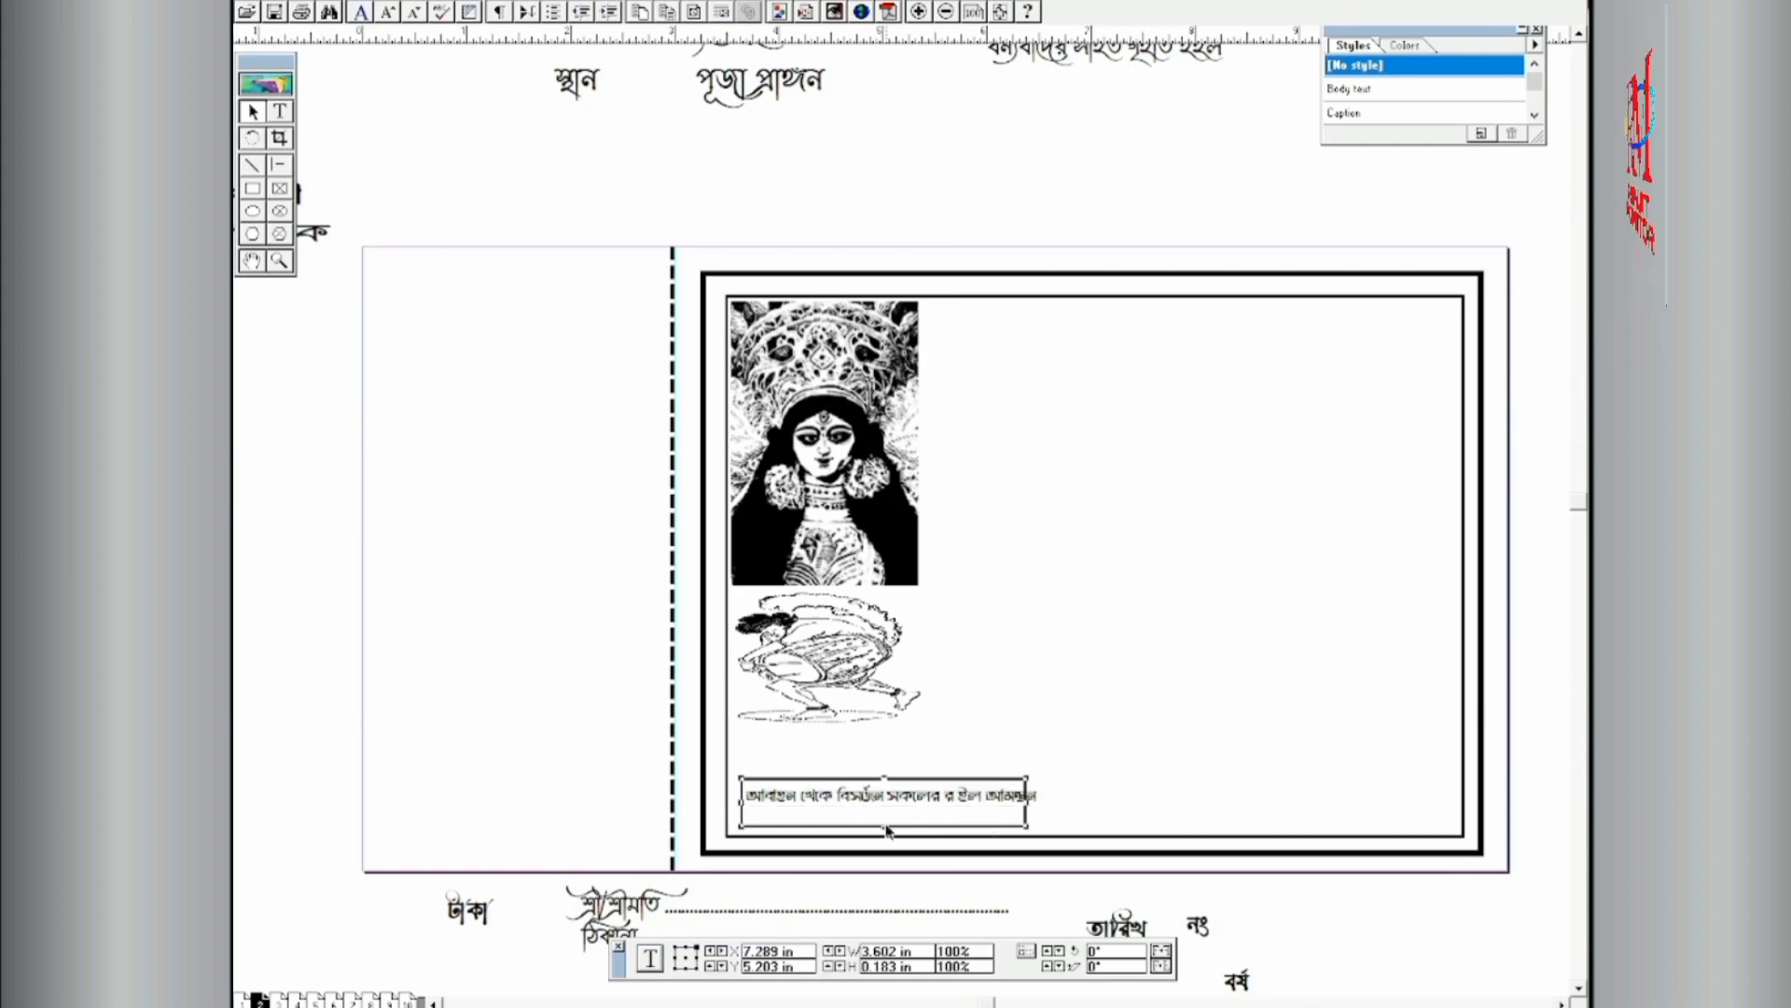
left_click_drag(1026, 808, 1049, 803)
left_click_drag(896, 827, 901, 818)
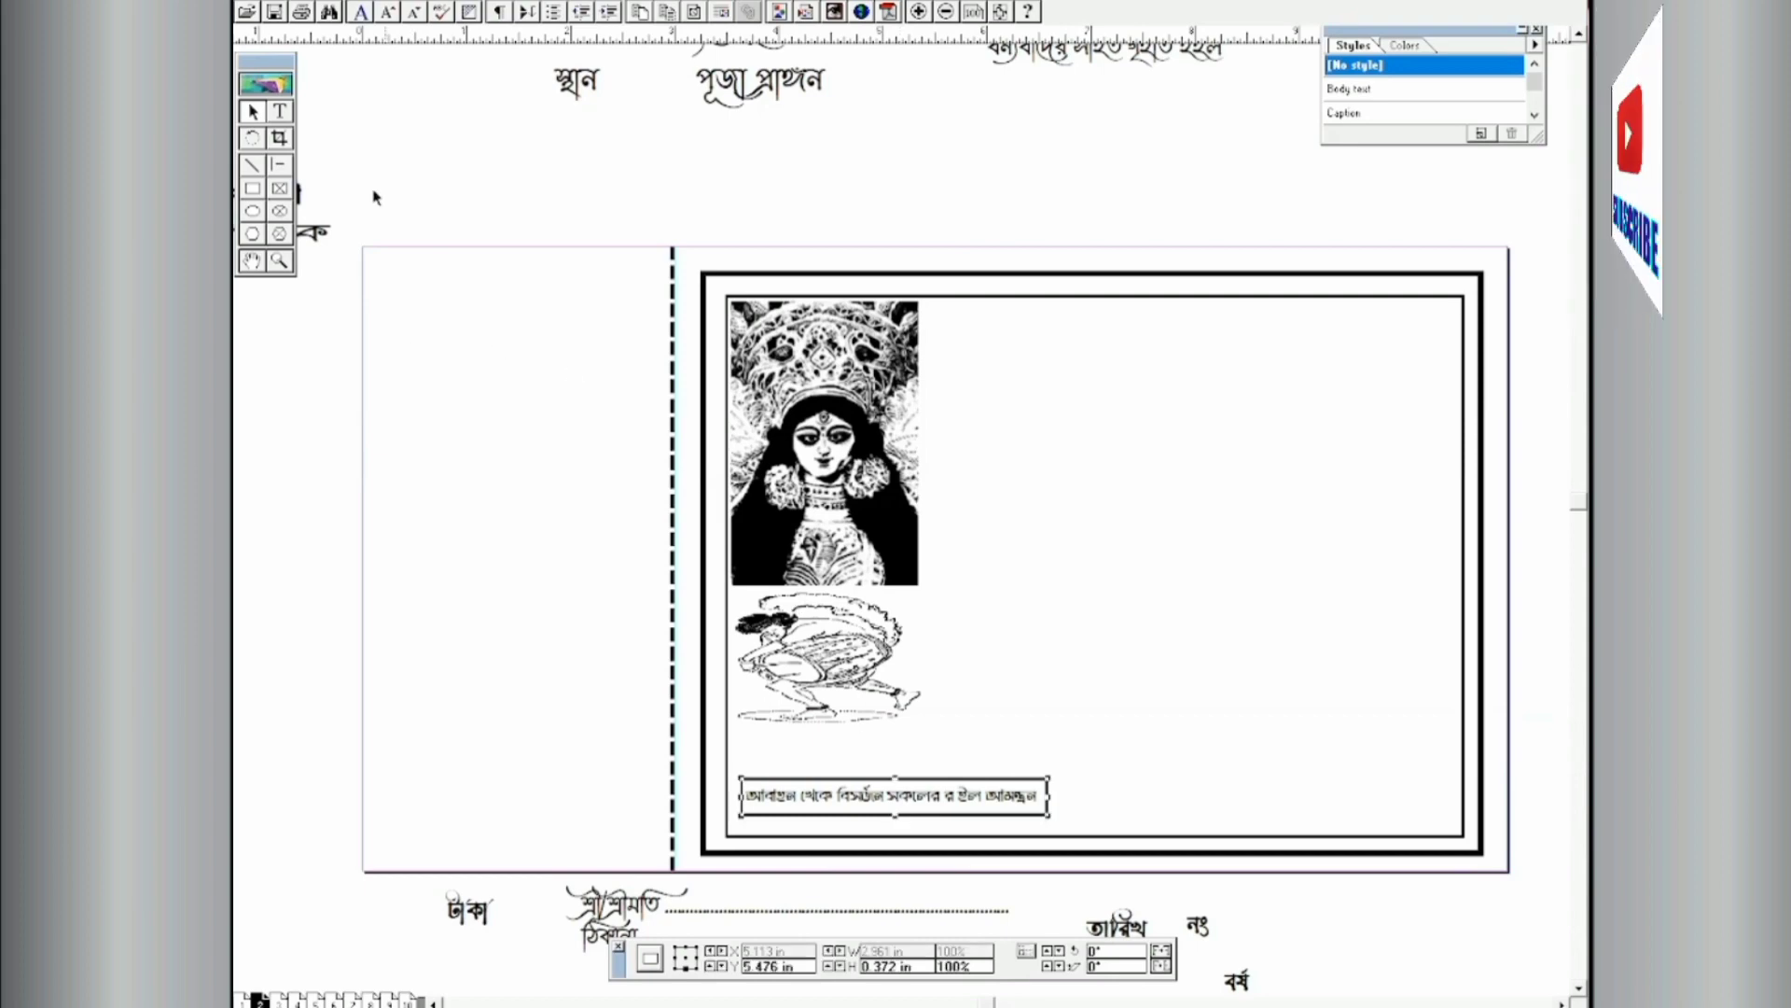
left_click(573, 568)
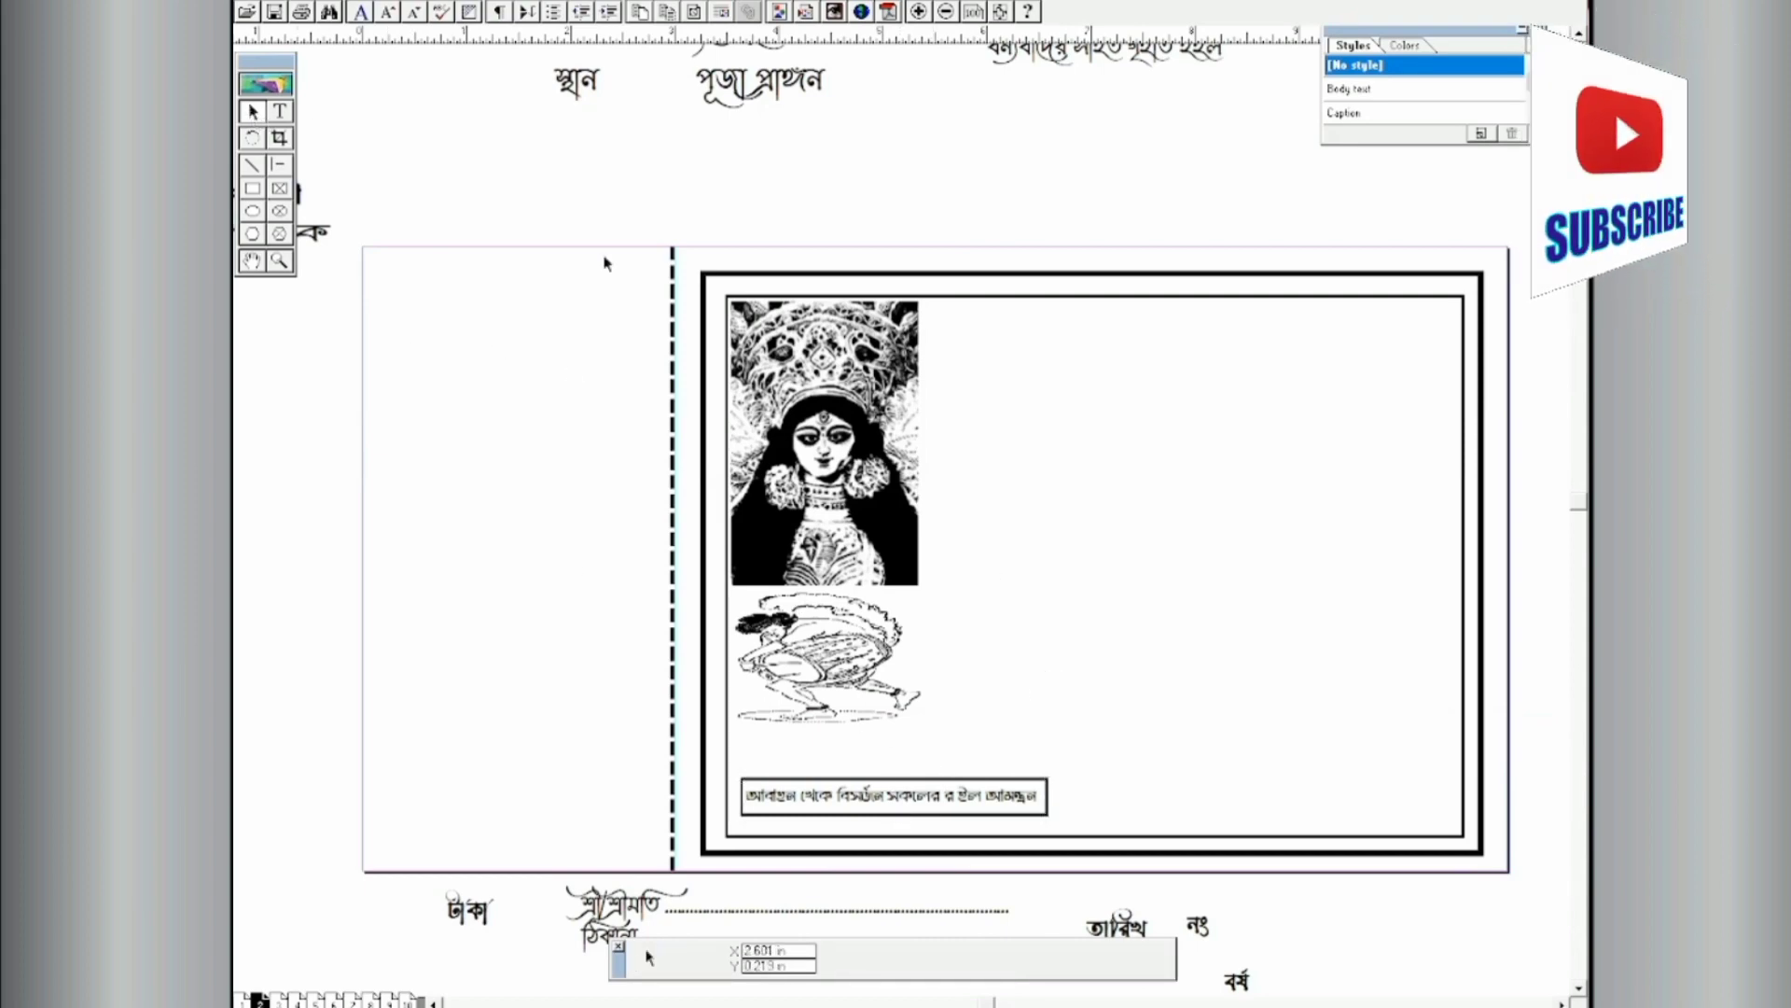
Step: Nudge the drummer drawing down to Y 5.021 in so it sits just above the boxed slogan
left_click(251, 261)
mouse_move(1012, 463)
left_mouse_down()
mouse_move(1016, 596)
mouse_move(1022, 477)
left_mouse_up()
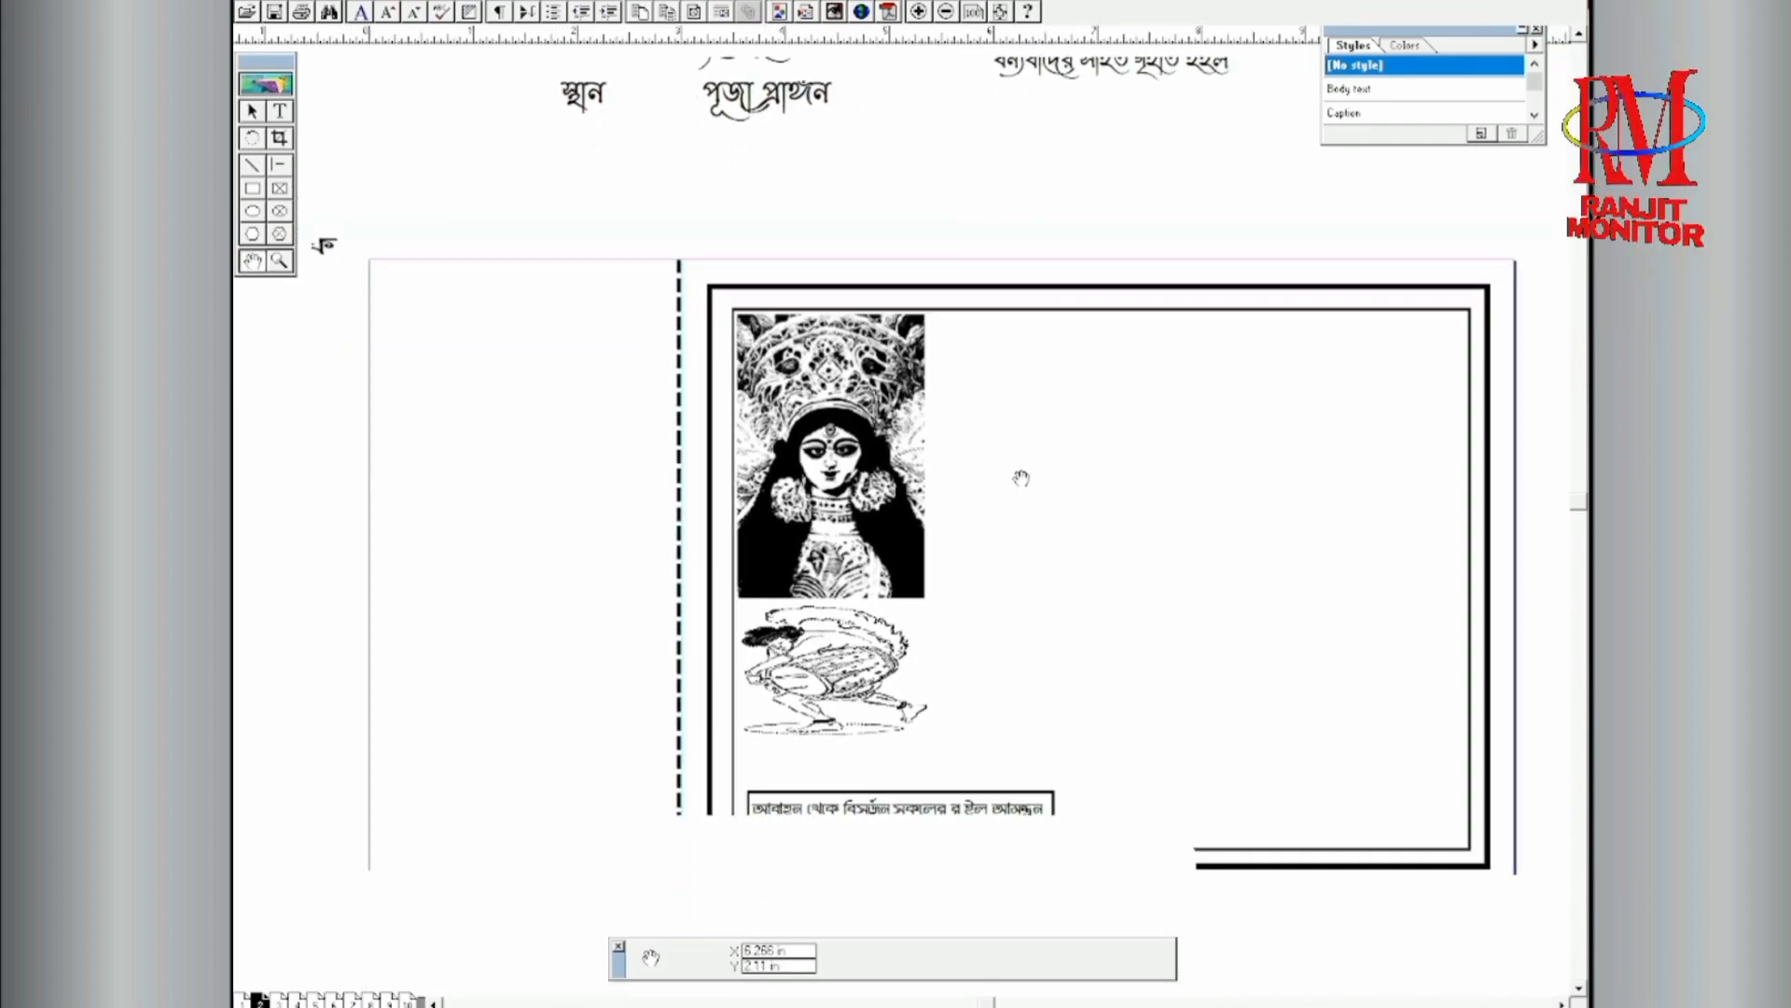
left_click(252, 112)
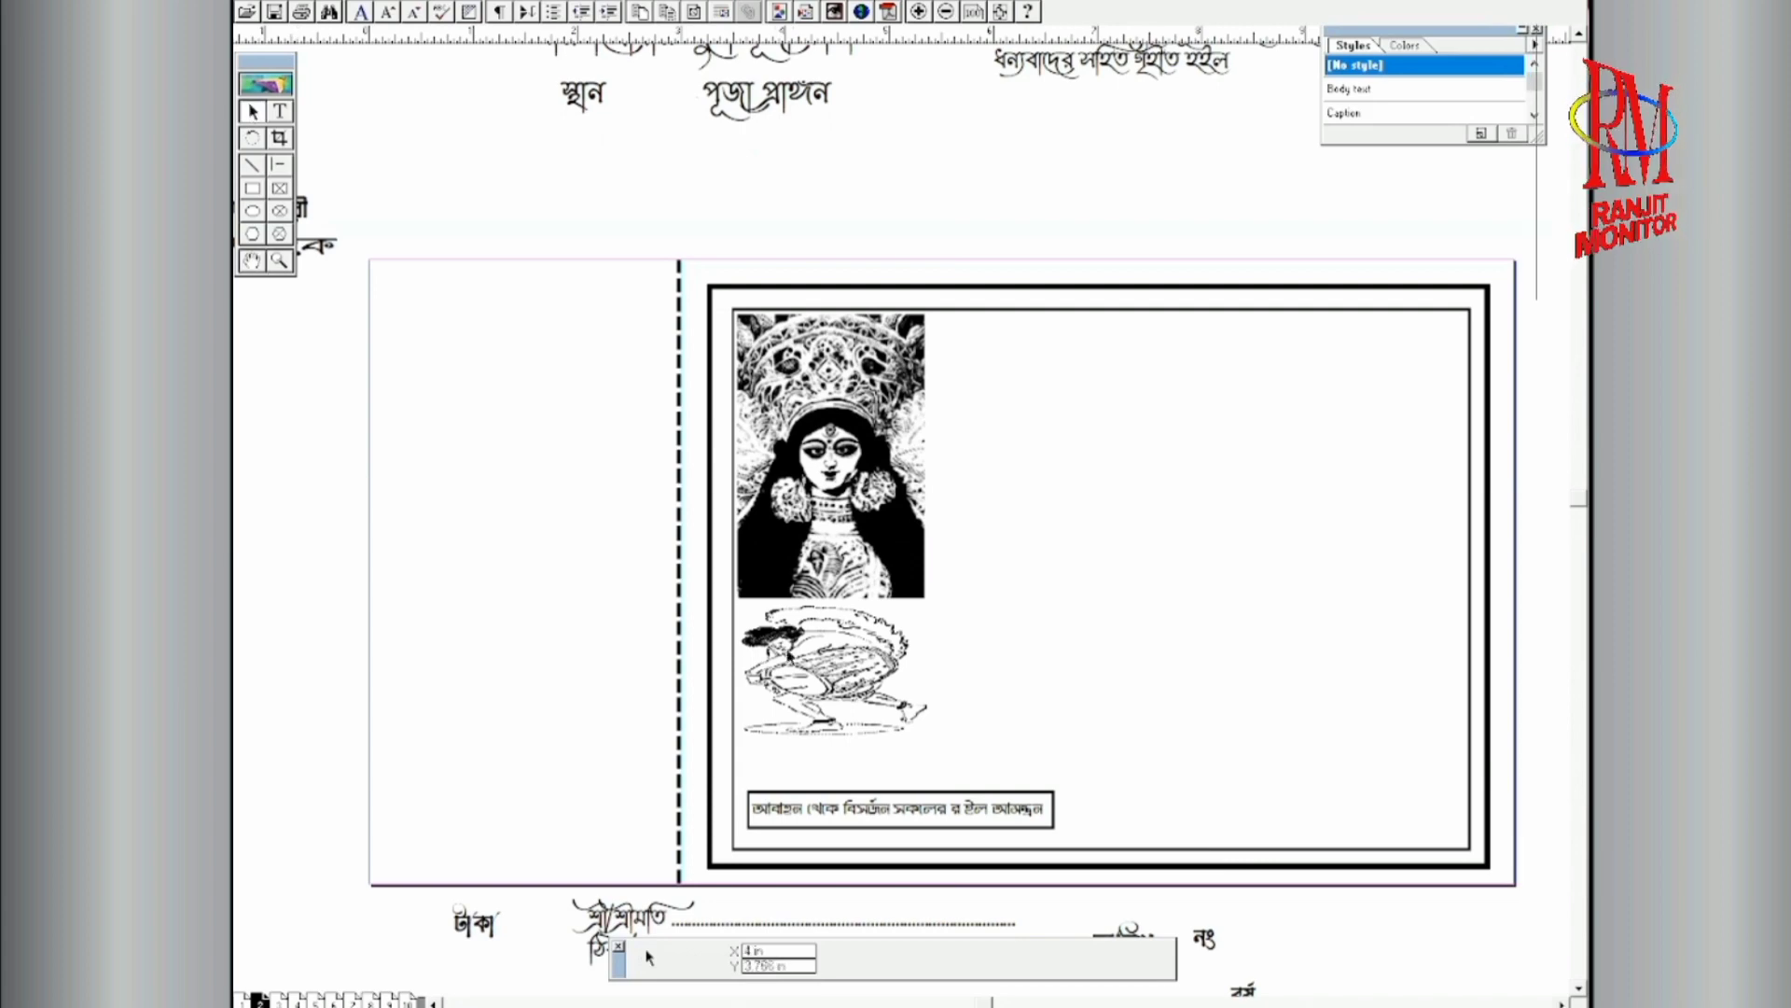
left_click(793, 656)
key("Down")
key("Down")
key("Down")
key("Down")
key("Down")
key("Down")
key("Down")
key("Down")
key("Down")
key("Down")
key("Down")
key("Down")
key("Down")
key("Down")
key("Down")
key("Down")
key("Down")
key("Down")
key("Down")
key("Down")
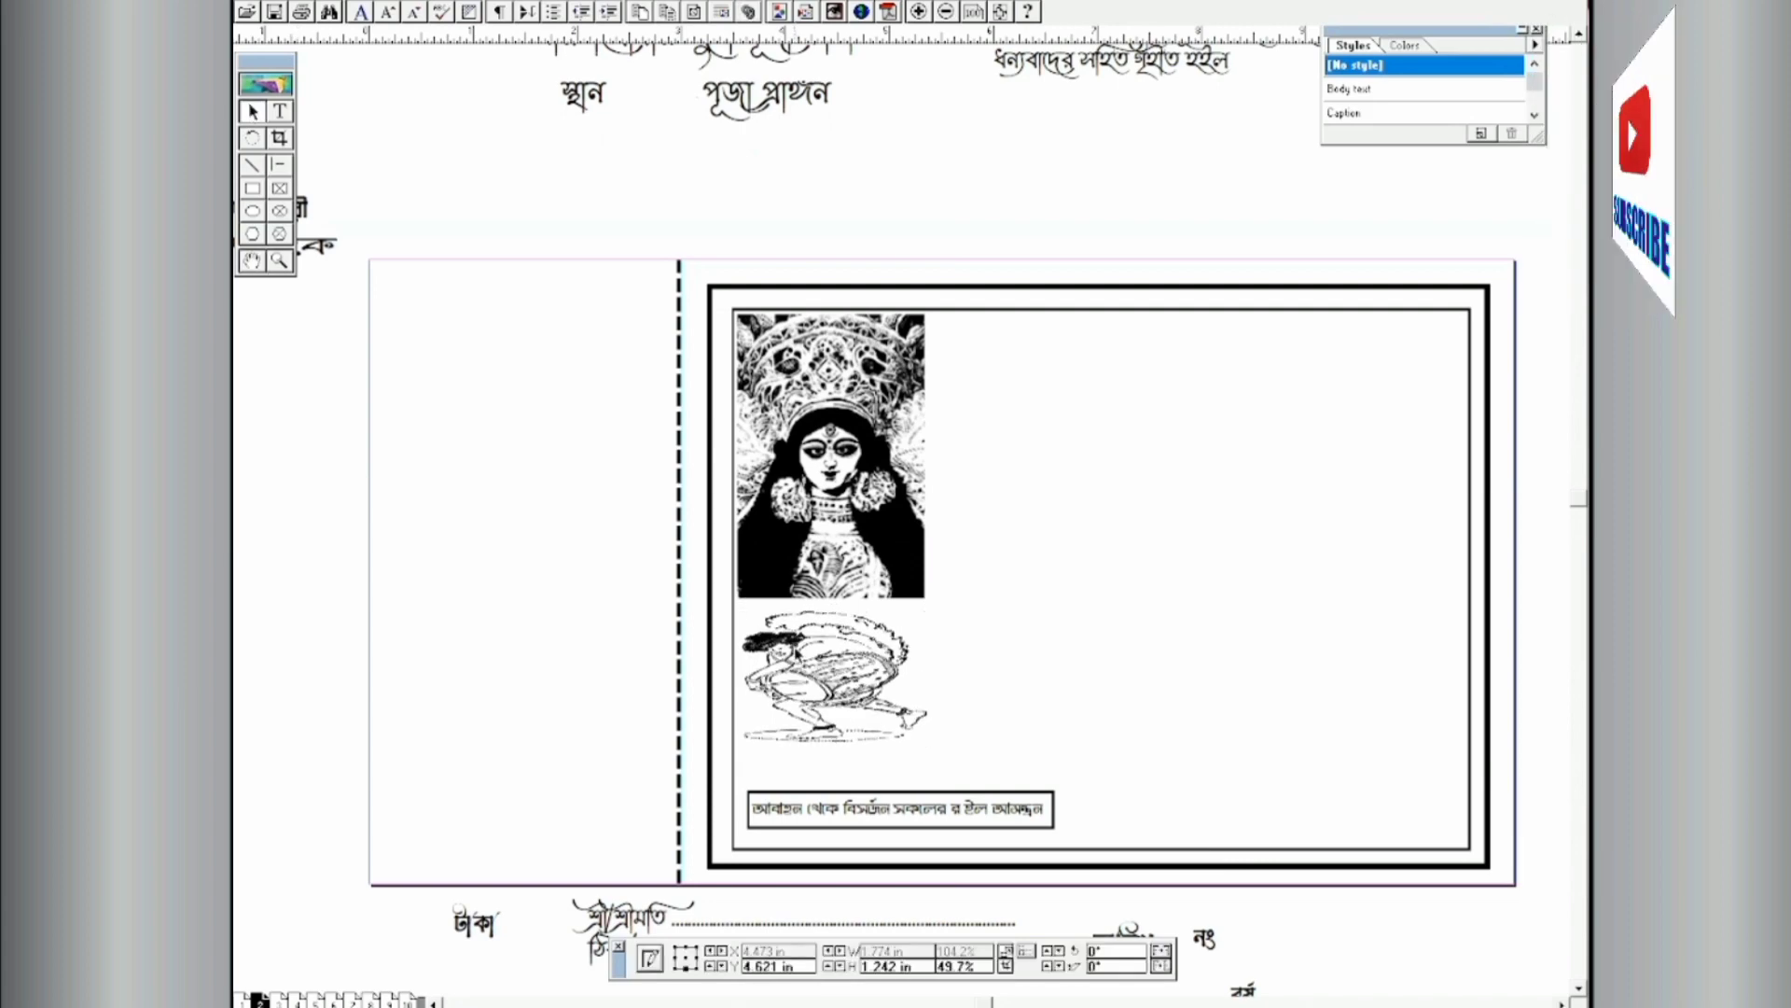
key("Down")
key("Down")
key("Down")
key("Down")
key("Down")
key("Down")
key("Down")
key("Down")
key("Down")
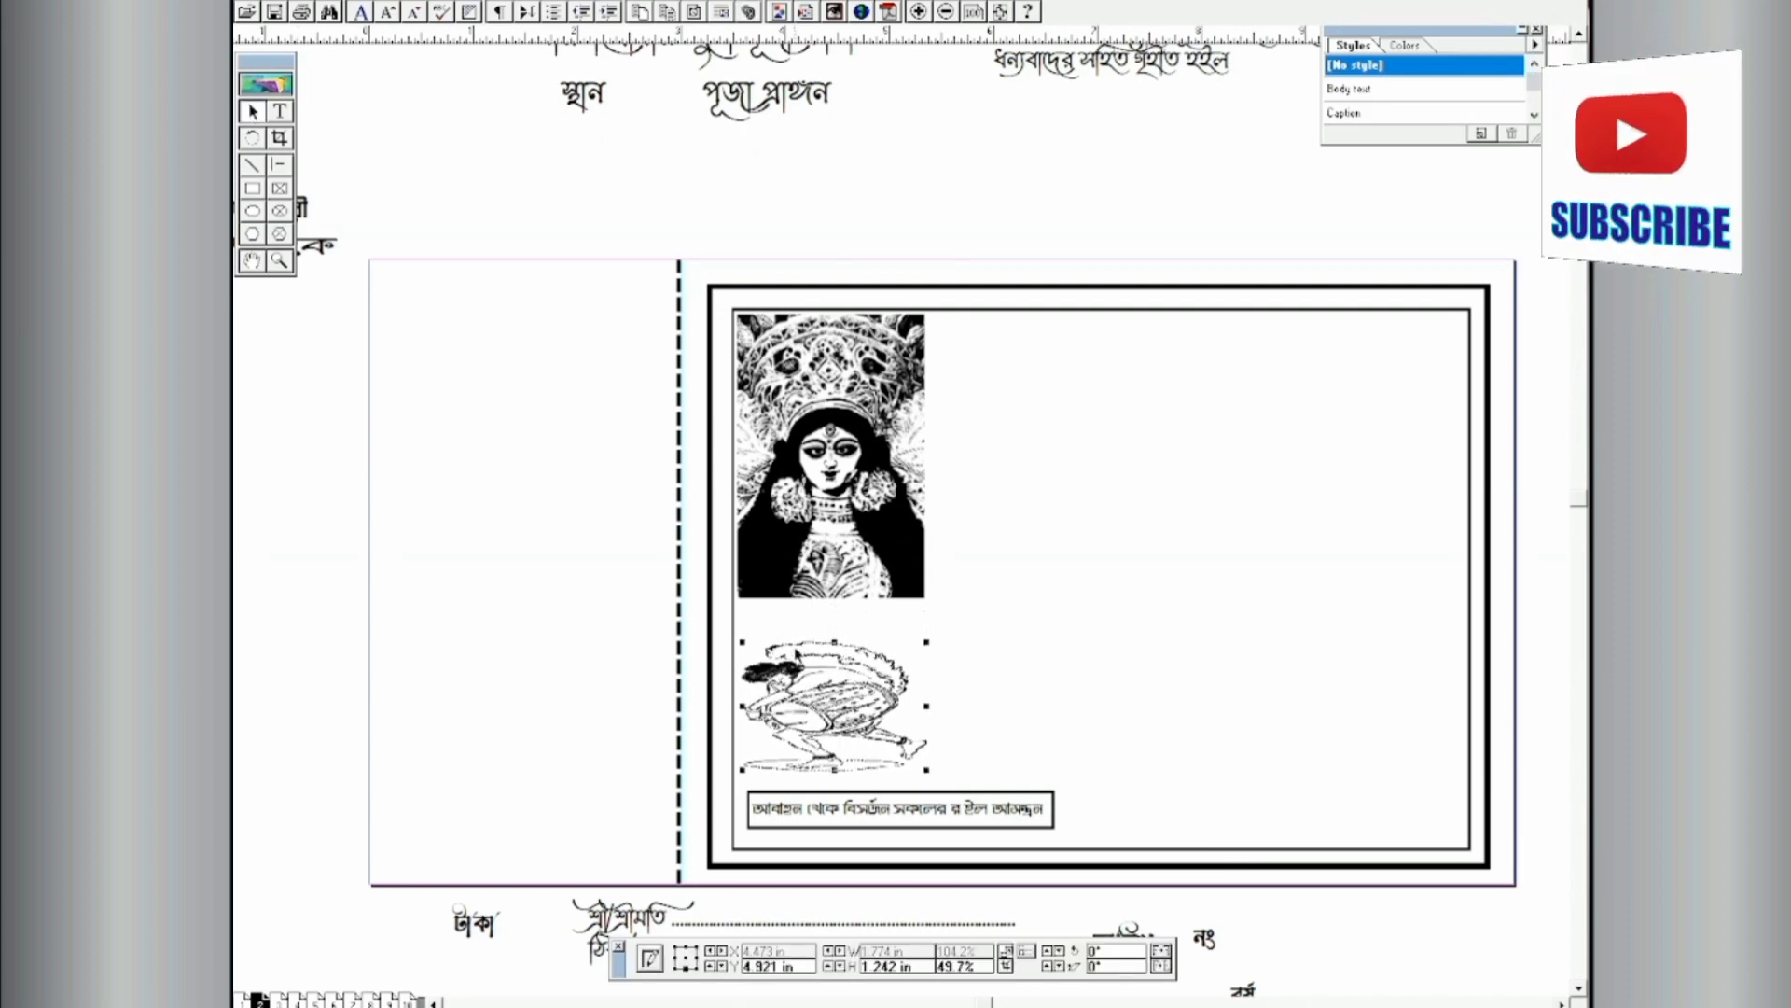
key("Down")
key("Down")
key("Down")
key("Down")
key("Down")
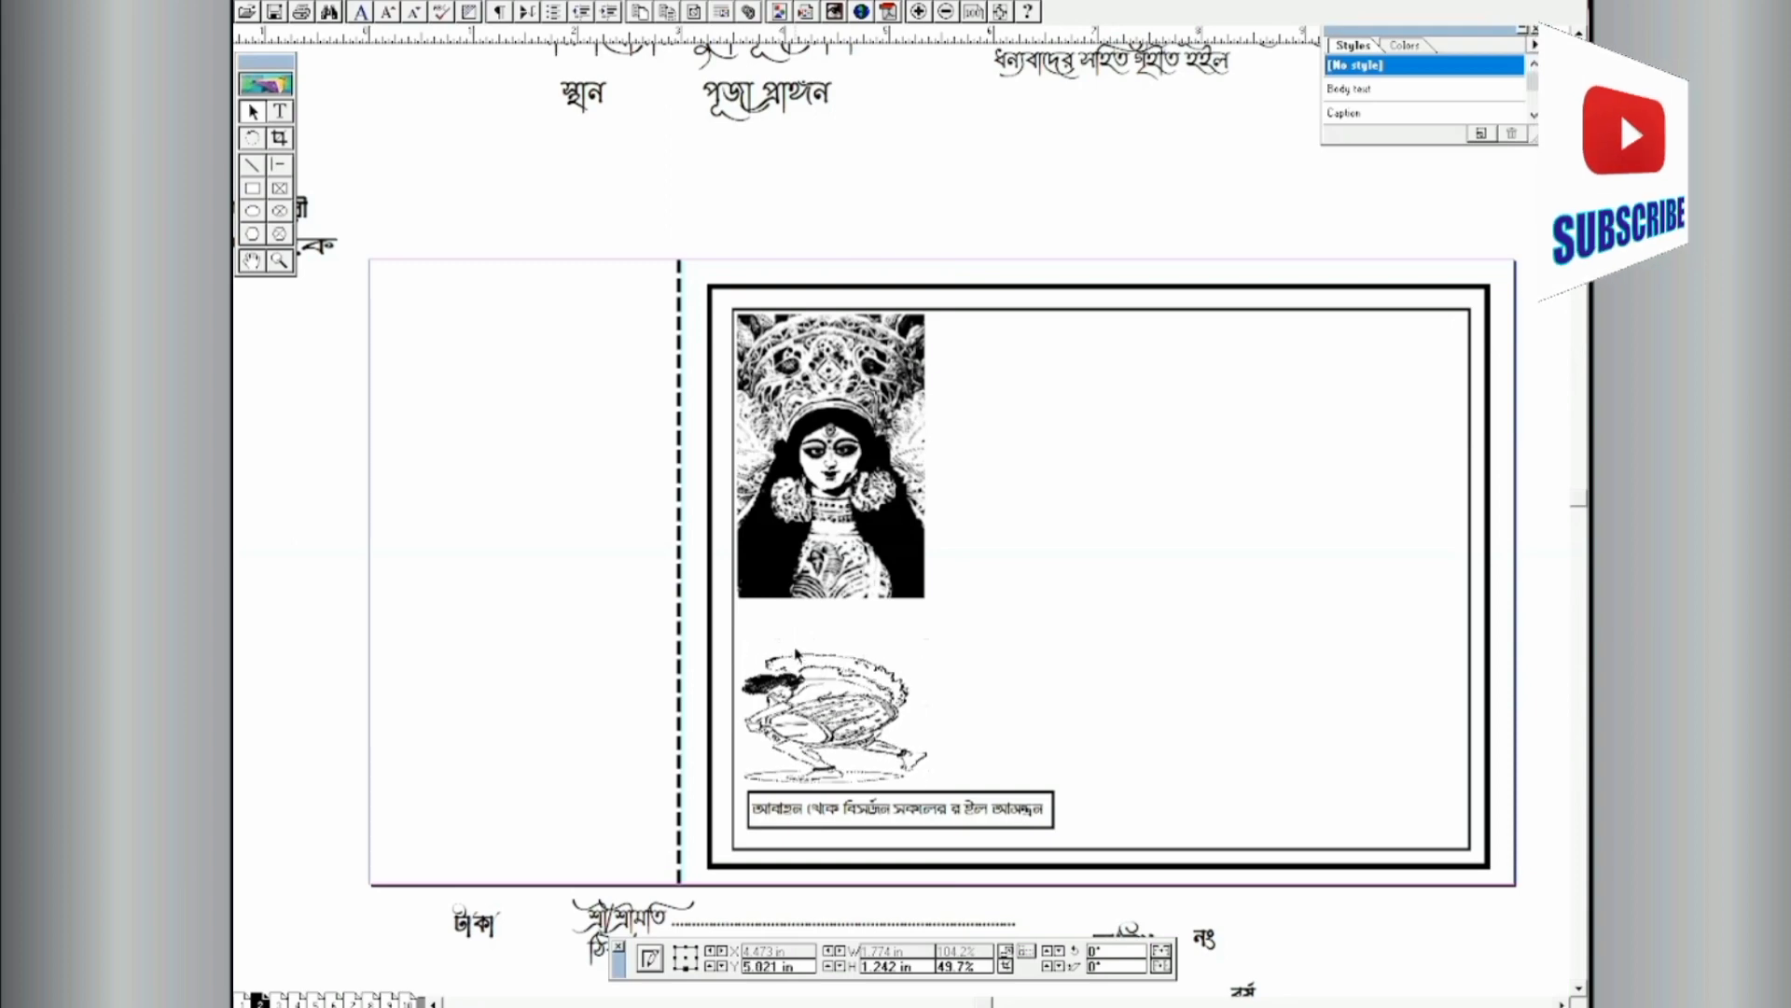
Step: Nudge the Durga picture down to Y 3.718 in, just above the drummer drawing, leaving space beneath the inner border's top edge
left_click(863, 508)
key("Down")
key("Down")
key("Down")
key("Down")
key("Down")
key("Down")
key("Down")
key("Down")
key("Down")
key("Down")
key("Down")
key("Down")
key("Down")
key("Down")
key("Down")
key("Down")
key("Down")
key("Down")
key("Down")
key("Down")
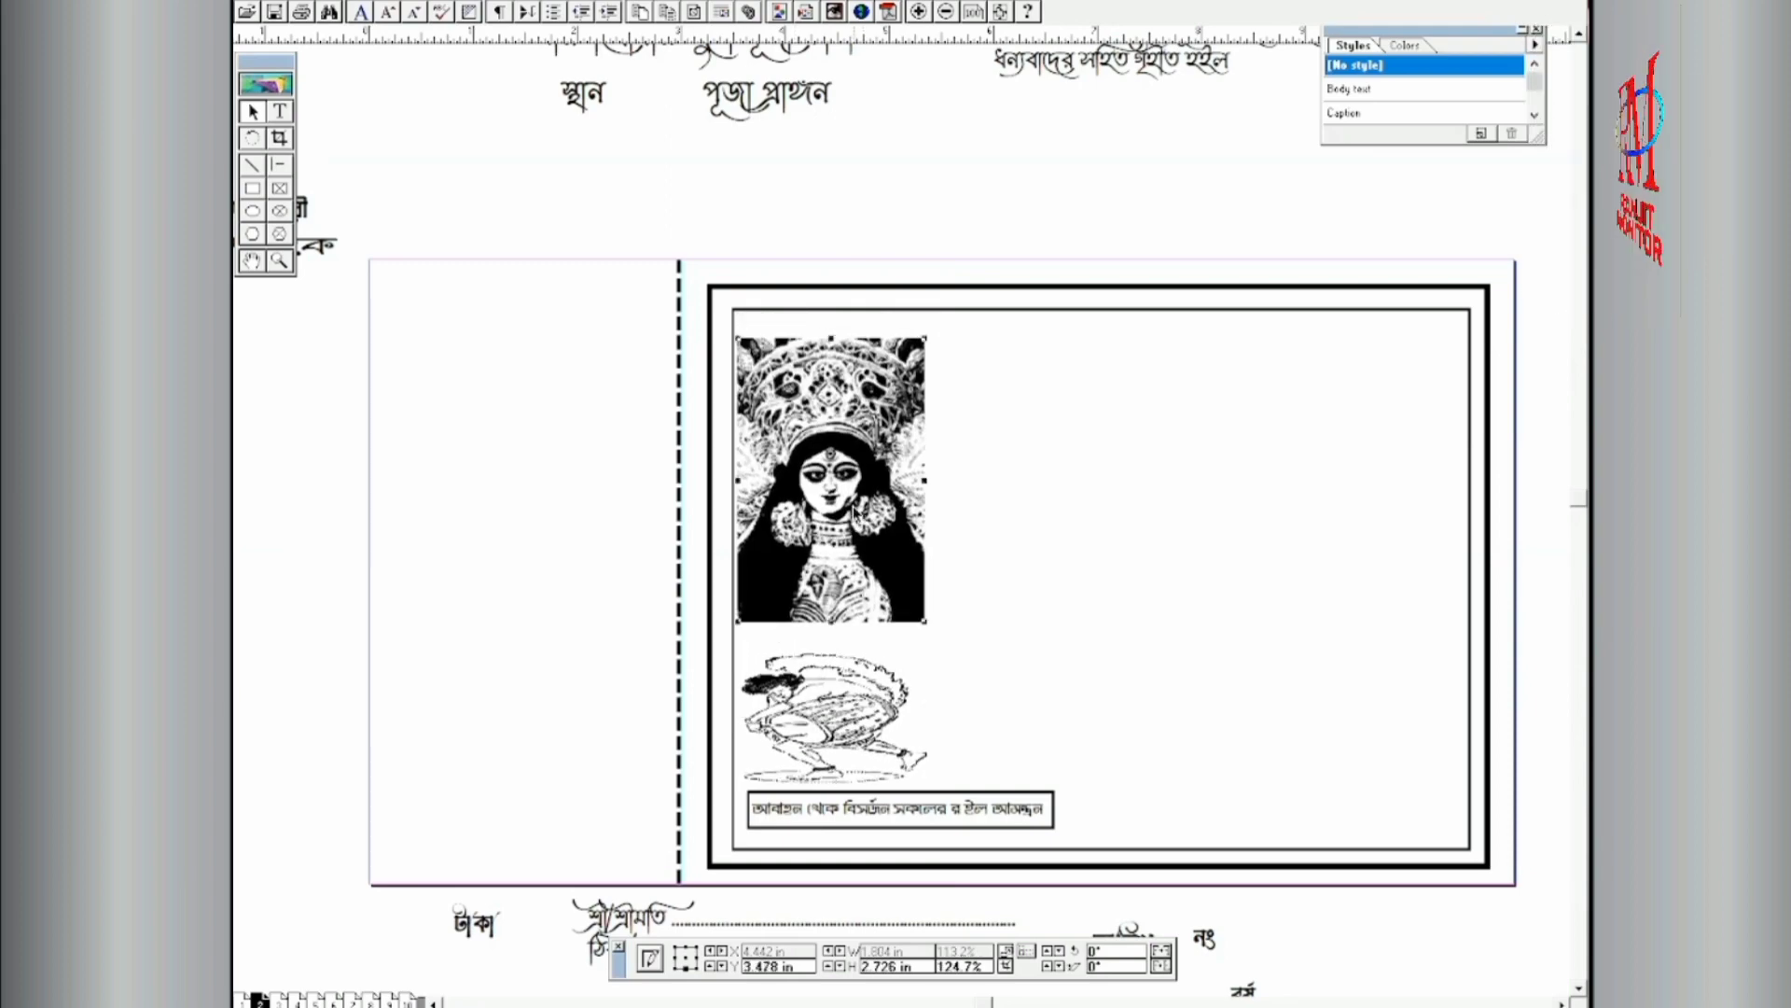
key("Down")
key("Down")
key("Down")
key("Down")
key("Down")
key("Down")
key("Down")
key("Down")
key("Down")
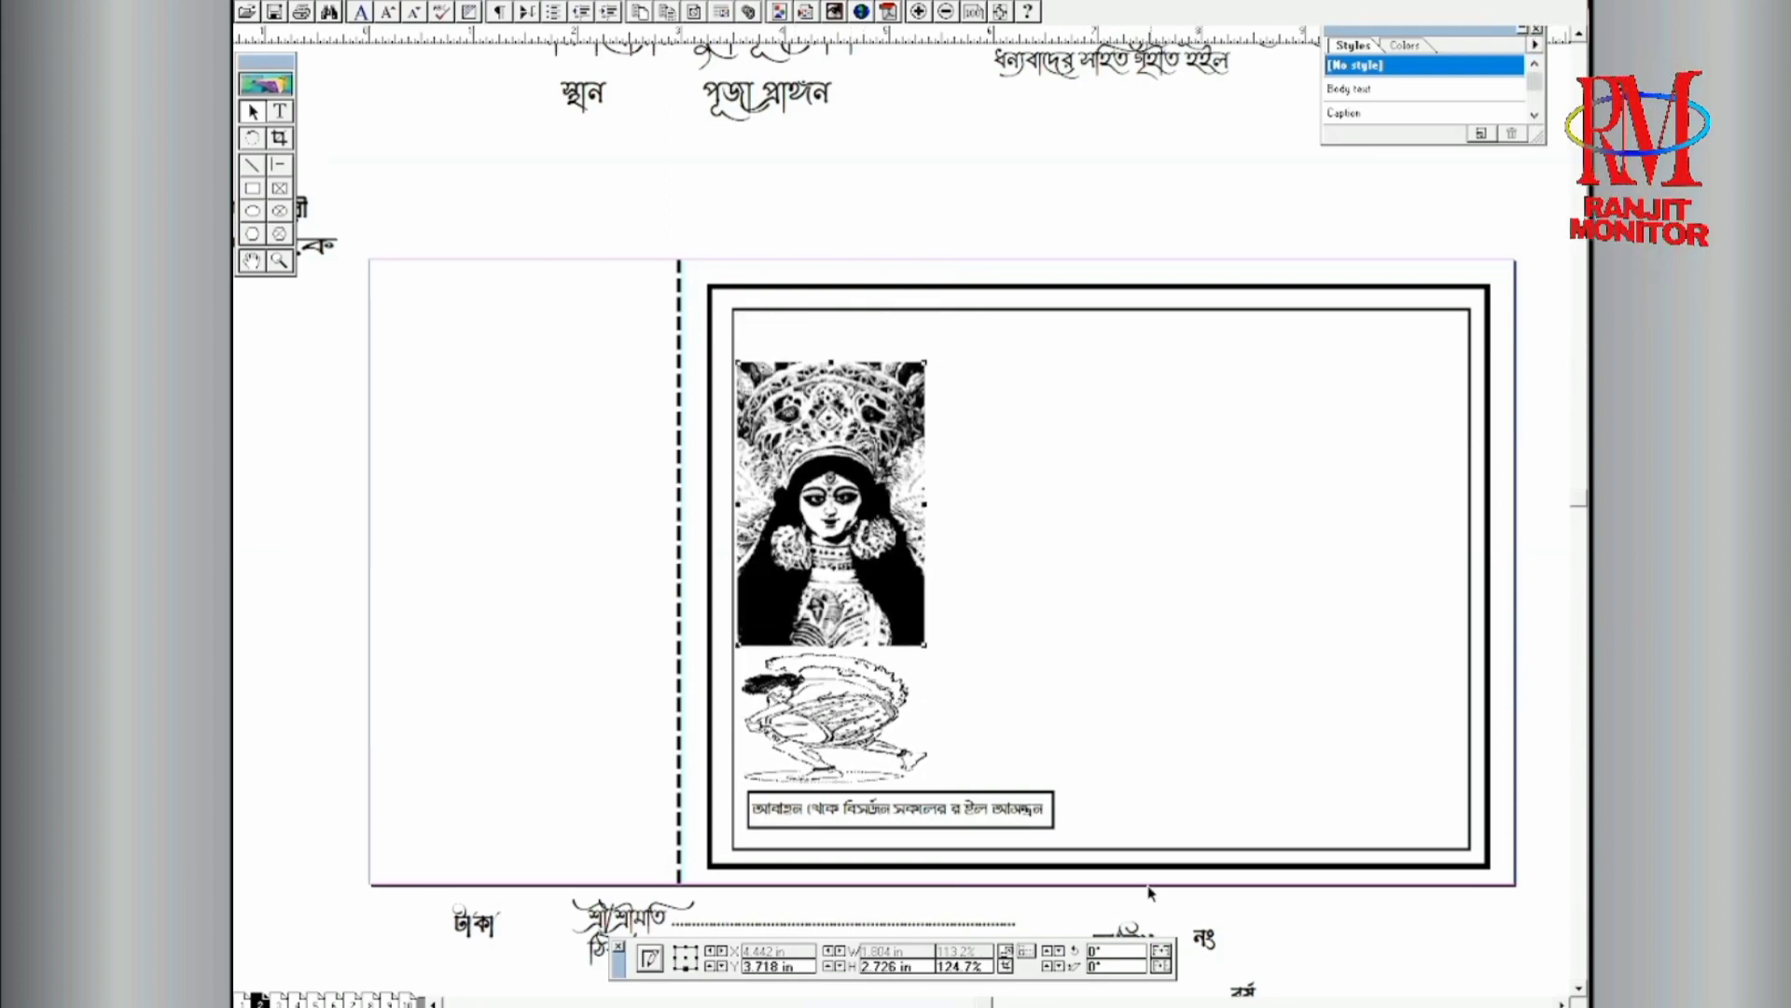
Step: Place the নং label above the Durga picture with a dotted blank after it, in a text block about 0.78 in wide
left_click_drag(1206, 942, 767, 351)
left_click(279, 112)
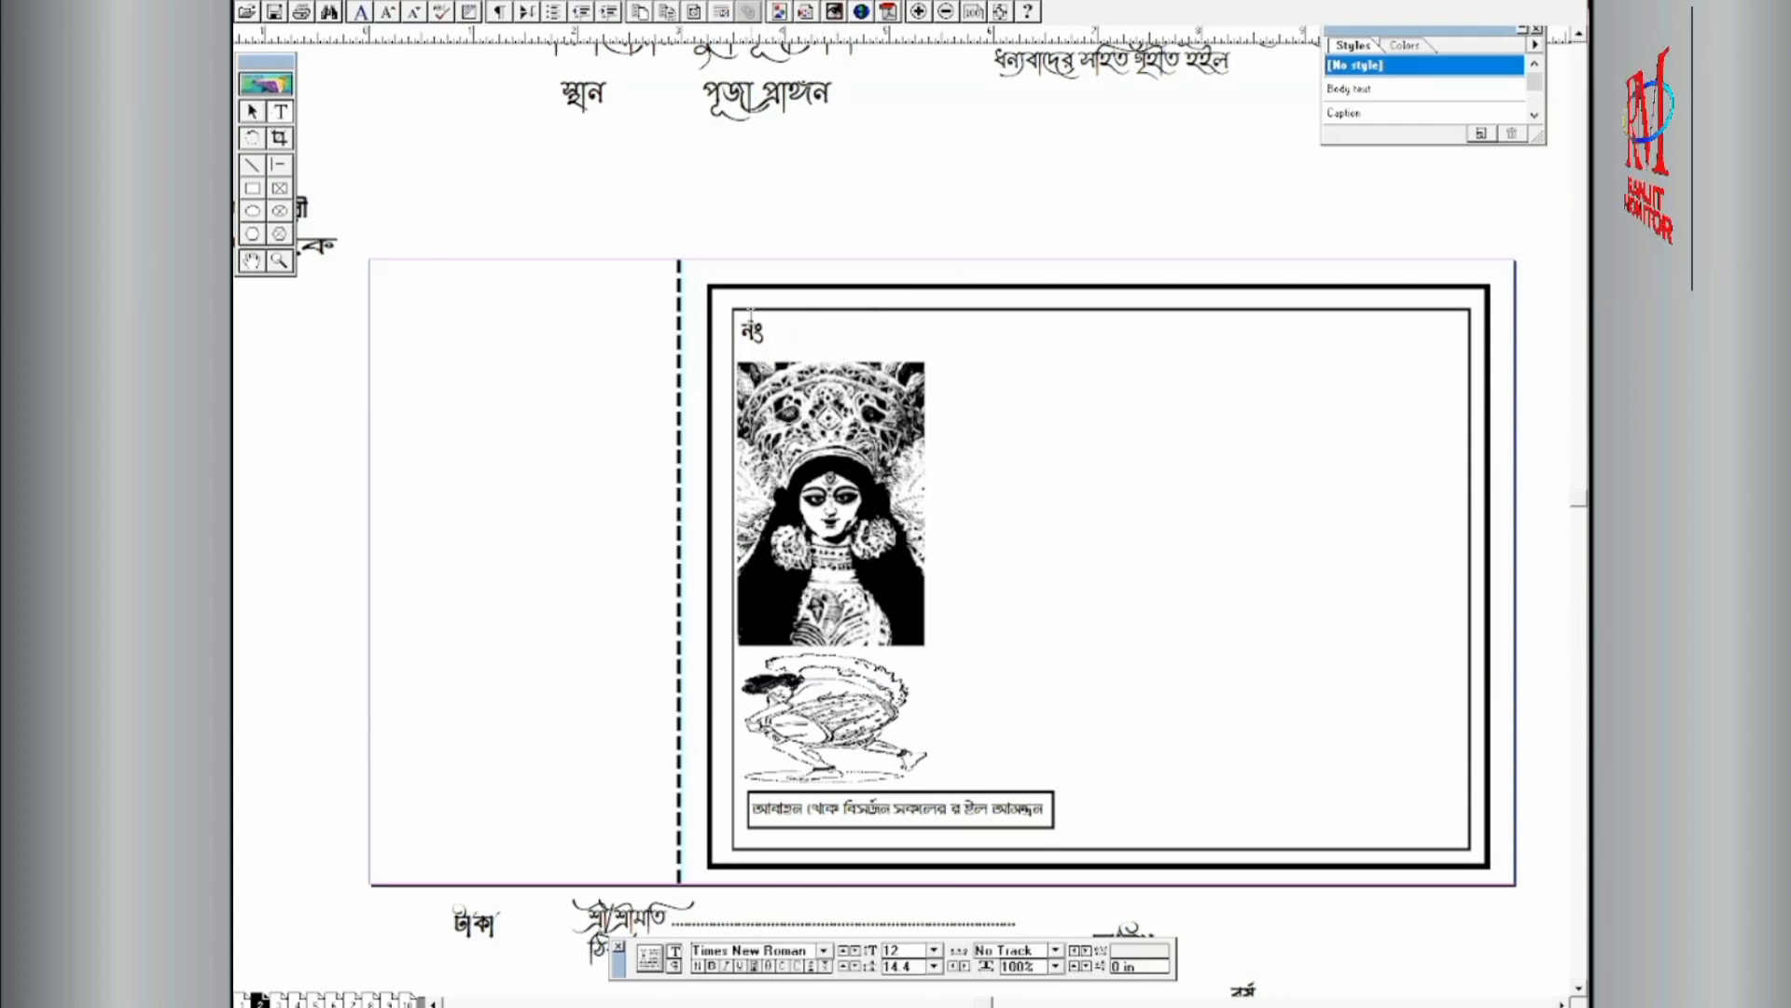
left_click(763, 334)
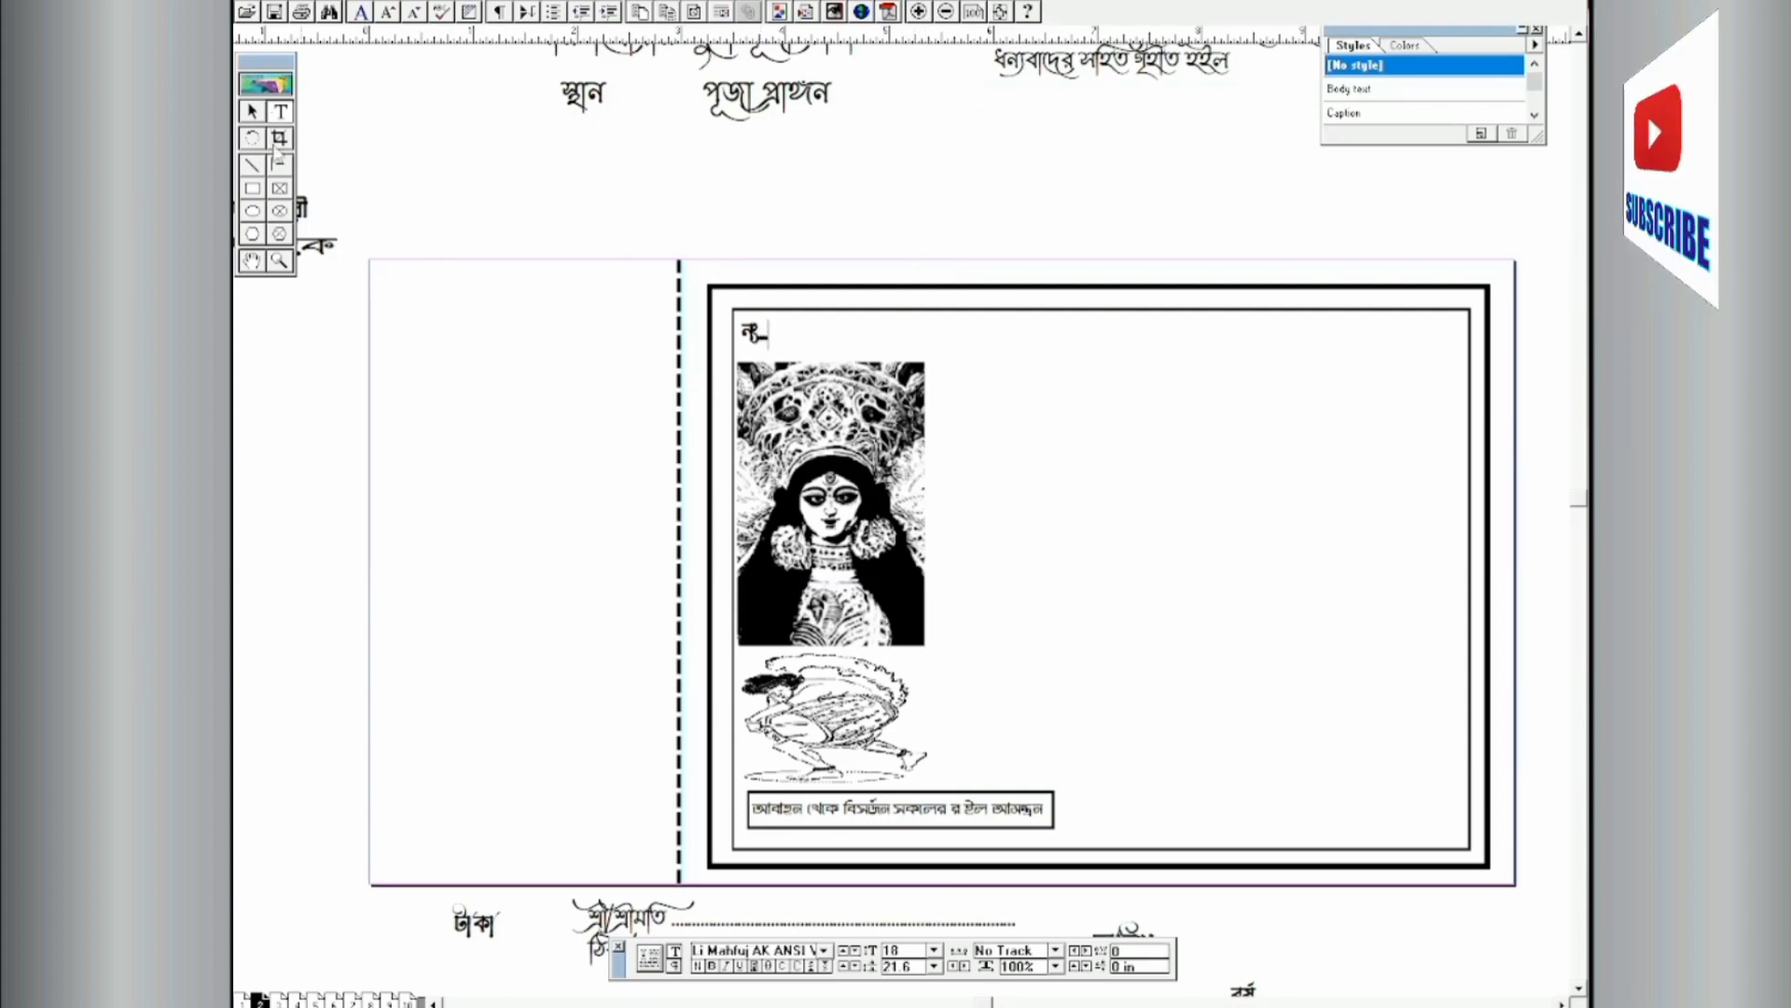
left_click(250, 112)
left_click(753, 332)
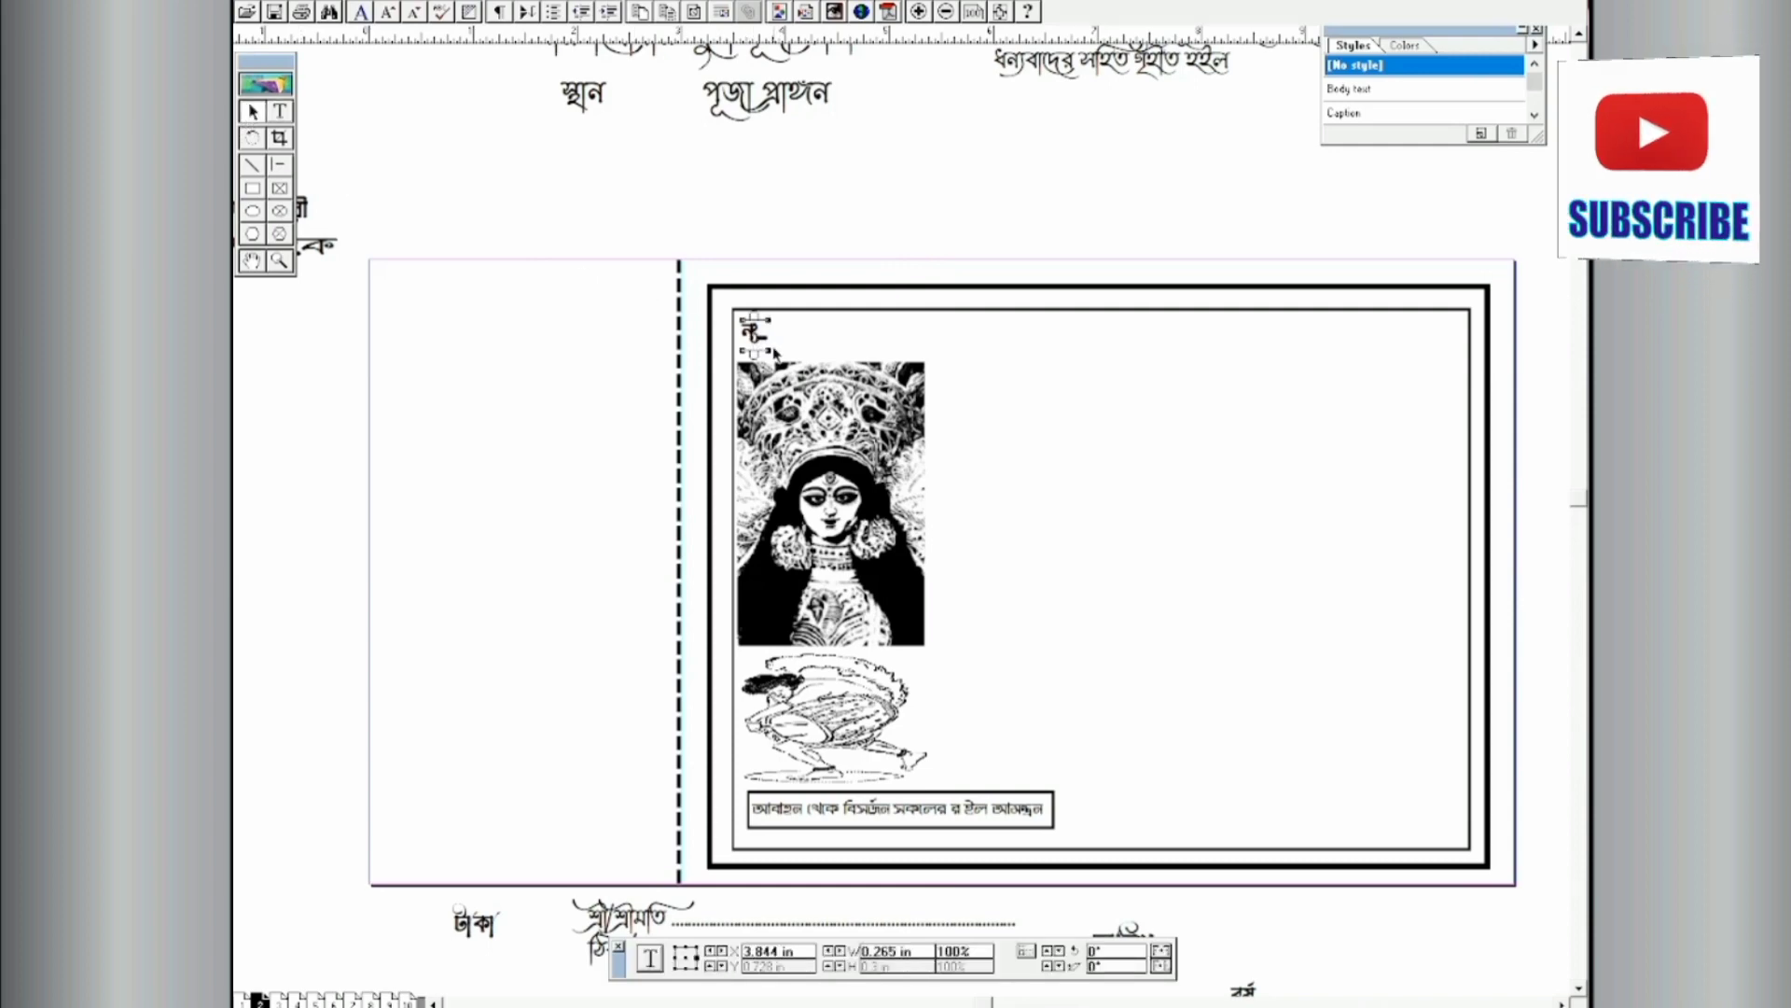
left_click_drag(769, 354, 824, 351)
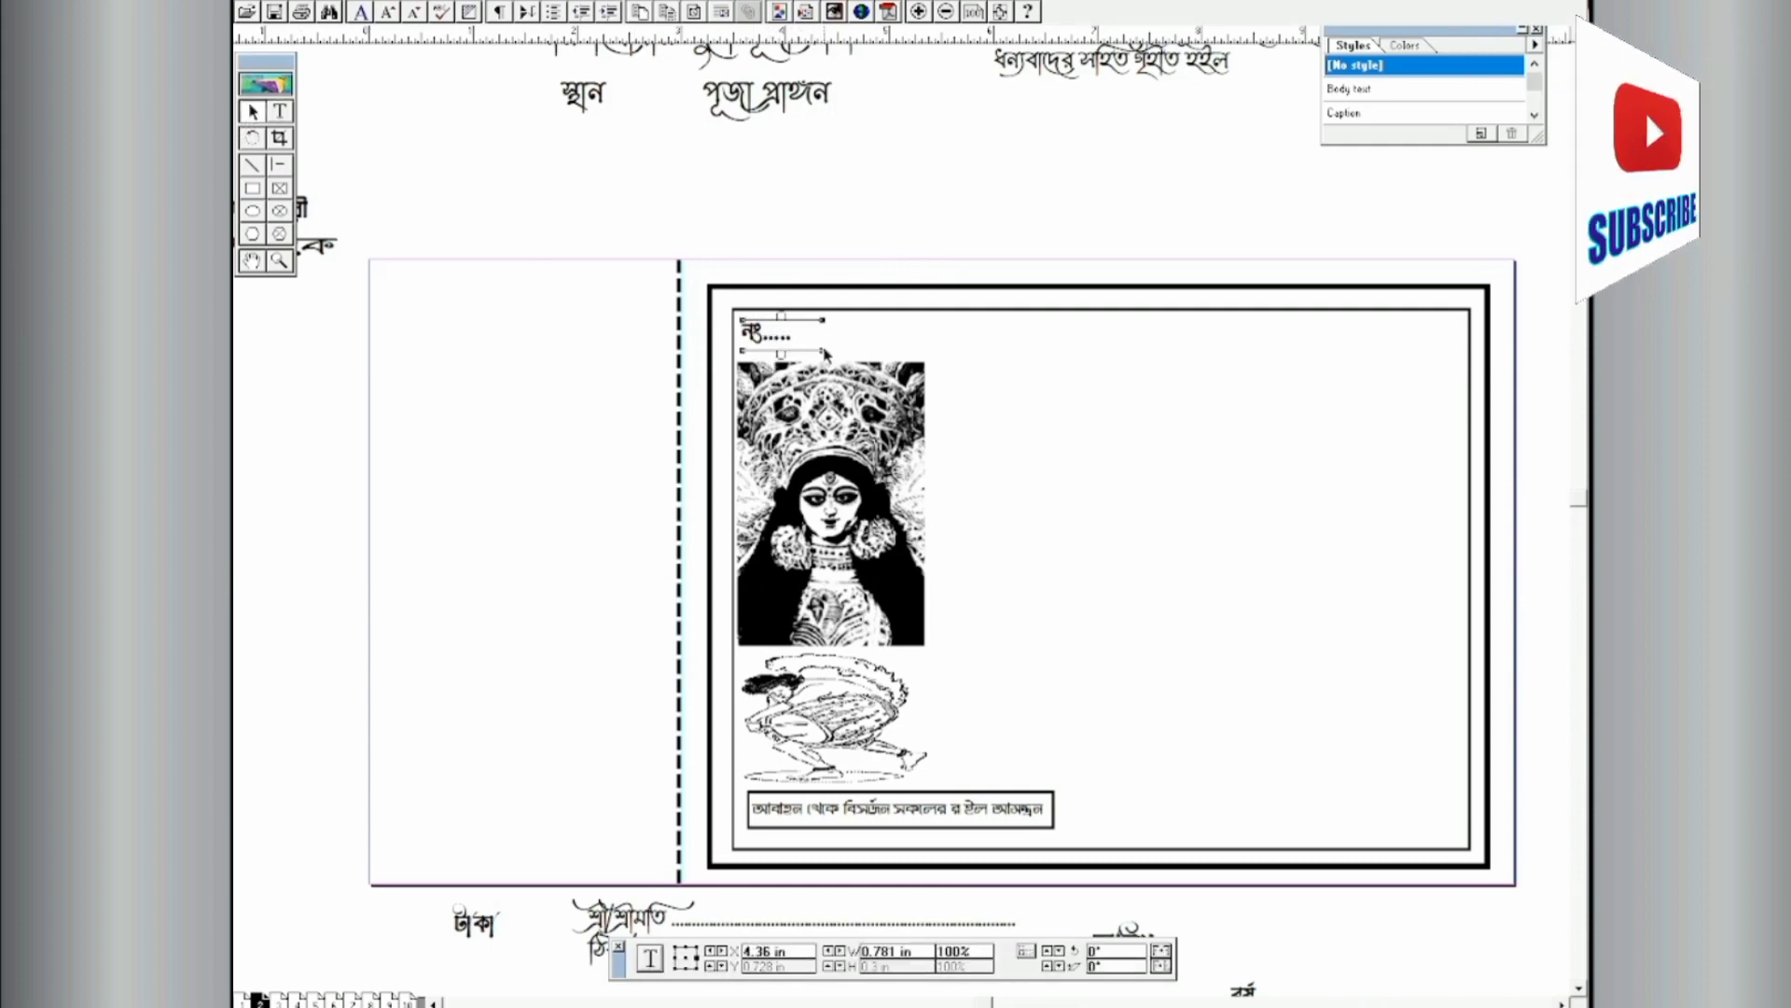
Step: Move the বর্ষ label to the top middle of the bordered area and add a dotted blank after it
left_click(251, 113)
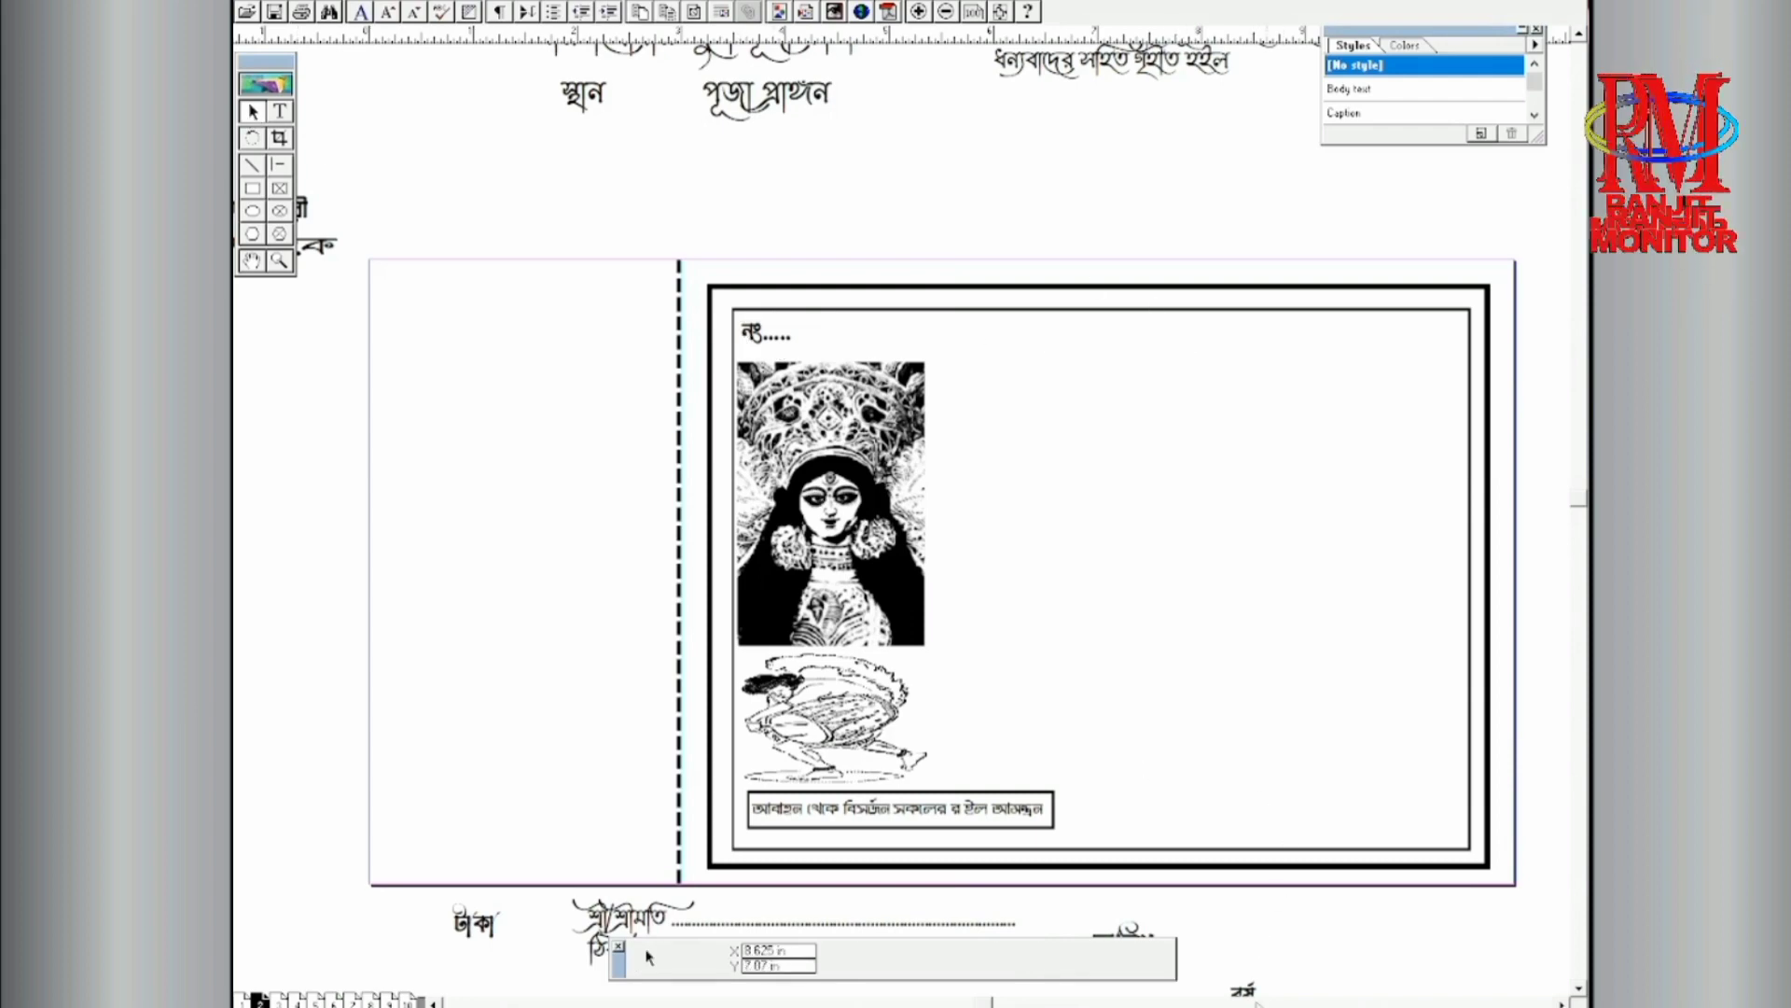
left_click_drag(1247, 995, 1037, 327)
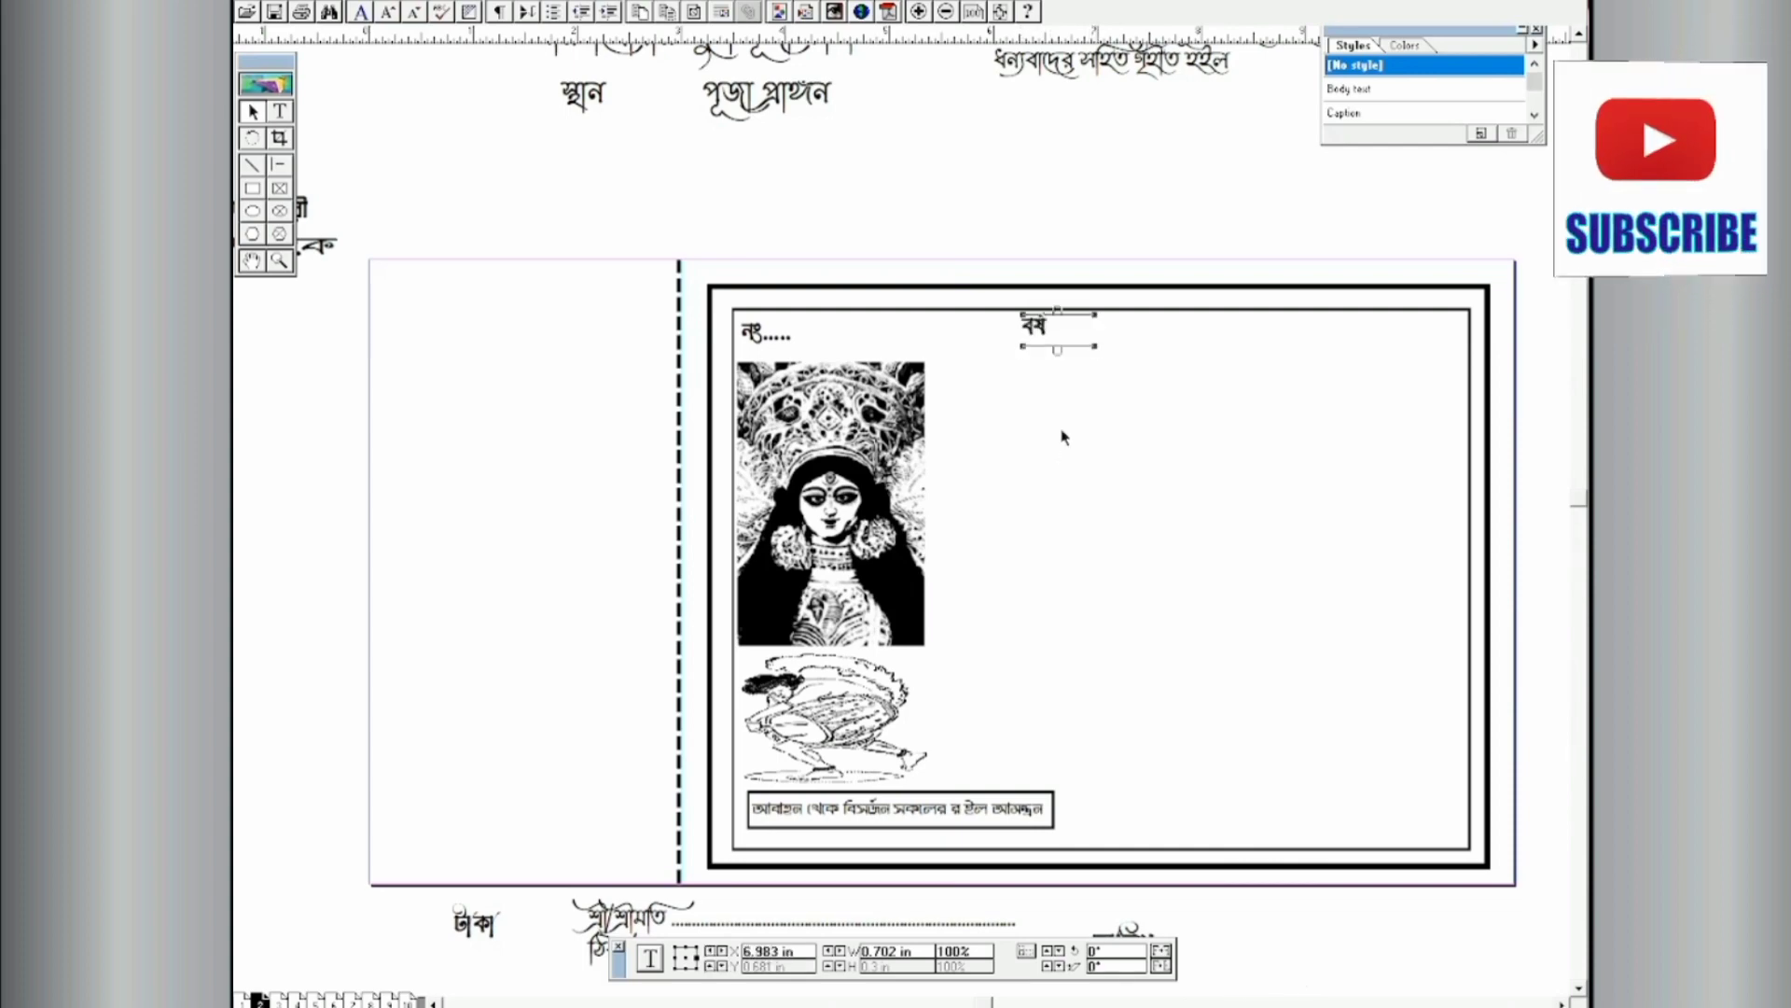
left_click(279, 113)
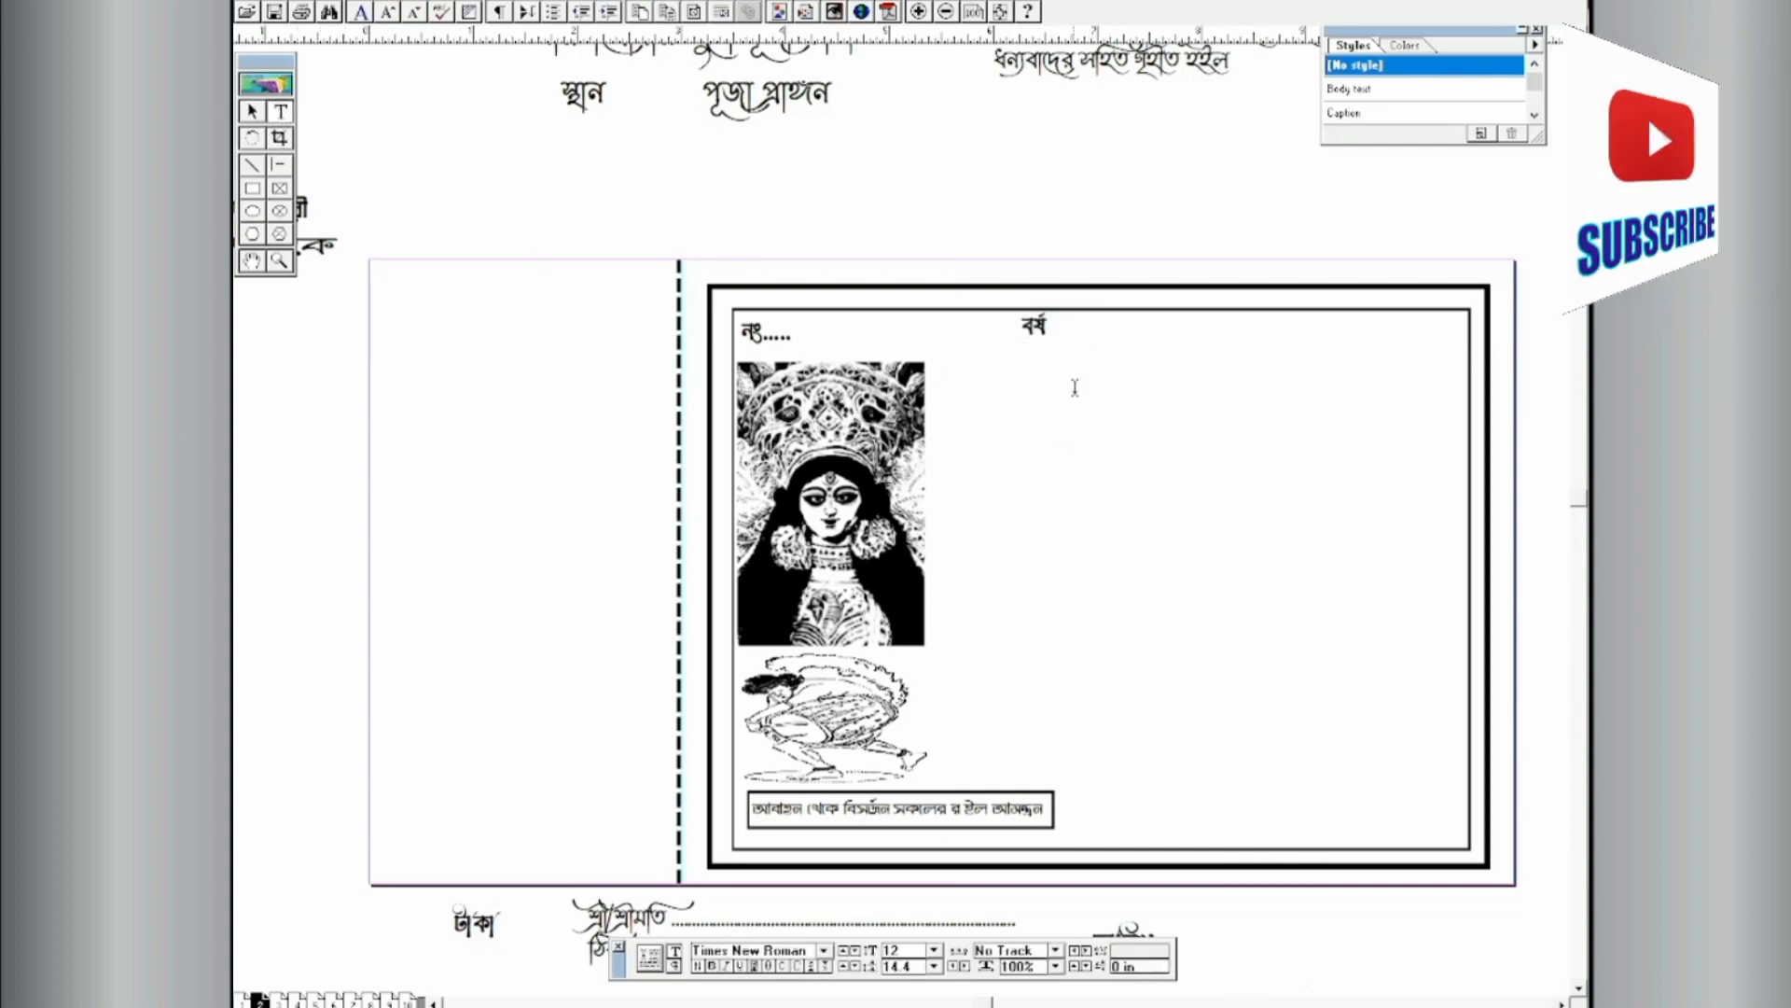
left_click(1043, 325)
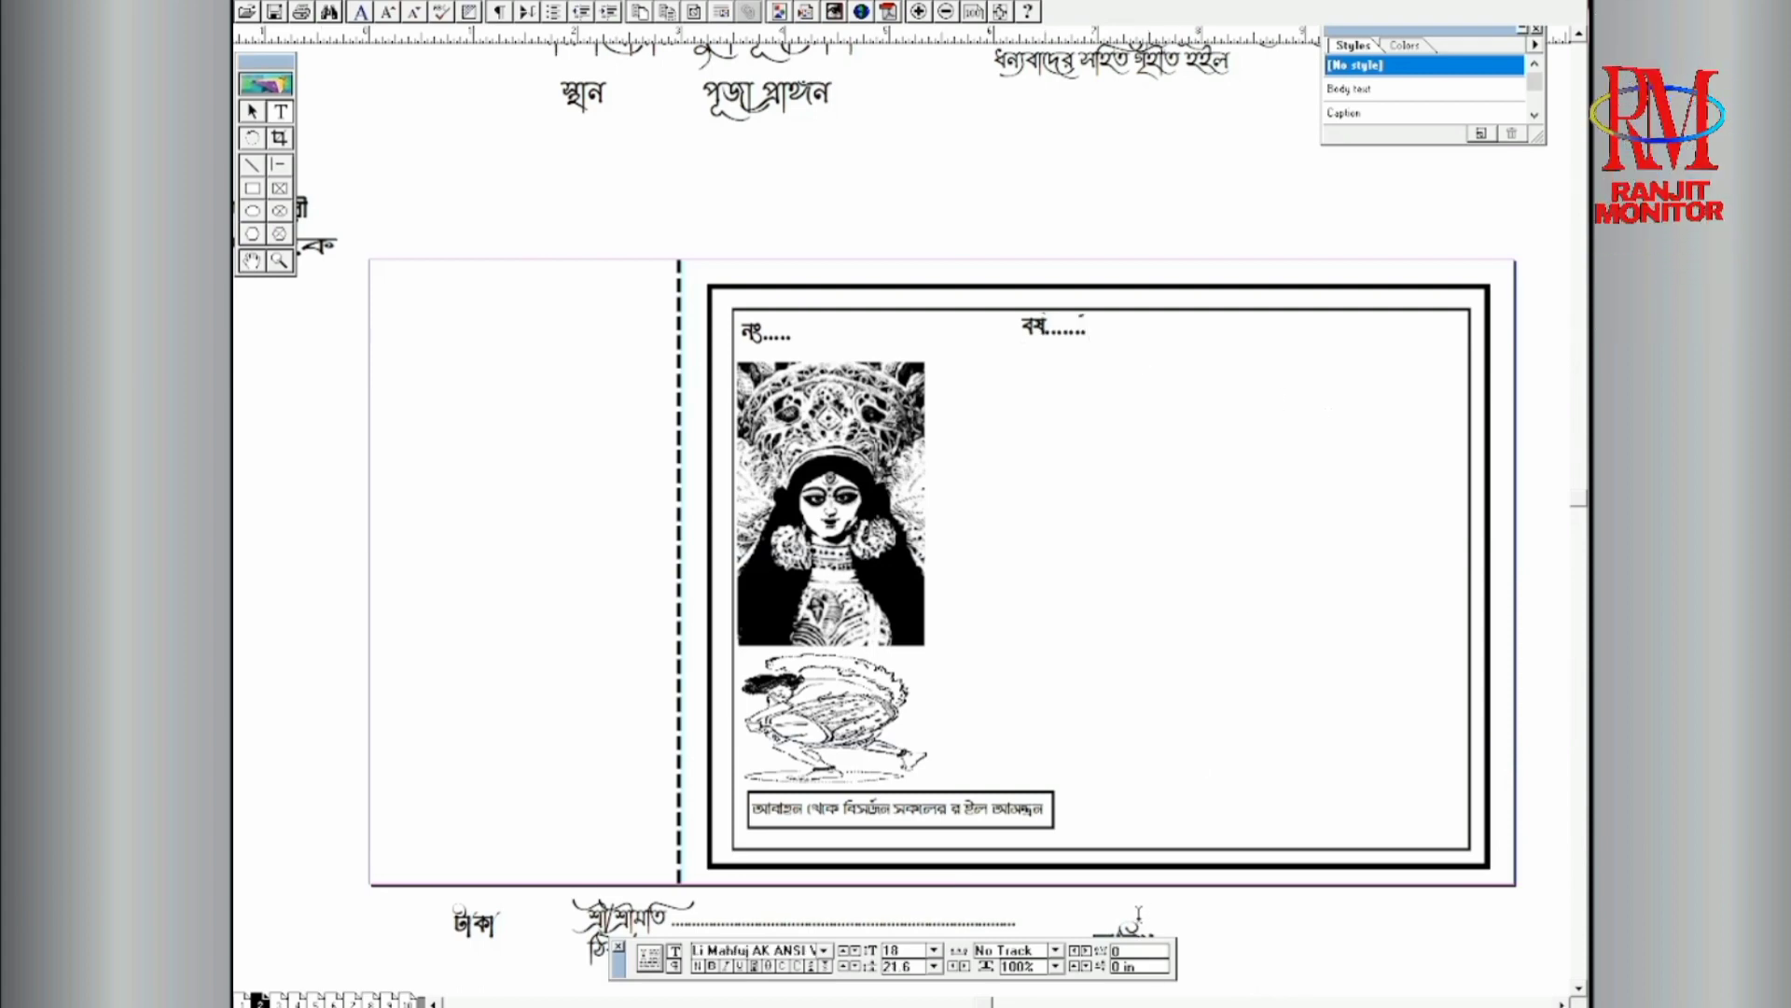
Step: Move the তারিখ label to the inner border's upper-right corner, in a 1.5 in wide text block, and add a dotted blank
left_click(251, 261)
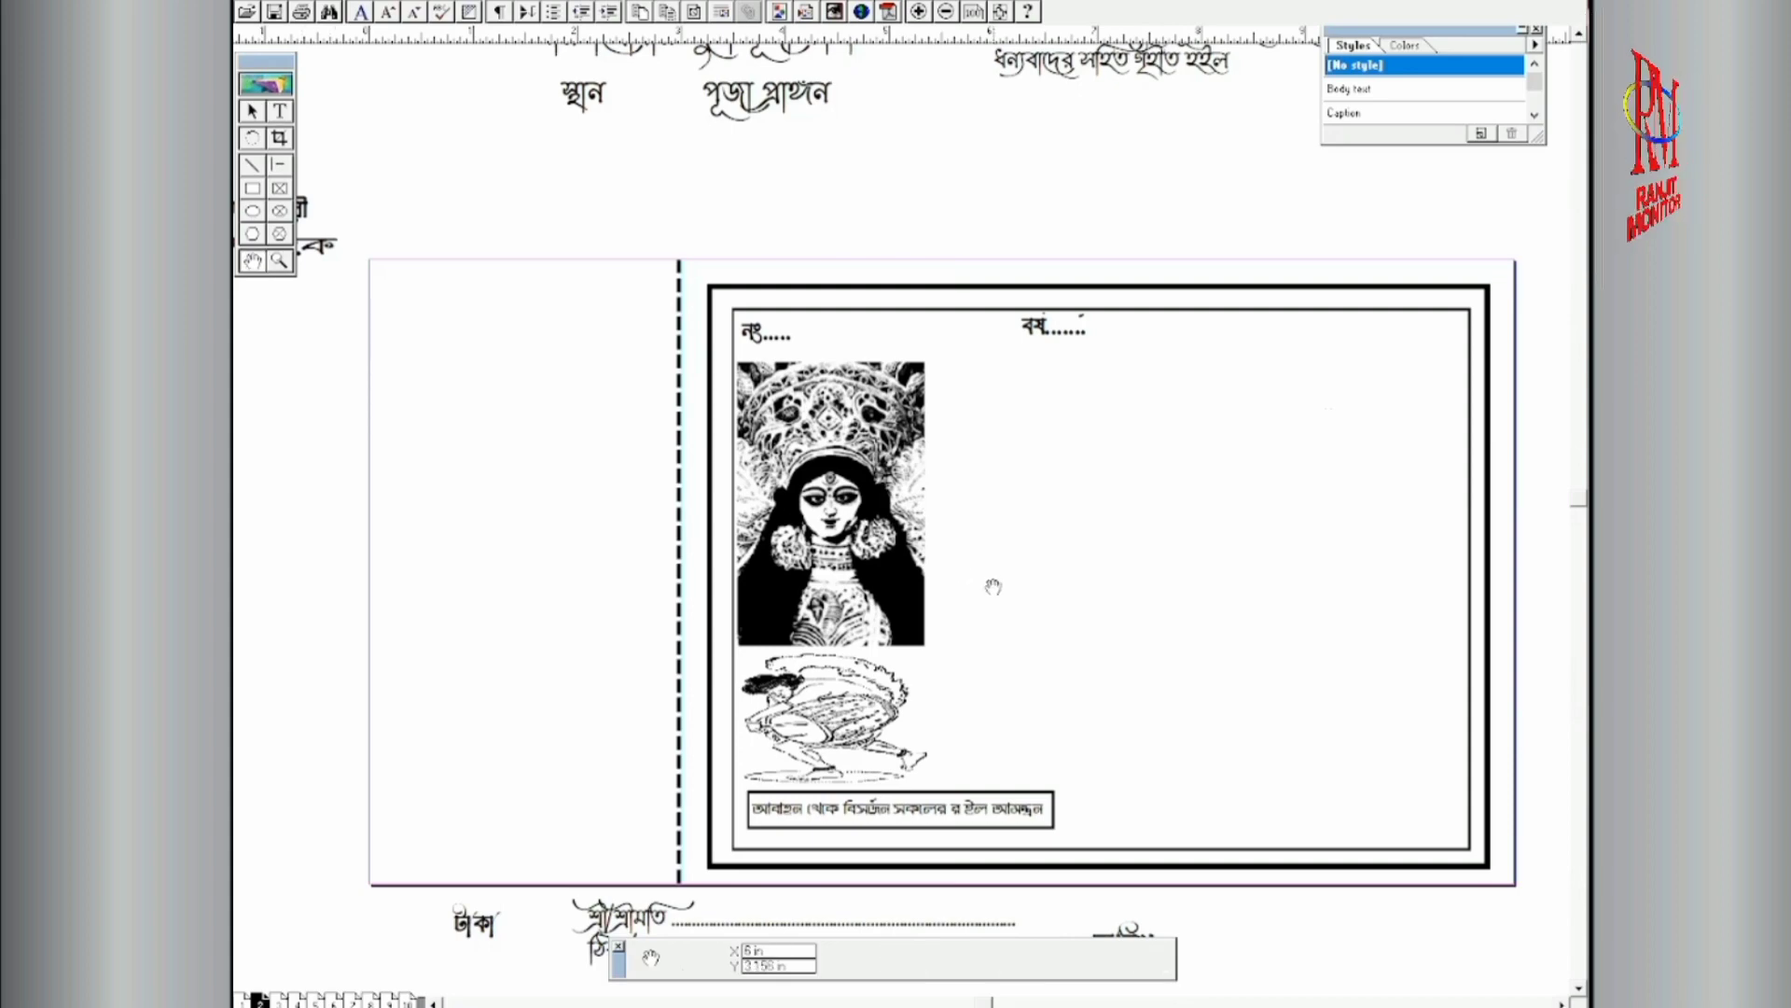
mouse_move(1007, 608)
left_mouse_down()
mouse_move(997, 439)
mouse_move(992, 496)
left_mouse_up()
left_click(253, 112)
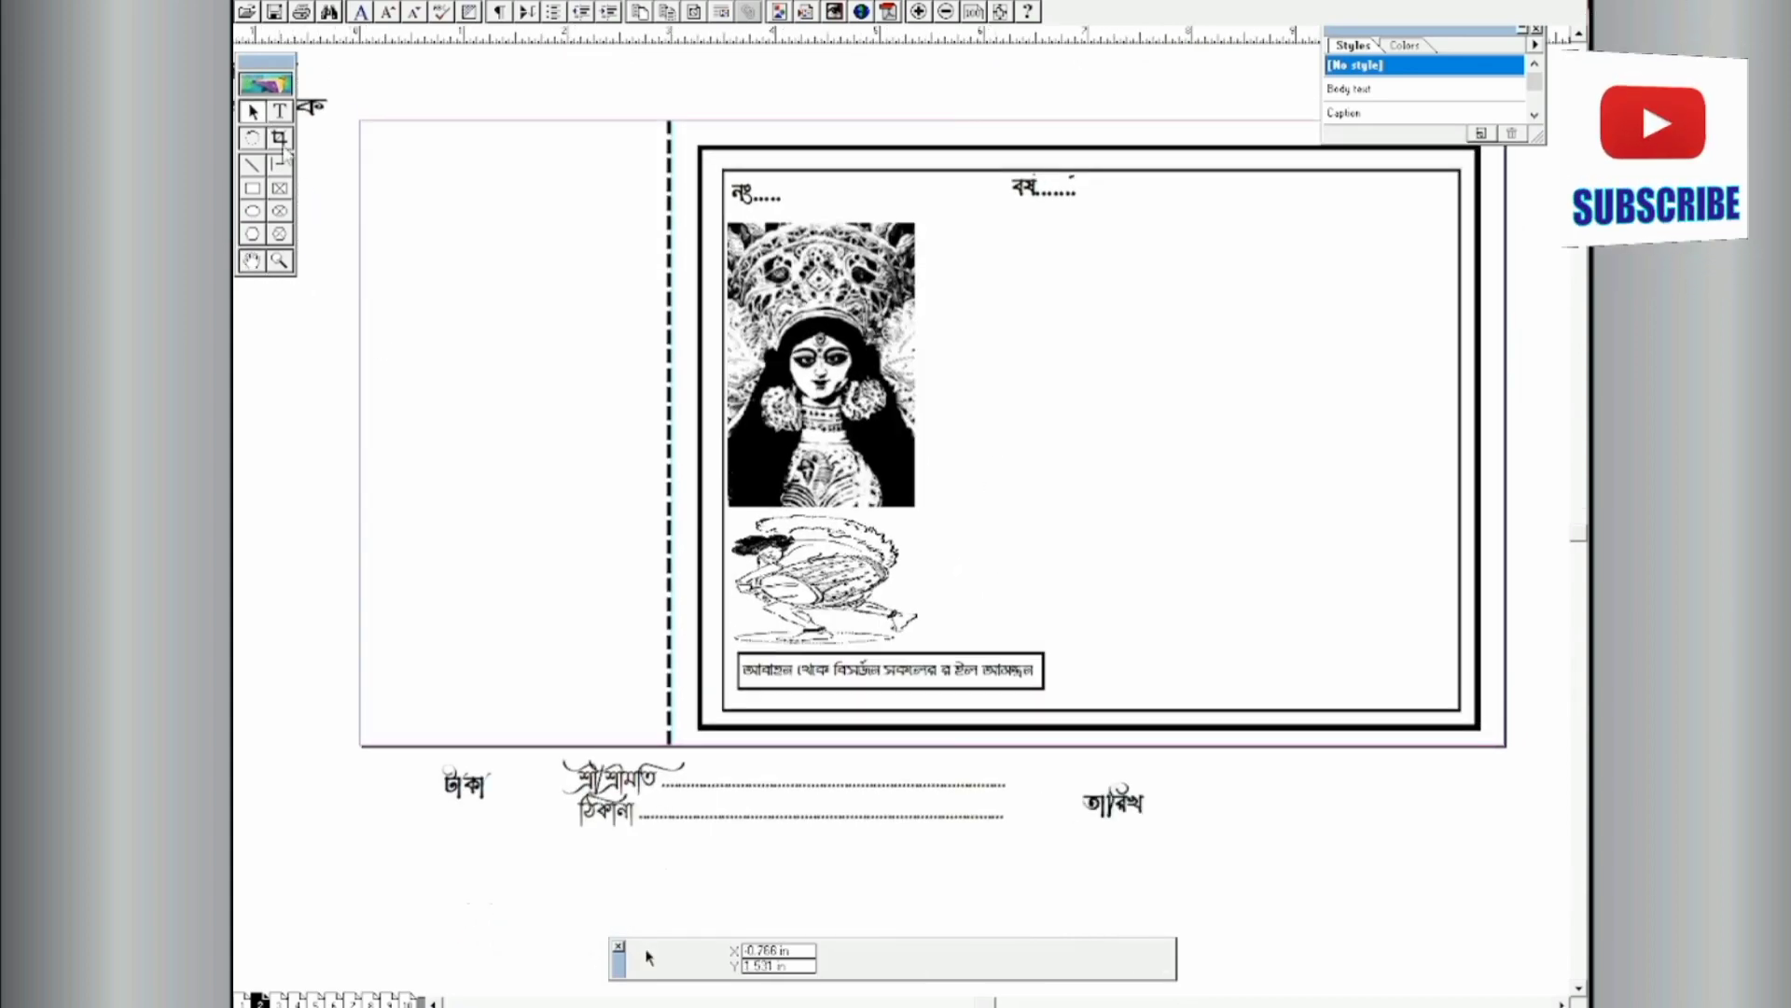
left_click(1112, 803)
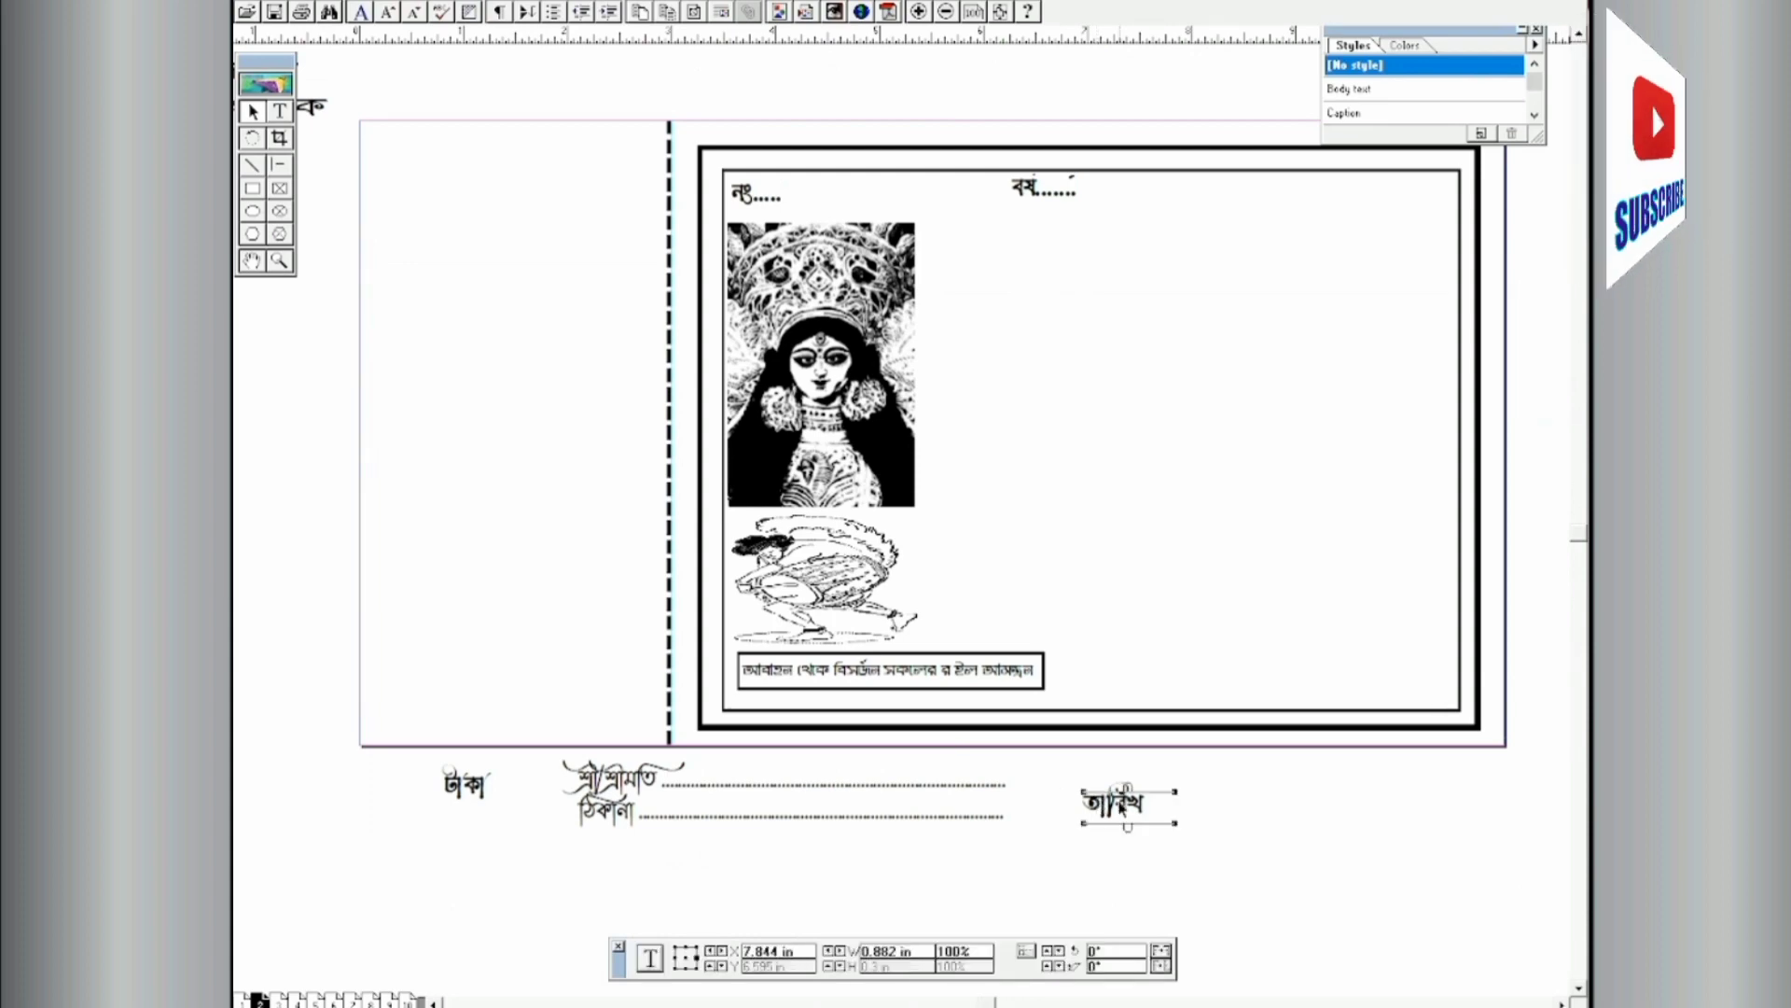
left_click_drag(1121, 804, 1451, 209)
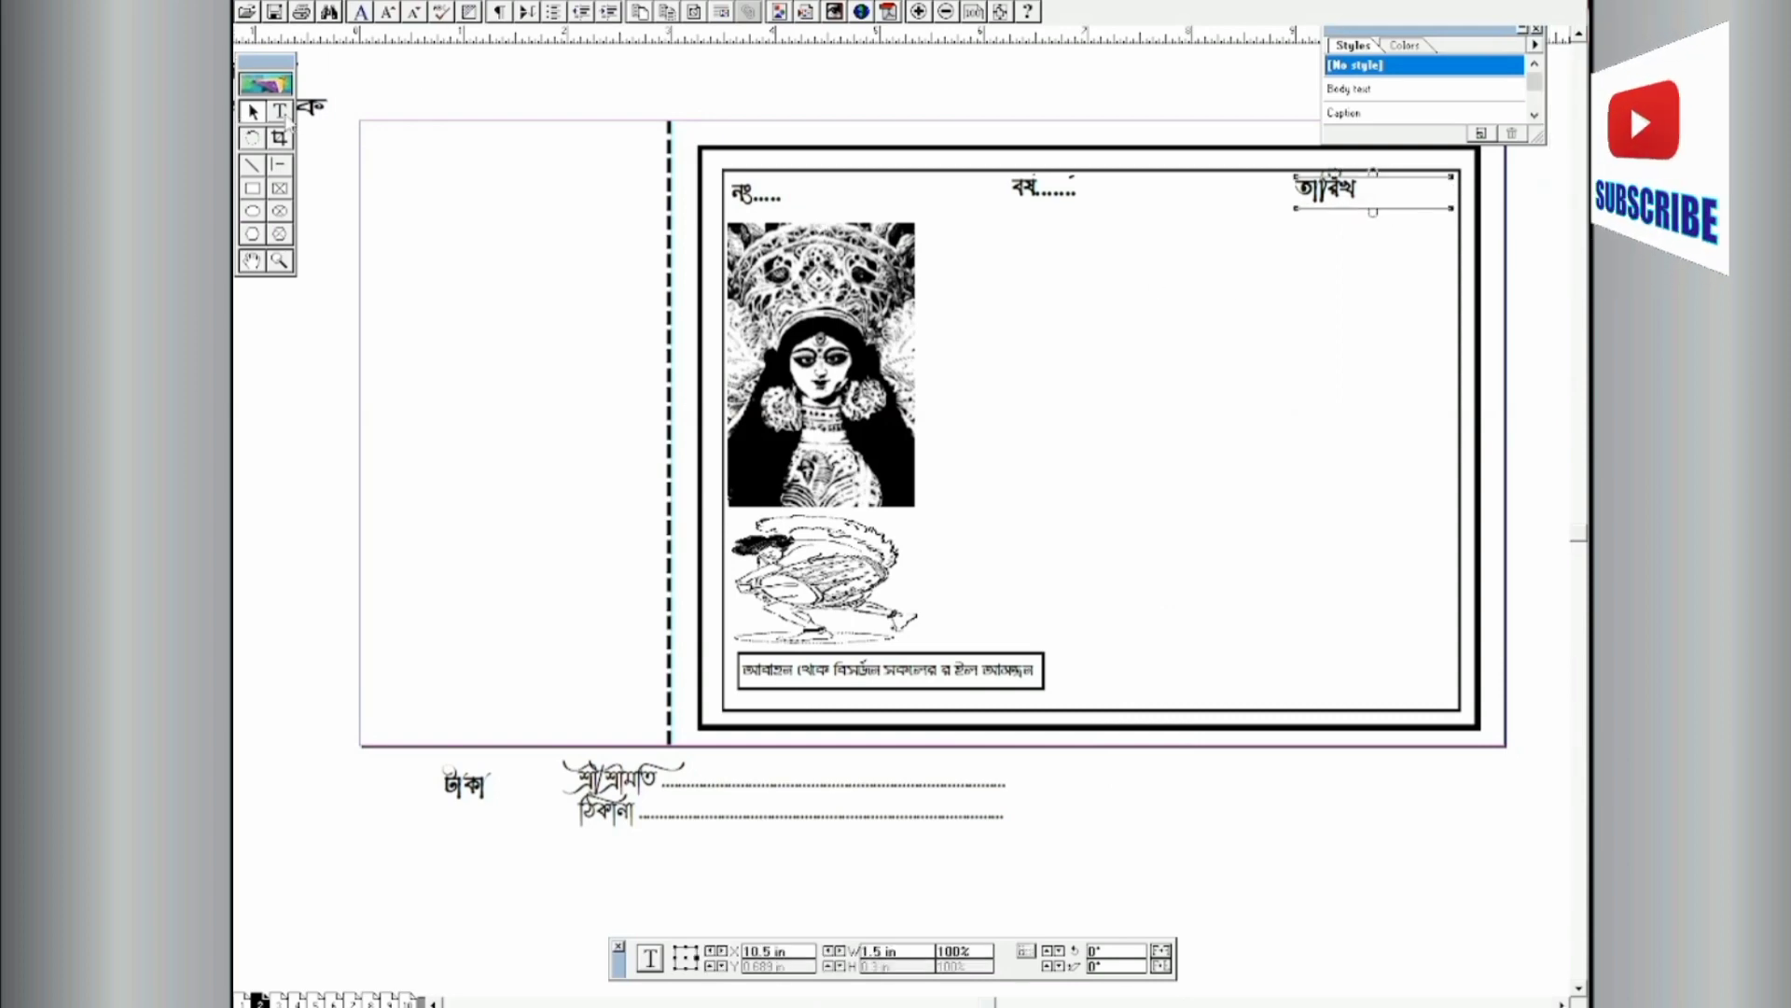
left_click(285, 117)
left_click(1358, 191)
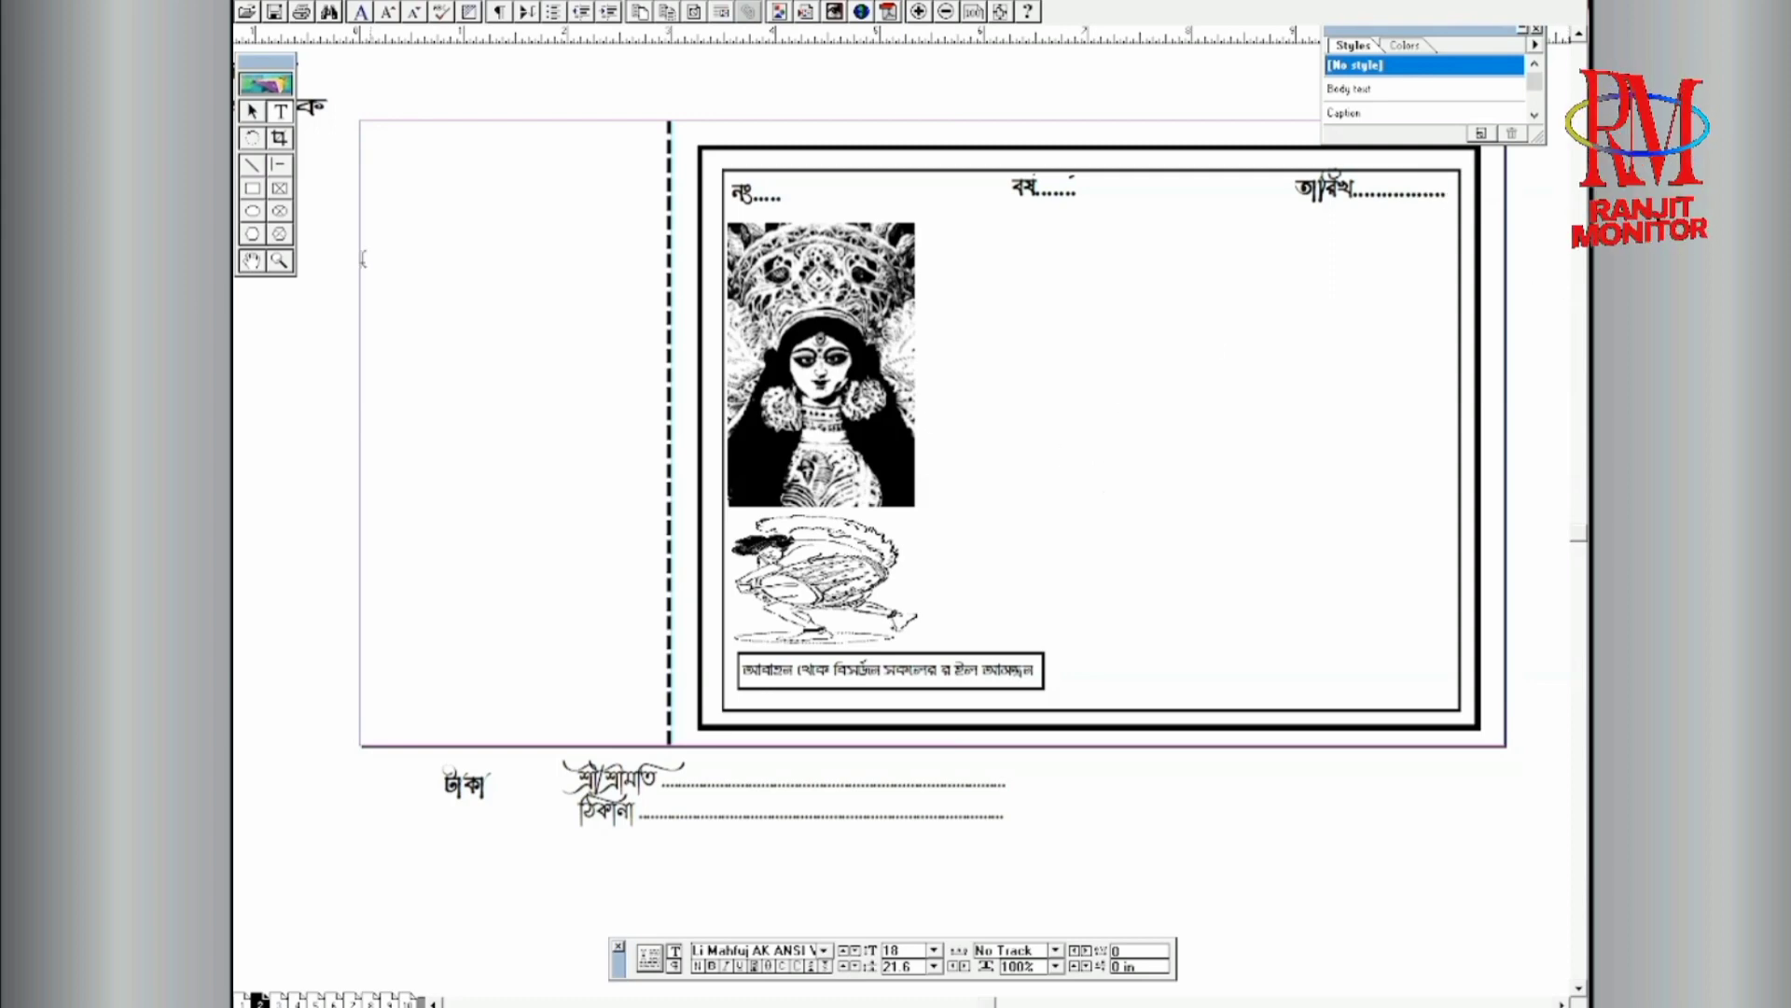
Step: Assemble the heading শ্রী শ্রী সার্বজনীন দুর্গোৎসব from its pasteboard words beside the top of the Durga picture, aligned in one row
left_click(250, 263)
left_click_drag(974, 390, 934, 651)
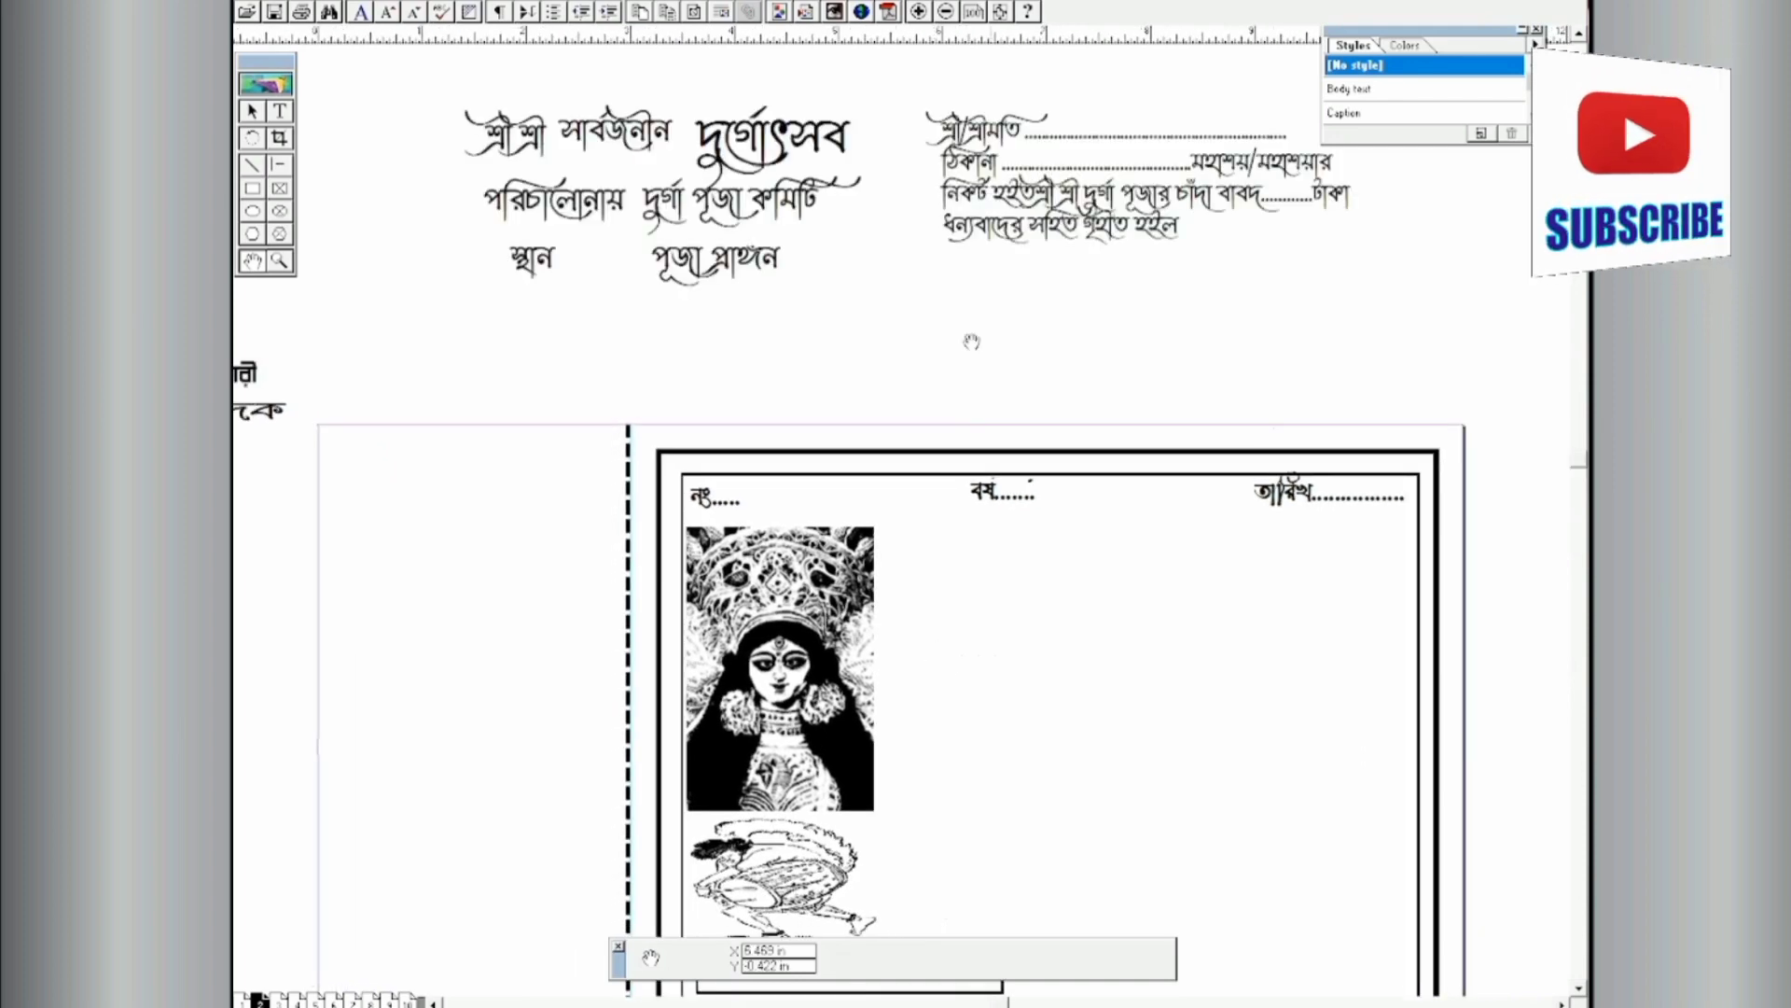
left_click(252, 112)
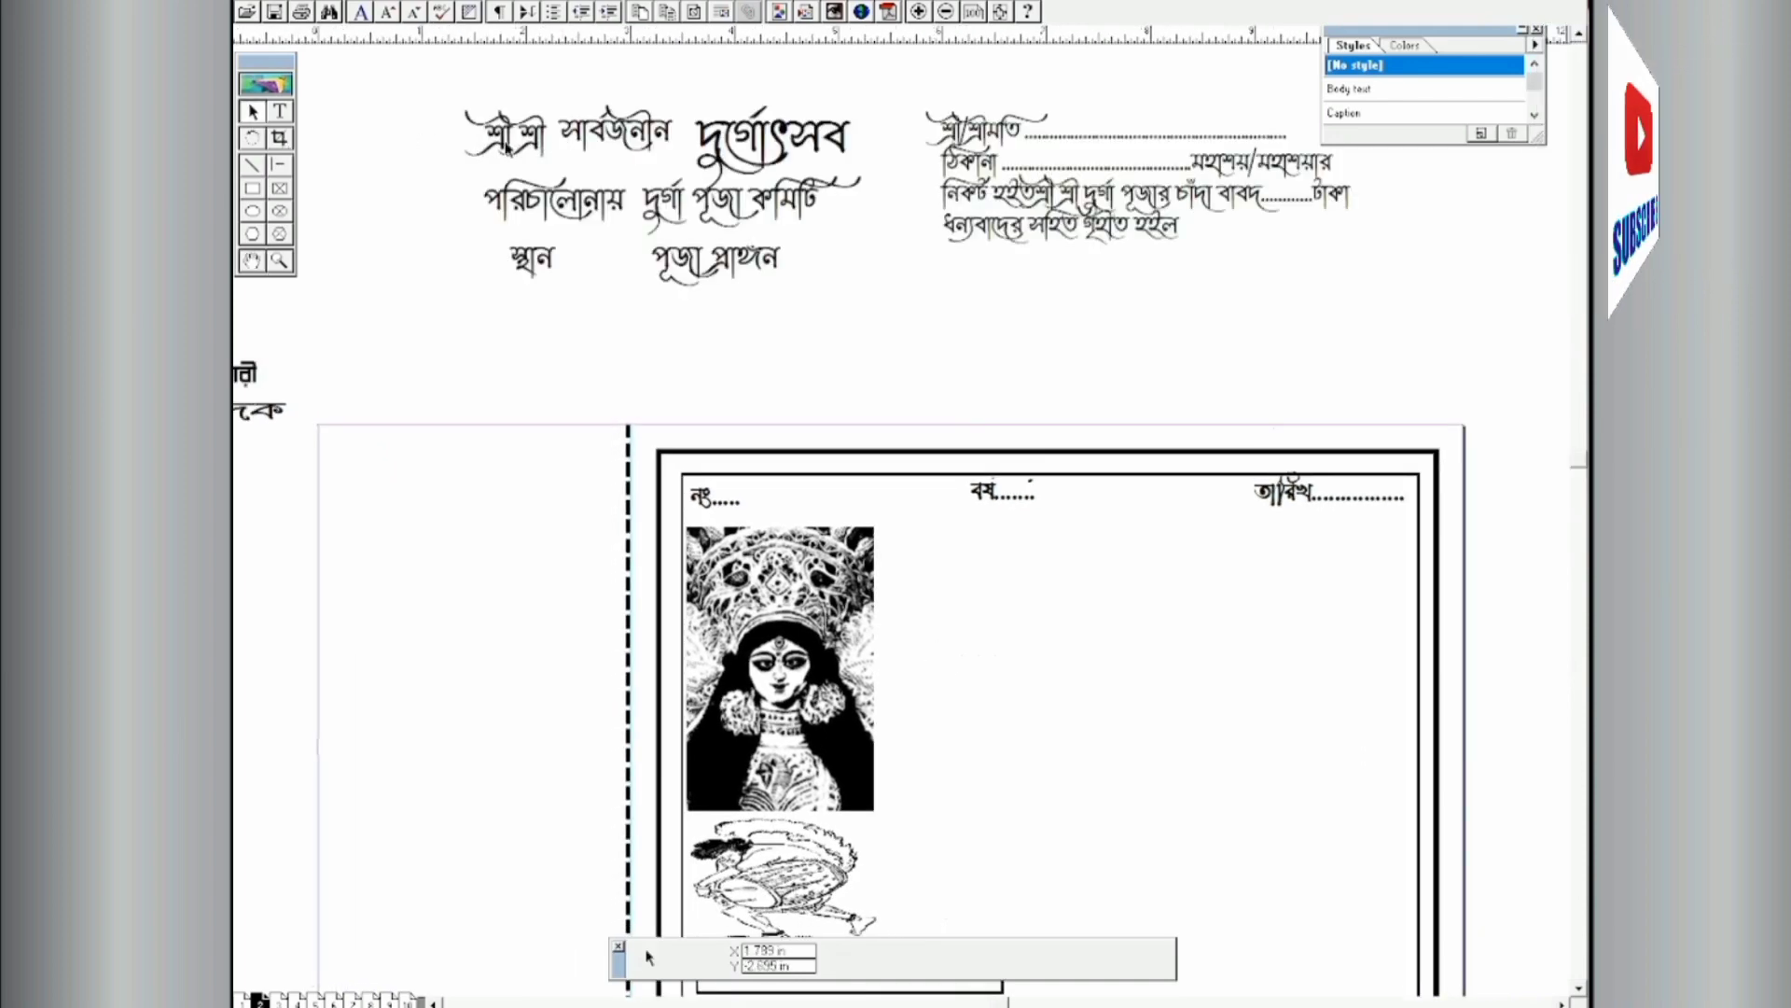
left_click_drag(512, 156, 971, 577)
left_click_drag(625, 145, 1038, 554)
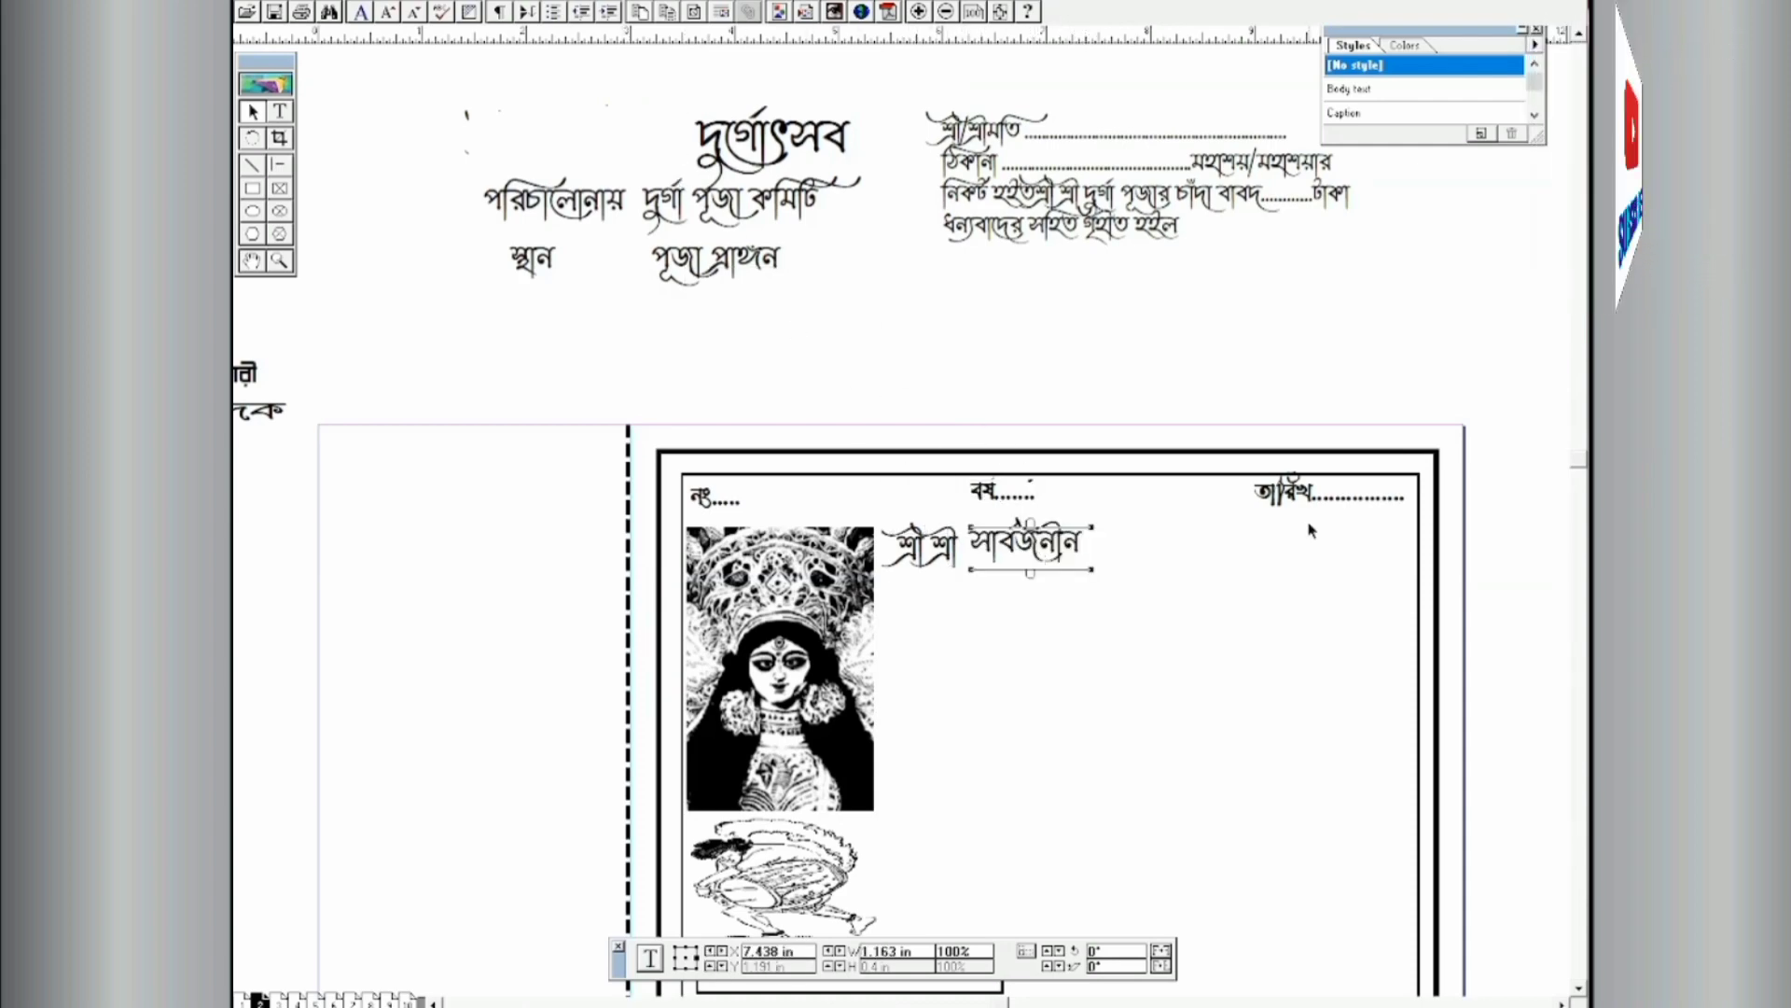
key("Down")
key("Down")
key("Down")
key("Down")
key("Down")
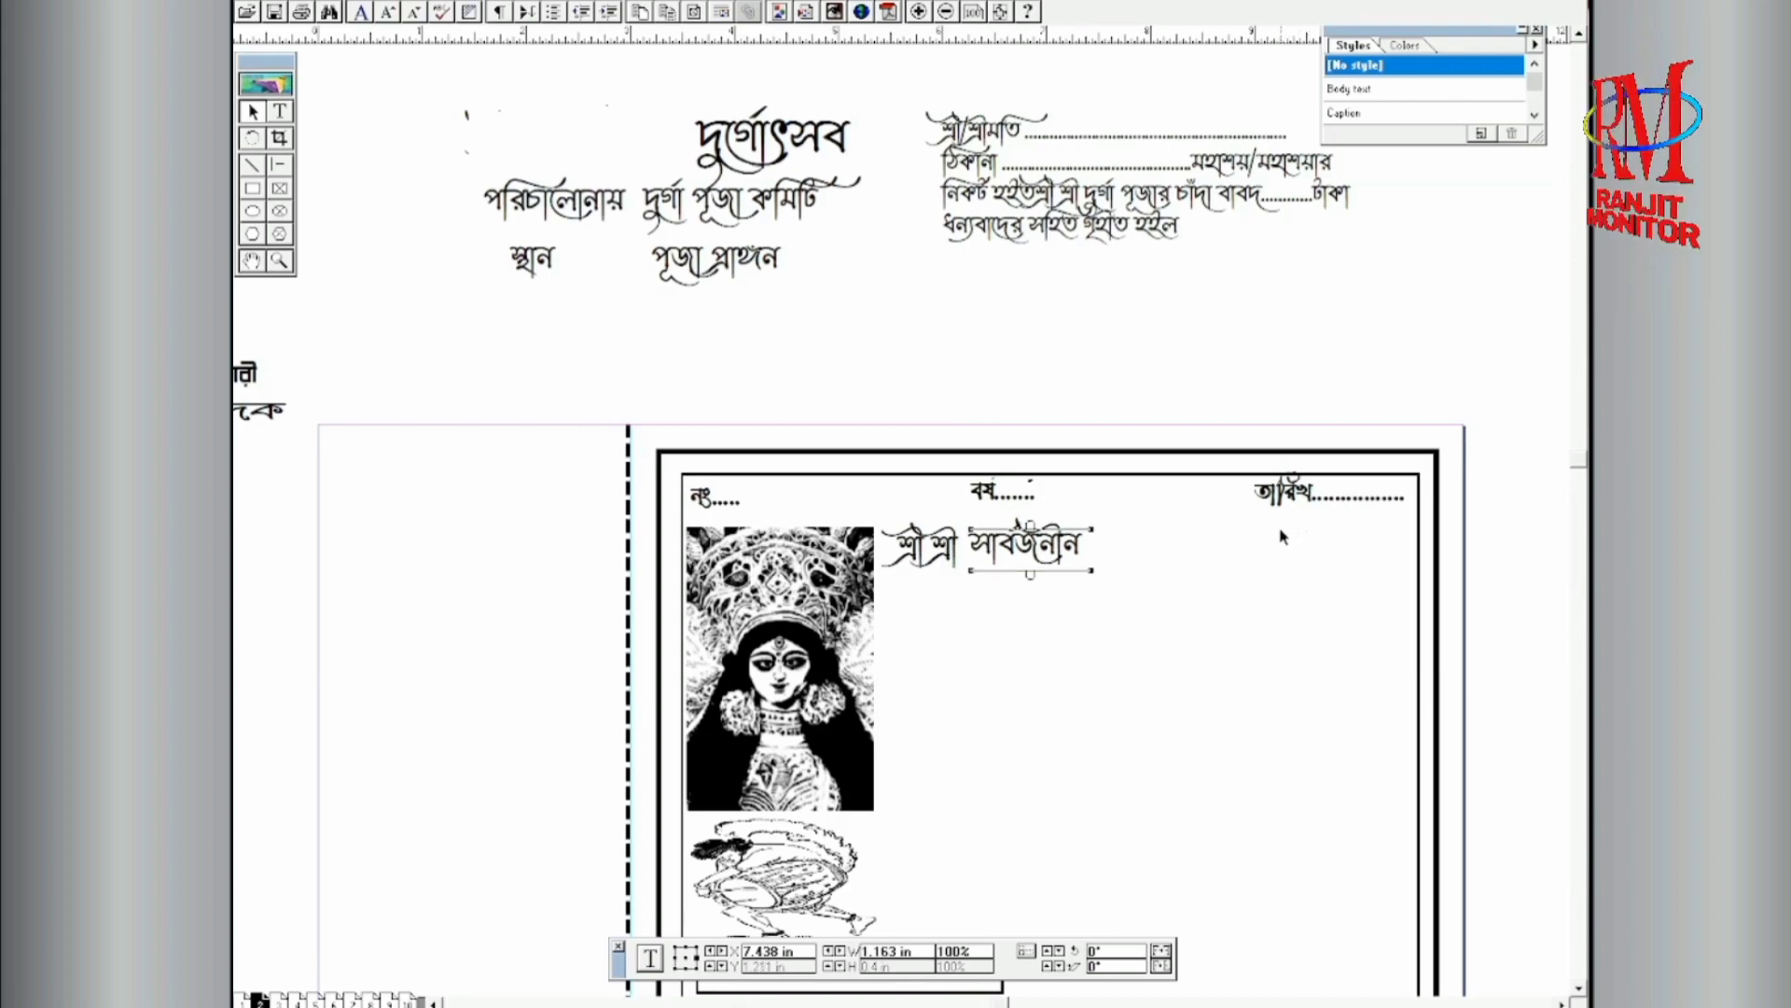
left_click(774, 156)
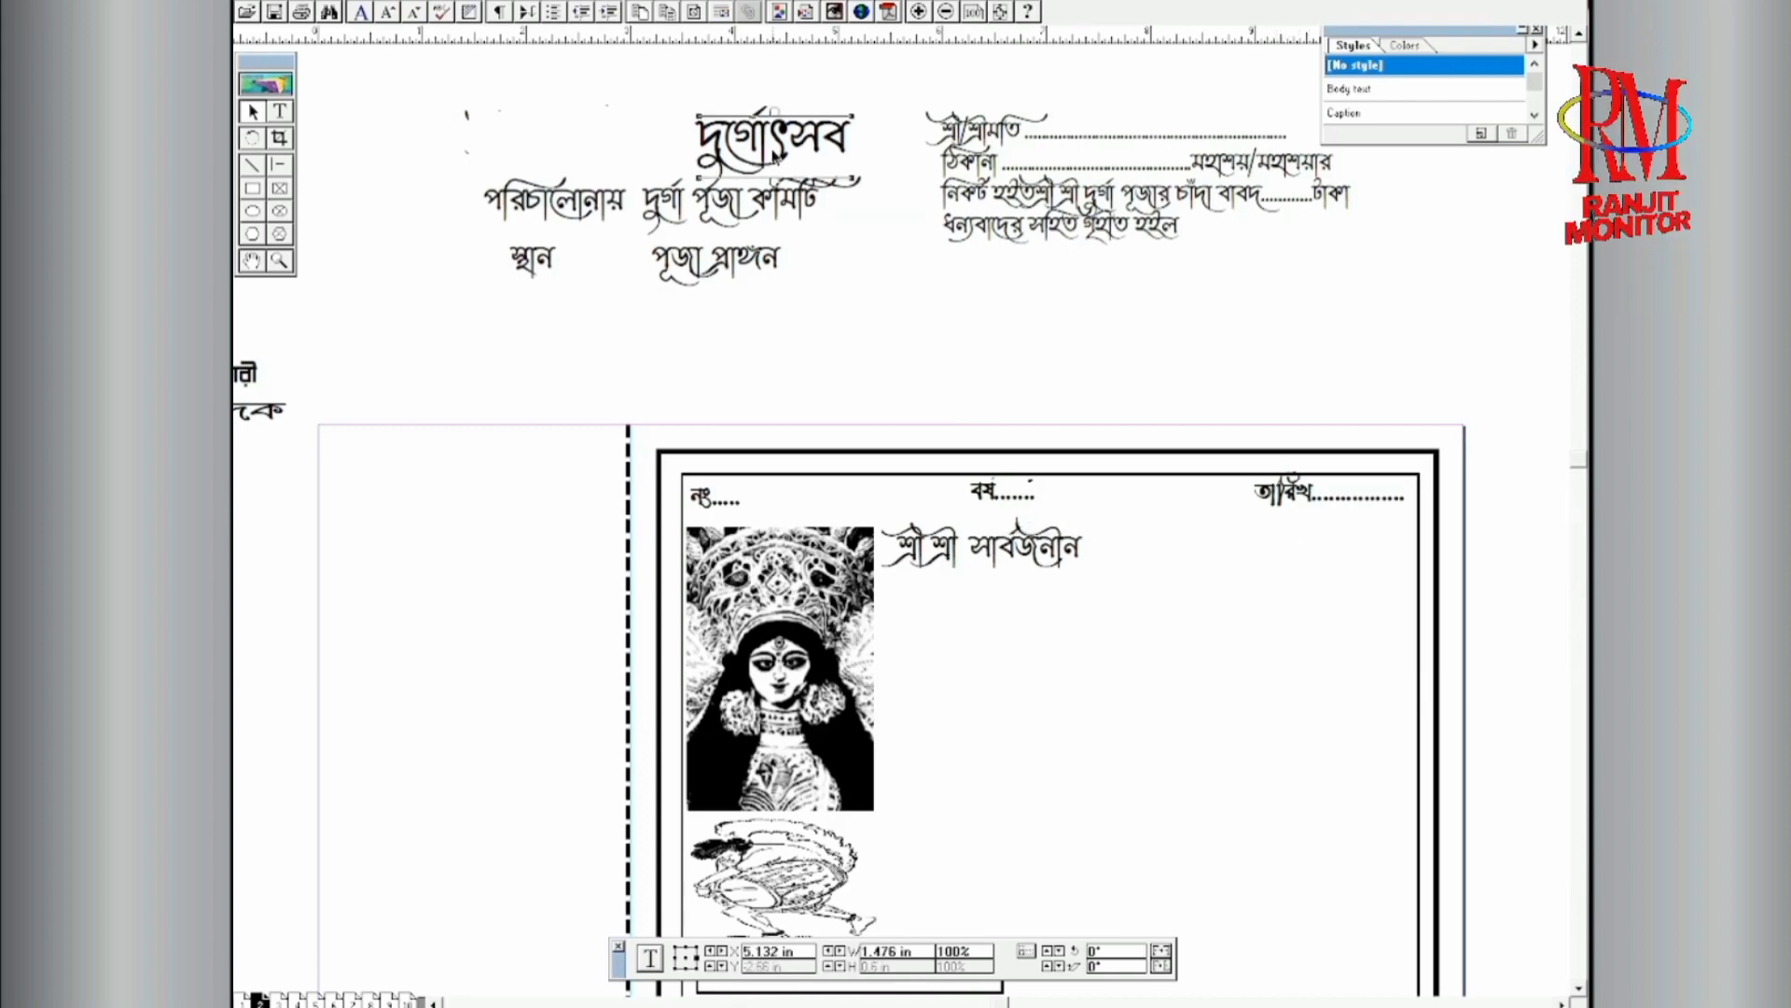
left_click_drag(759, 142, 1174, 544)
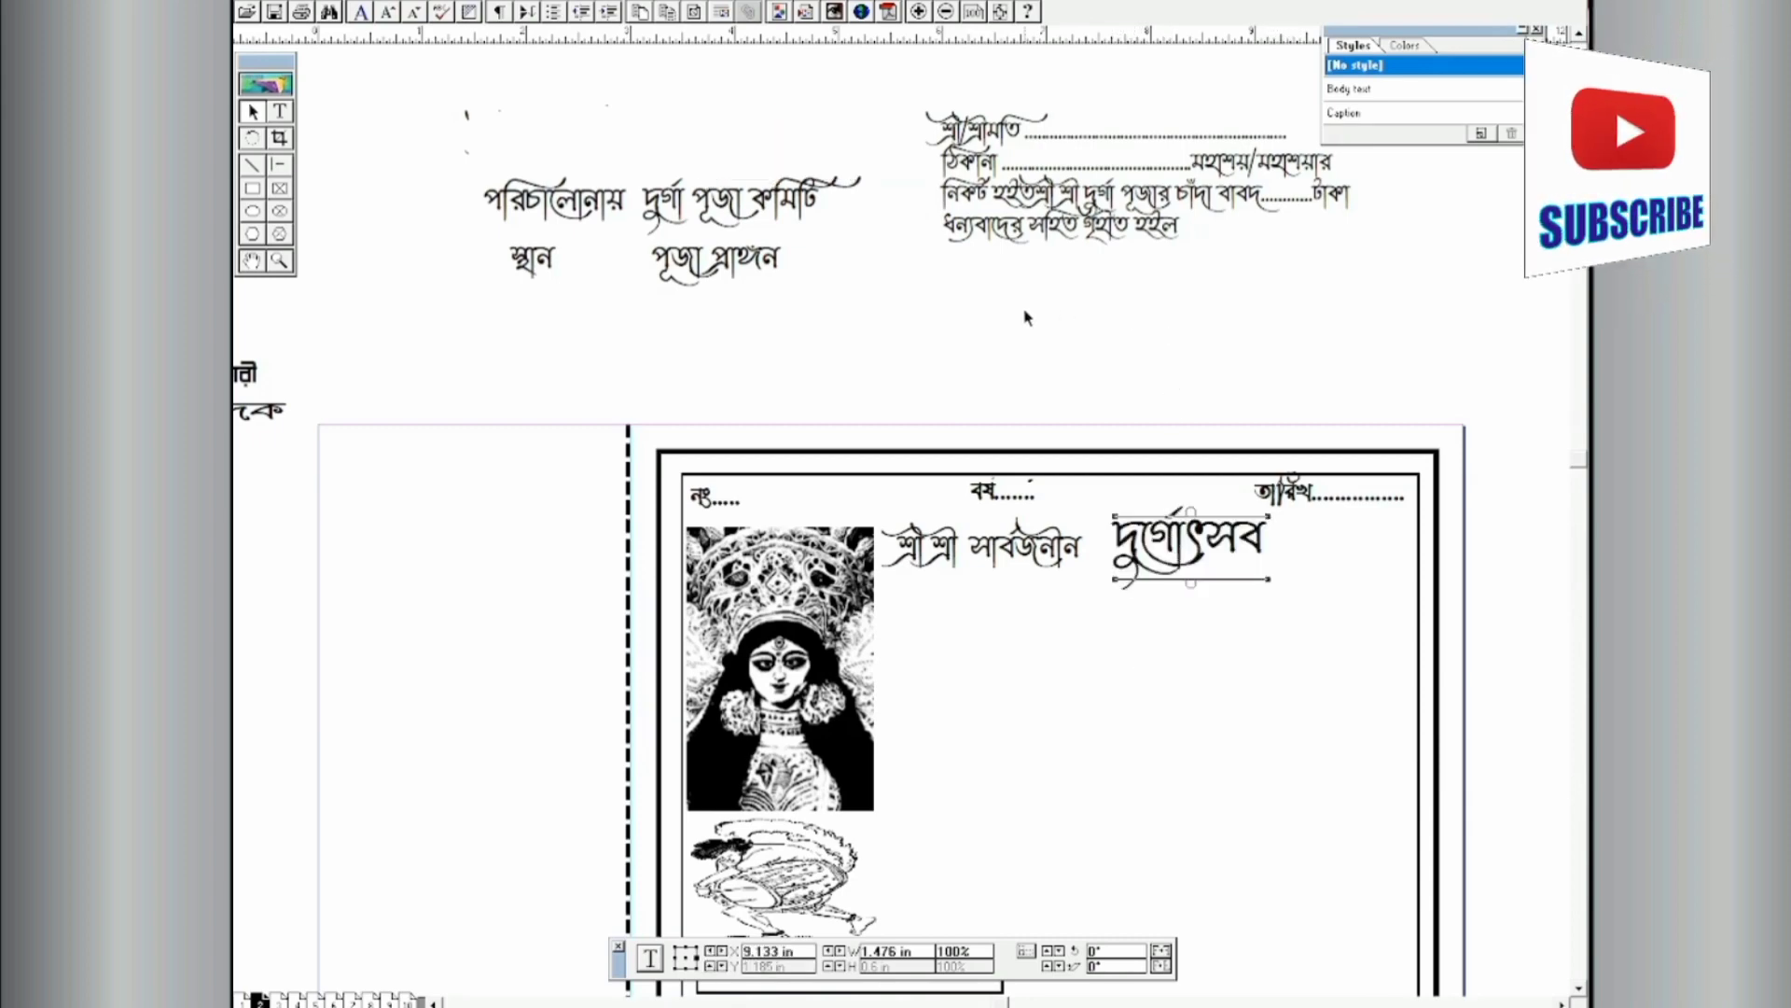
Step: Move পরিচালোনায় and দুর্গা পূজা কমিটি from the pasteboard into a row beneath the heading, leaving a gap between them
left_click(557, 210)
left_click_drag(557, 210, 959, 612)
left_click(811, 332)
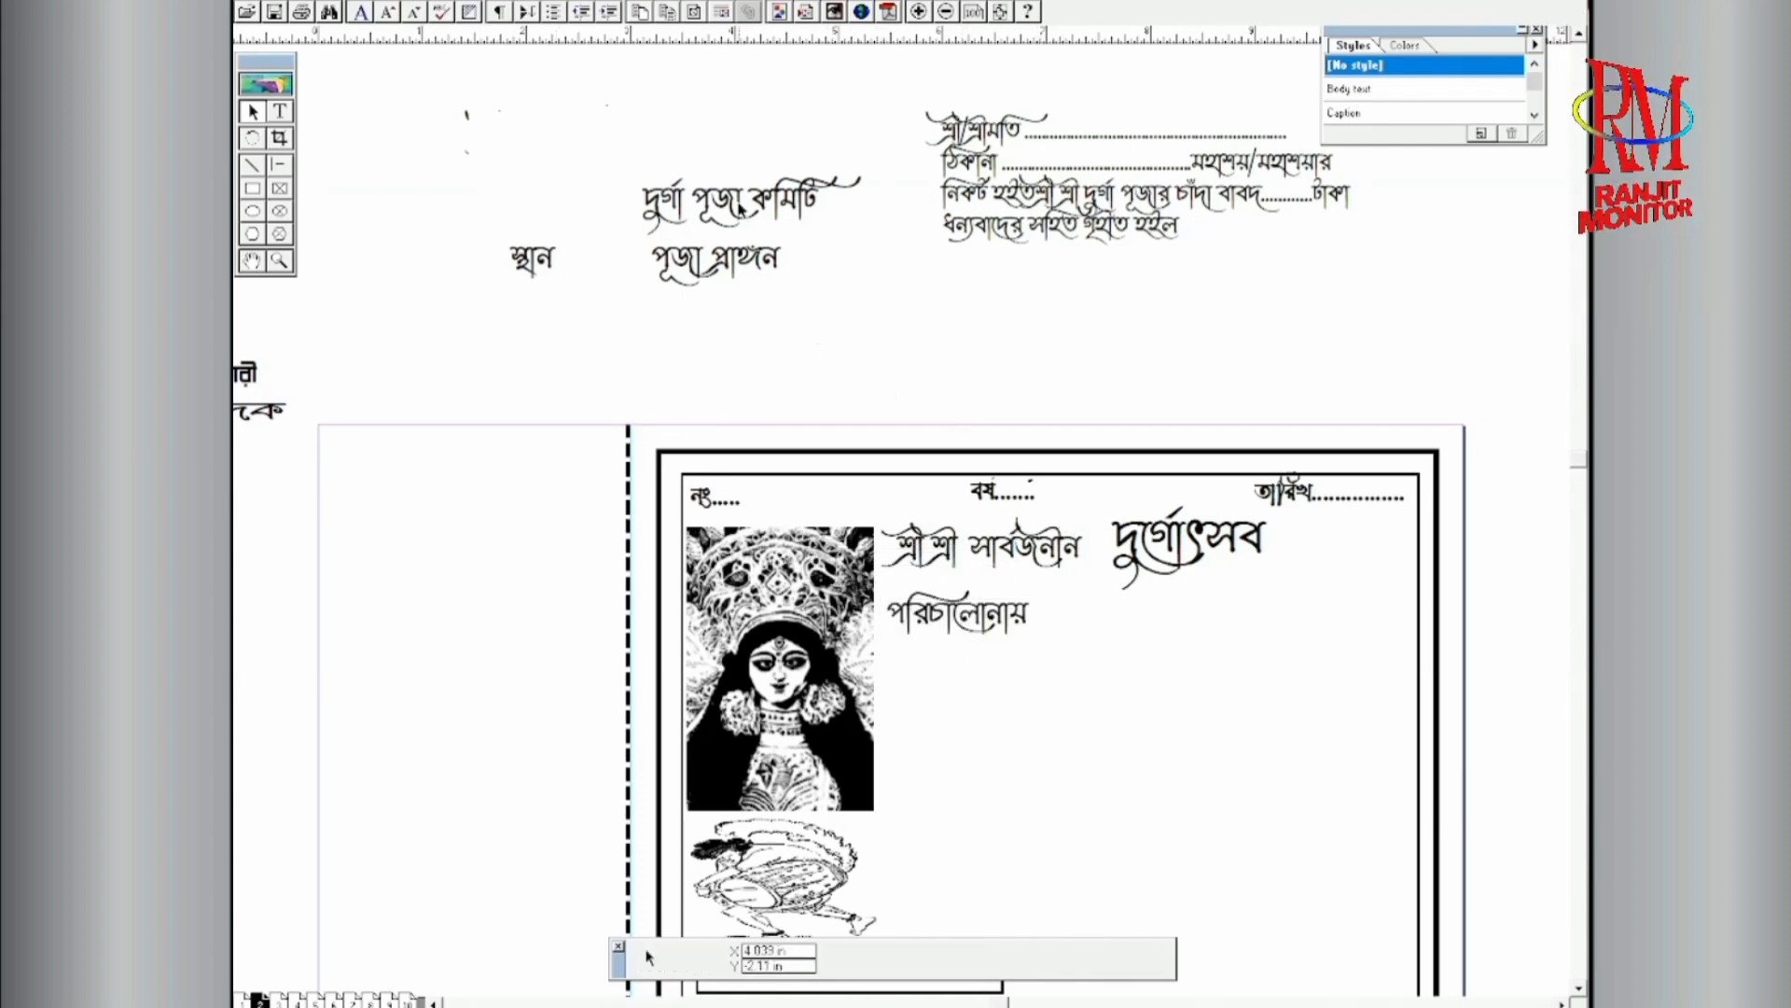
left_click_drag(744, 209, 1206, 617)
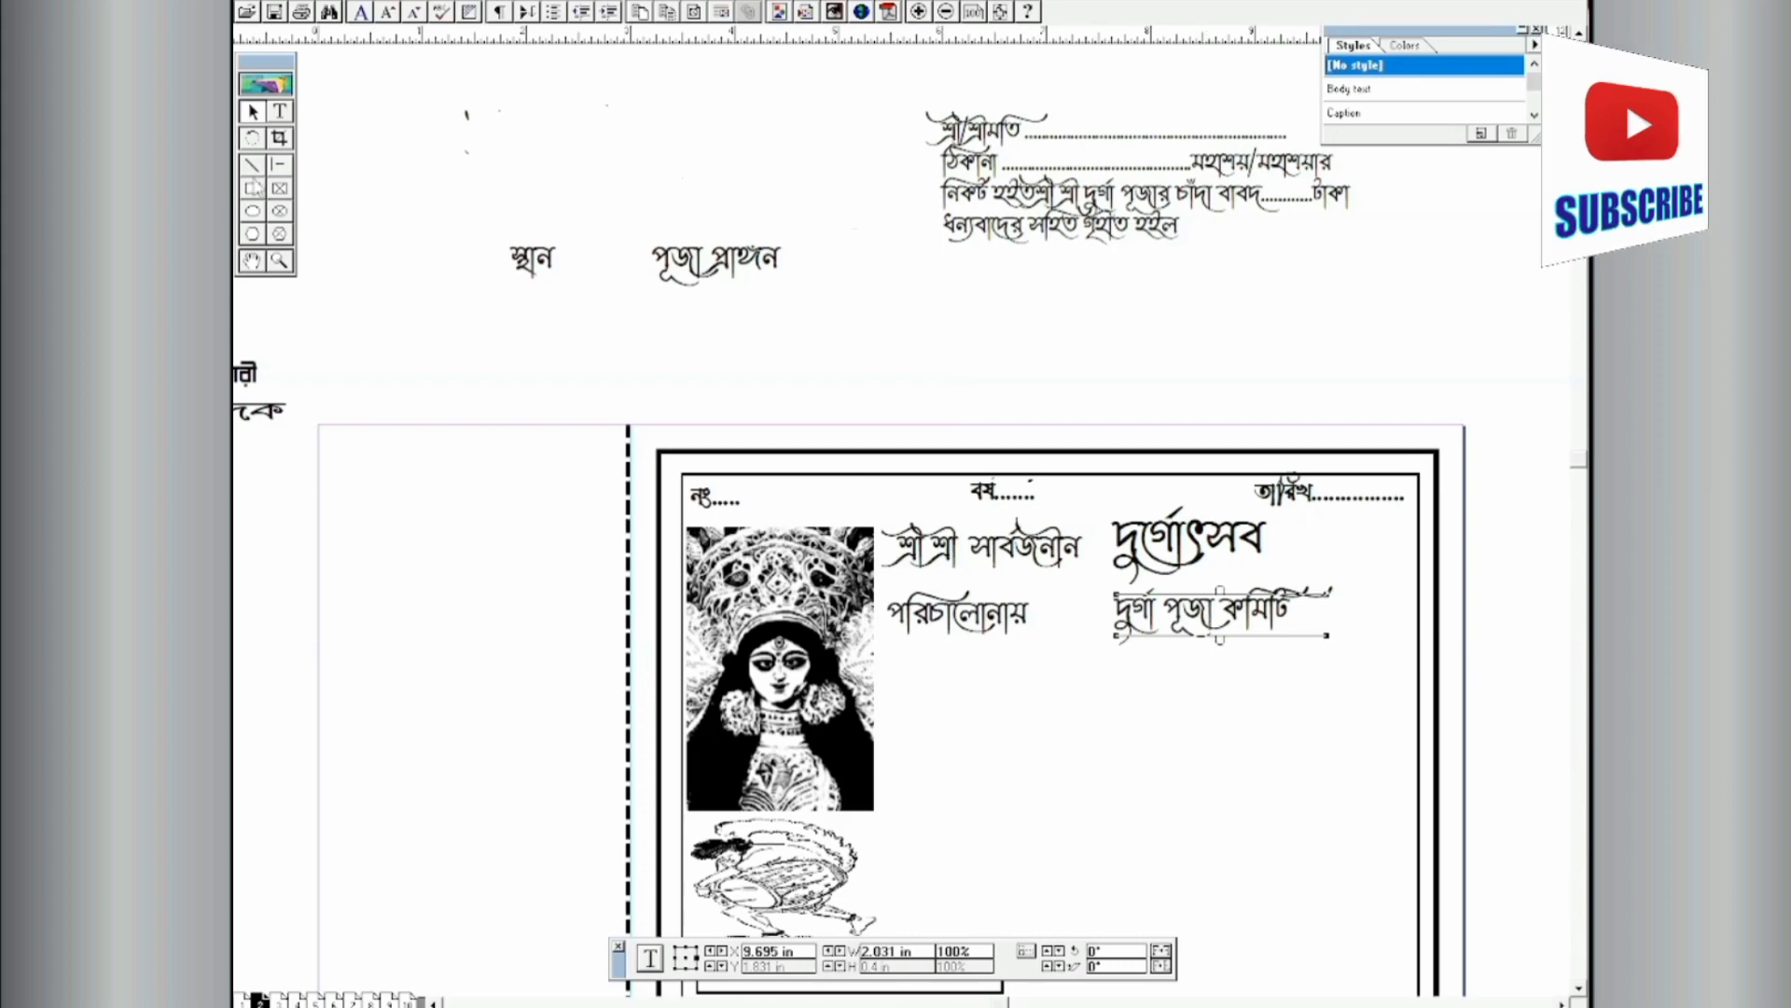
Step: Draw two short horizontal lines, about 0.59 in and 0.44 in long, one above the other between পরিচালোনায় and দুর্গা পূজা কমিটি
left_click(278, 168)
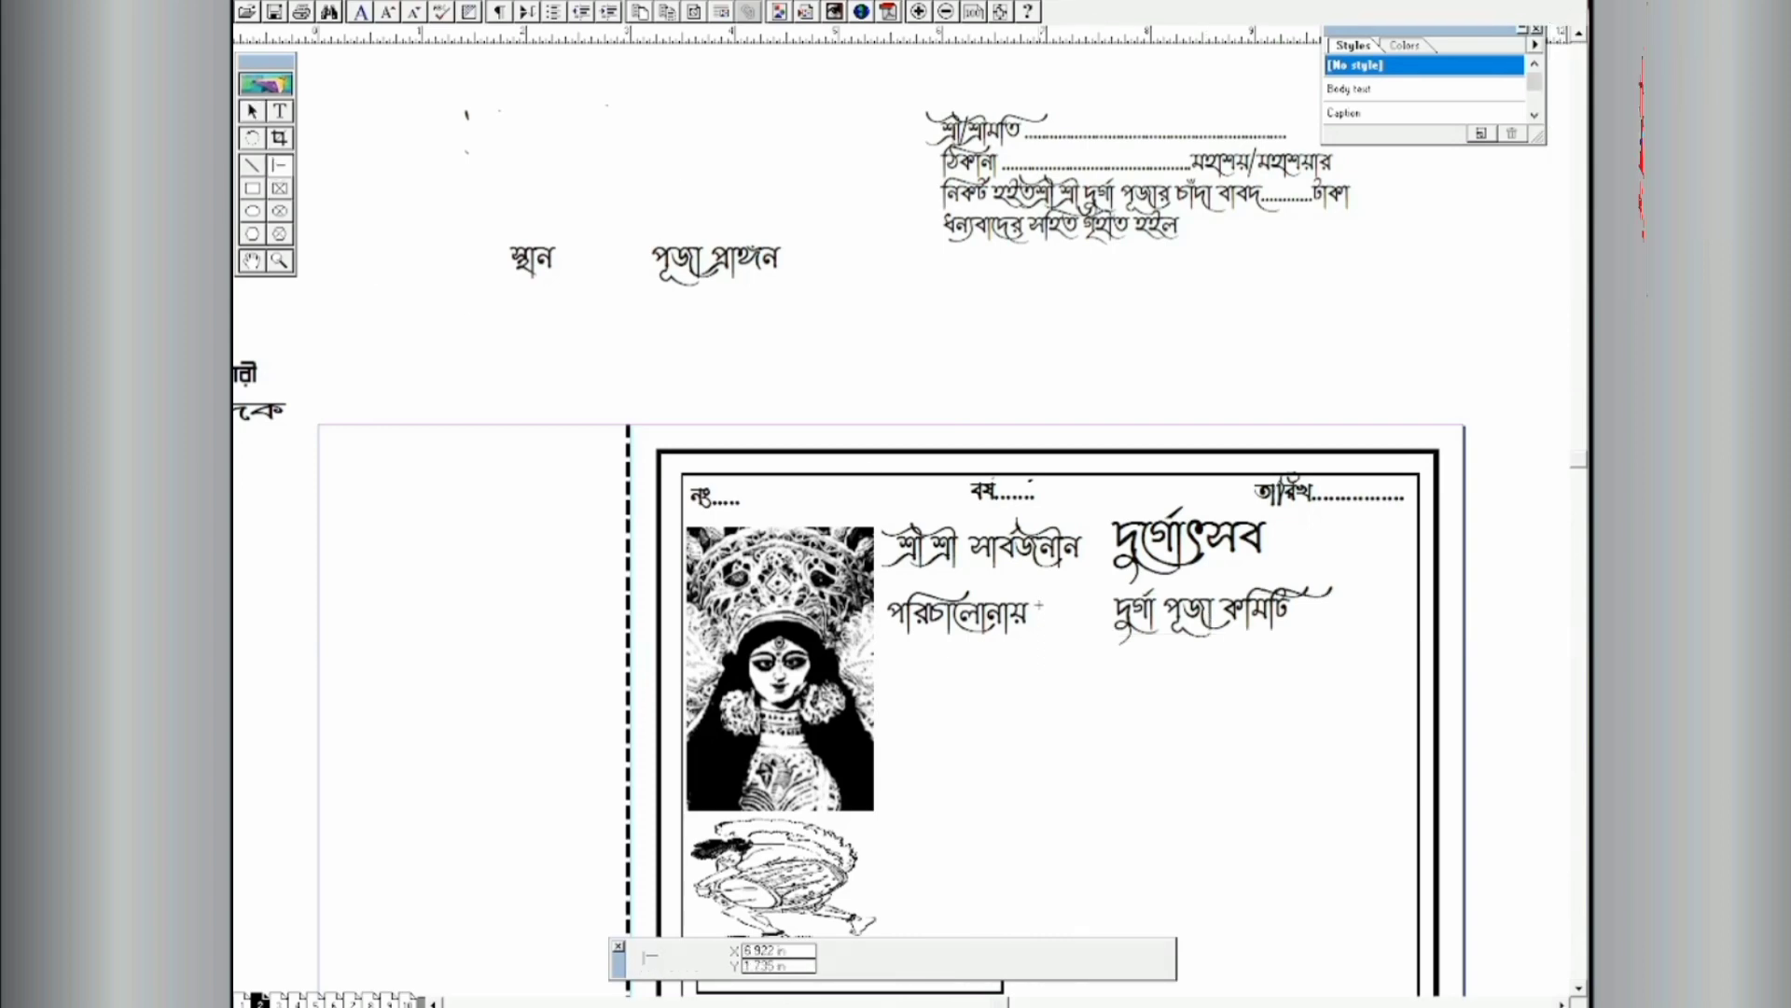
left_click_drag(1045, 607, 1092, 610)
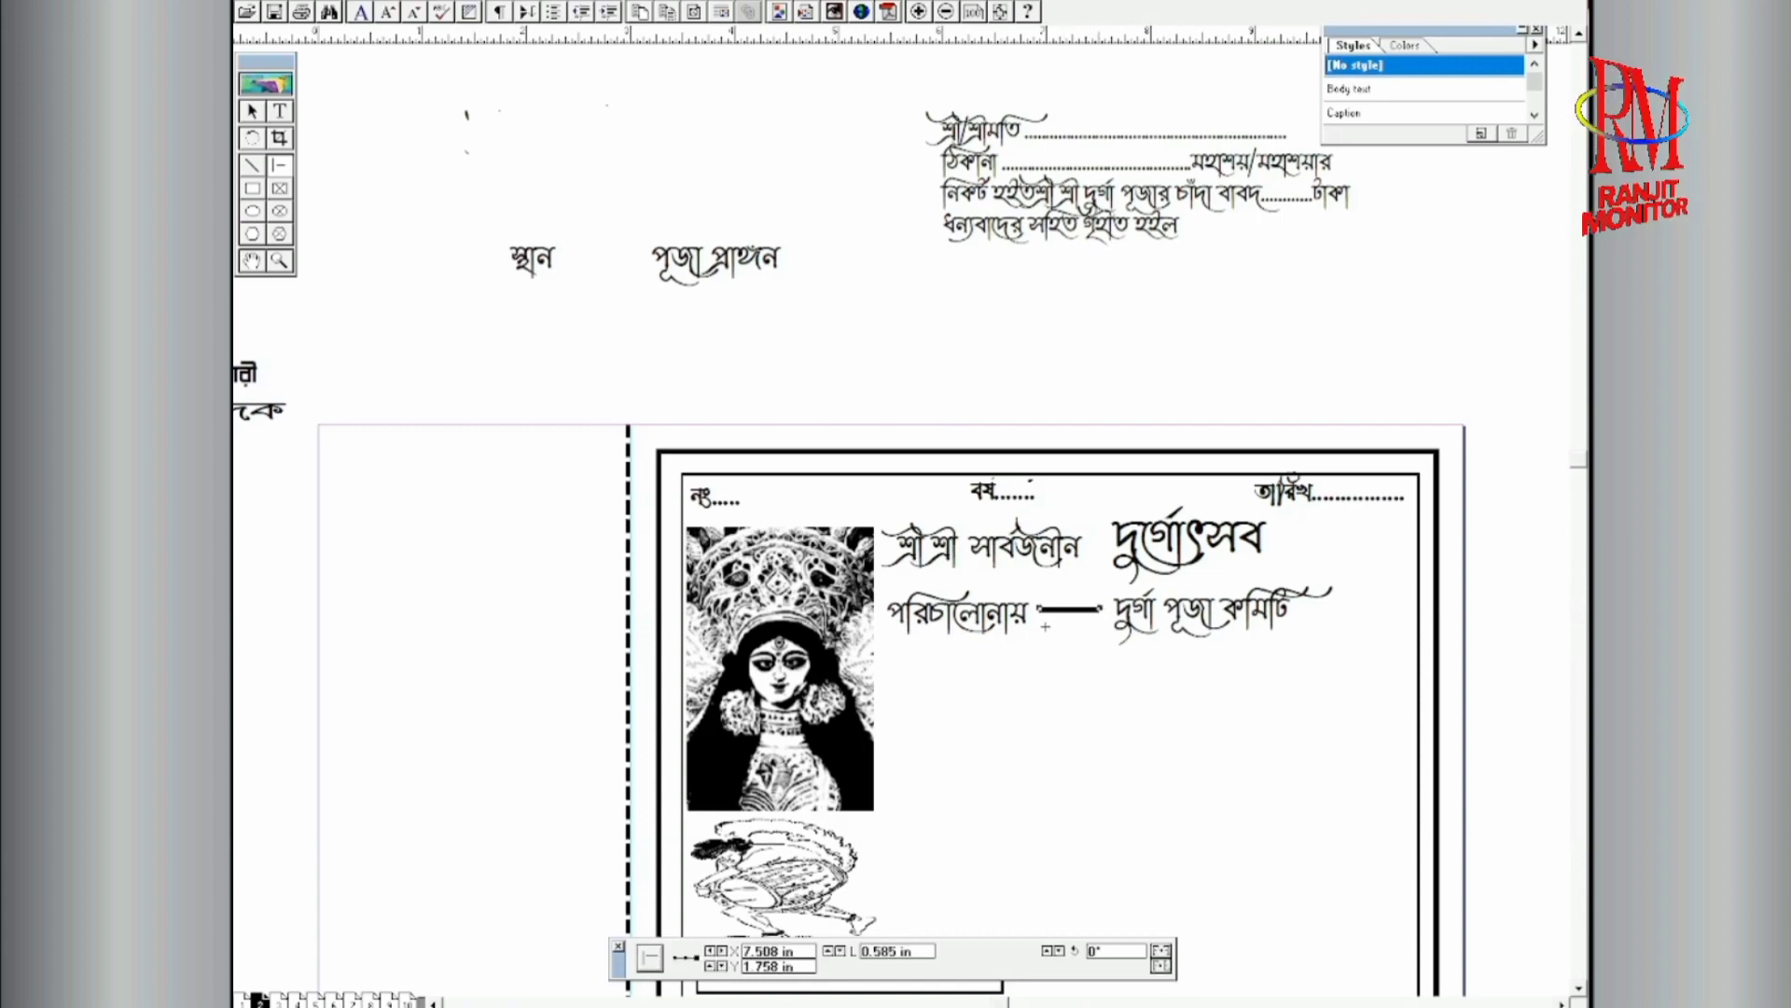
left_click_drag(1040, 620, 1080, 624)
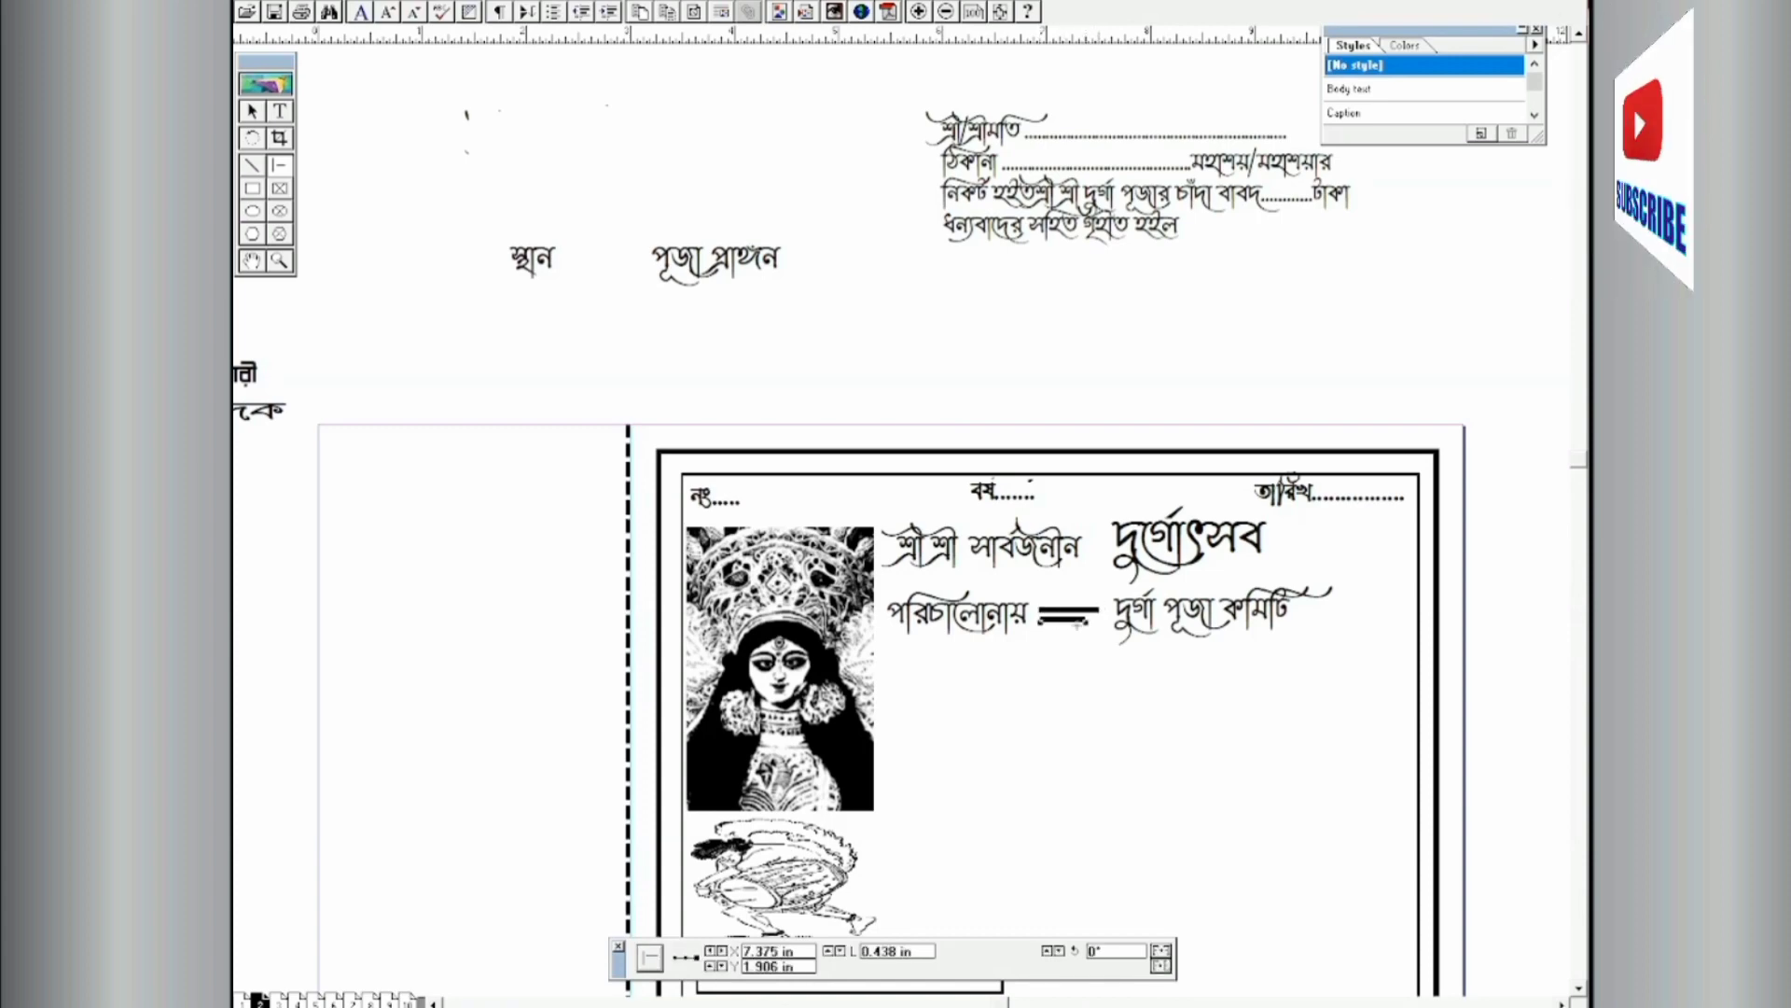
Step: Move the venue line স্থান পূজা প্রাঙ্গন from the pasteboard to beneath the organising committee row
left_click(251, 112)
left_click(528, 264)
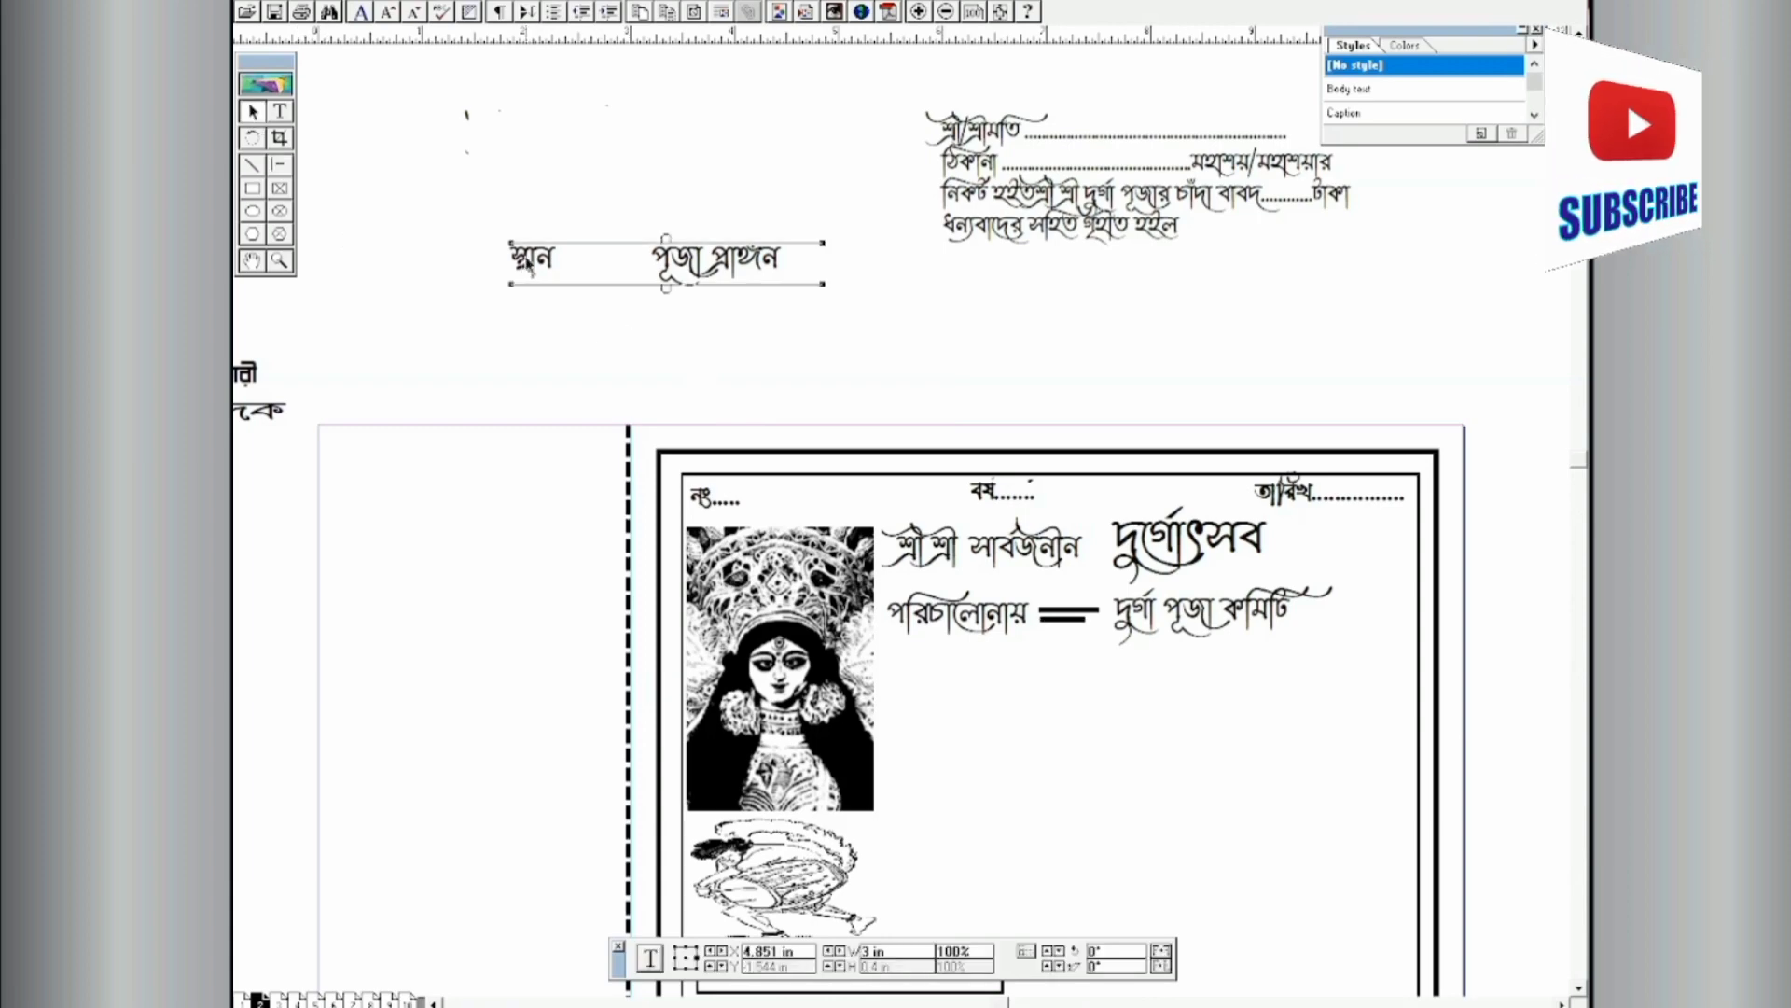
left_click_drag(528, 264, 933, 681)
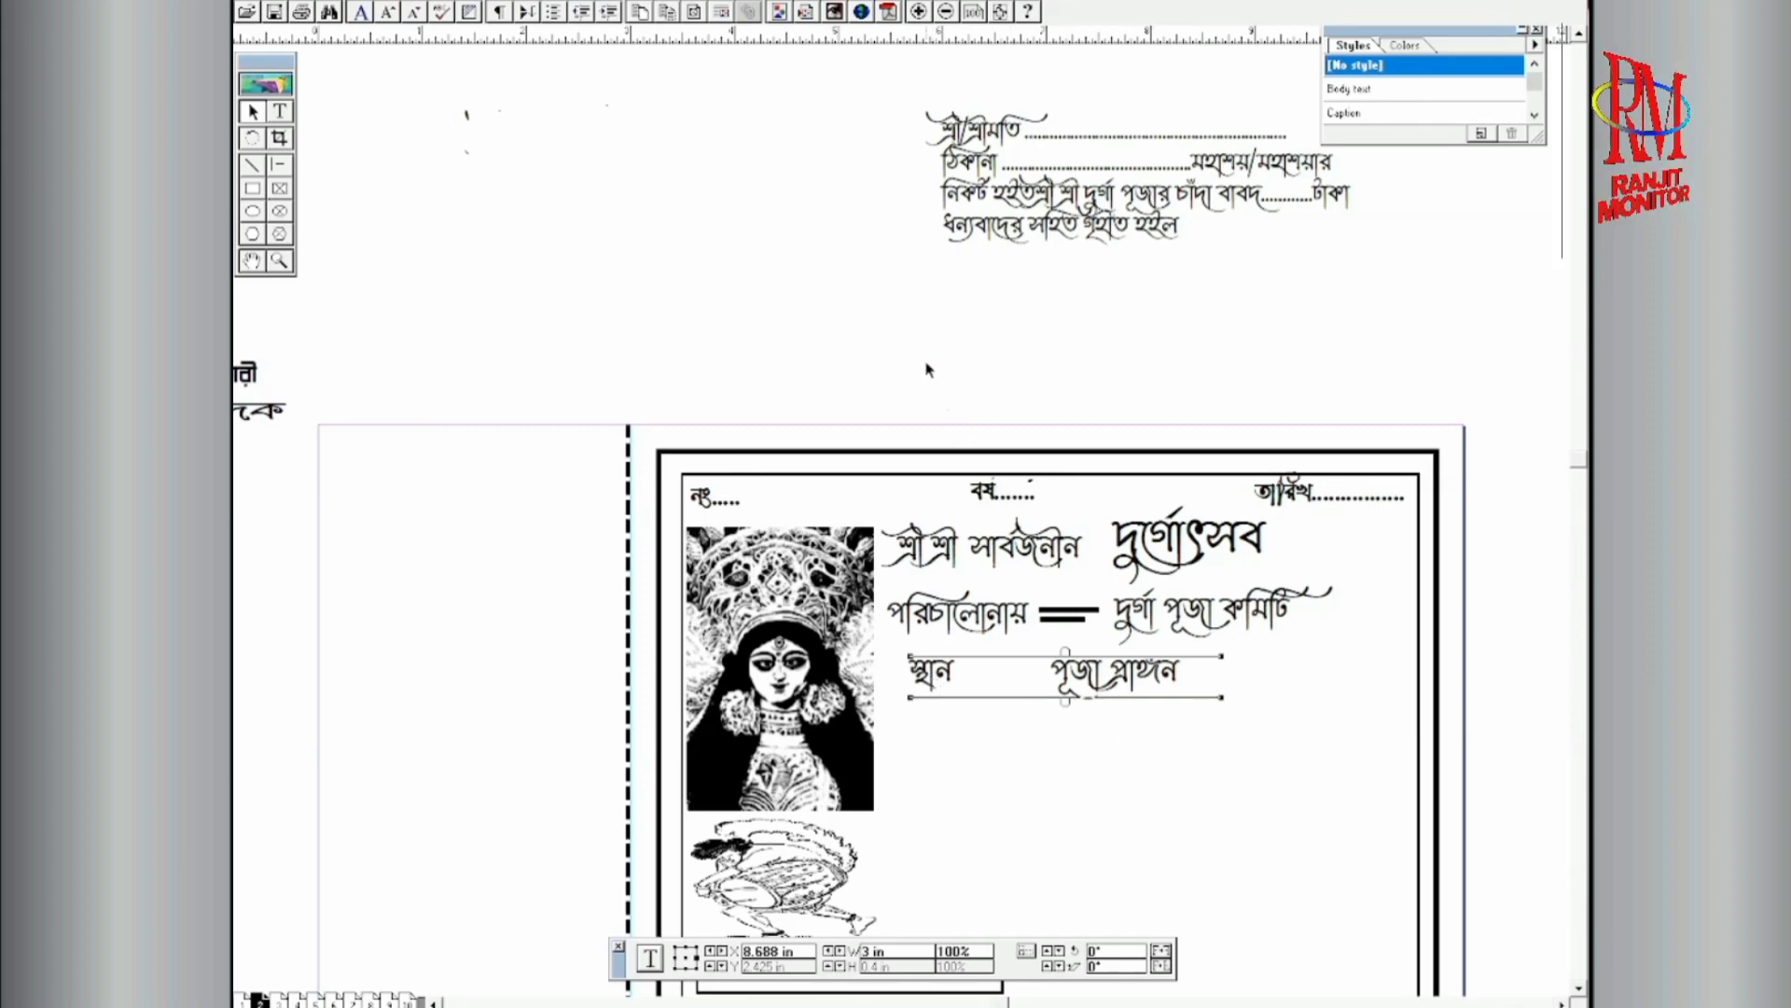
Step: Move the four-line donor and amount text beneath the venue line and nudge it down slightly to clear that line
left_click_drag(982, 191, 944, 768)
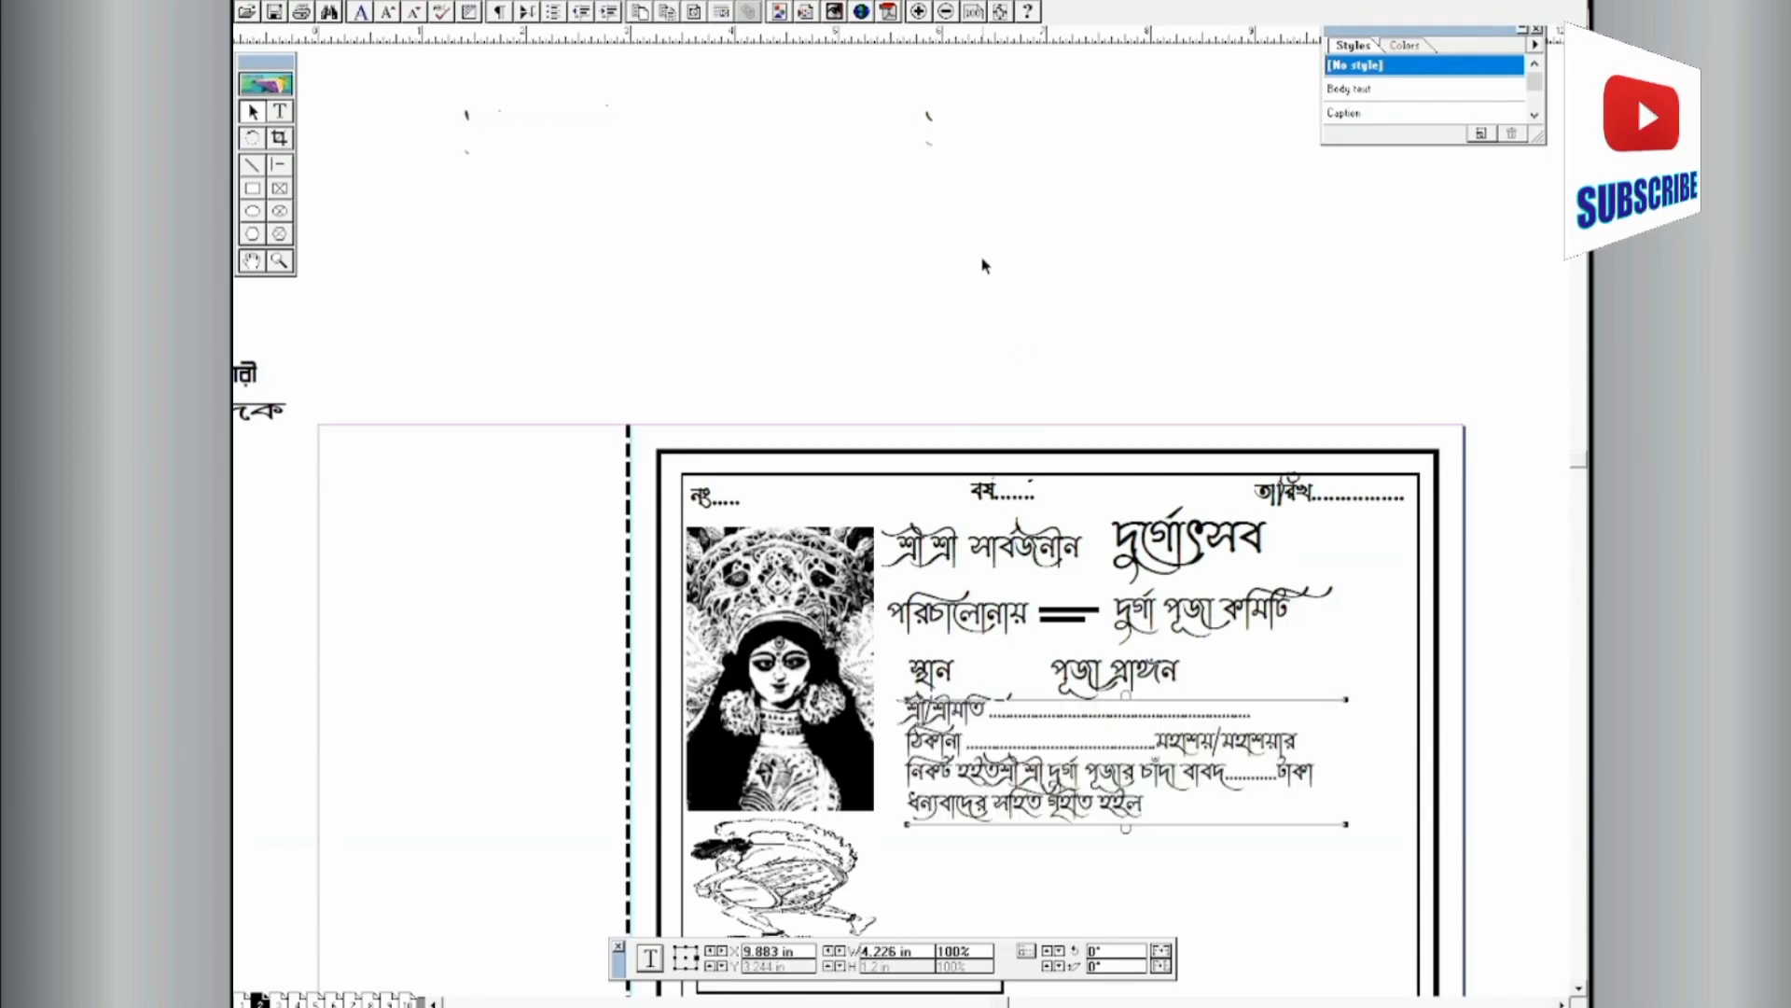
key("Down")
key("Down")
key("Down")
key("Down")
key("Down")
key("Down")
key("Down")
key("Down")
key("Down")
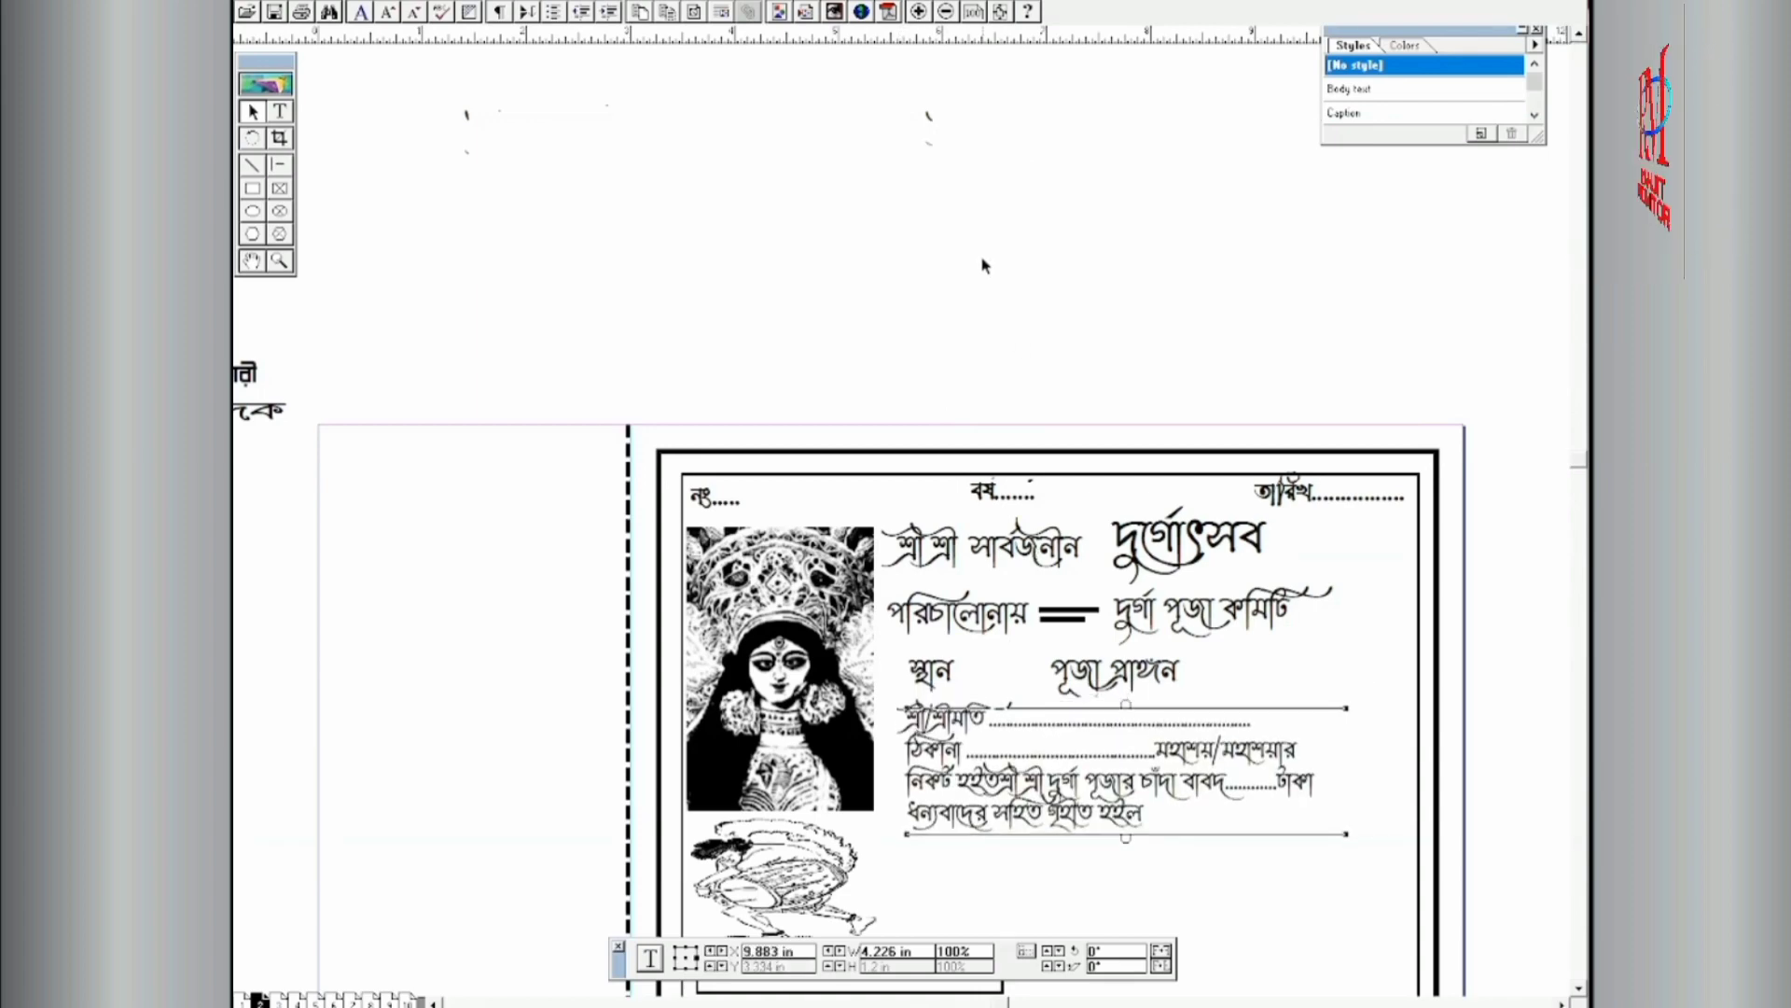
Step: Nudge the donor text down slightly, and move আদায়কারী and সম্পাদক from the pasteboard into a signature row beneath it, with সম্পাদক first
key("Down")
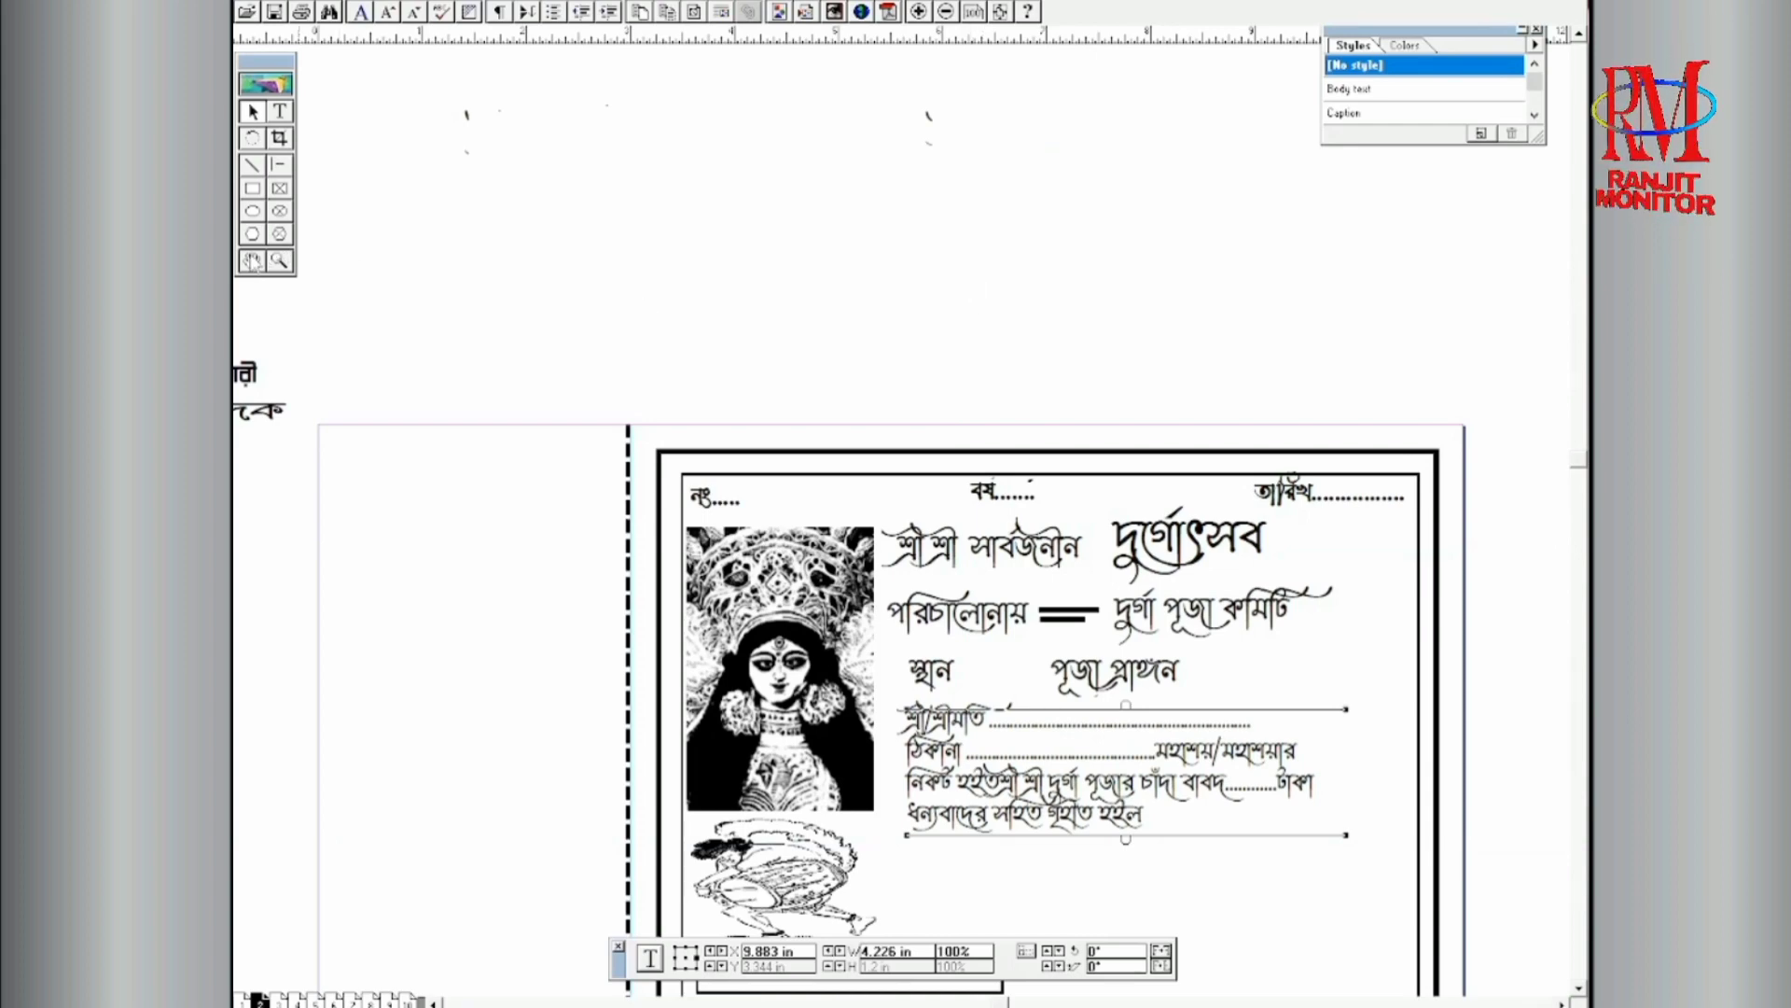
left_click_drag(589, 554, 719, 388)
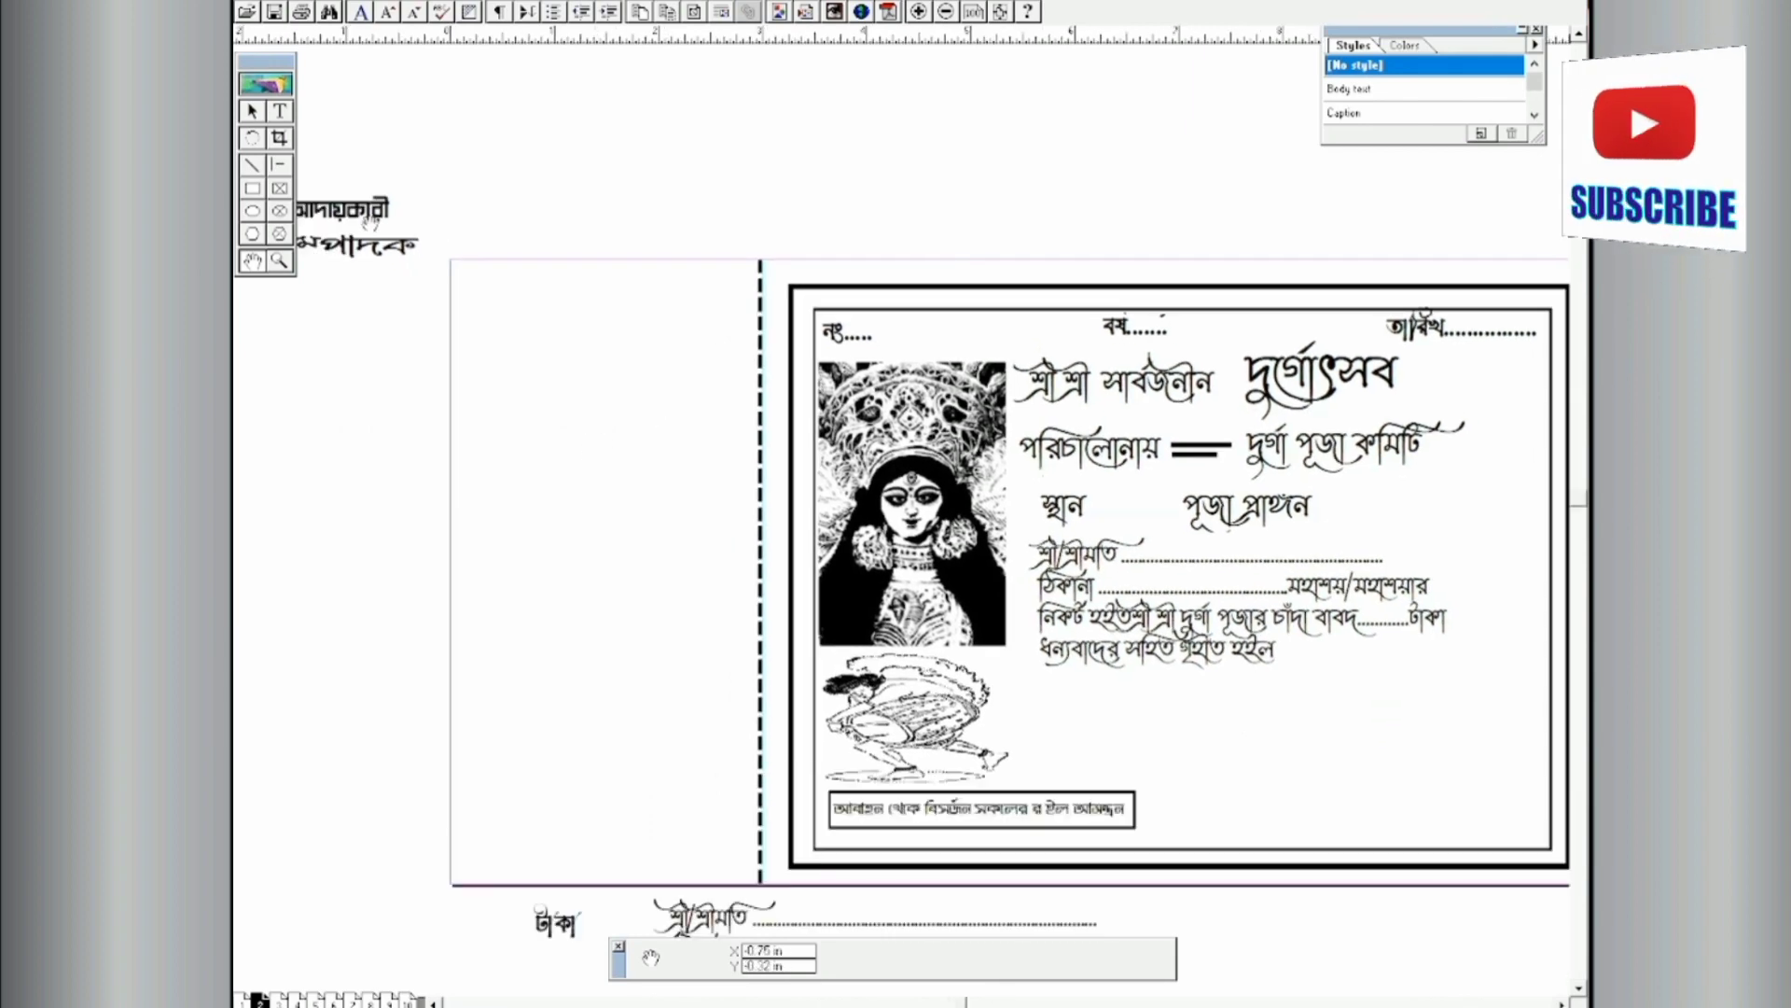
left_click(252, 111)
left_click(356, 218)
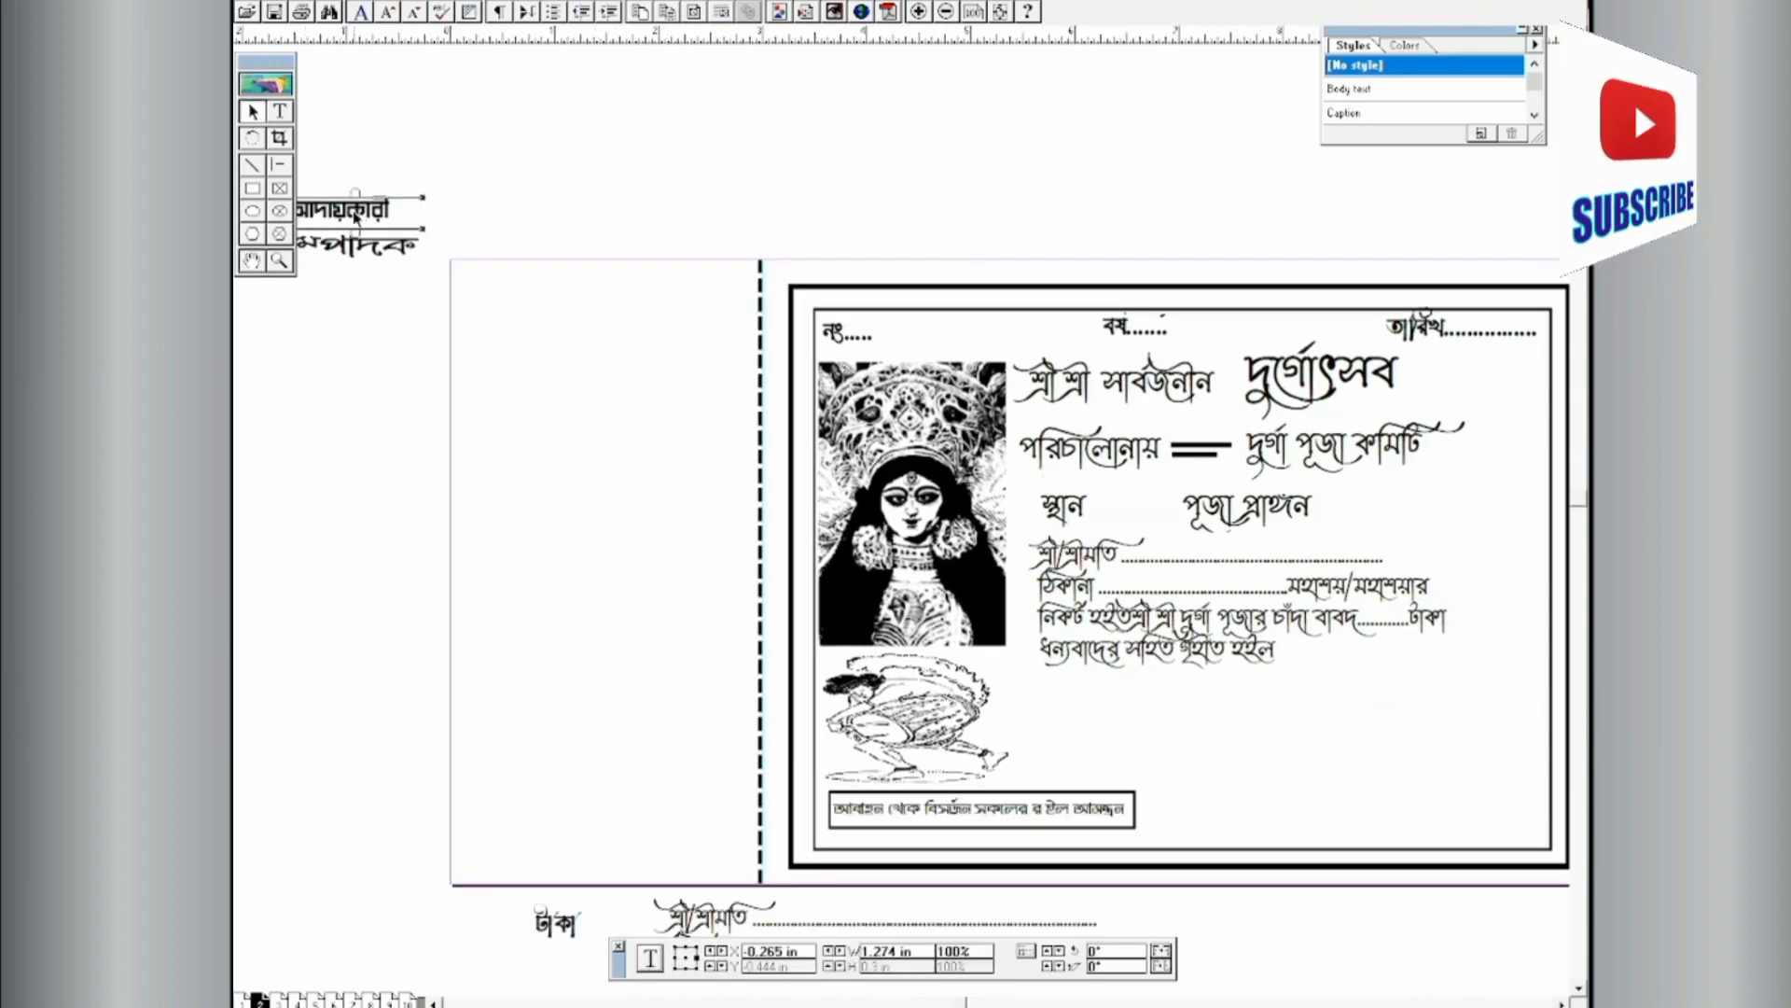
left_click_drag(356, 217, 1460, 730)
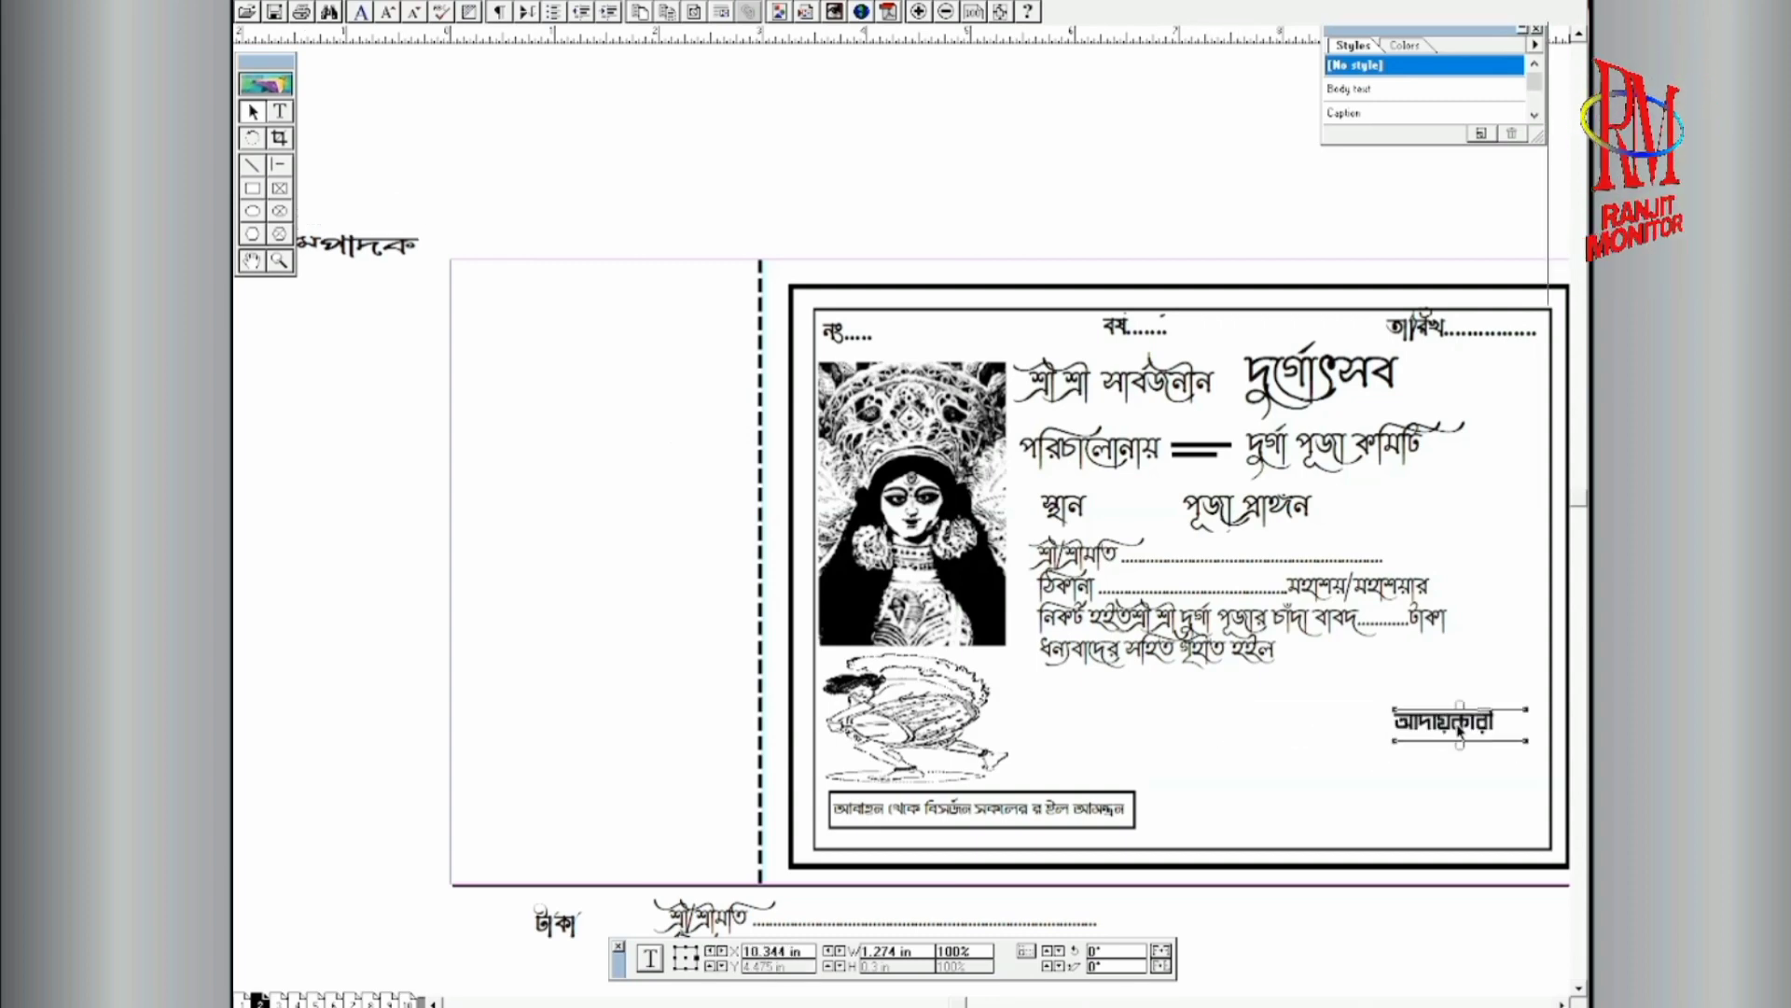
left_click(371, 252)
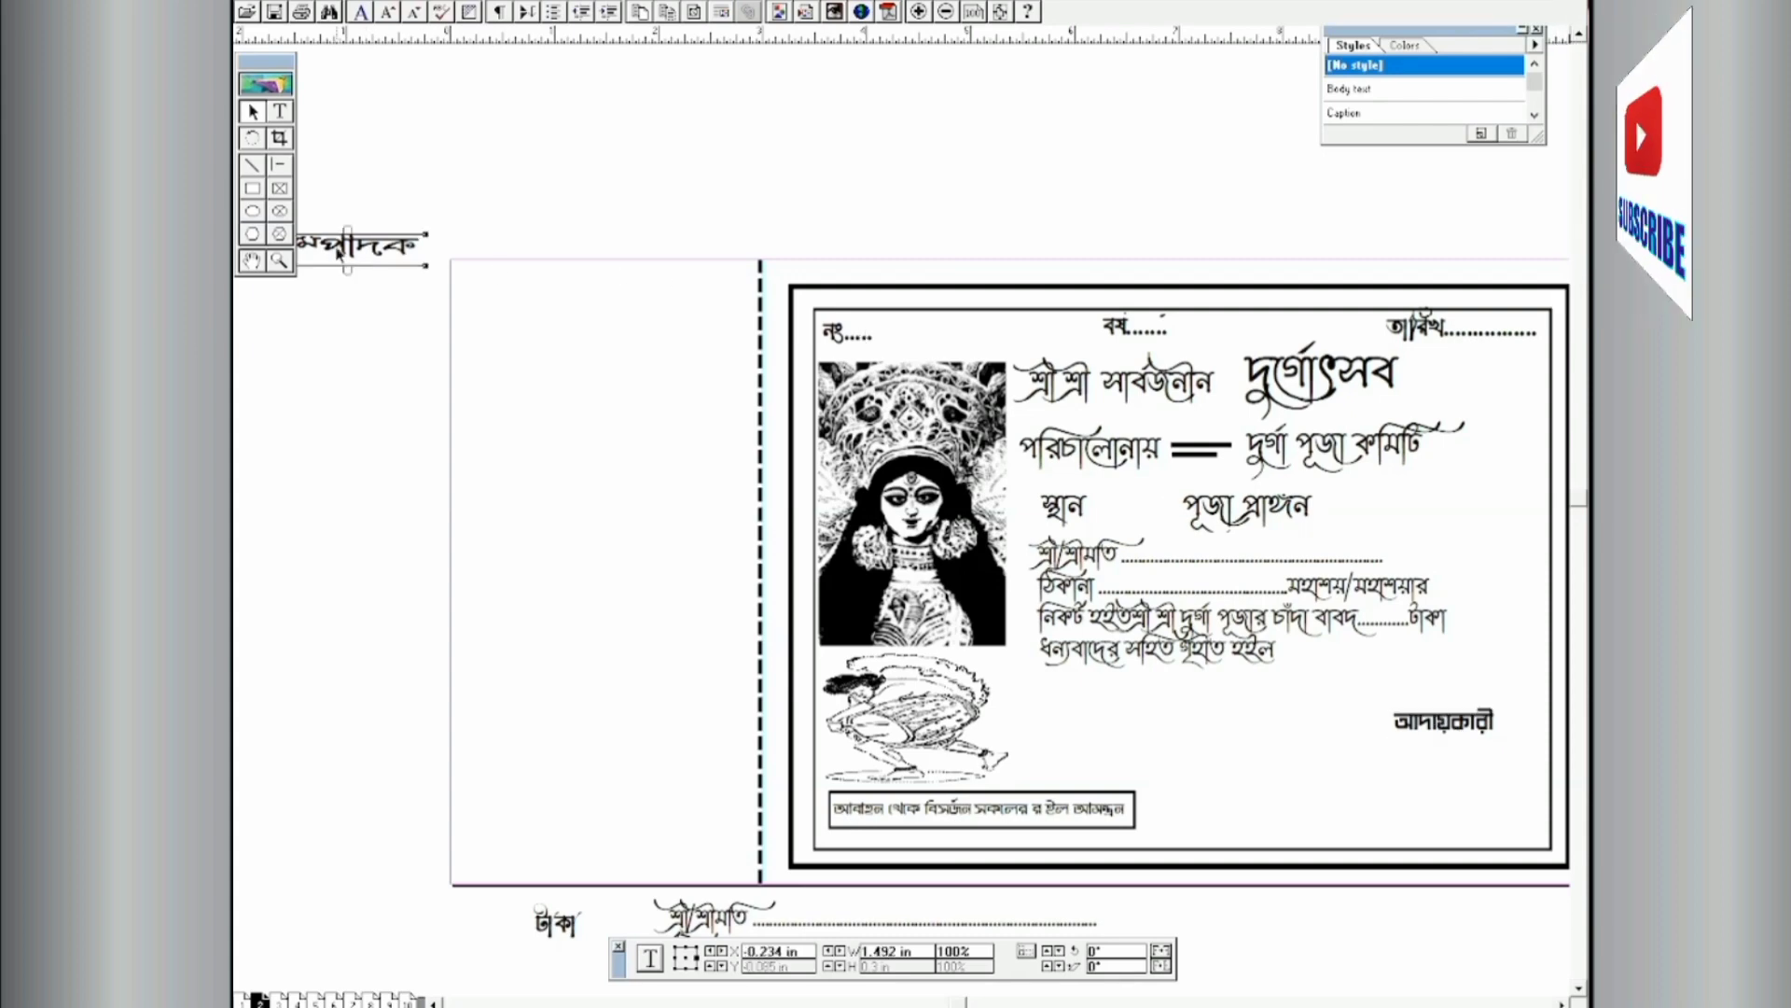
left_click_drag(339, 250, 1113, 743)
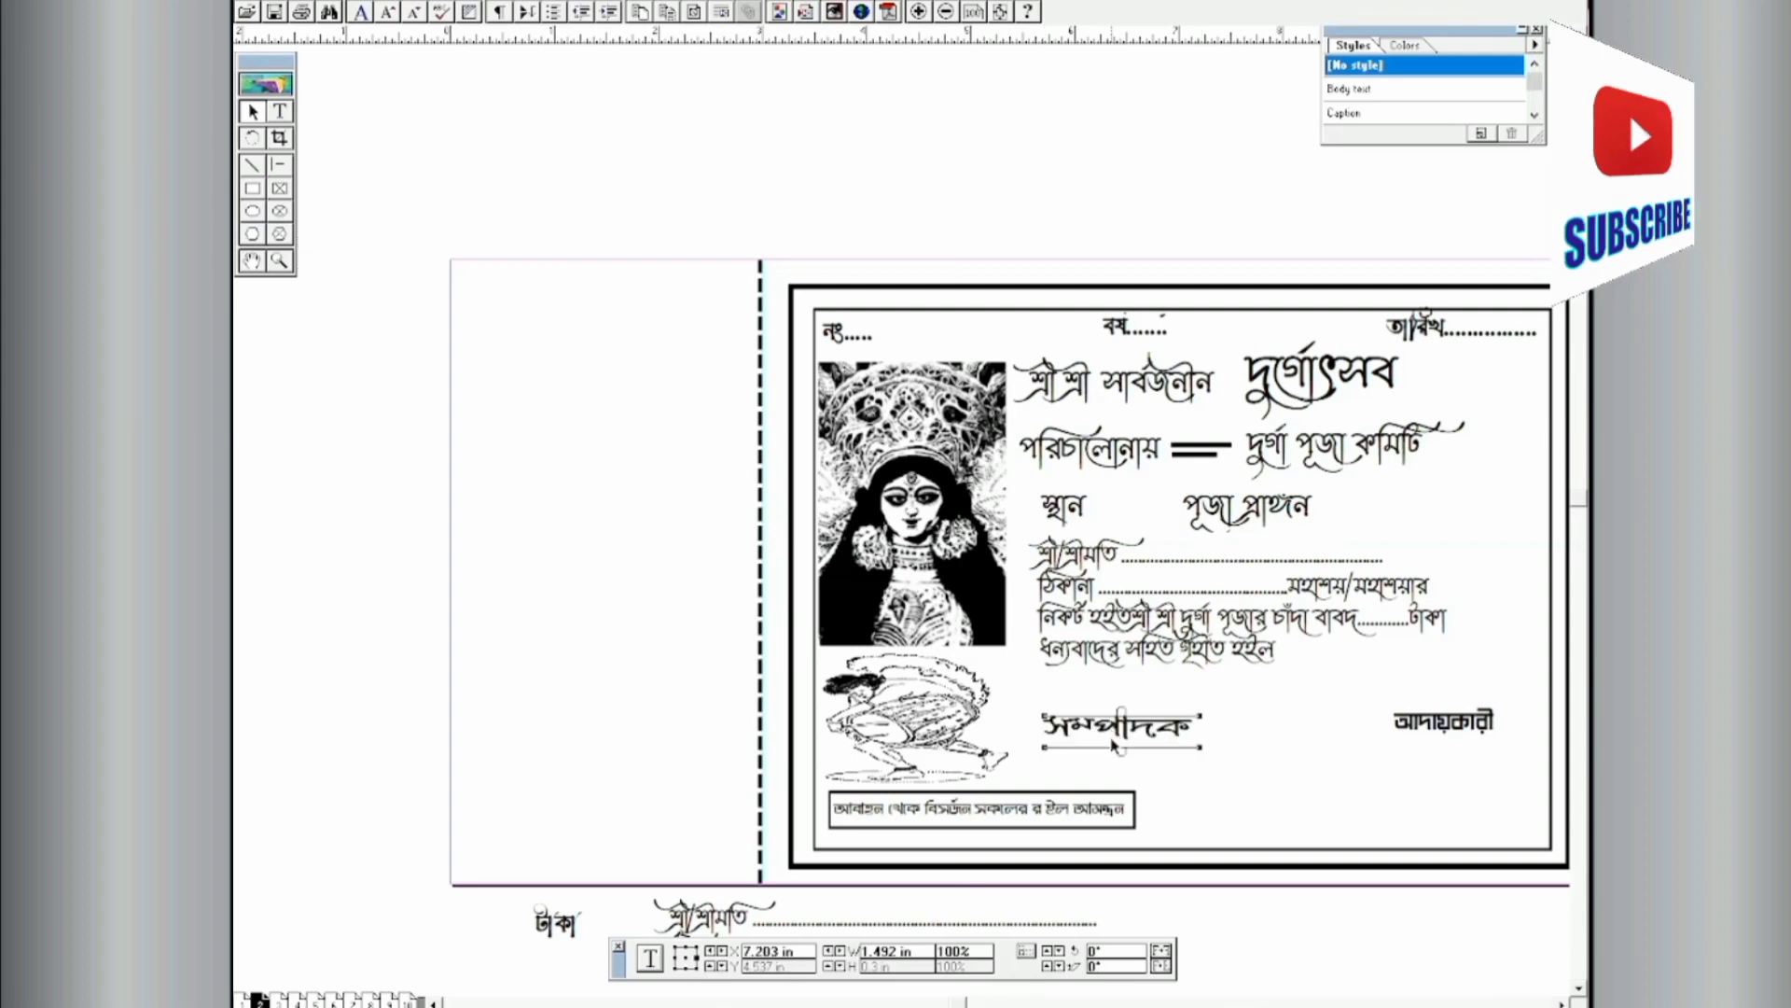
left_click(995, 175)
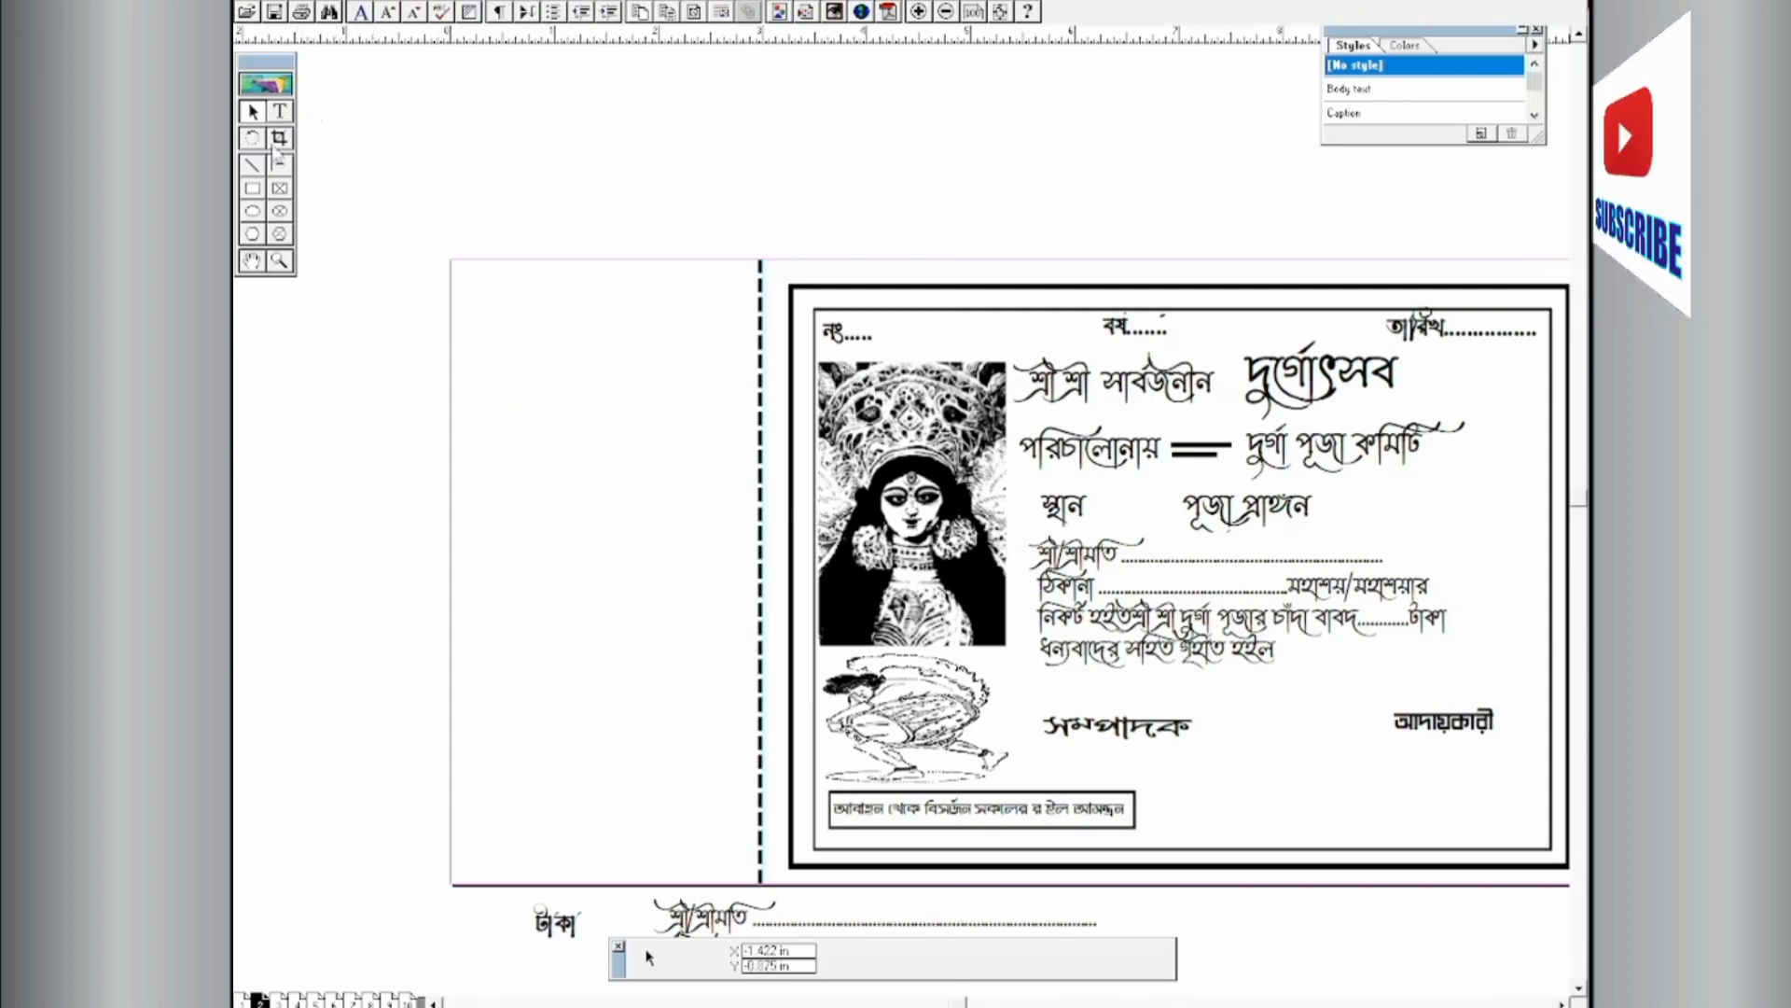
Step: Draw a border rectangle about 2.69 by 5.59 in around the empty tear-off stub and nudge it slightly left
left_click(251, 187)
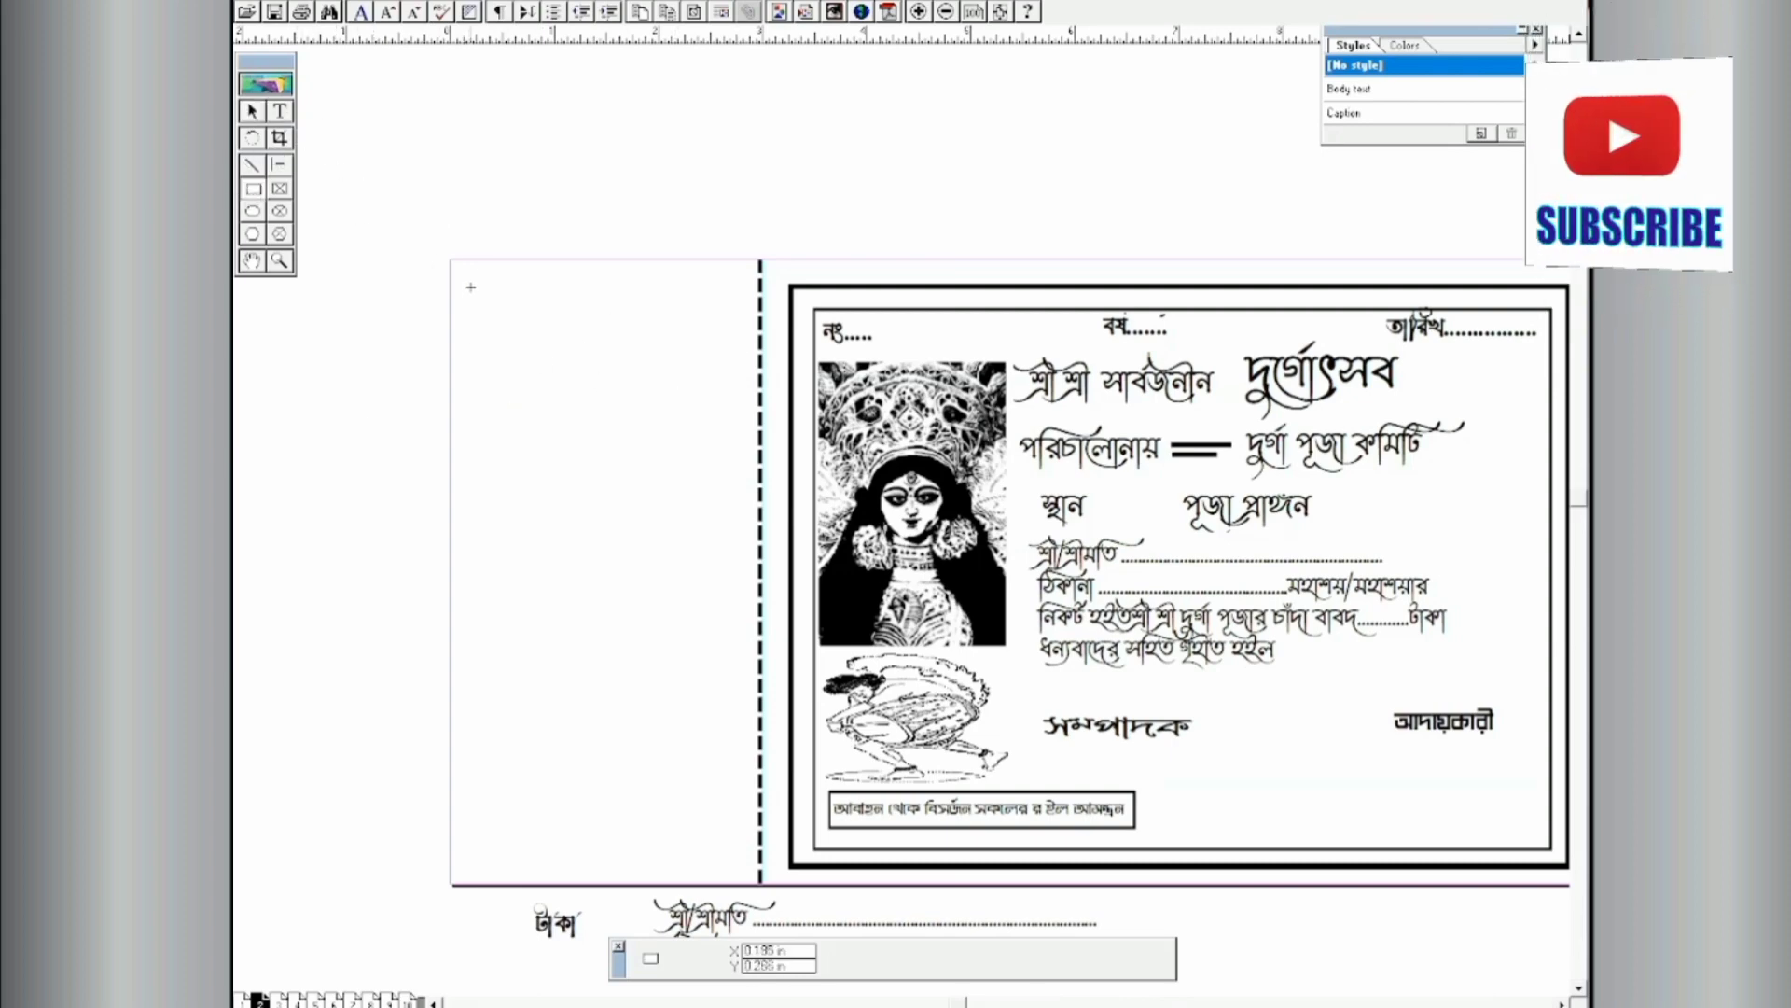
mouse_move(471, 287)
left_mouse_down()
mouse_move(538, 308)
mouse_move(705, 445)
mouse_move(742, 643)
mouse_move(751, 869)
left_mouse_up()
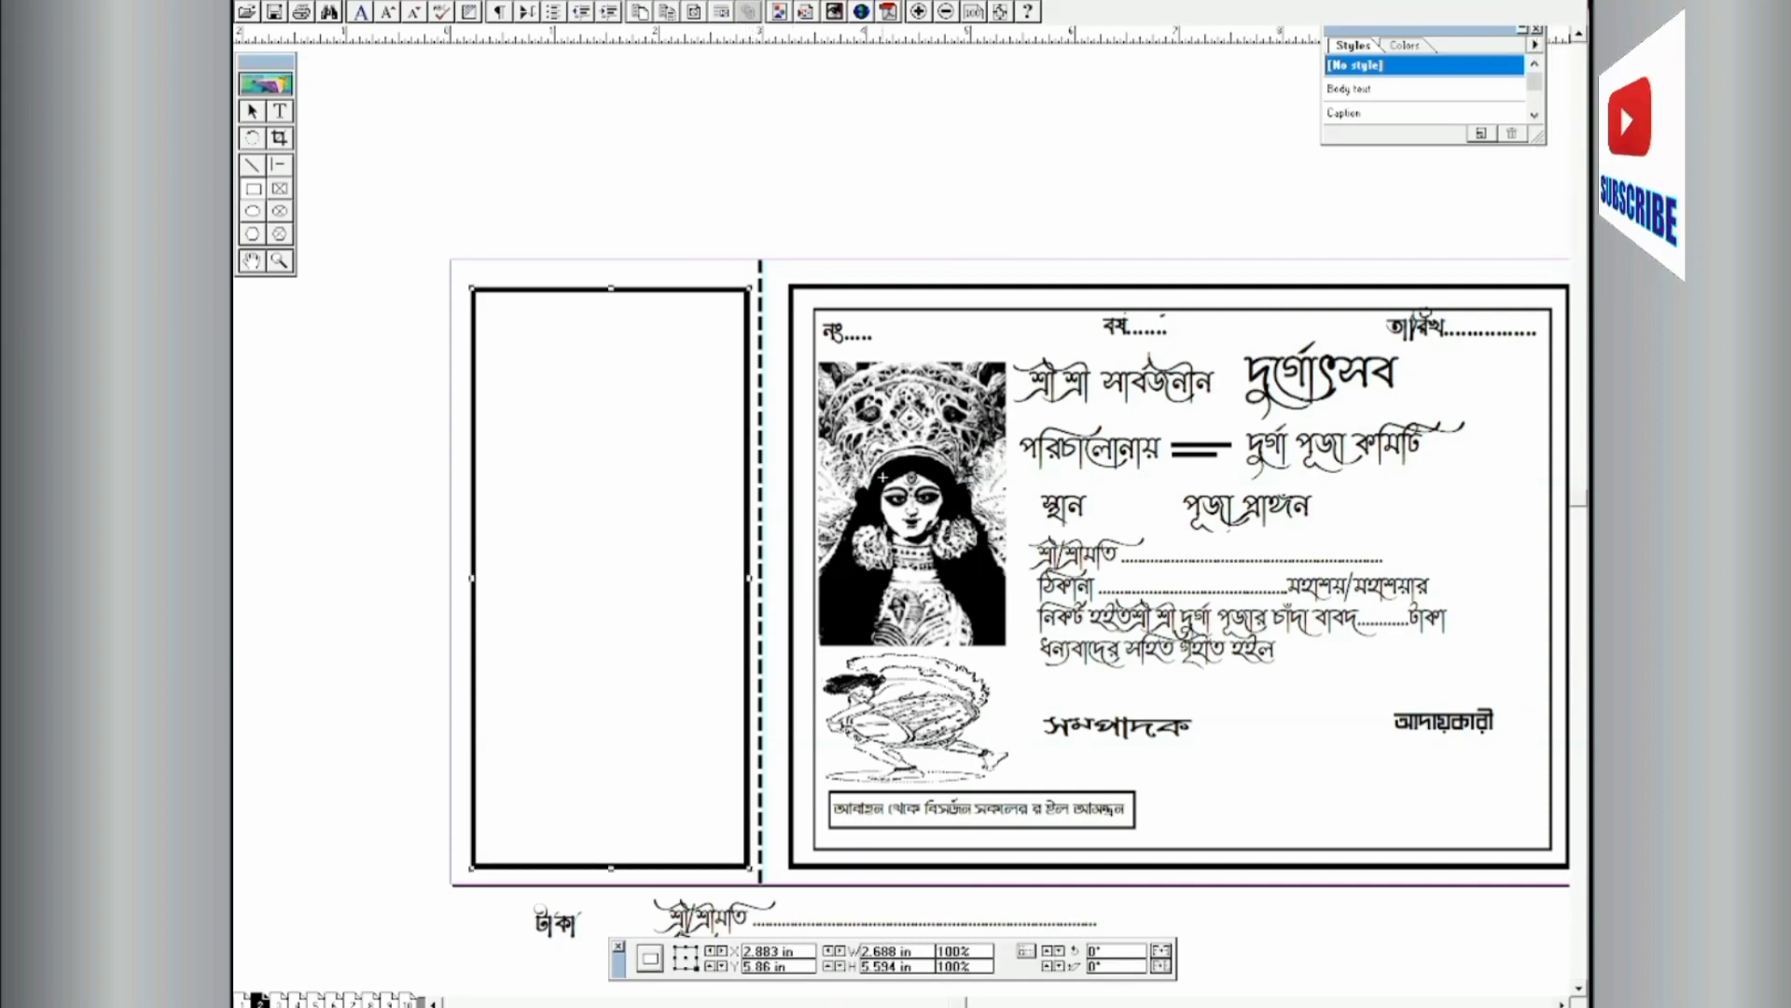
key("Left")
key("Left")
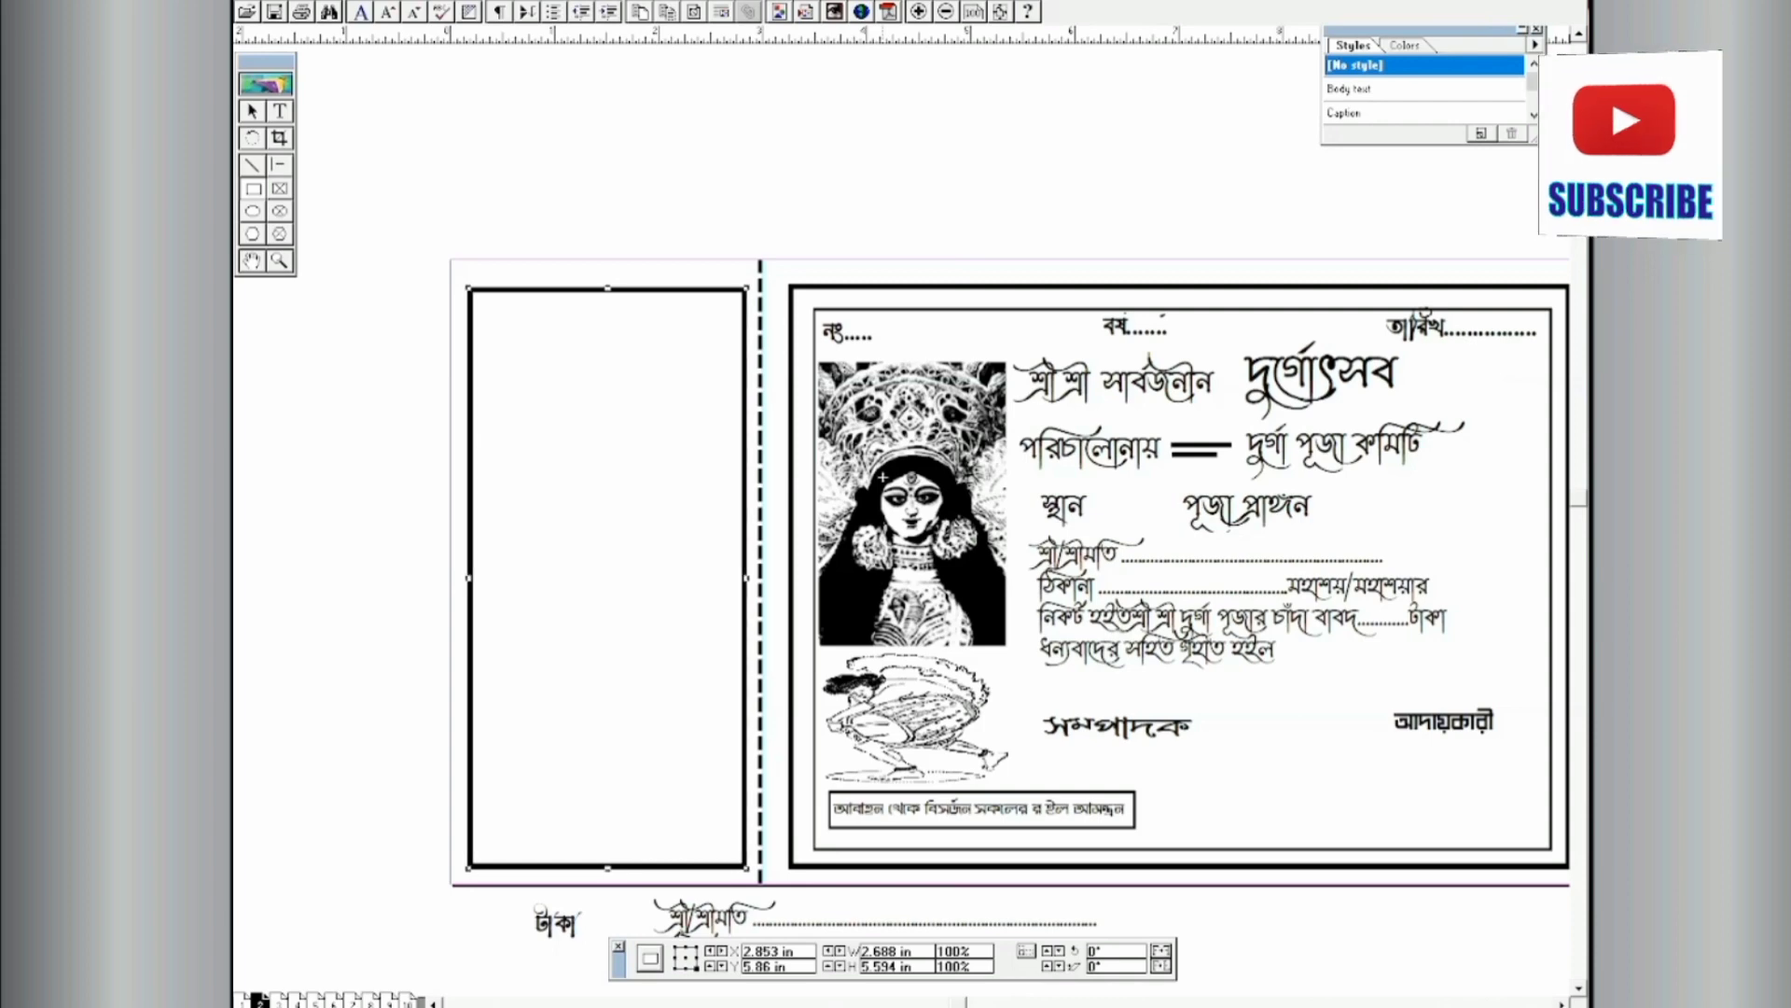
key("Left")
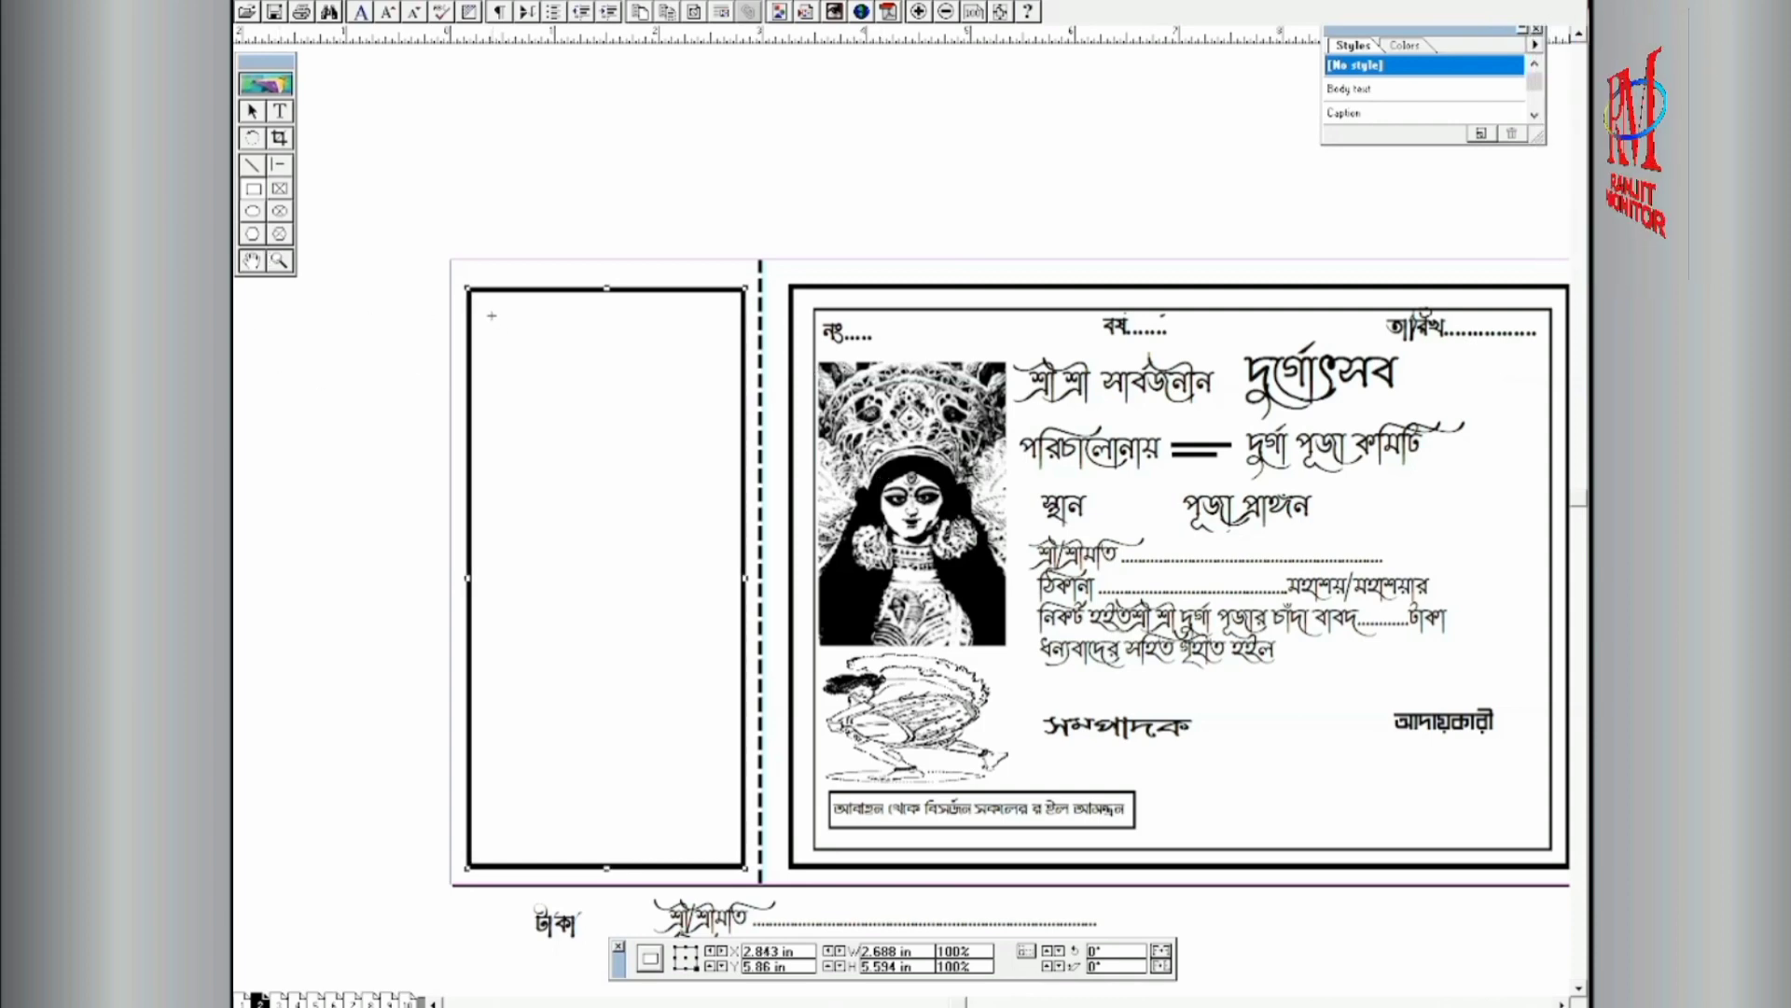
Step: Draw an inner rectangle about 2.24 by 5.15 in inside the stub border and give it a 2pt stroke
left_click_drag(491, 316, 724, 848)
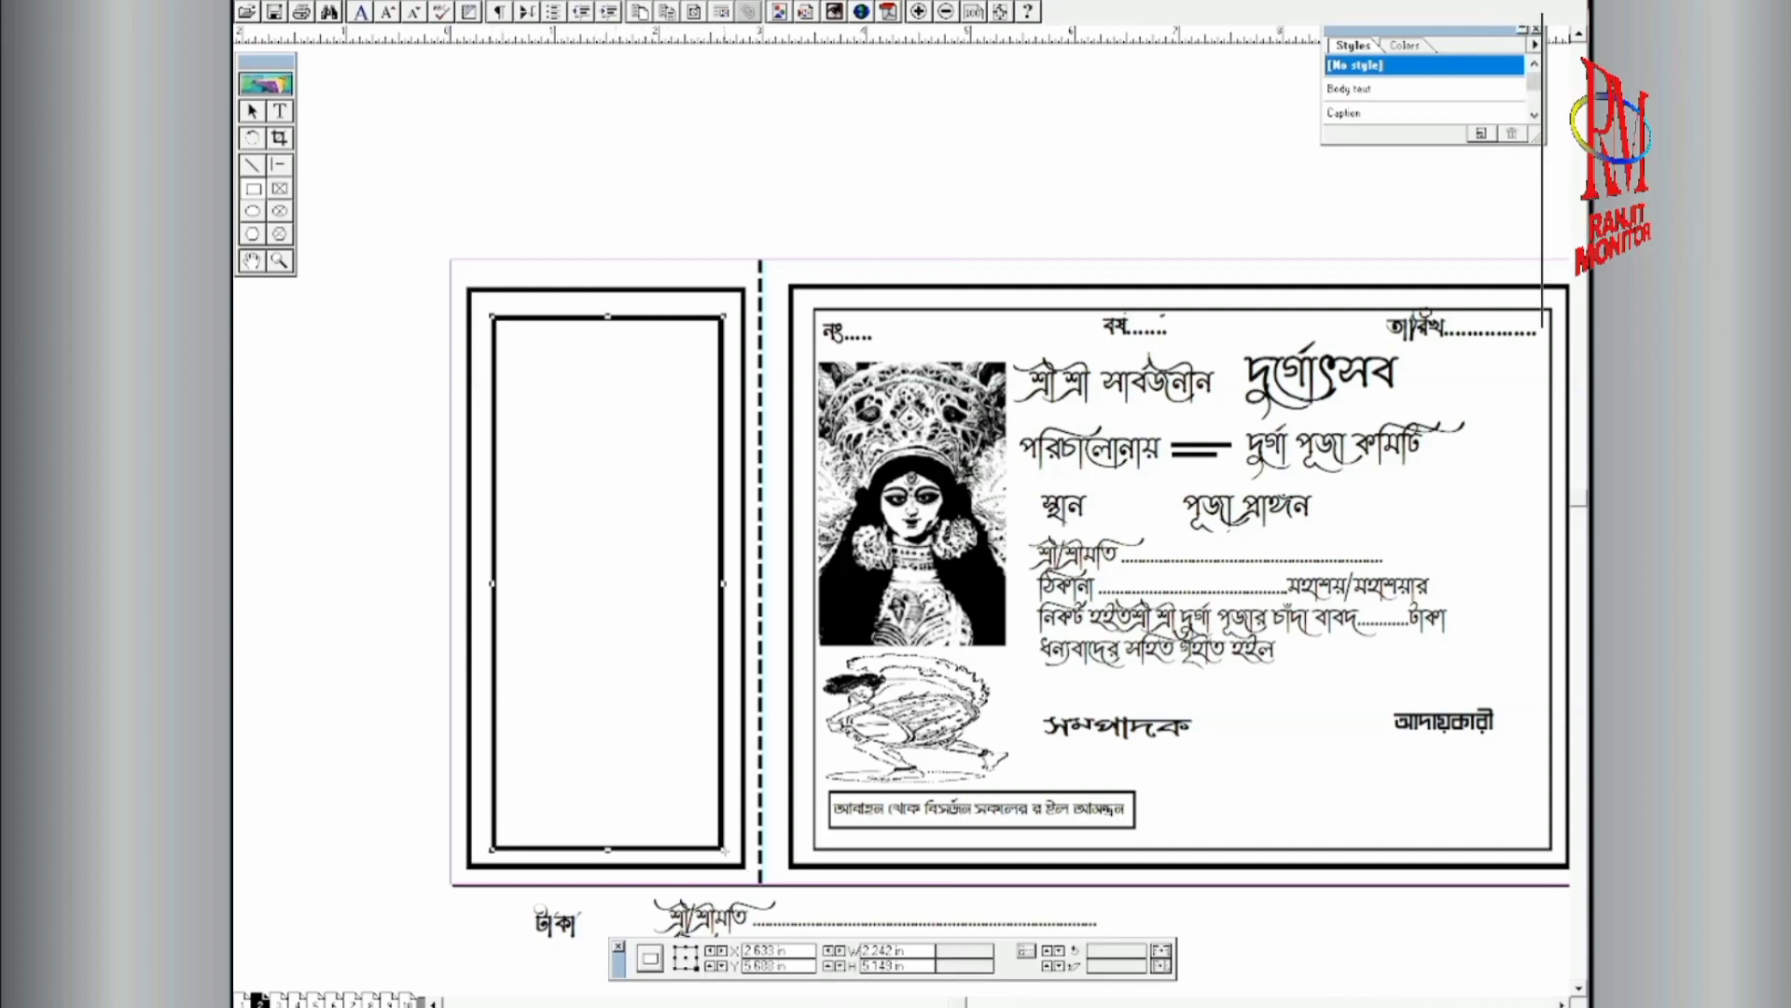
left_click(438, 1)
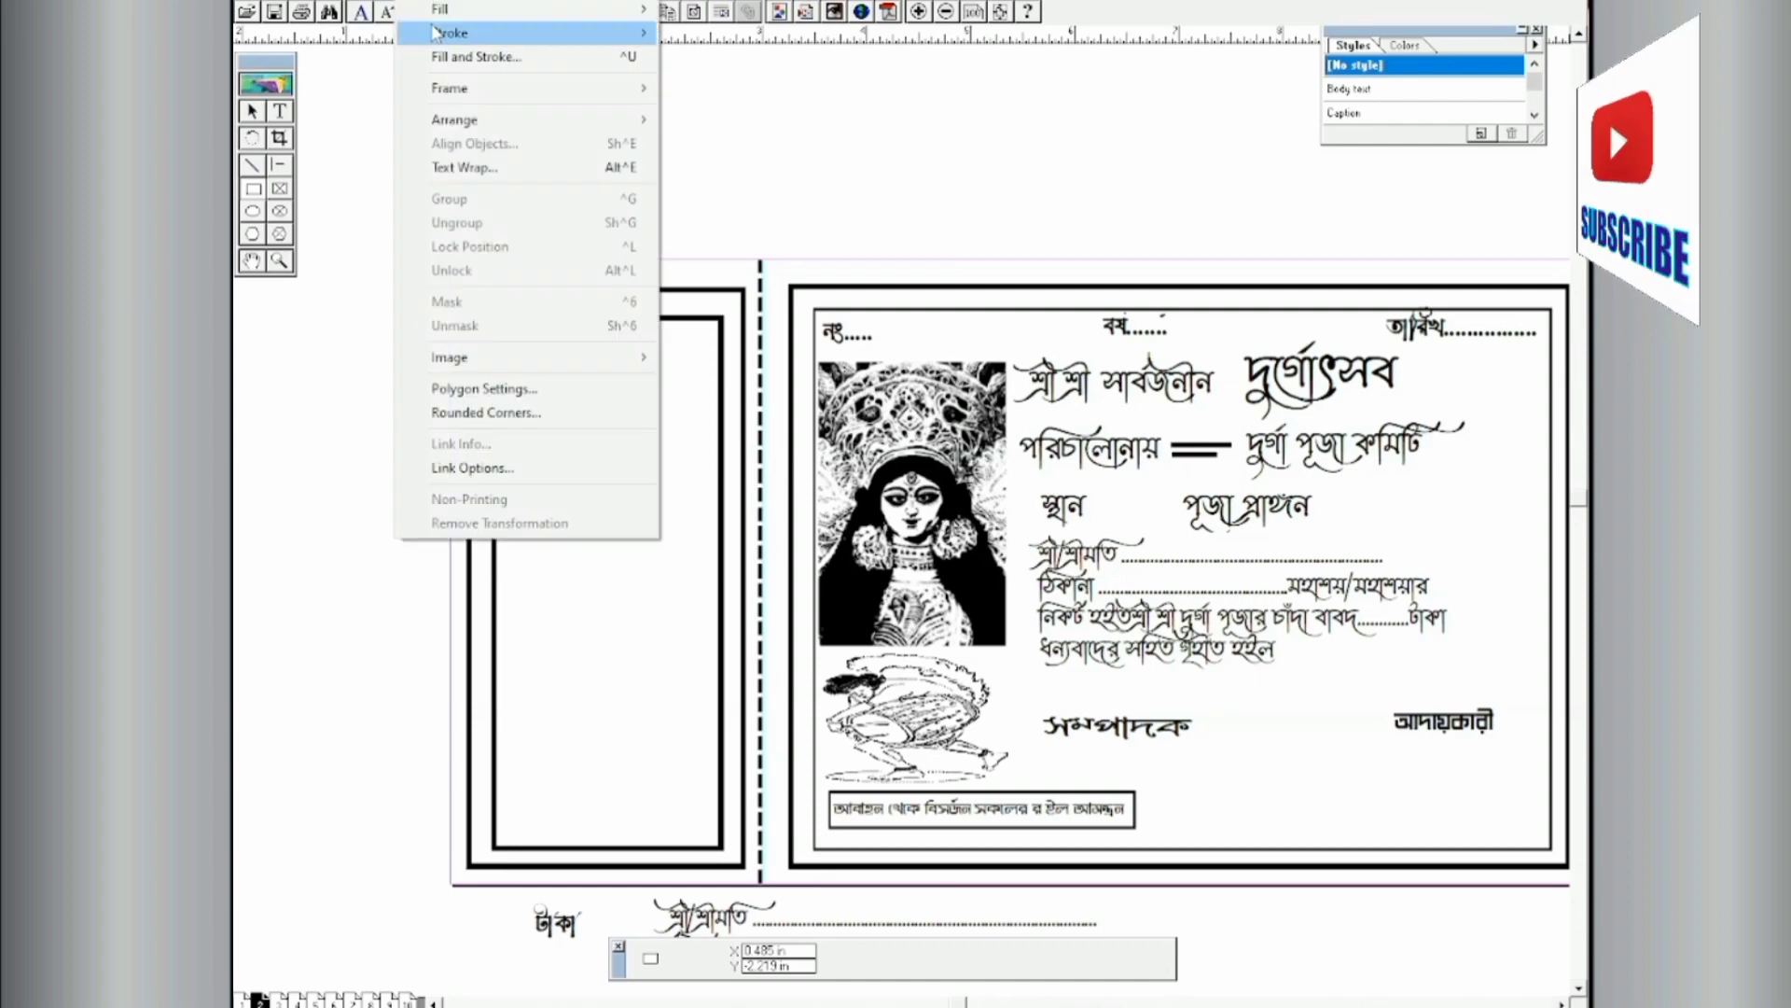
mouse_move(522, 32)
left_click(740, 154)
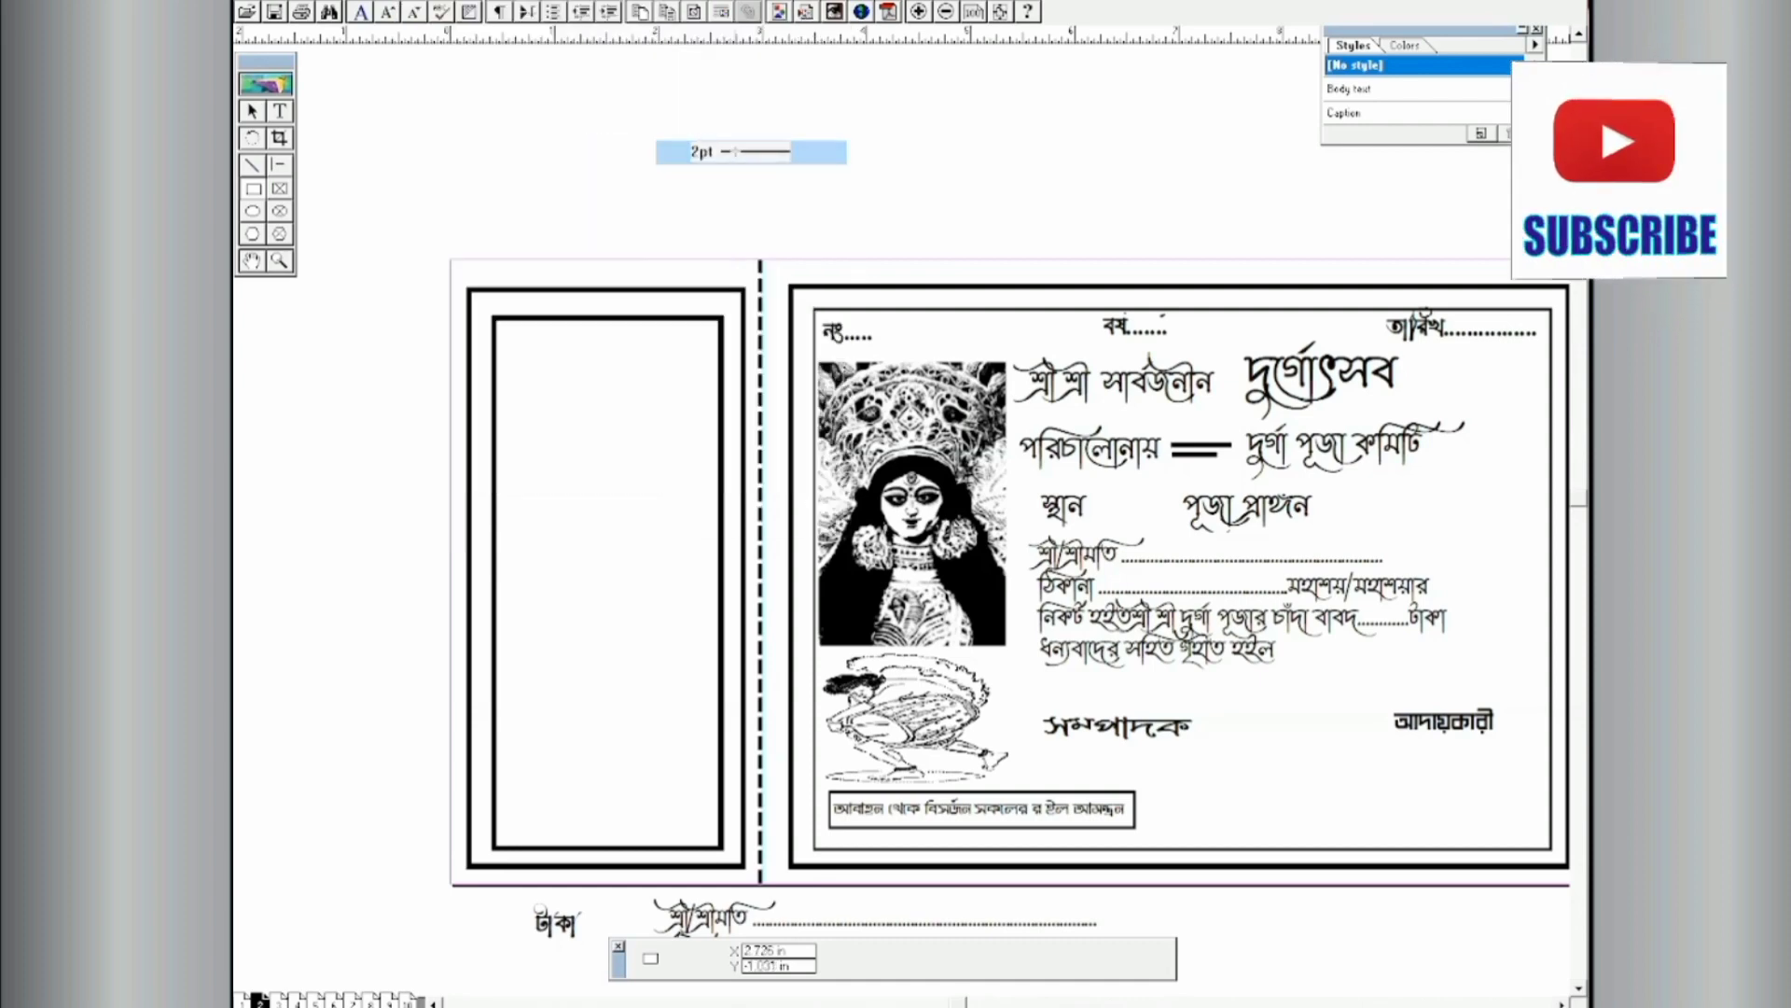
left_click(250, 110)
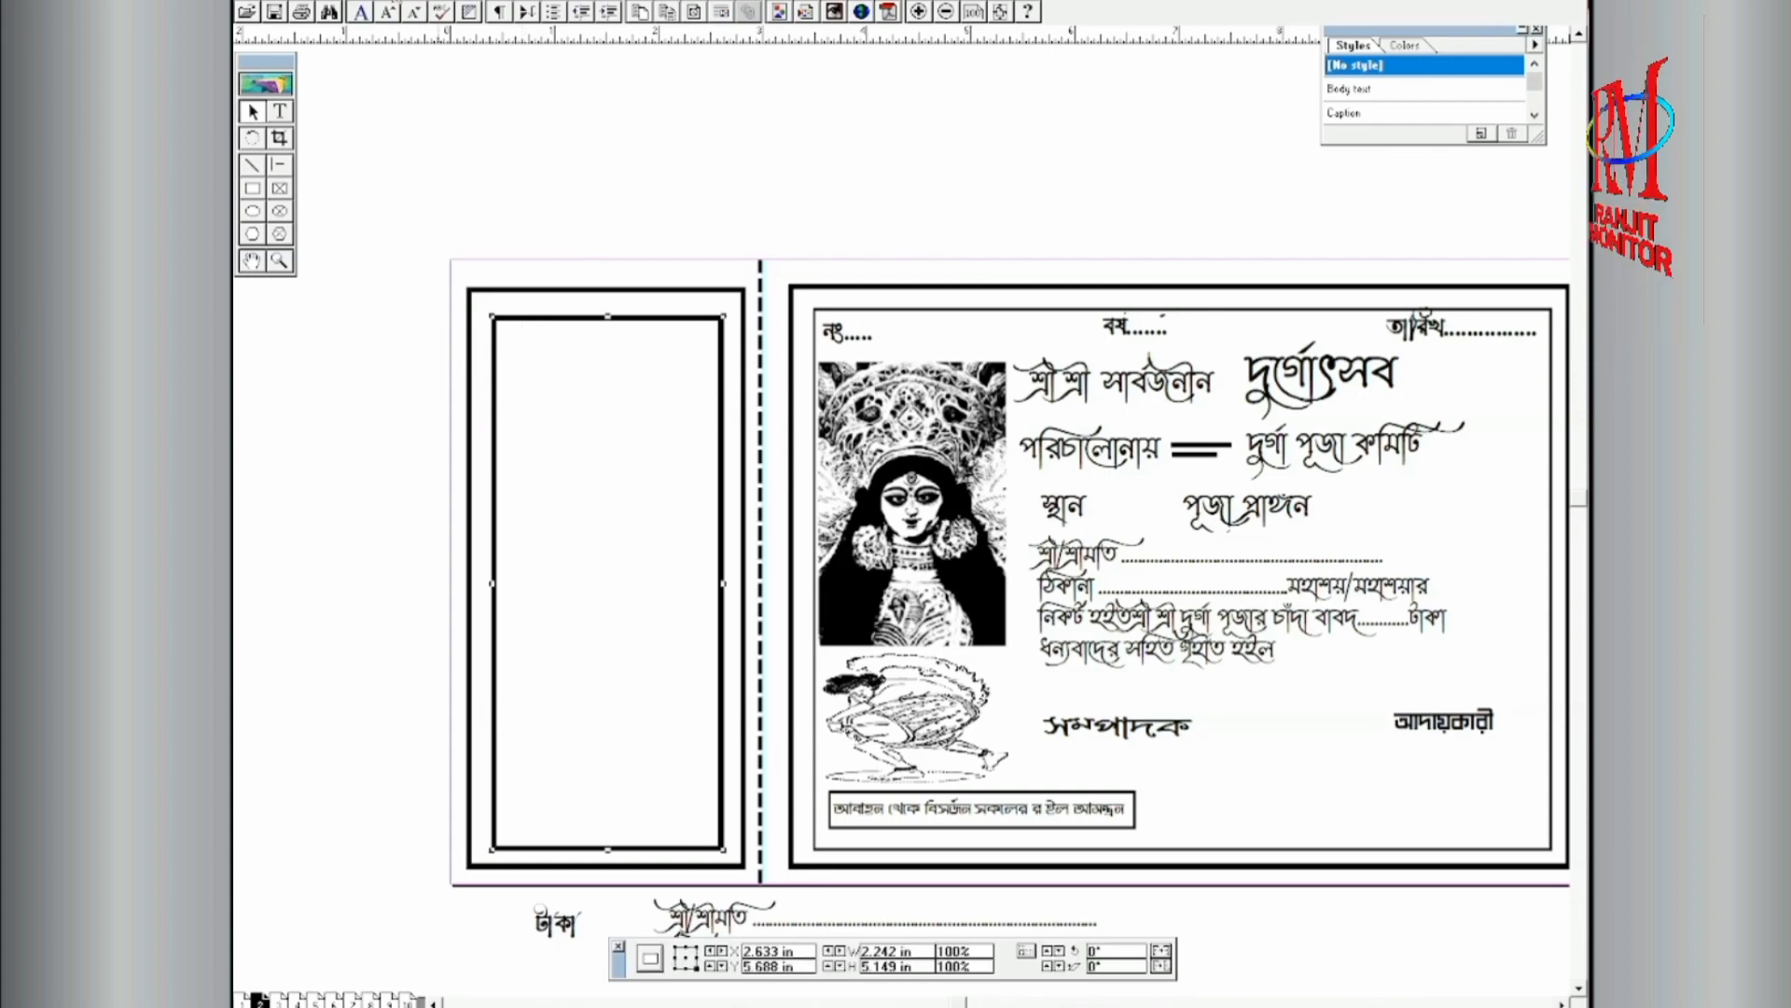
left_click(438, 2)
mouse_move(448, 37)
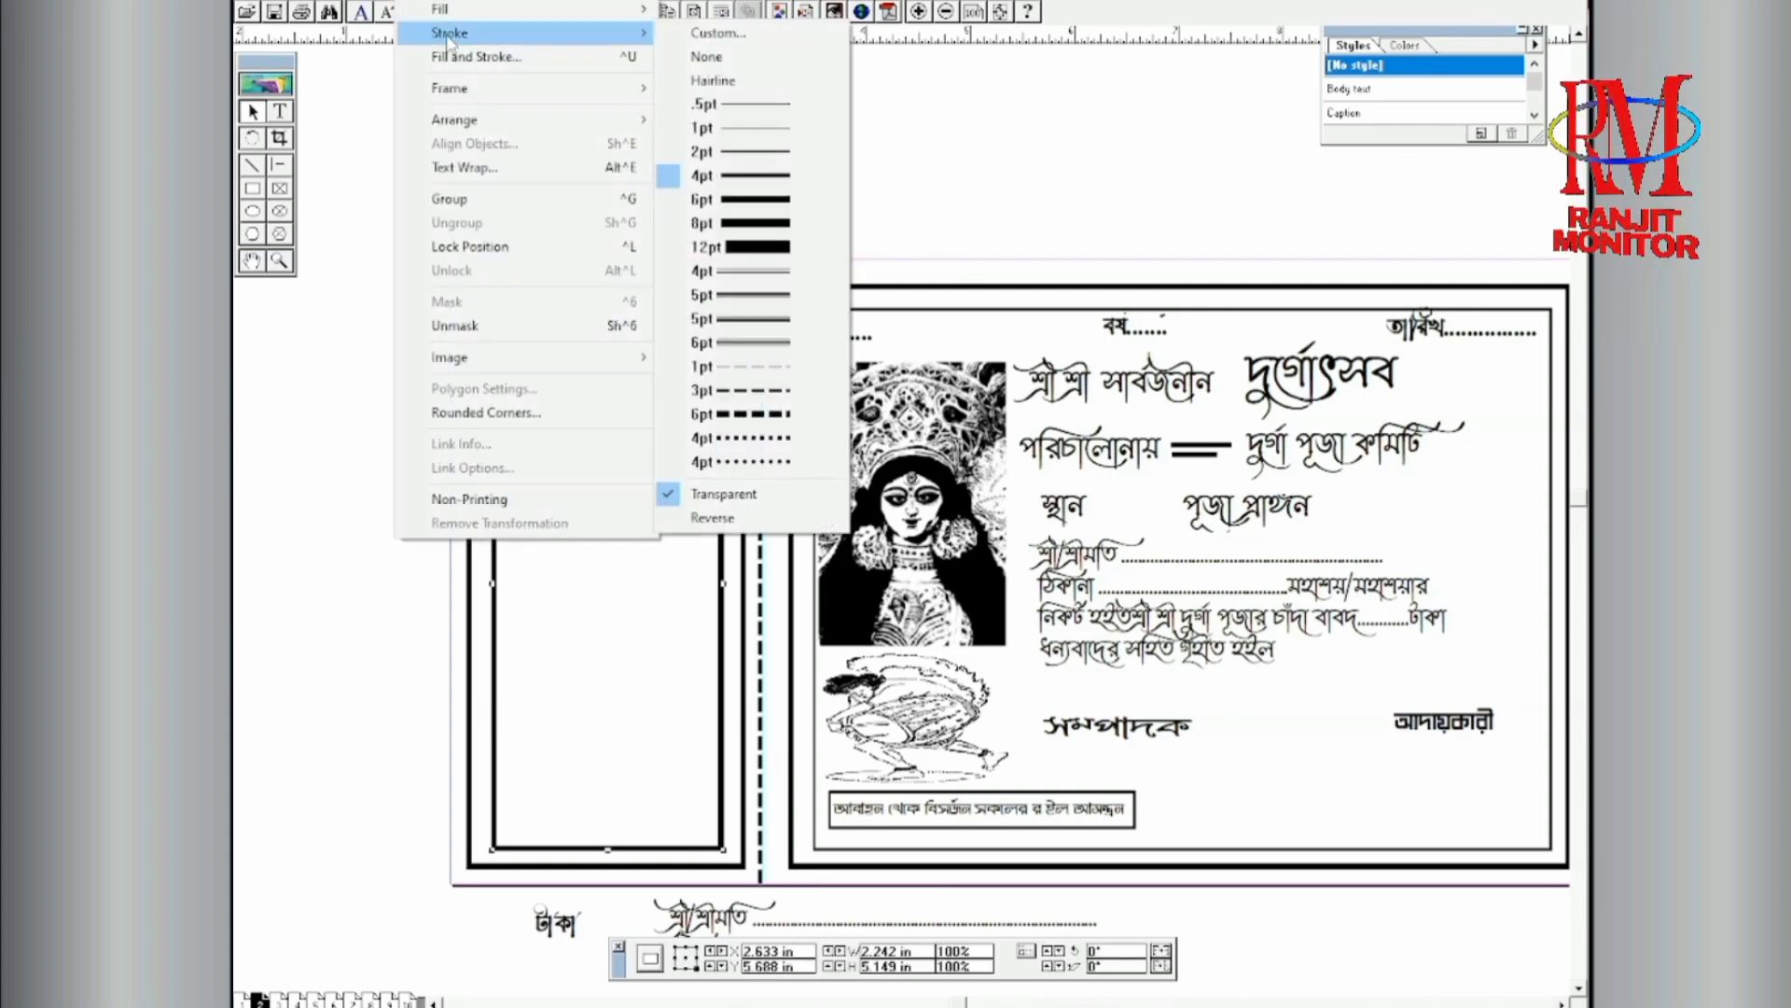
left_click(746, 154)
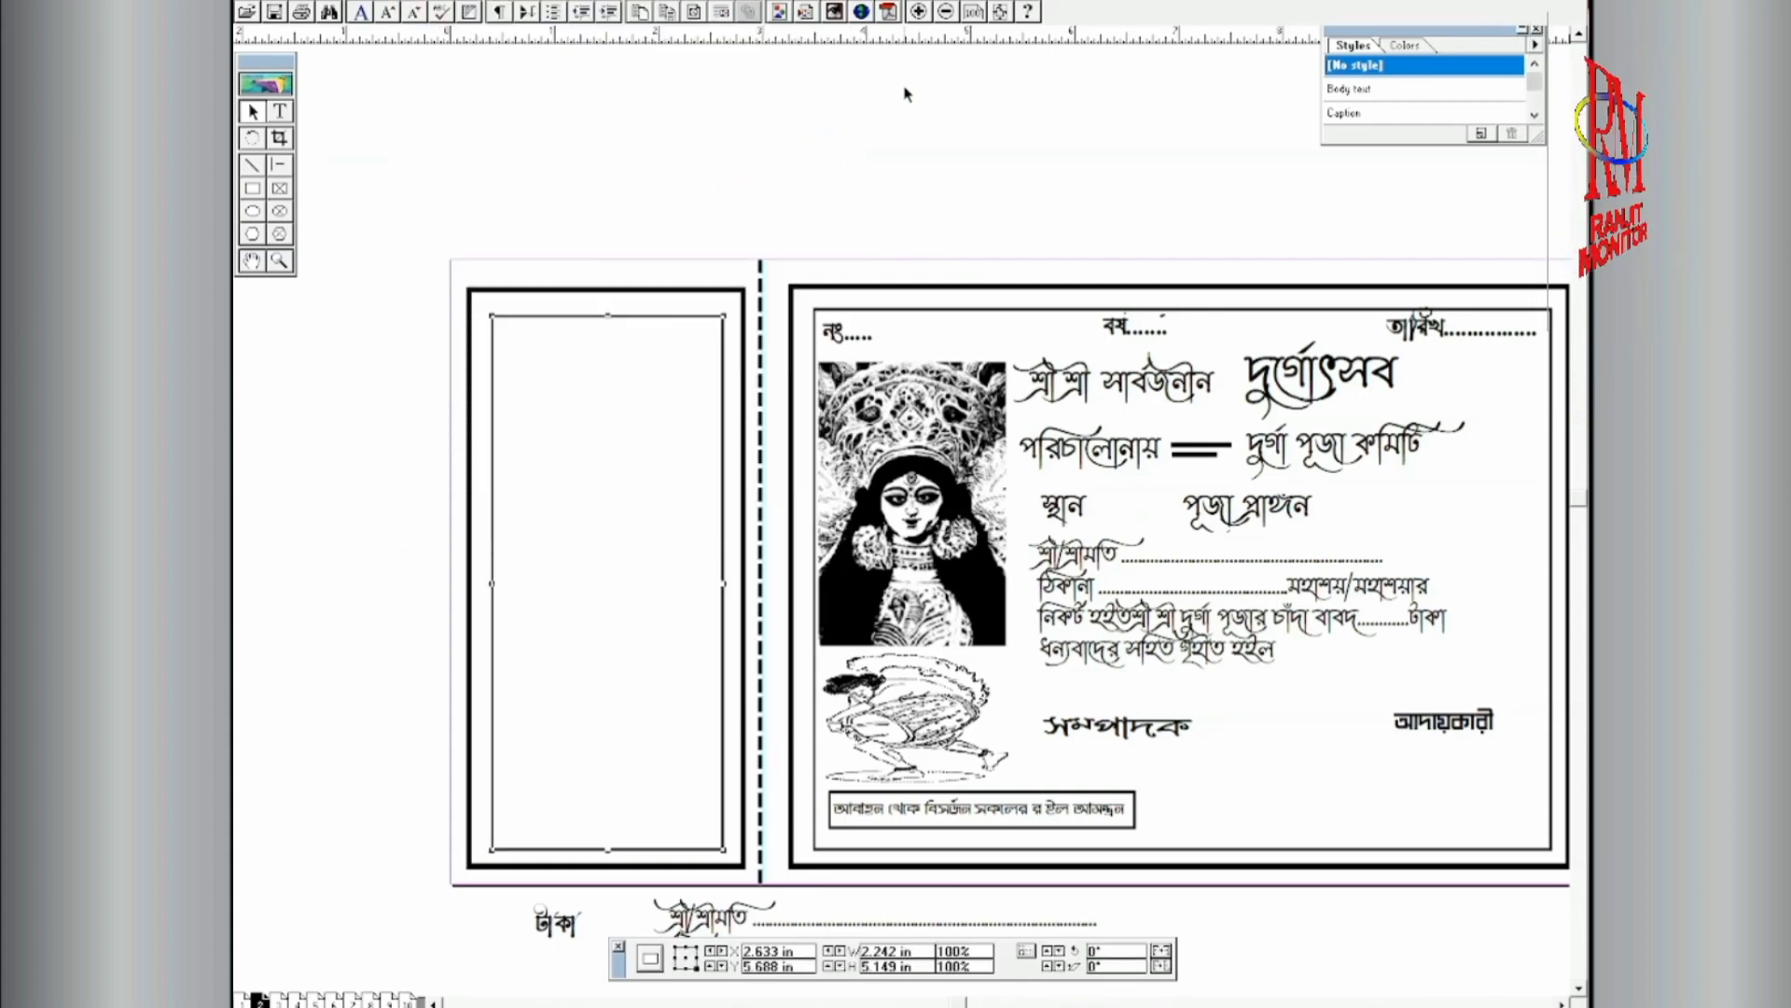
Step: Nudge the stub's inner rectangle slightly left and up to even its spacing within the outer border
key("Left")
key("Left")
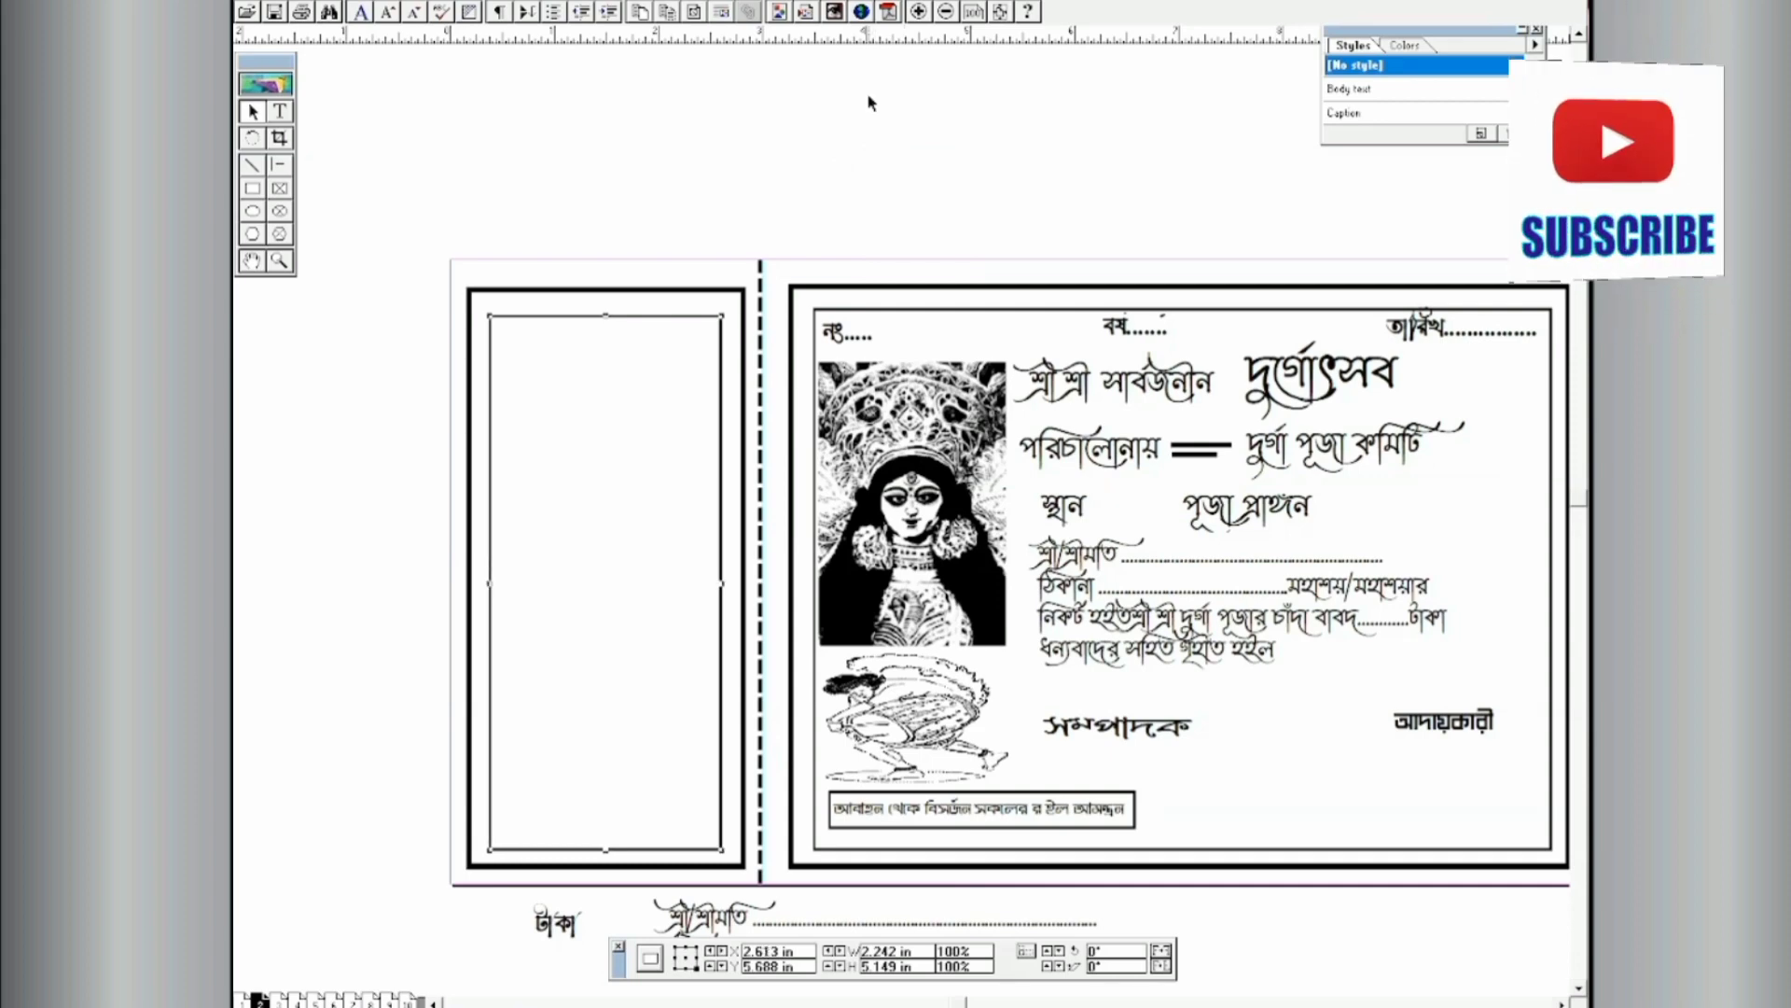
key("Up")
left_click(868, 102)
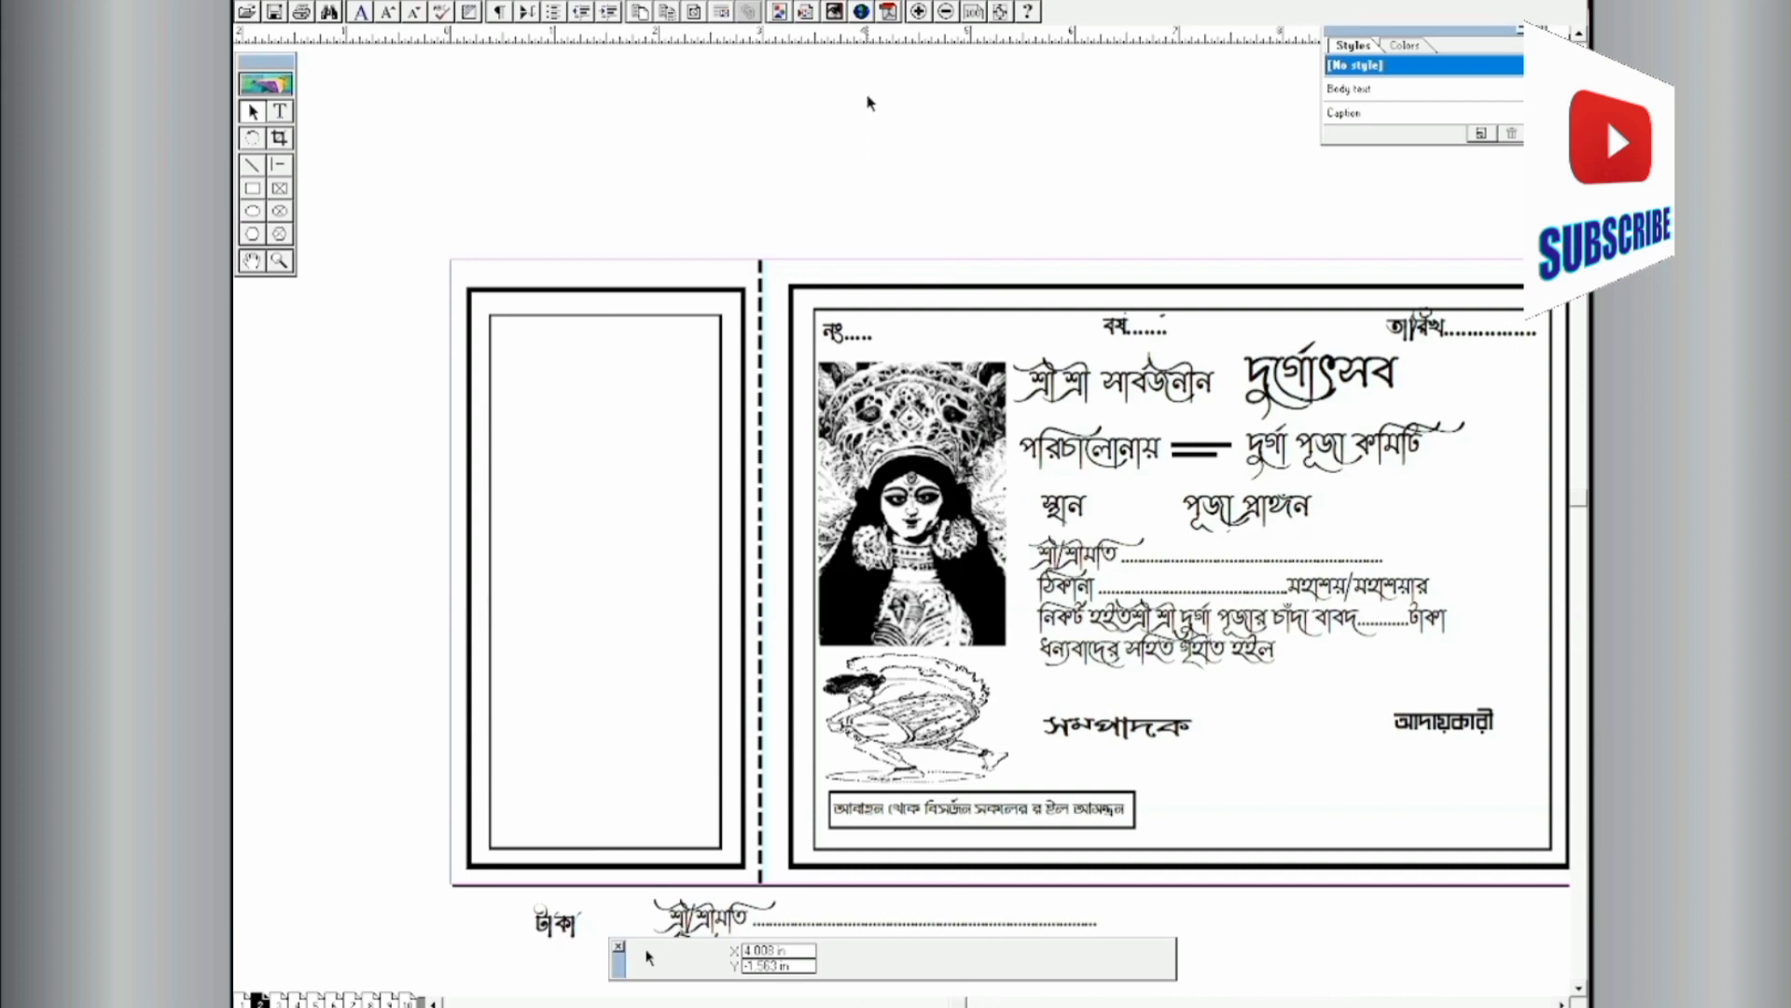
Step: Duplicate শ্রী শ্রী from the heading, rotate the copy 90° and place it in the stub's lower left corner
left_click(252, 261)
left_click_drag(779, 274, 760, 114)
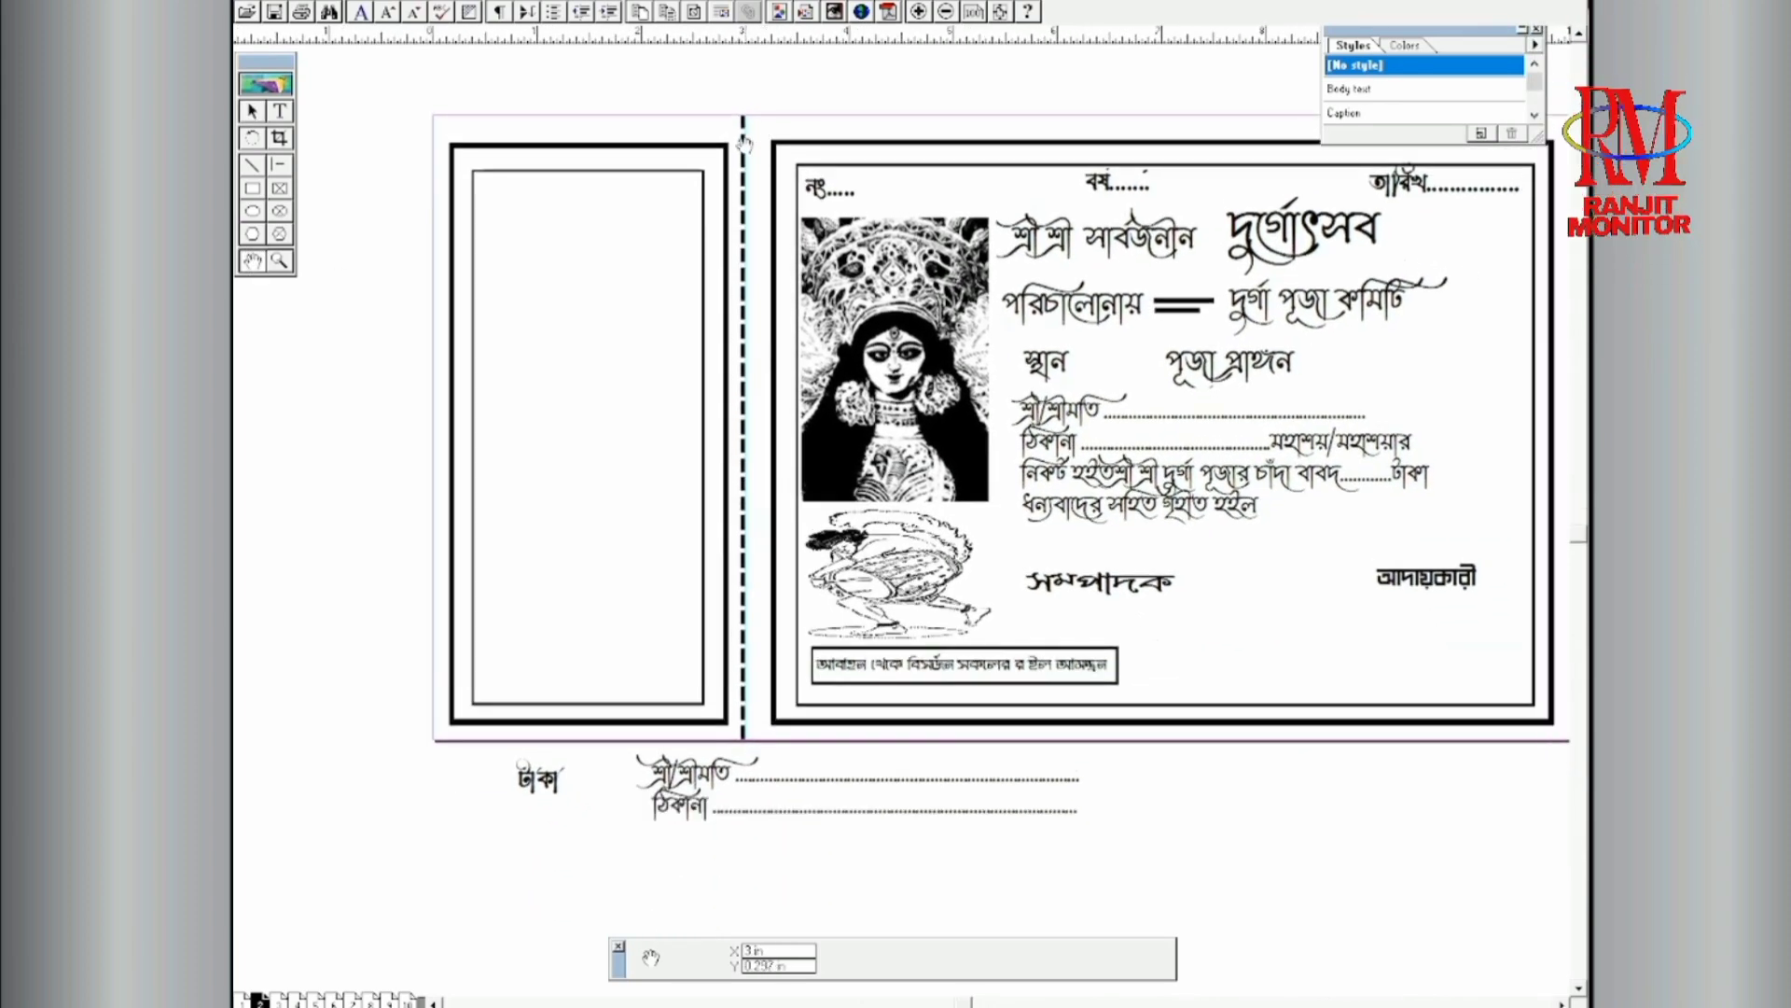
left_click(253, 110)
left_click(1043, 250)
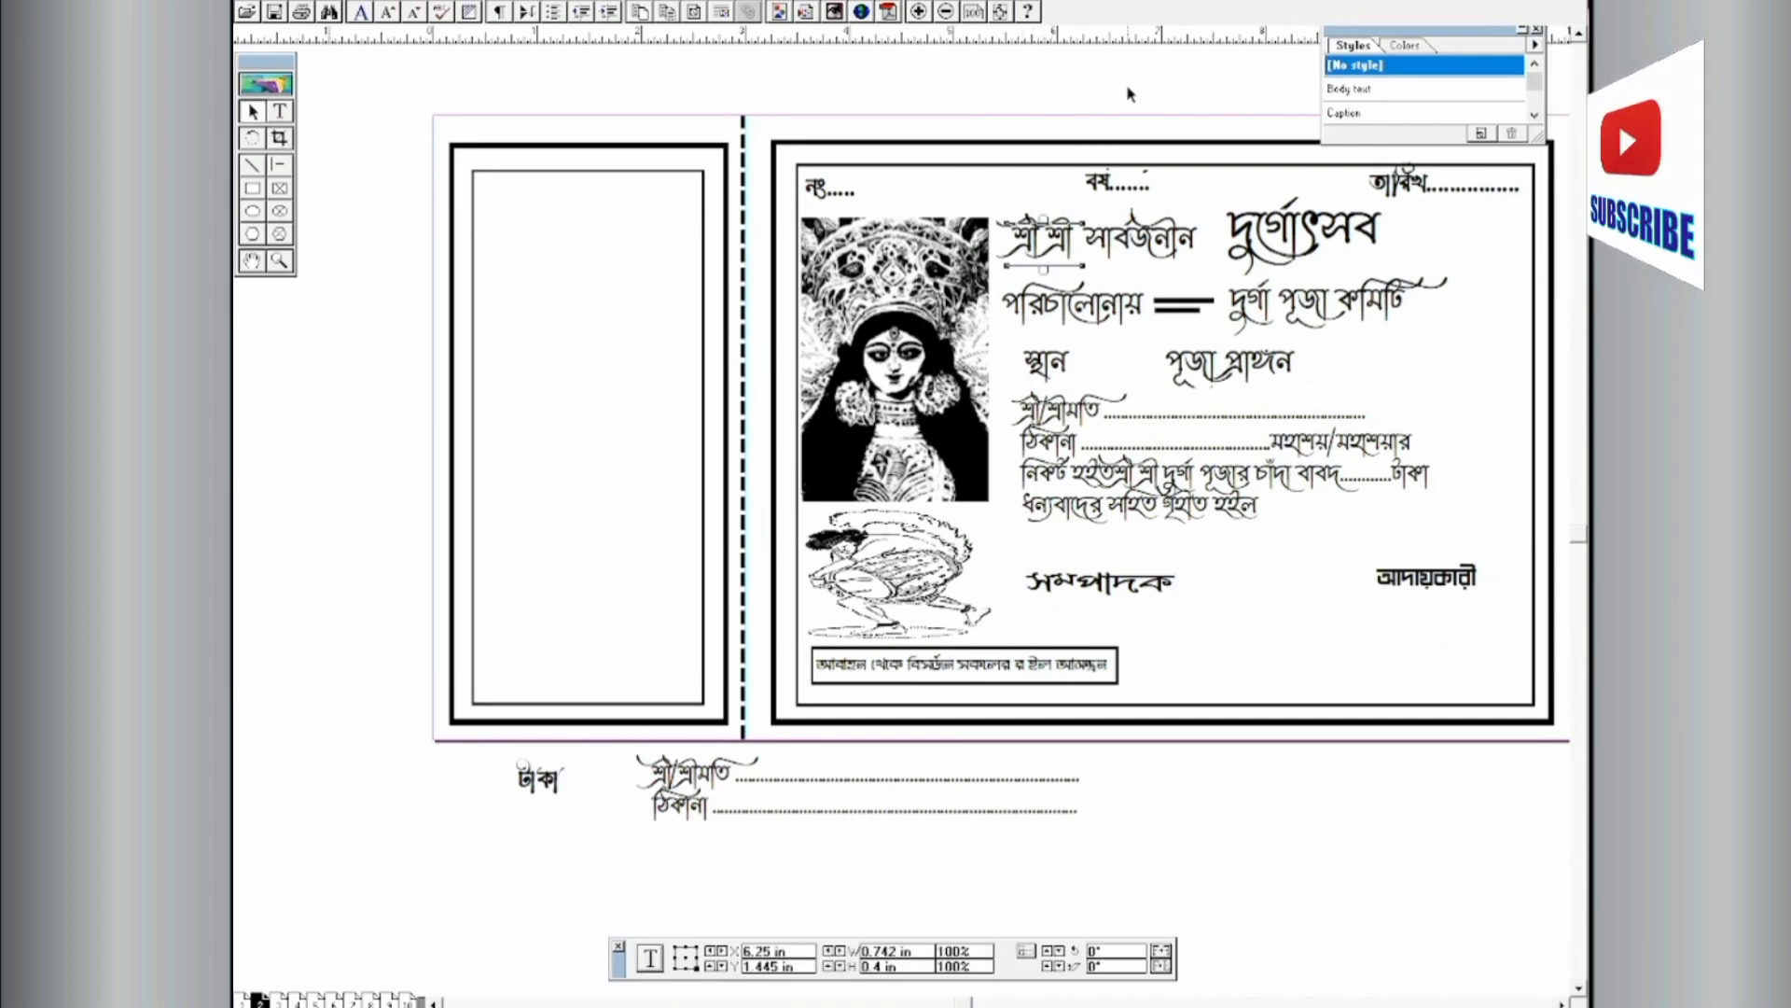
left_click_drag(1043, 250, 1048, 255)
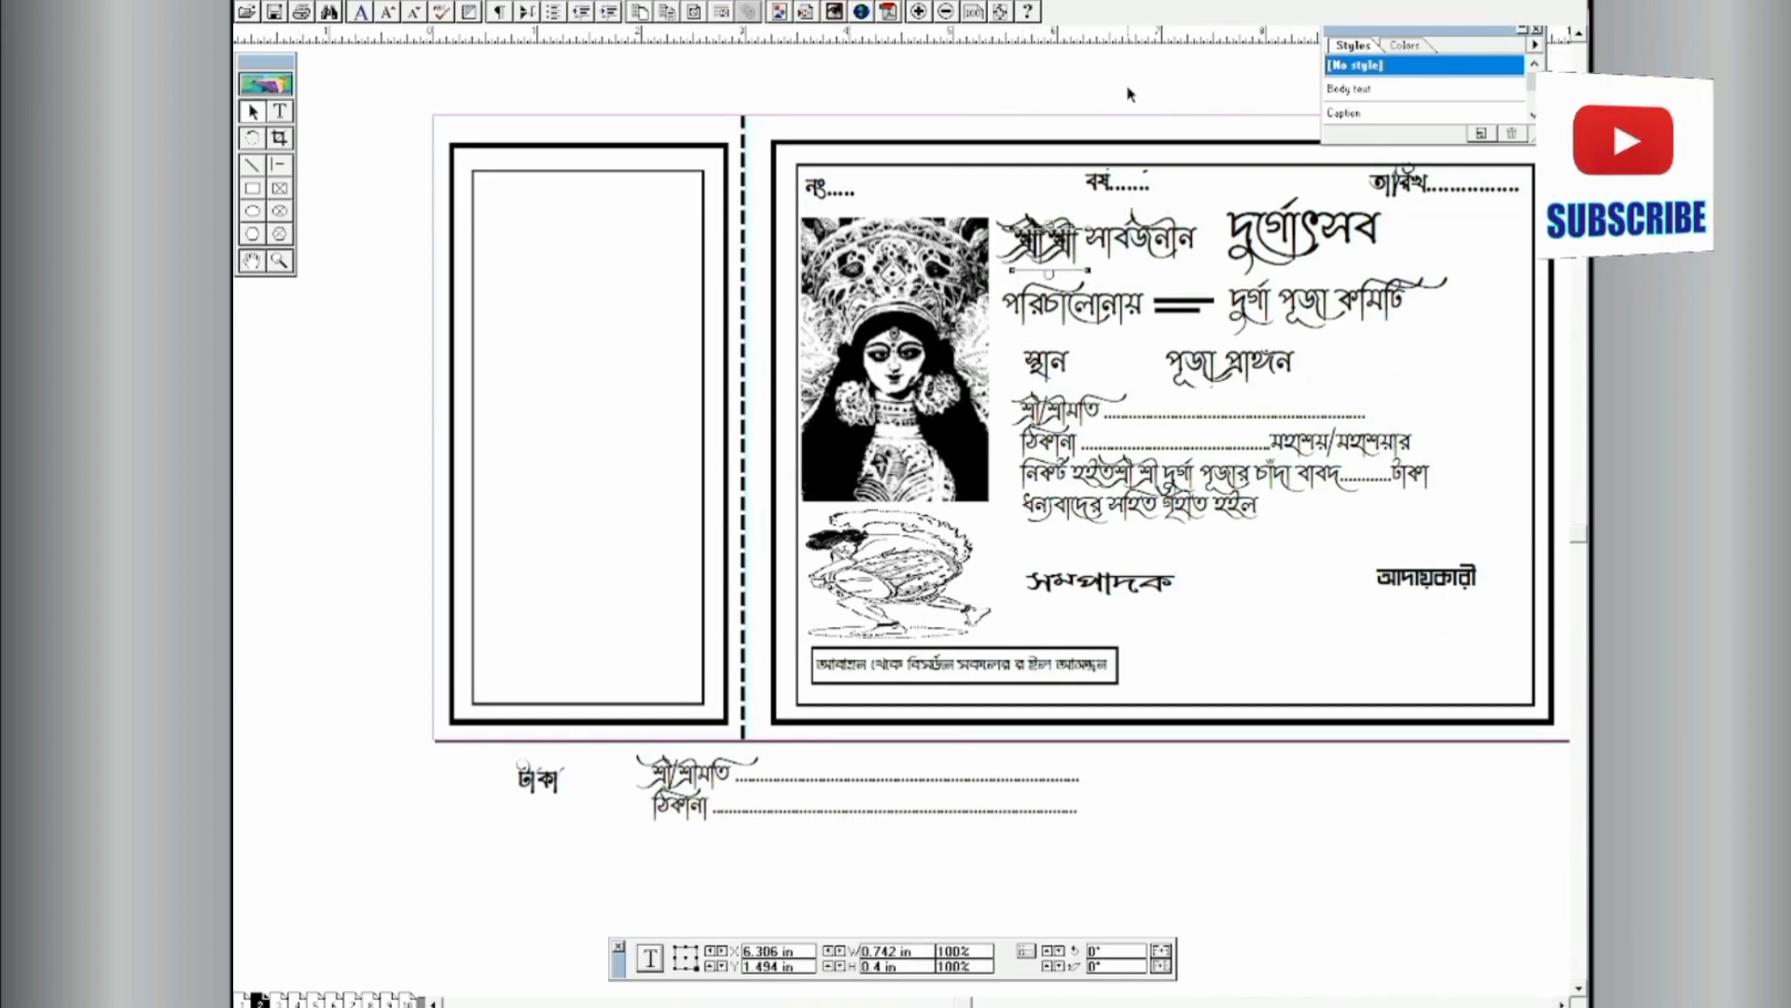
double_click(1098, 951)
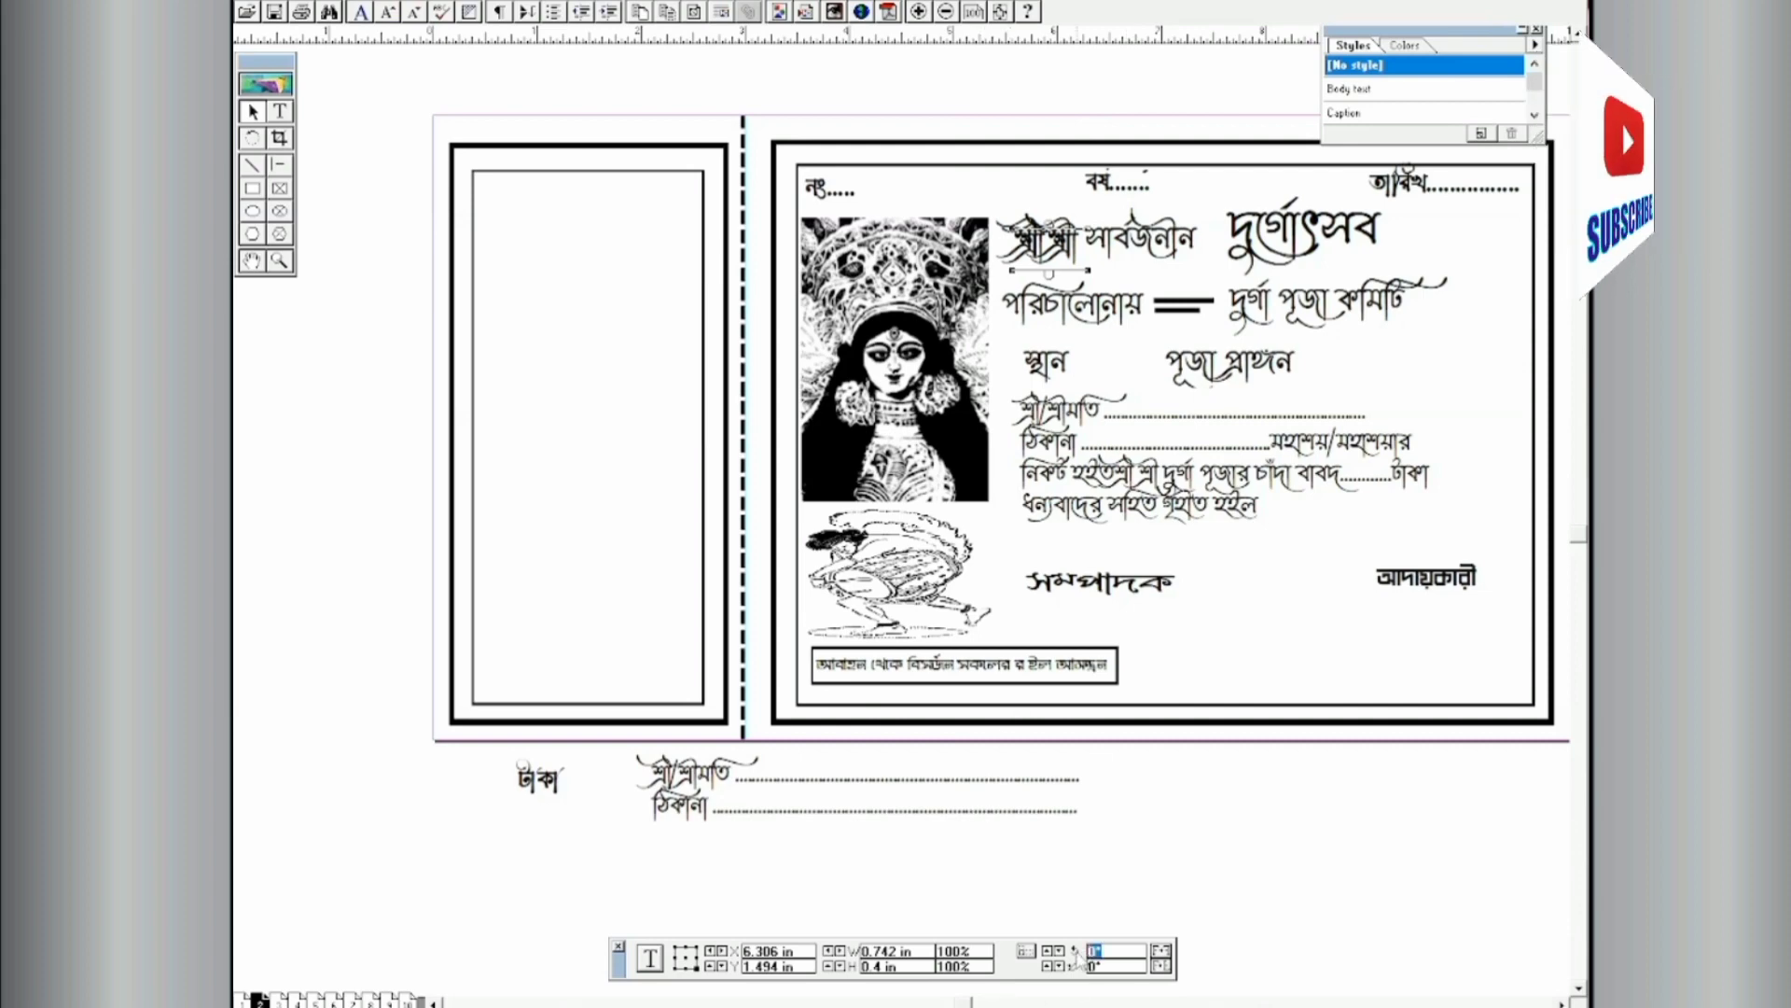
type("9")
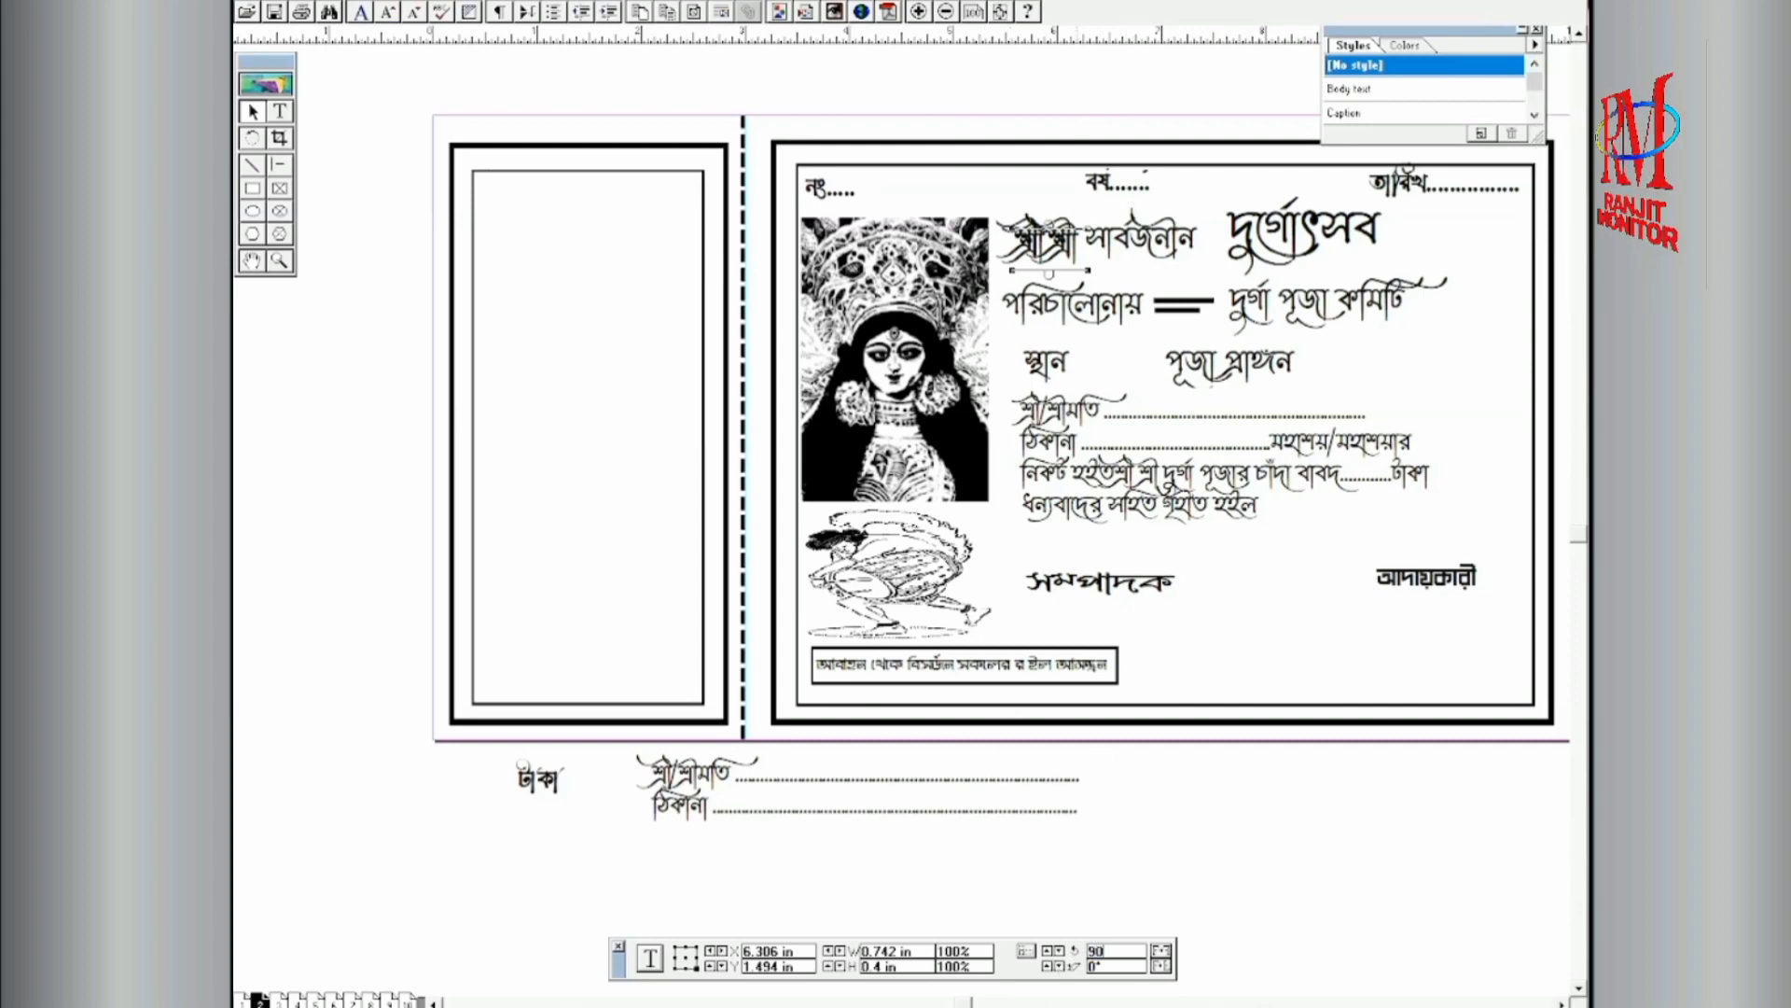
key("Return")
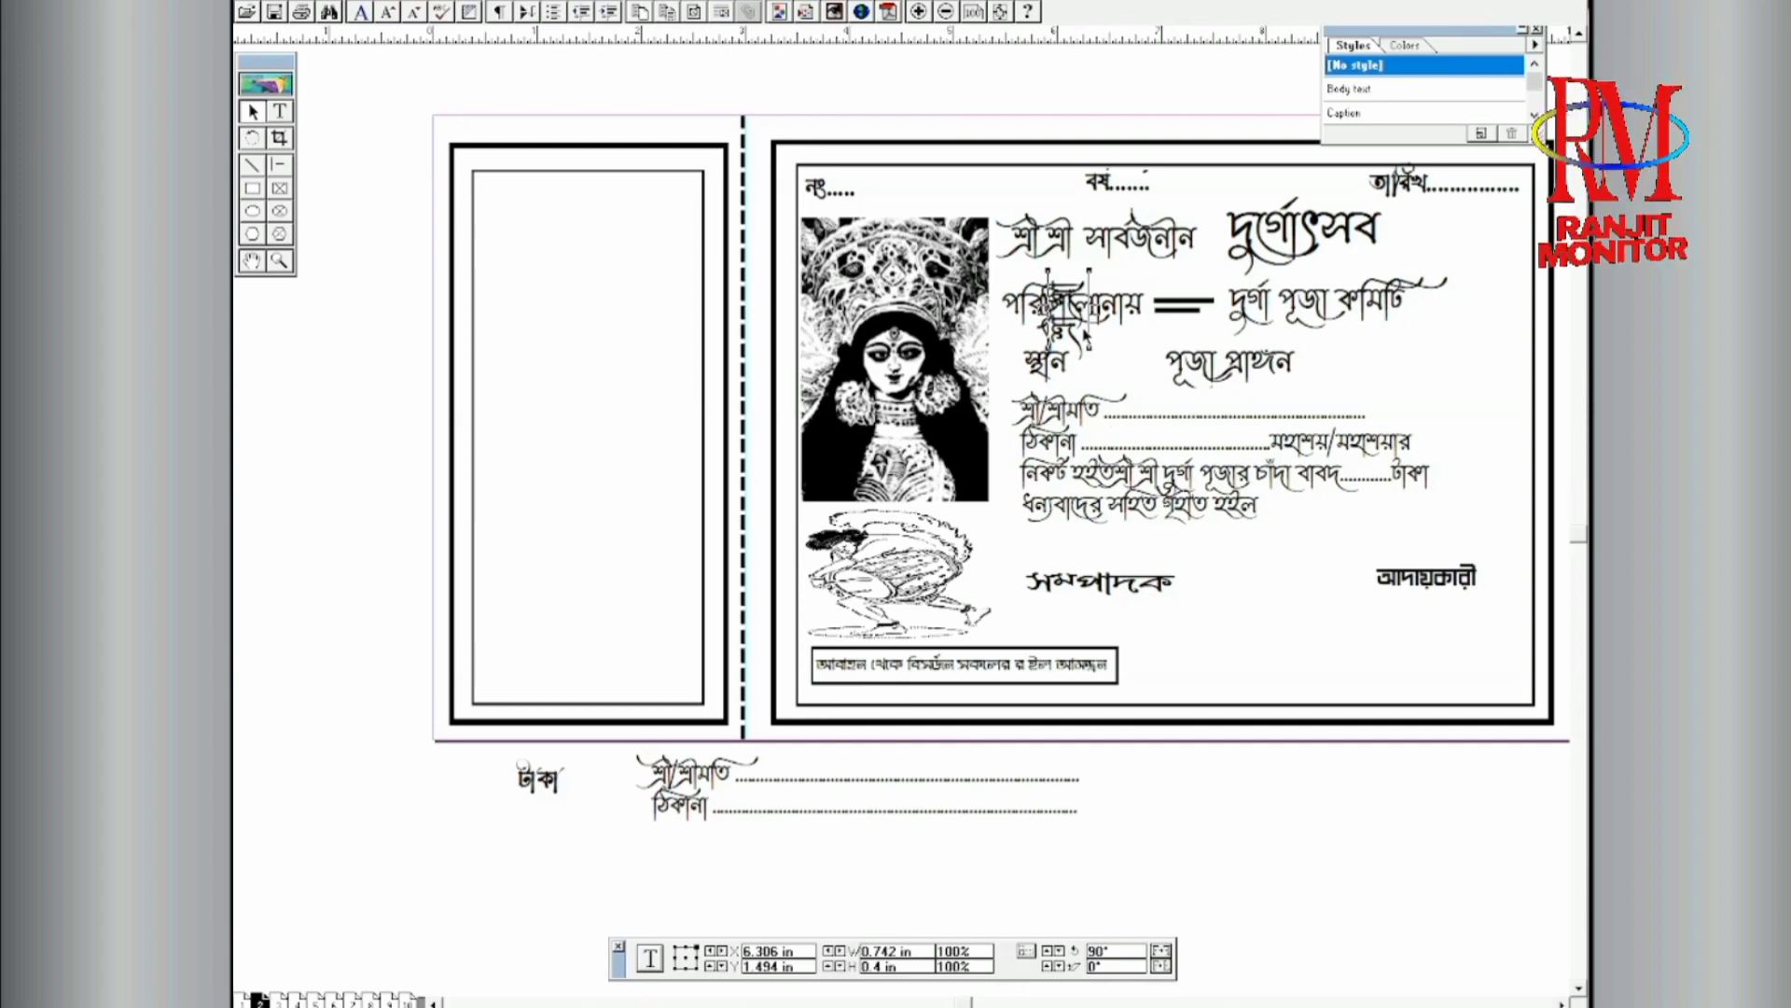
left_click_drag(1085, 335, 514, 670)
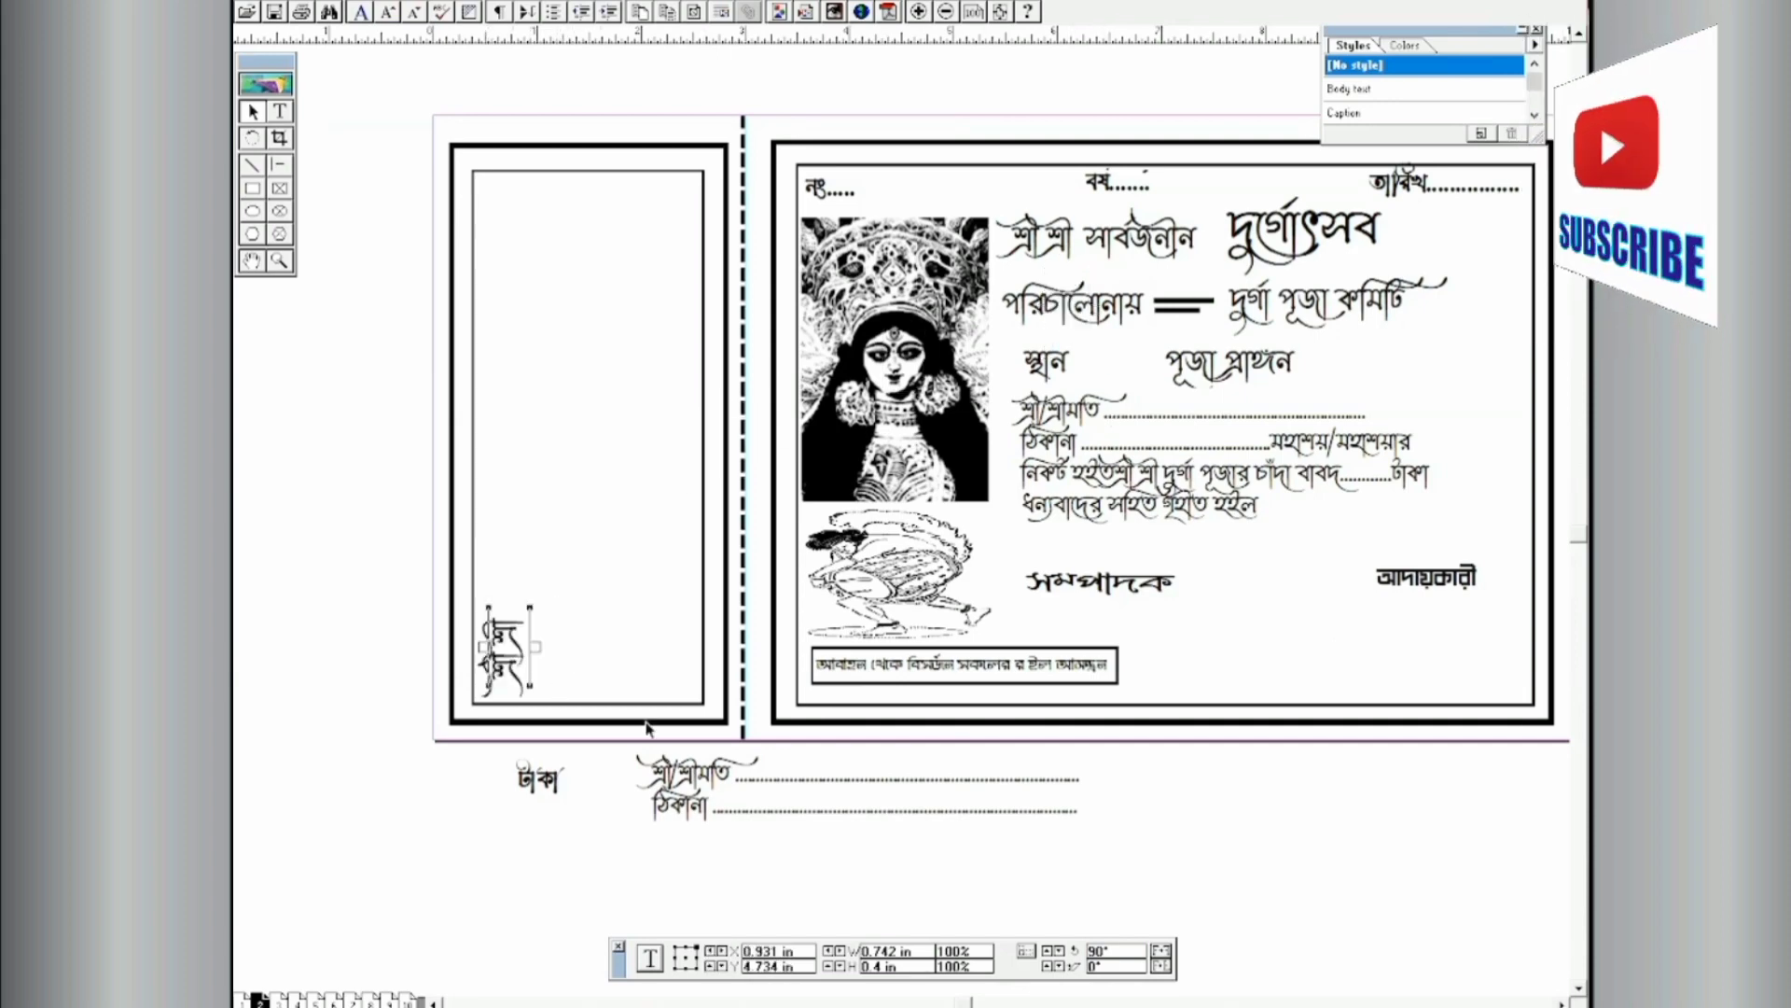
Step: Duplicate সার্বজনীন from the heading, rotate the copy 90° and place it above the vertical শ্রী শ্রী in the stub
left_click(1145, 222)
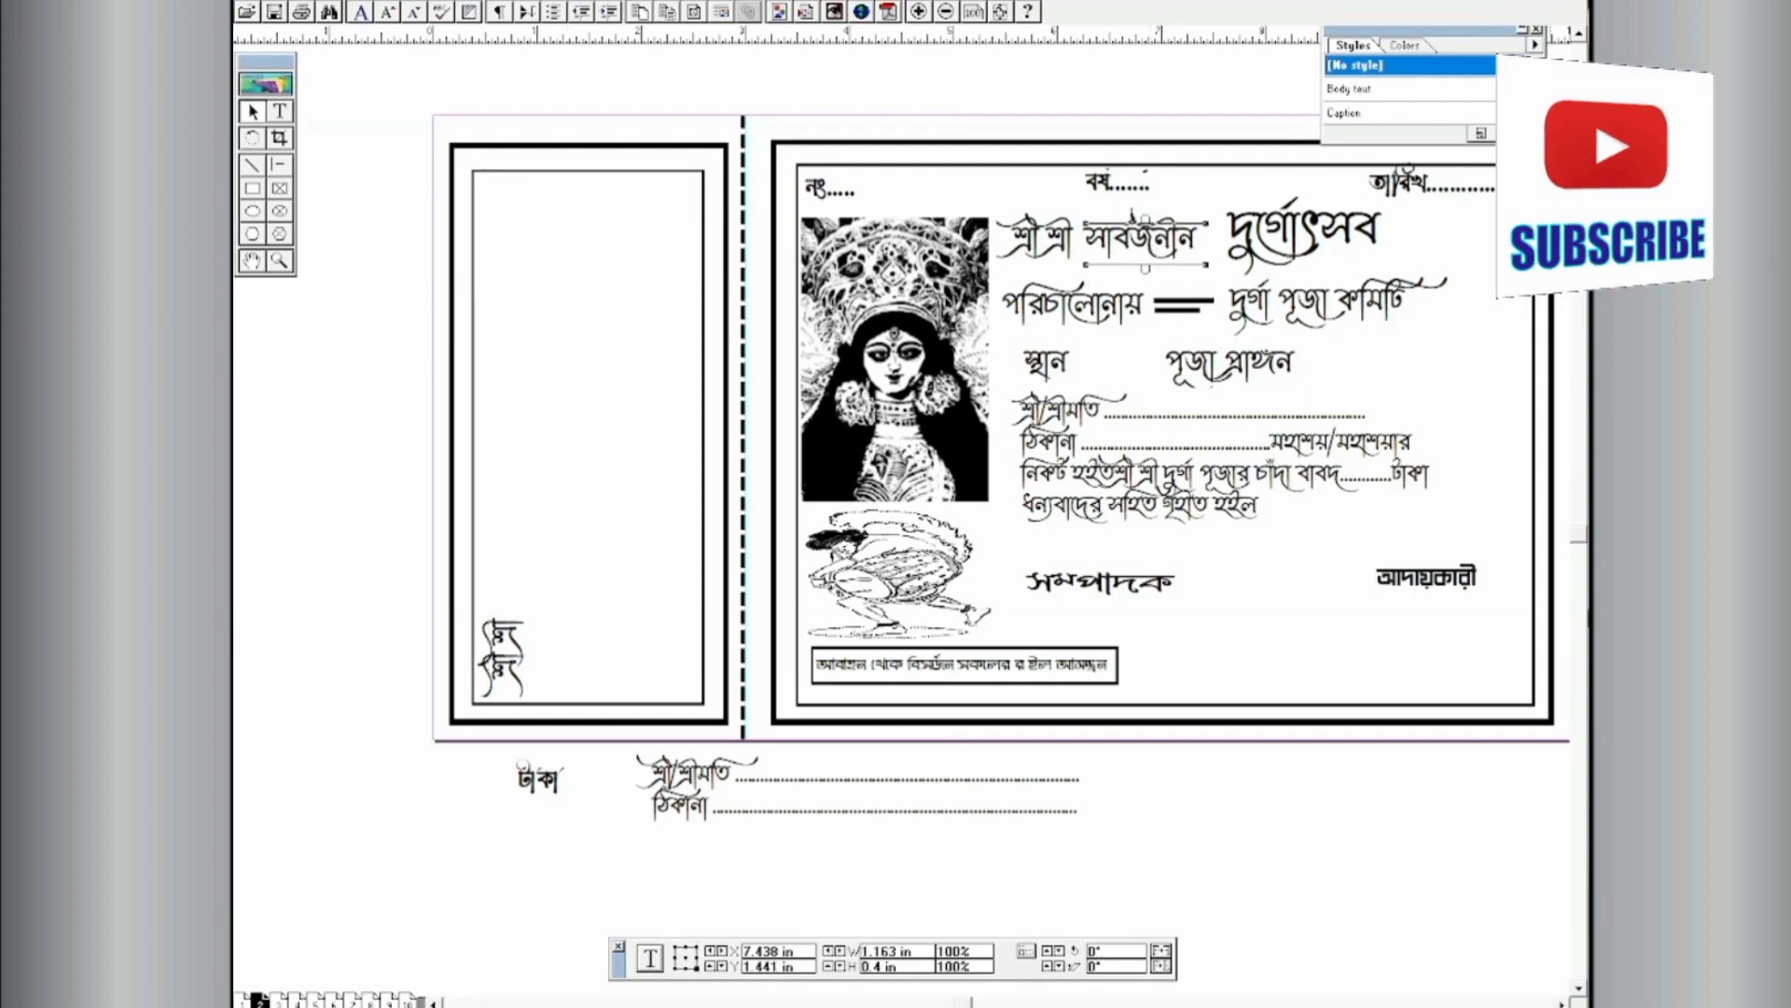
left_click_drag(1144, 222, 1149, 228)
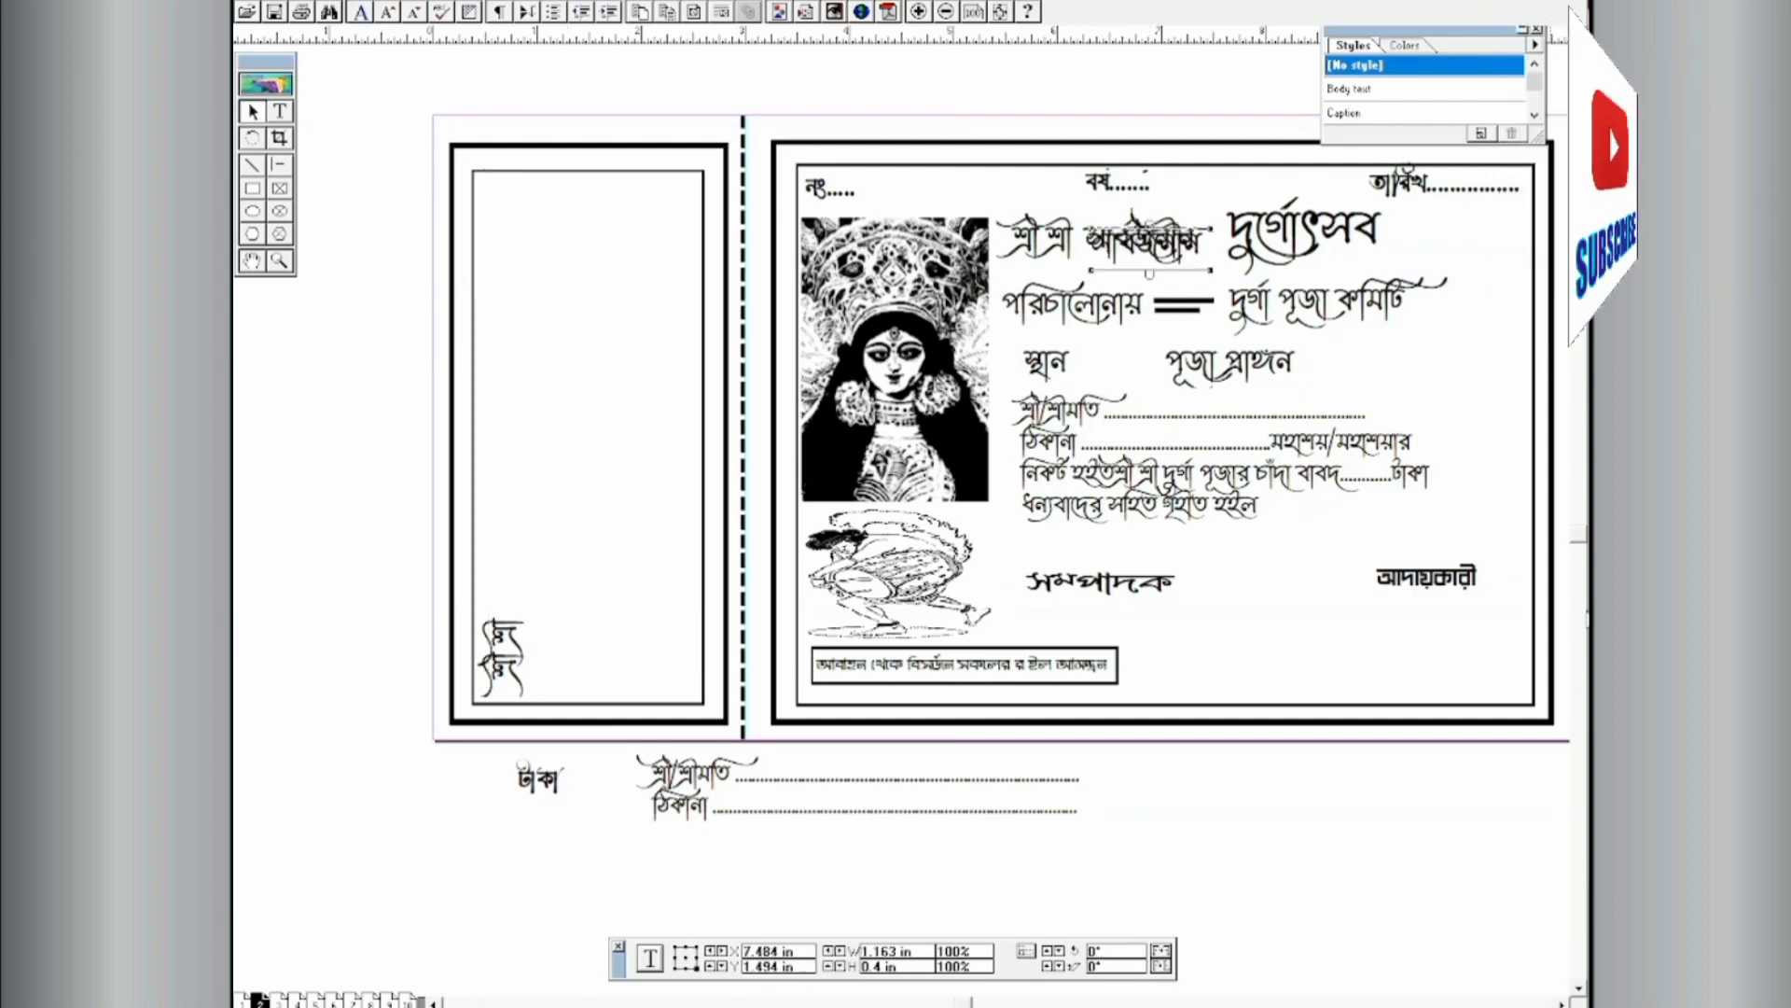
double_click(1096, 951)
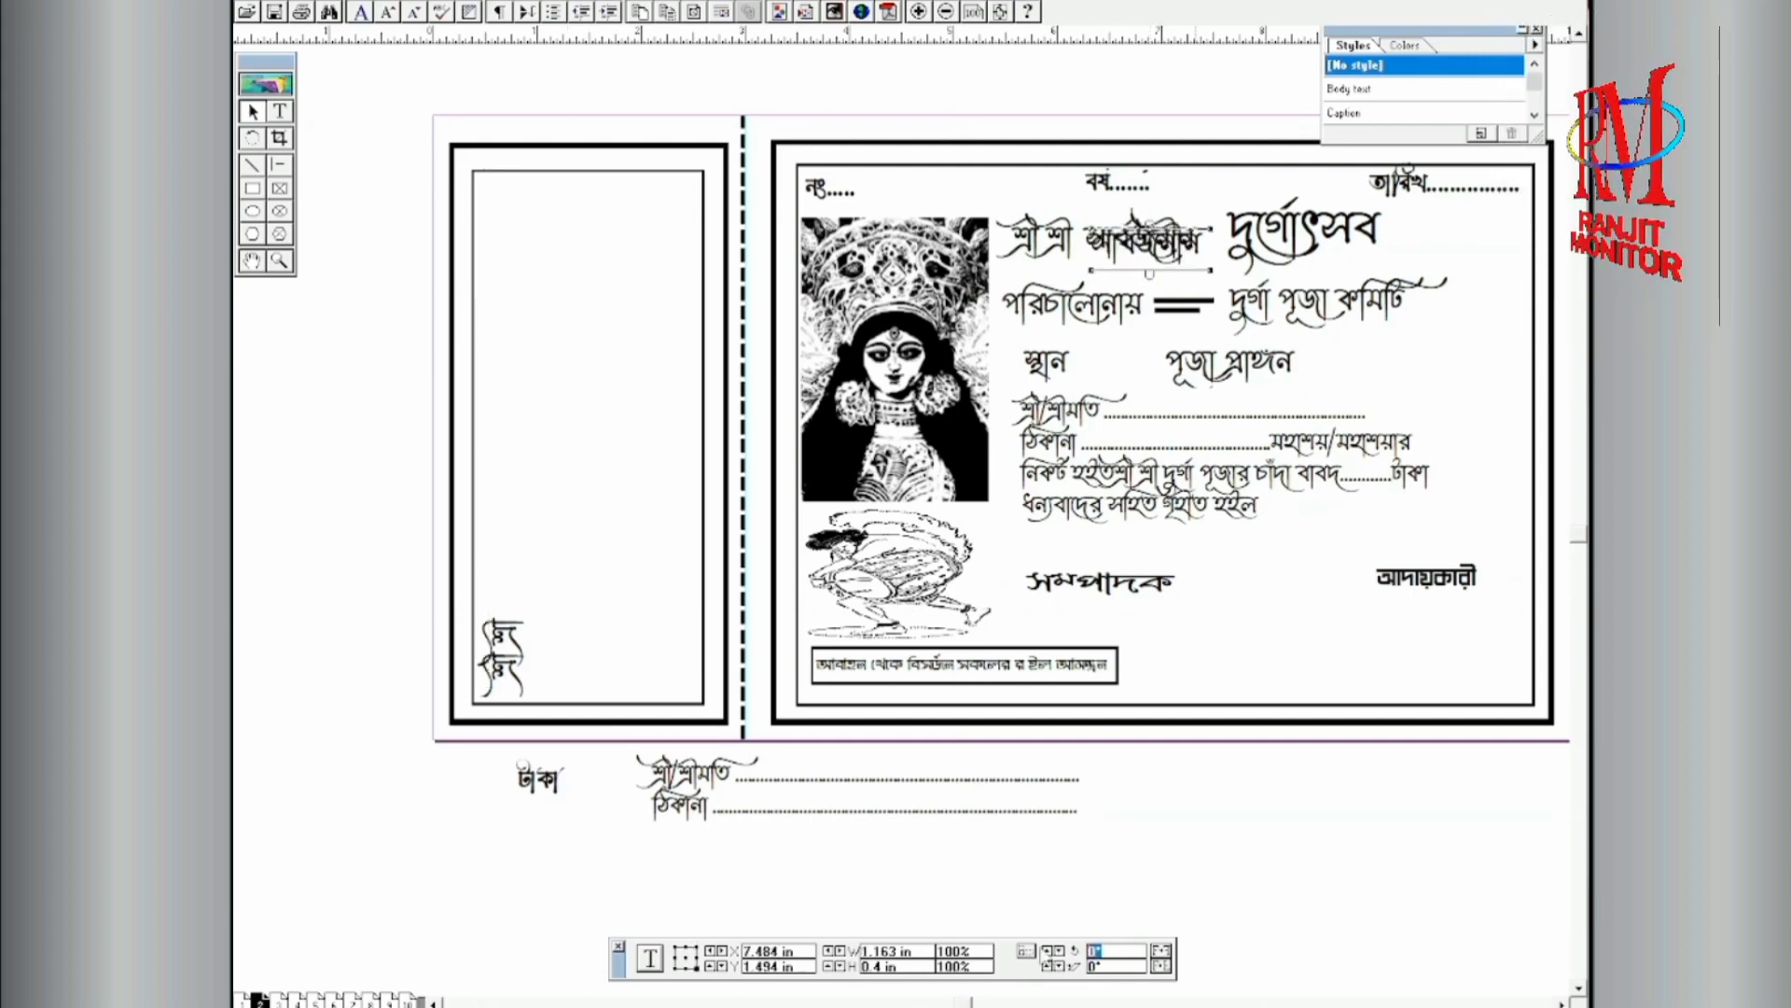
type("90")
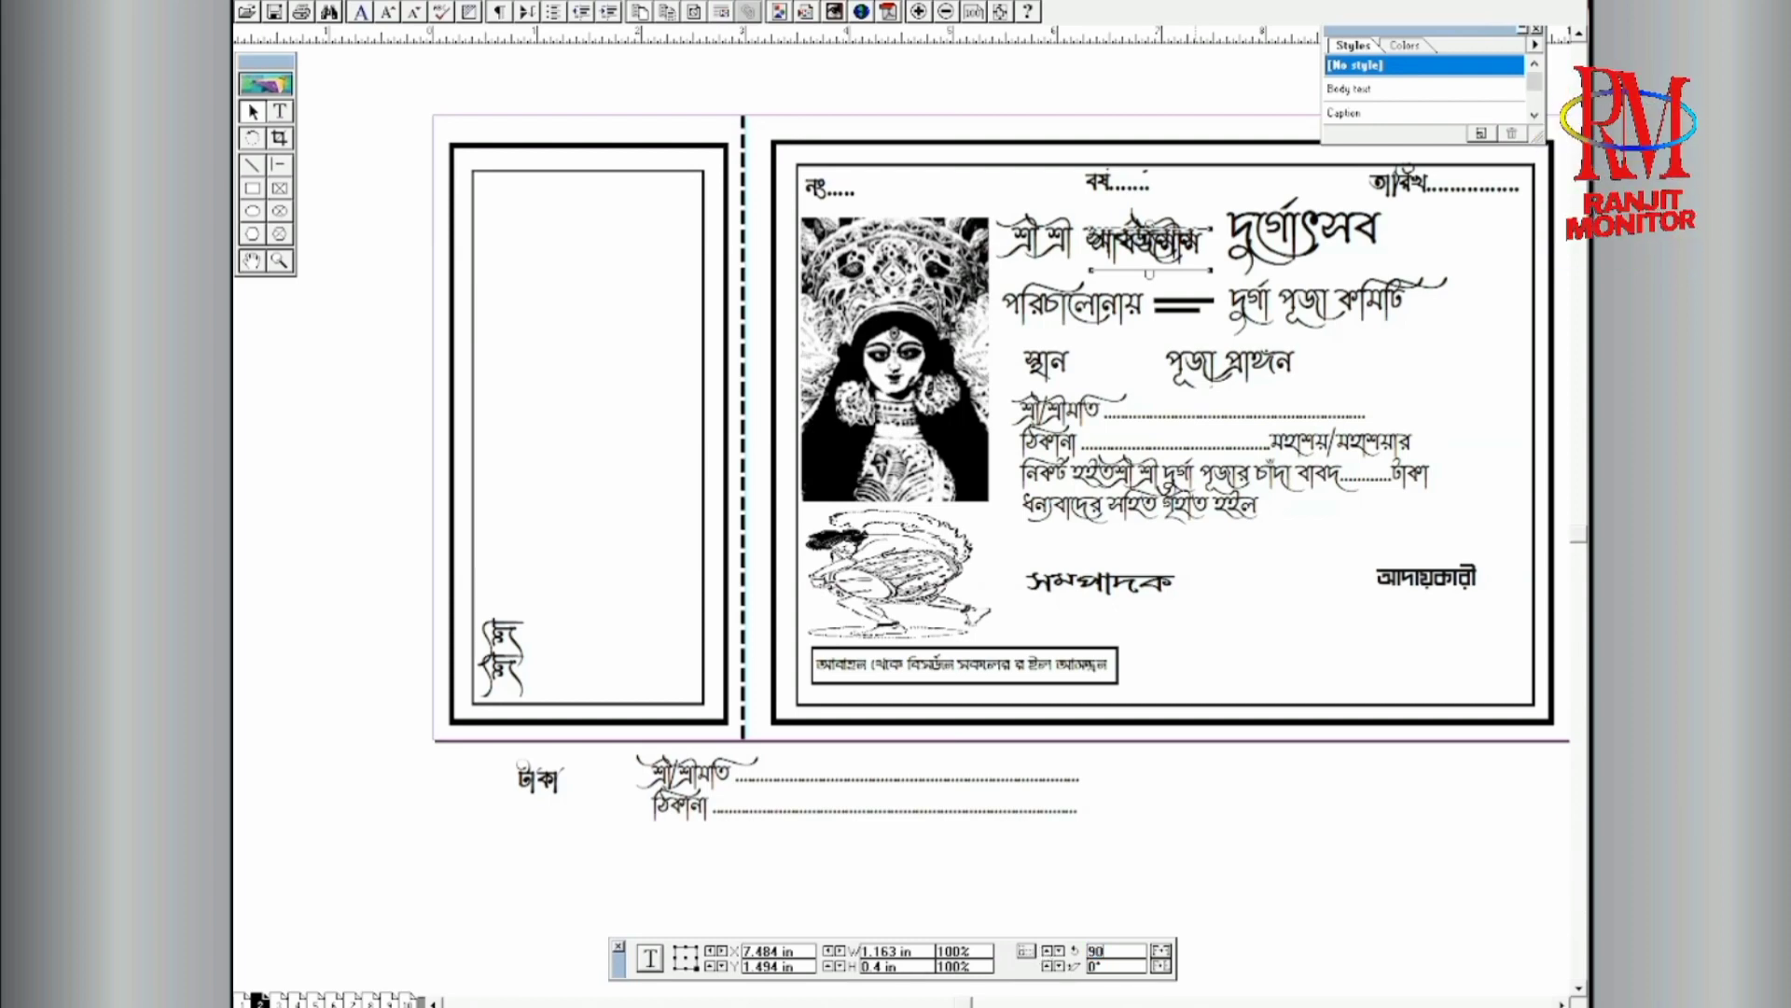
key("Return")
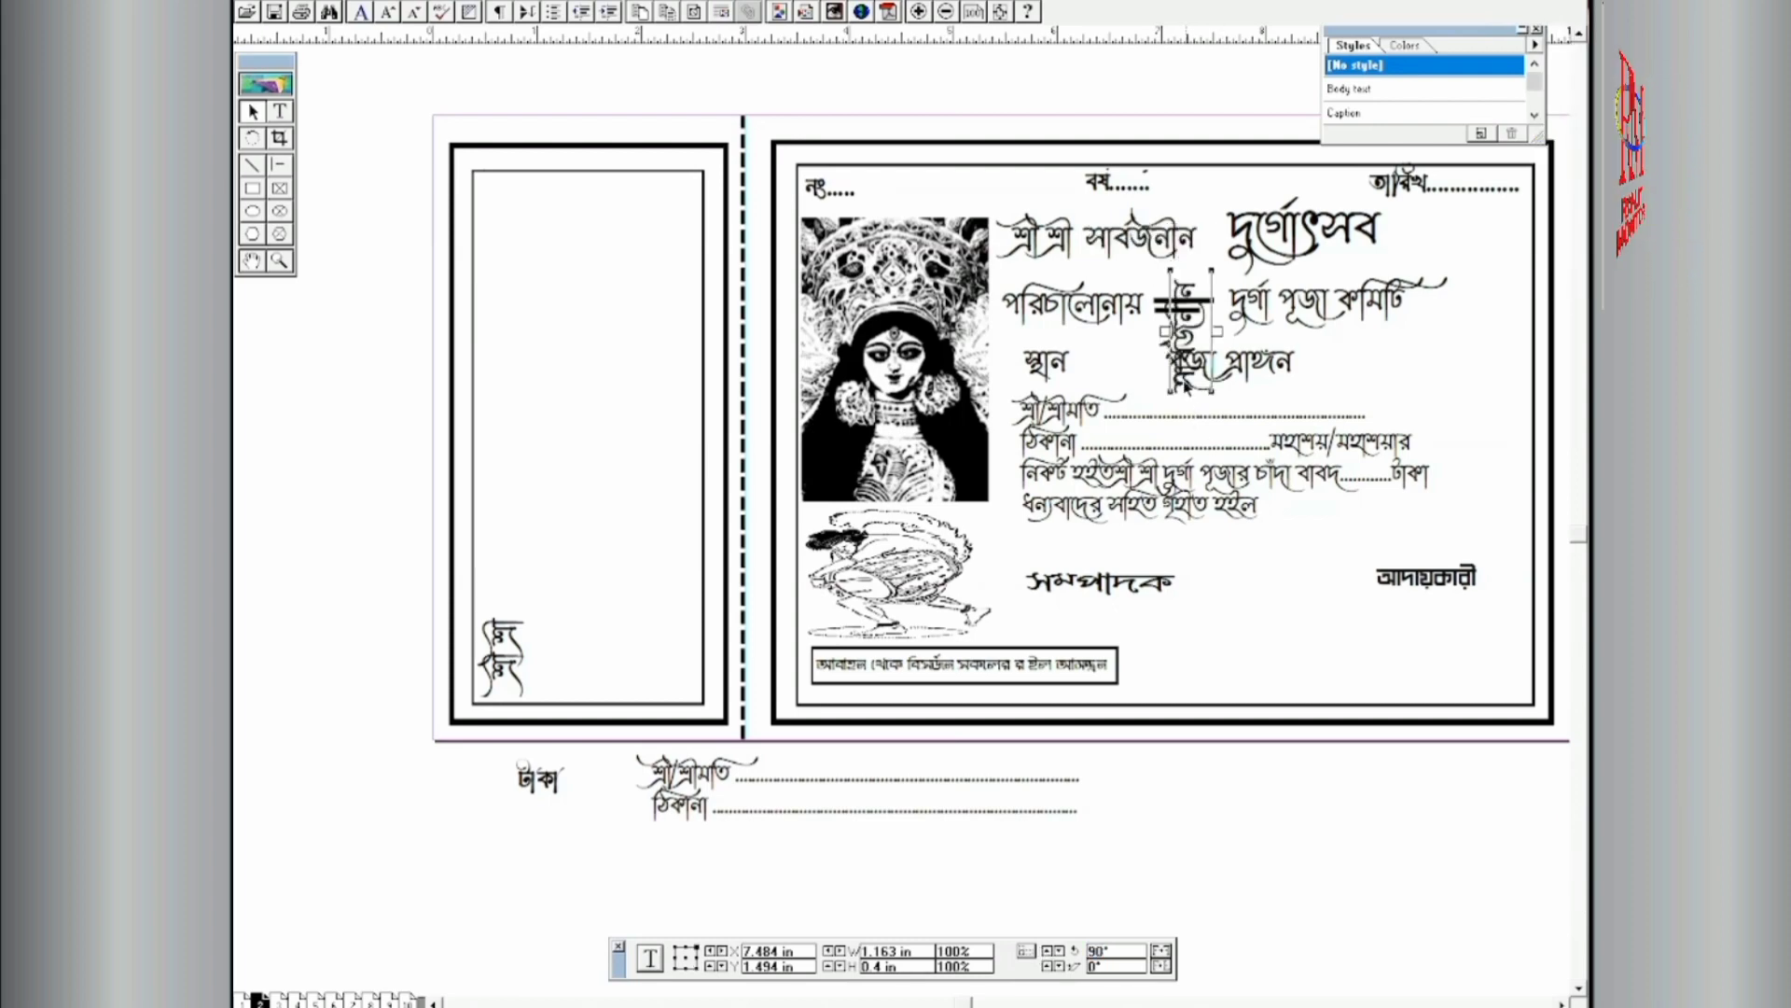
left_click_drag(1184, 385, 521, 560)
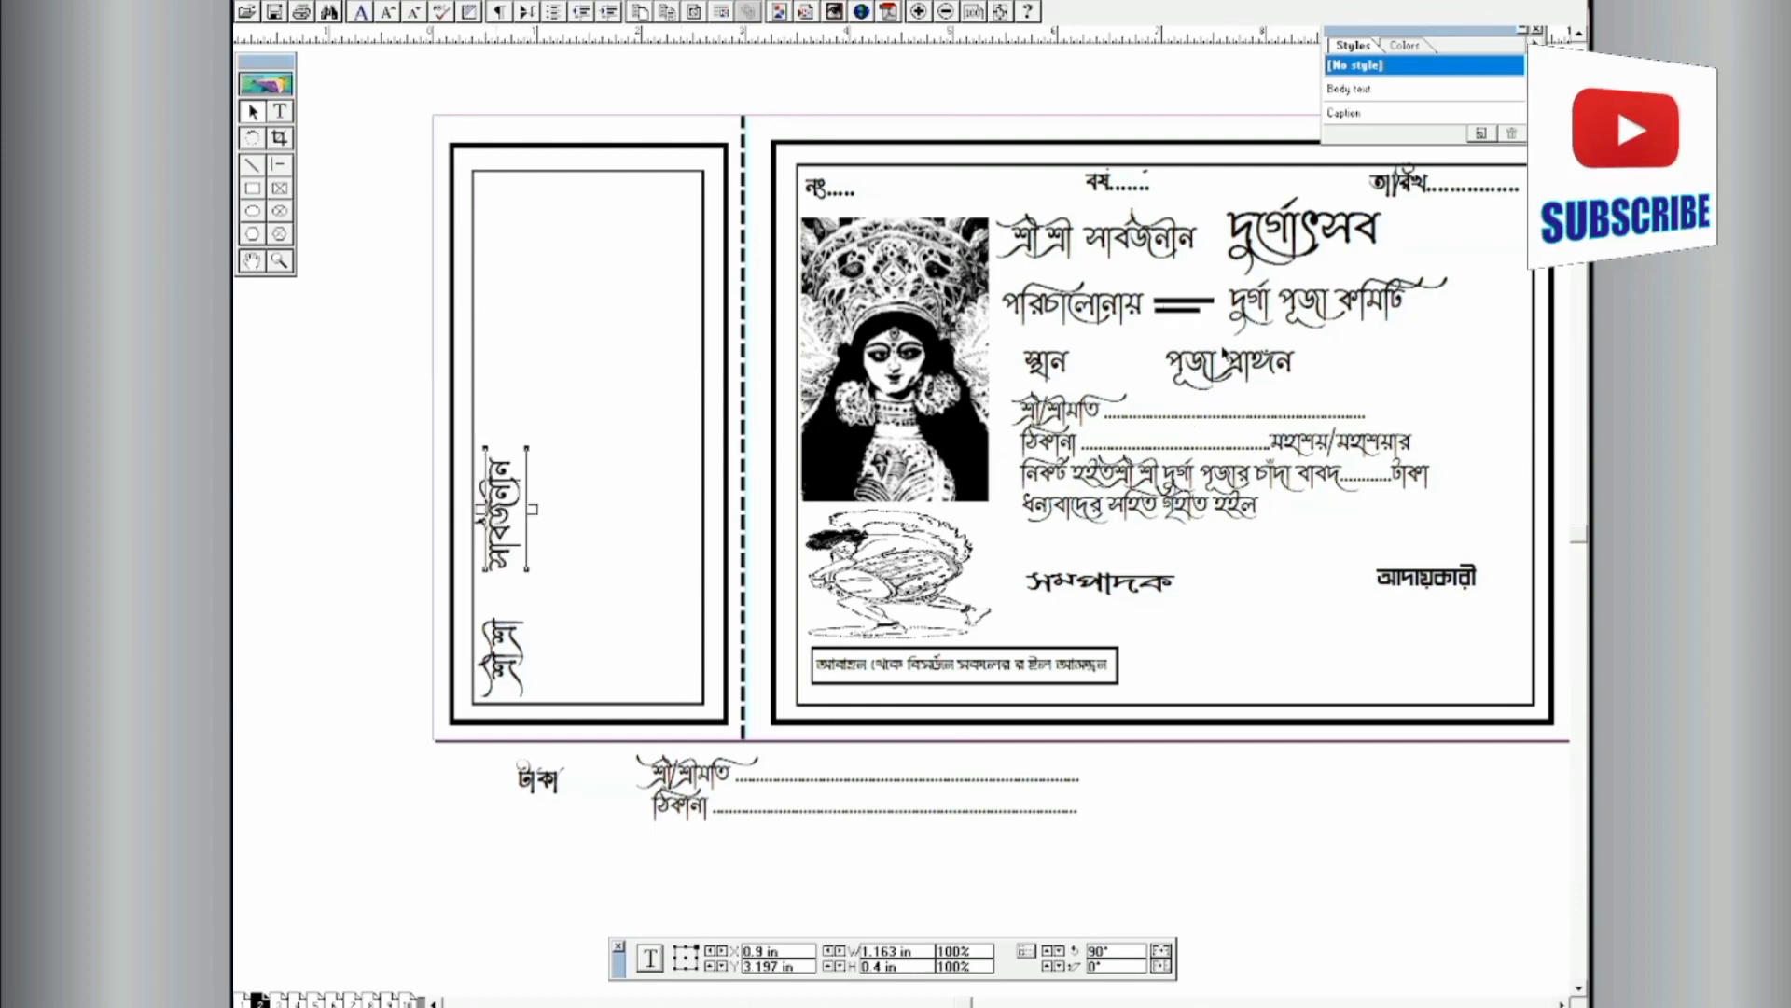
Step: Duplicate দুর্গোৎসব from the heading, rotate the copy 90° and place it above the vertical সার্বজনীন in the stub
left_click(1283, 252)
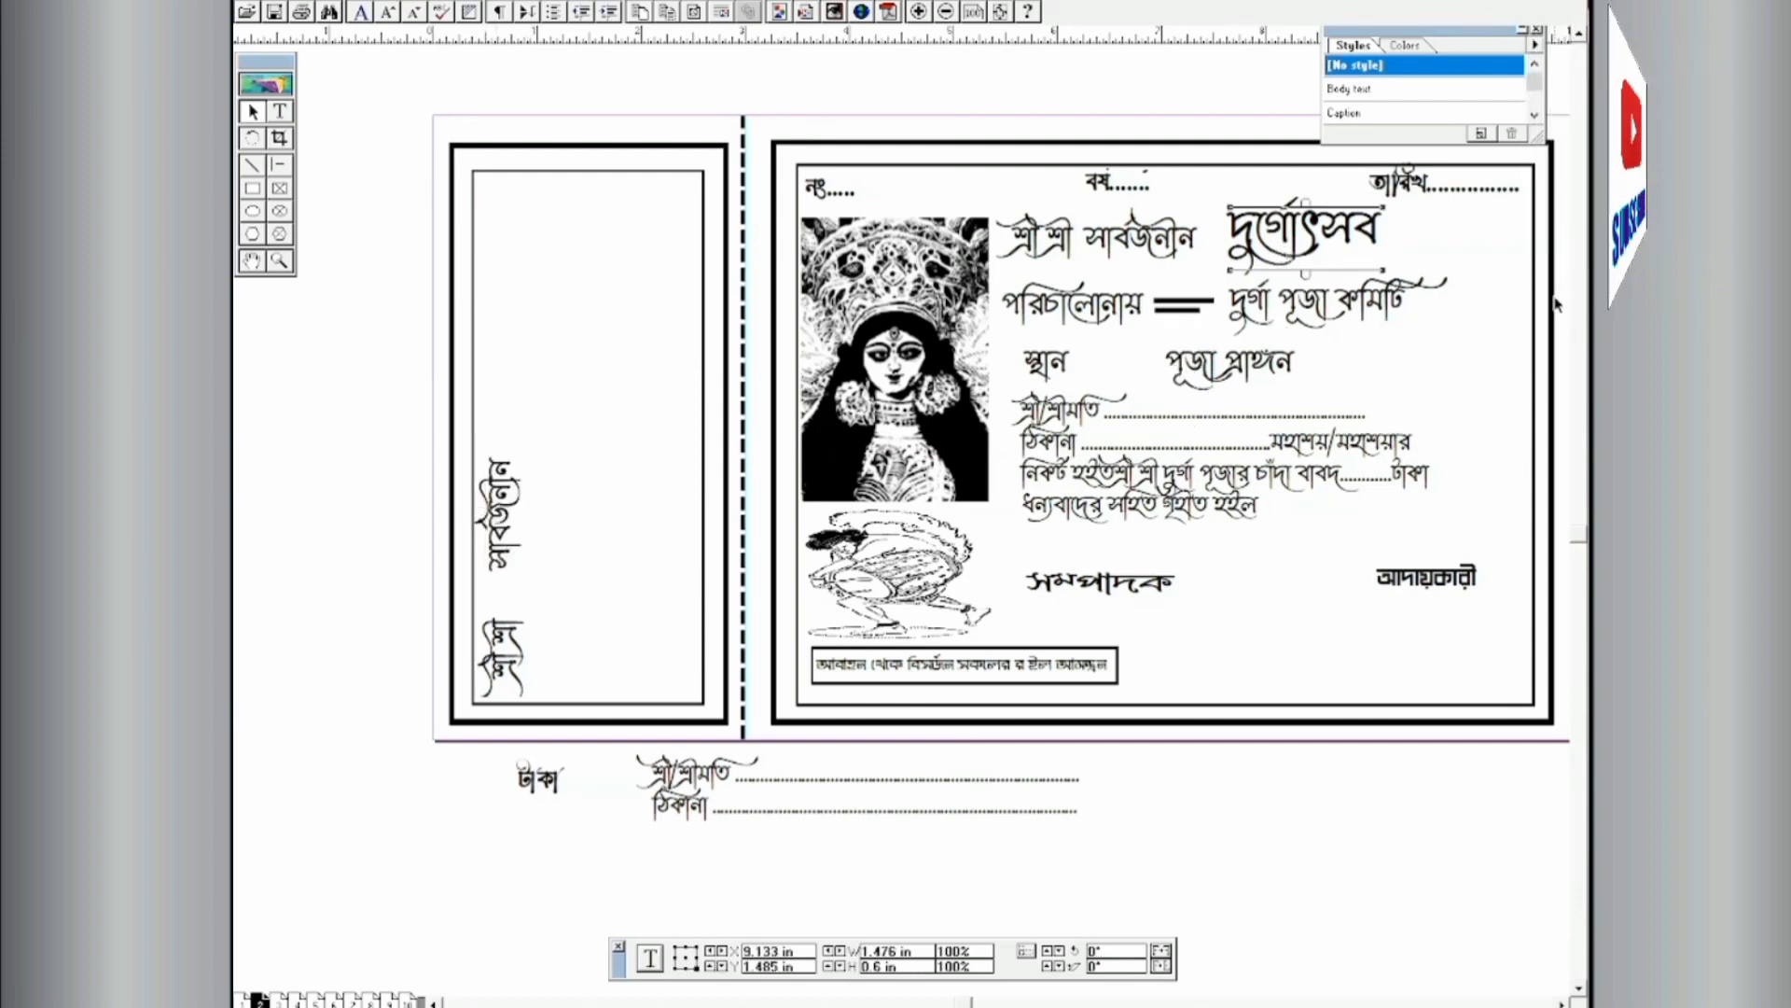
key("ctrl+v")
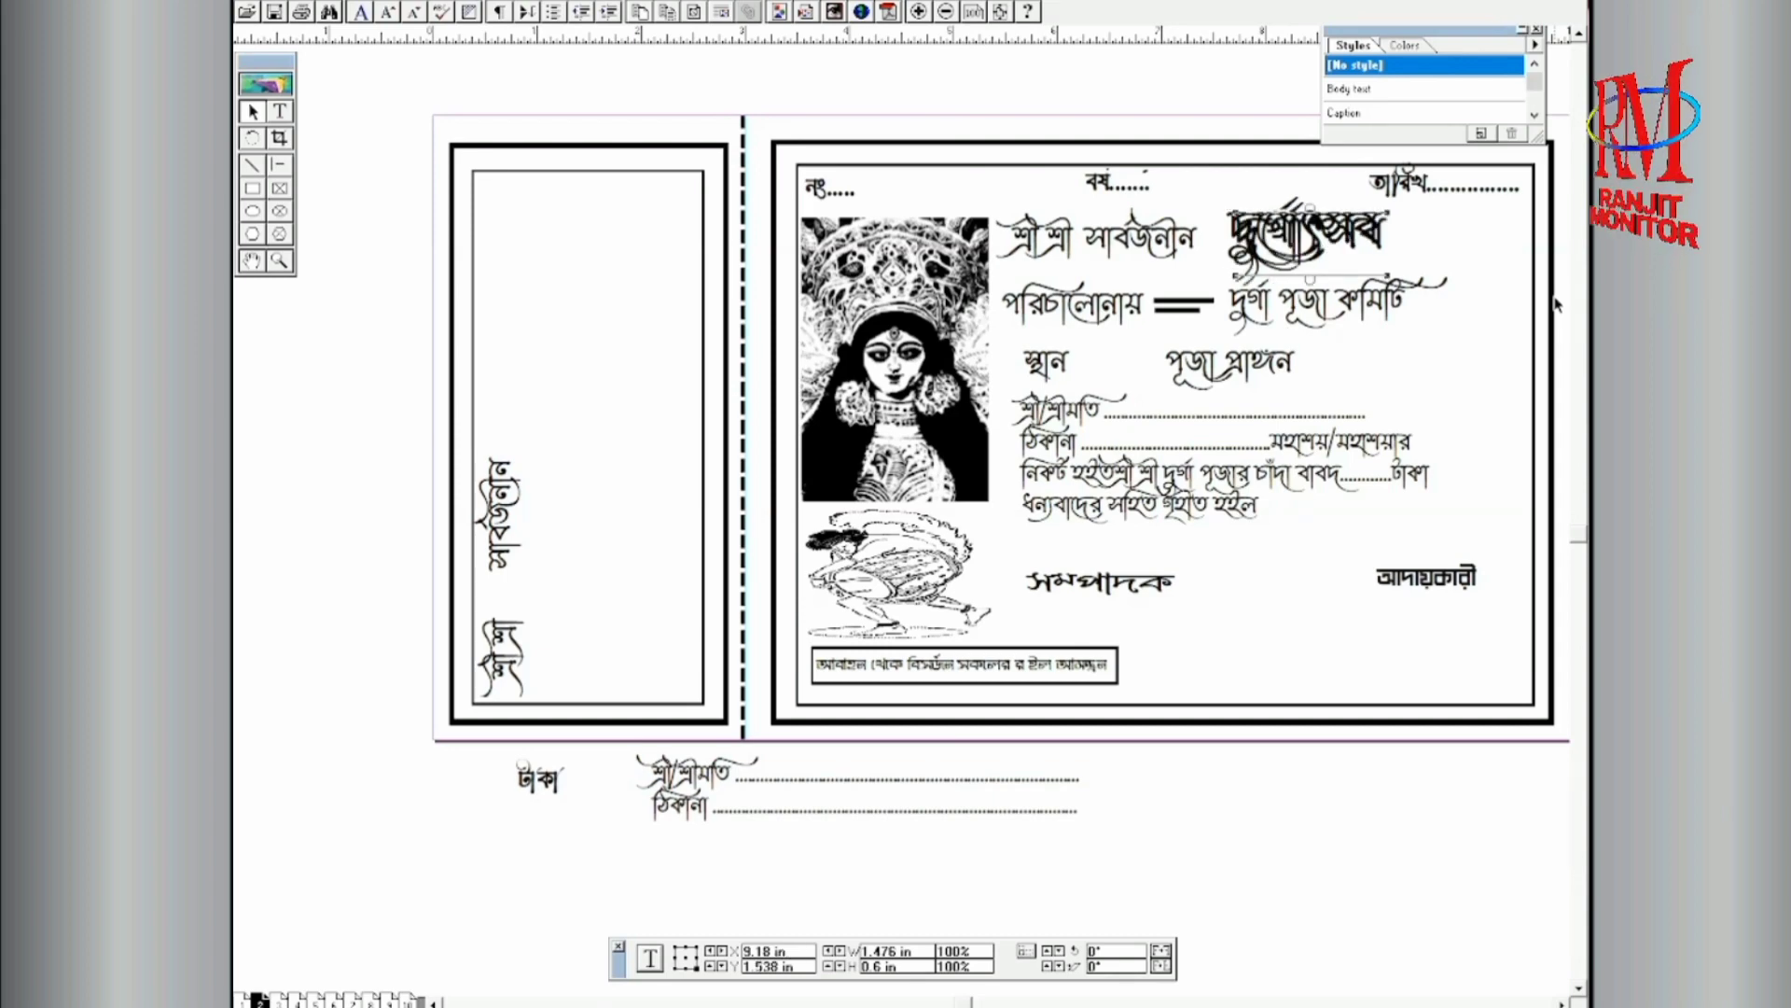
left_click_drag(1310, 240, 600, 299)
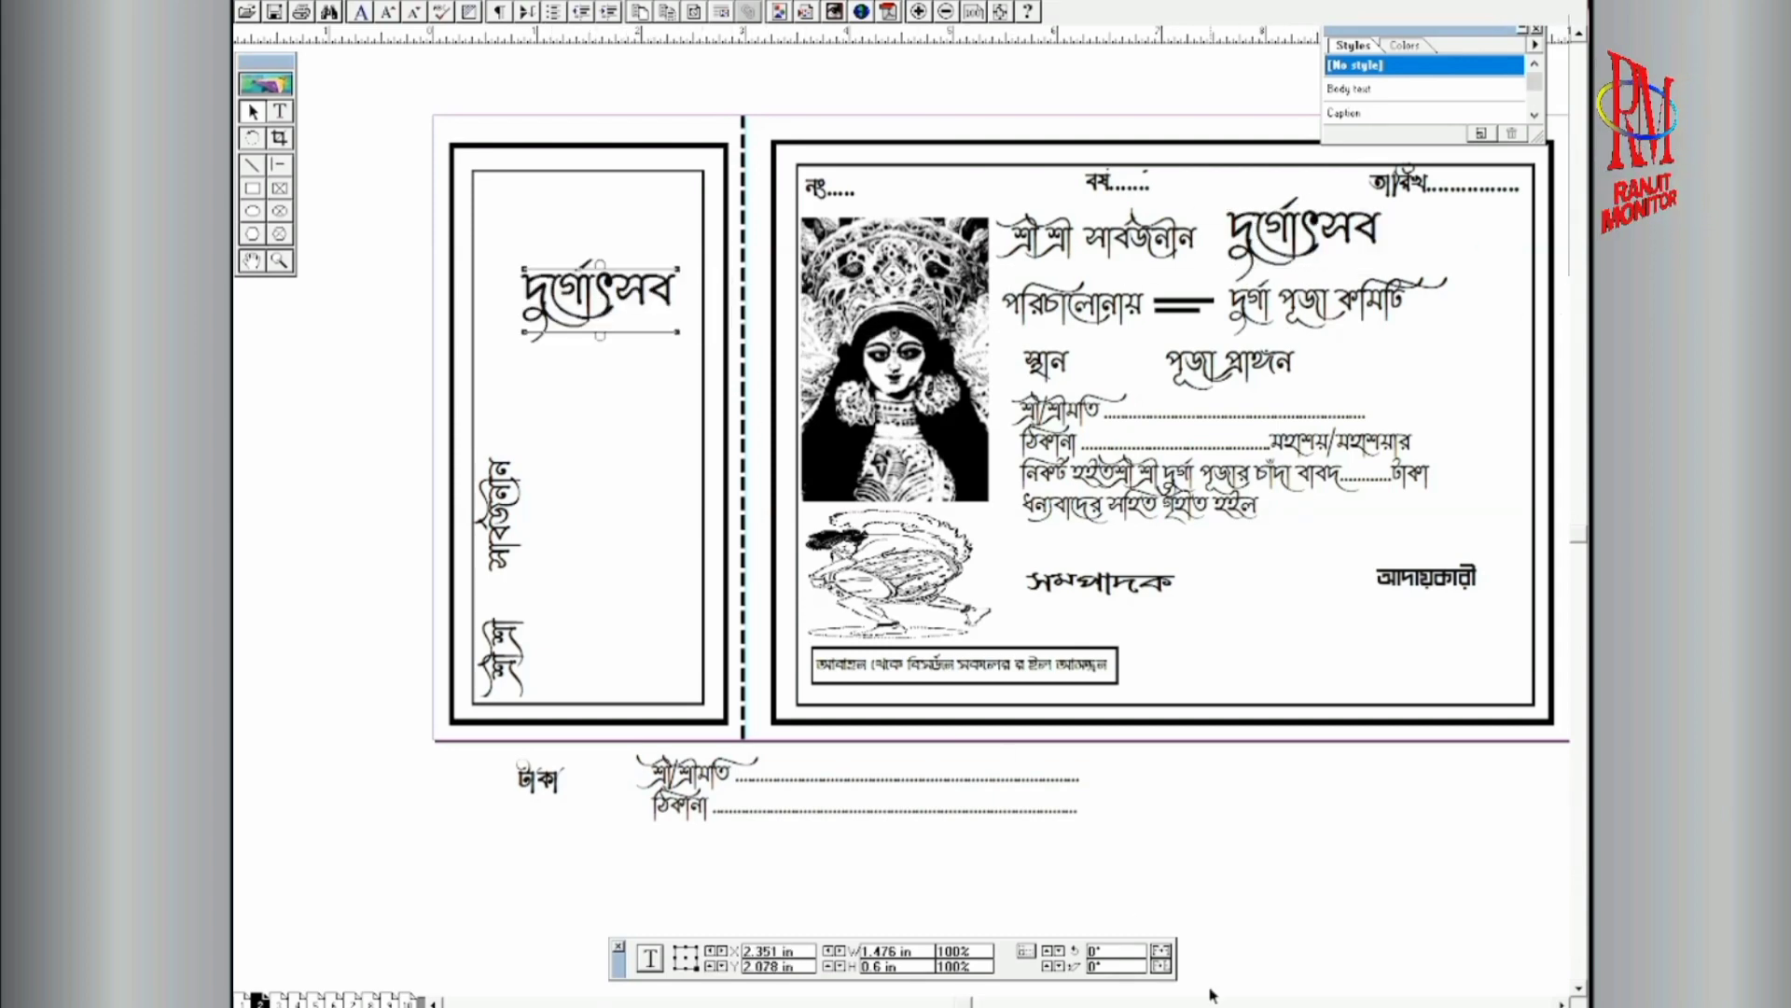
double_click(1095, 951)
type("9")
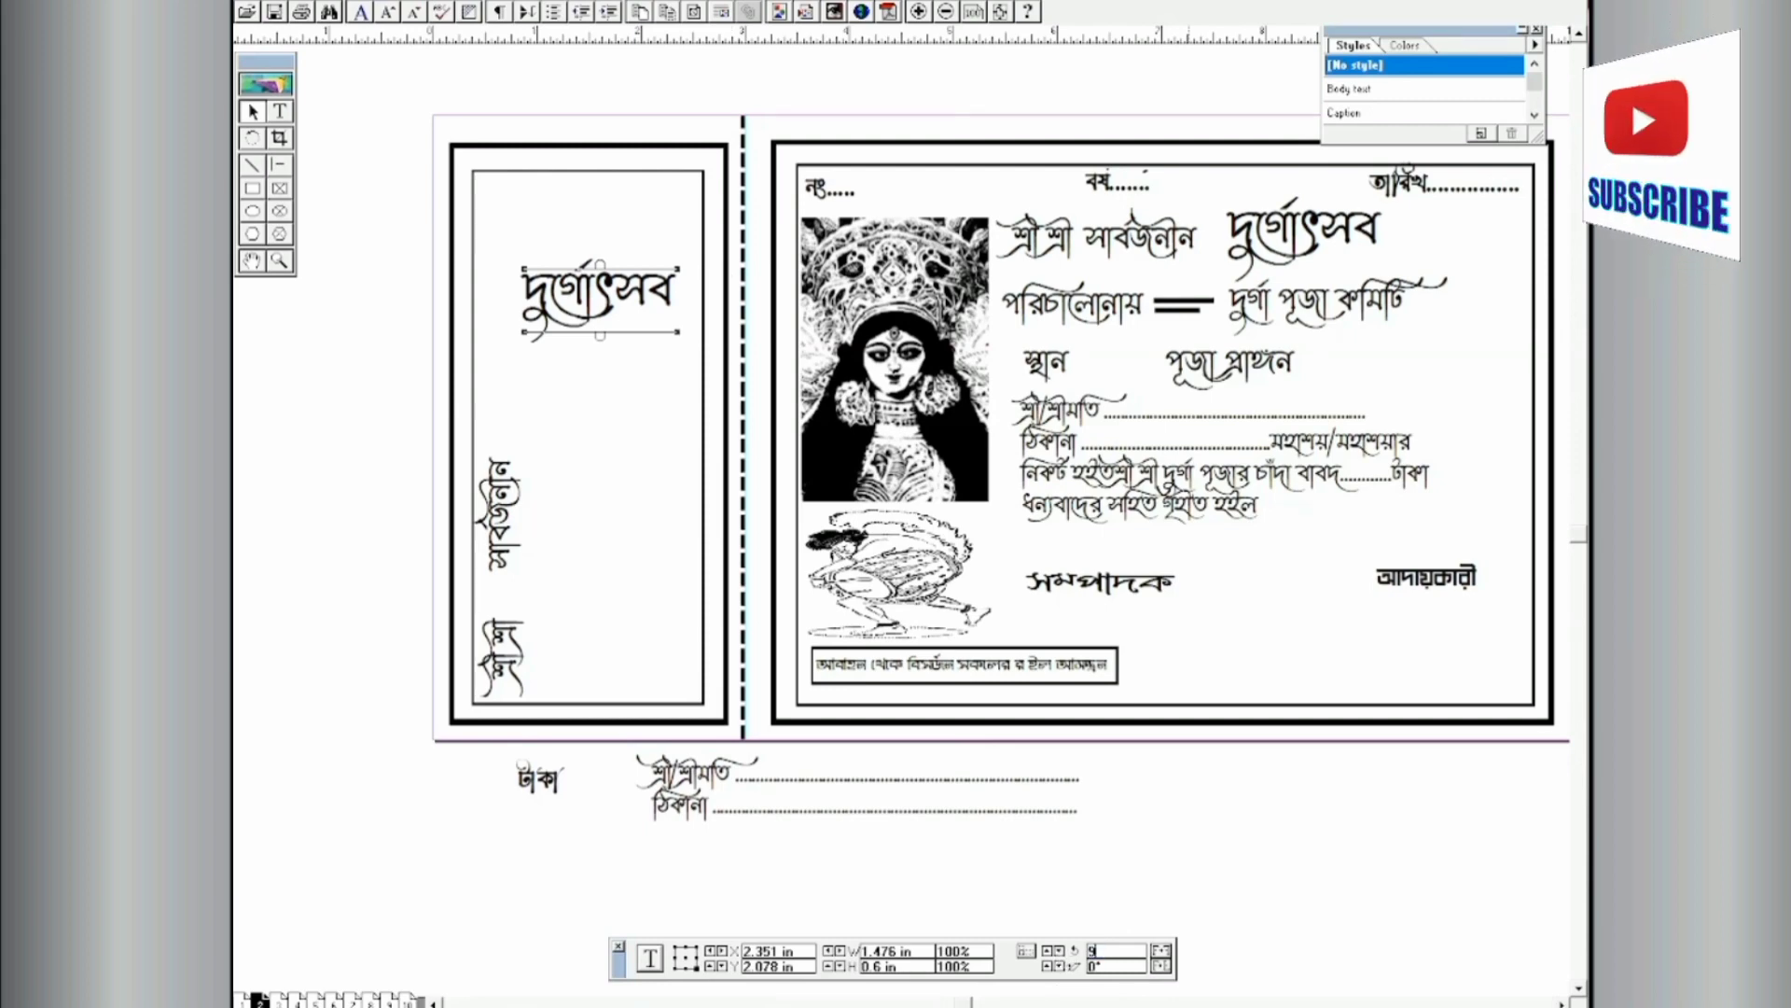
key("Return")
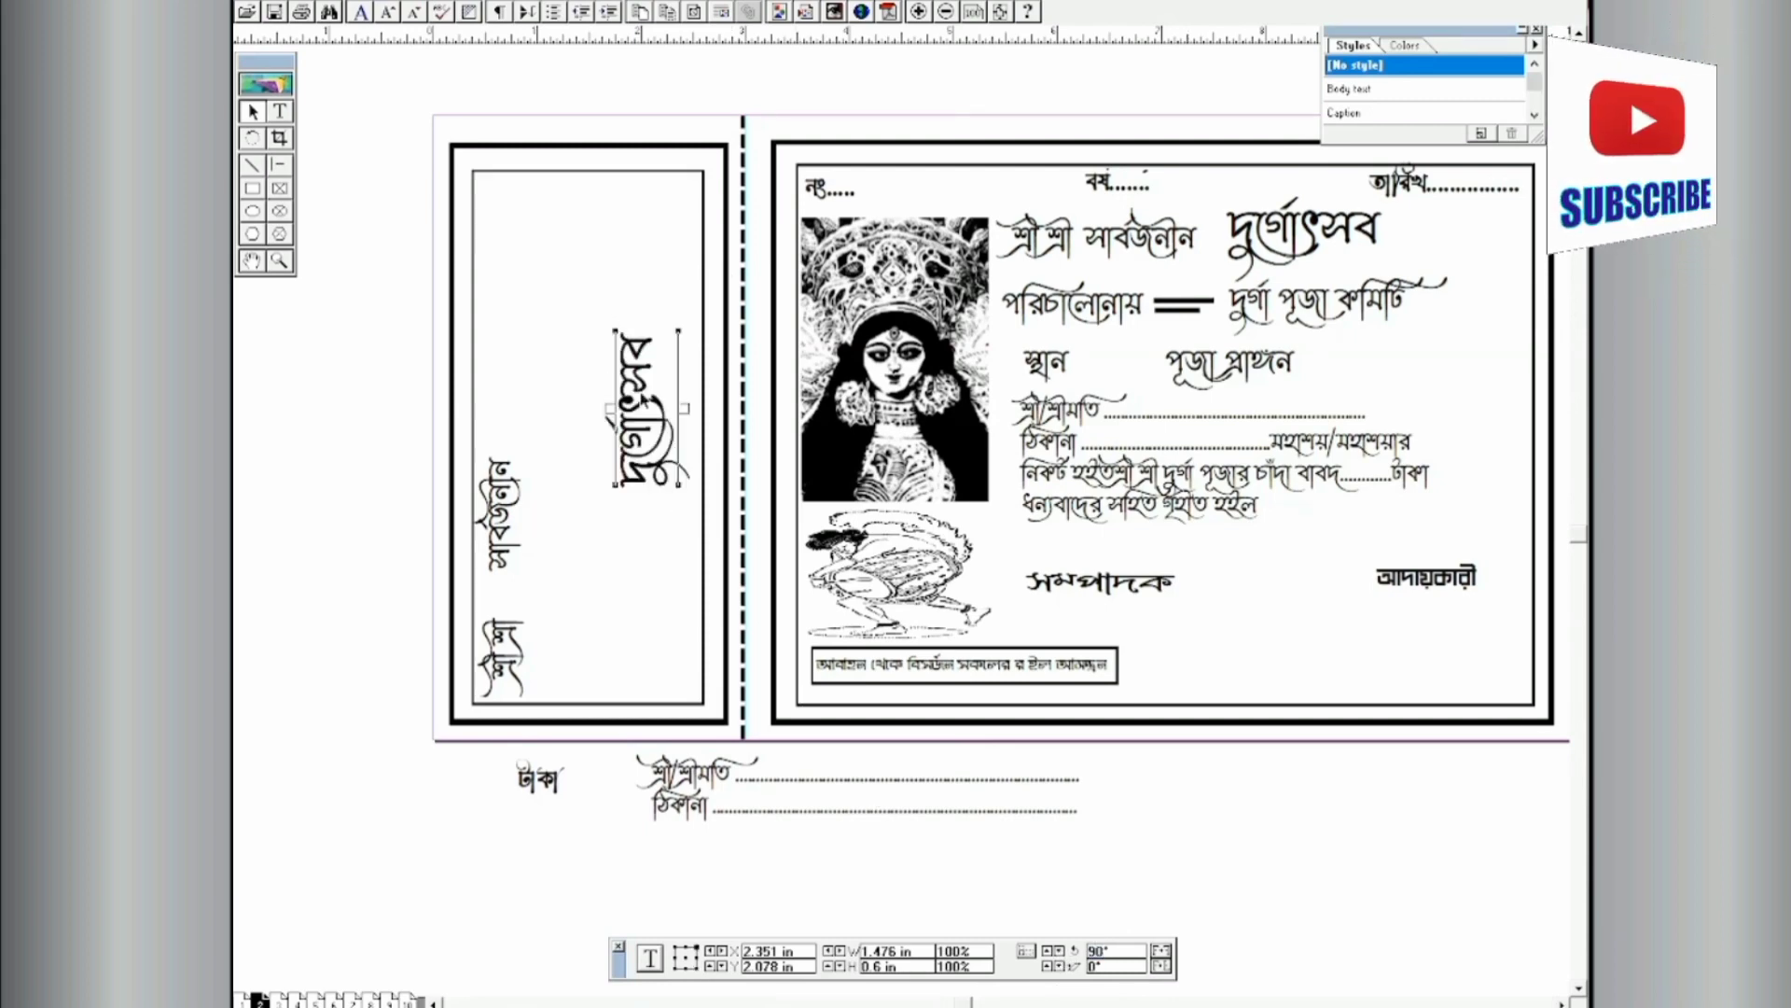
left_click_drag(648, 406, 514, 312)
Step: Move the vertical সার্বজনীন and শ্রী শ্রী up in the stub to close the gaps below দুর্গোৎসব
left_click_drag(507, 509, 505, 467)
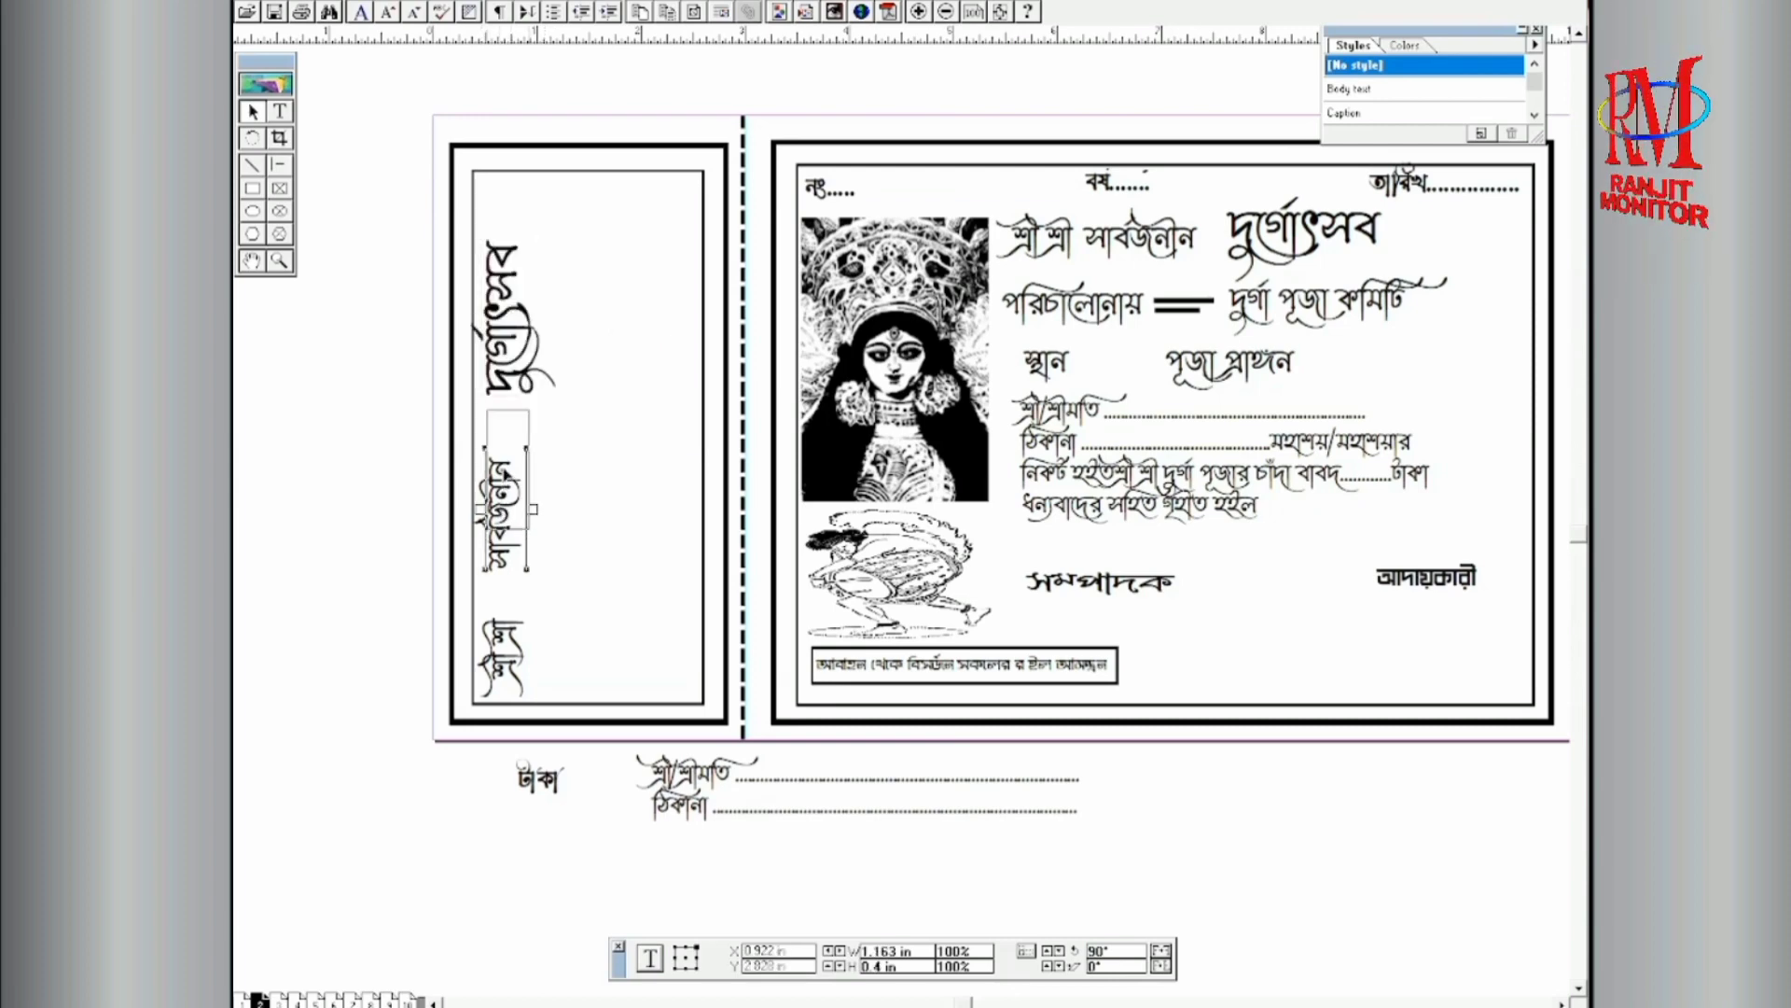
left_click_drag(495, 667, 496, 616)
left_click(1118, 848)
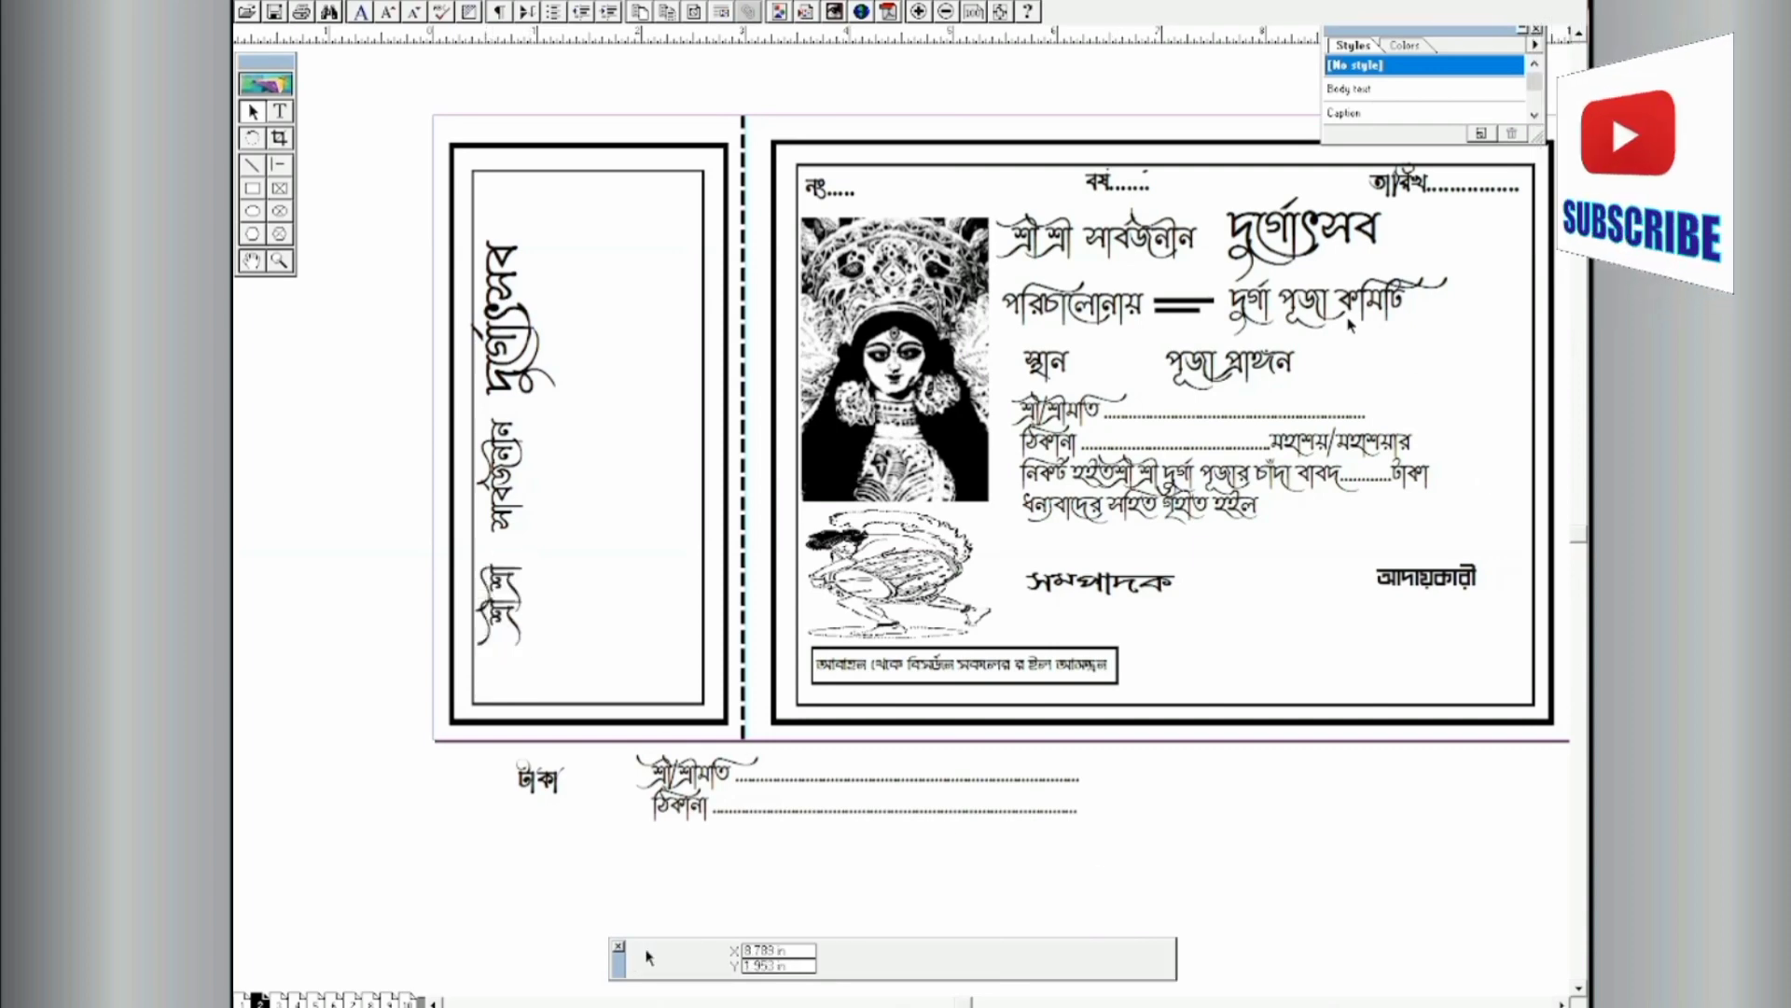
Step: Duplicate পরিচালোনায় from the receipt, rotate the copy 90° and place it beside the vertical শ্রী শ্রী in the stub
left_click(1085, 315)
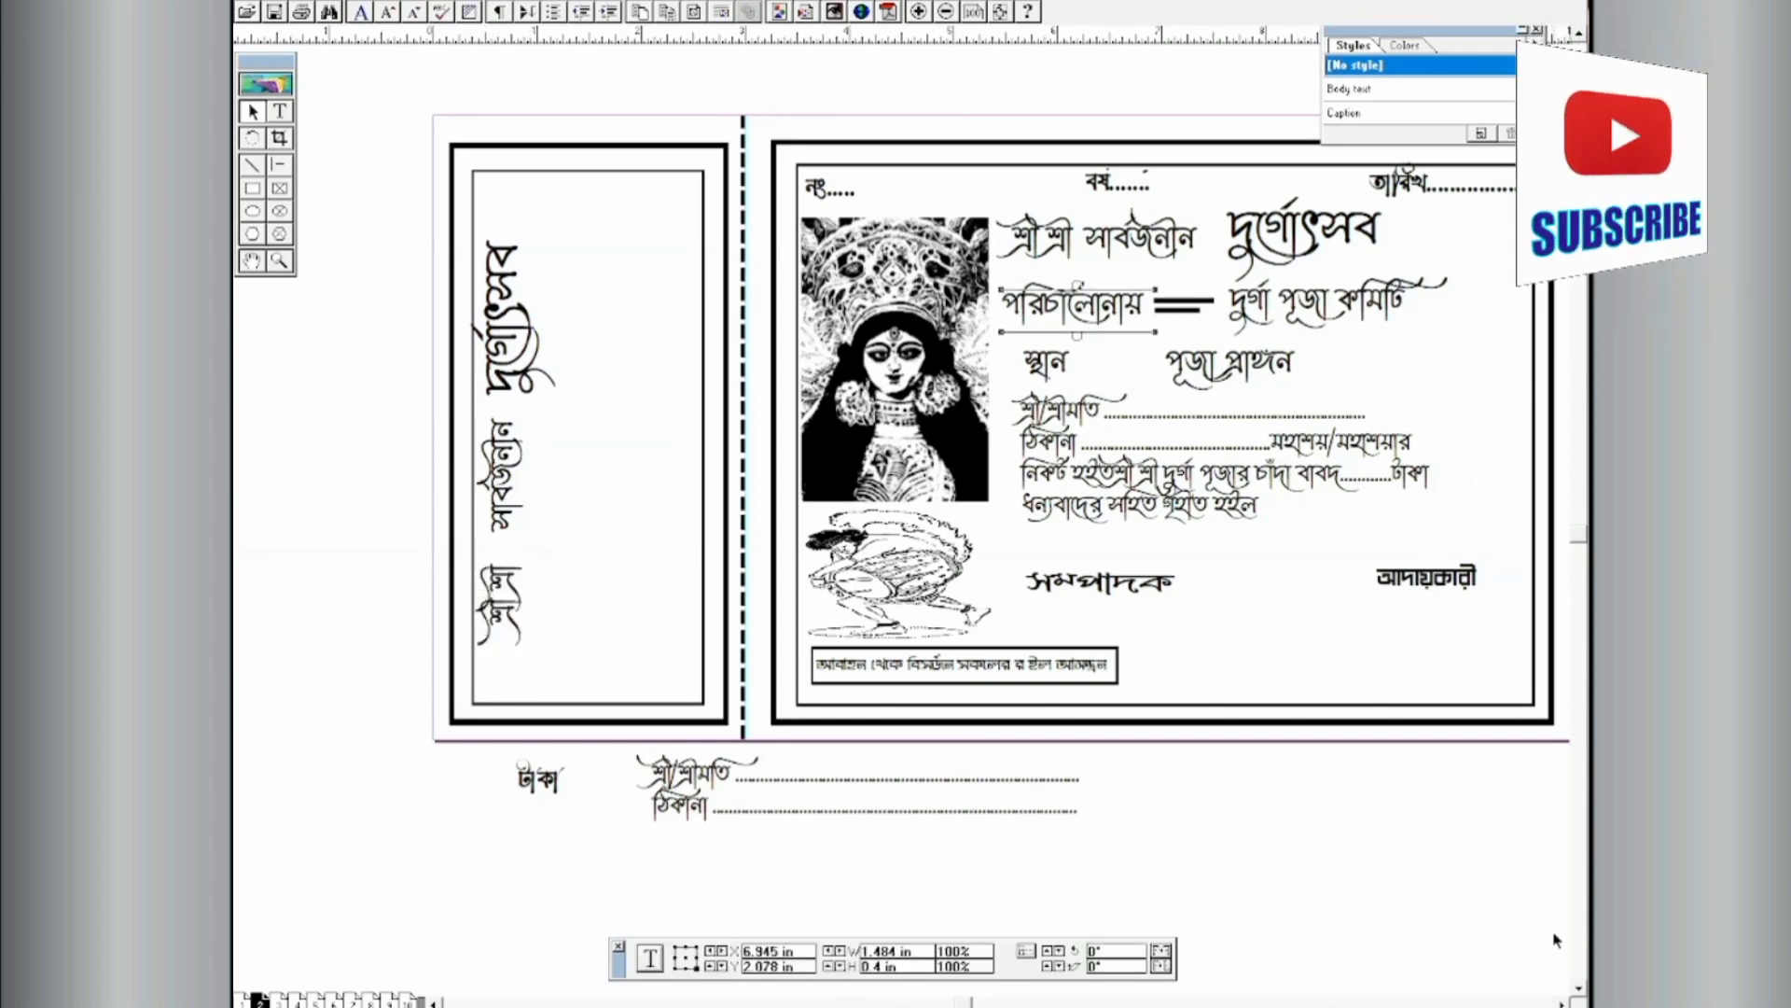
key("Right")
key("Down")
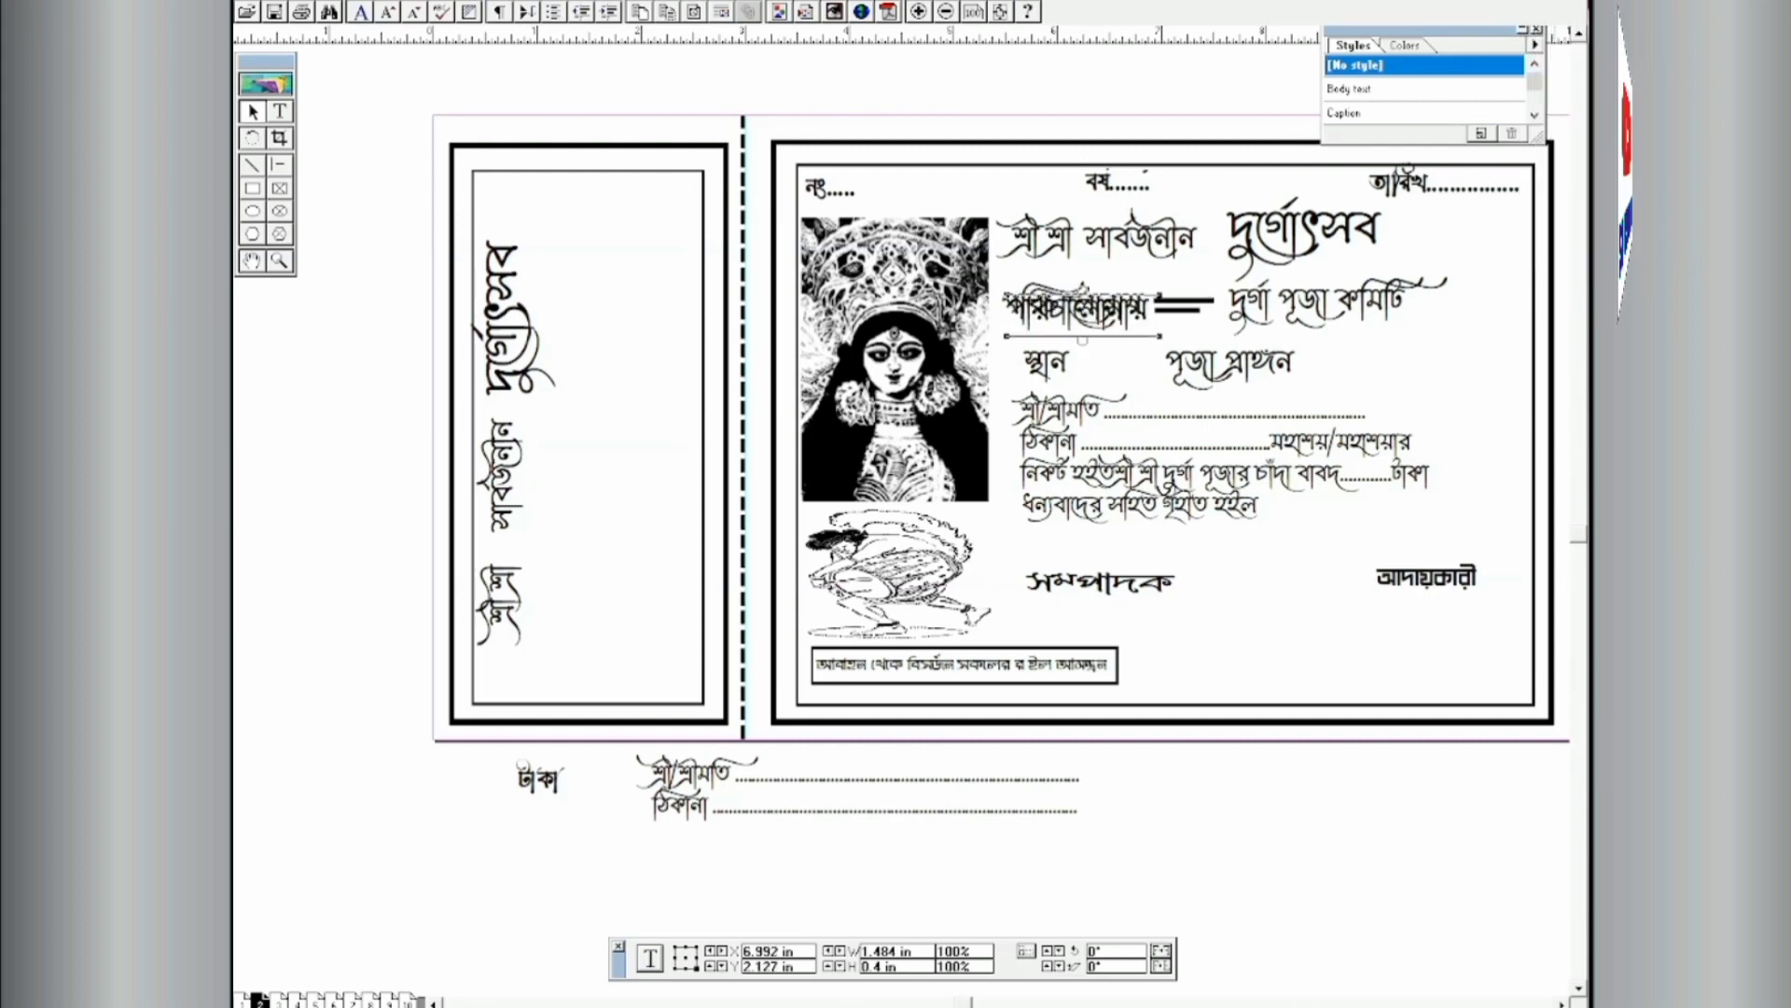
double_click(1116, 952)
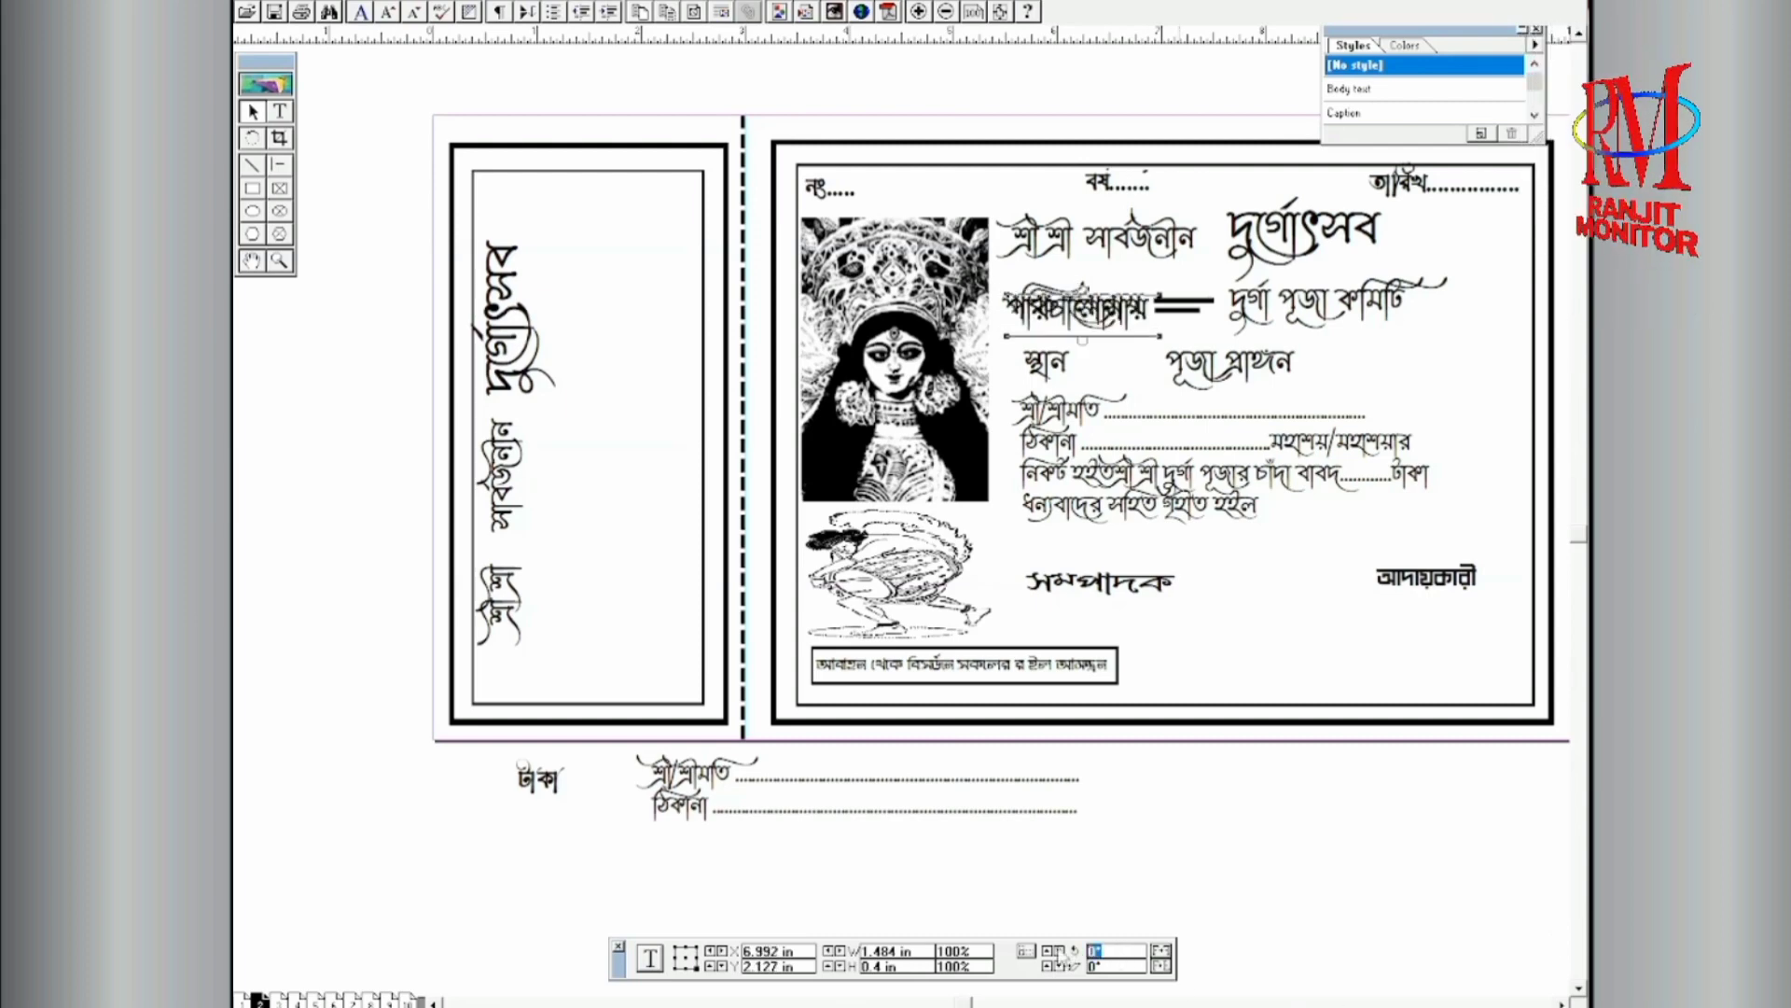
type("8")
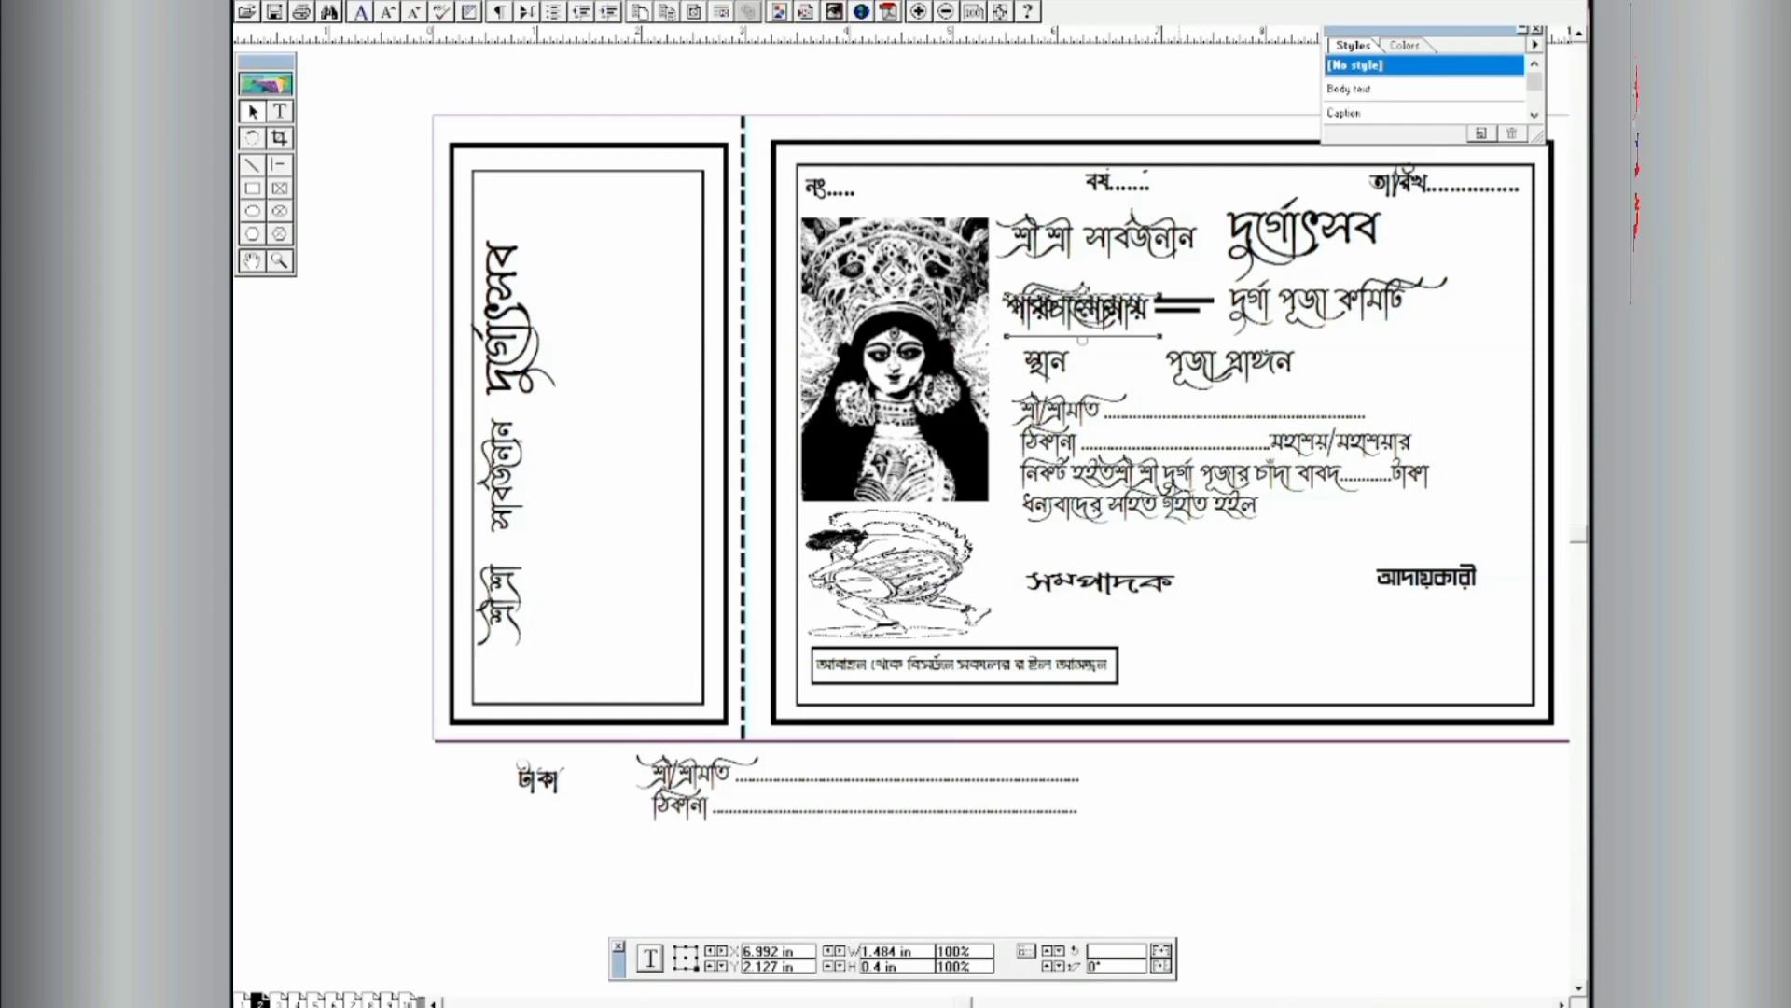
key("Return")
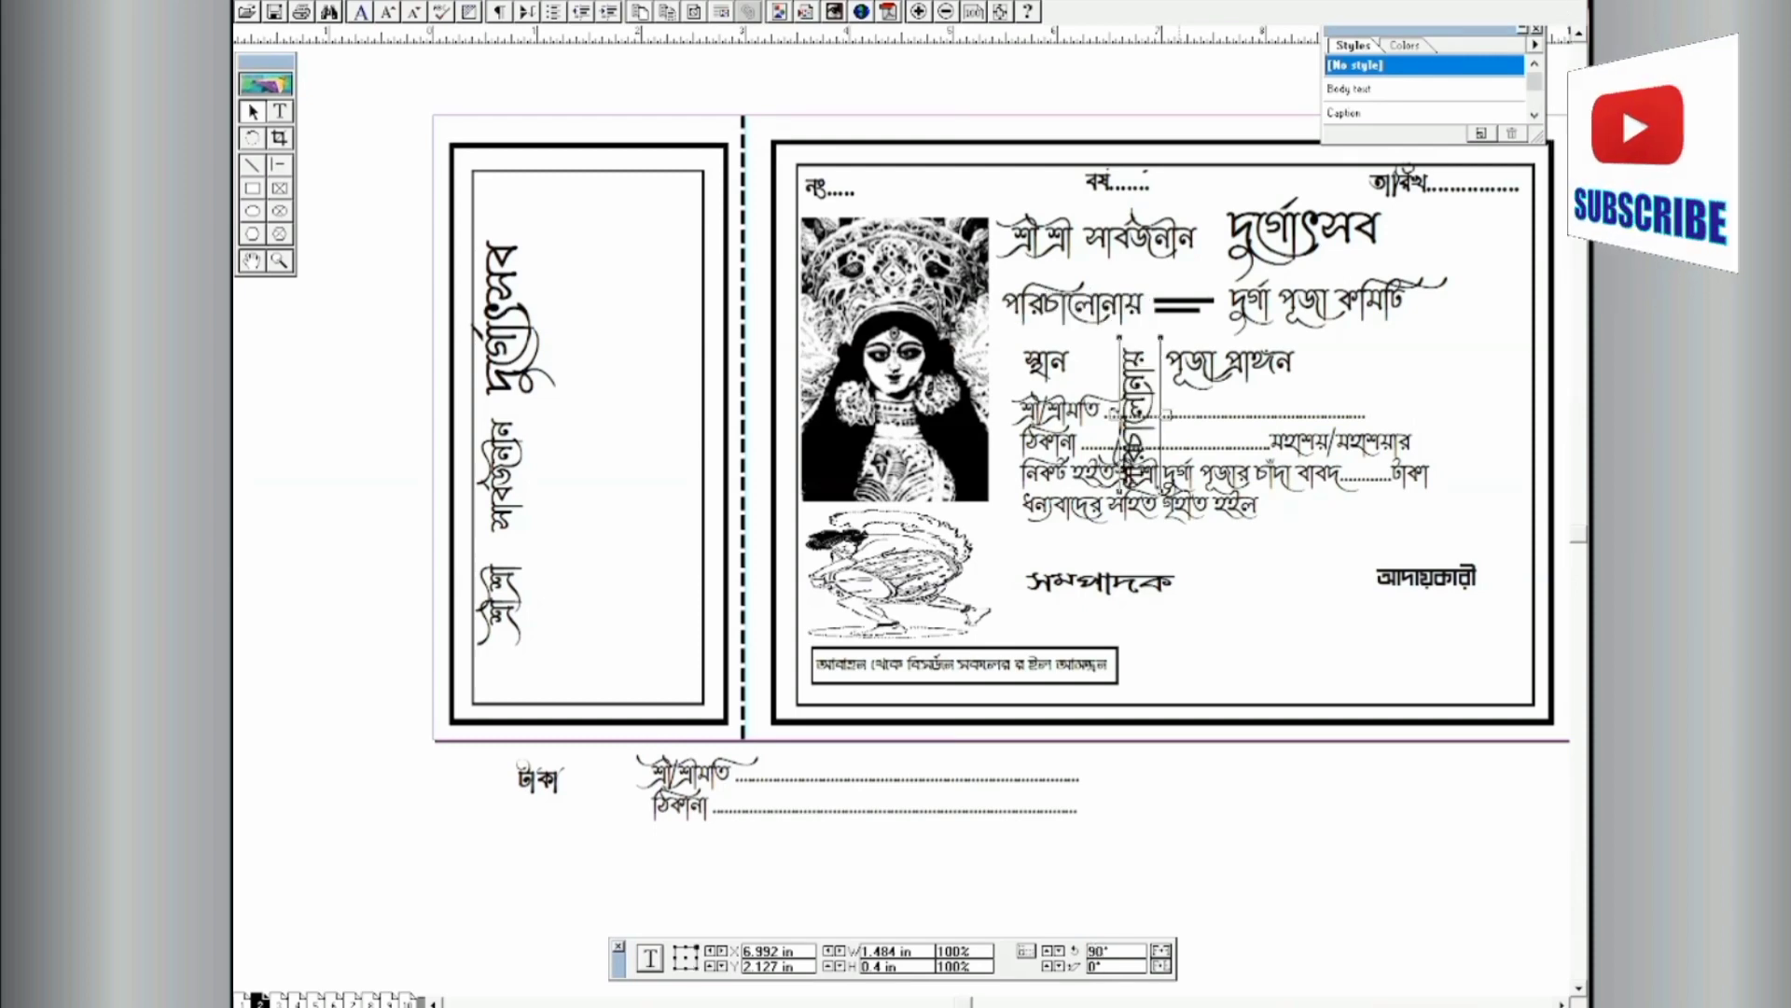
left_click_drag(1145, 415, 549, 567)
Step: Duplicate দুর্গা পূজা কমিটি from the receipt, rotate the copy 90° and place it above the vertical পরিচালোনায় in the stub
left_click(1292, 317)
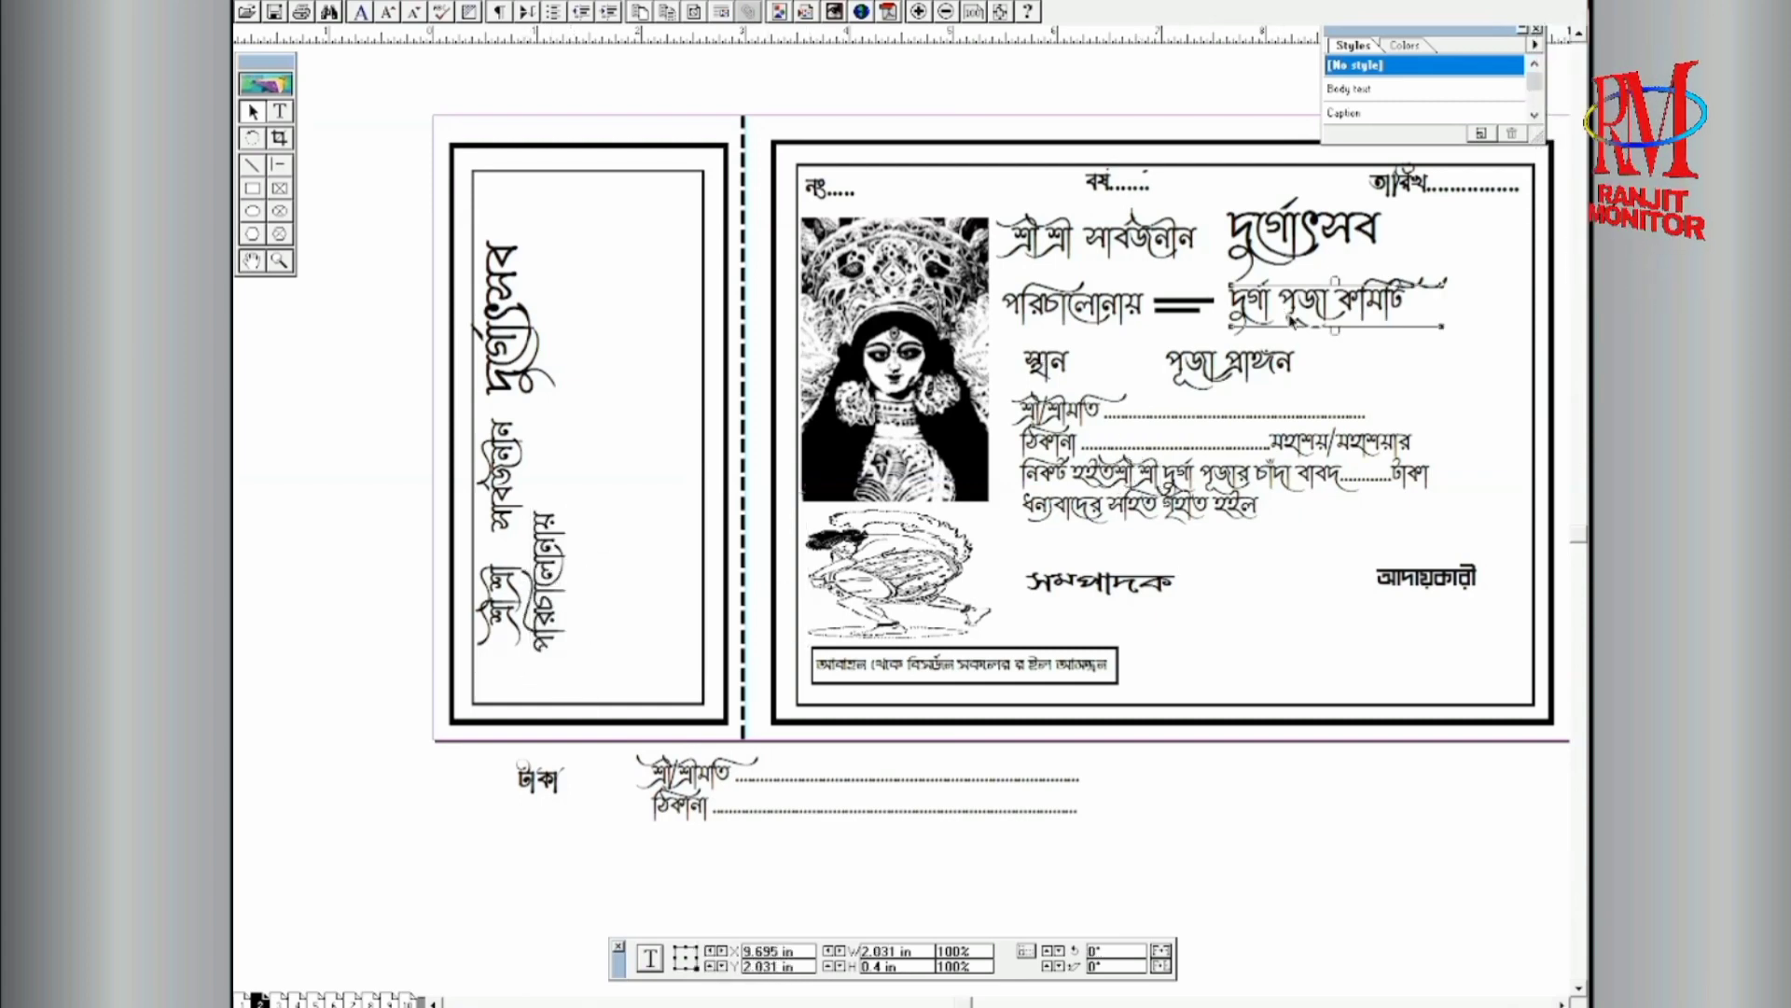
key("ctrl+v")
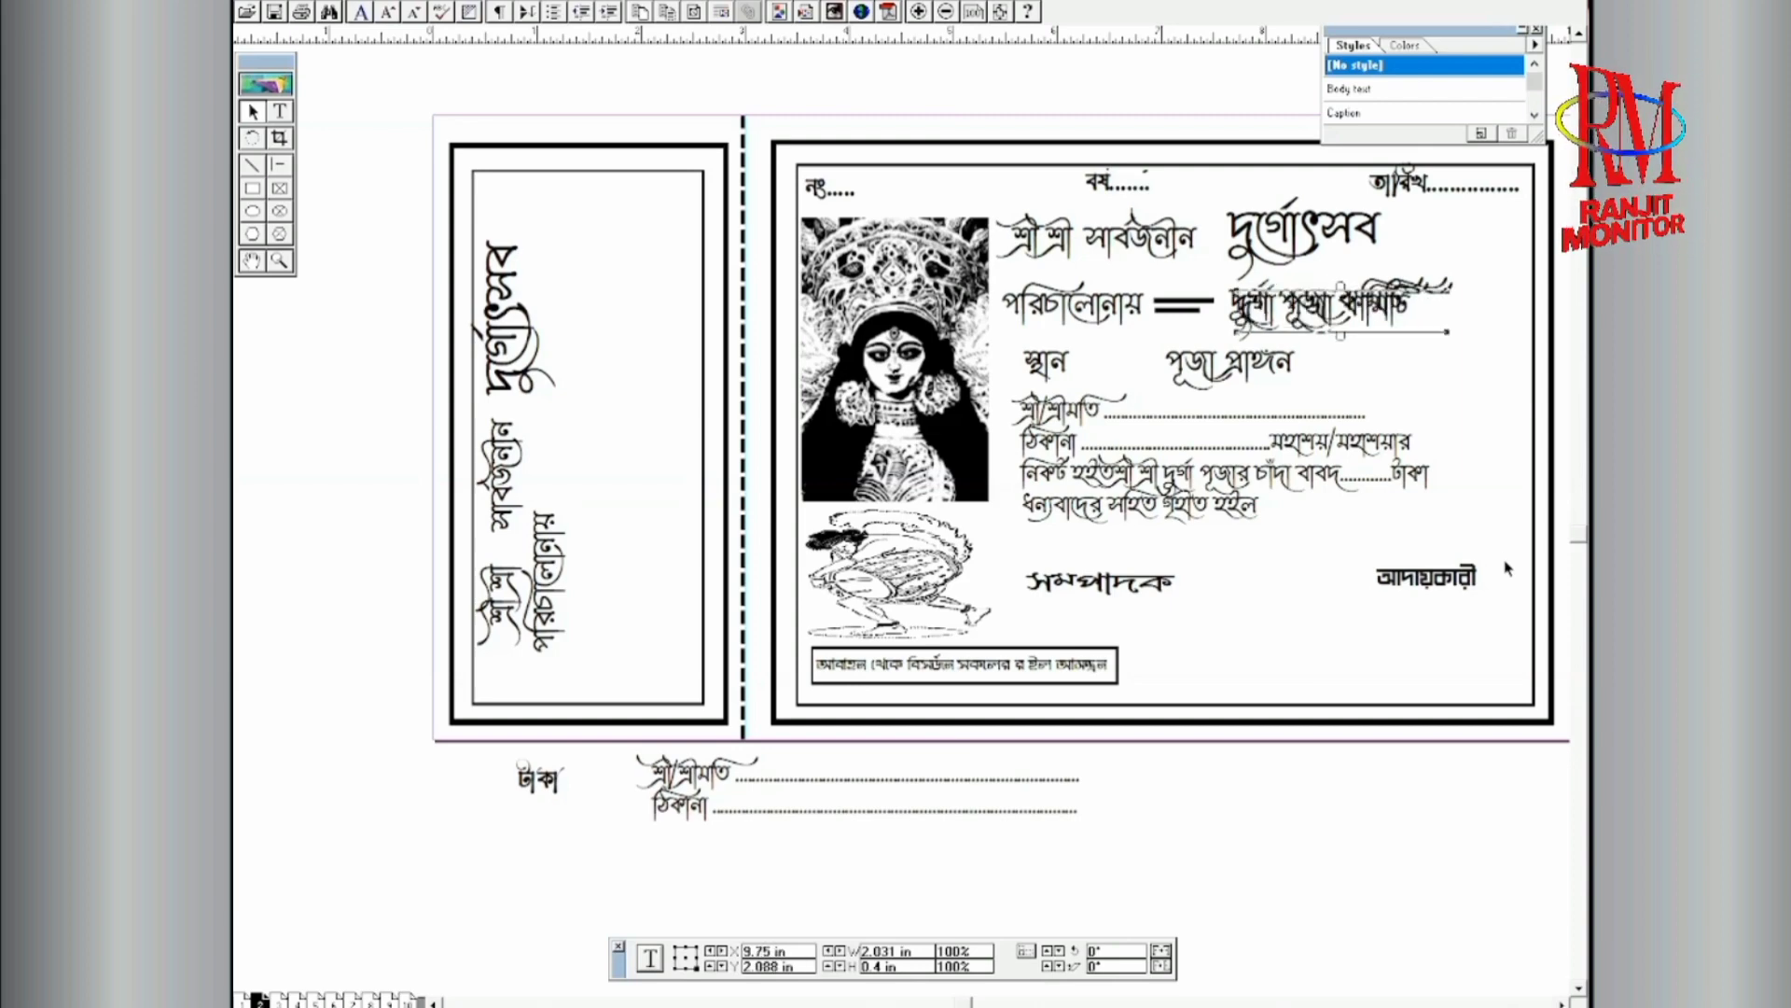
double_click(1106, 951)
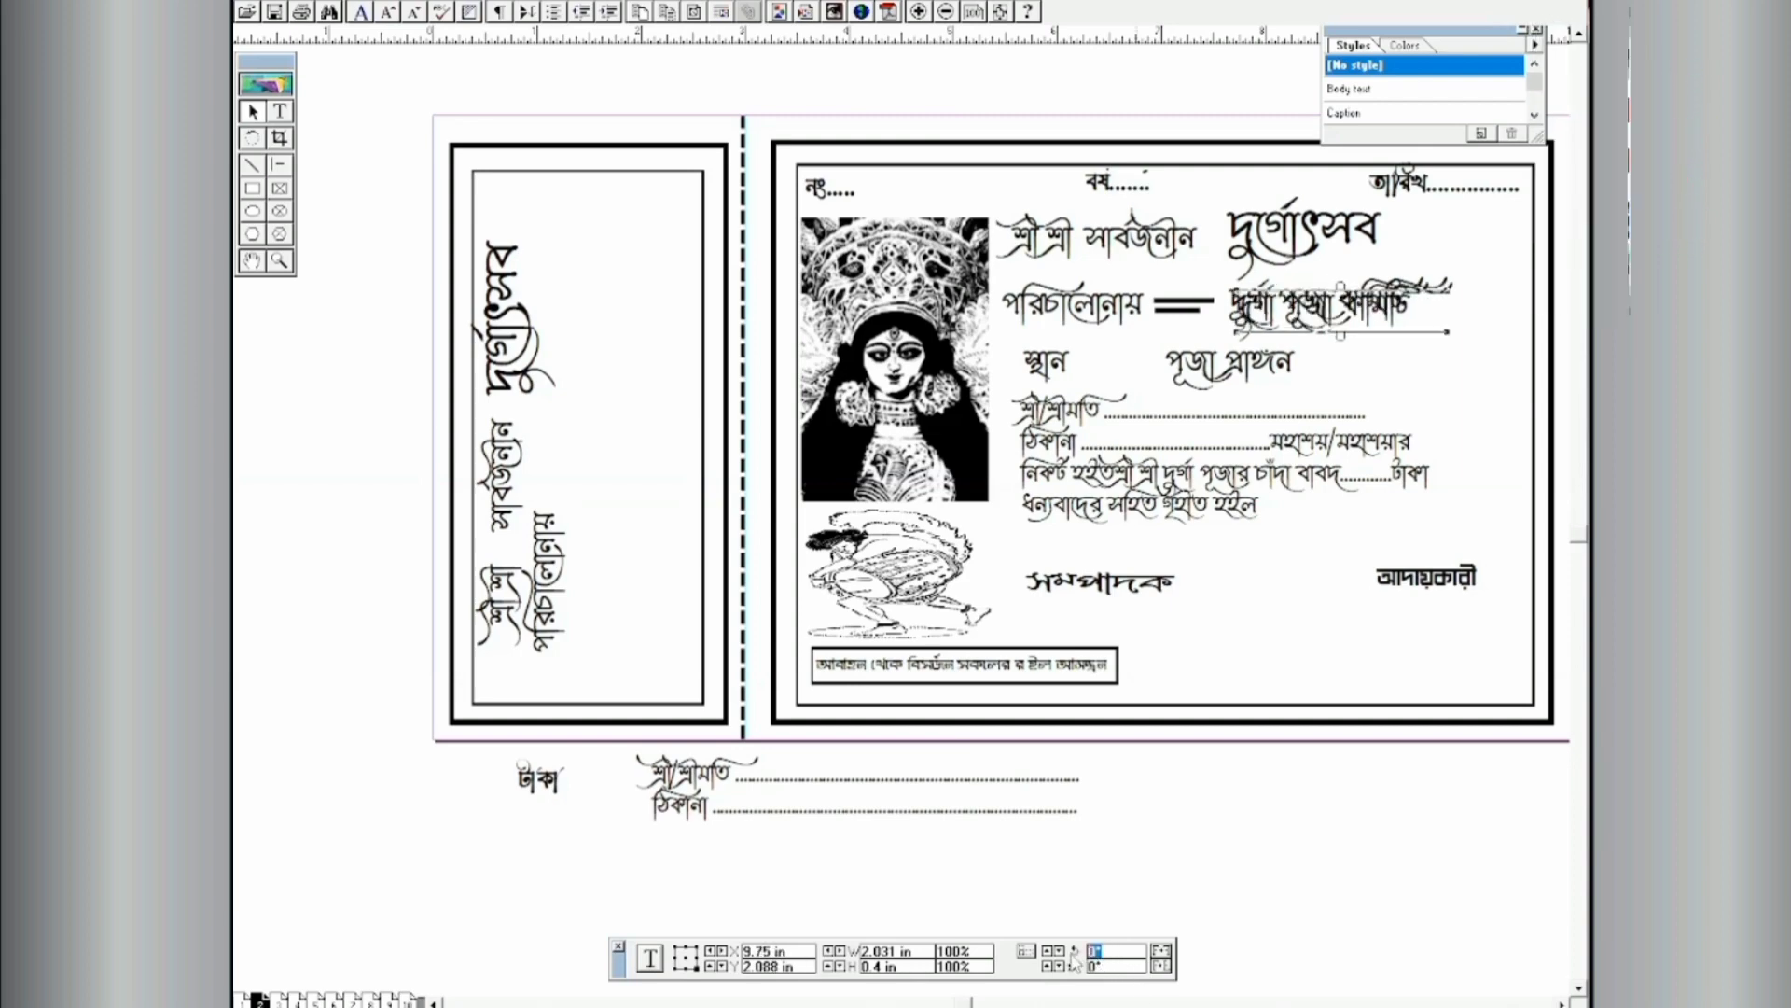
type("90")
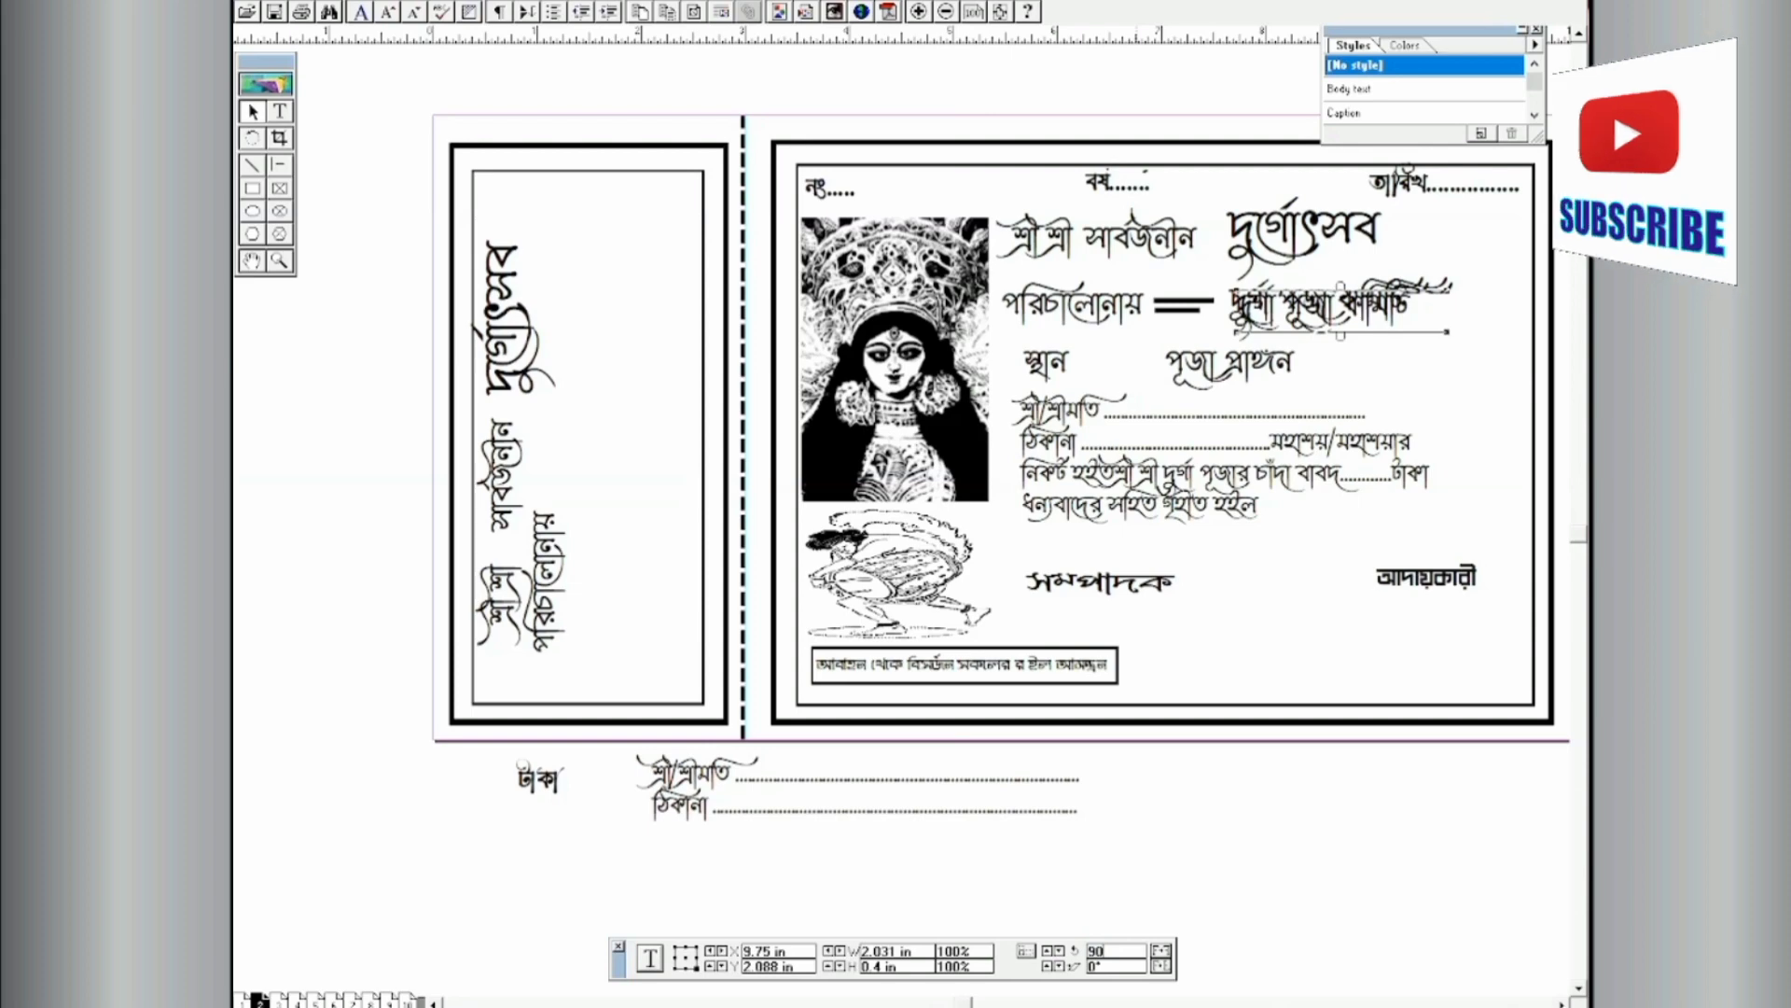
key("Return")
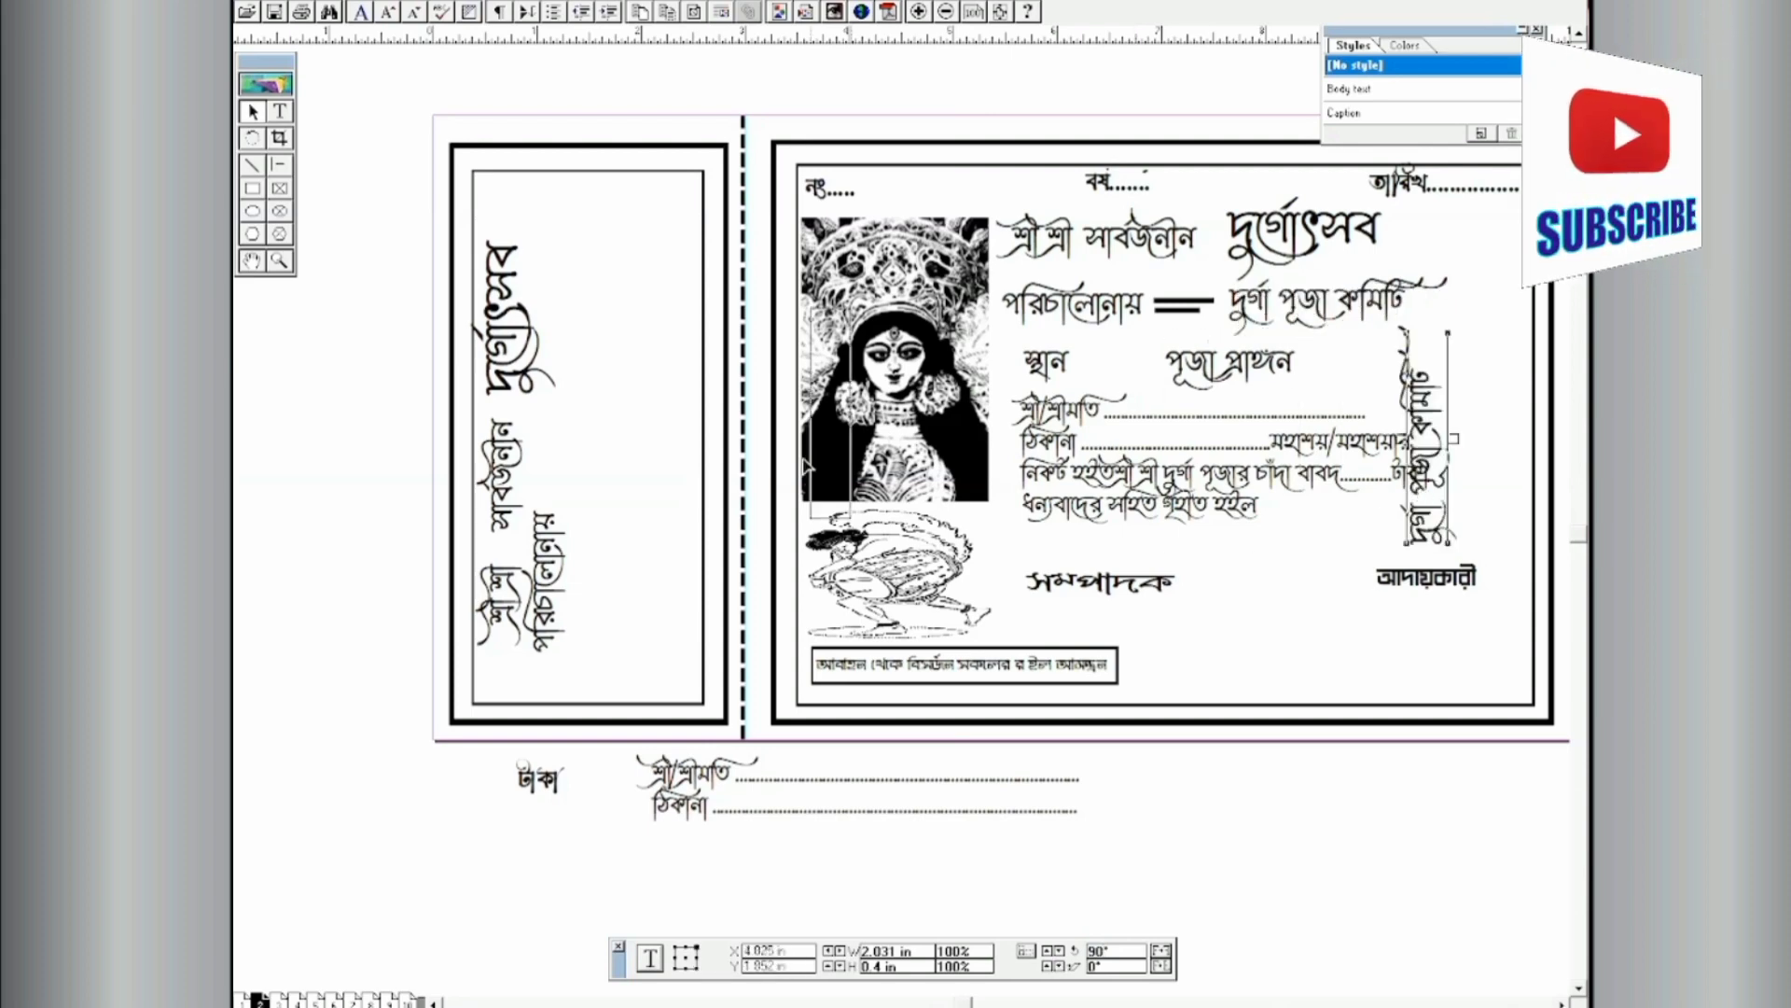
left_click_drag(807, 464, 552, 449)
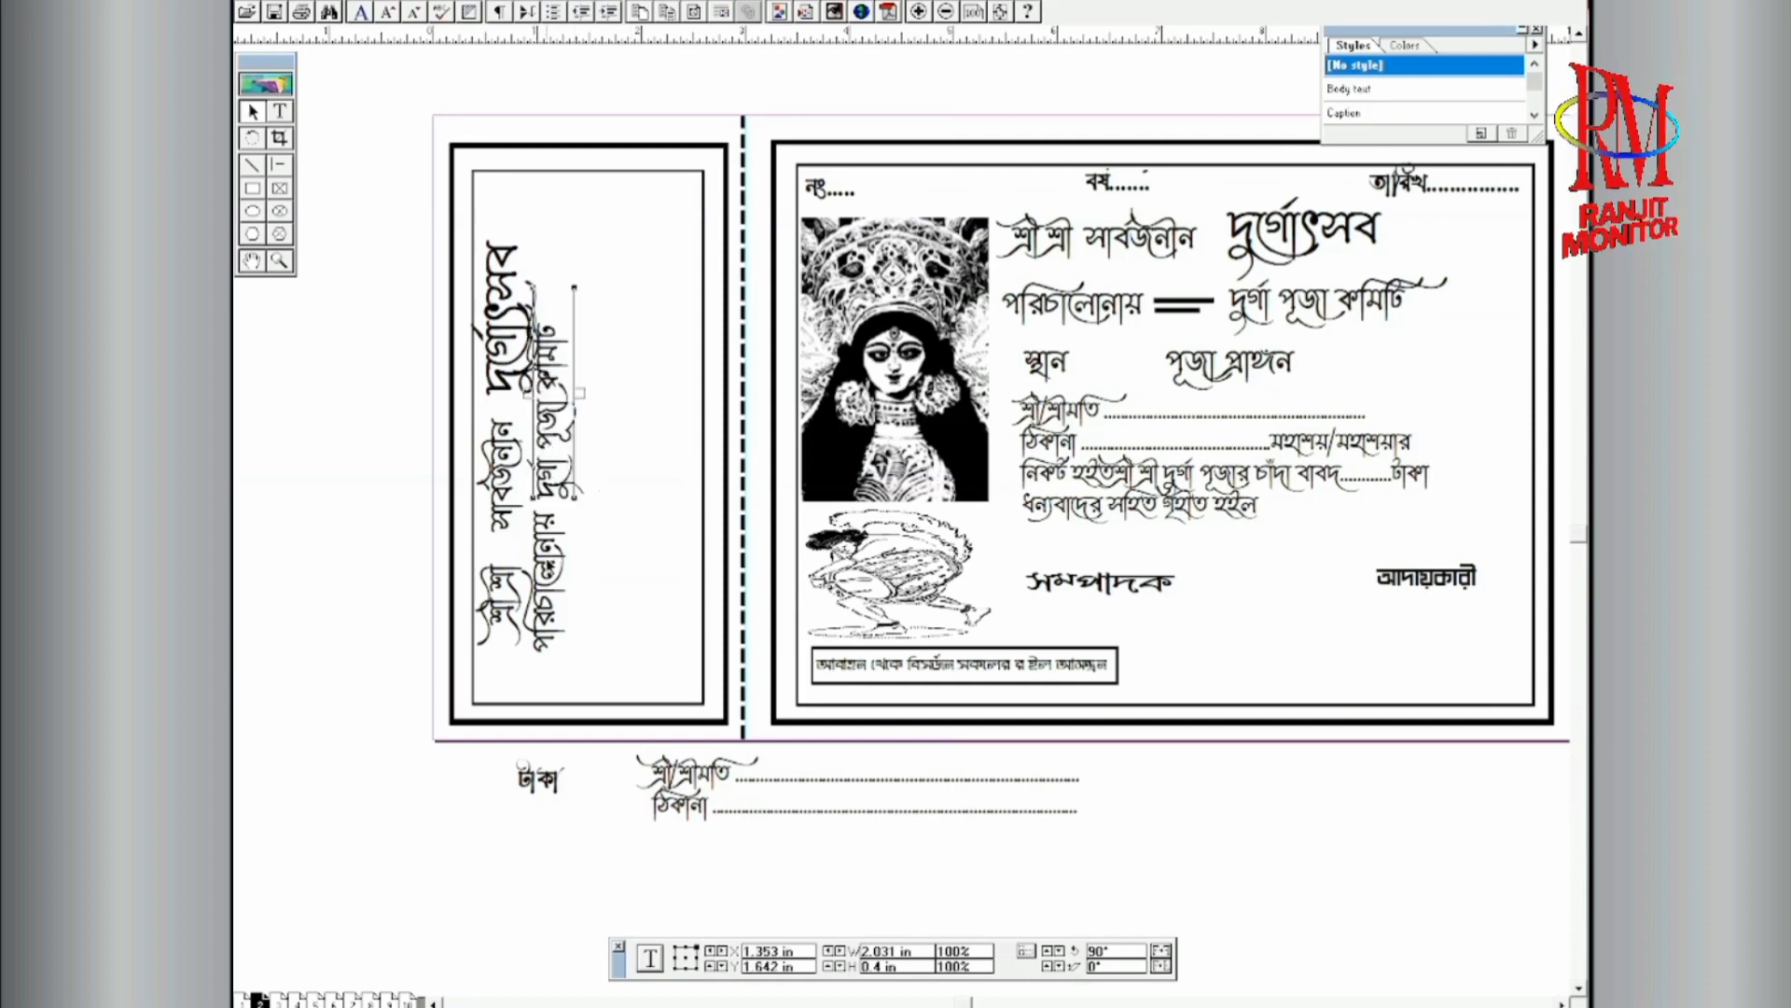
Step: Nudge the vertical পরিচালোনায় and দুর্গা পূজা কমিটি slightly right, away from the stub's heading line
left_click(560, 576)
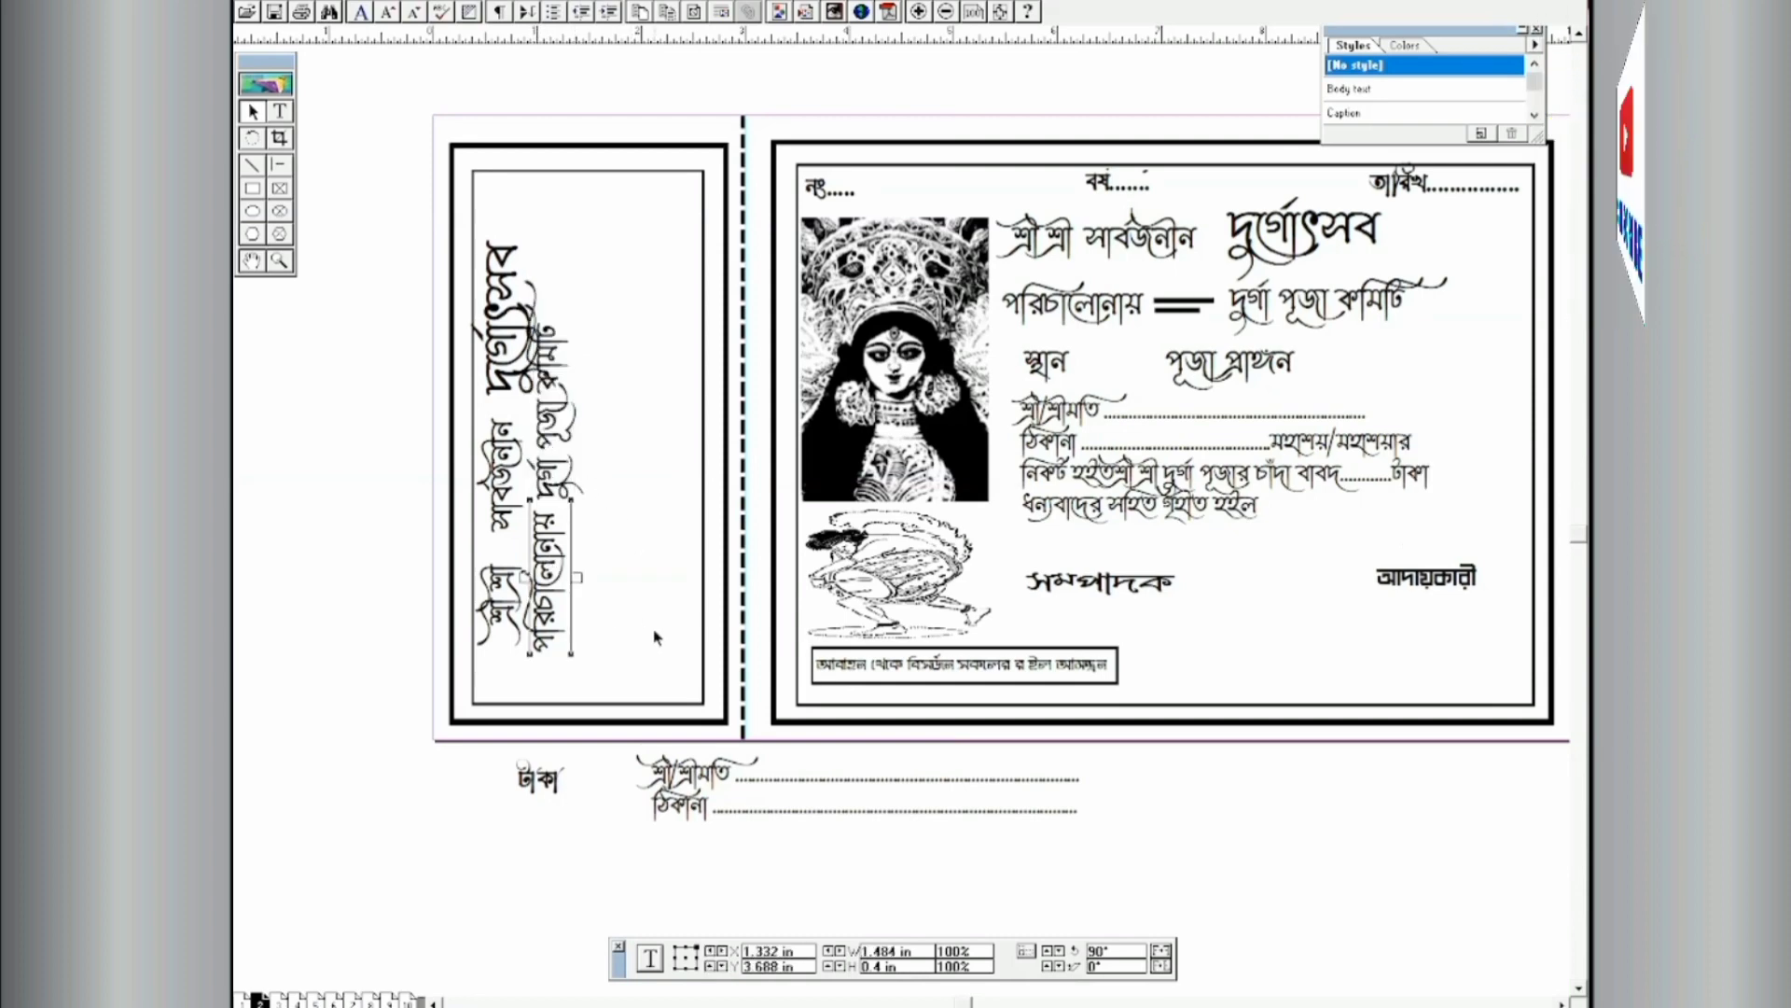
key("Right")
key("Right")
key("Right")
key("Right")
key("Right")
key("Right")
key("Right")
key("Right")
key("Right")
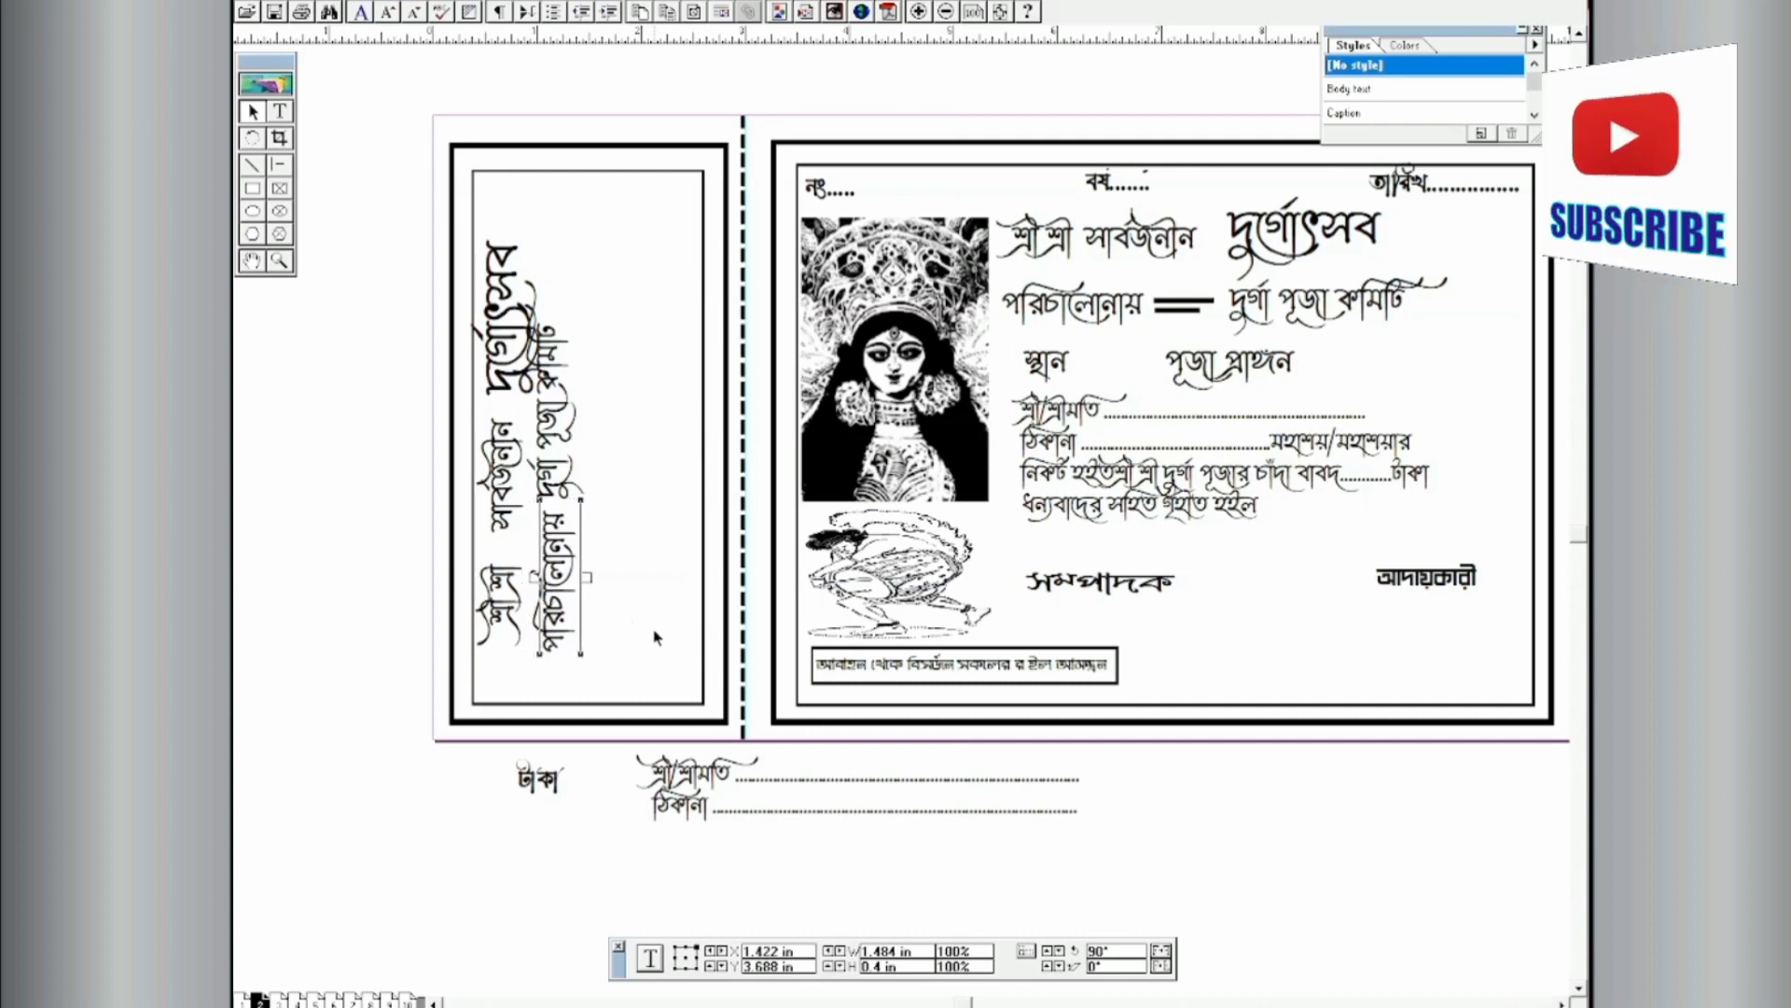
left_click(550, 433)
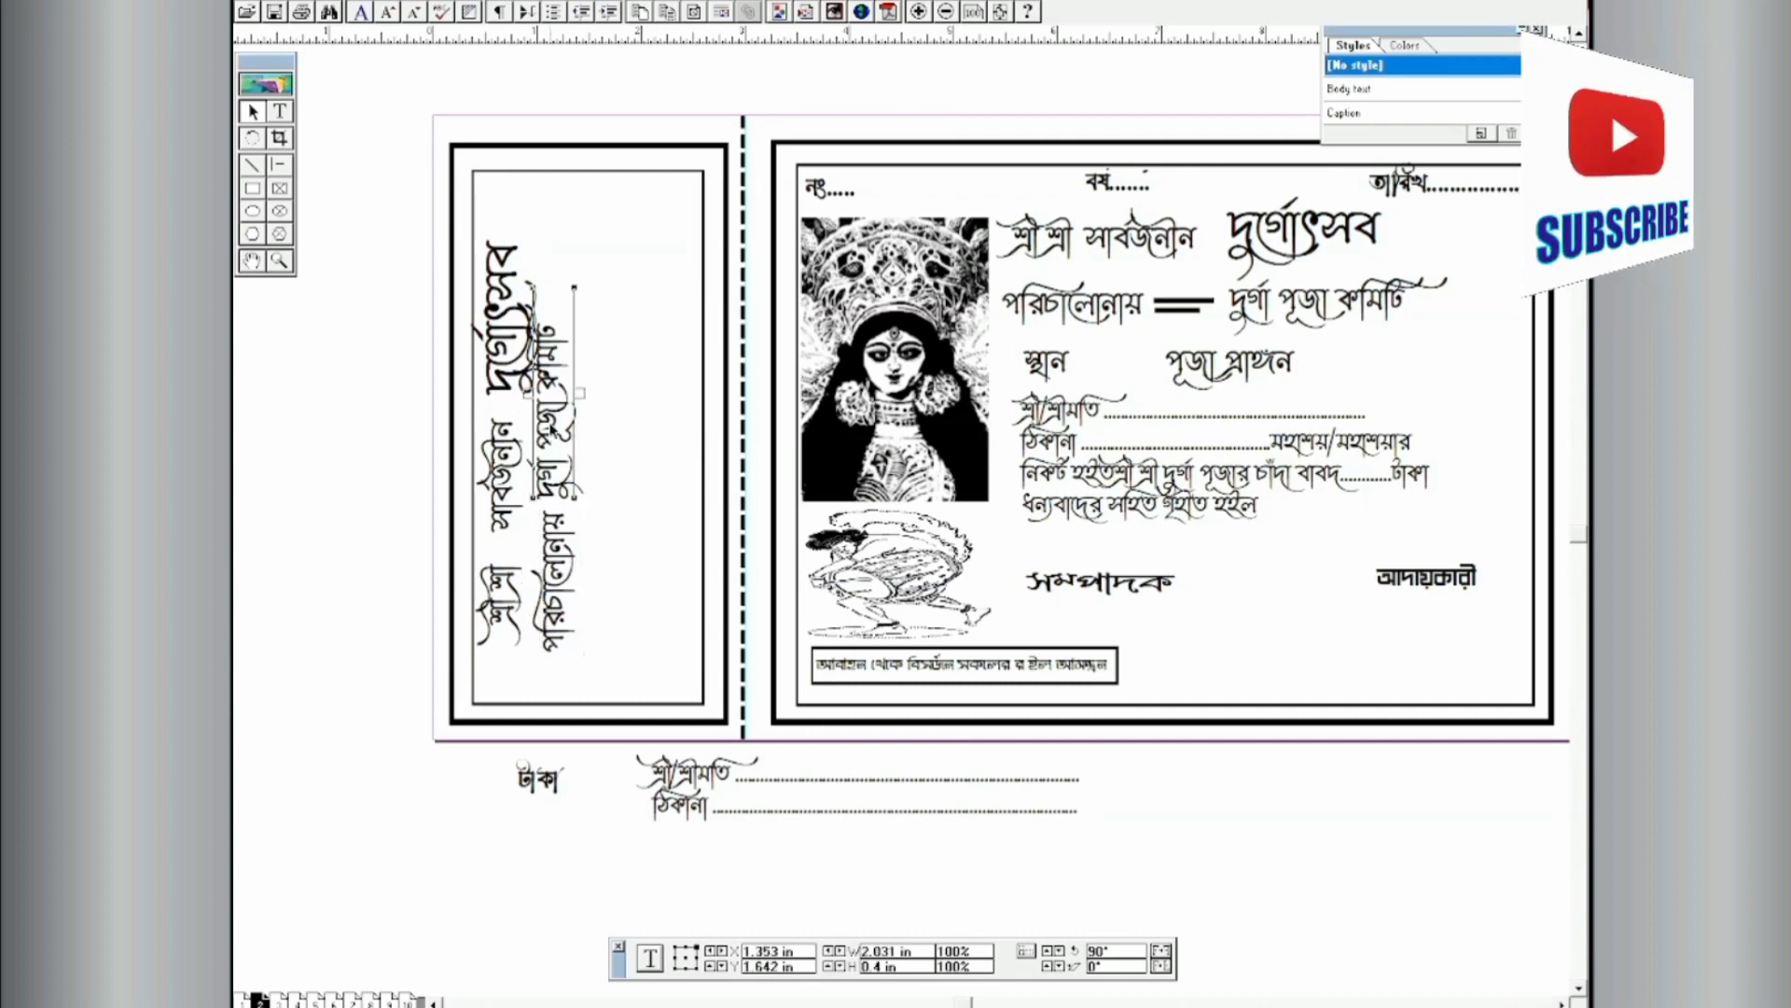
key("Right")
key("Right")
key("Right")
key("Right")
key("Right")
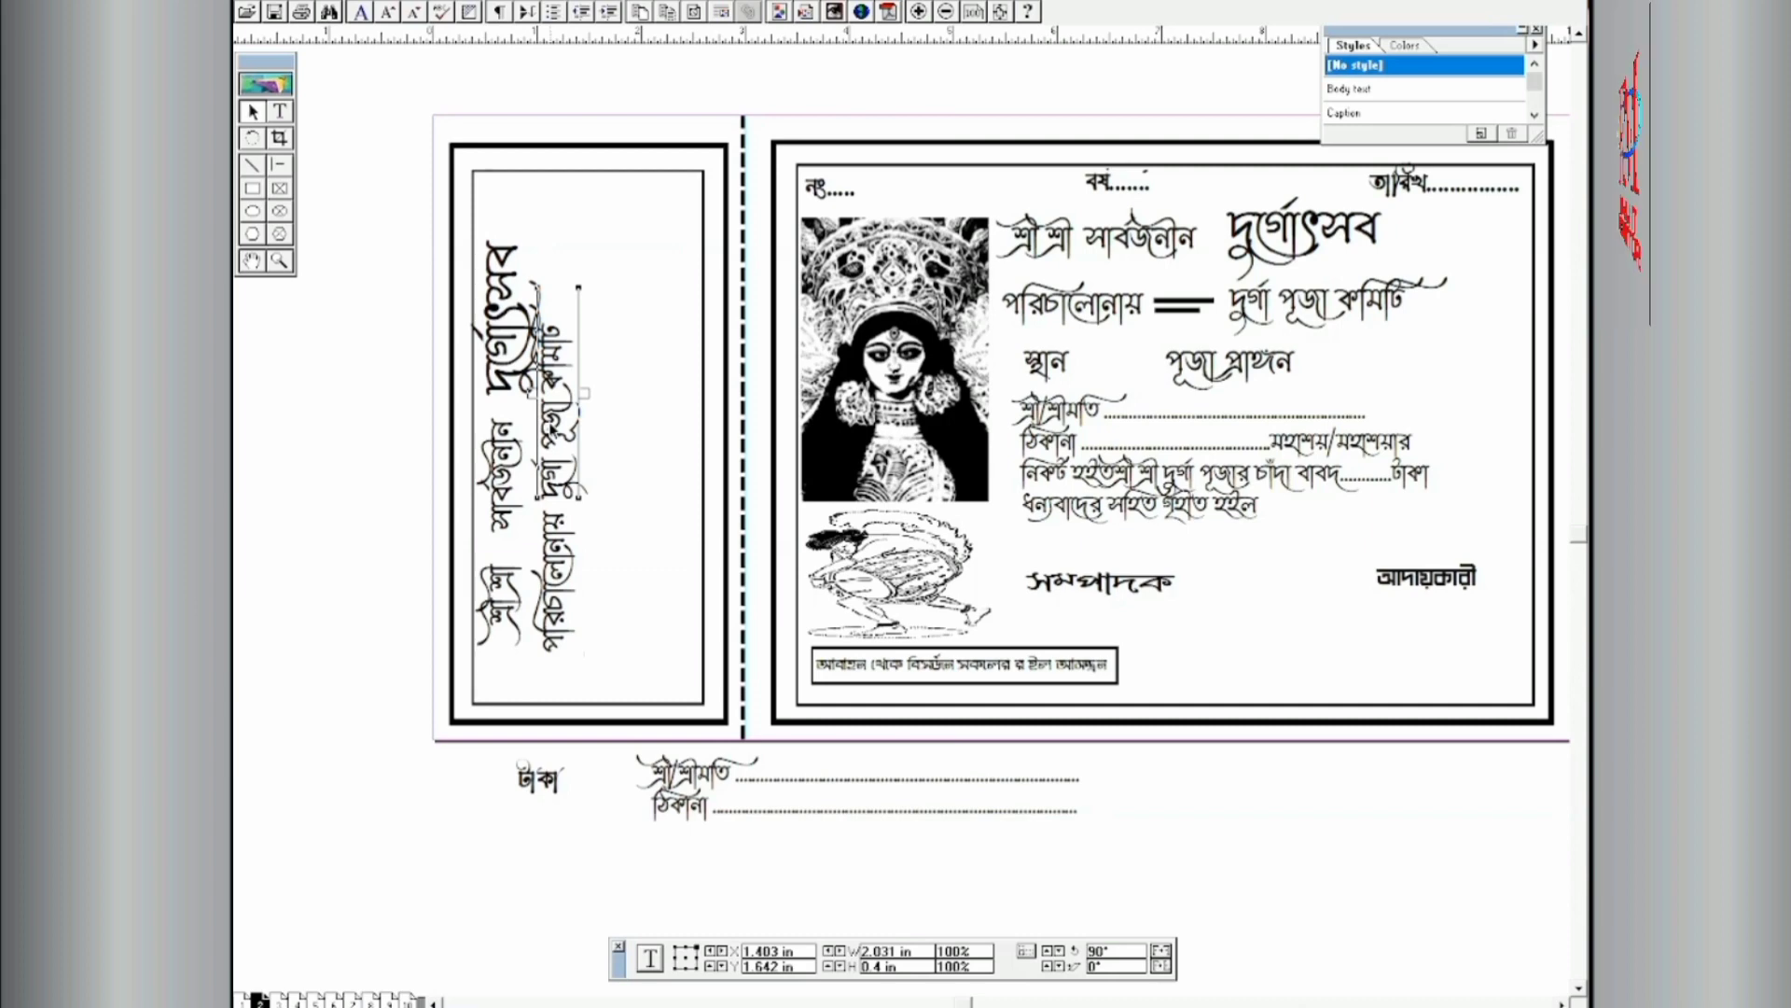
left_click(383, 493)
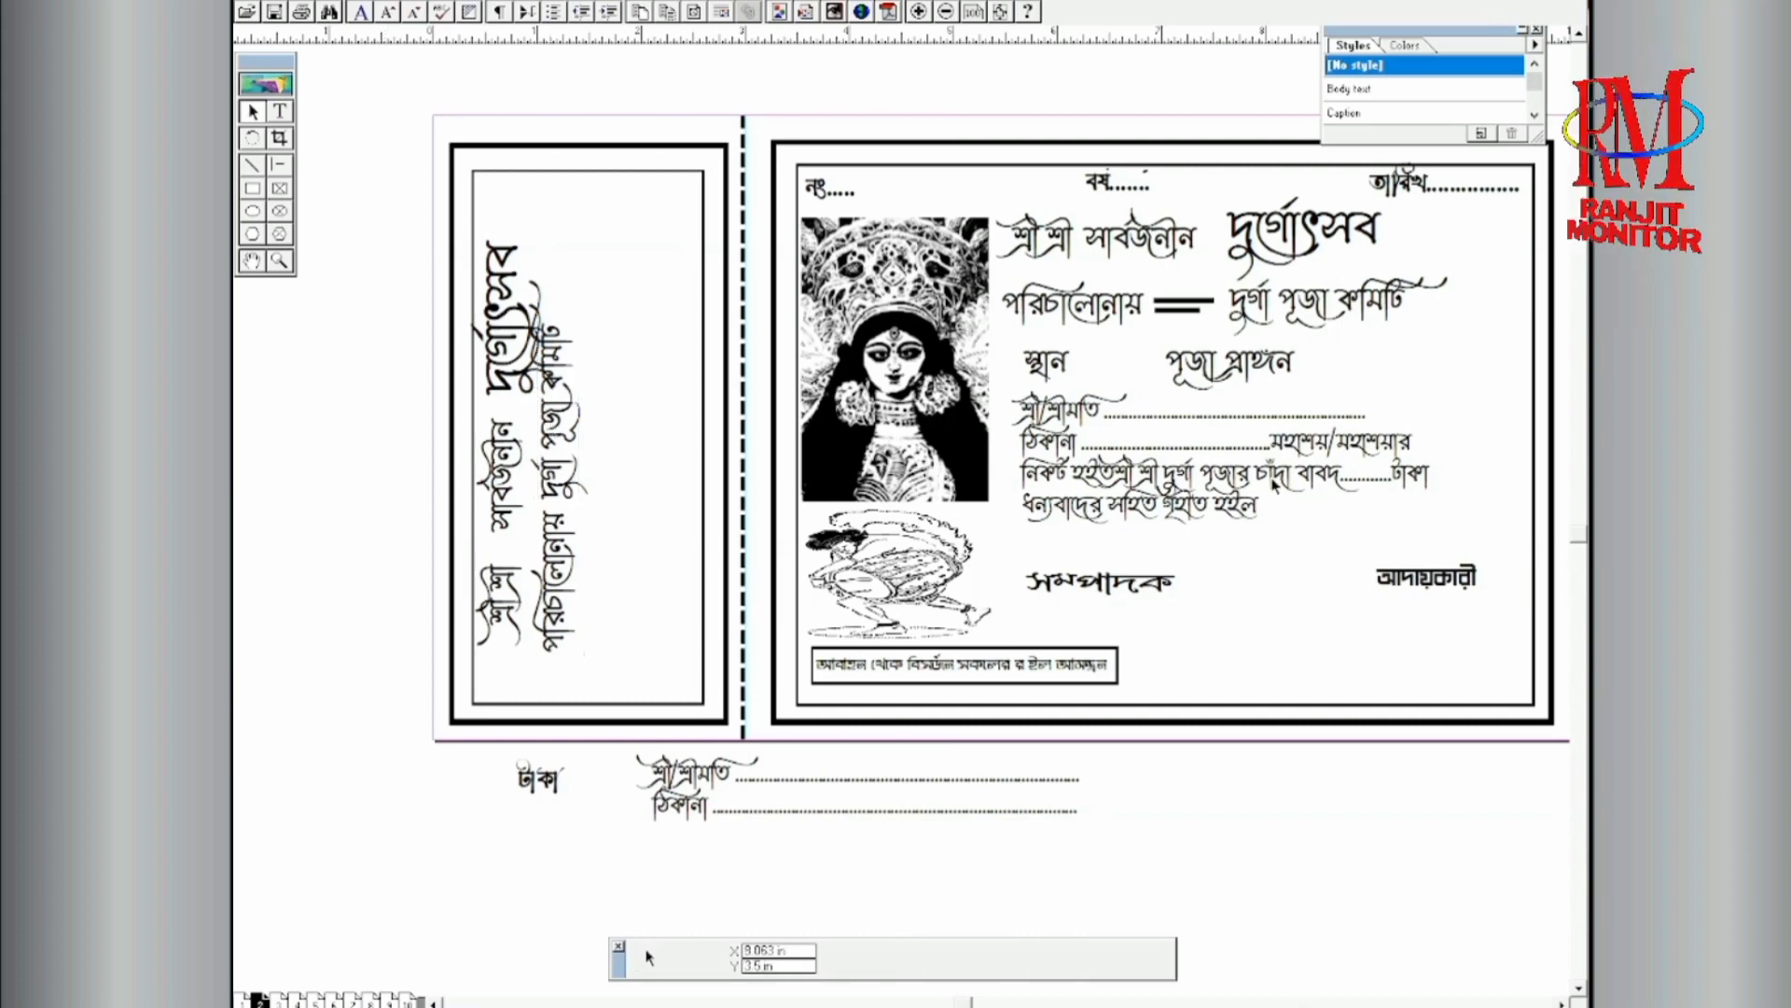
Step: Rotate the dotted শ্রী/শ্রীমতি and ঠিকানা block below the receipt 90° and place it in the stub beside the committee line
left_click(716, 813)
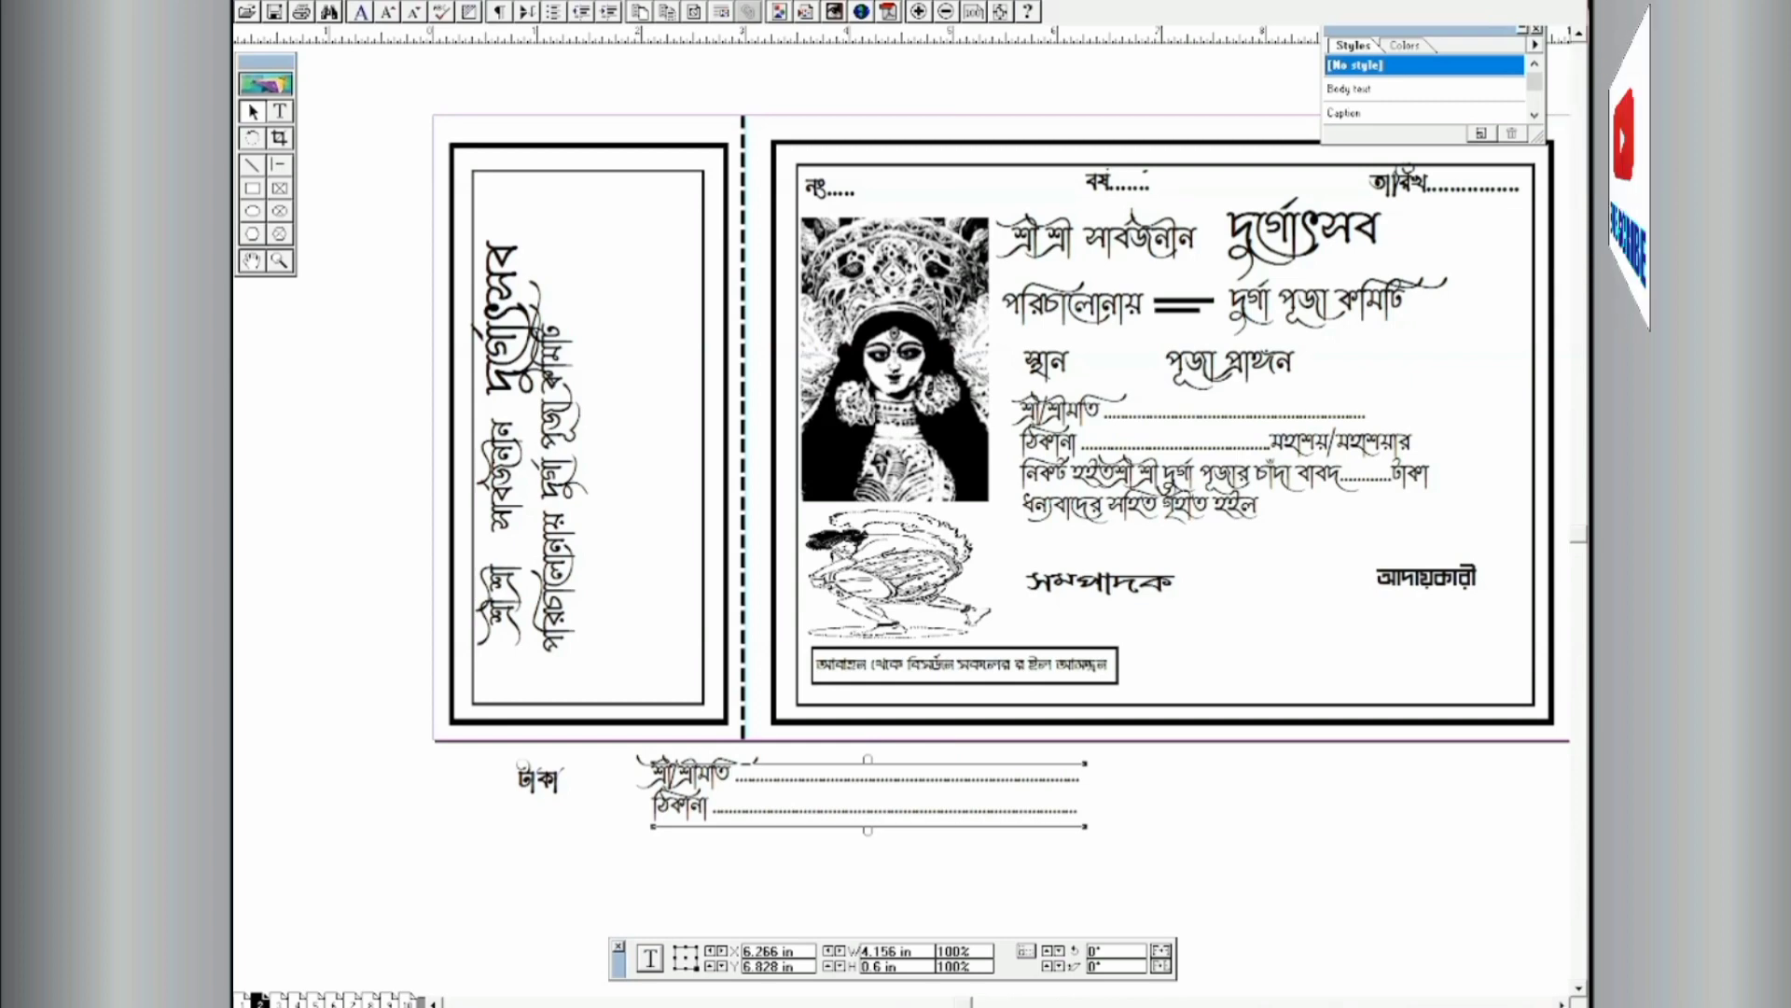
double_click(1113, 952)
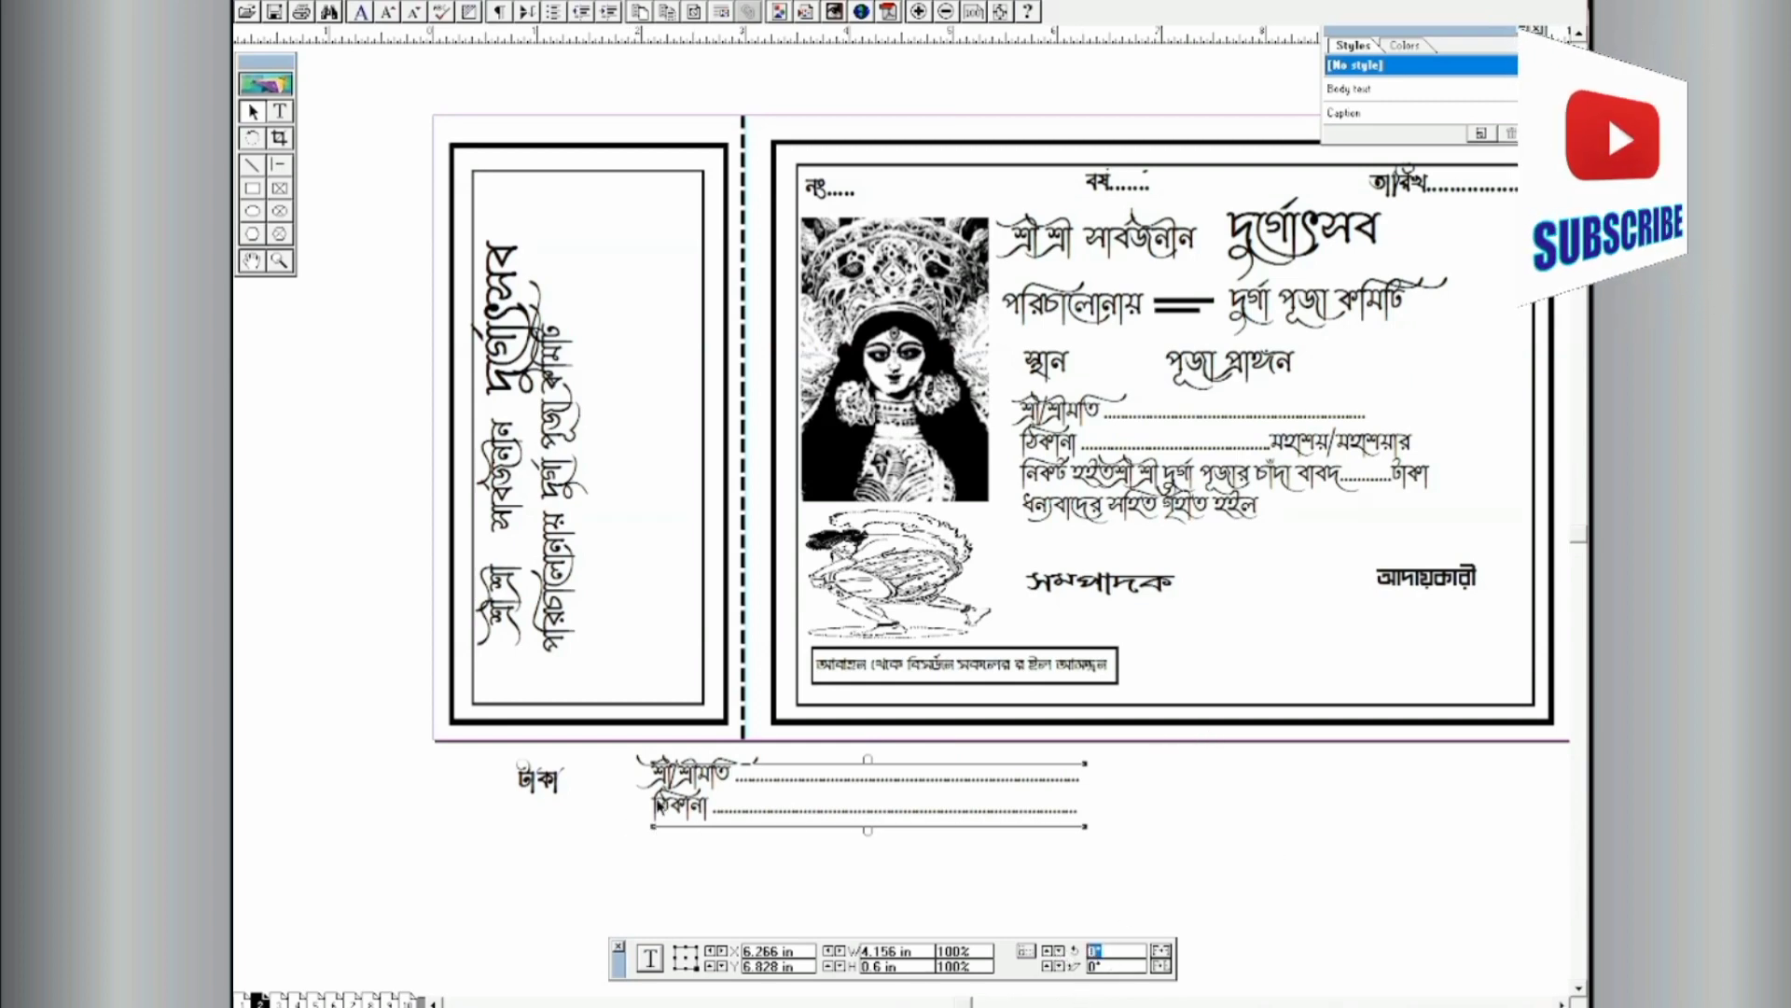
left_click_drag(660, 808, 606, 604)
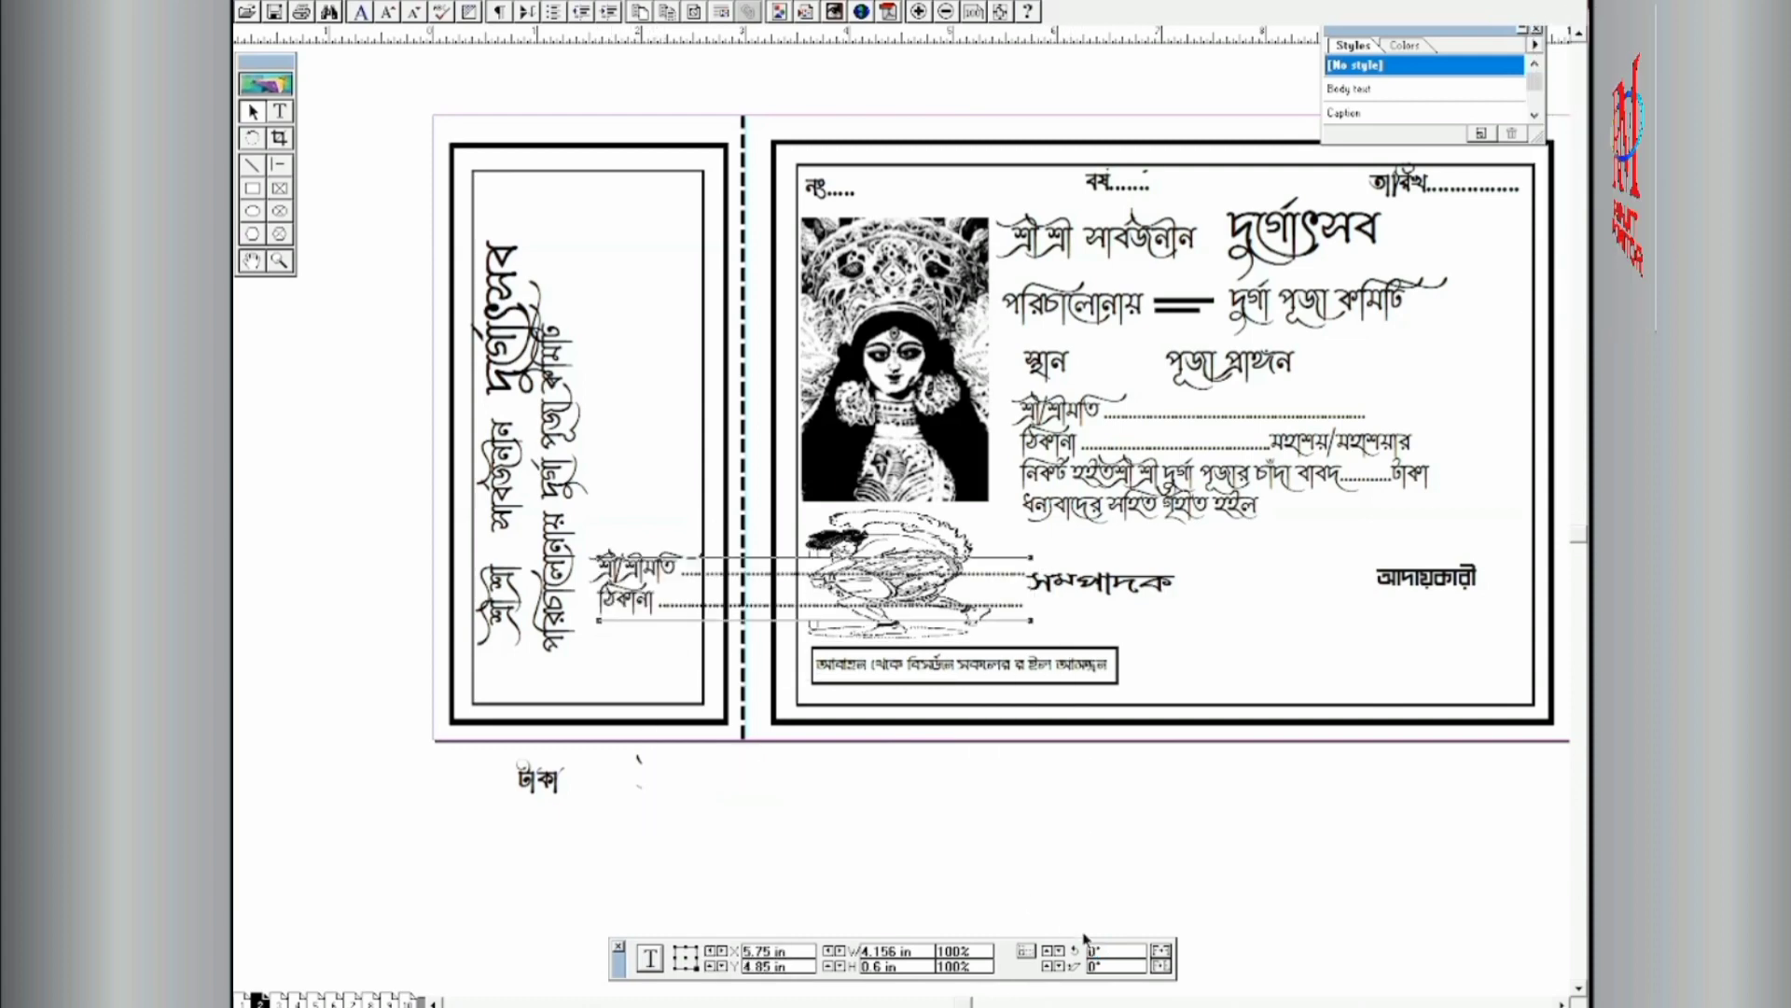
left_click_drag(1103, 952, 1023, 958)
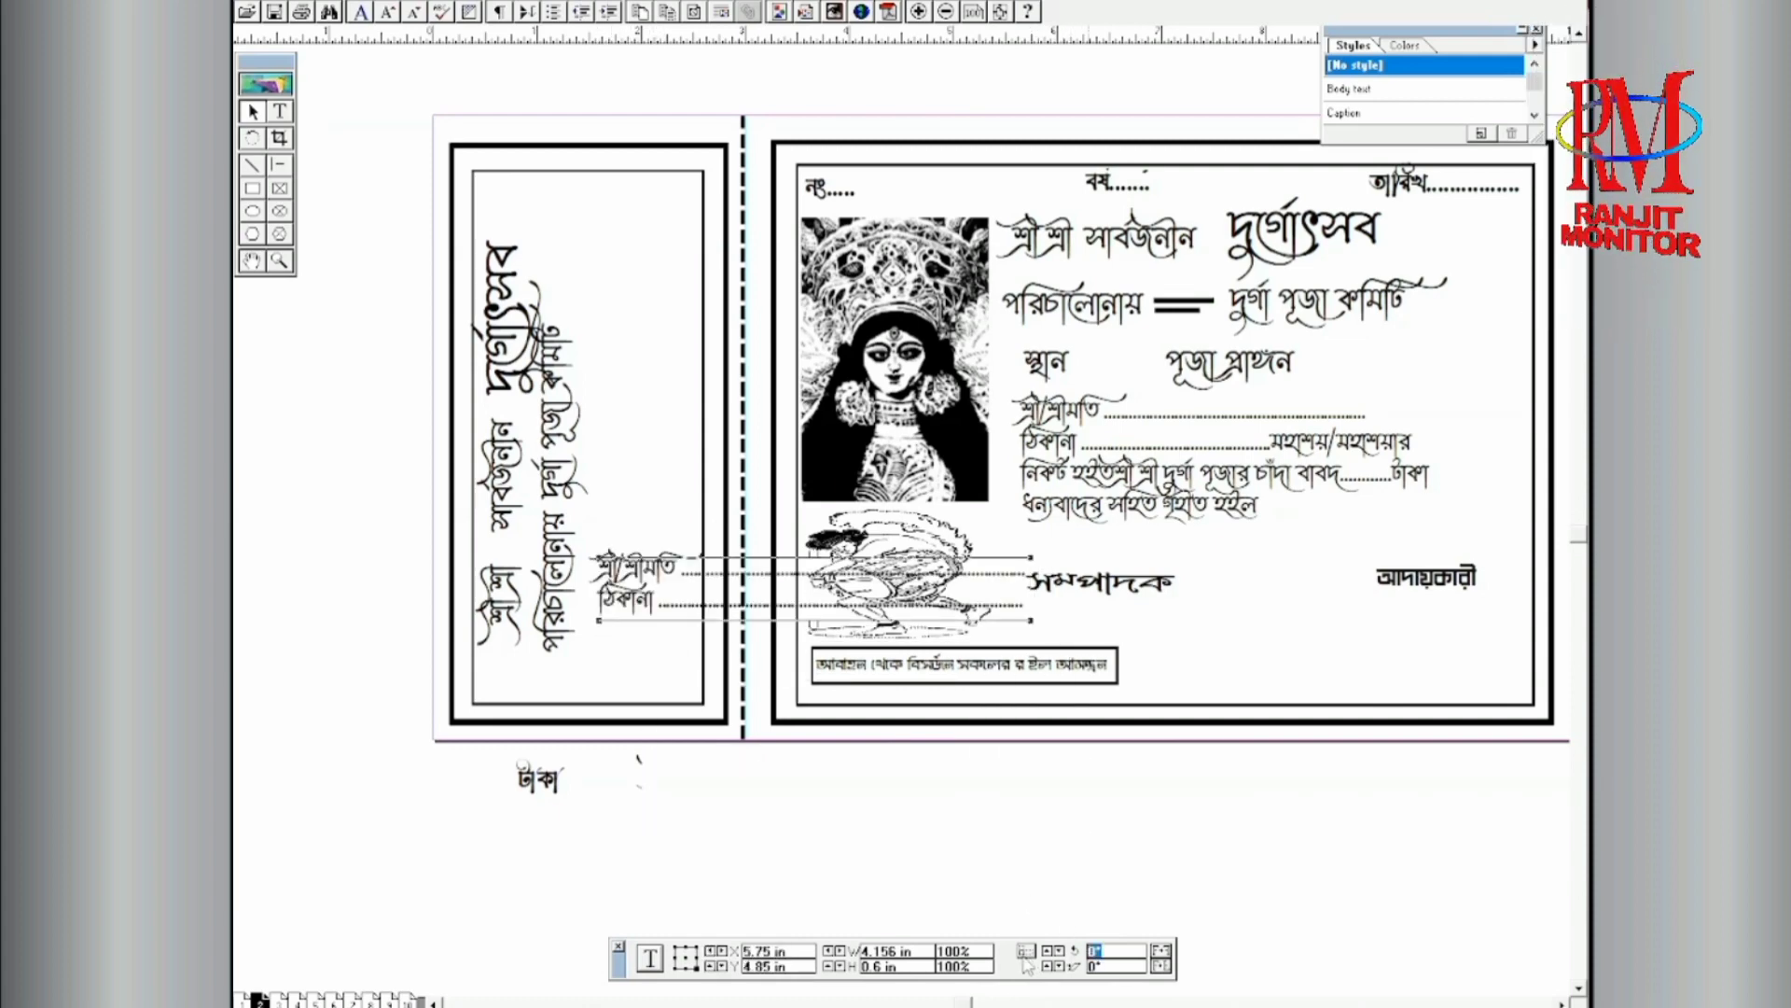
type("90")
key("Return")
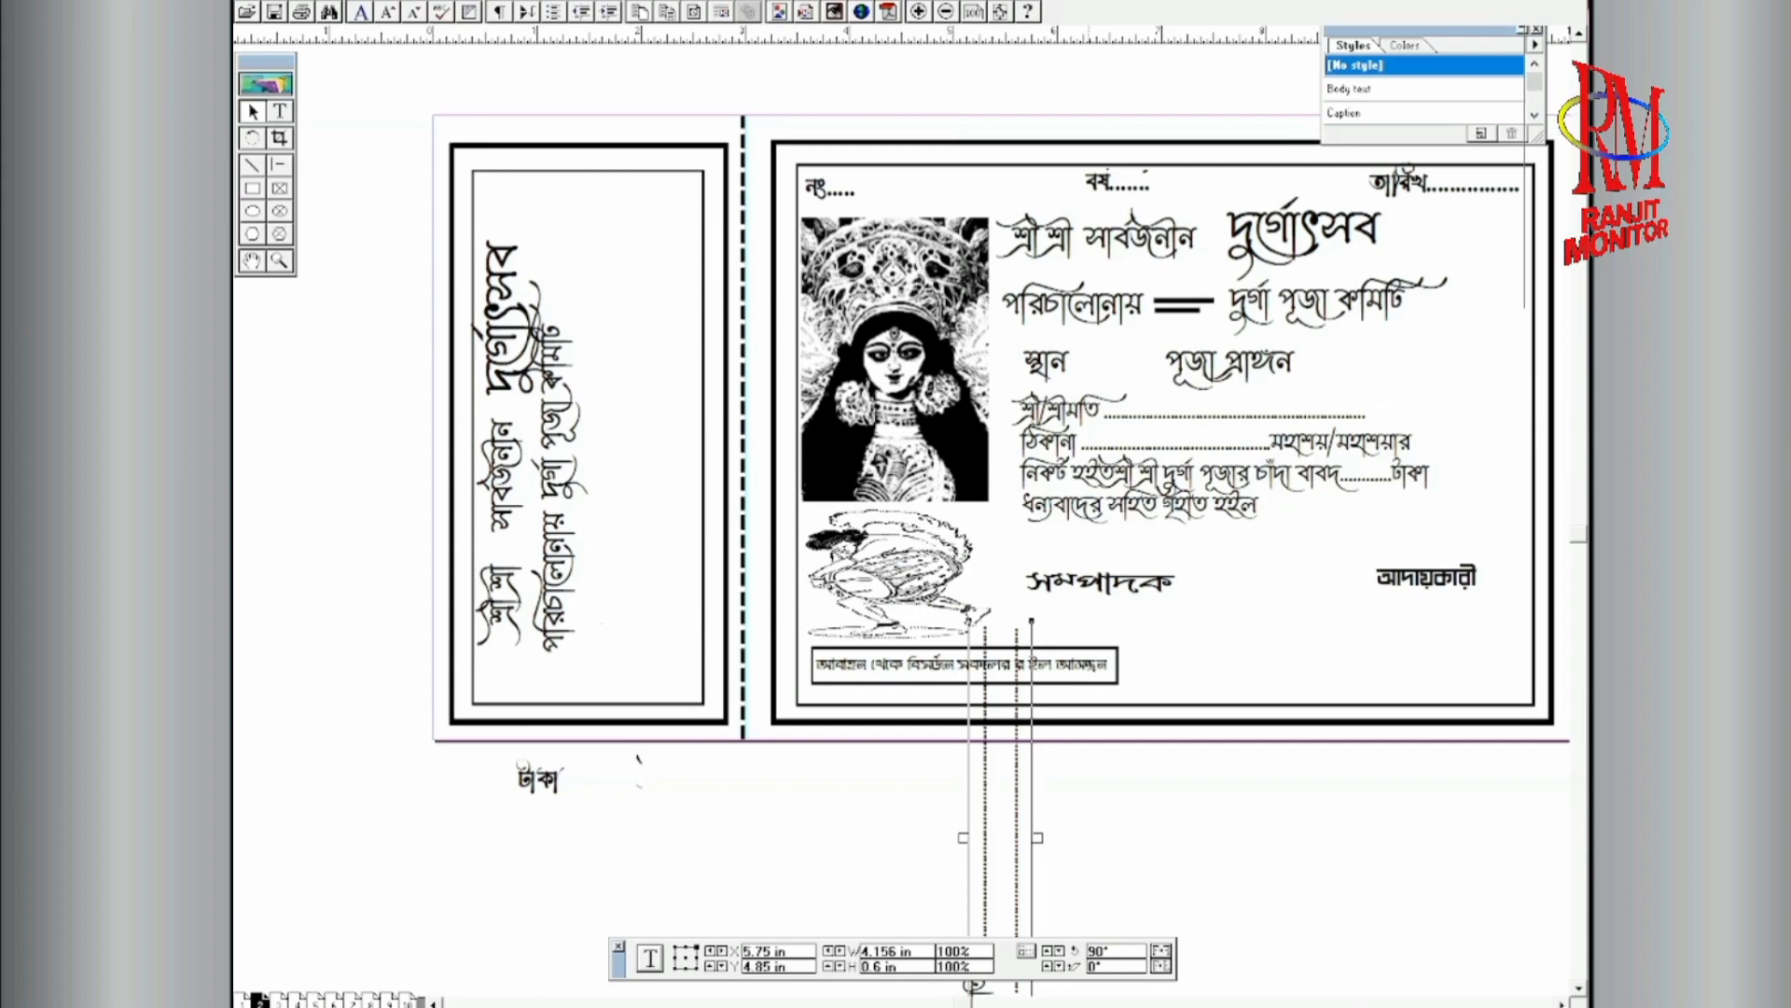
mouse_move(979, 881)
left_mouse_down()
mouse_move(693, 617)
mouse_move(652, 516)
mouse_move(616, 495)
left_mouse_up()
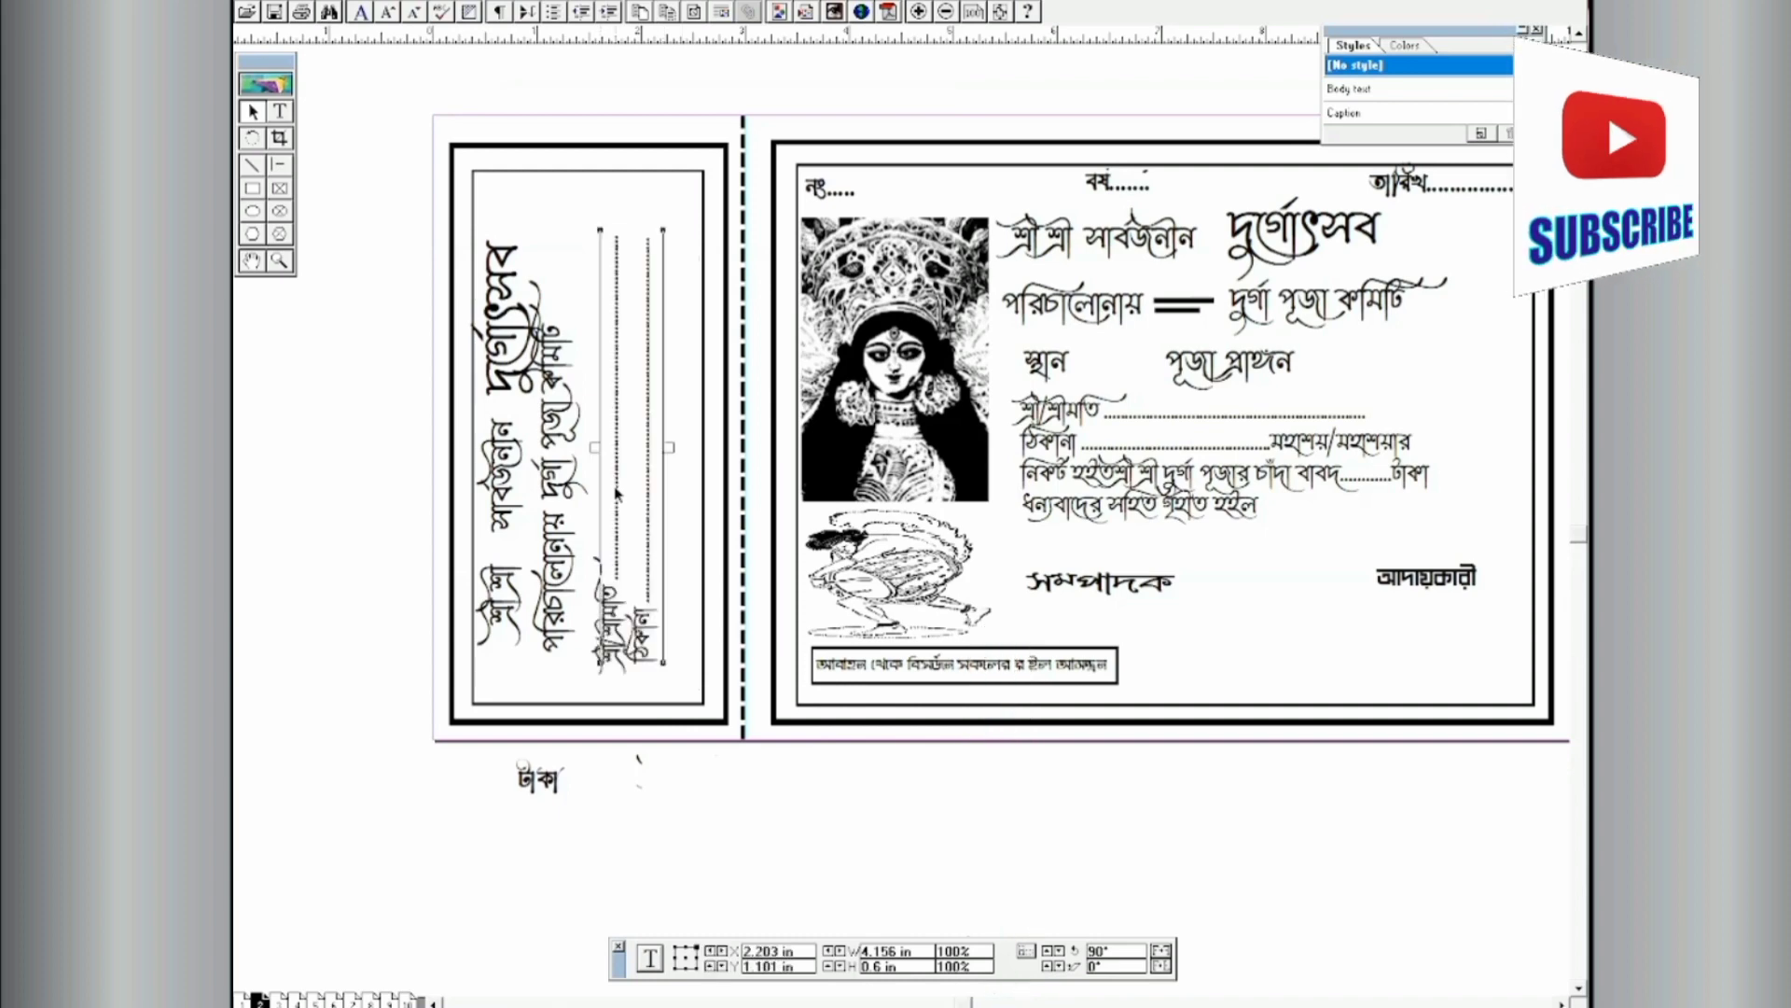
left_click(773, 862)
Step: Shift the stub's vertical পরিচালোনায় slightly right and move দুর্গা পূজা কমিটি up and right, leaving a gap between them
left_click(551, 590)
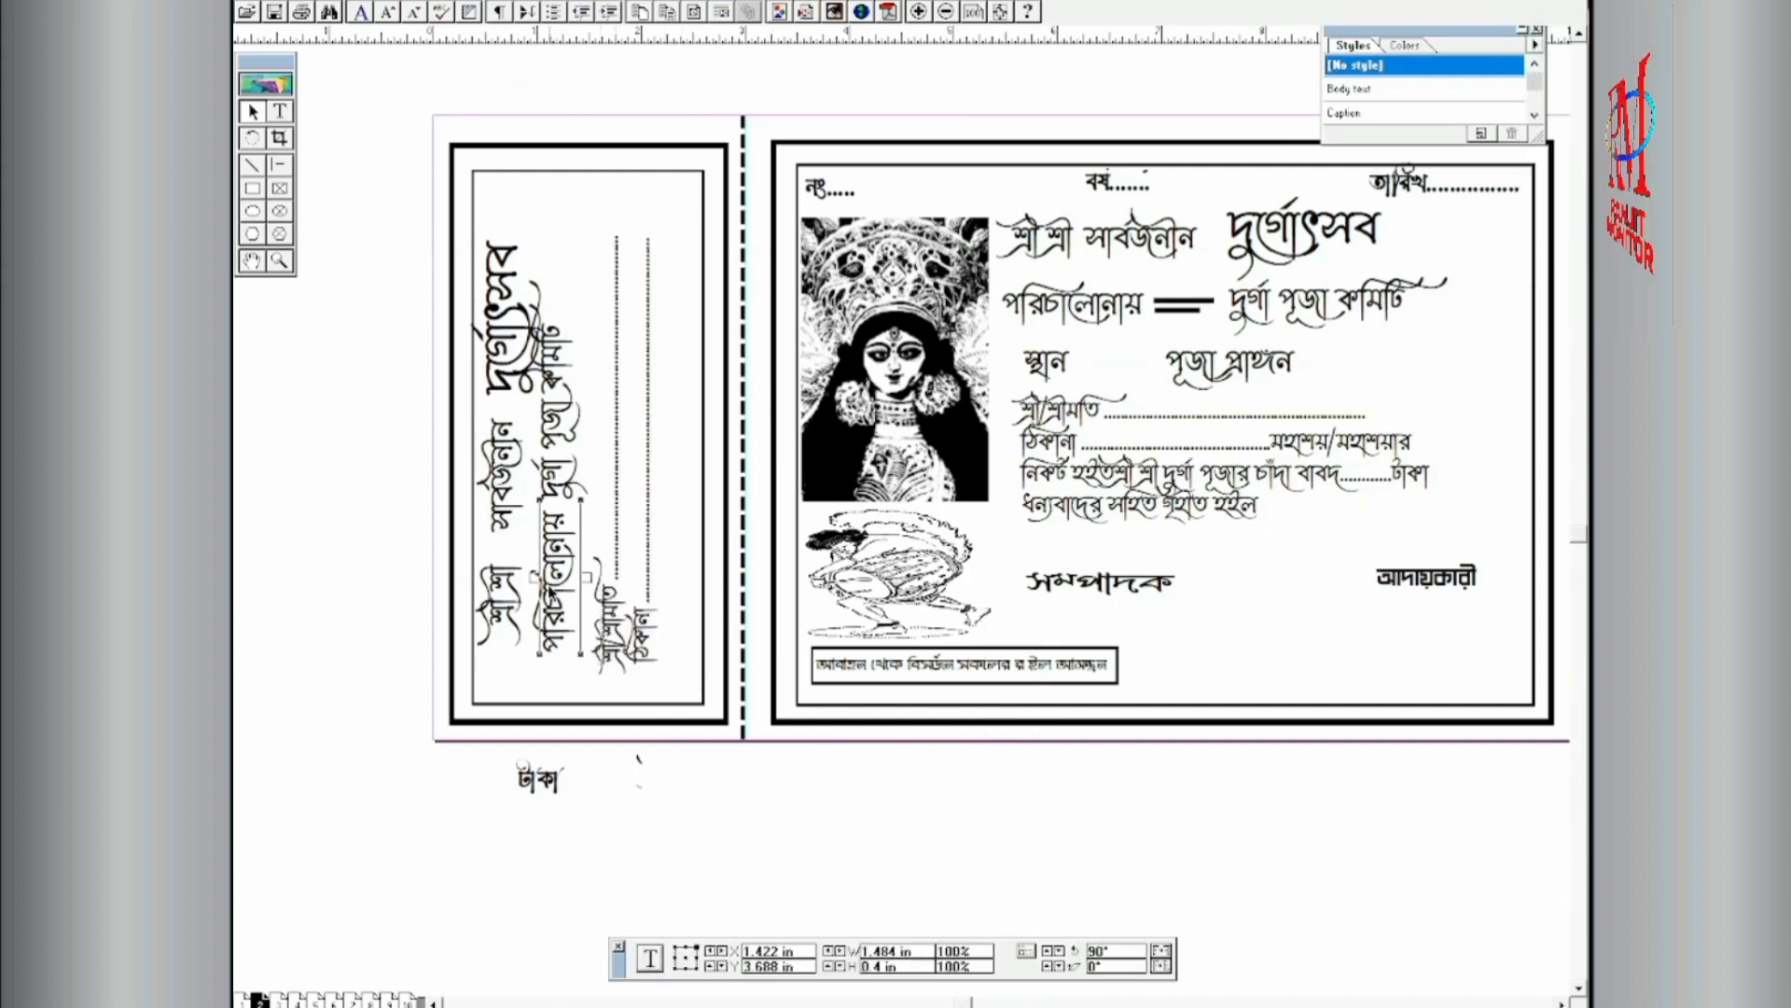
left_click_drag(551, 591, 555, 592)
left_click(580, 392)
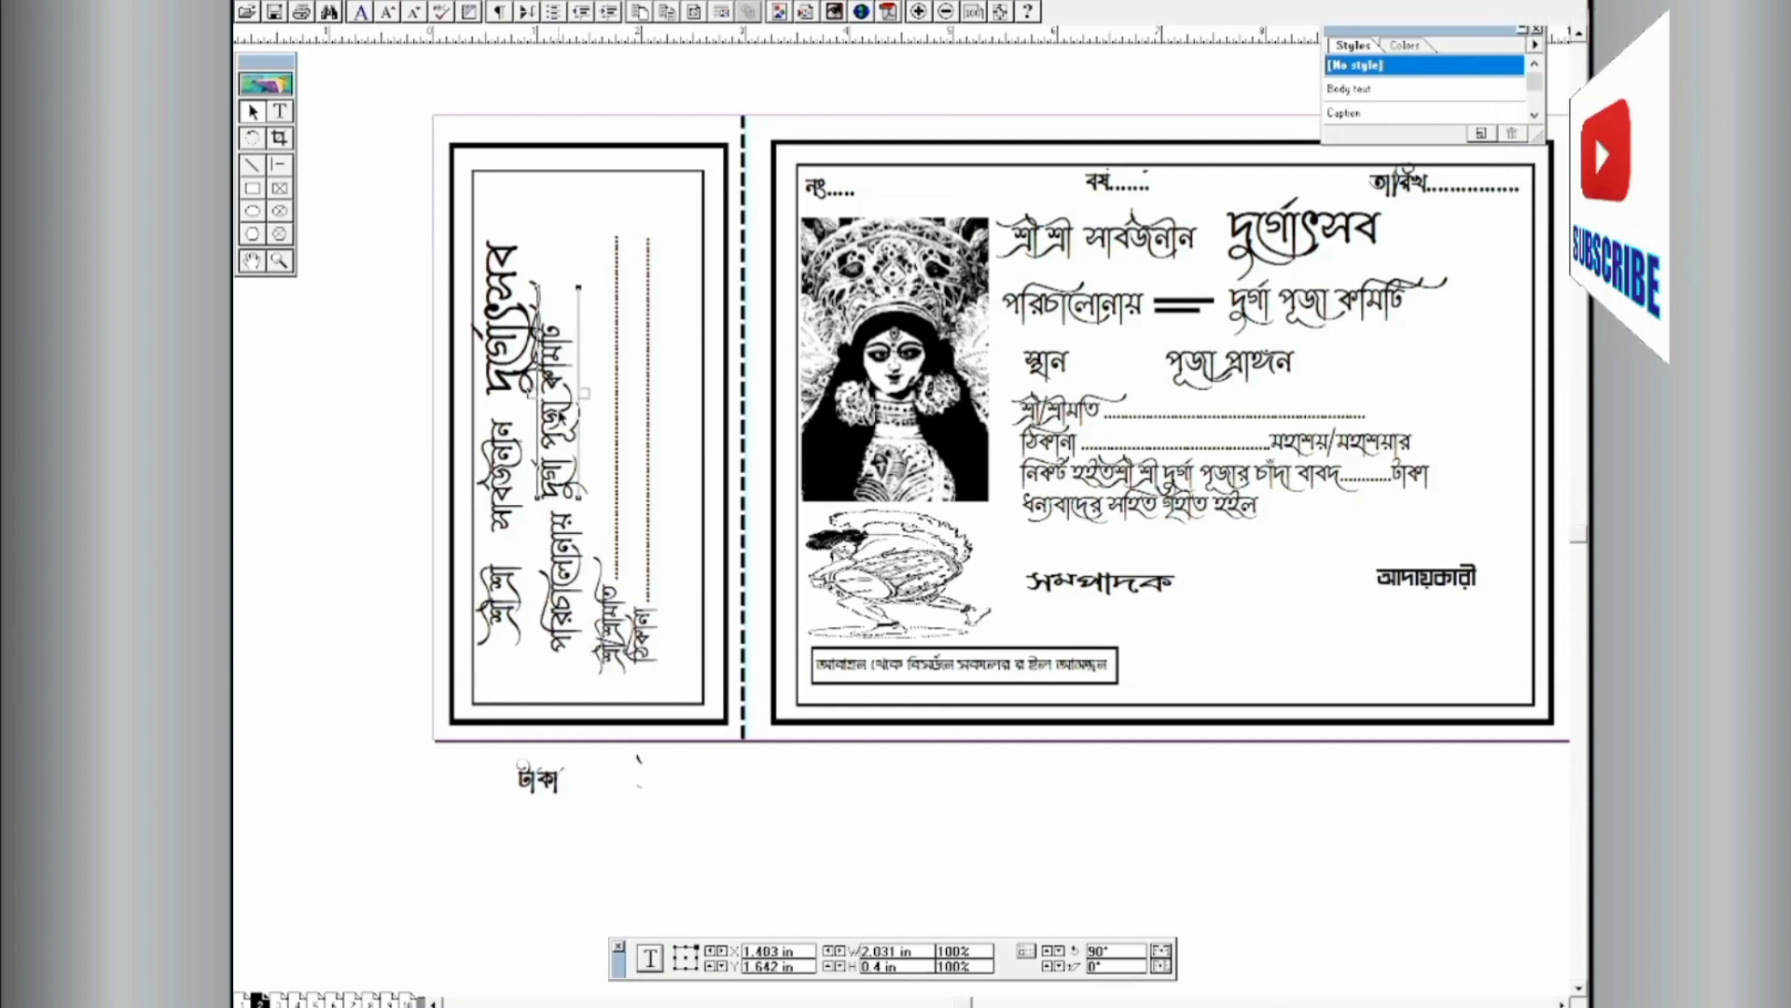
left_click_drag(556, 352, 593, 334)
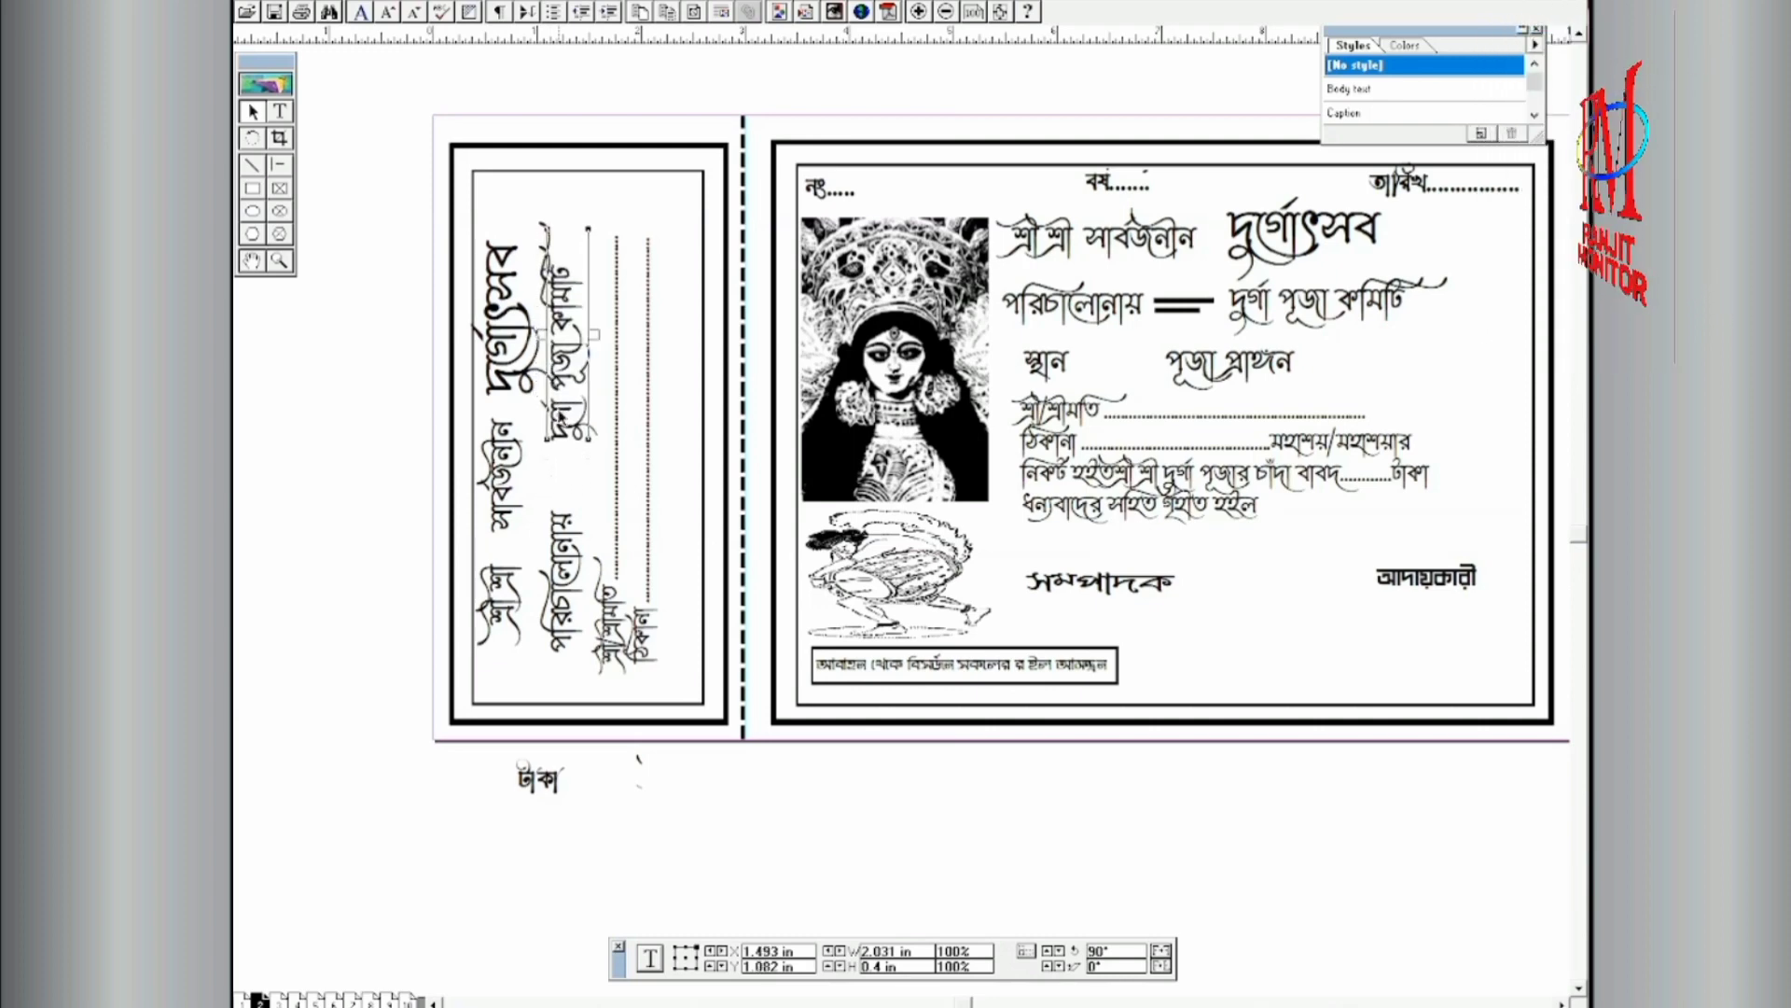
left_click(749, 826)
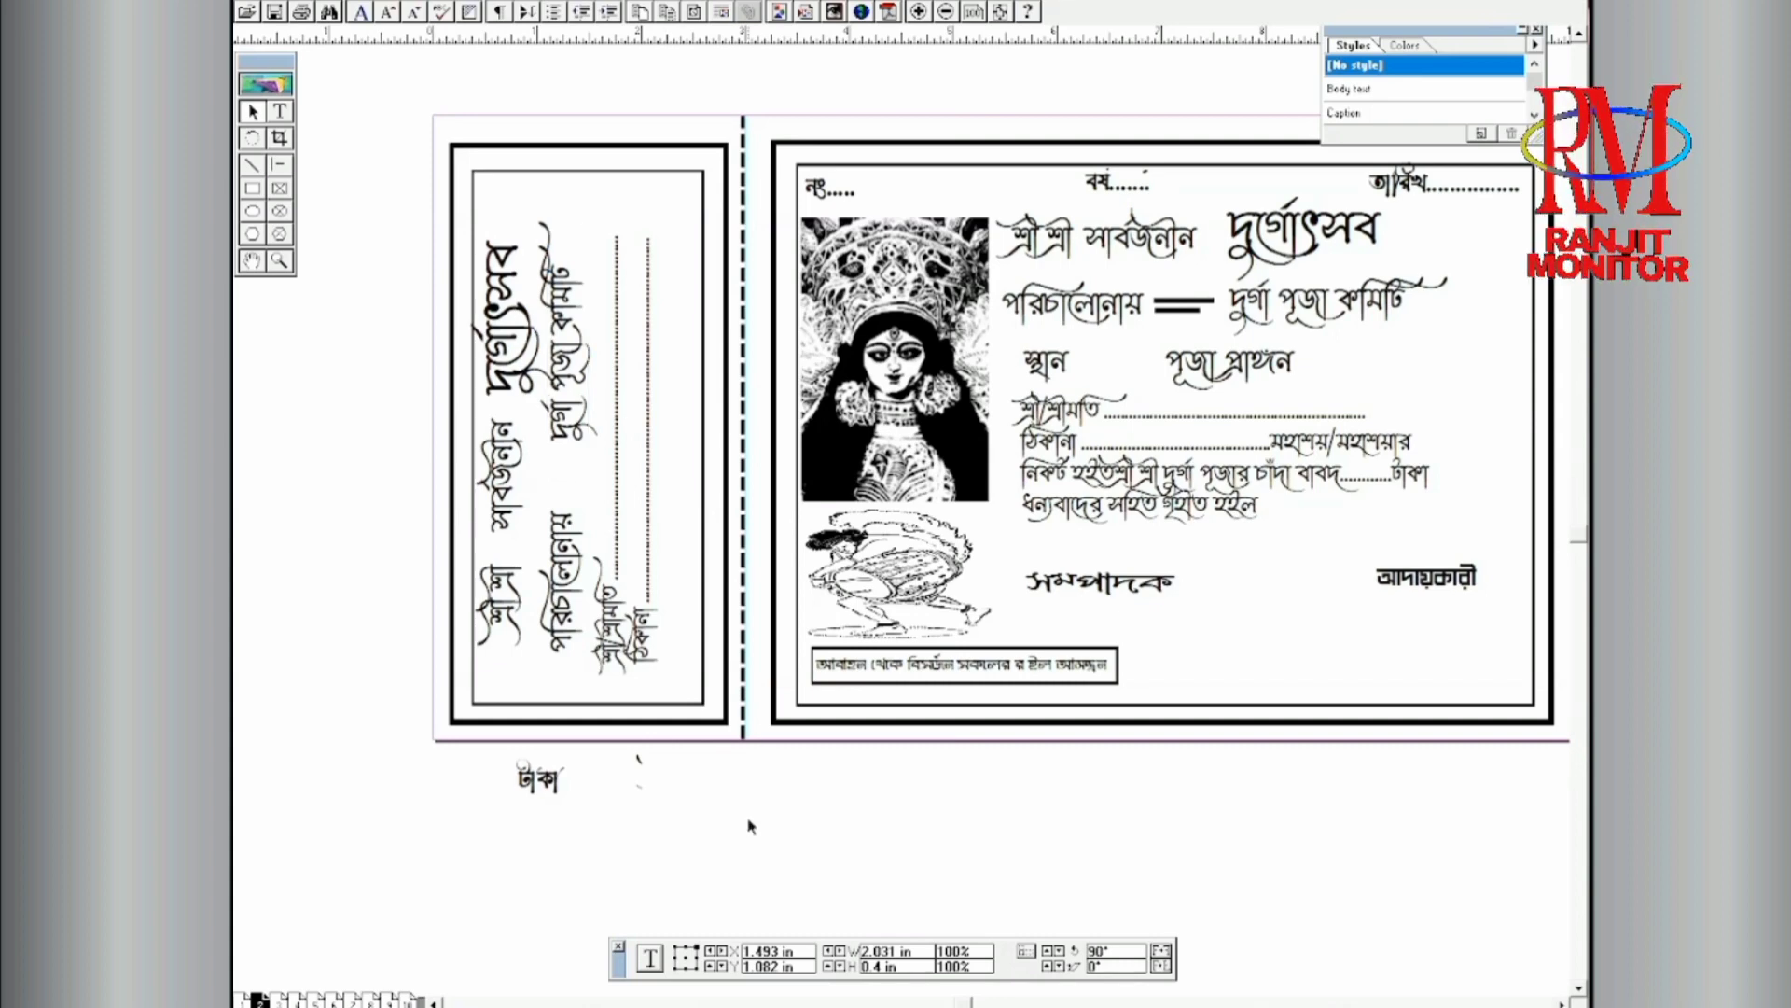
Step: Rotate the টাকা label below the receipt 90° and place it in the stub beside the ঠিকানা line
left_click(554, 797)
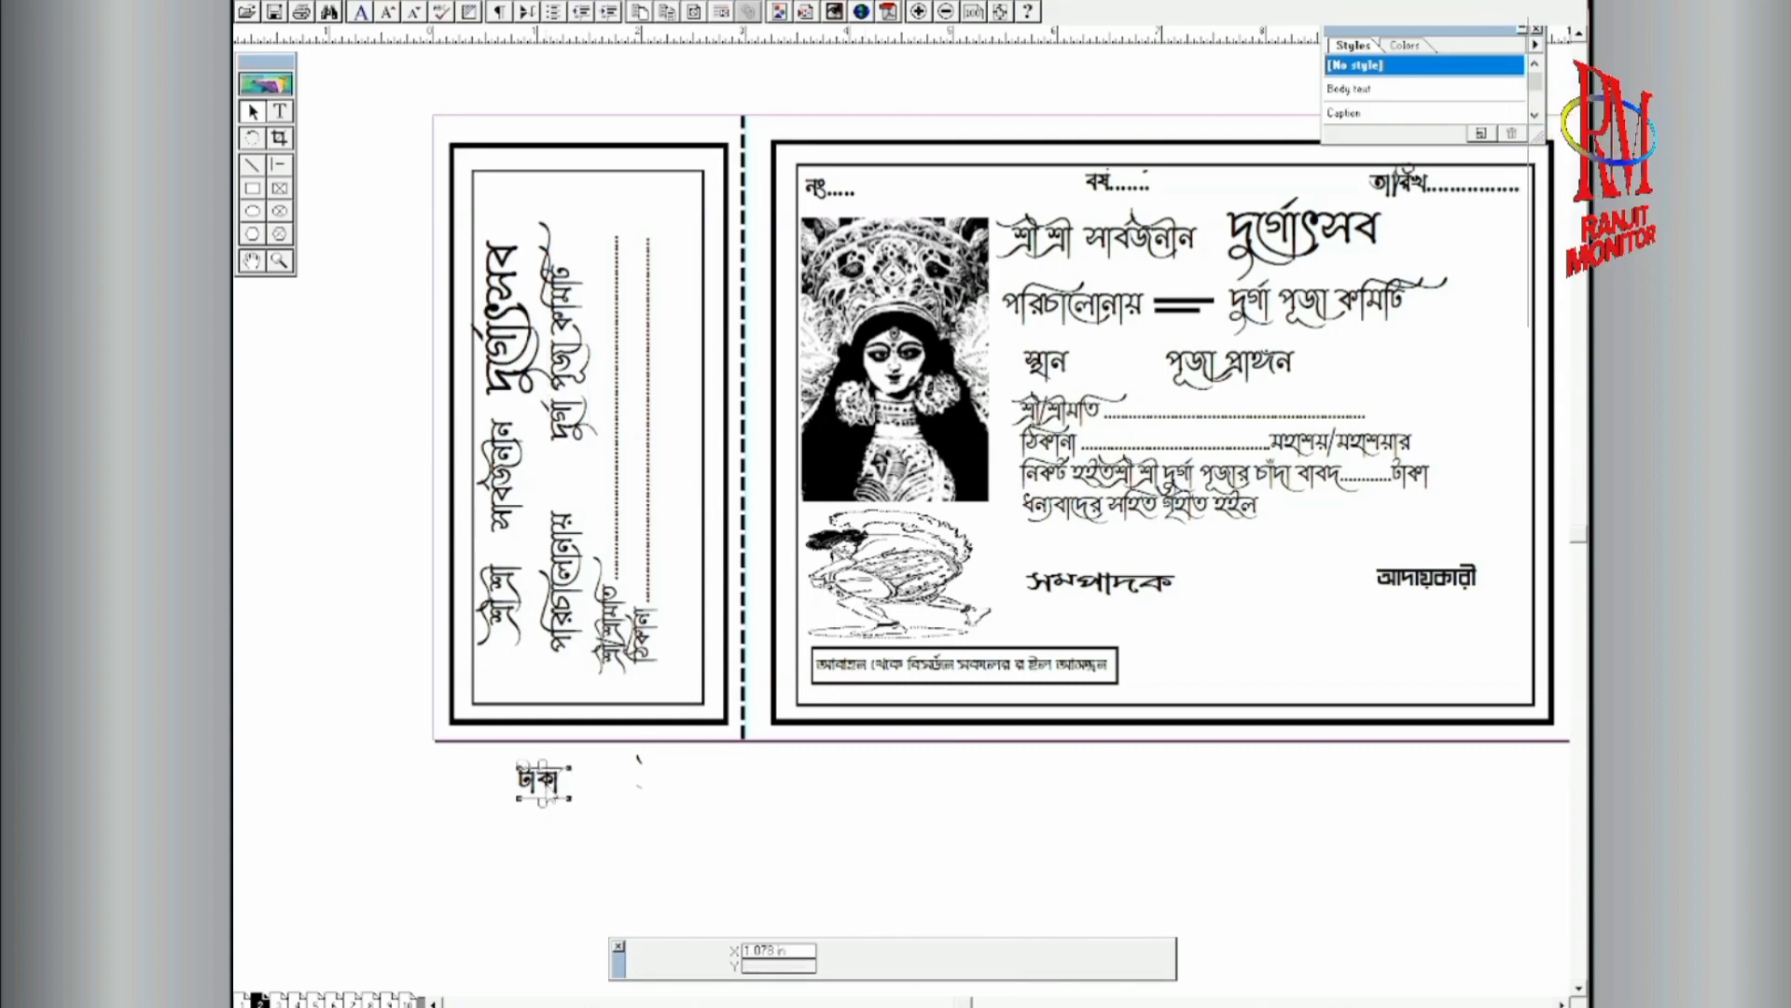
key("ctrl+v")
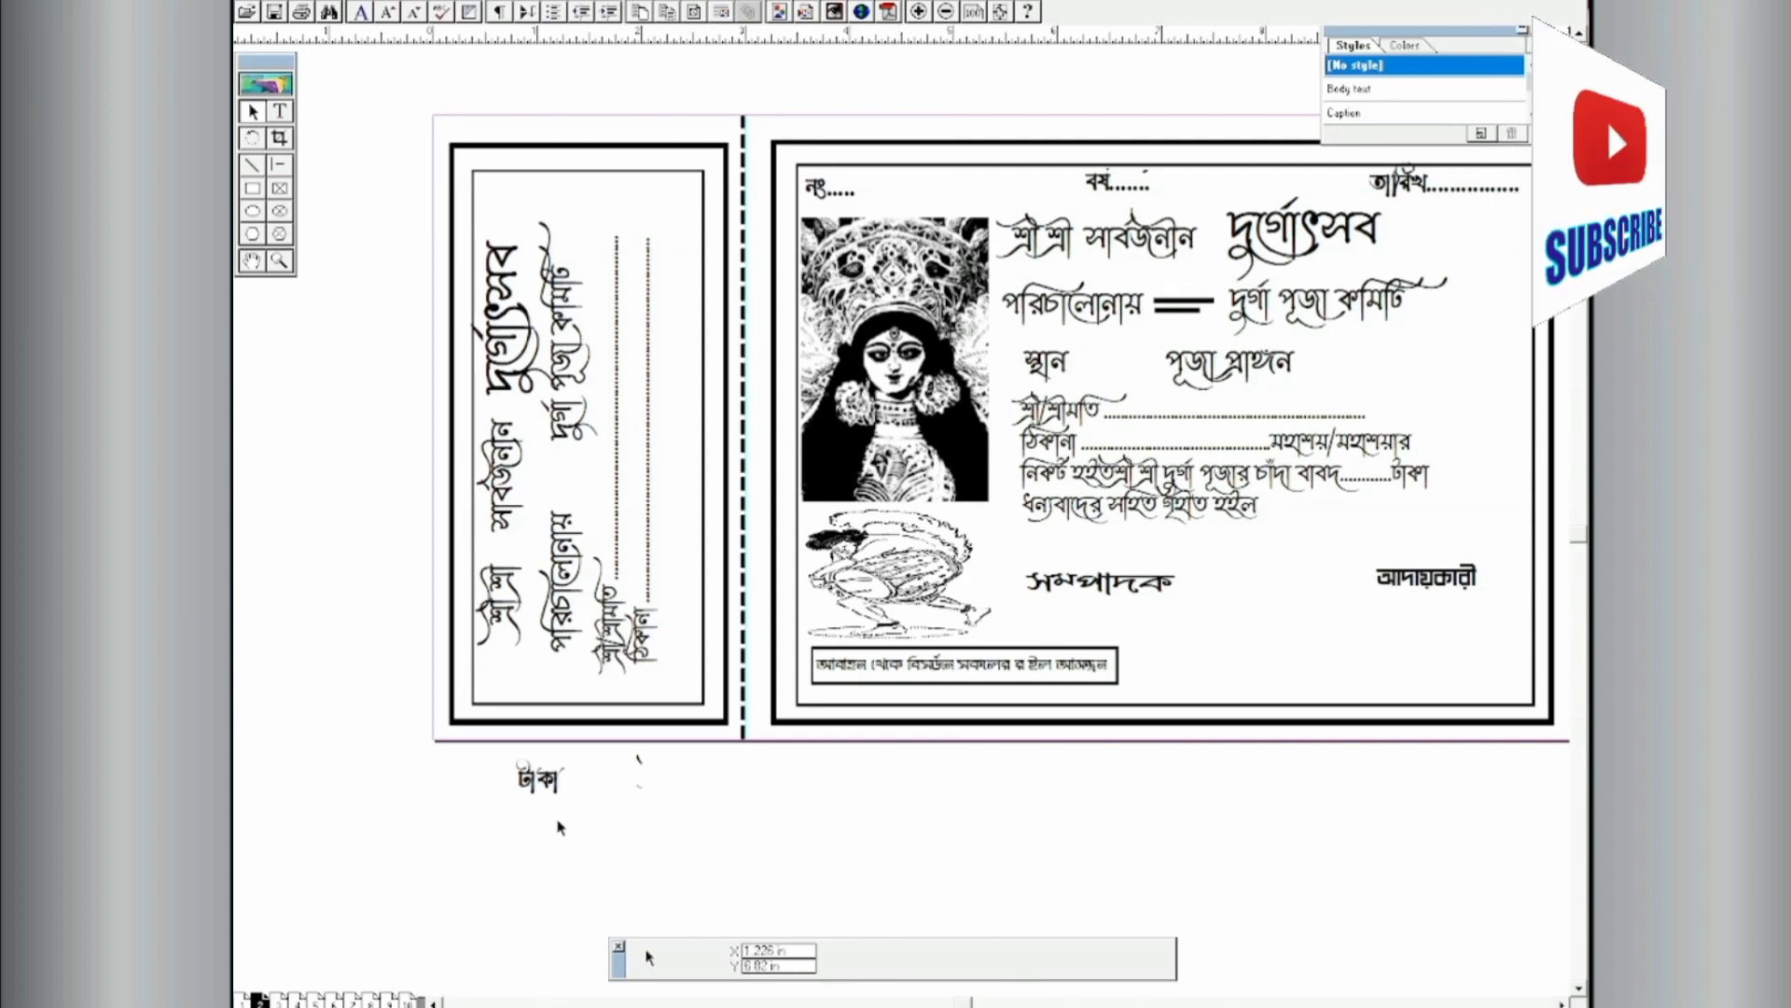
key("ctrl+z")
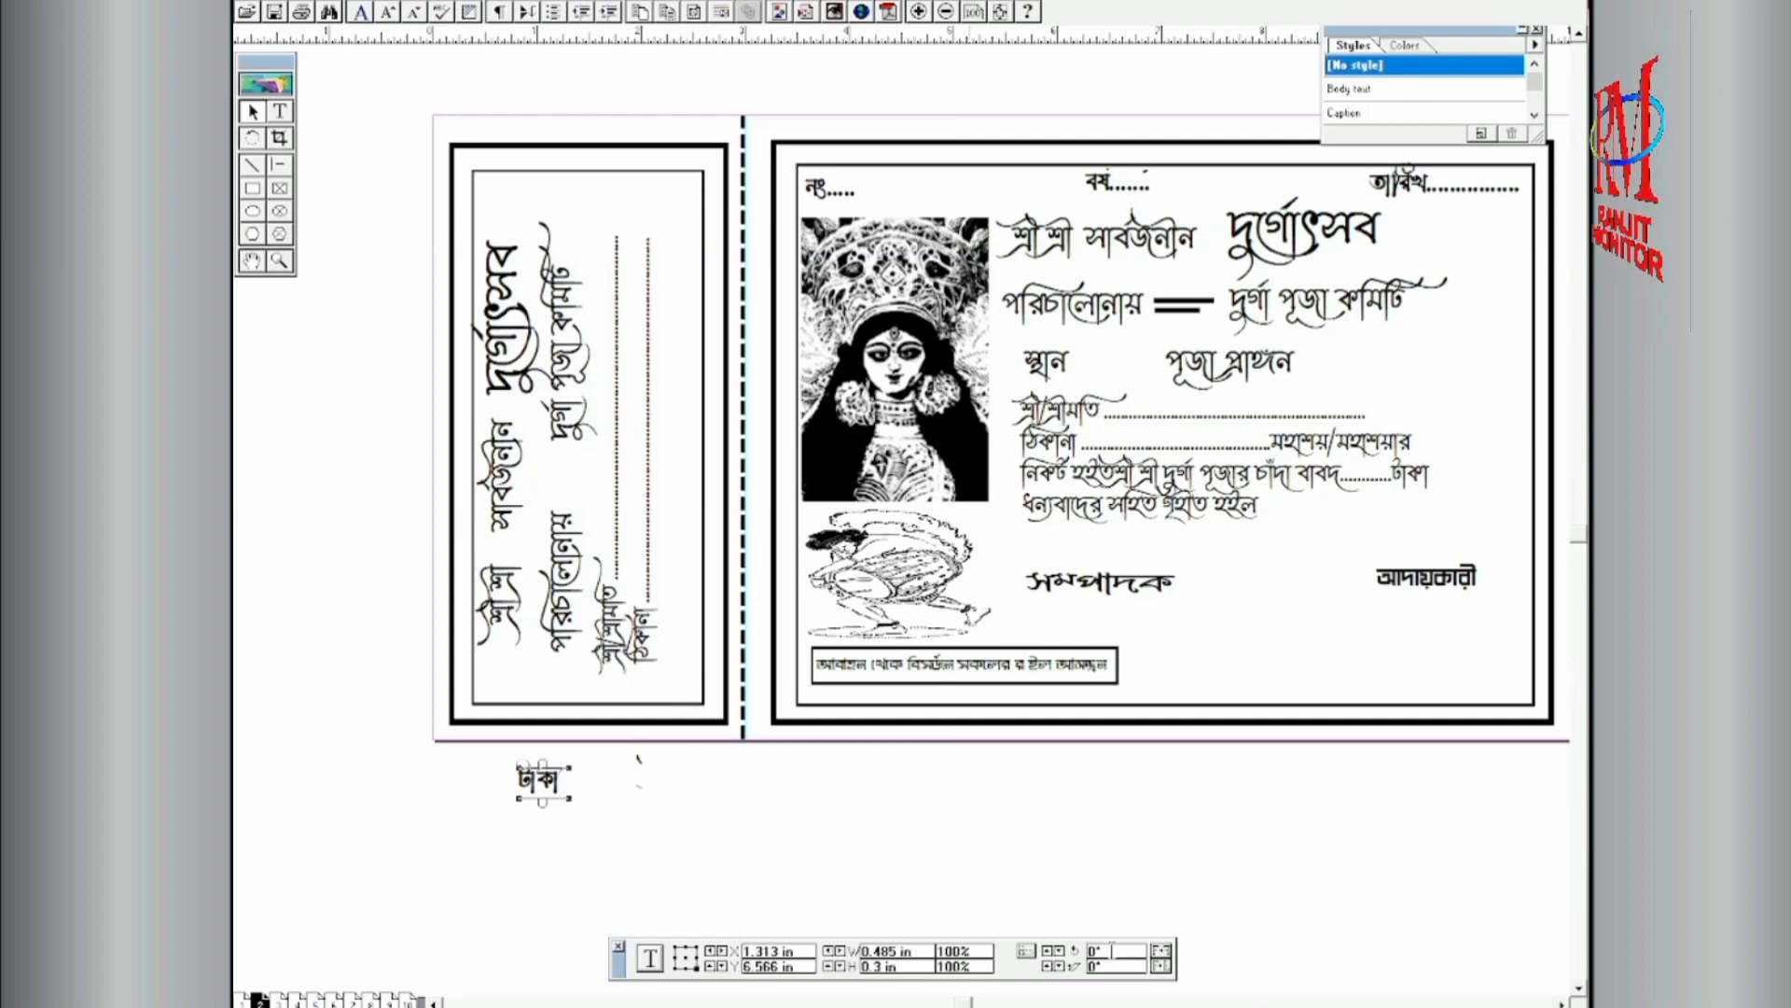
double_click(1112, 950)
type("0")
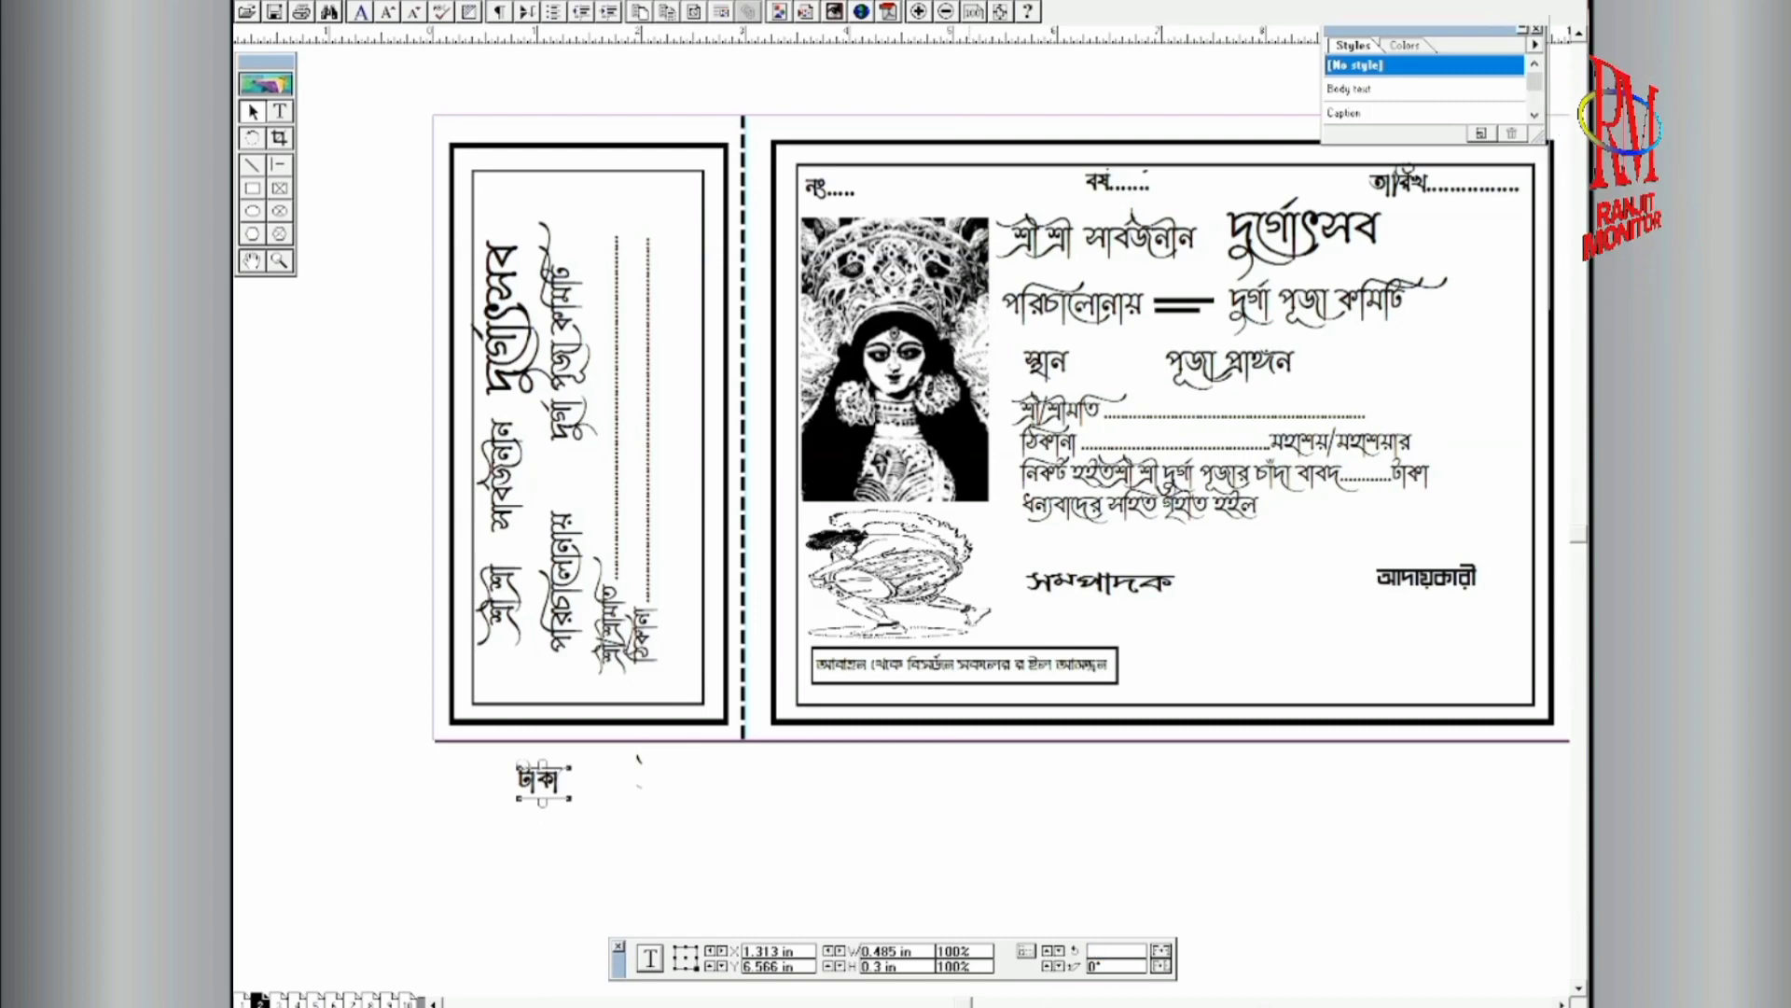
key("Return")
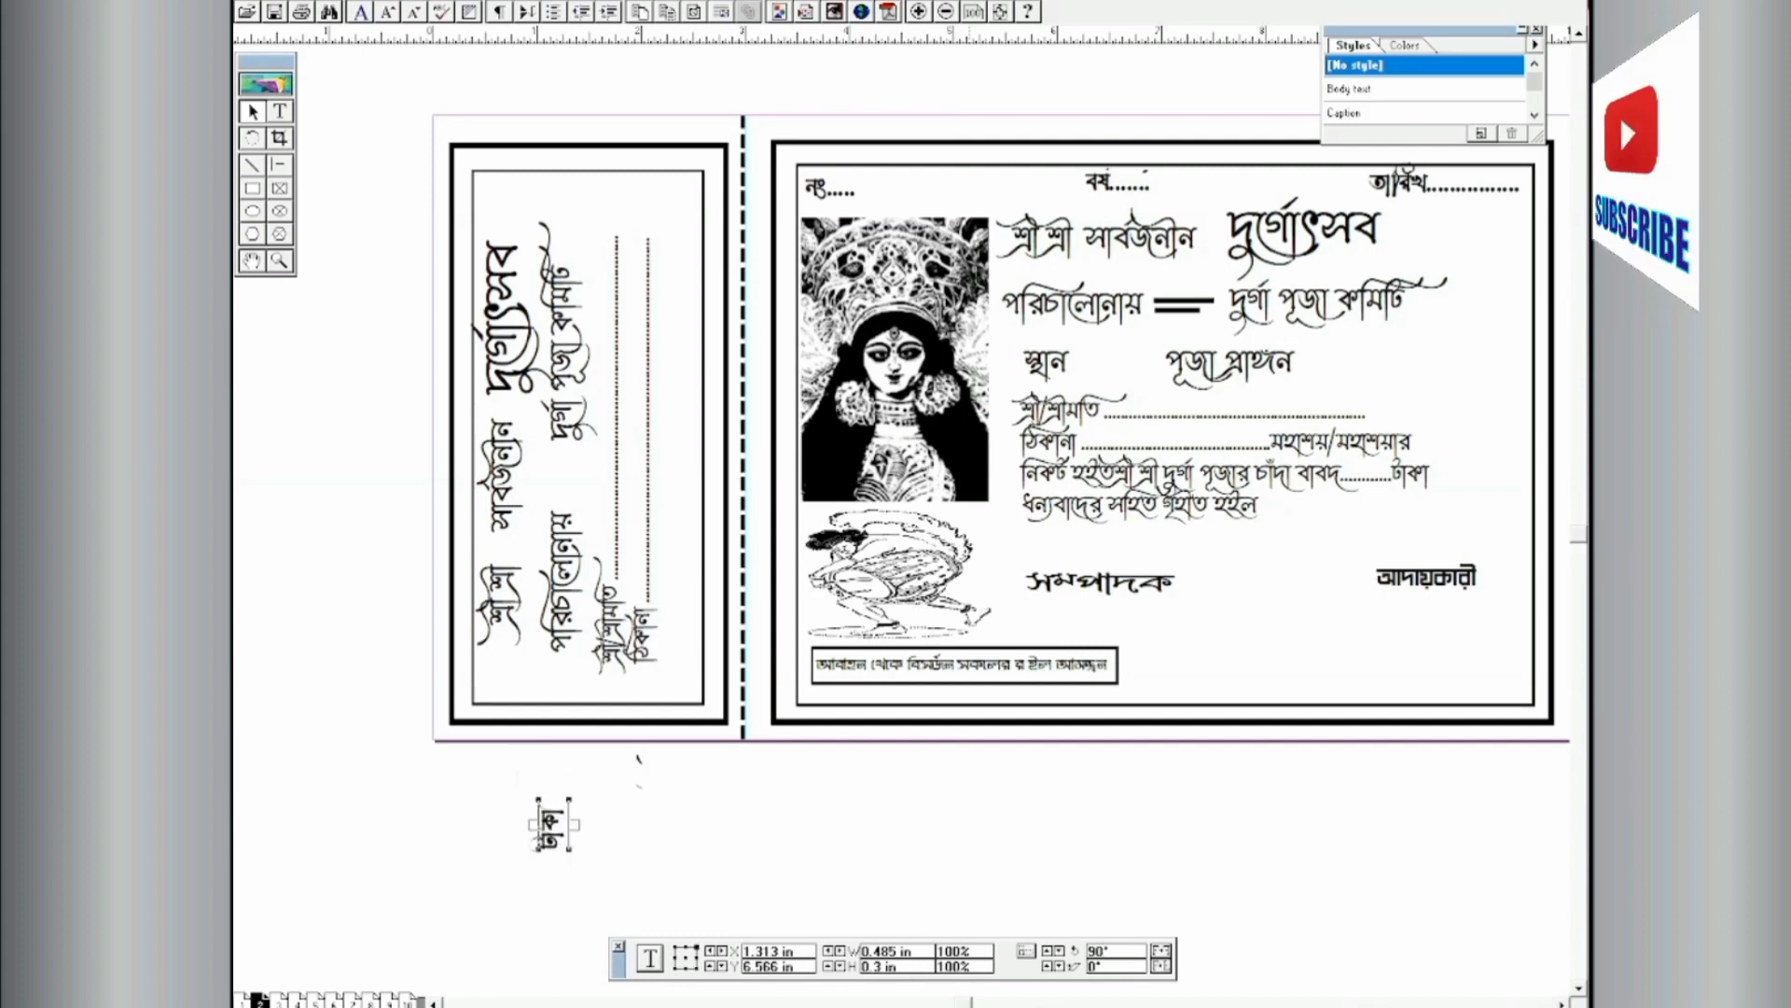
left_click_drag(548, 842, 670, 607)
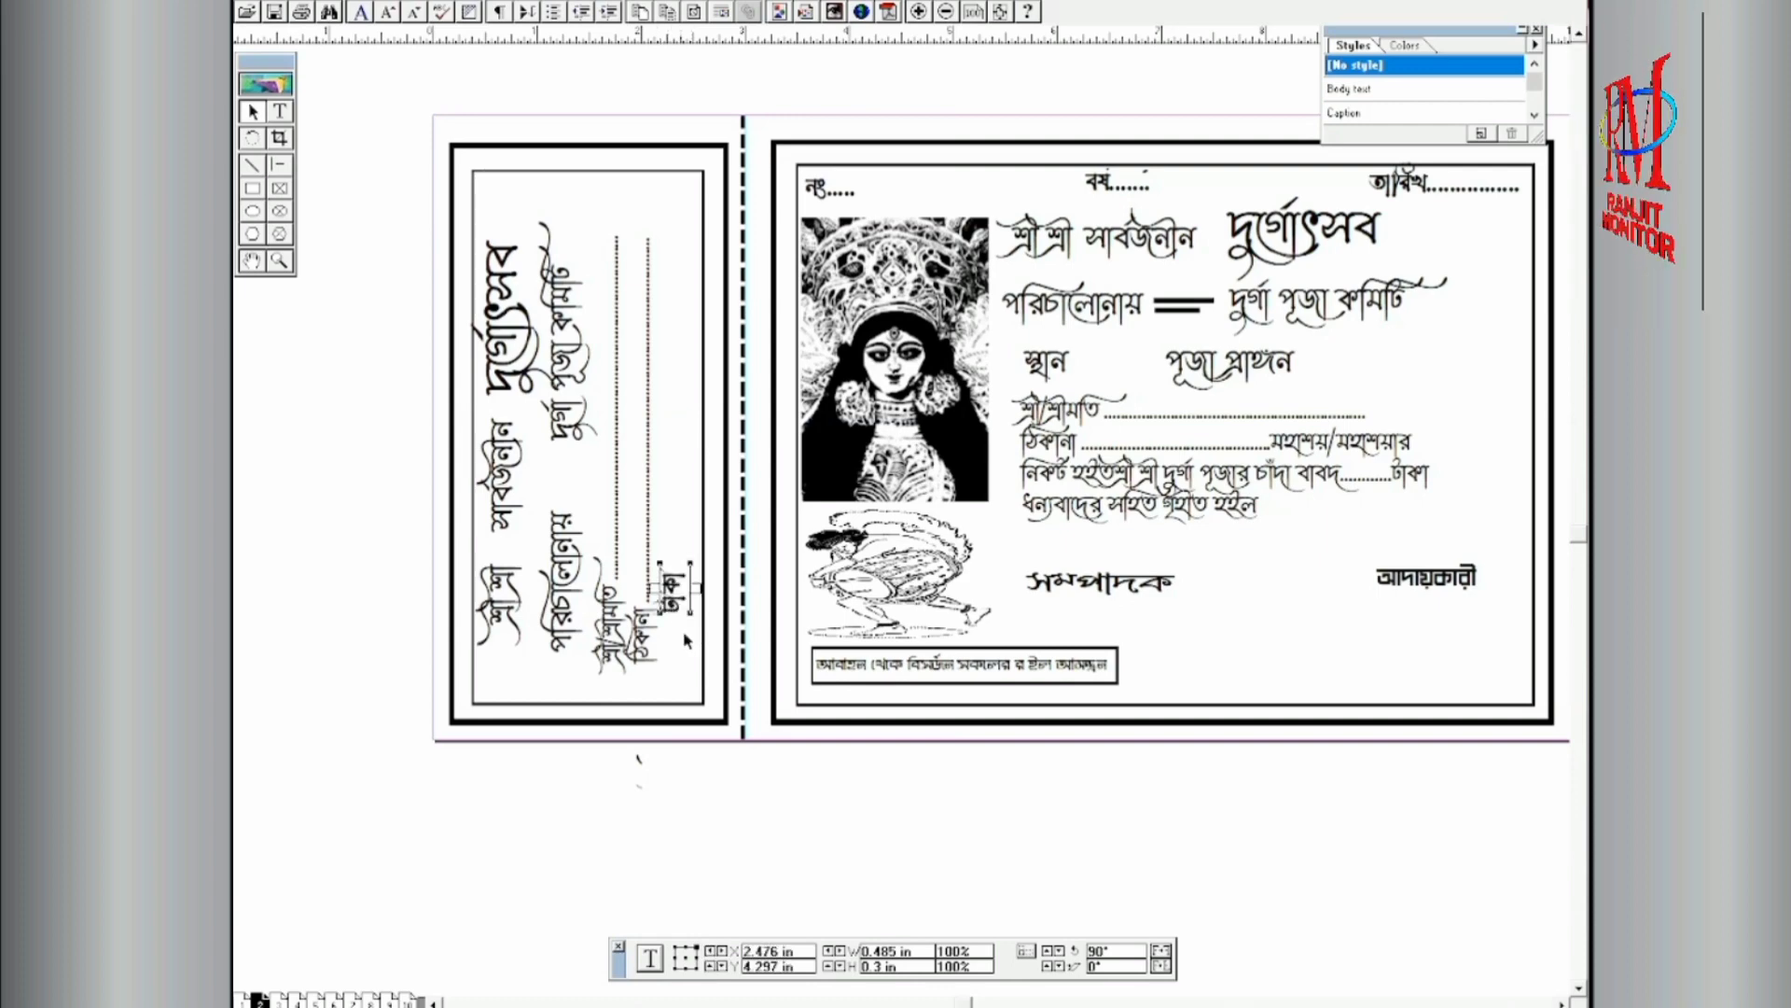
Step: Nudge the stub's vertical টাকা label slightly right, away from the ঠিকানা line, and up
key("Right")
key("Right")
key("Right")
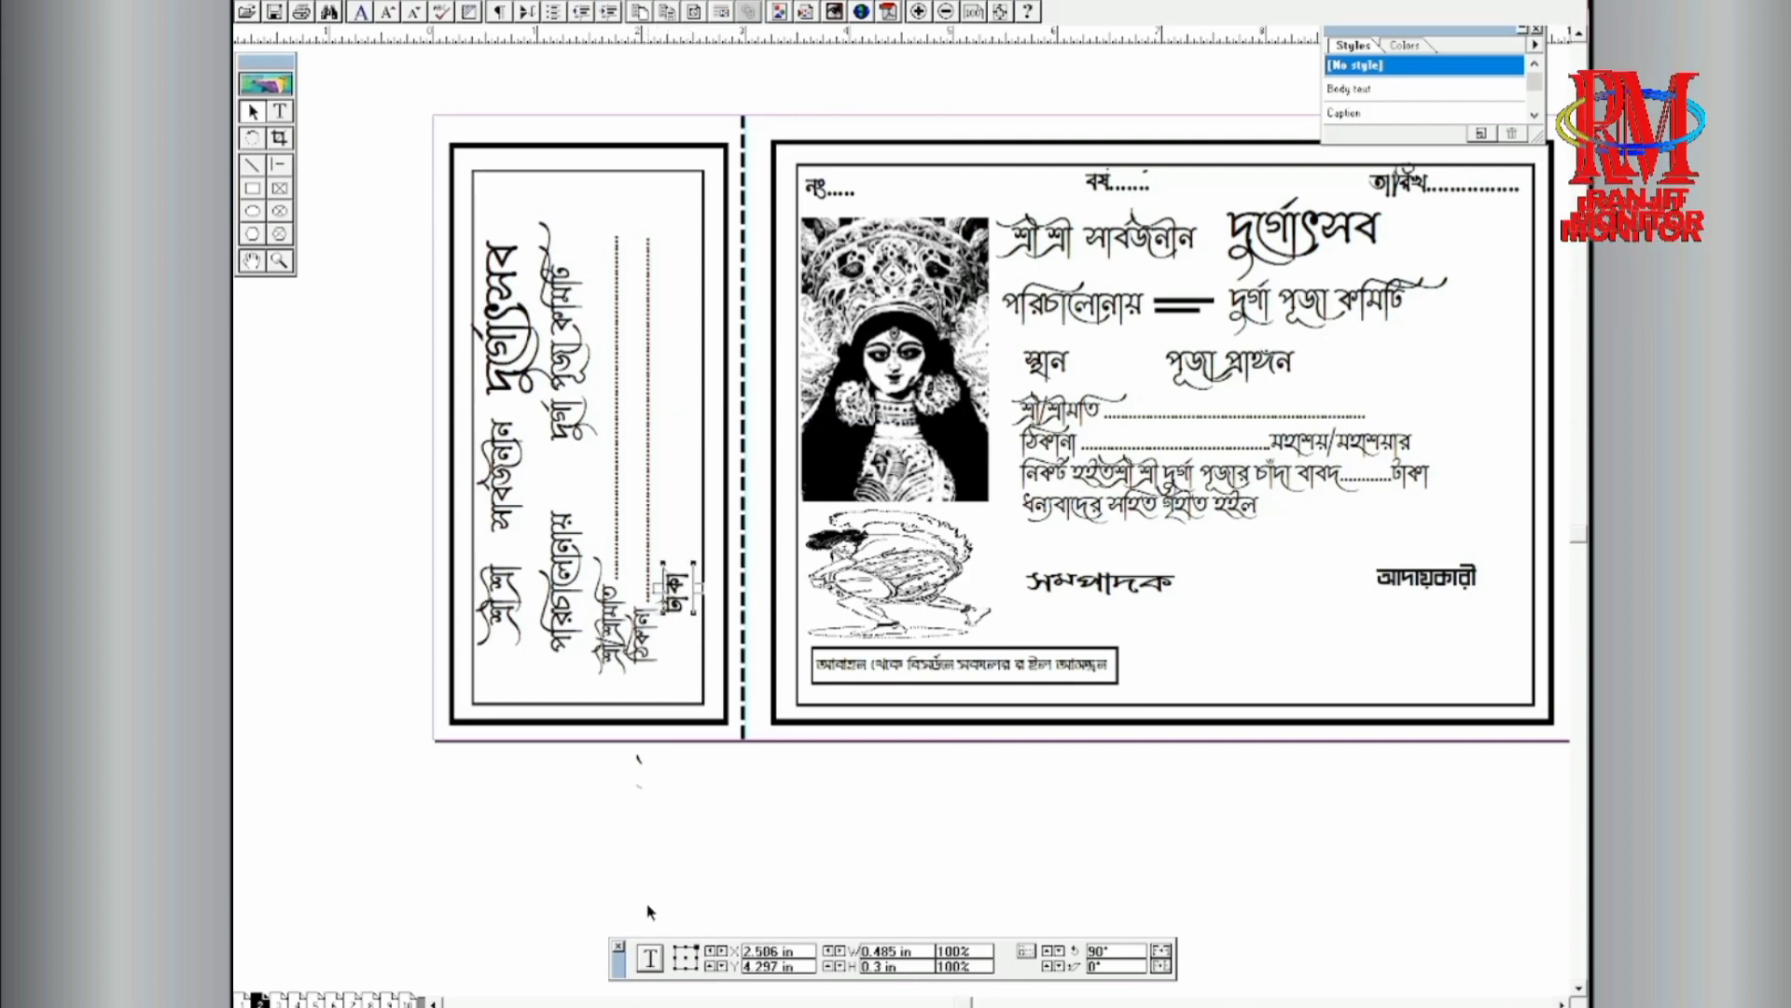
key("Down")
key("Down")
key("Down")
key("Down")
key("Down")
key("Down")
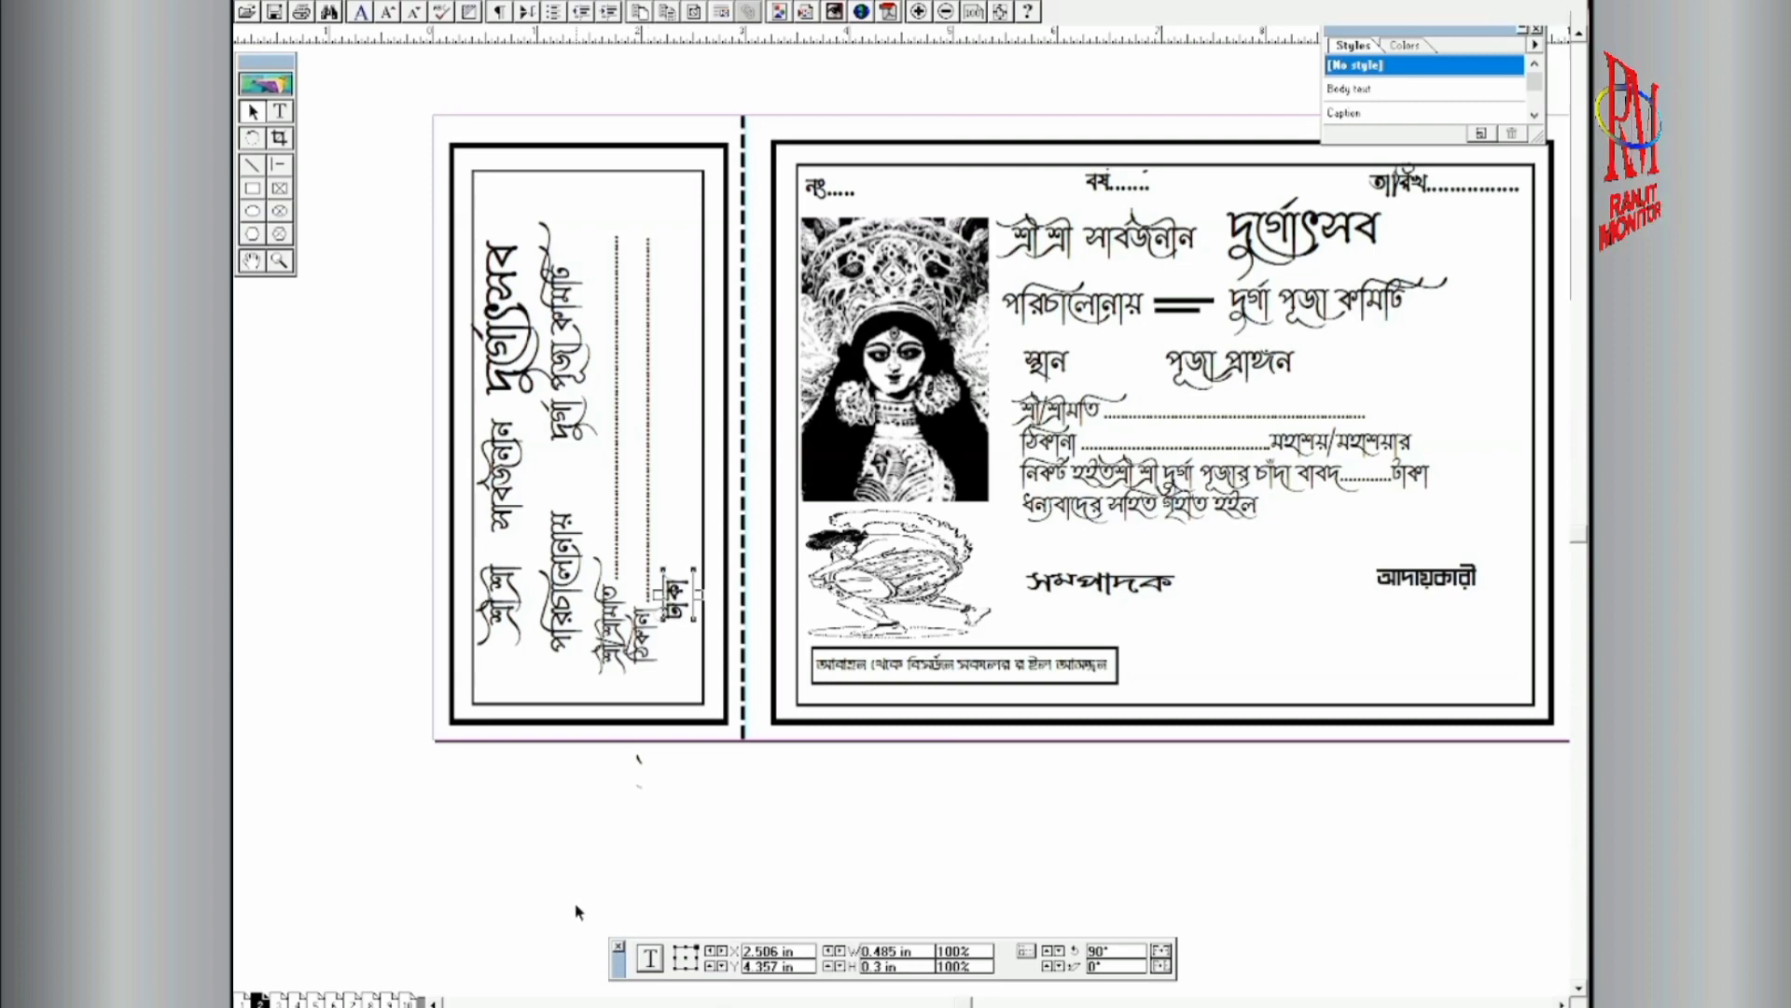
key("Up")
key("Up")
key("Up")
key("Up")
key("Up")
key("Up")
key("Up")
key("Up")
key("Up")
key("Up")
key("Up")
key("Up")
key("Up")
key("Up")
key("Up")
key("Up")
key("Up")
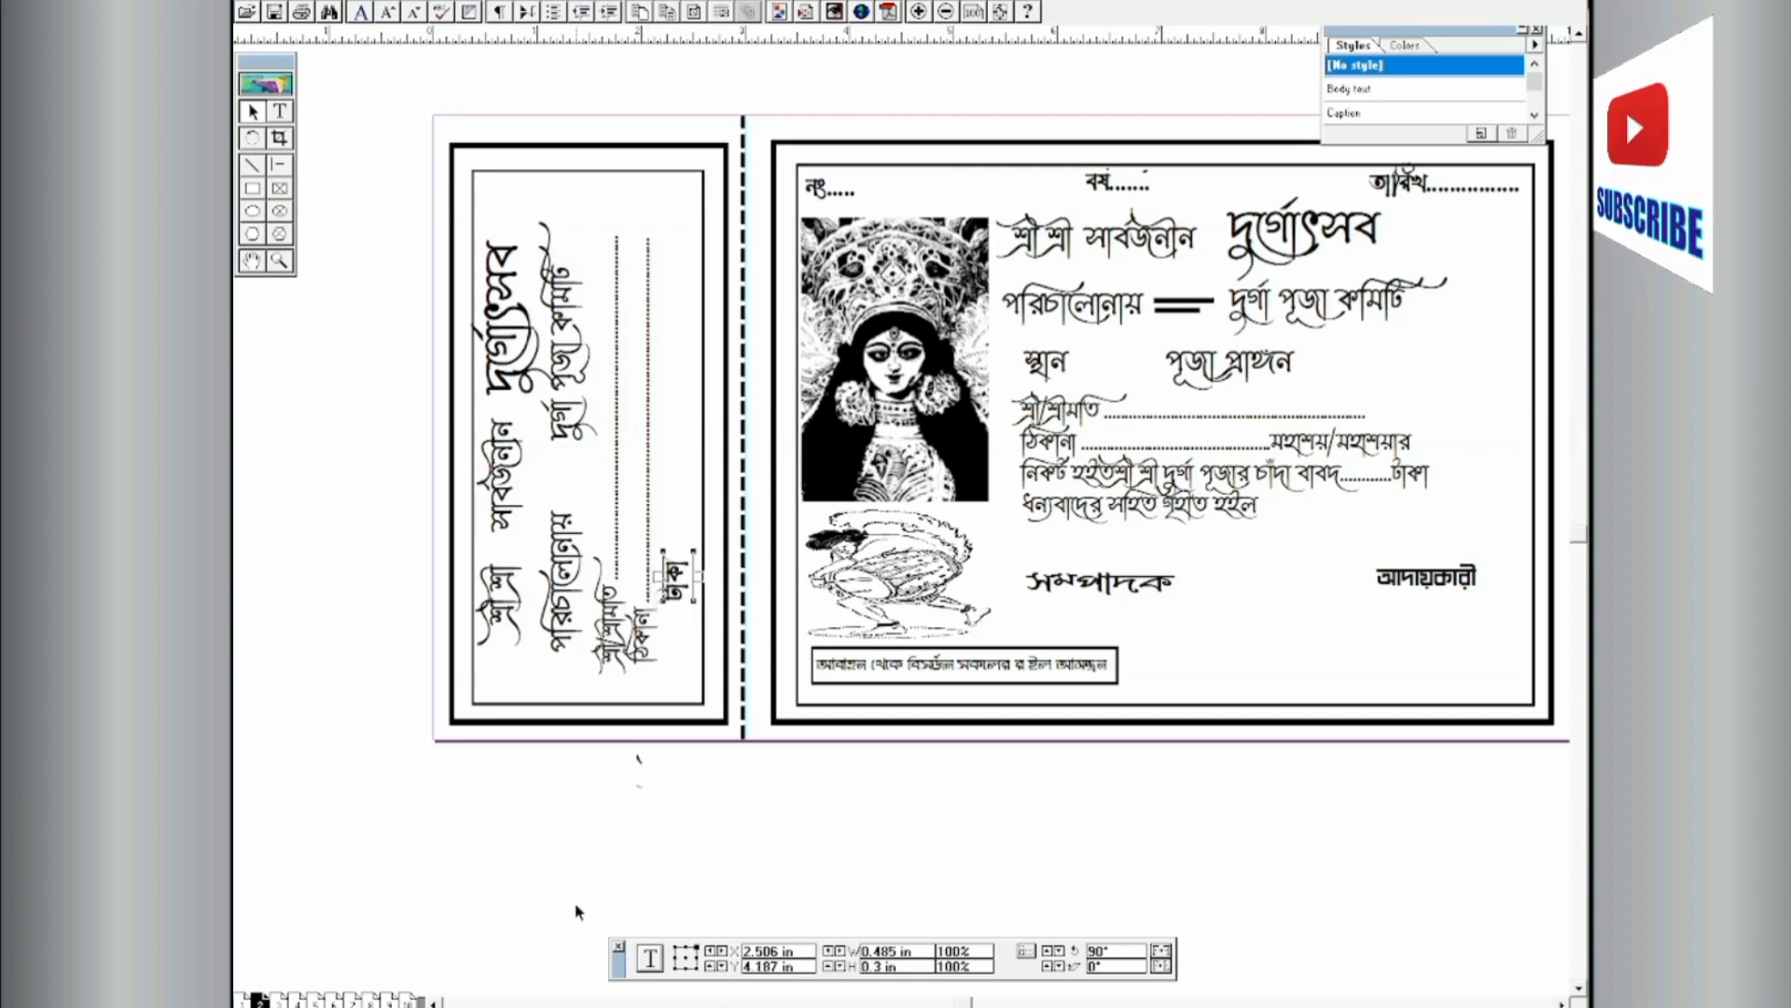
key("Up")
key("Up")
key("Up")
key("Up")
key("Up")
key("Up")
key("Up")
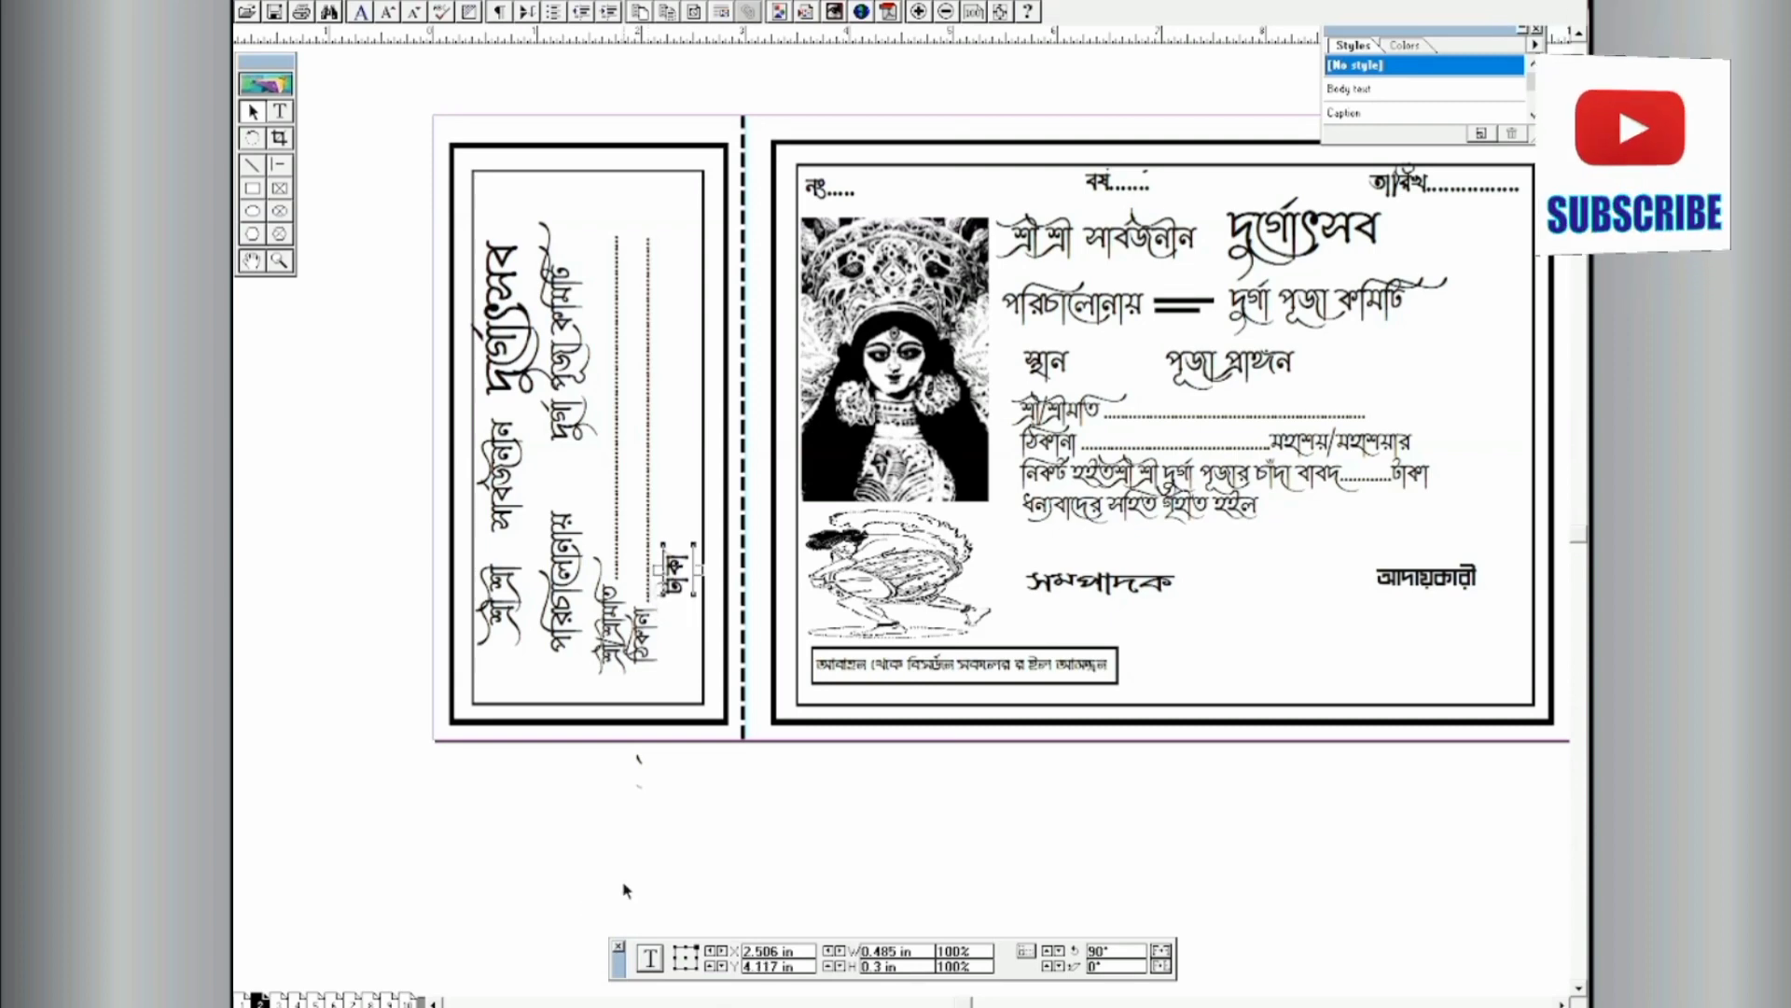
left_click(625, 889)
Step: Draw a rectangle about 1.66 by 0.4 in, rotate it 90° and place it around the stub's টাকা label
left_click(253, 189)
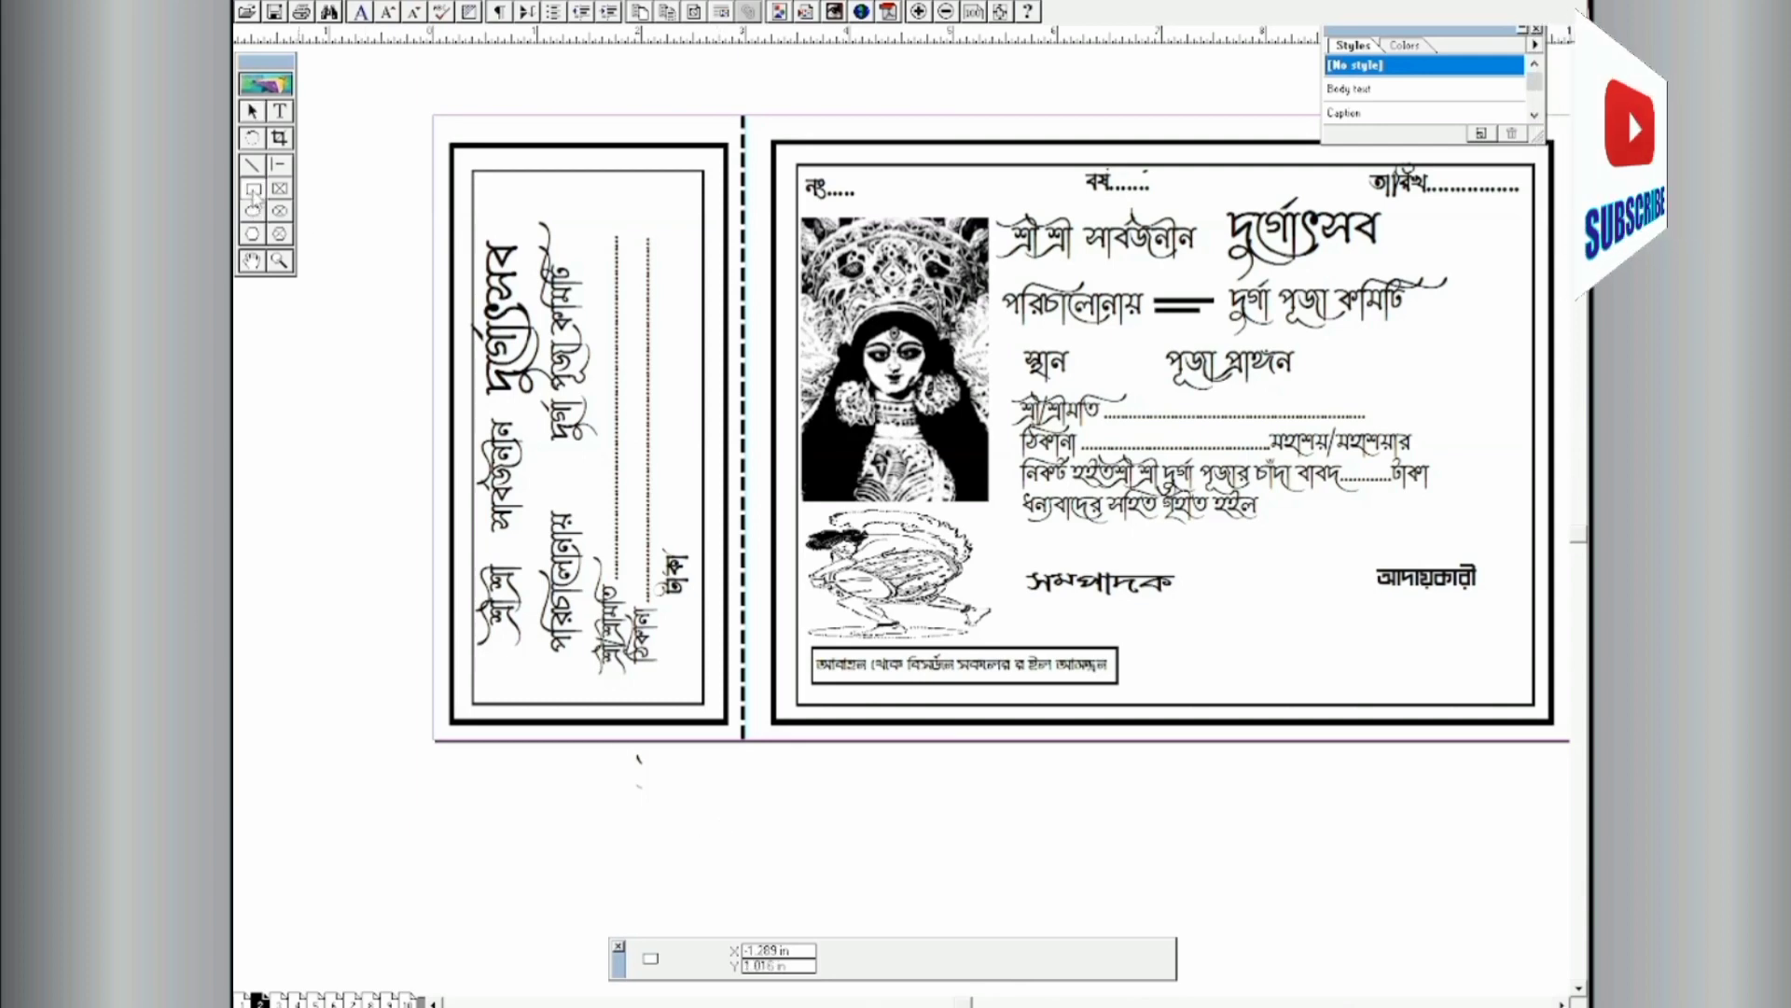
left_click_drag(451, 786, 623, 826)
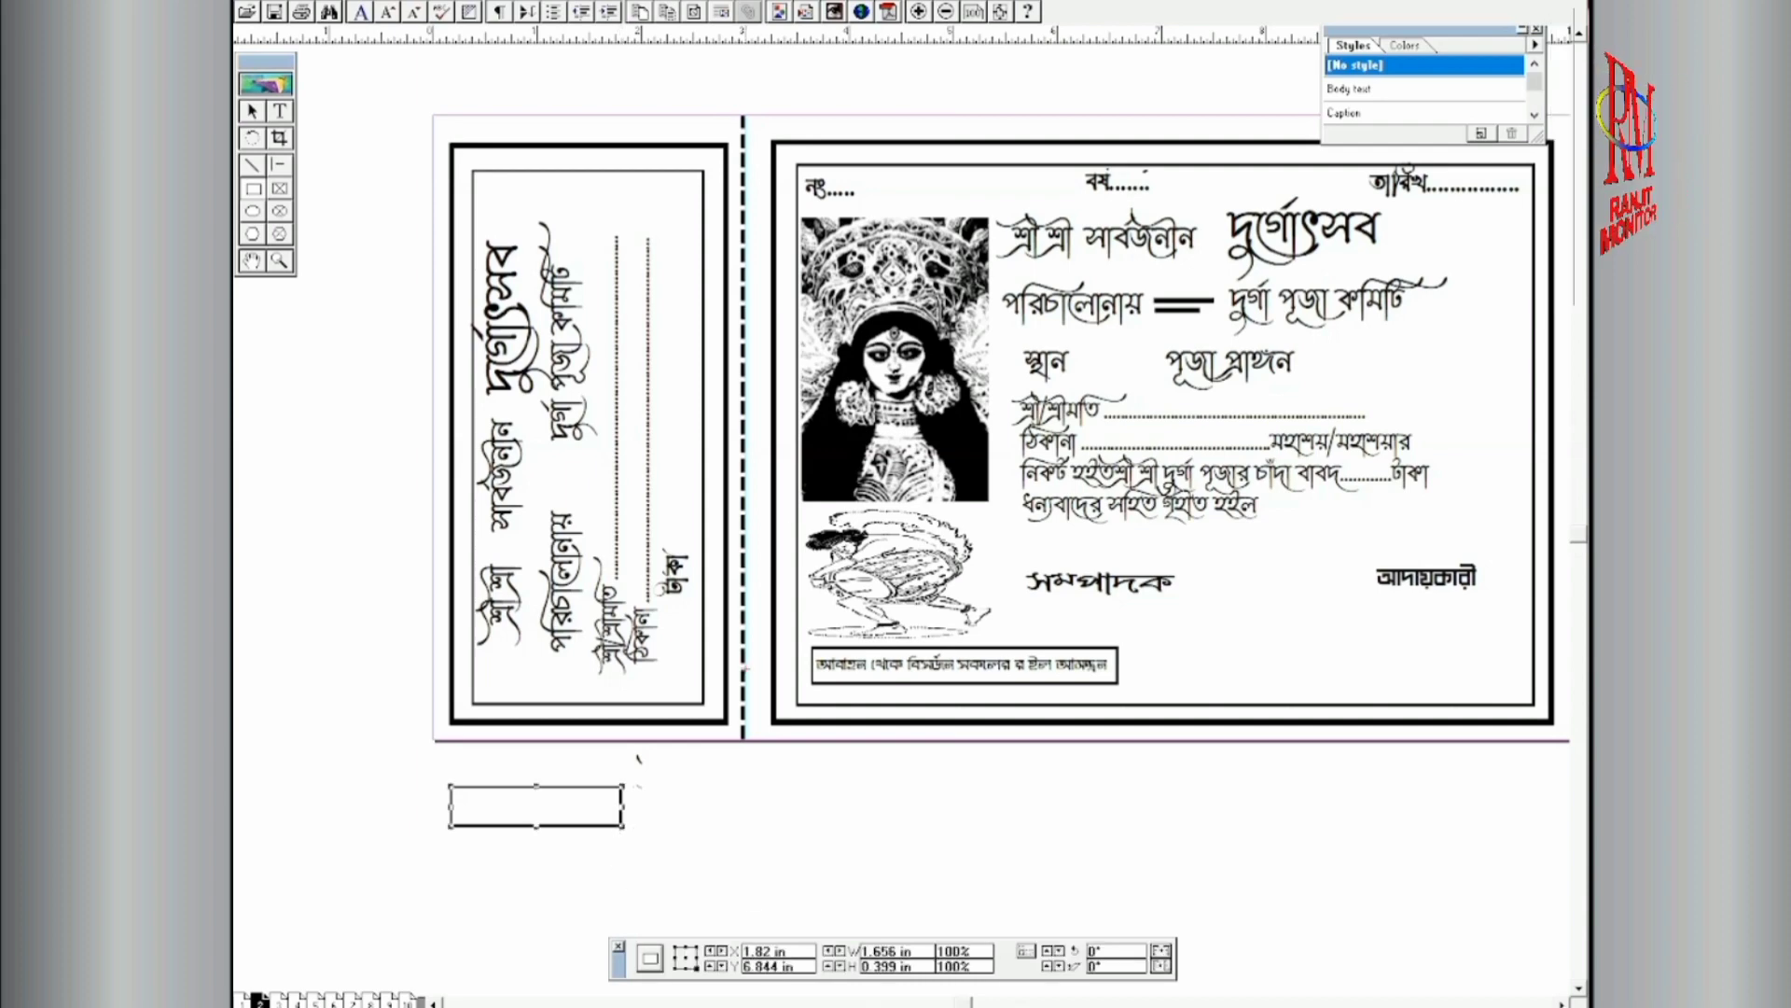
double_click(1107, 951)
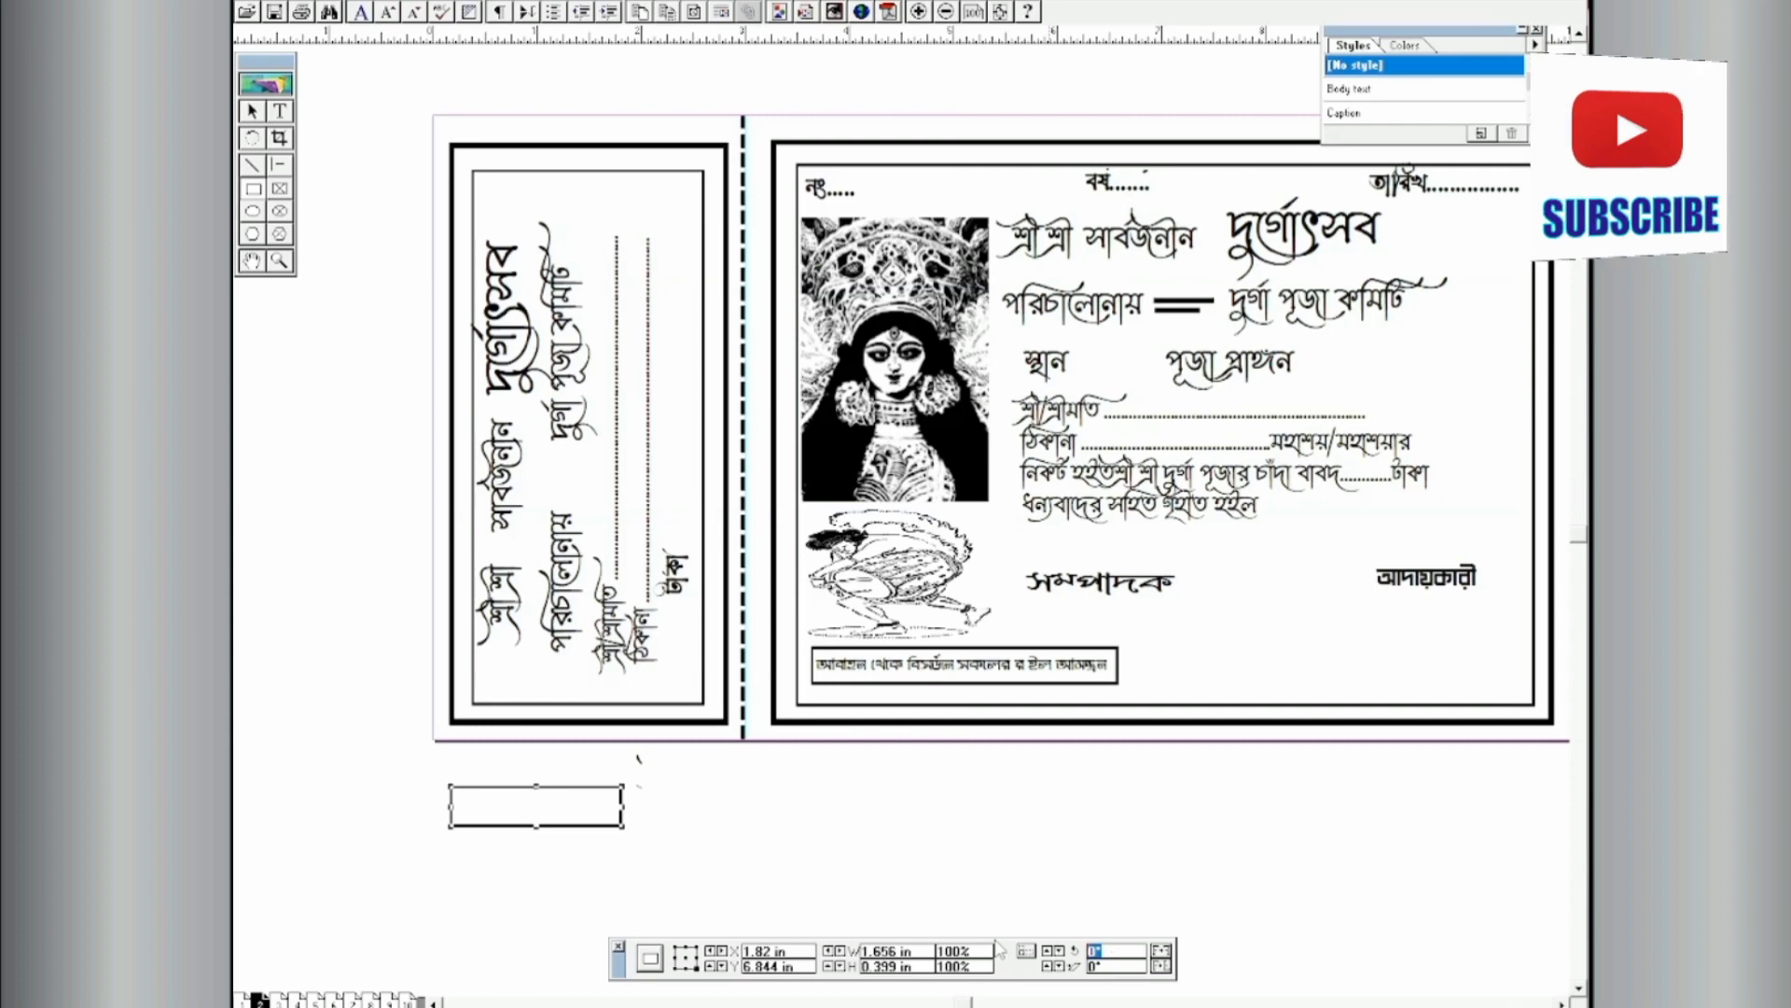
type("90")
key("Return")
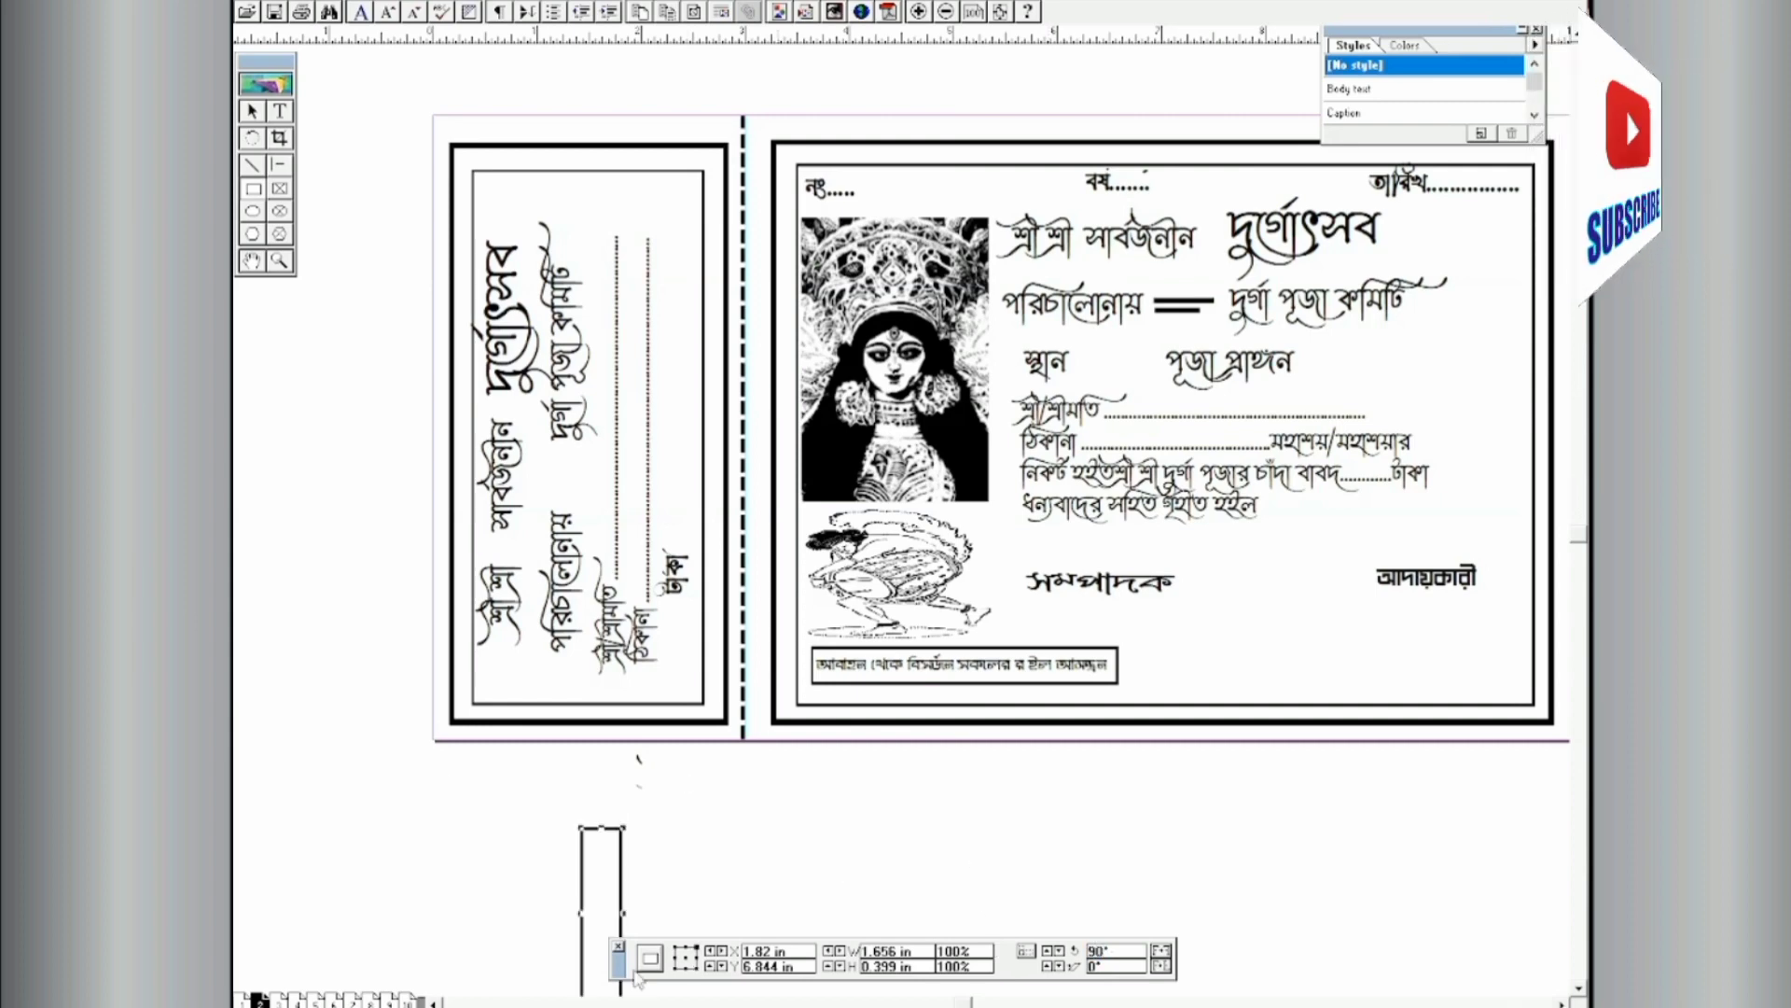
left_click(254, 111)
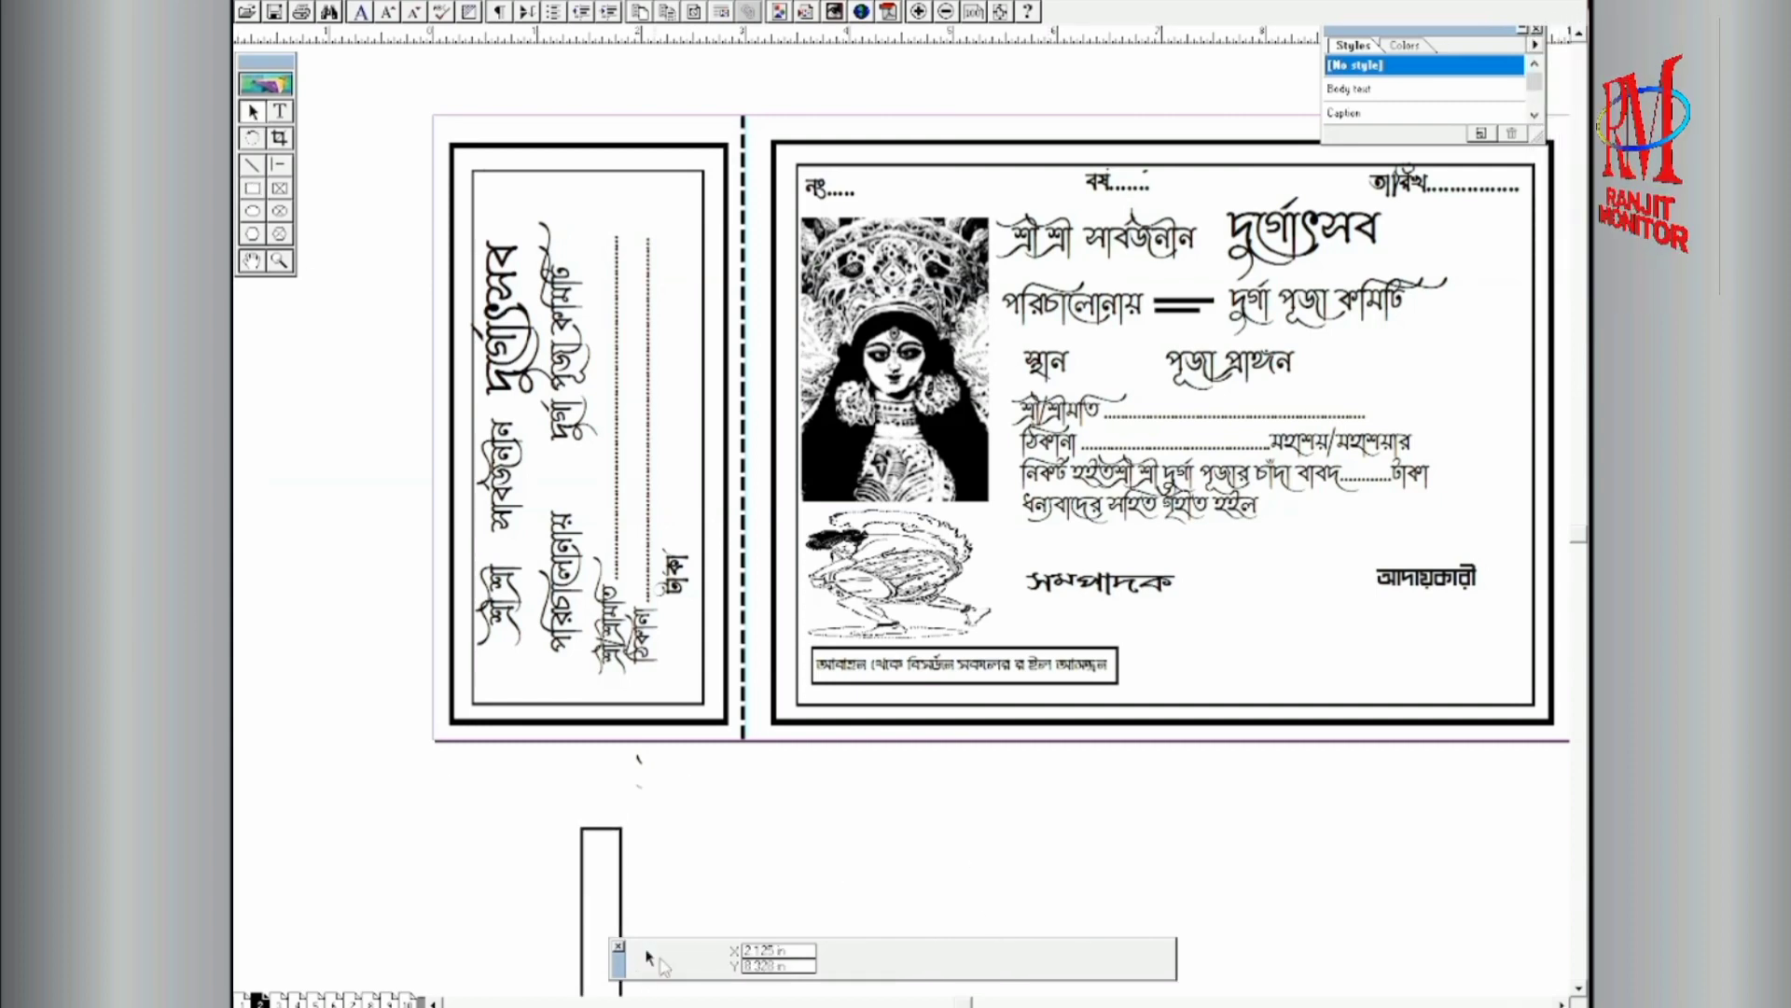
left_click_drag(608, 833, 680, 489)
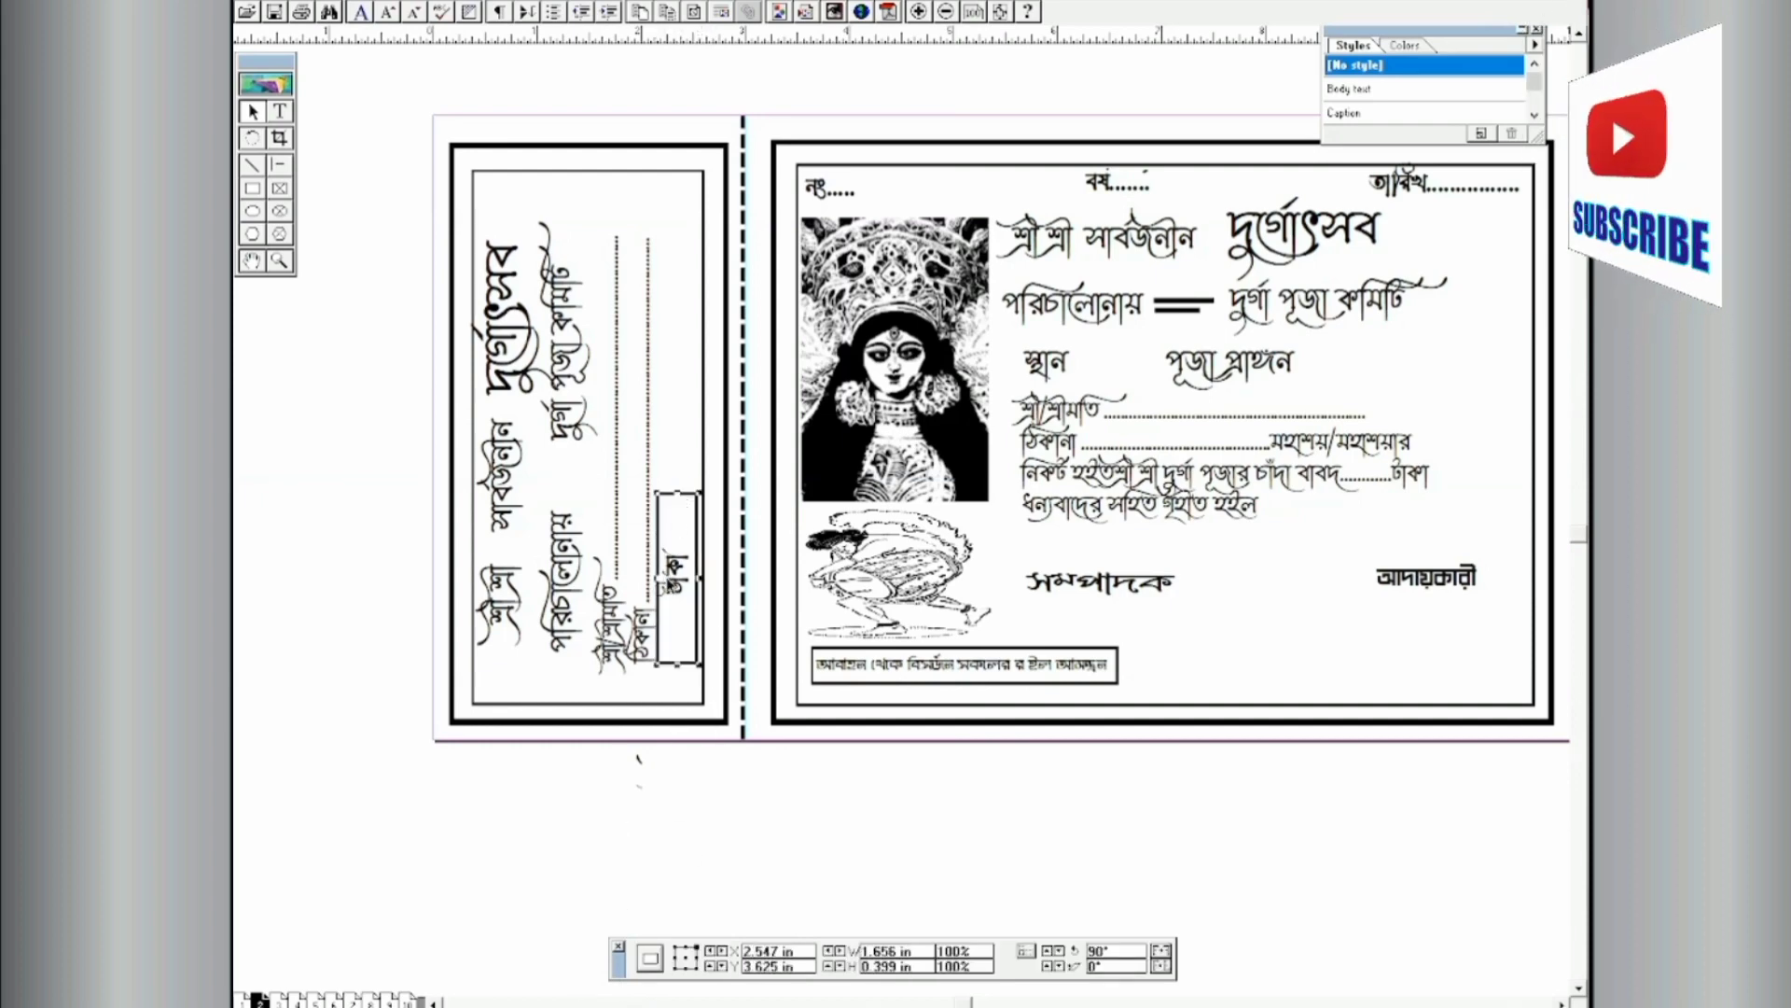
Step: Move the vertical টাকা toward the upper end of its amount box and shorten the box down to just above the label
left_click(672, 584)
left_click_drag(672, 584, 671, 563)
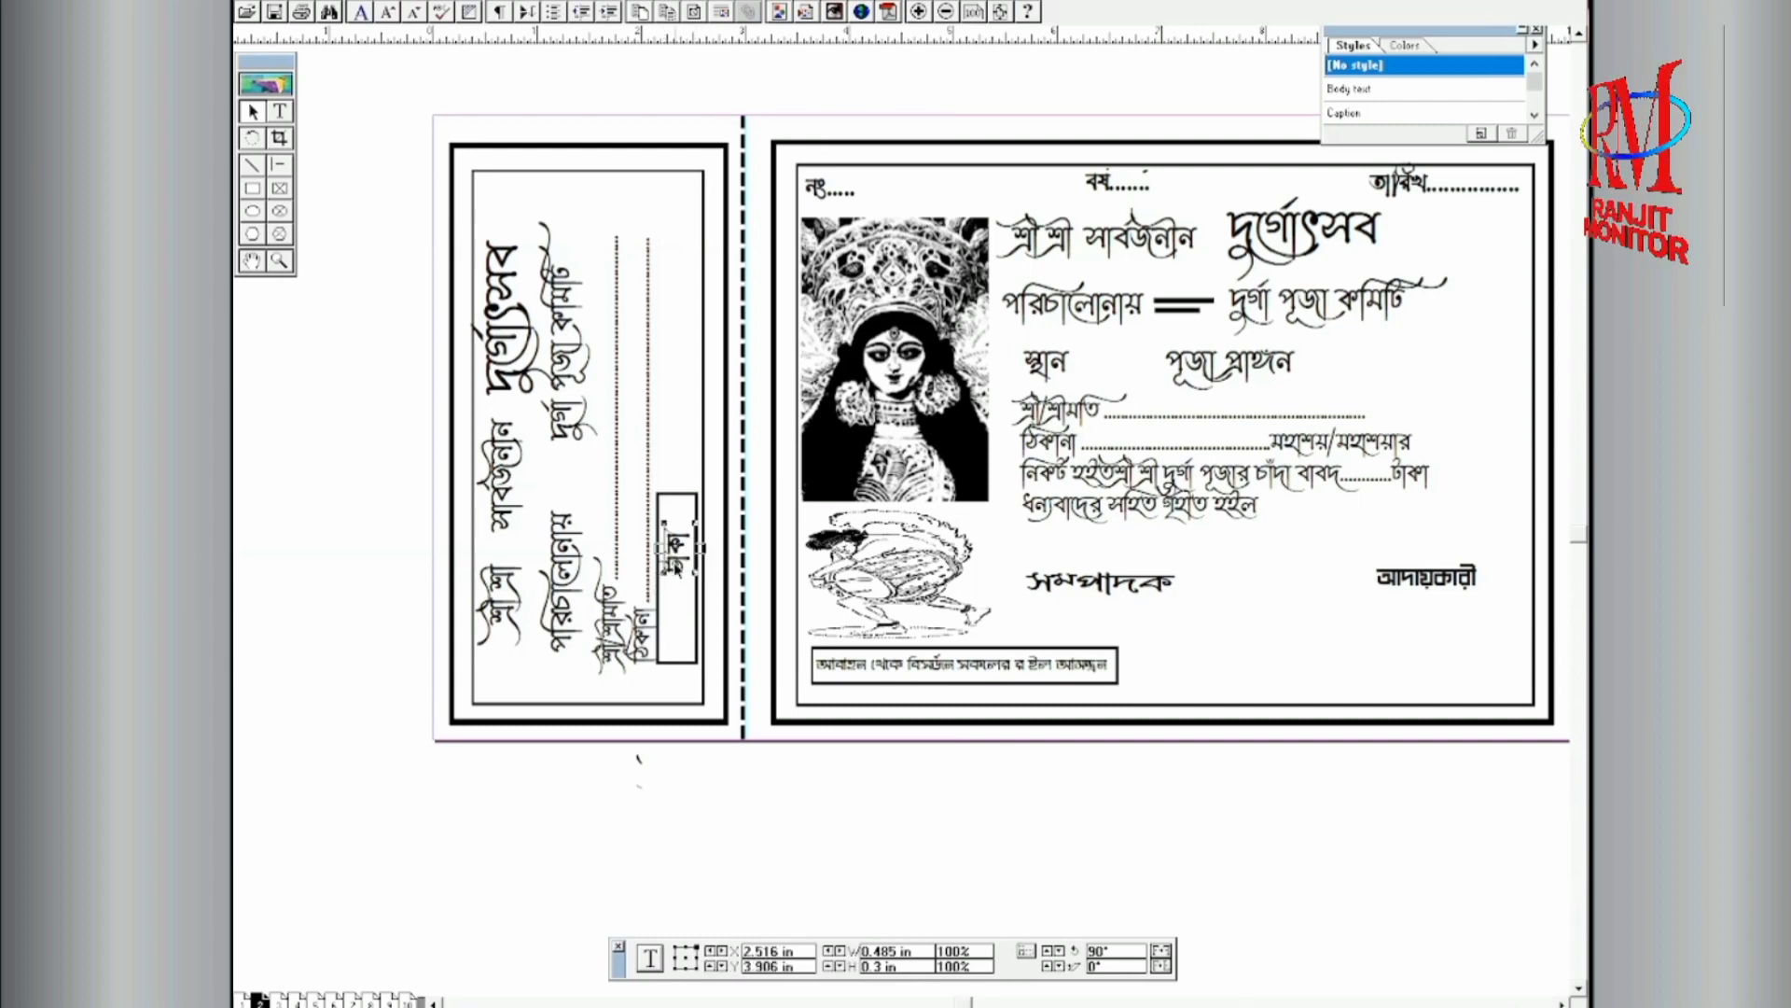
left_click(681, 496)
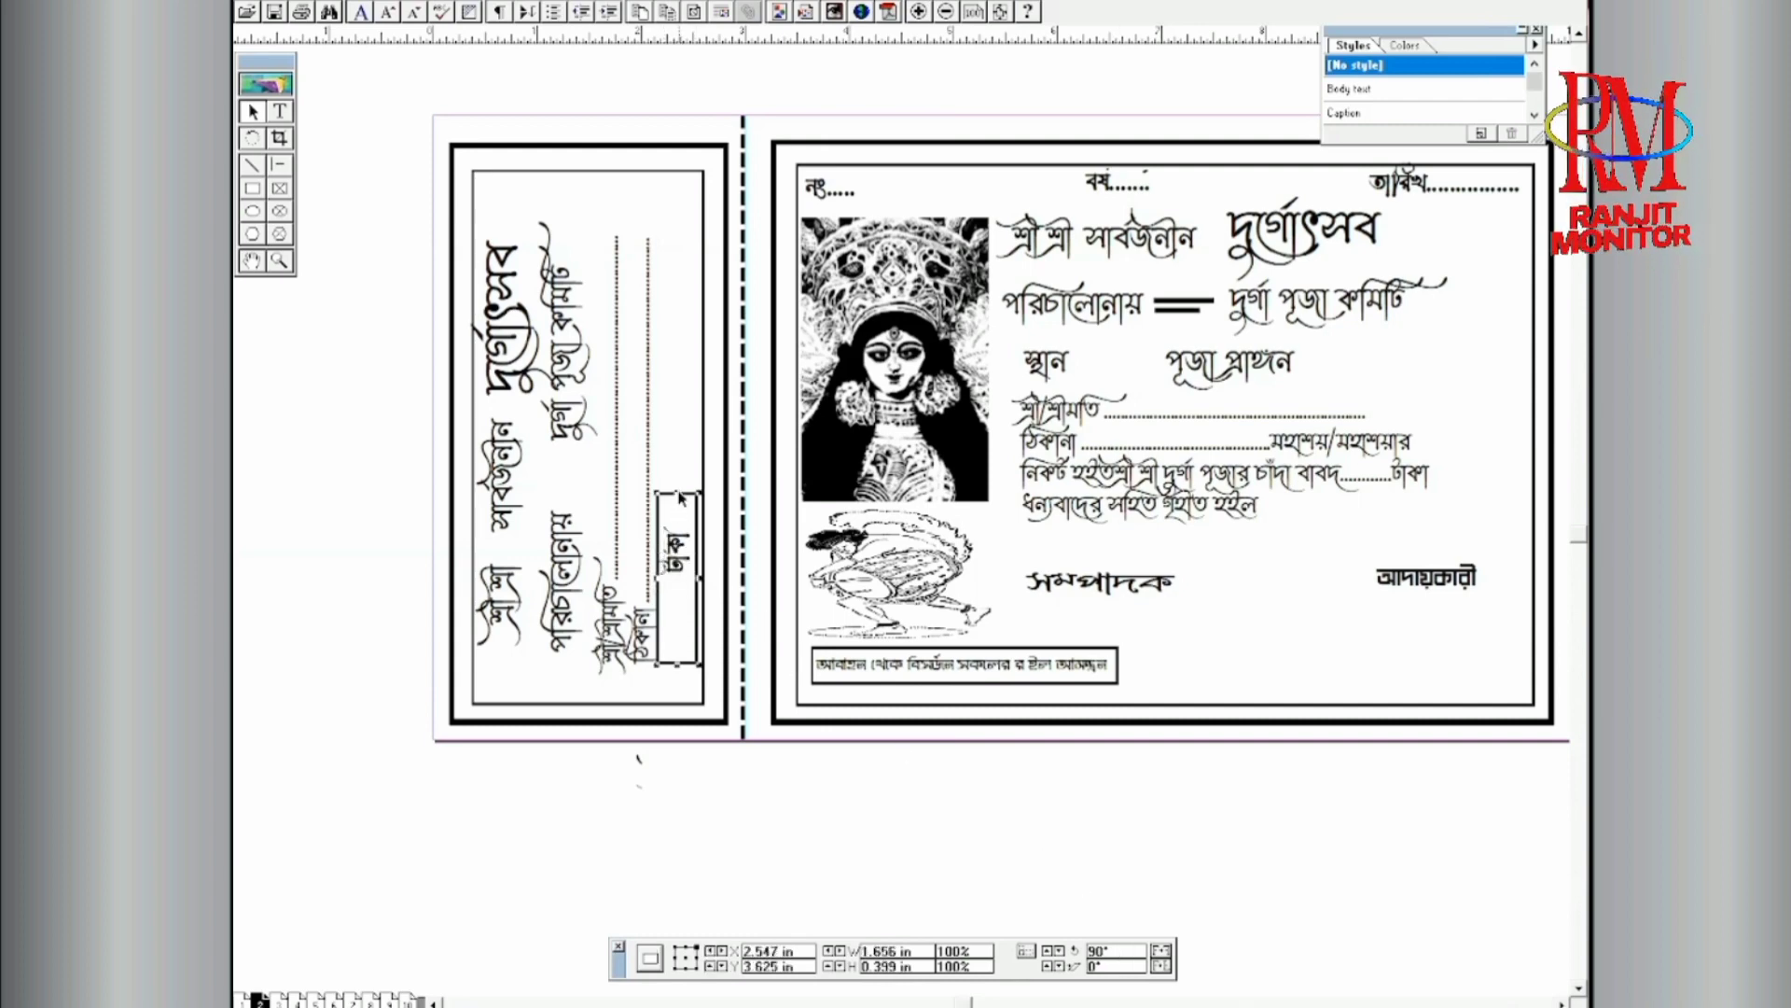
left_click_drag(680, 498, 680, 529)
left_click(839, 800)
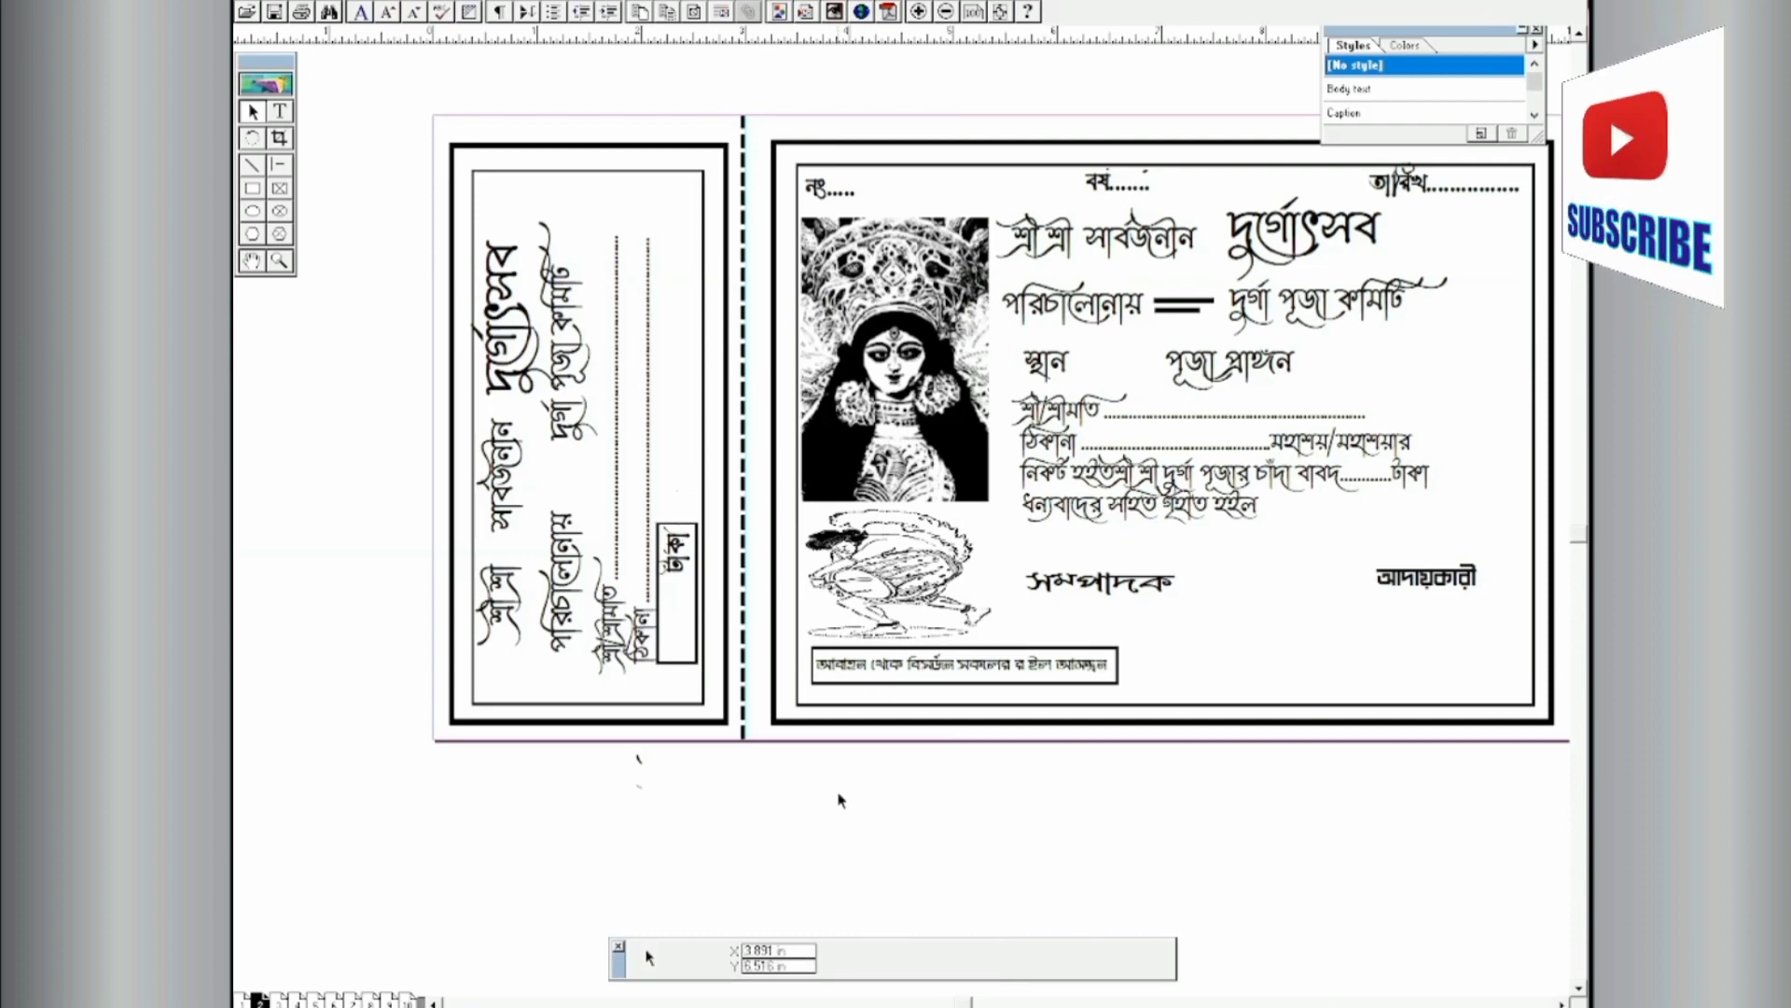
Step: Duplicate আদায়কারী from the receipt, rotate the copy 90° and place it in the stub above the amount box
left_click(1424, 597)
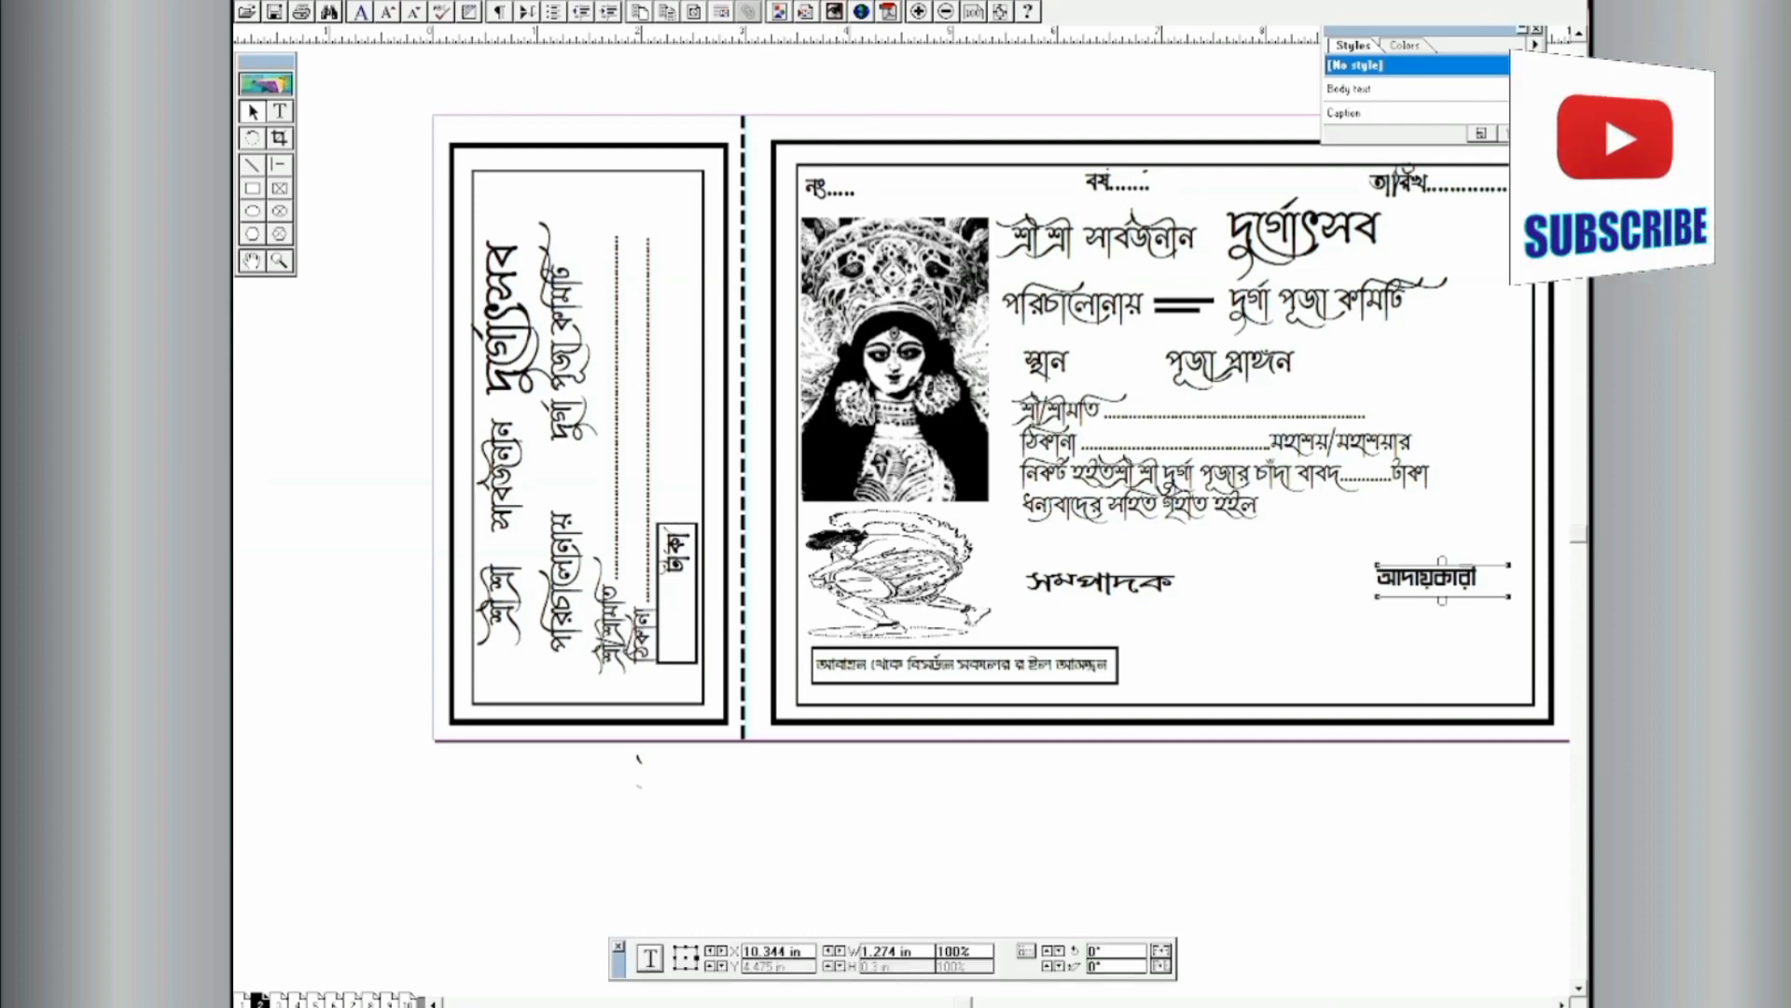
key("ctrl+v")
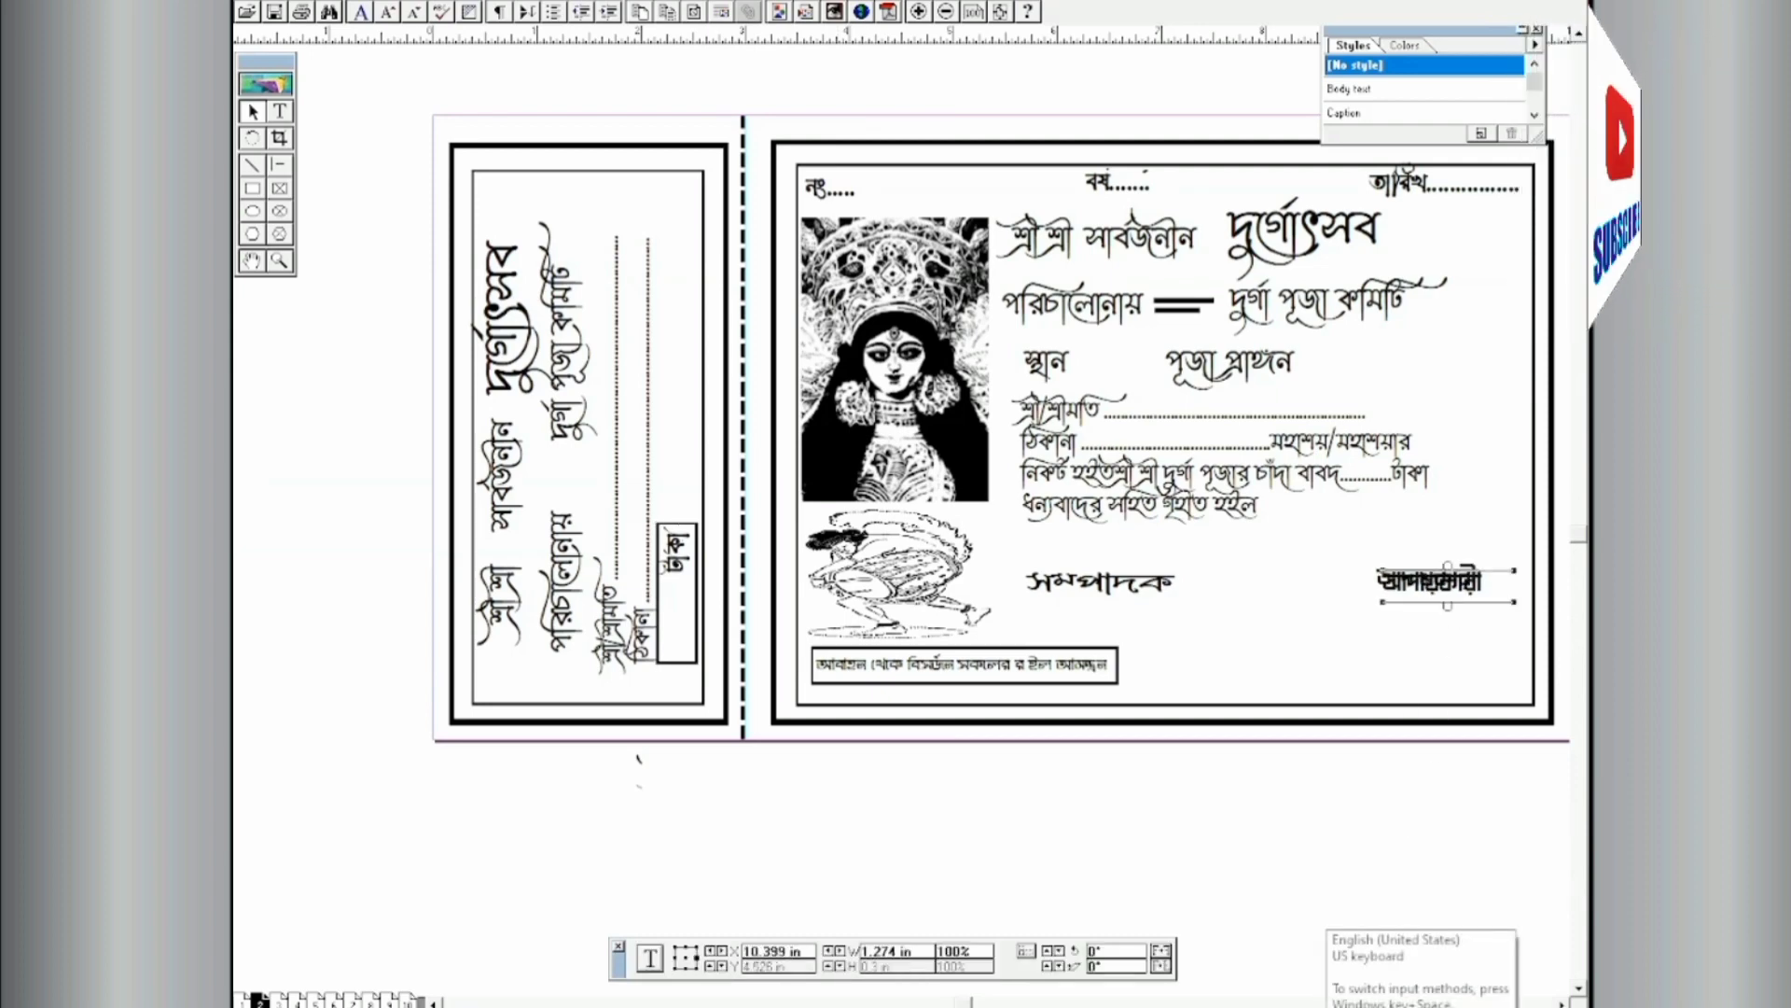
left_click(1111, 951)
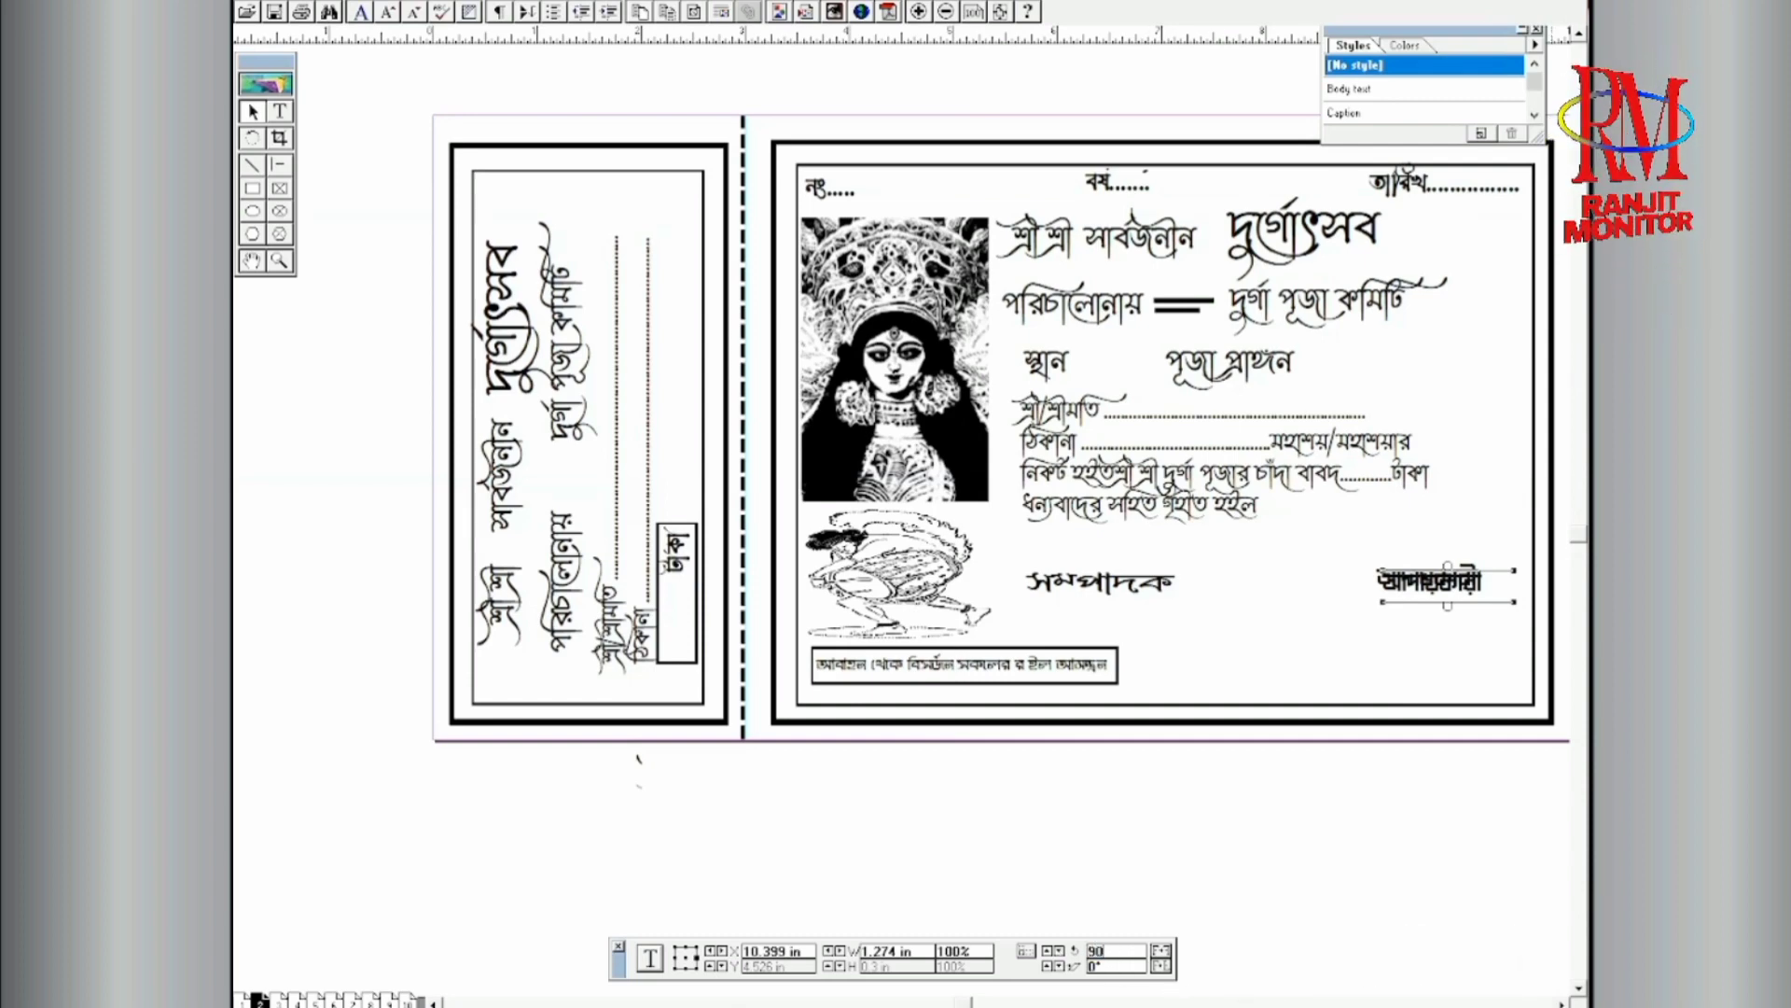
key("Return")
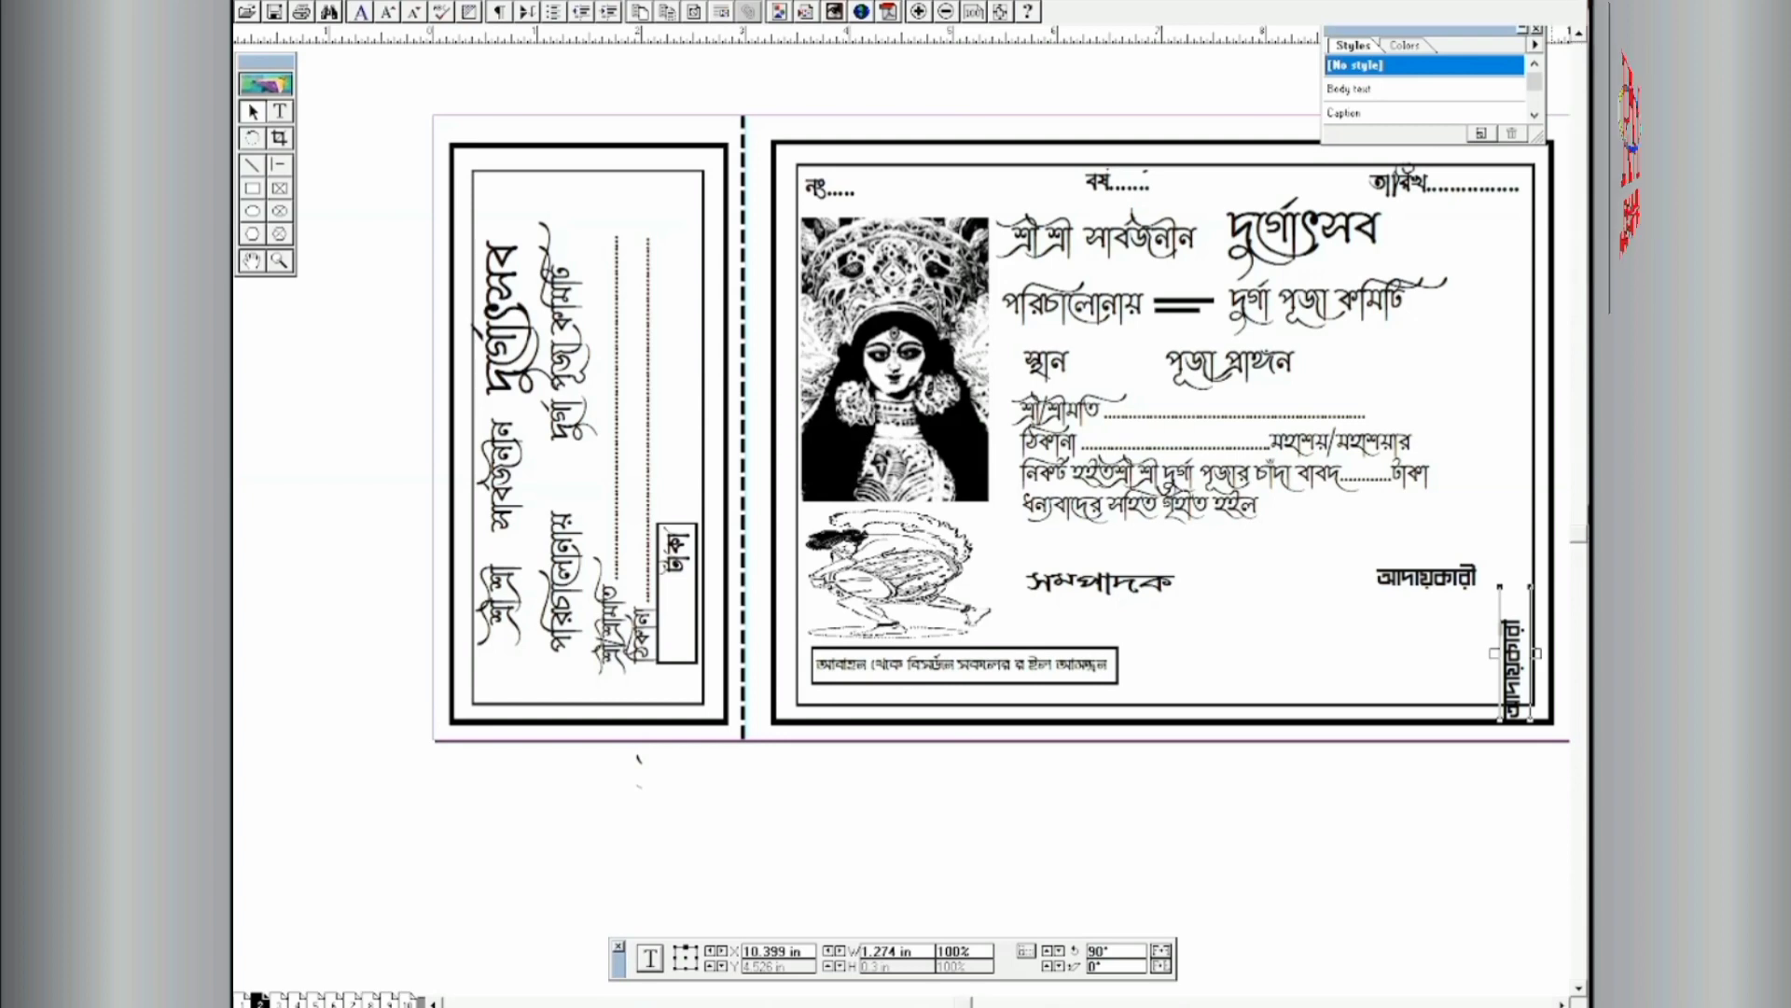
left_click_drag(1520, 693, 680, 347)
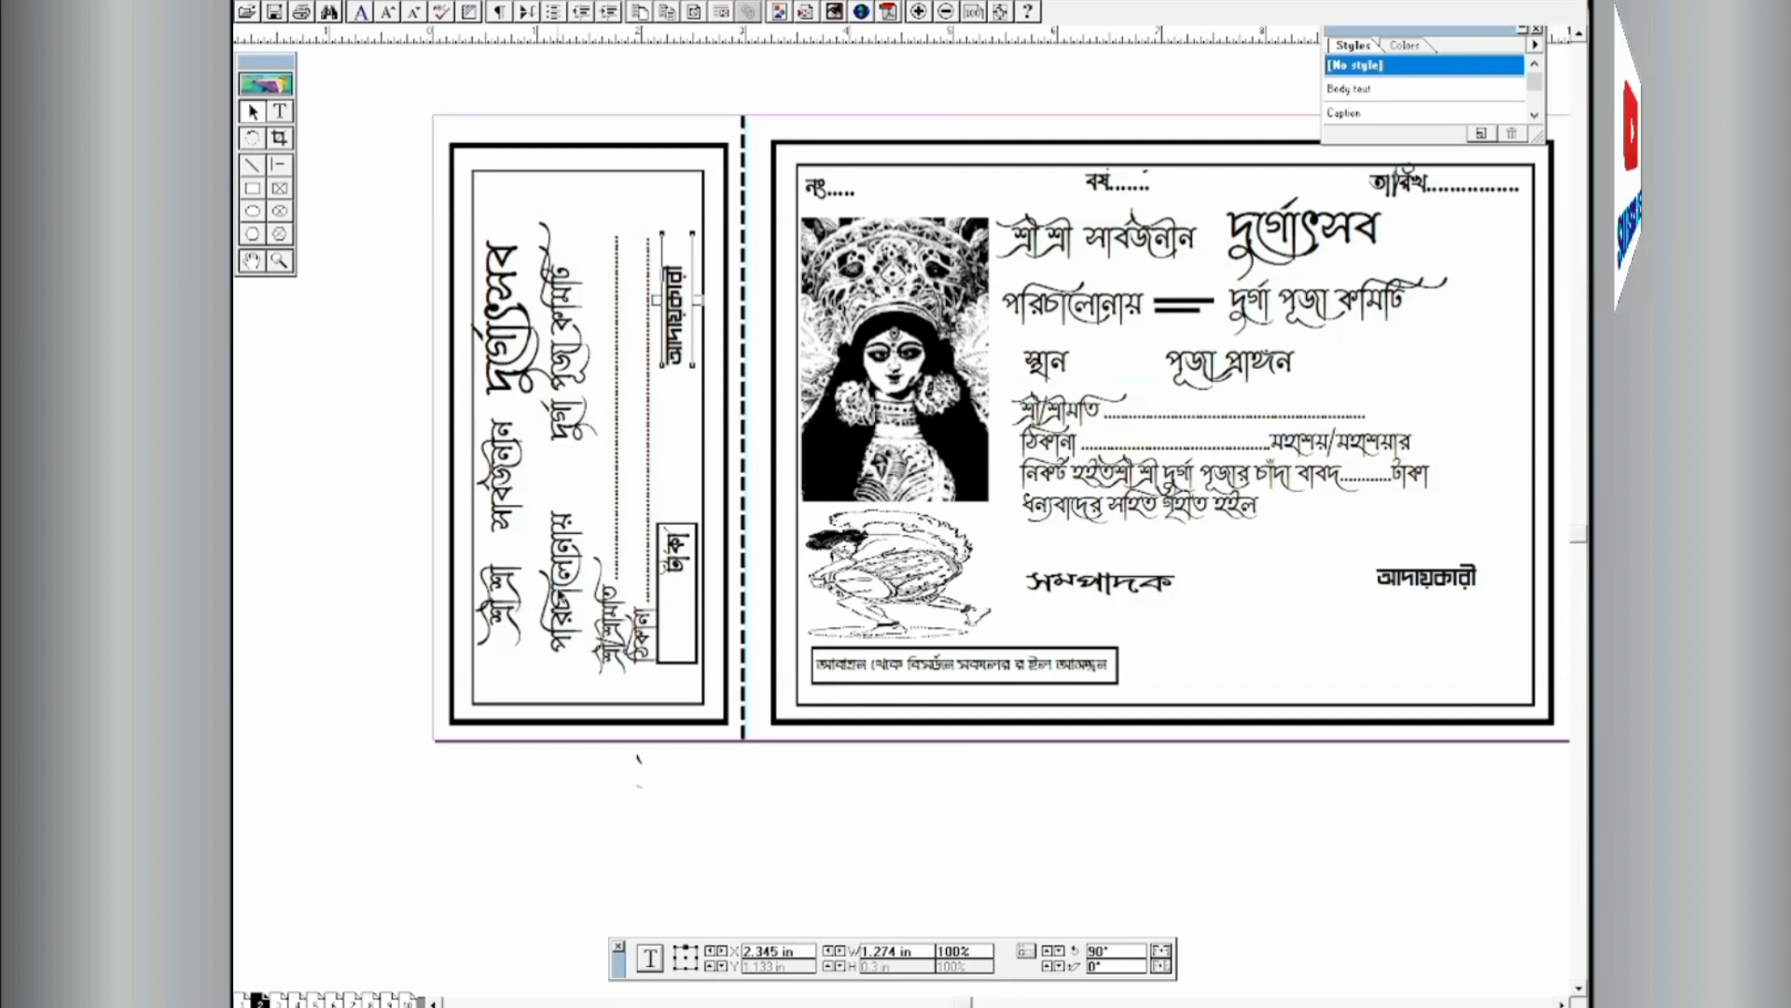
Step: Set the font size of the stub's vertical দুর্গোৎসব to 30
left_click(503, 359)
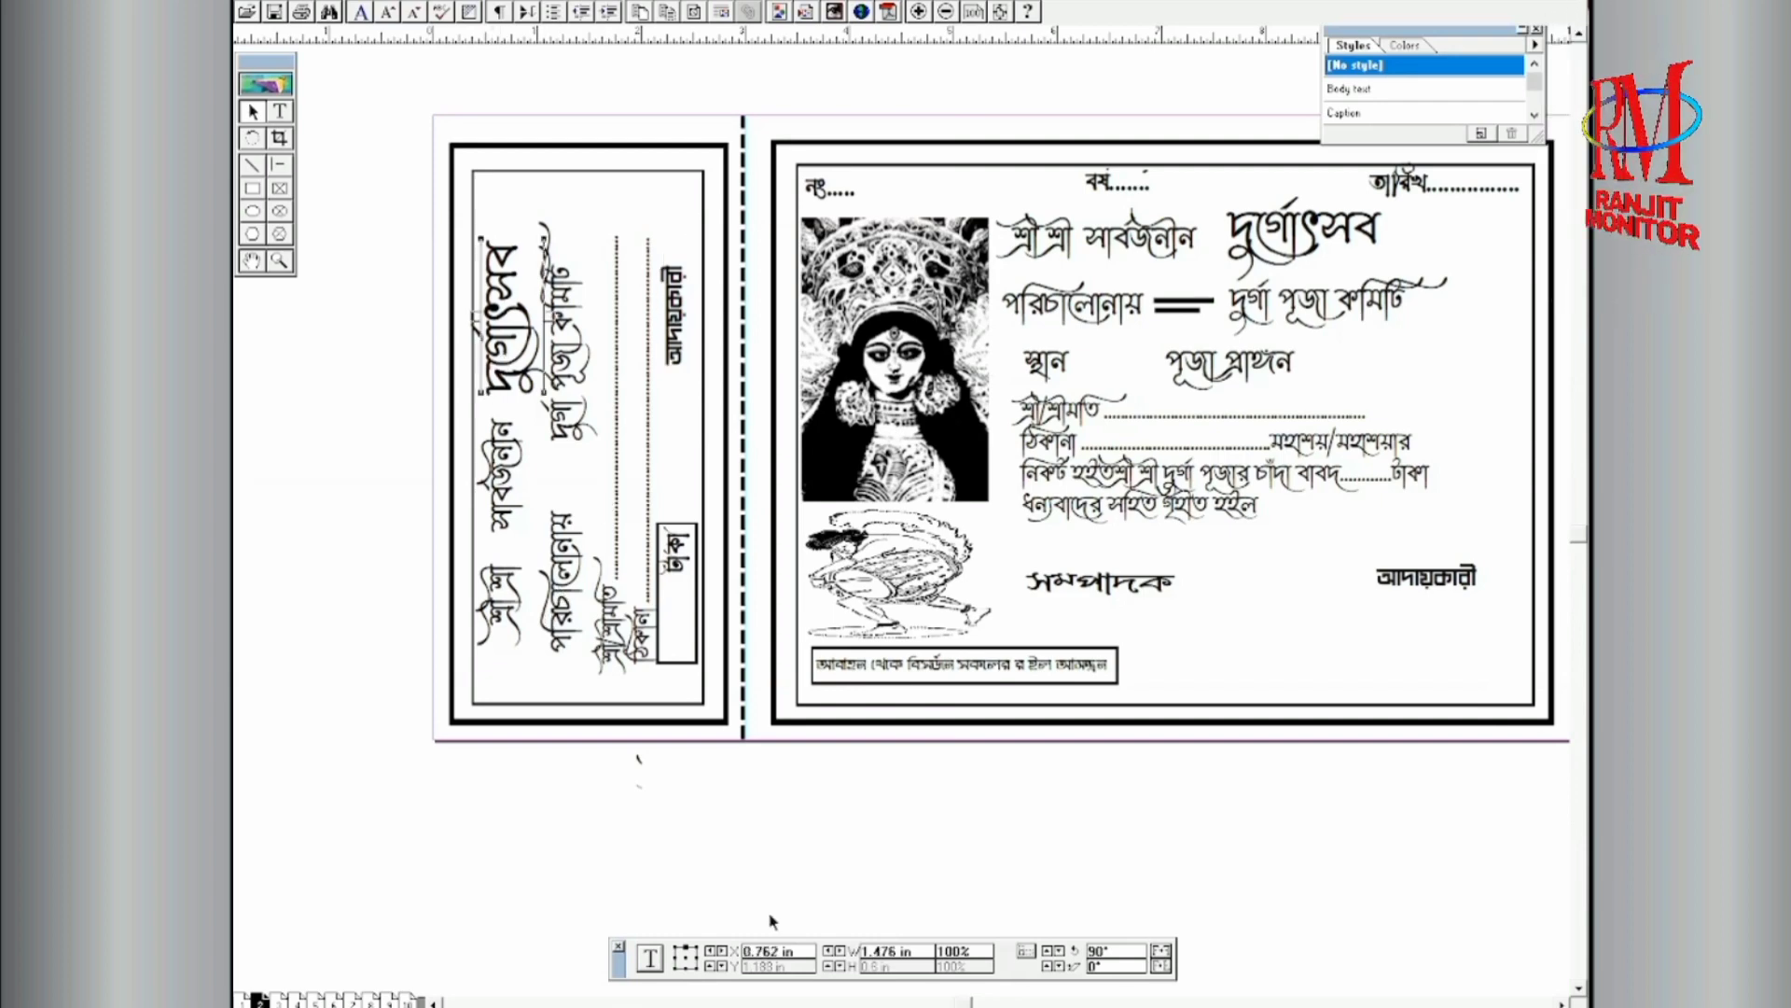
left_click(280, 112)
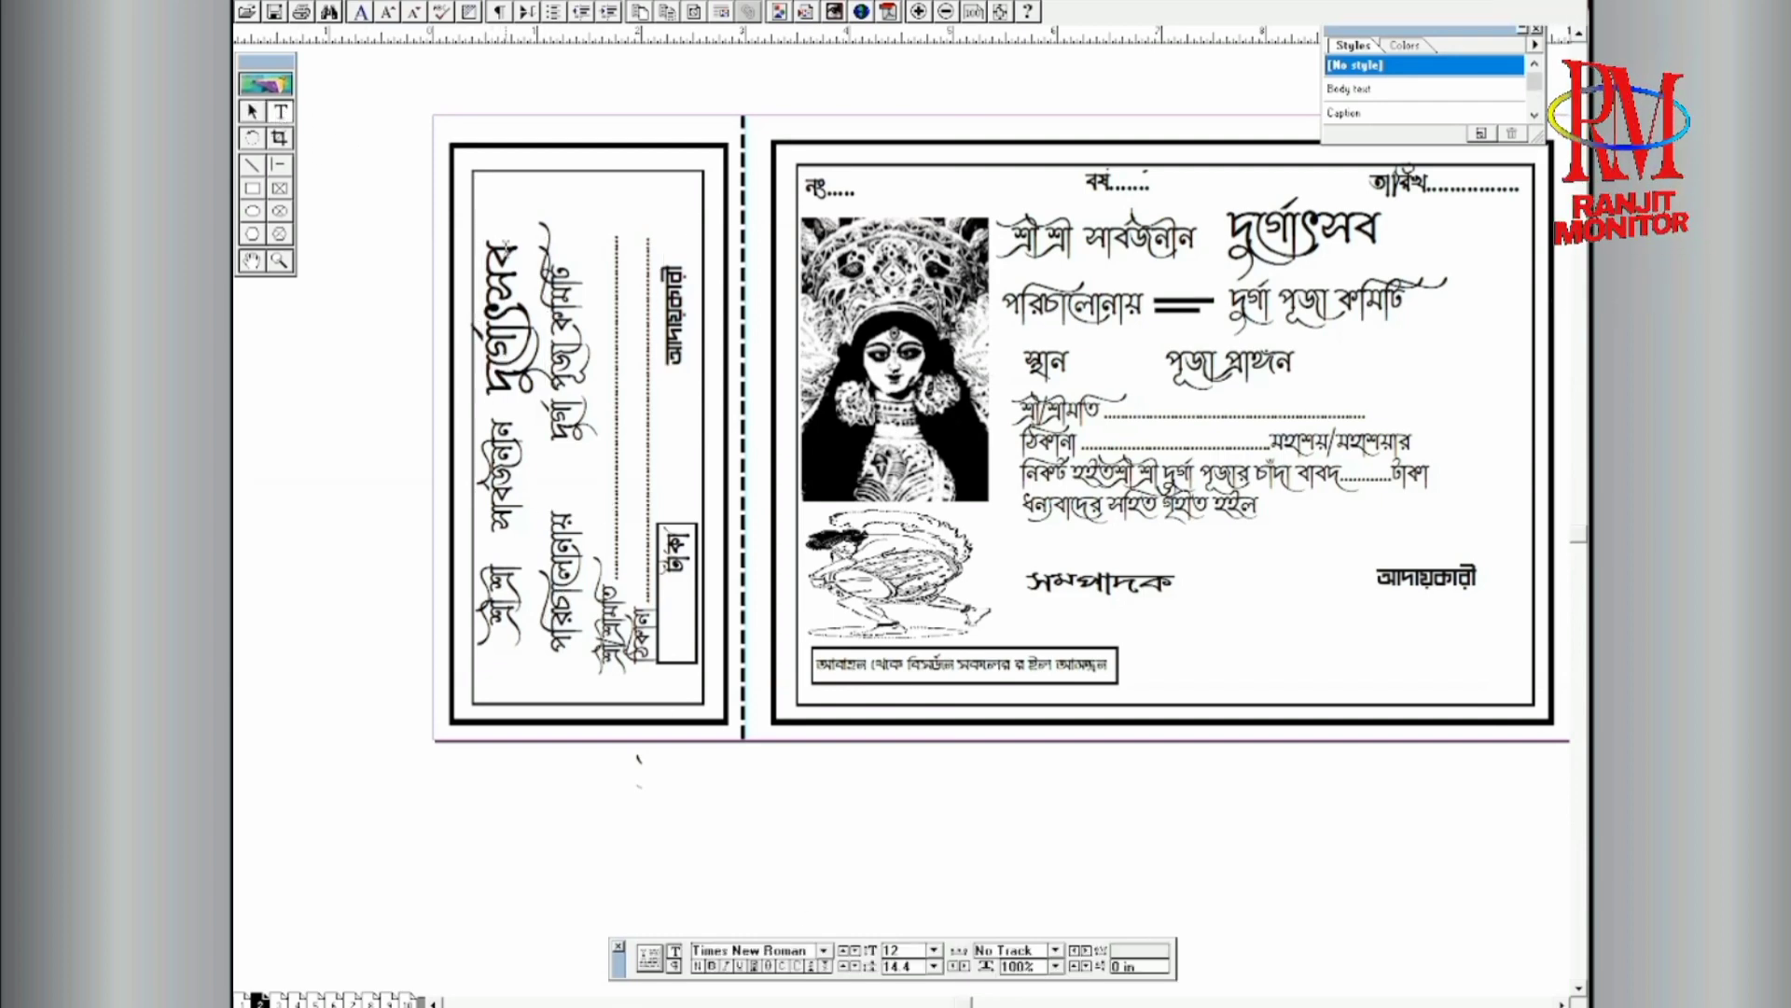
left_click_drag(504, 244, 511, 397)
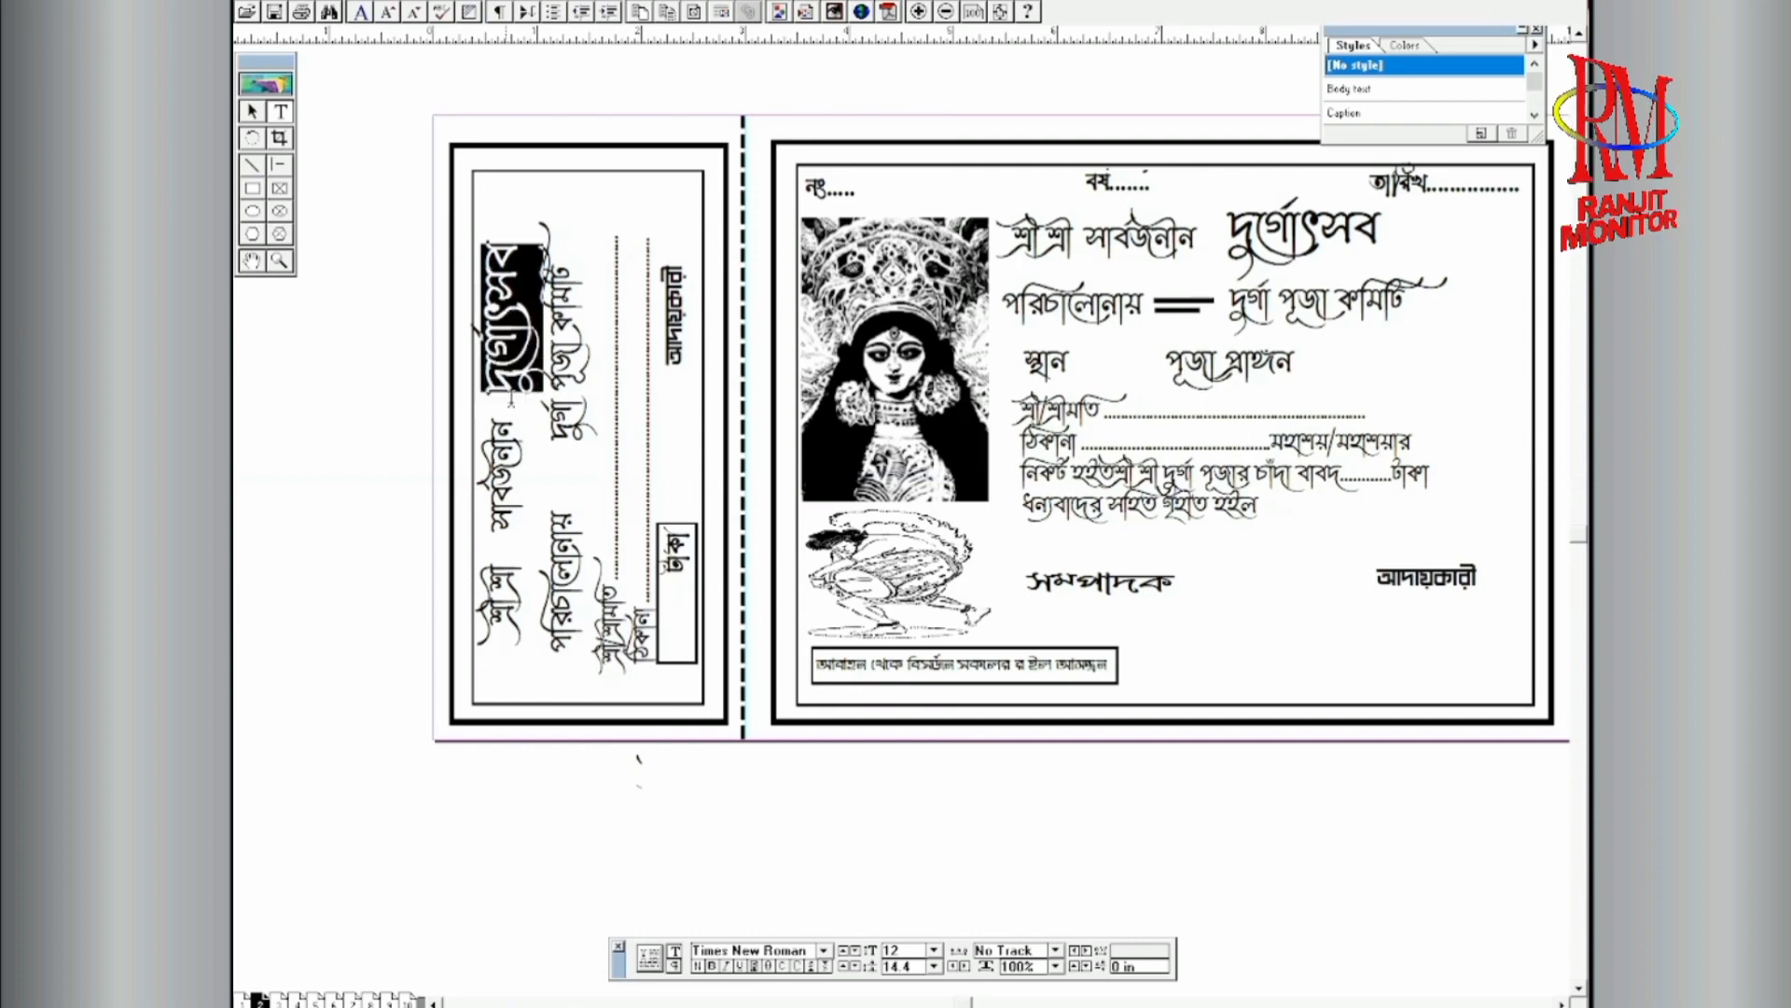
double_click(893, 949)
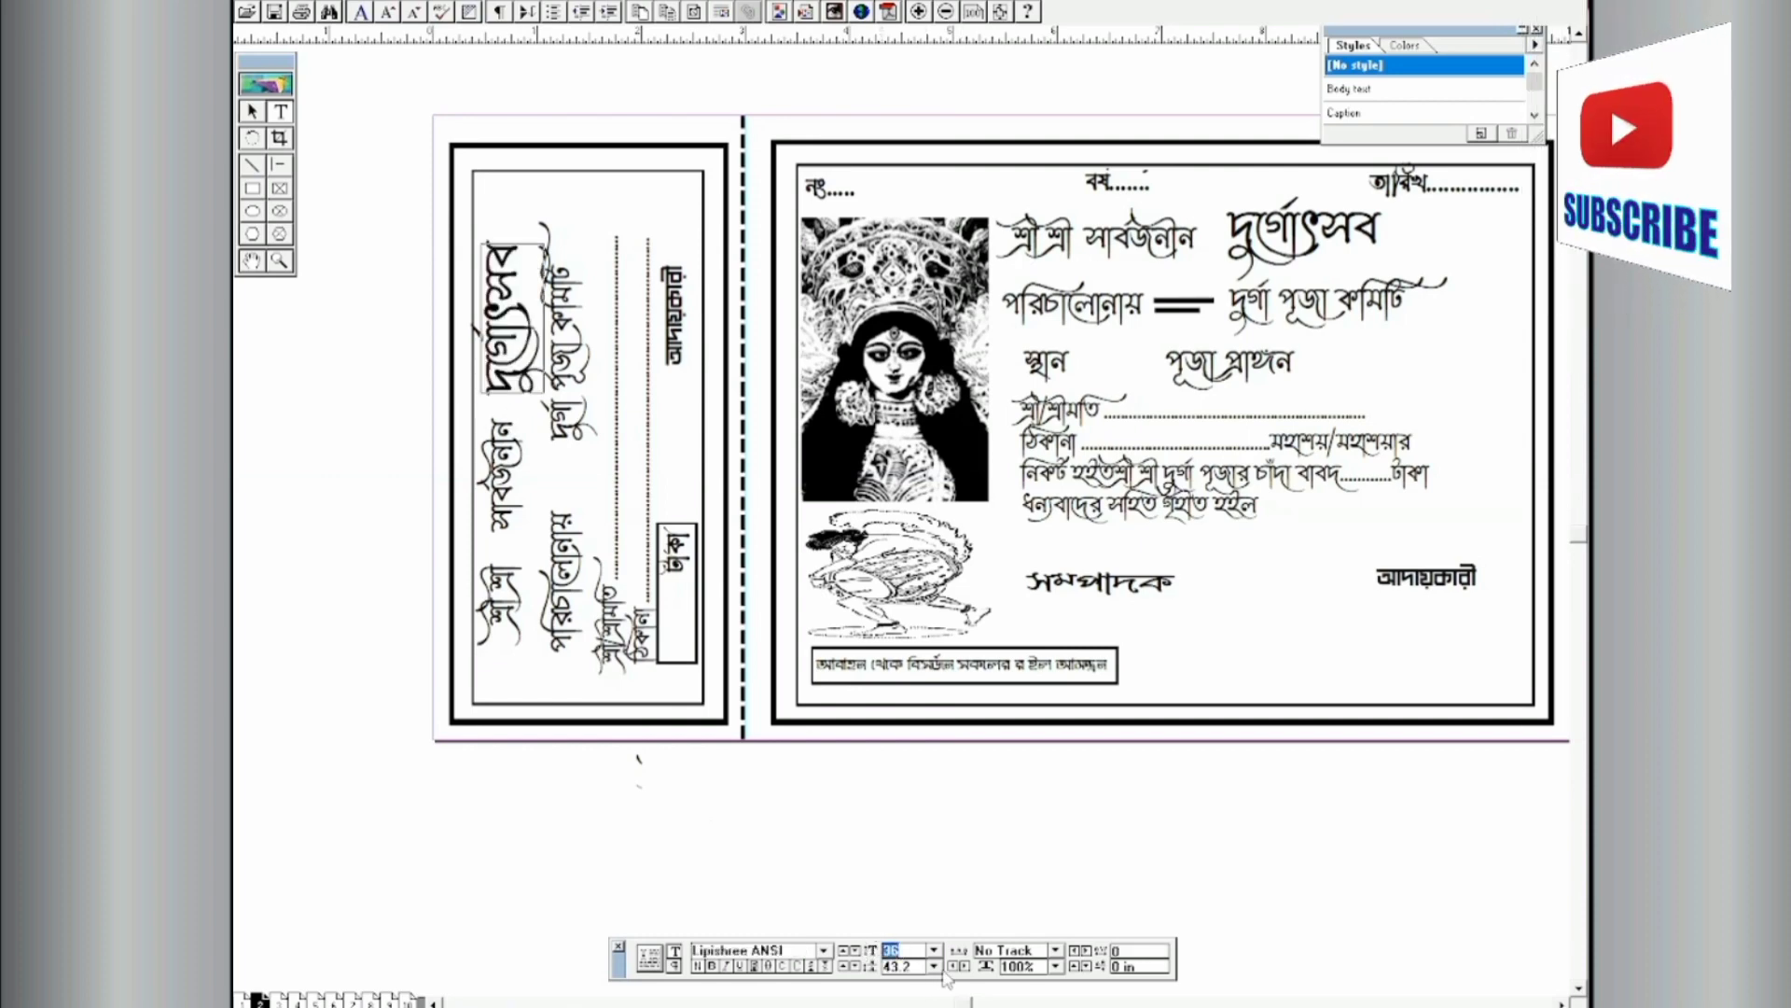
left_click(933, 950)
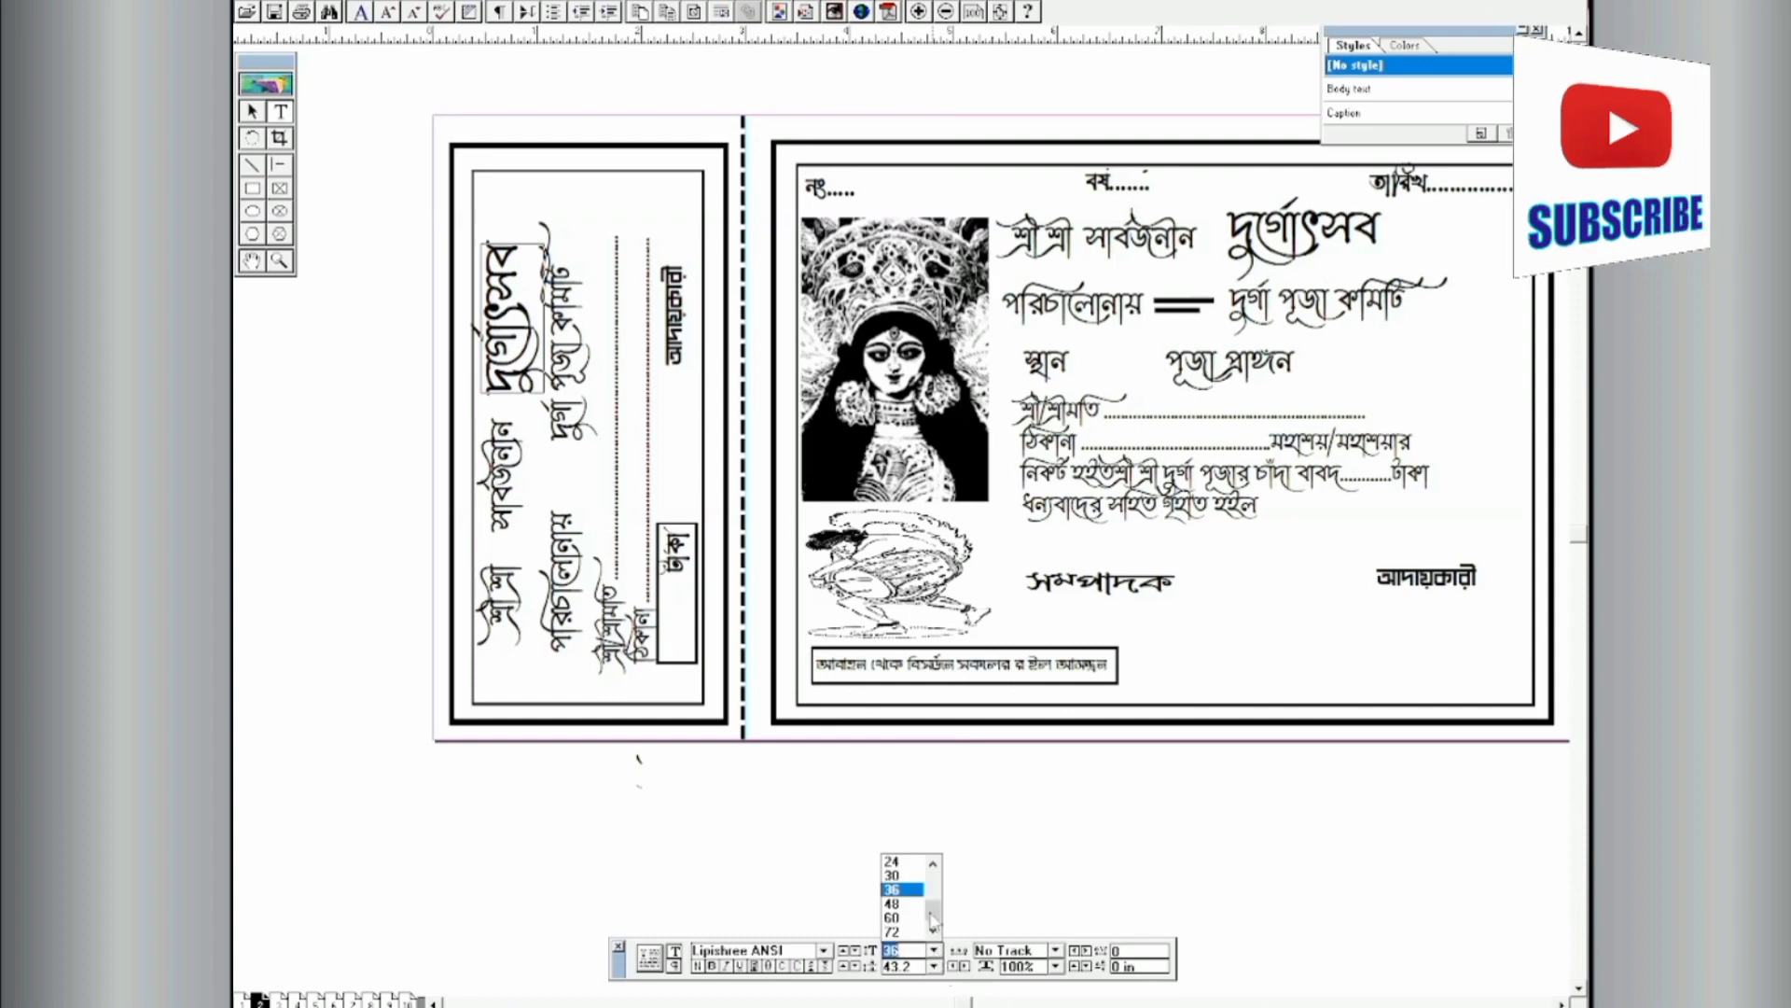
left_click(899, 873)
left_click(815, 792)
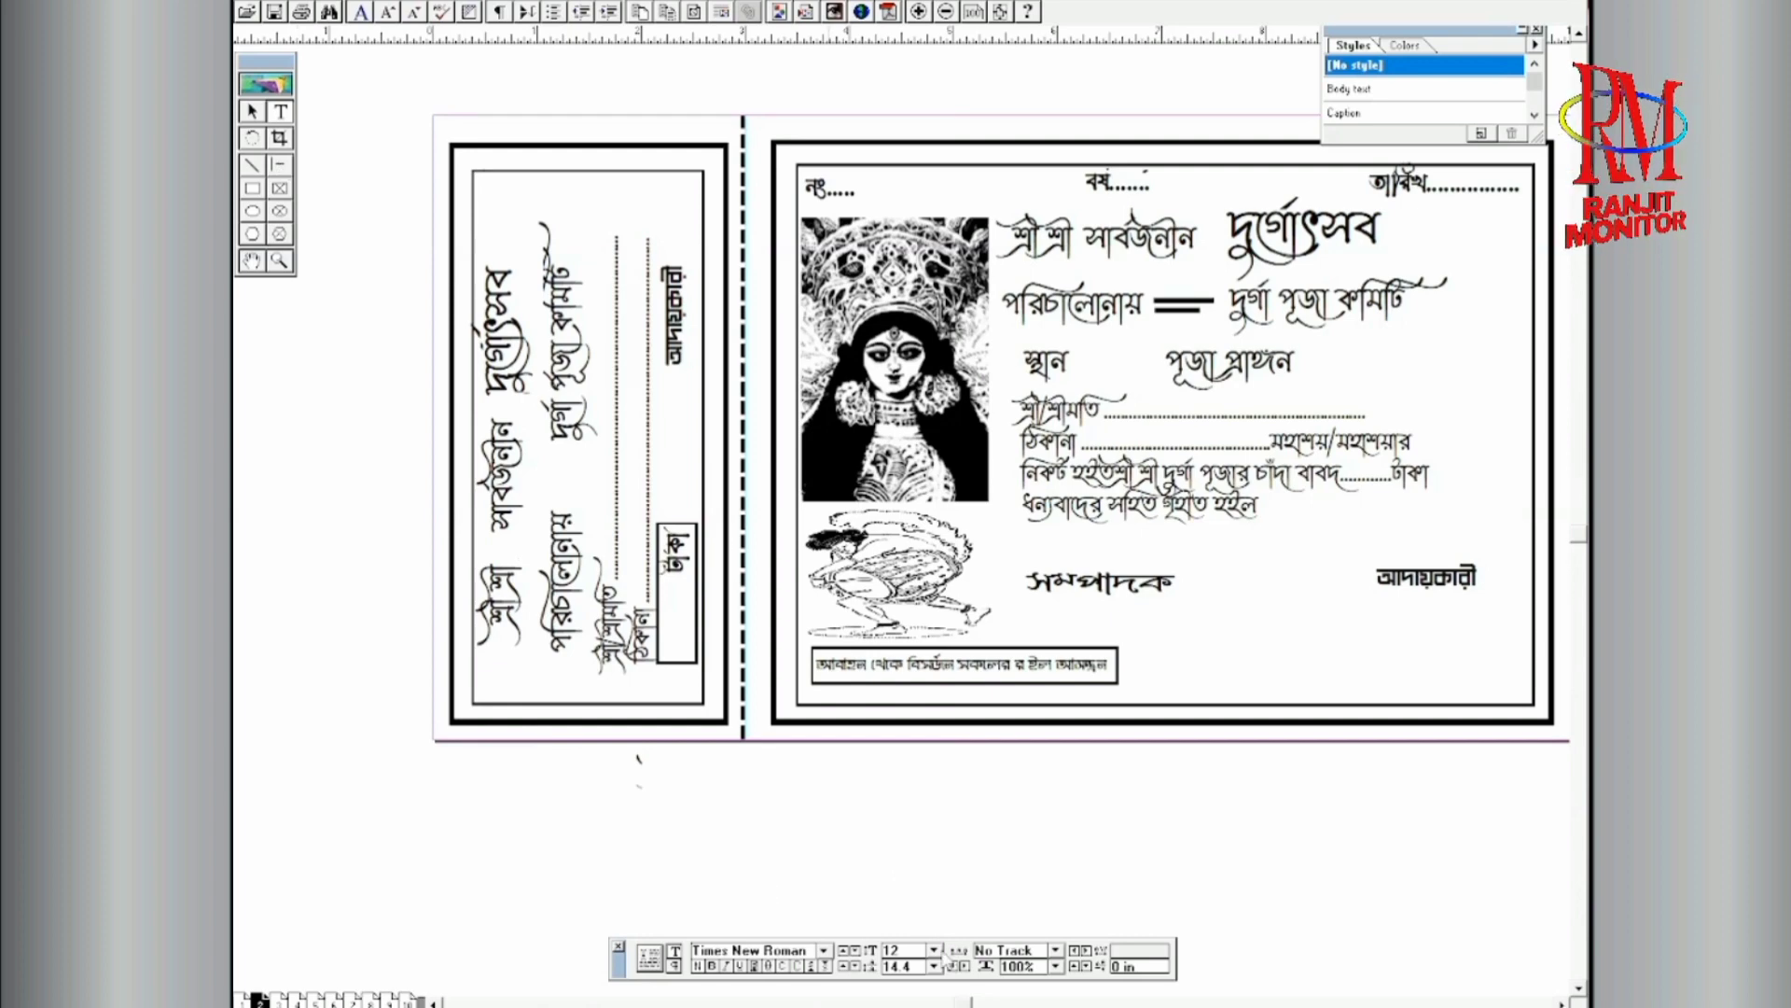
Step: Set the font size of the stub's vertical দুর্গোৎসব to 24
left_click(935, 953)
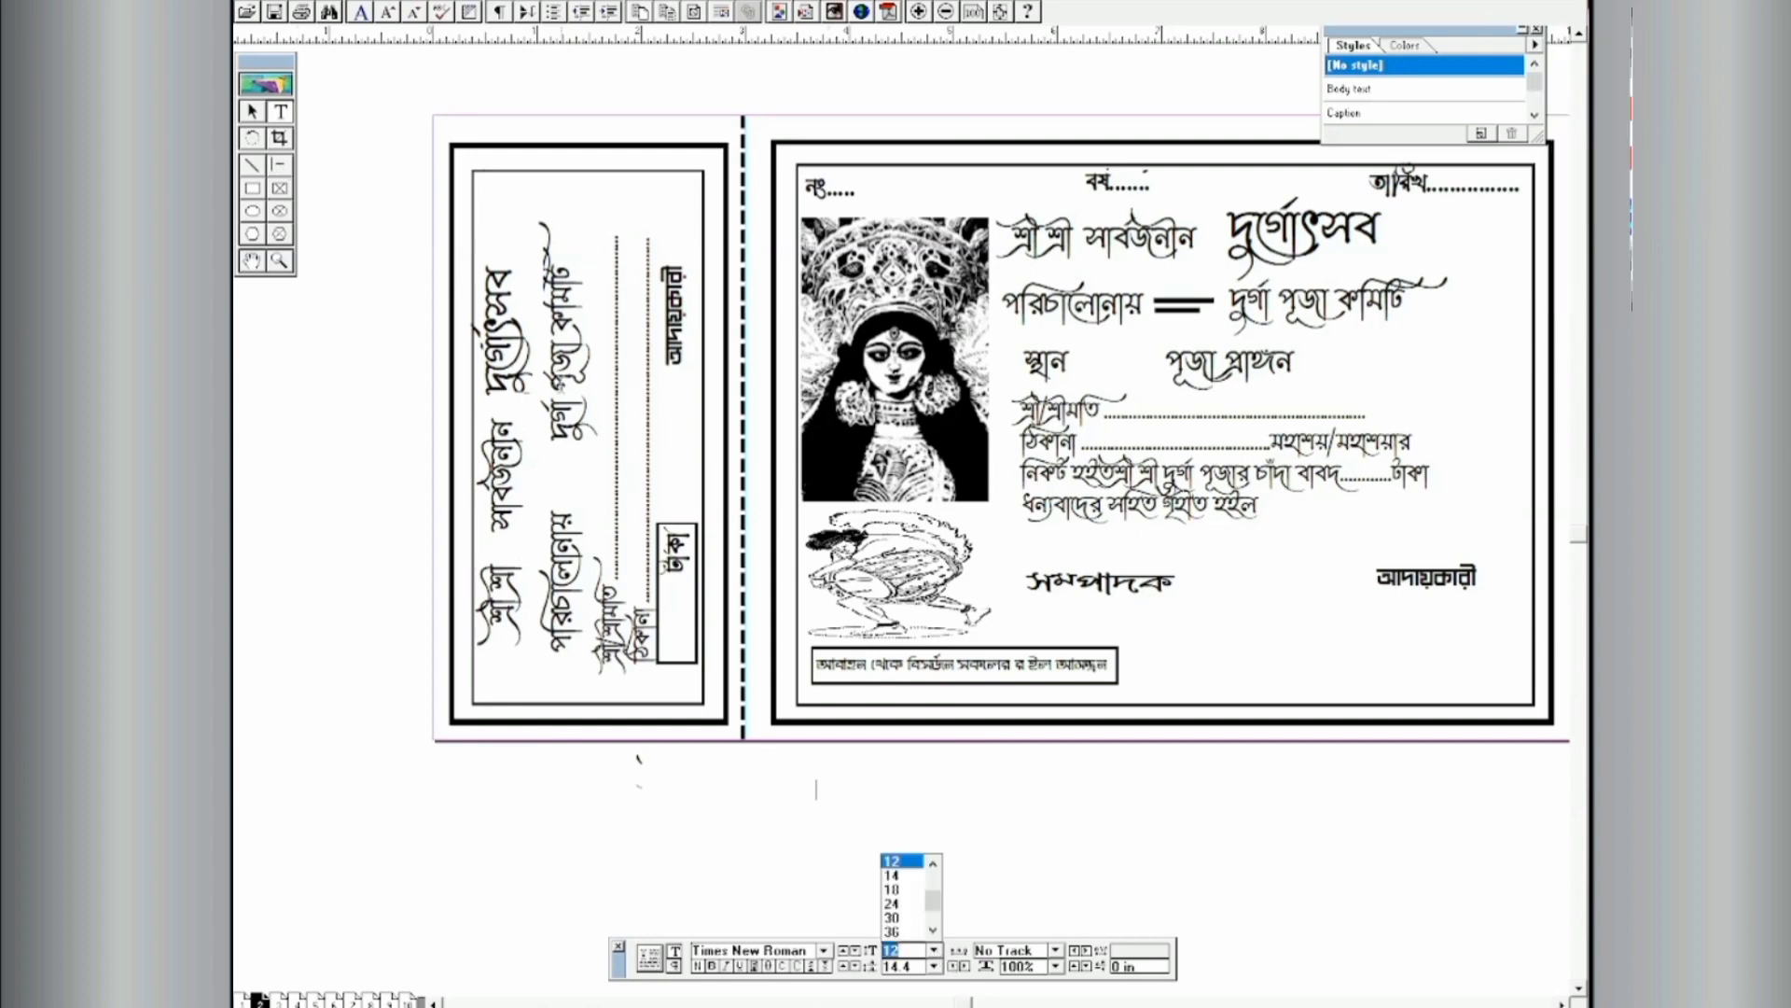
key("Escape")
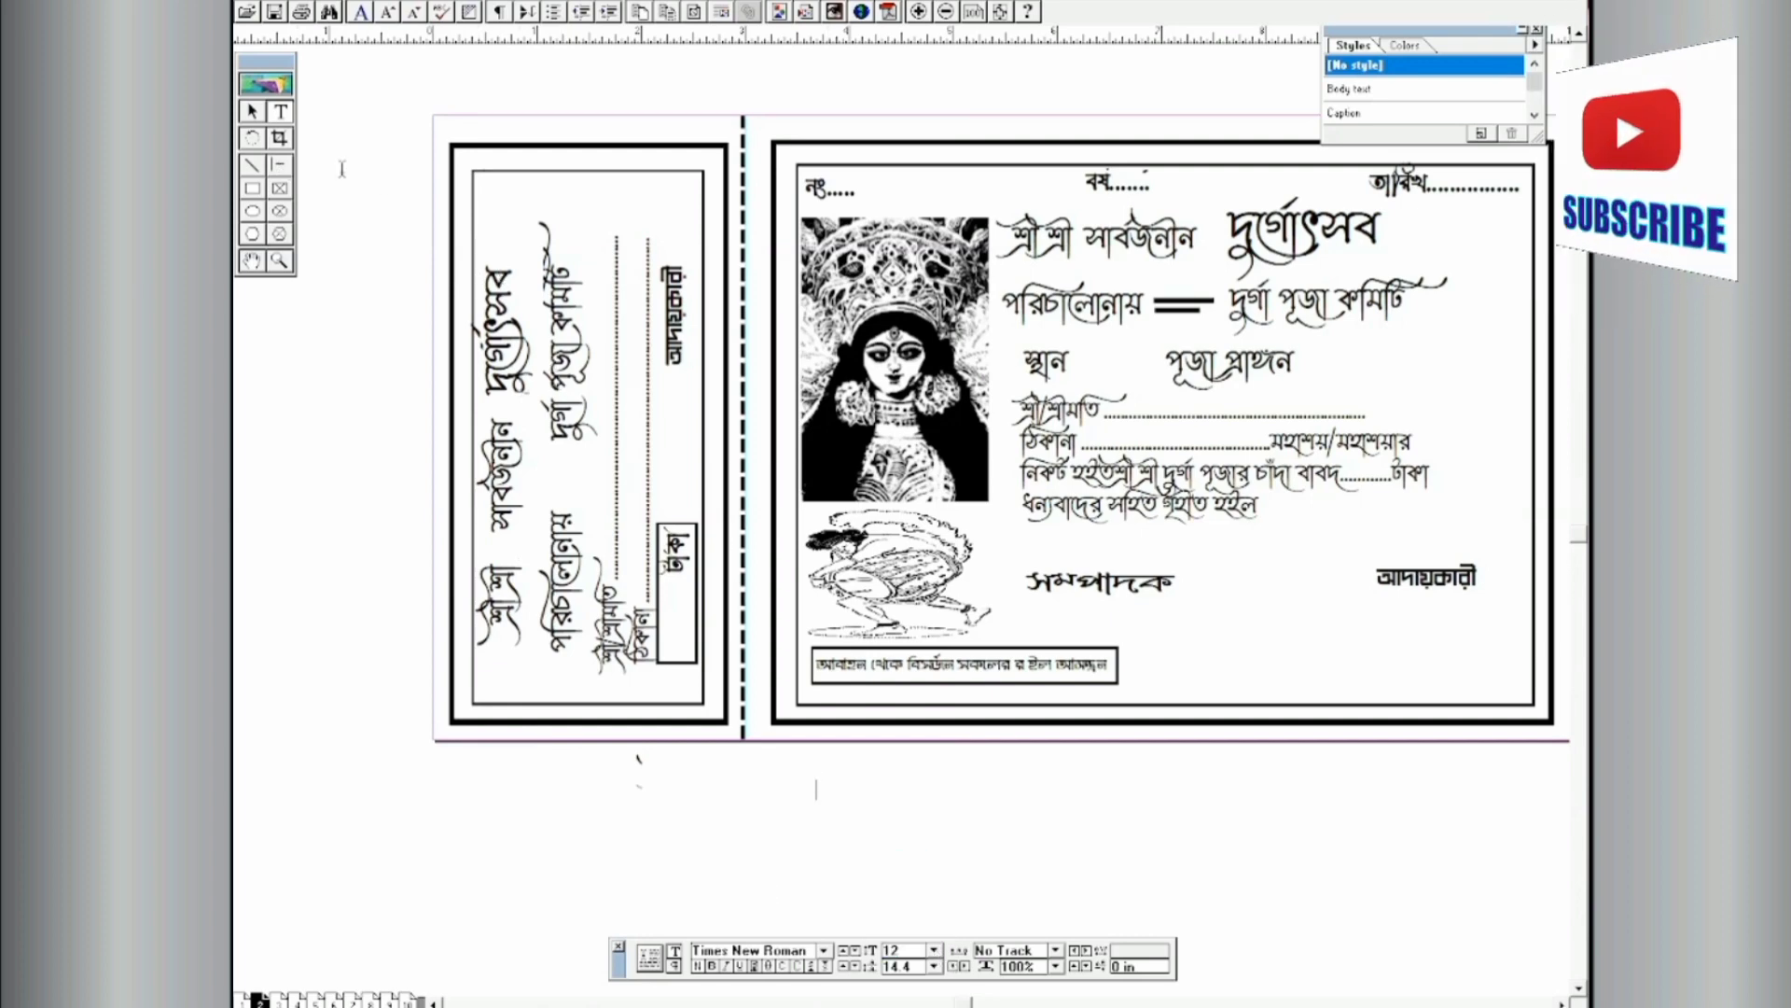
left_click_drag(484, 259, 523, 410)
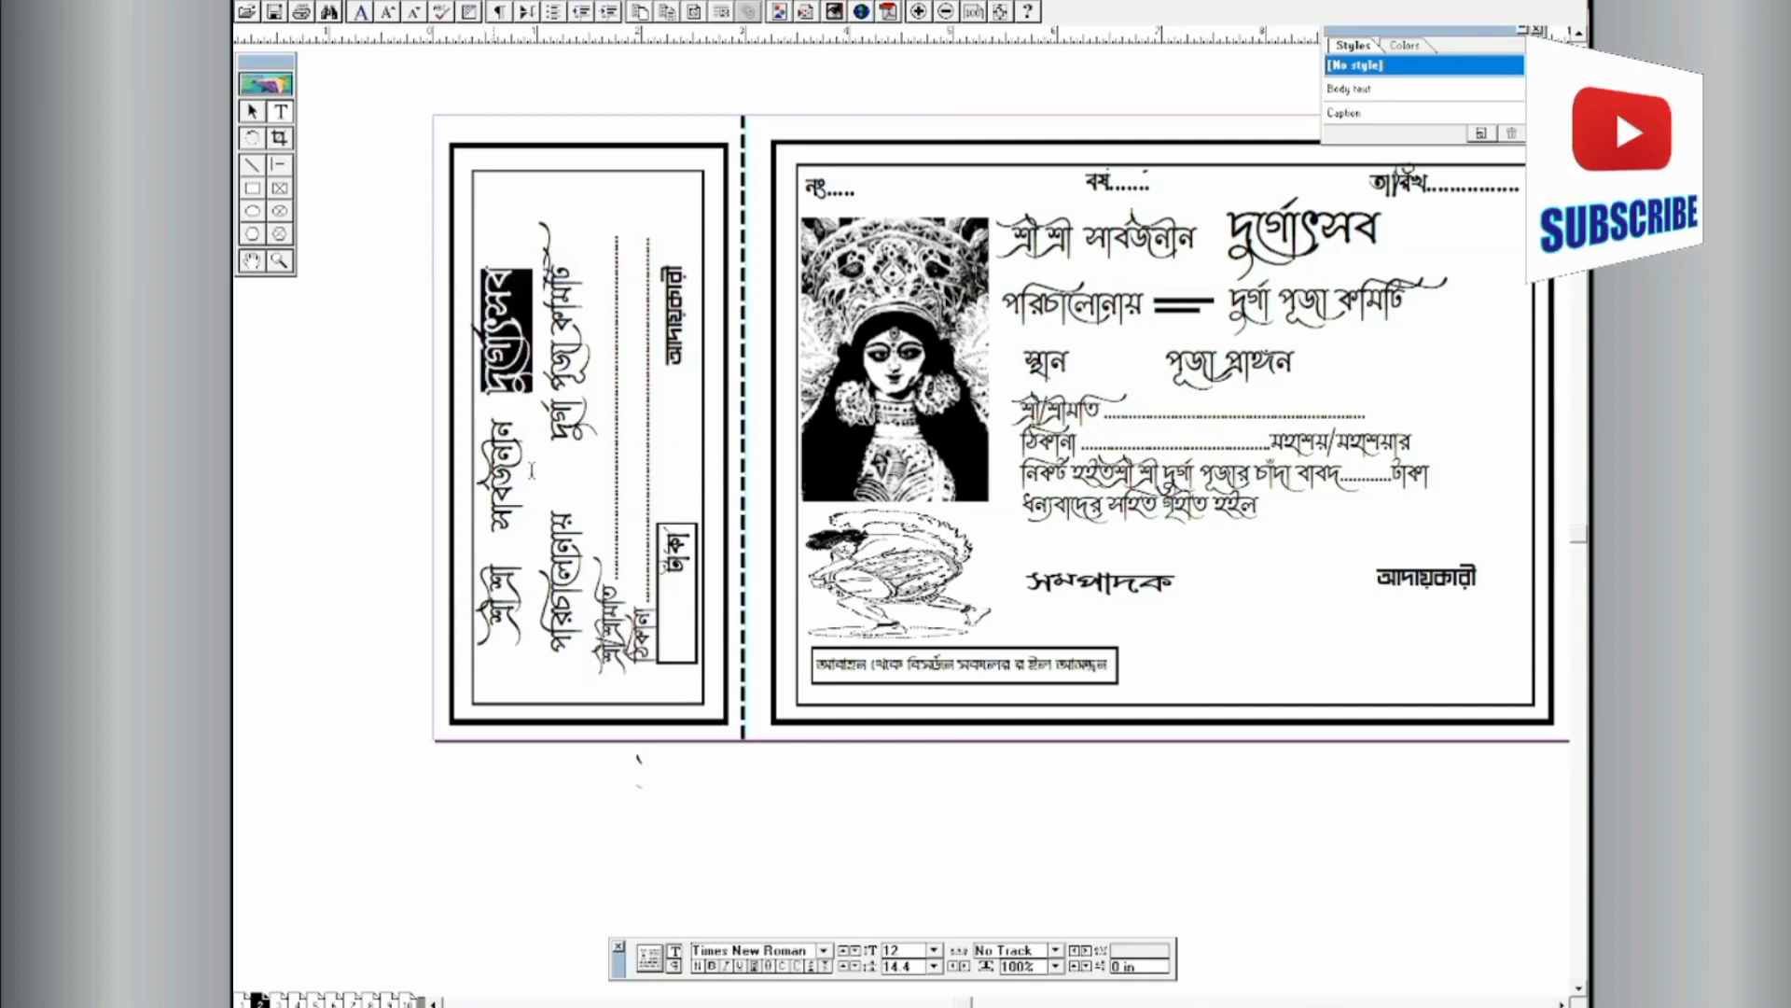
left_click(531, 469)
left_click(934, 952)
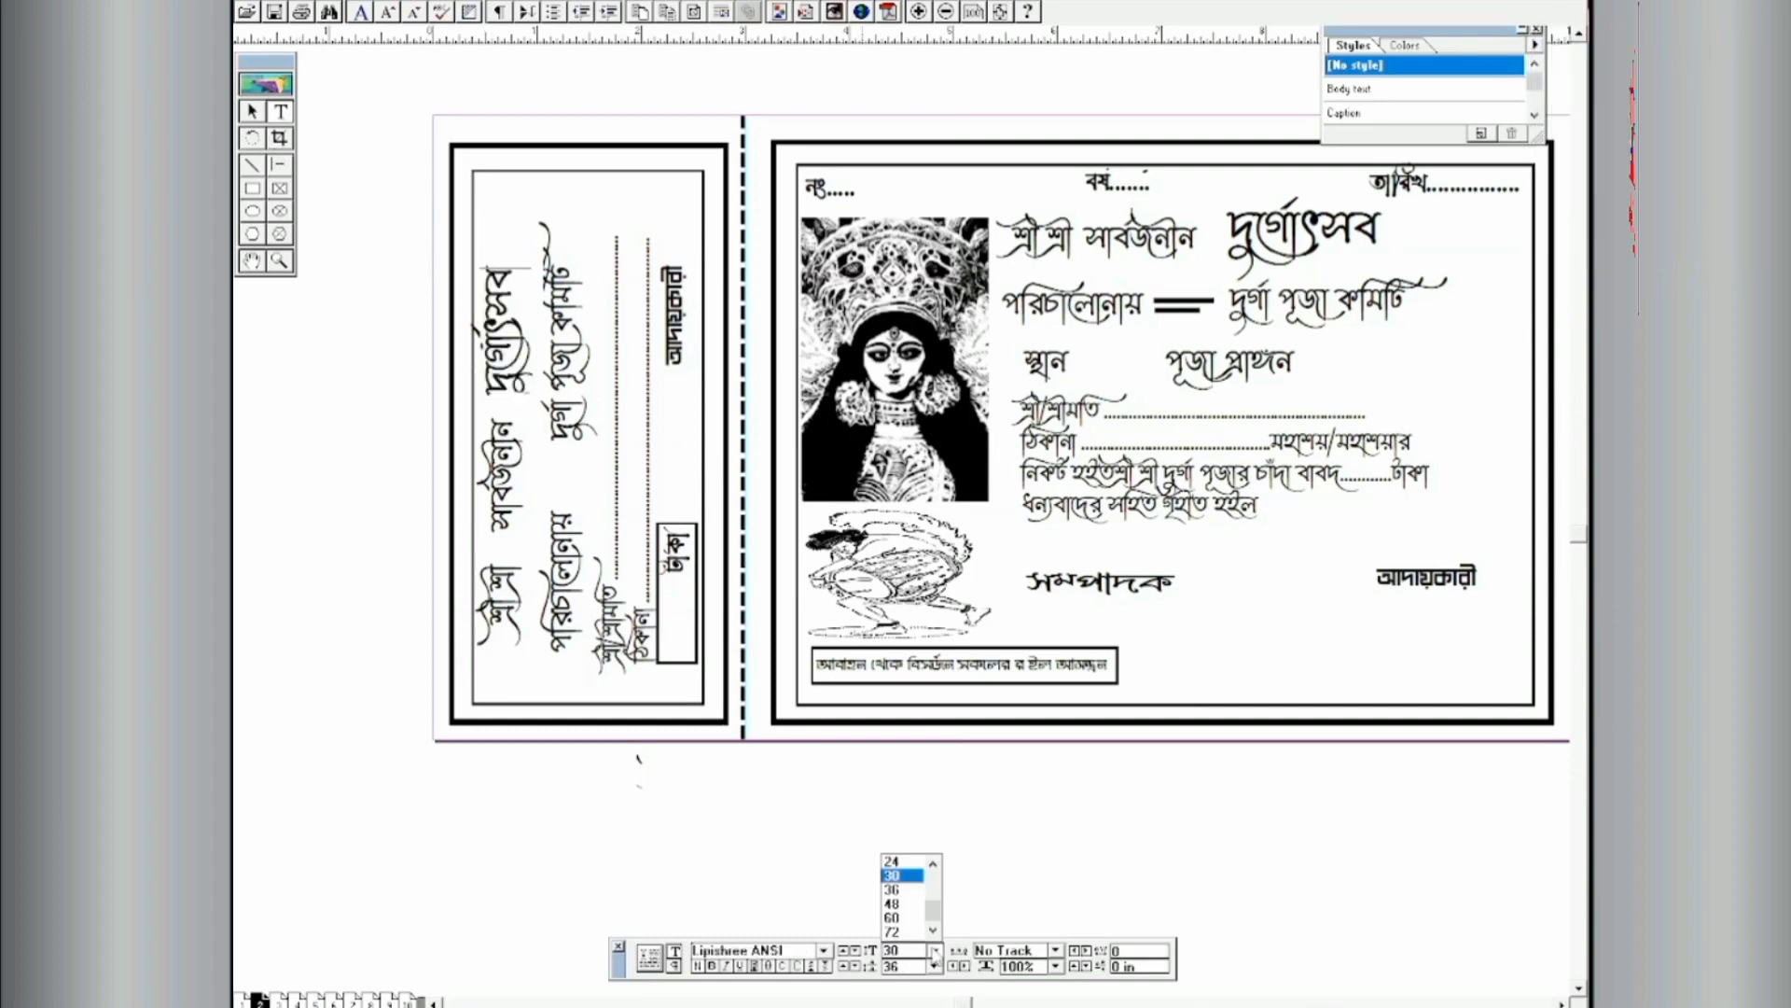
left_click(893, 860)
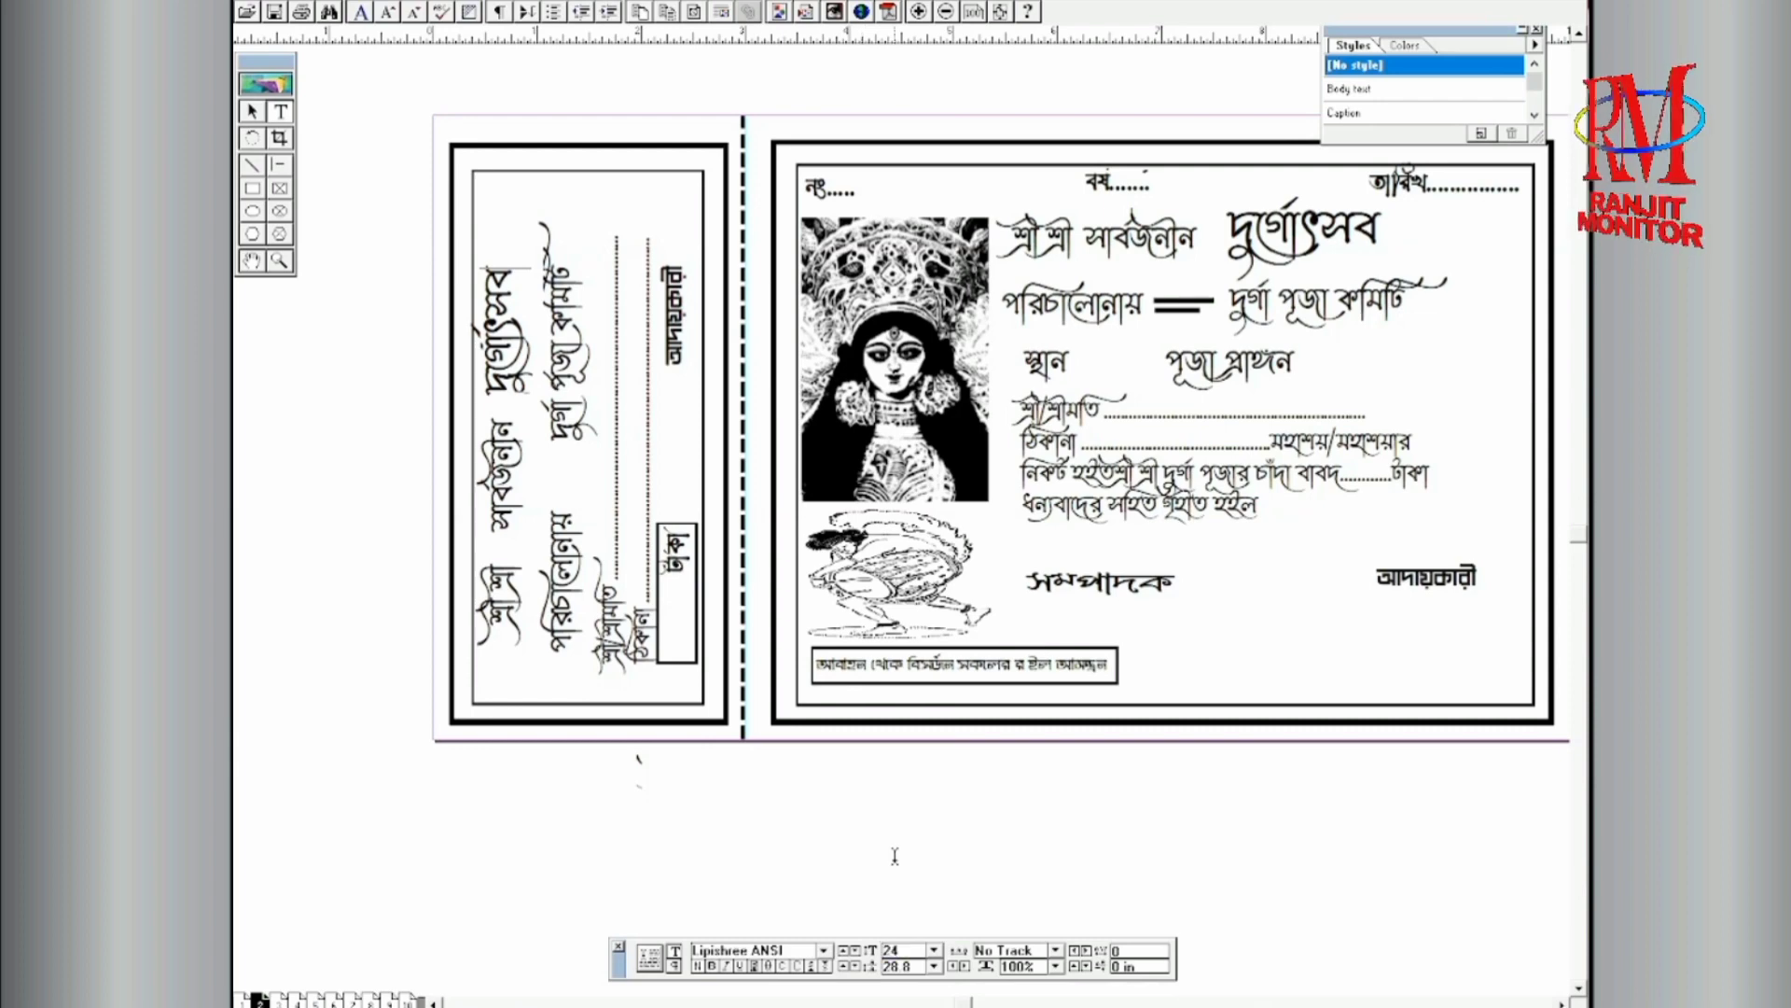
left_click_drag(509, 264, 508, 397)
left_click(933, 949)
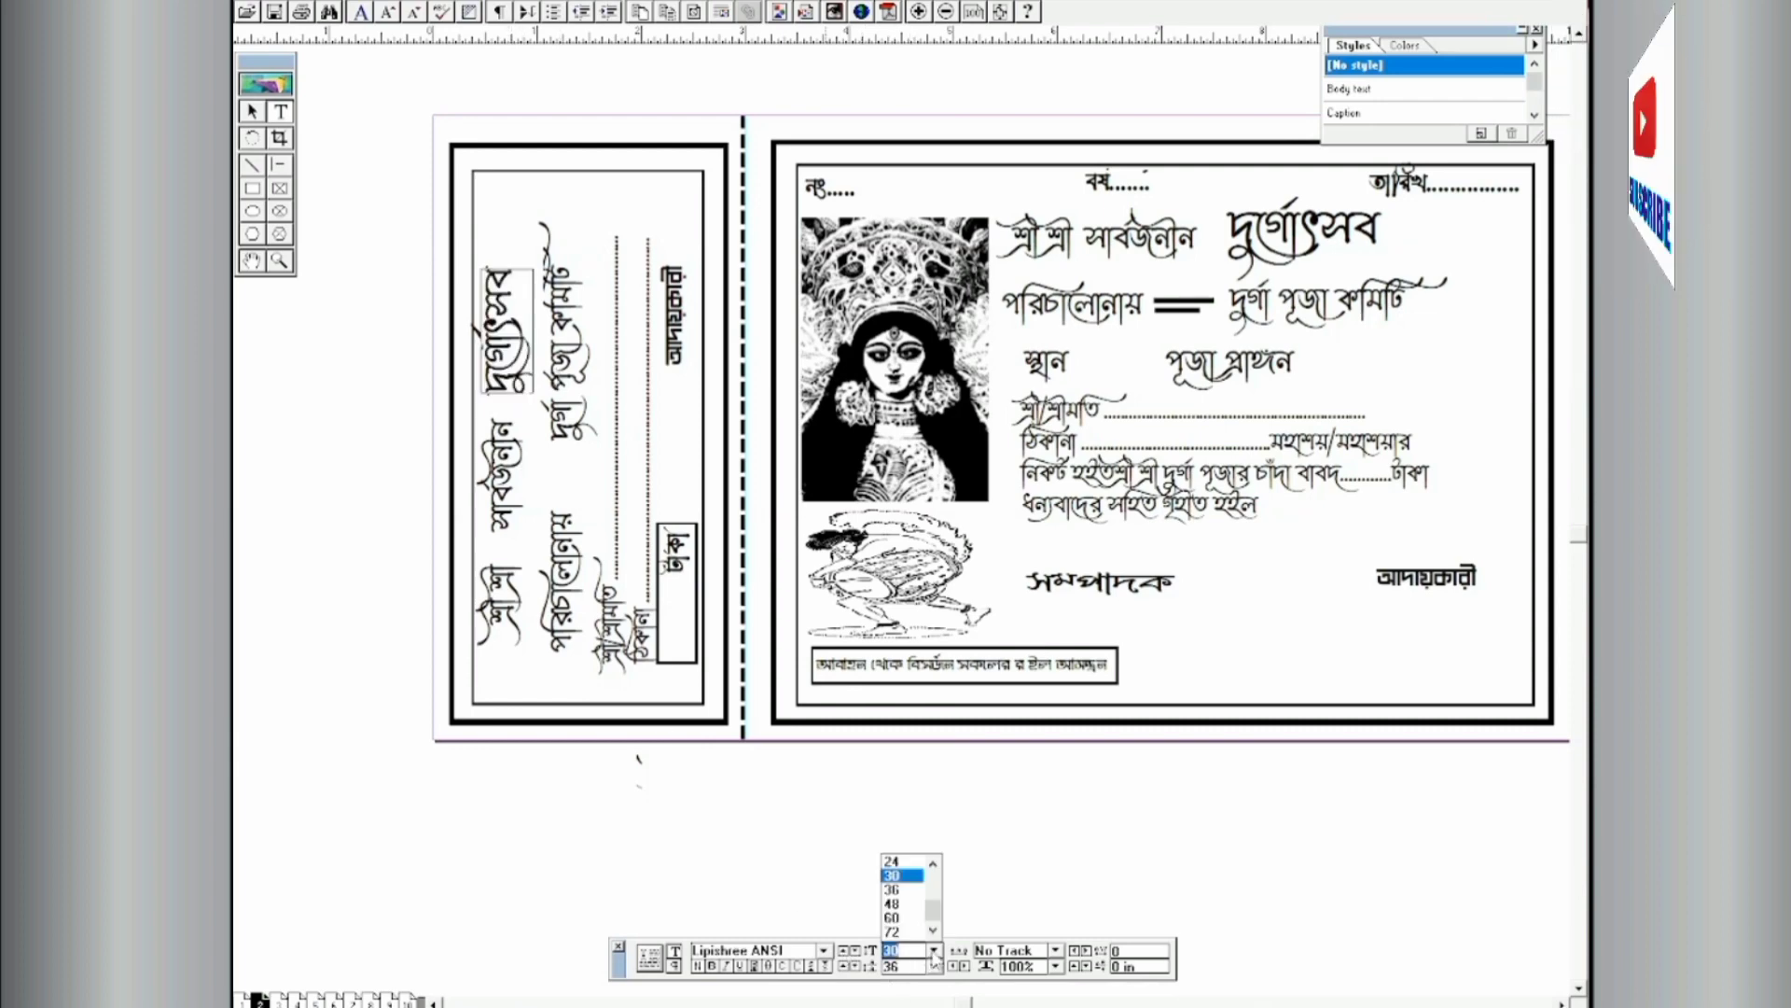
left_click(893, 860)
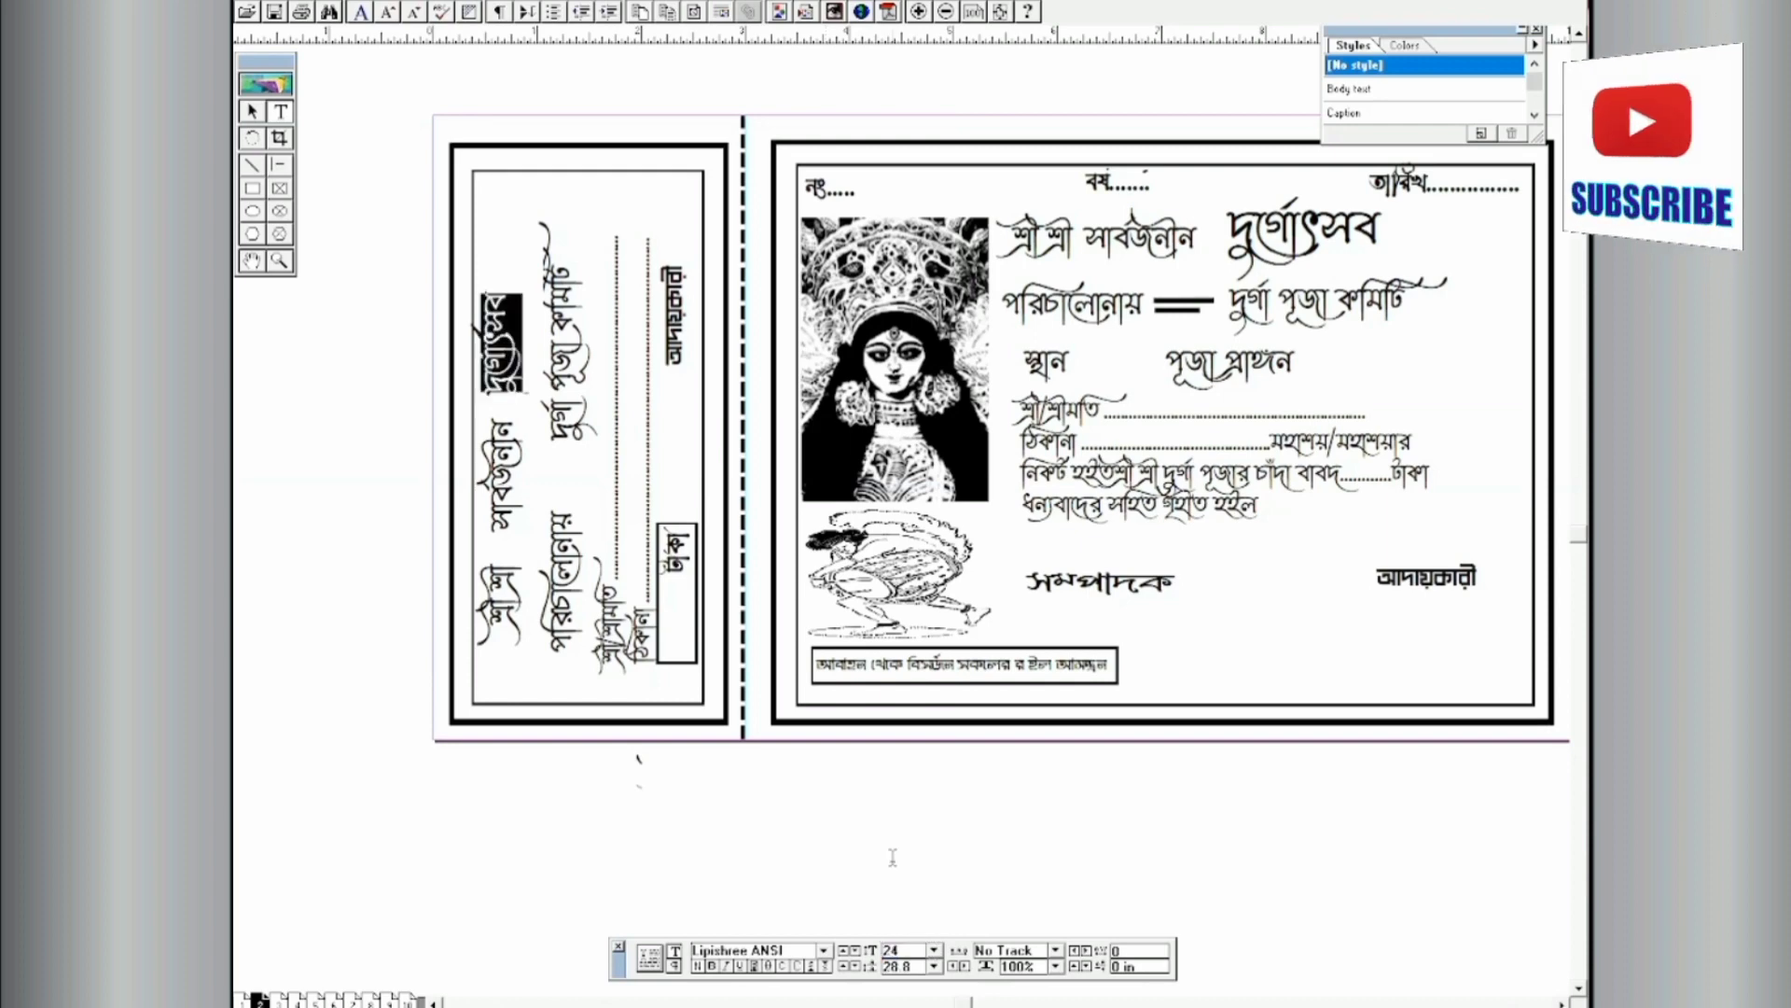
Step: Set the font size of the stub's vertical সার্বজনীন to 18
left_click_drag(509, 437, 509, 510)
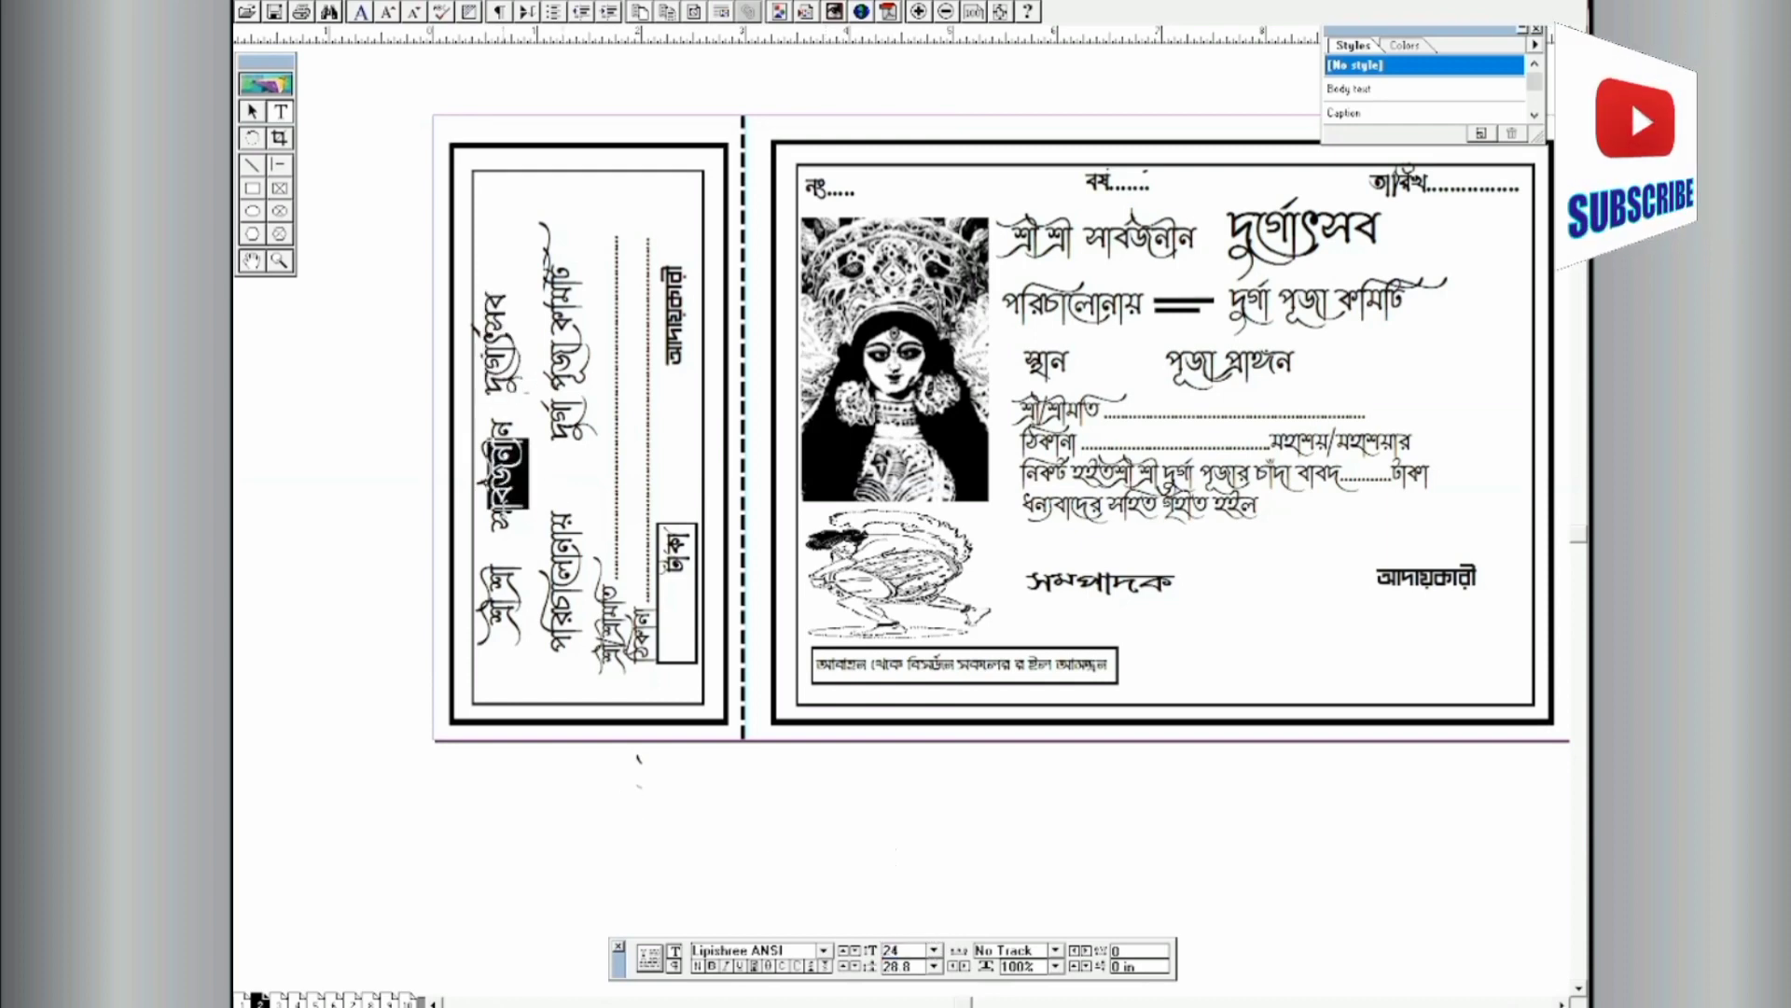
left_click_drag(506, 410, 504, 539)
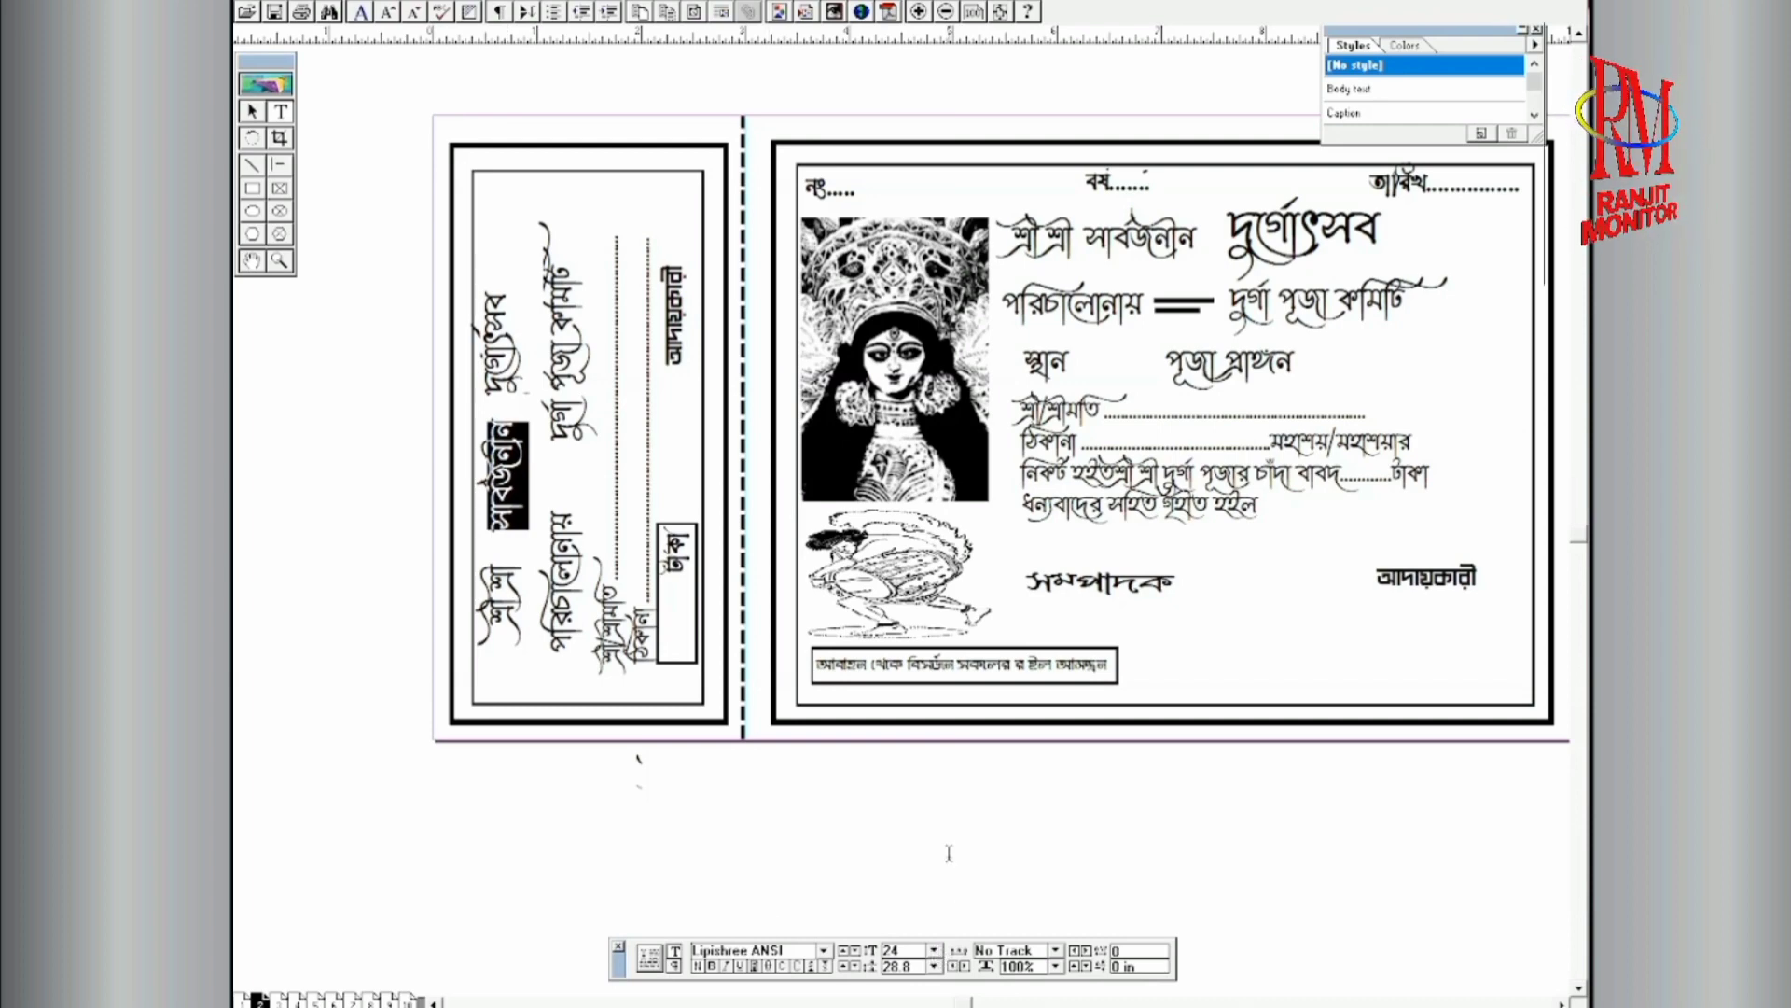
left_click(933, 951)
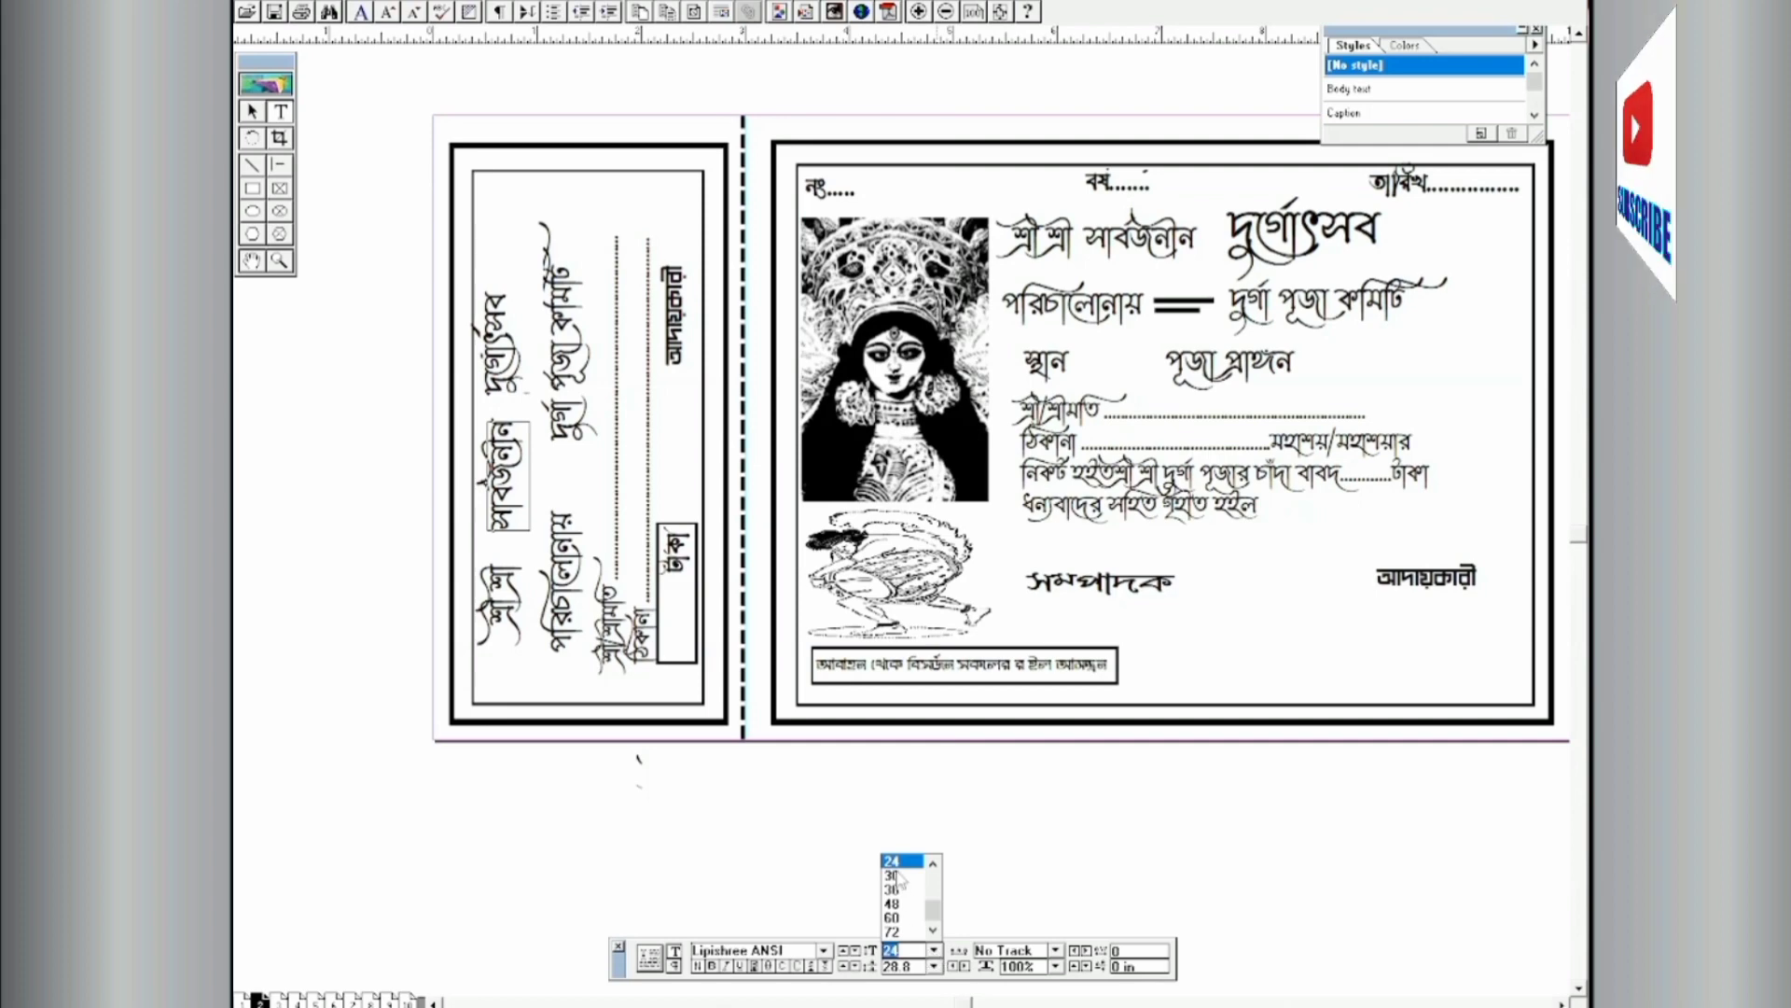
left_click(933, 862)
left_click(890, 861)
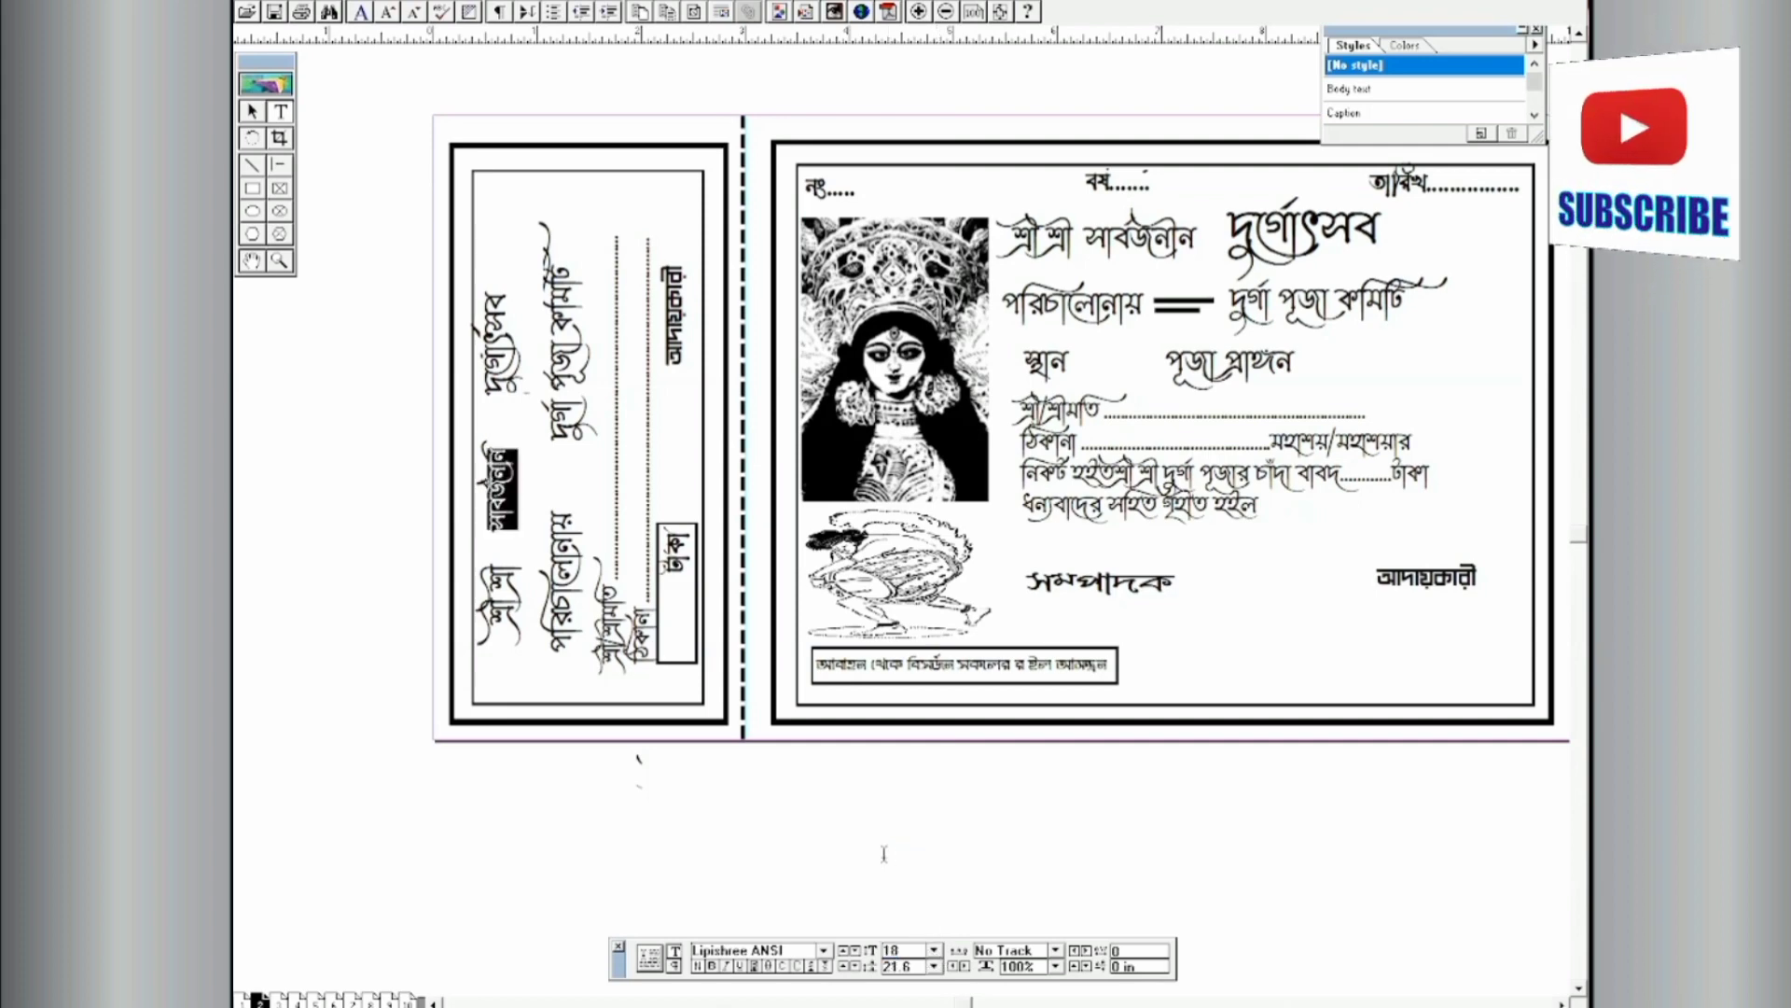
left_click(748, 781)
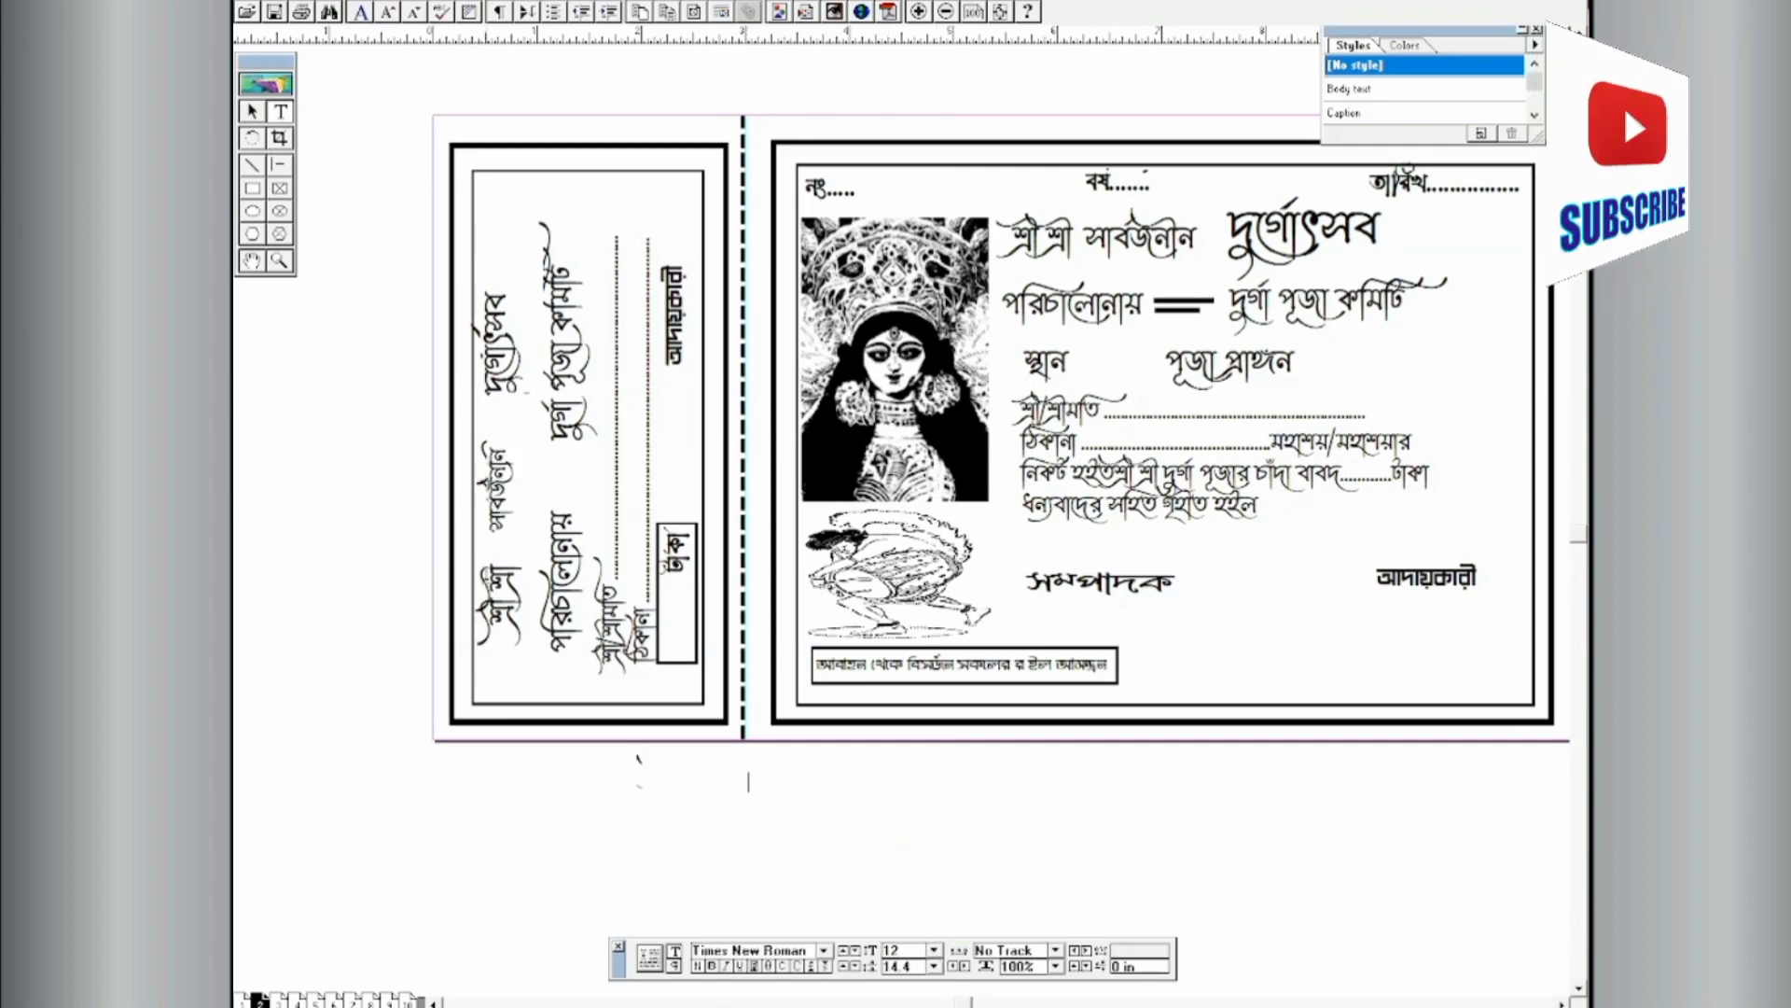
Step: Return the font size of the stub's vertical সার্বজনীন to 24
mouse_move(506, 555)
left_mouse_down()
mouse_move(506, 643)
mouse_move(506, 569)
left_mouse_up()
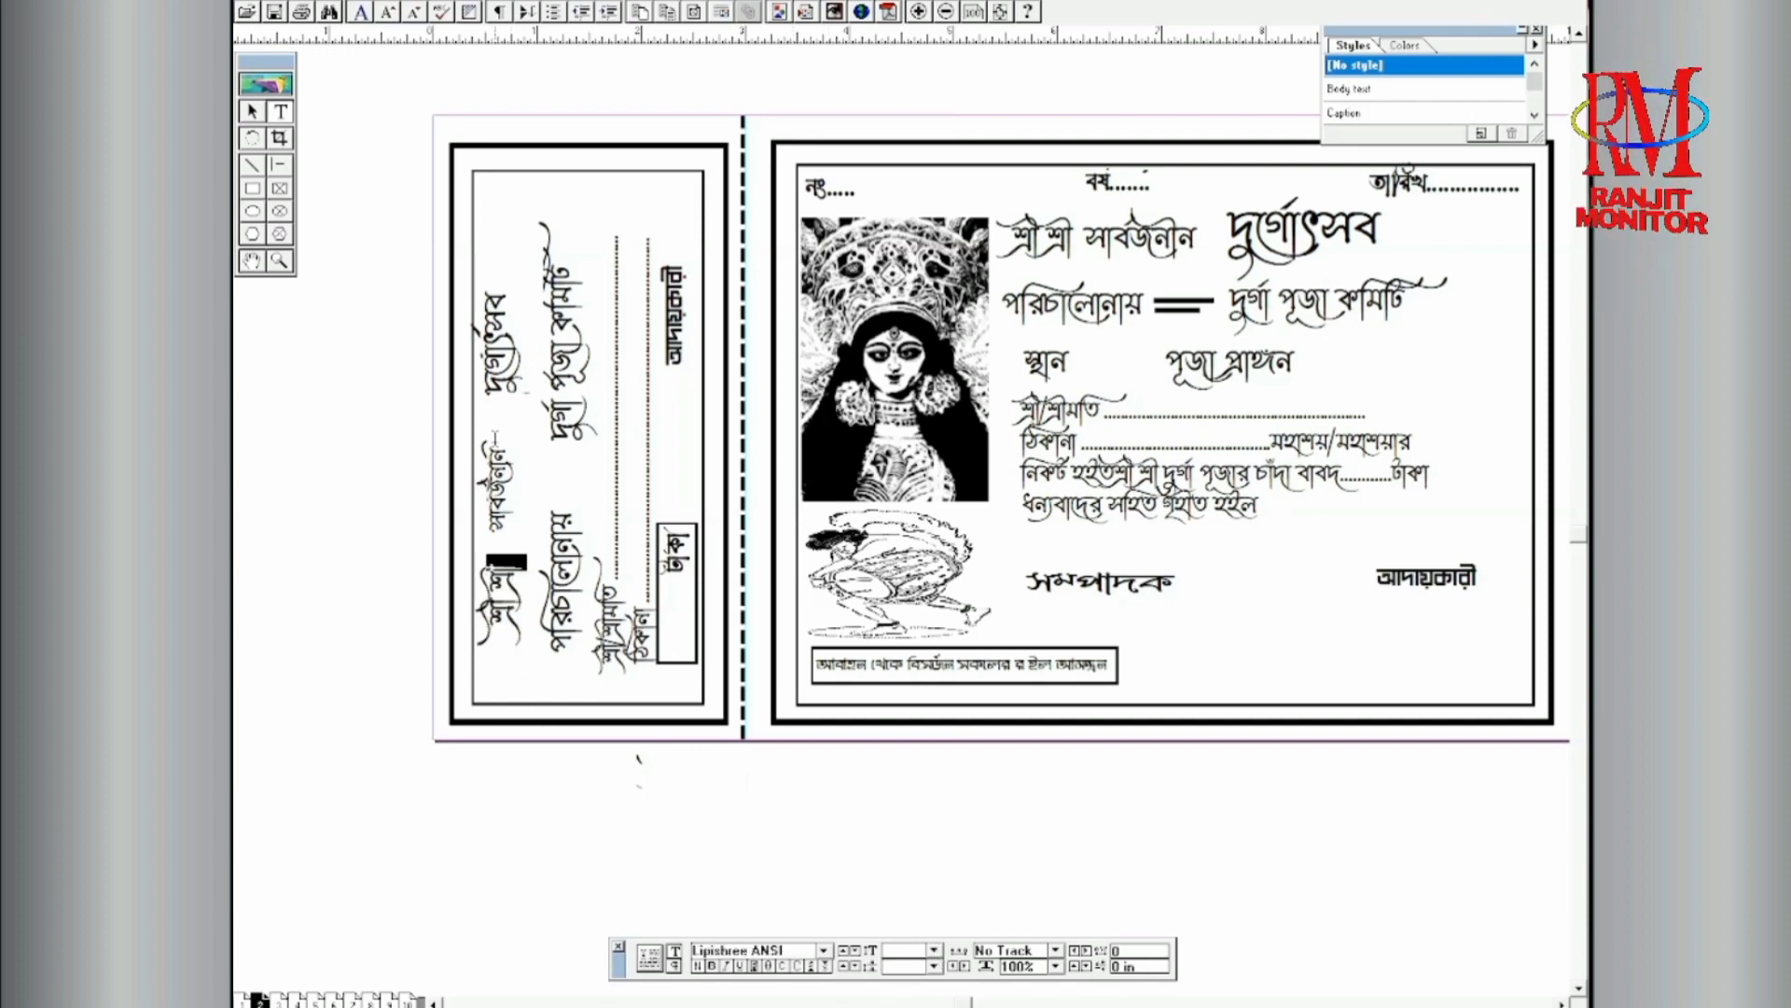
left_click_drag(495, 445, 499, 553)
left_click(934, 950)
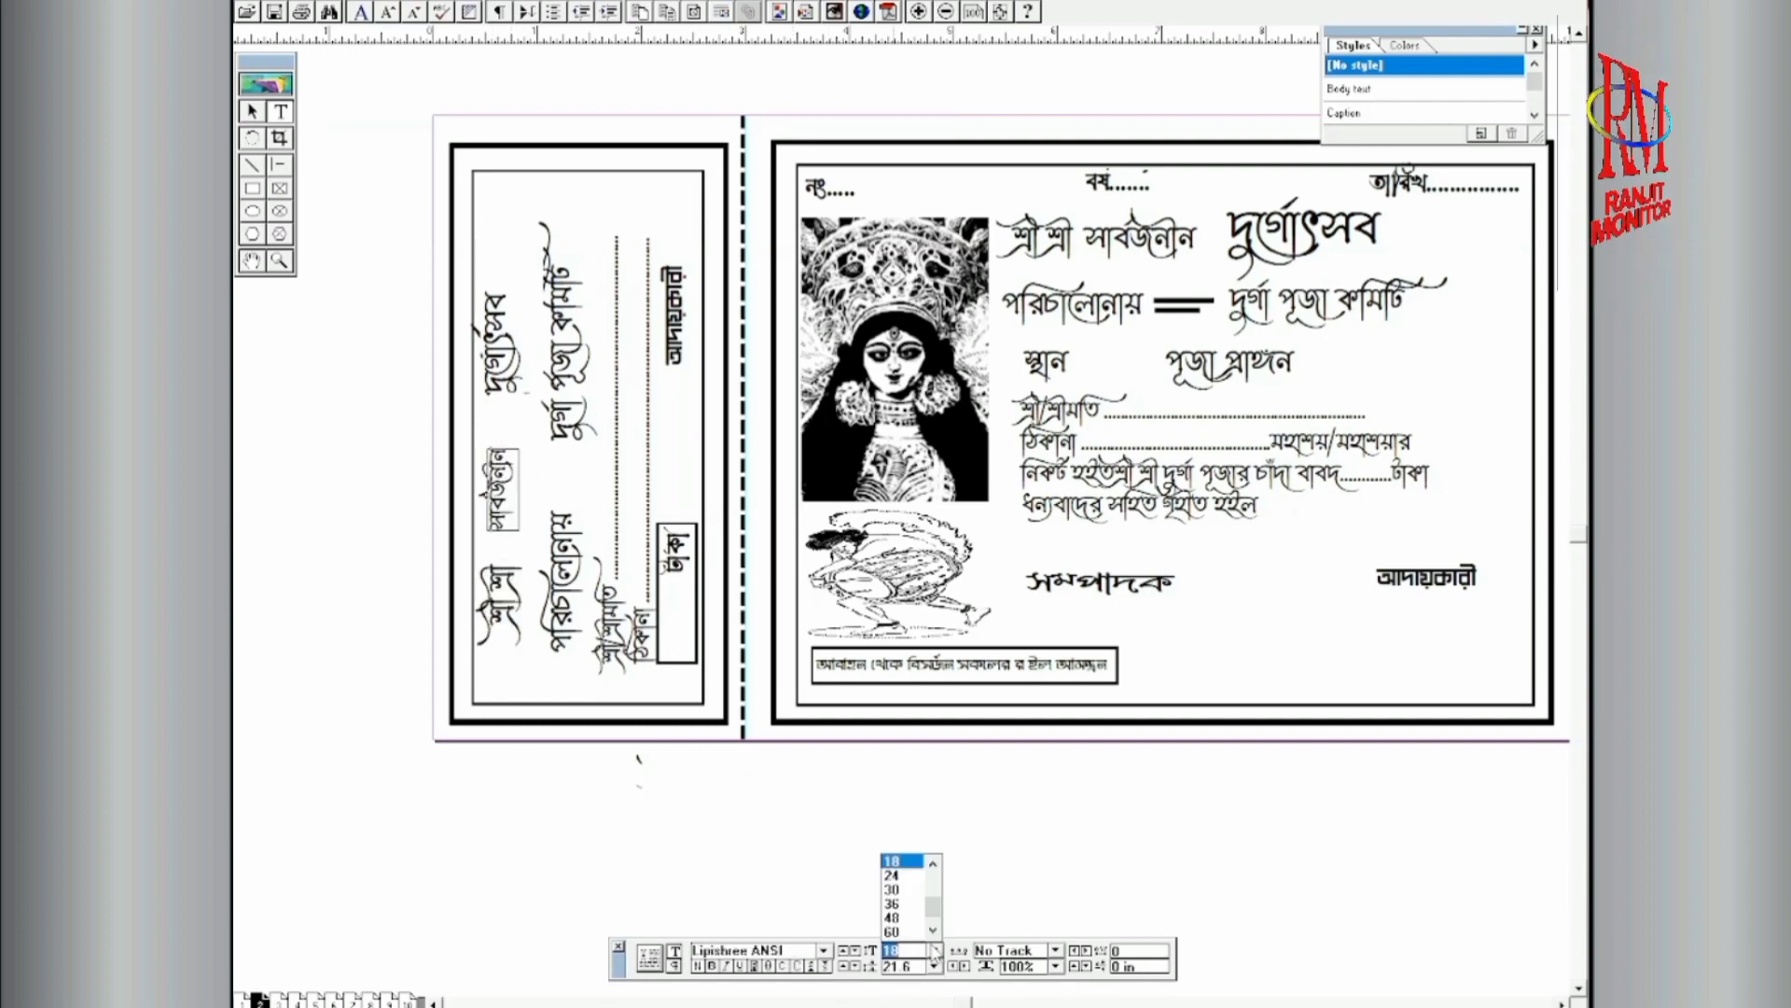
left_click(882, 861)
left_click(800, 802)
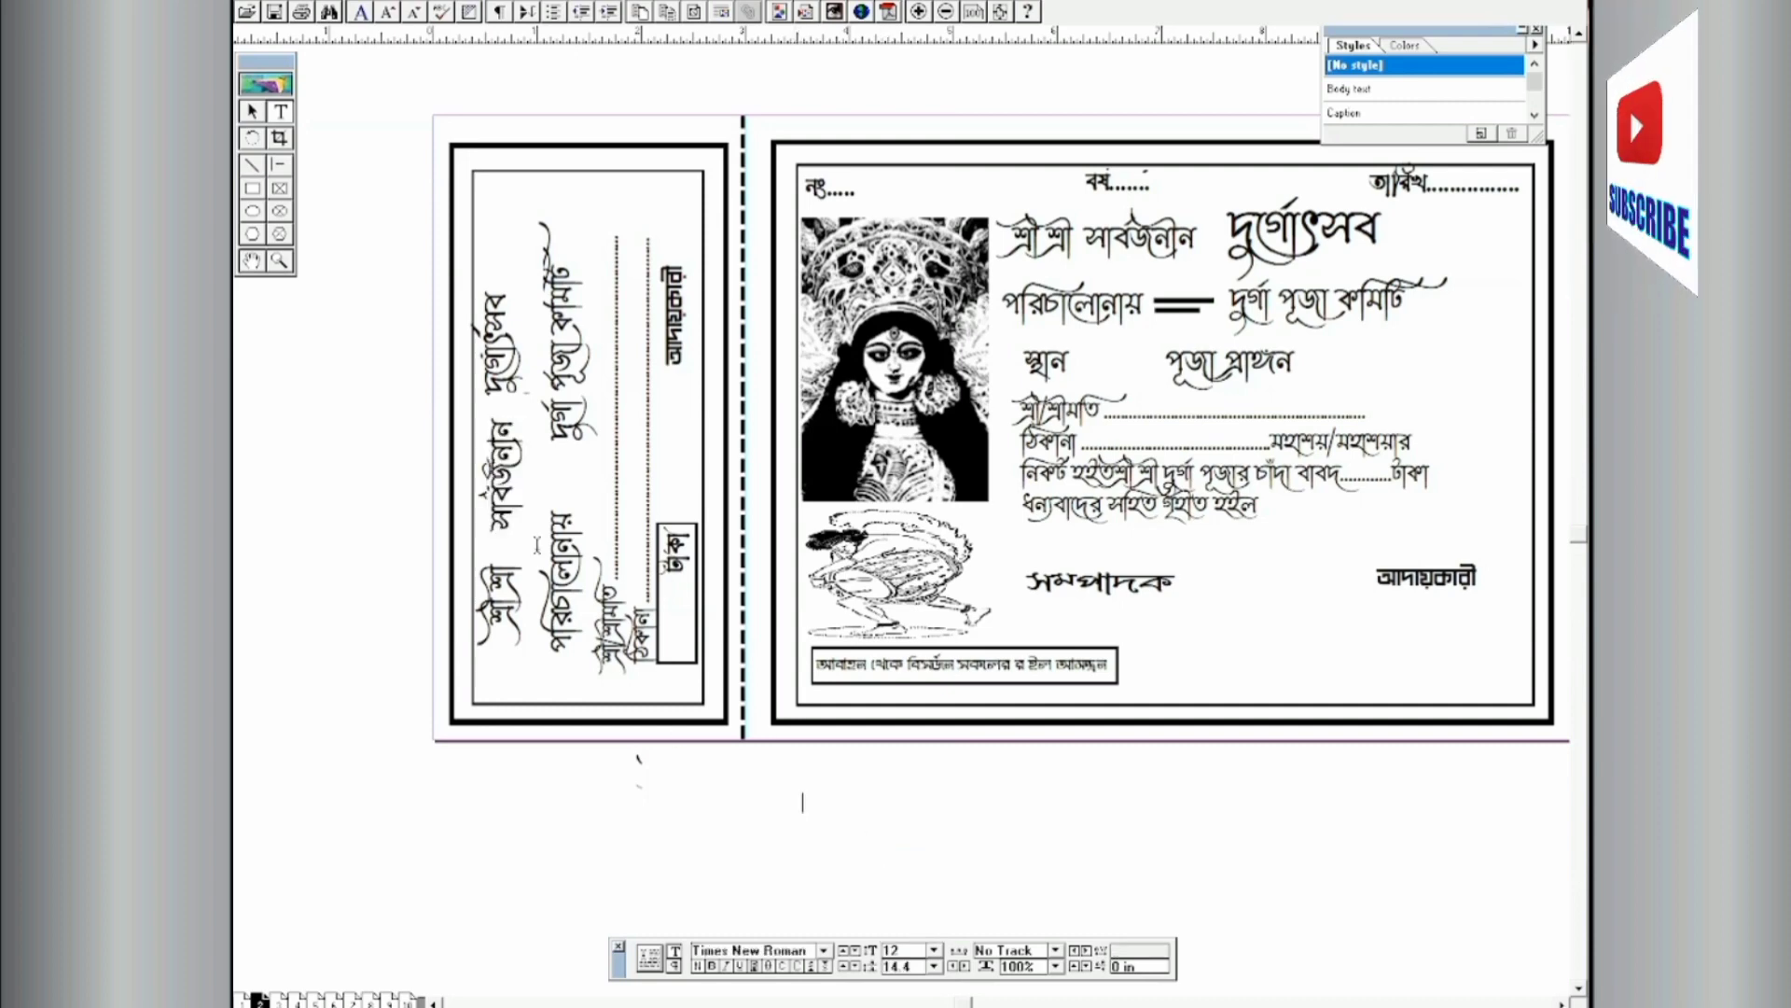
Step: Nudge the stub's vertical দুর্গোৎসব toward the committee line, to X about 0.80 in
left_click(252, 112)
left_click(499, 335)
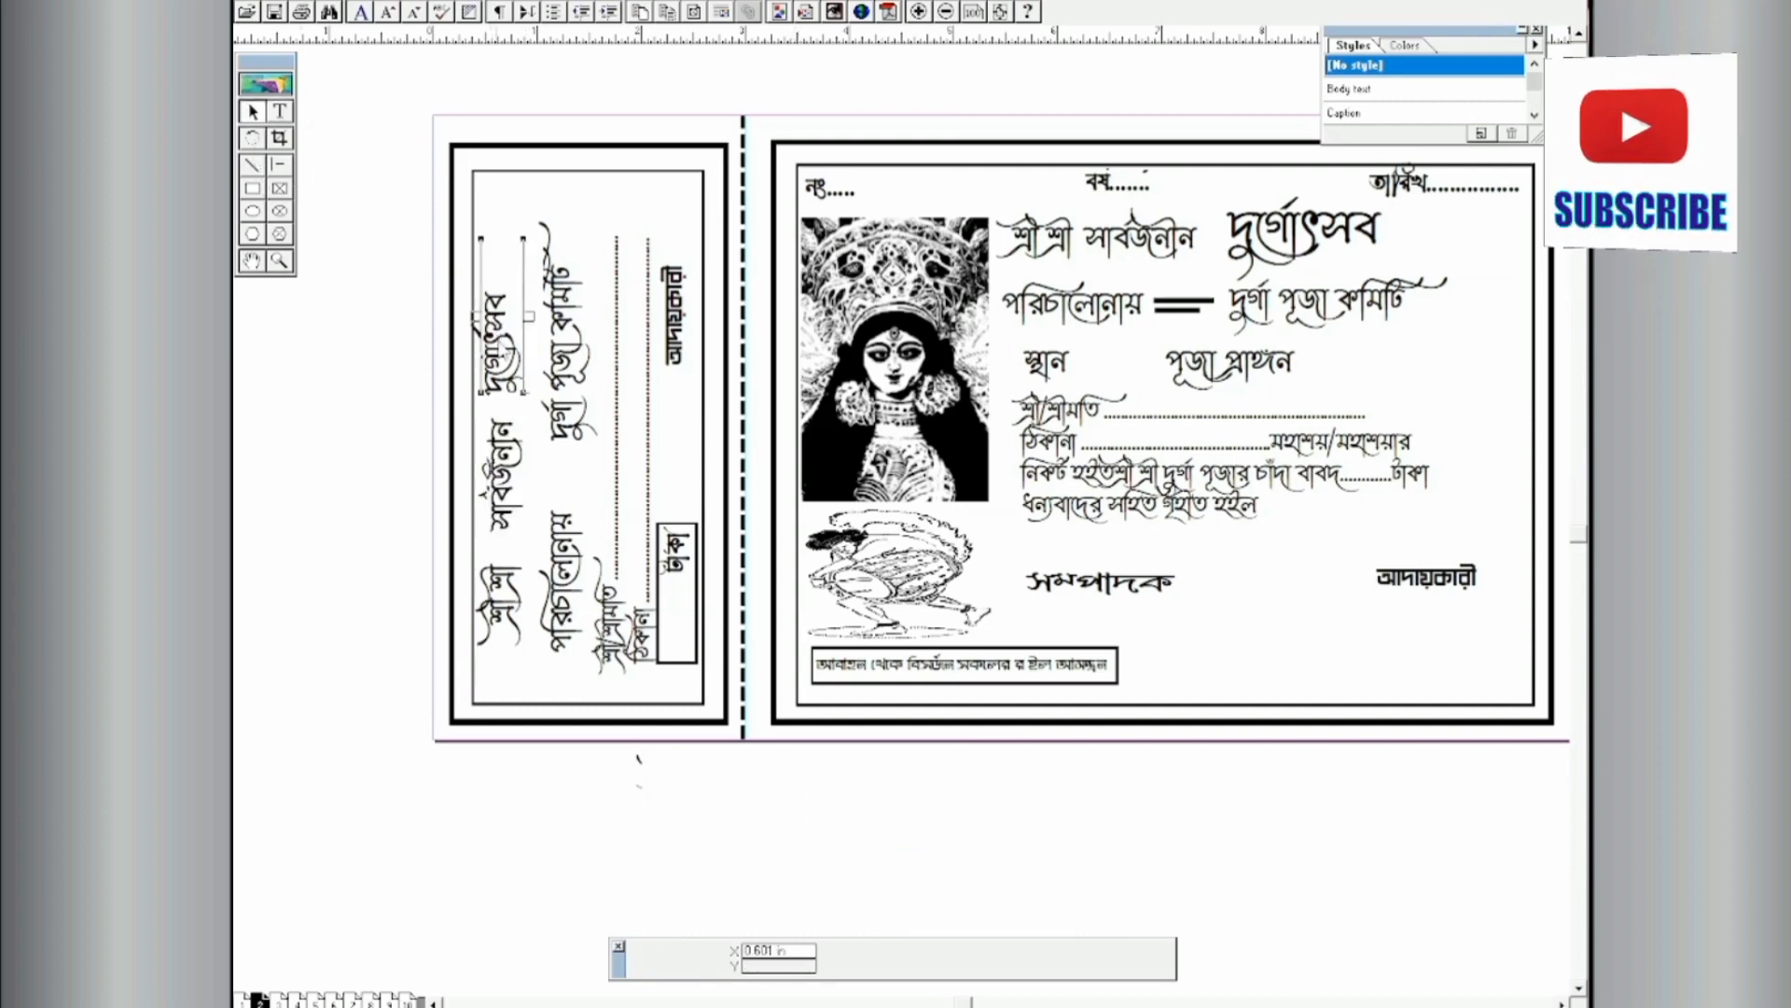
key("Right")
key("Right")
key("Right")
key("Right")
key("Right")
key("Right")
key("Right")
key("Right")
key("Right")
key("Right")
key("Right")
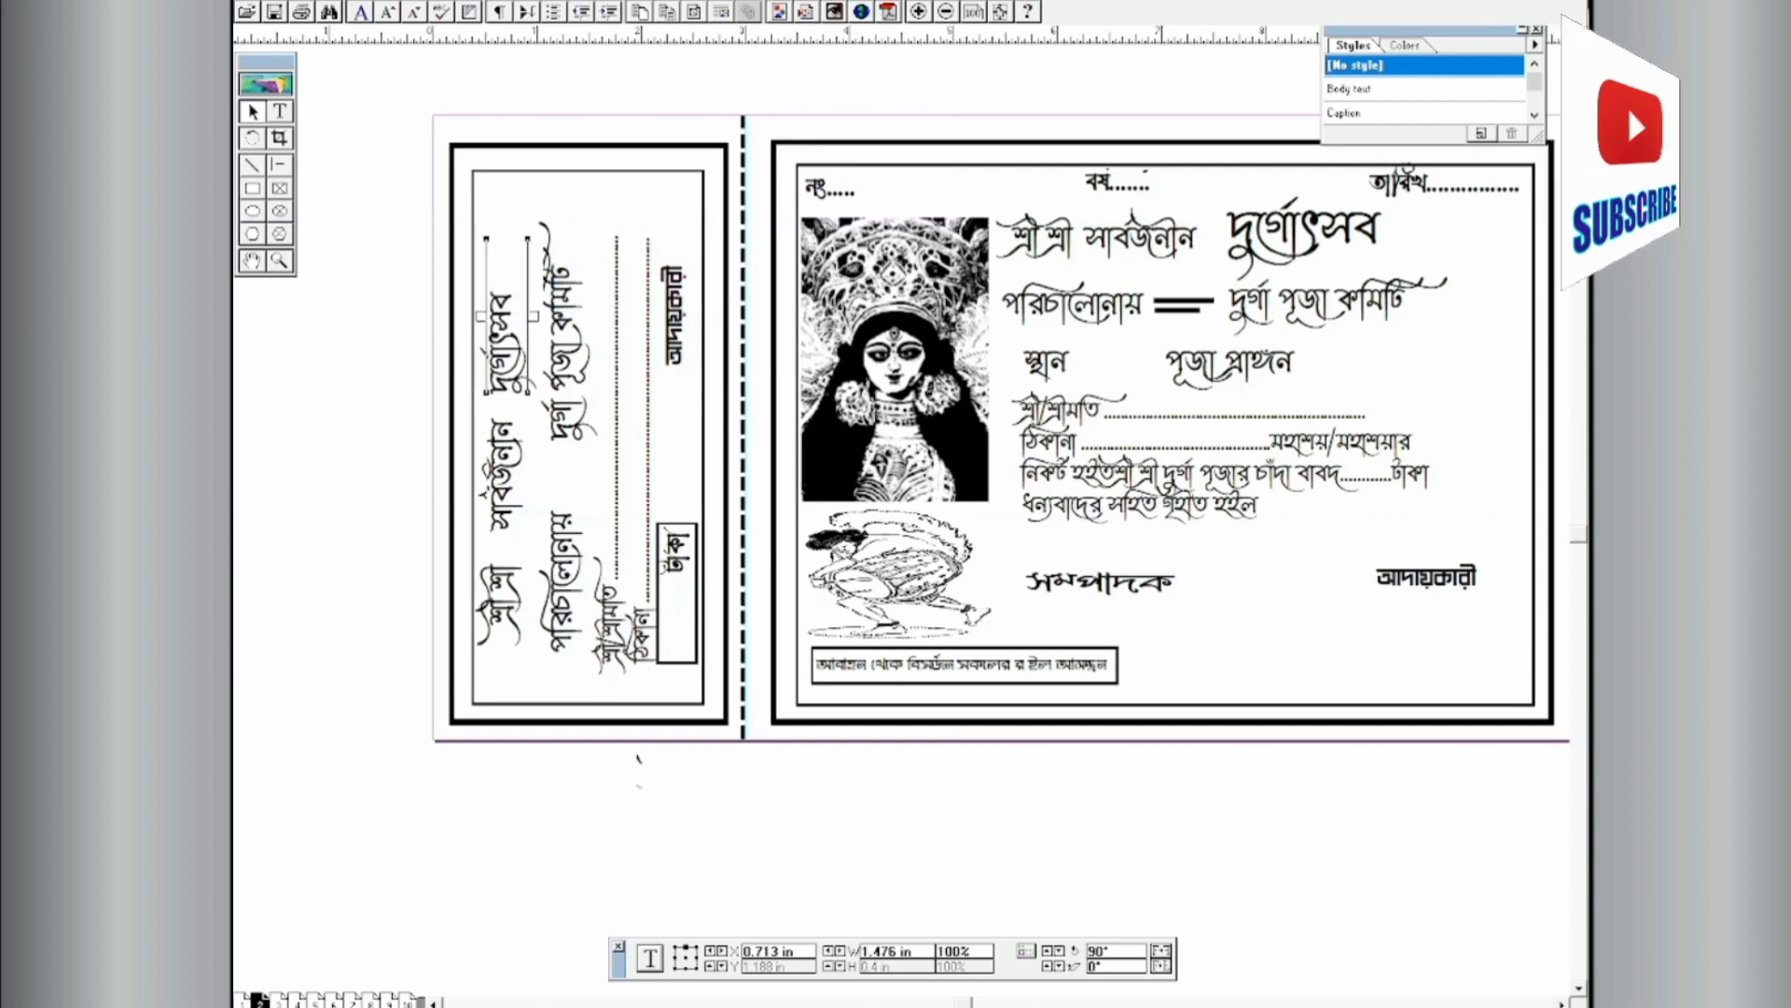
key("Right")
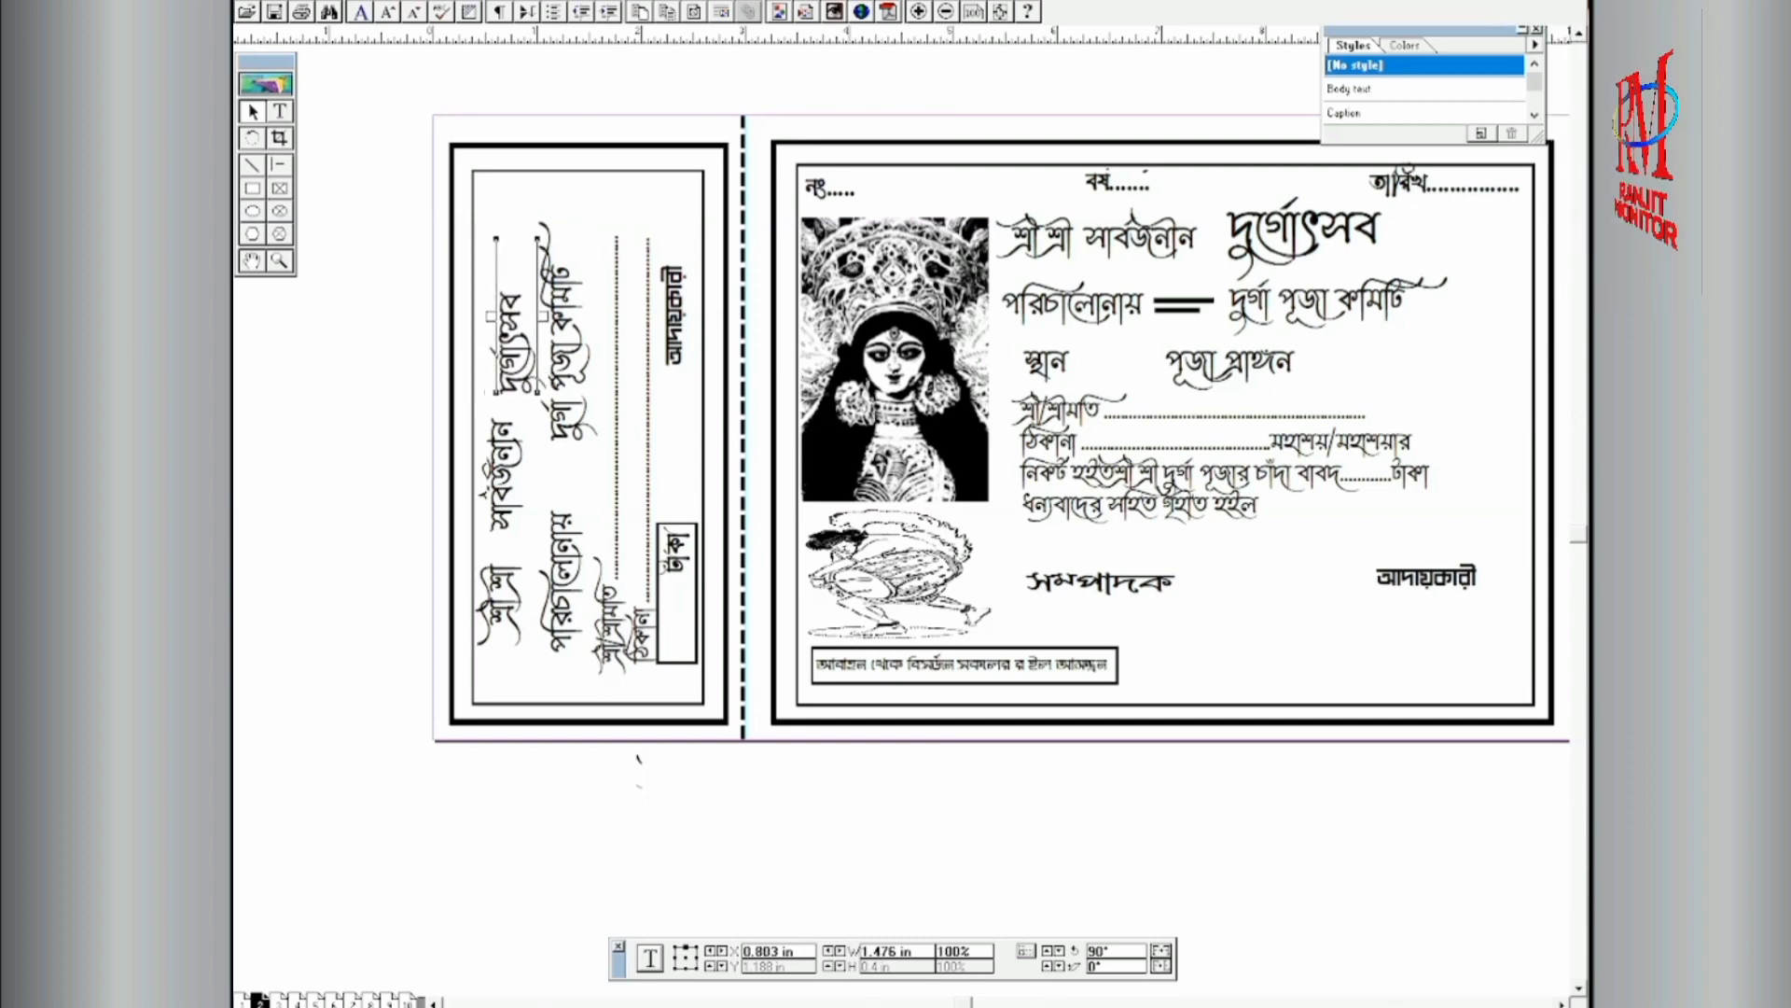
Step: Nudge the stub's vertical সার্বজনীন to X about 0.80 in, in line with দুর্গোৎসব
left_click(510, 509)
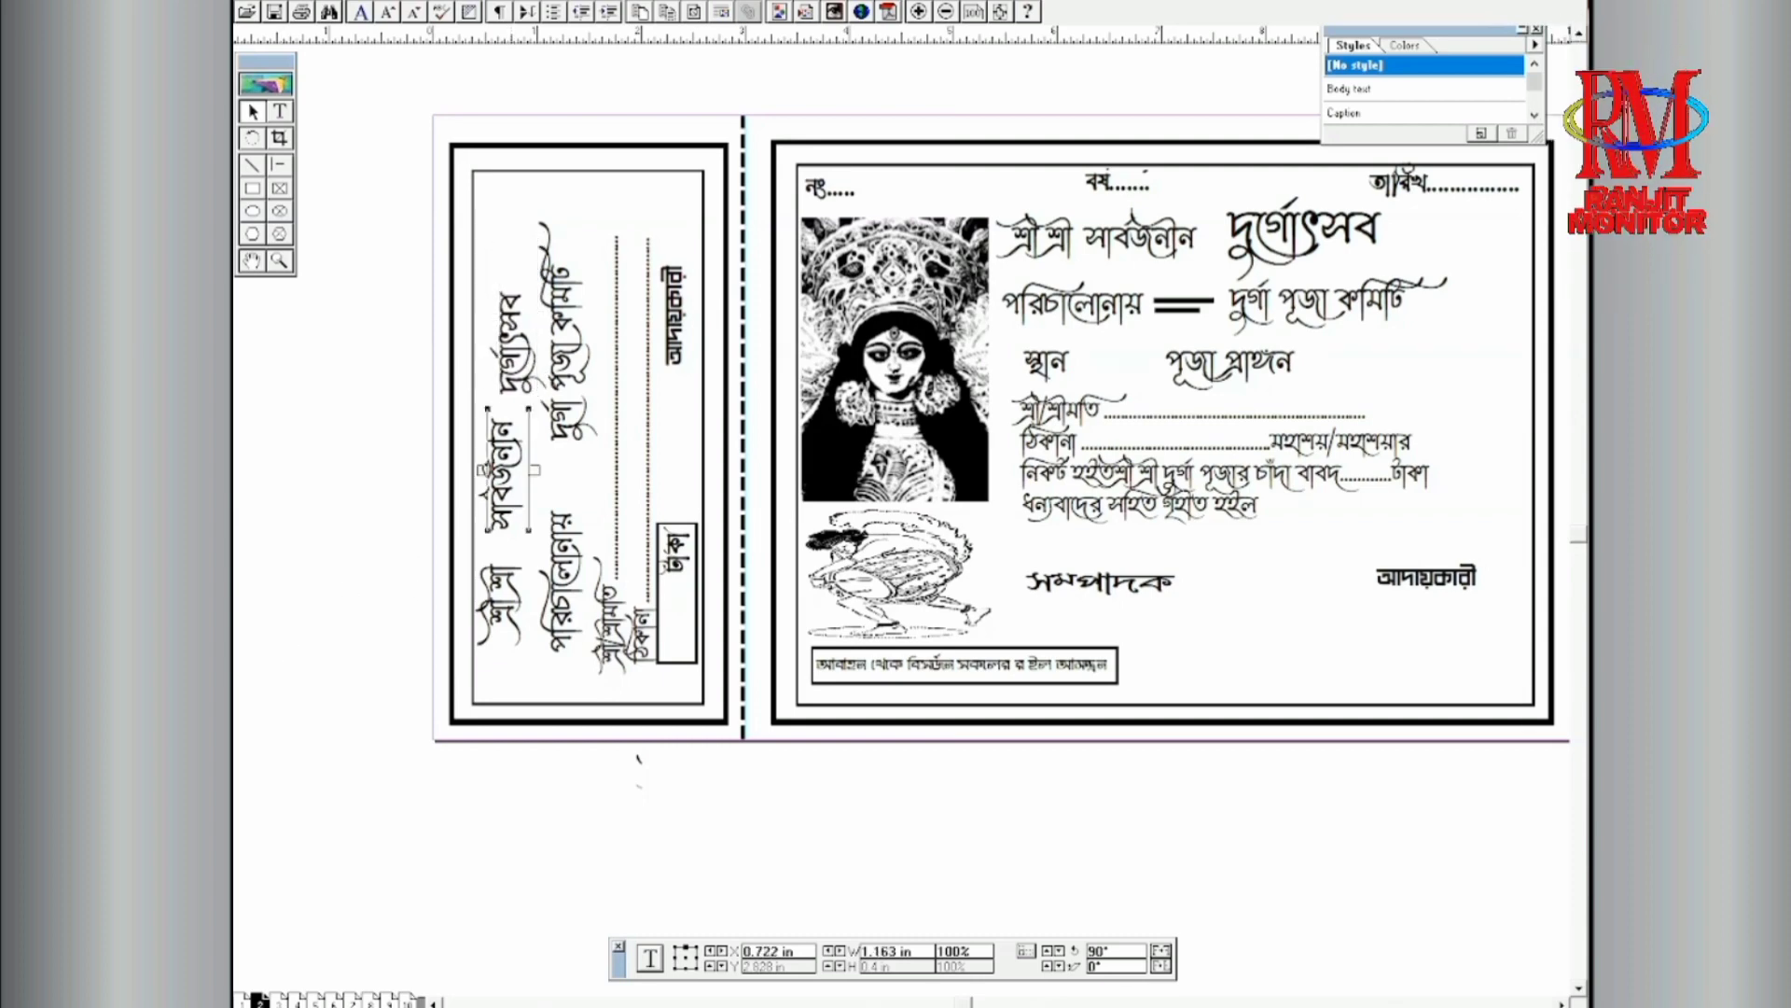
key("Right")
key("Right")
key("Right")
key("Right")
key("Right")
key("Right")
key("Right")
key("Right")
key("Right")
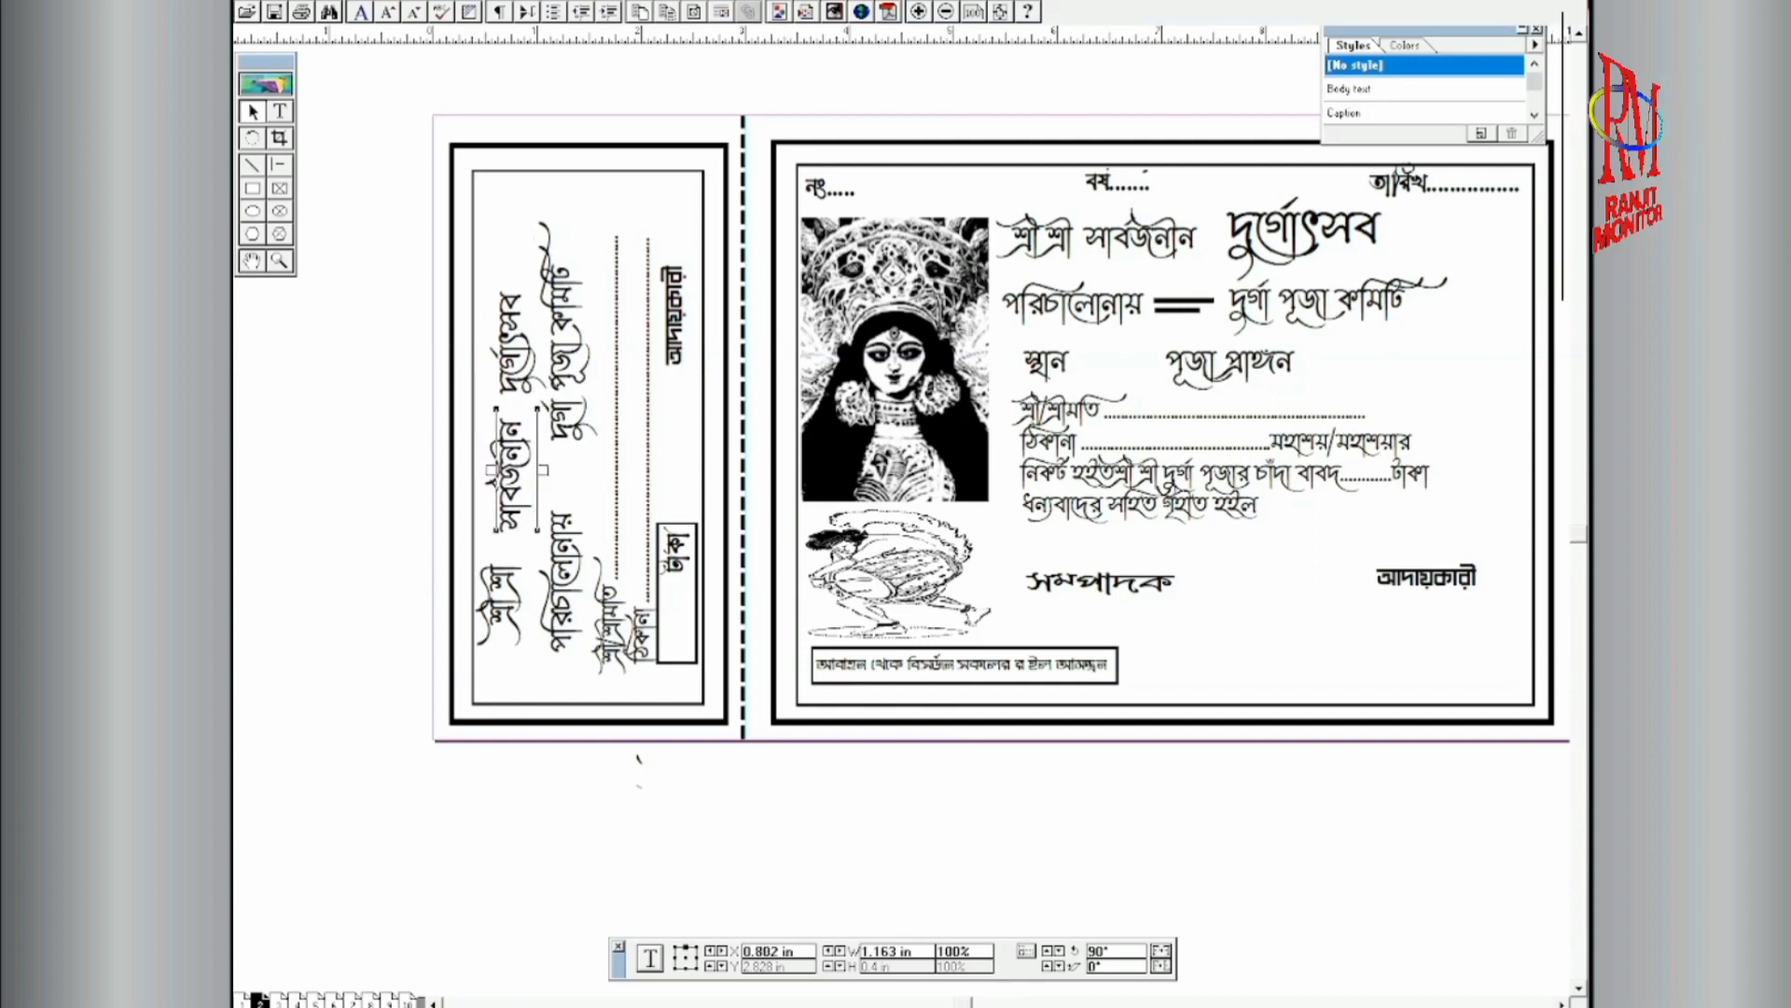
Step: Nudge the stub's vertical শ্রী শ্রী to X about 0.80 in, in line with the other heading words
left_click(496, 612)
key("Right")
key("Right")
key("Right")
key("Right")
key("Right")
key("Right")
key("Right")
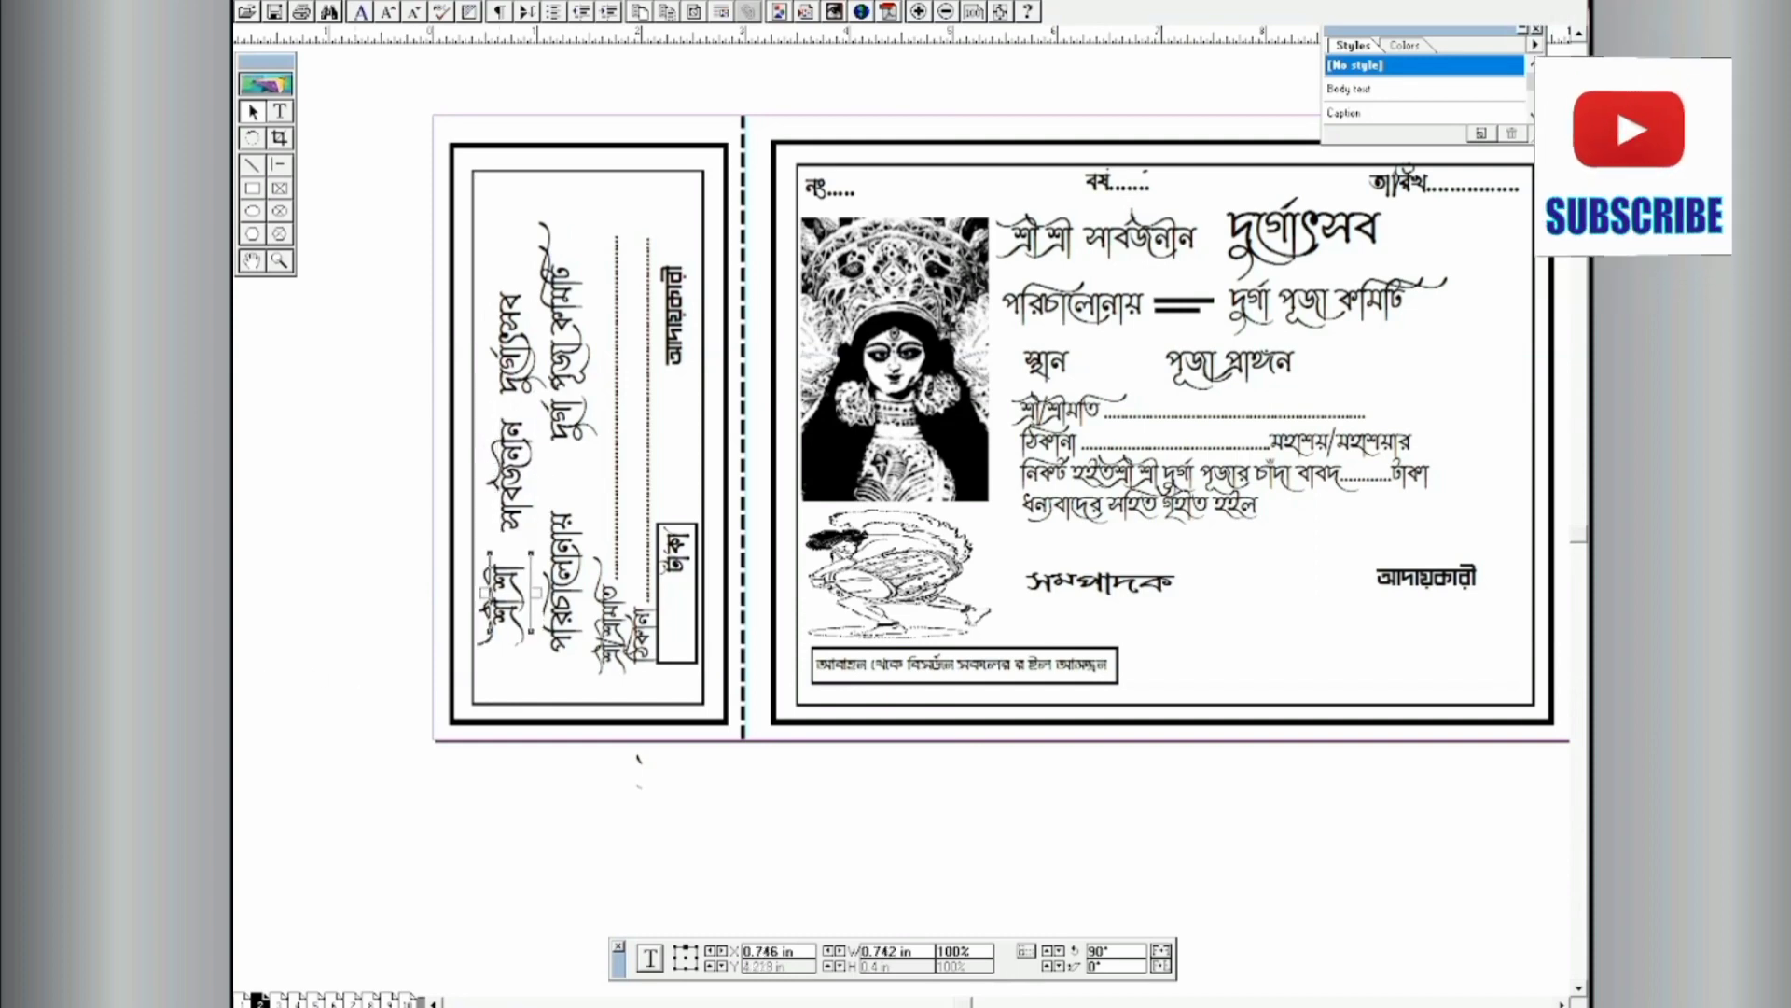
key("Right")
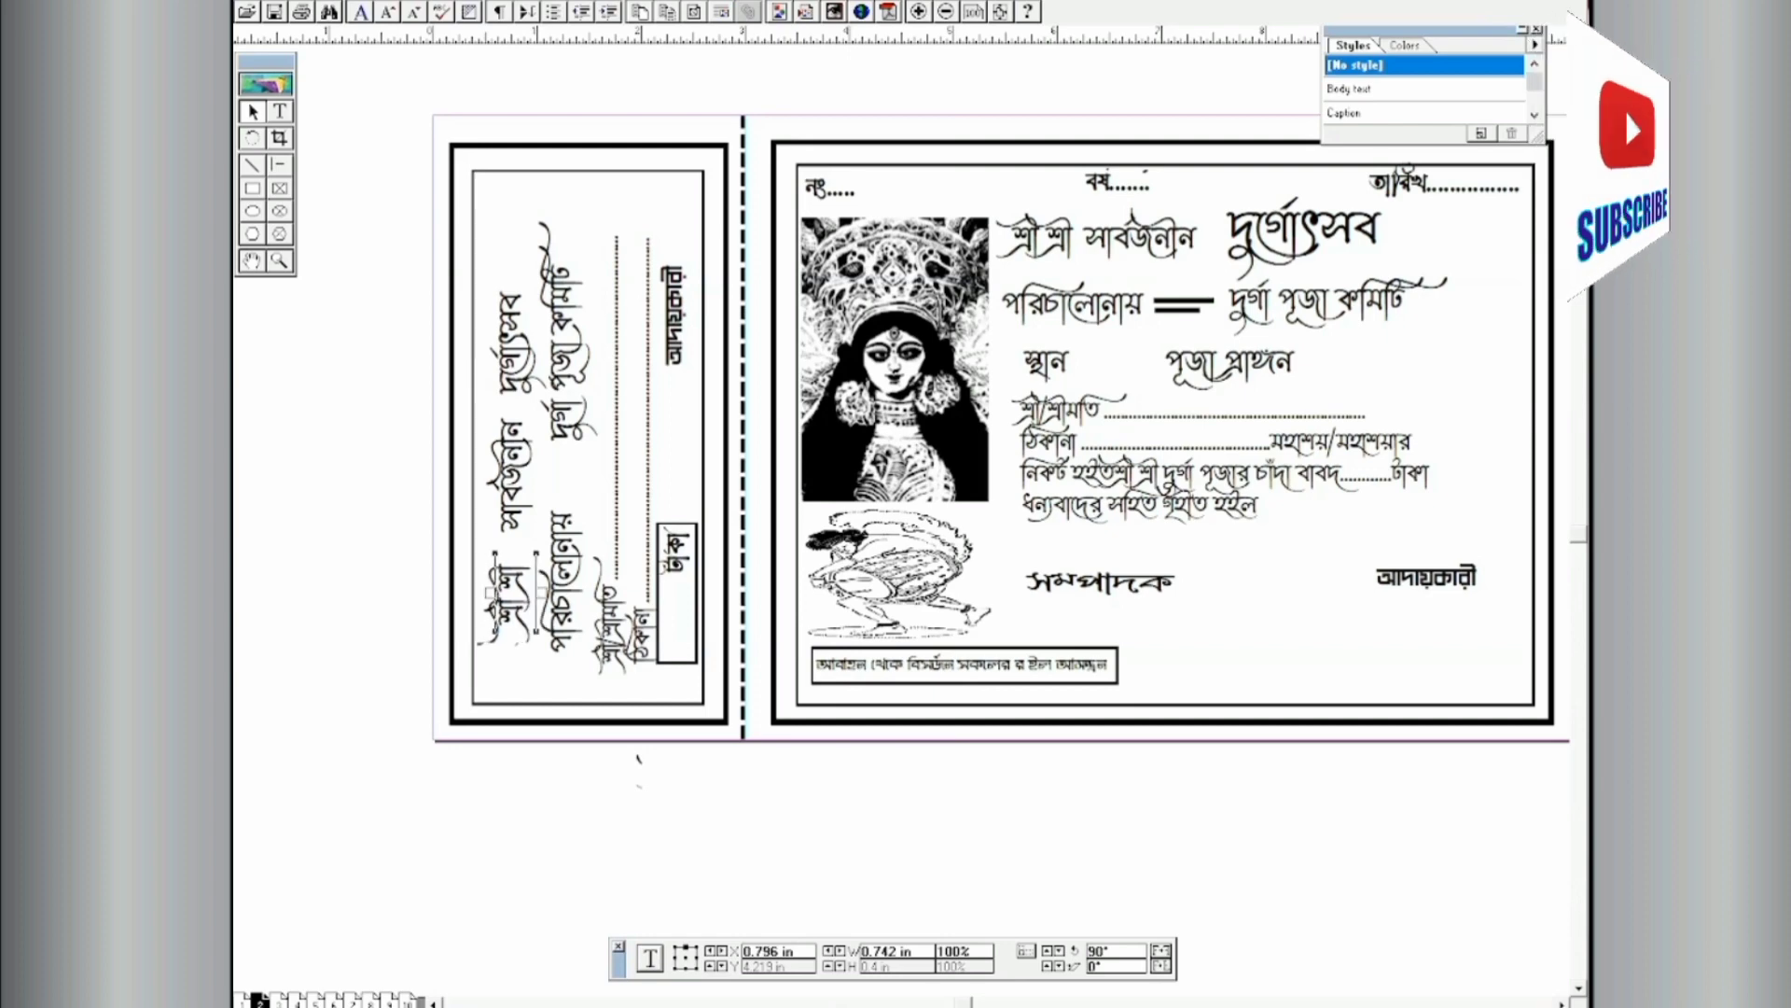
Step: Set the font size of the stub's vertical শ্রী শ্রী to 18
left_click(280, 112)
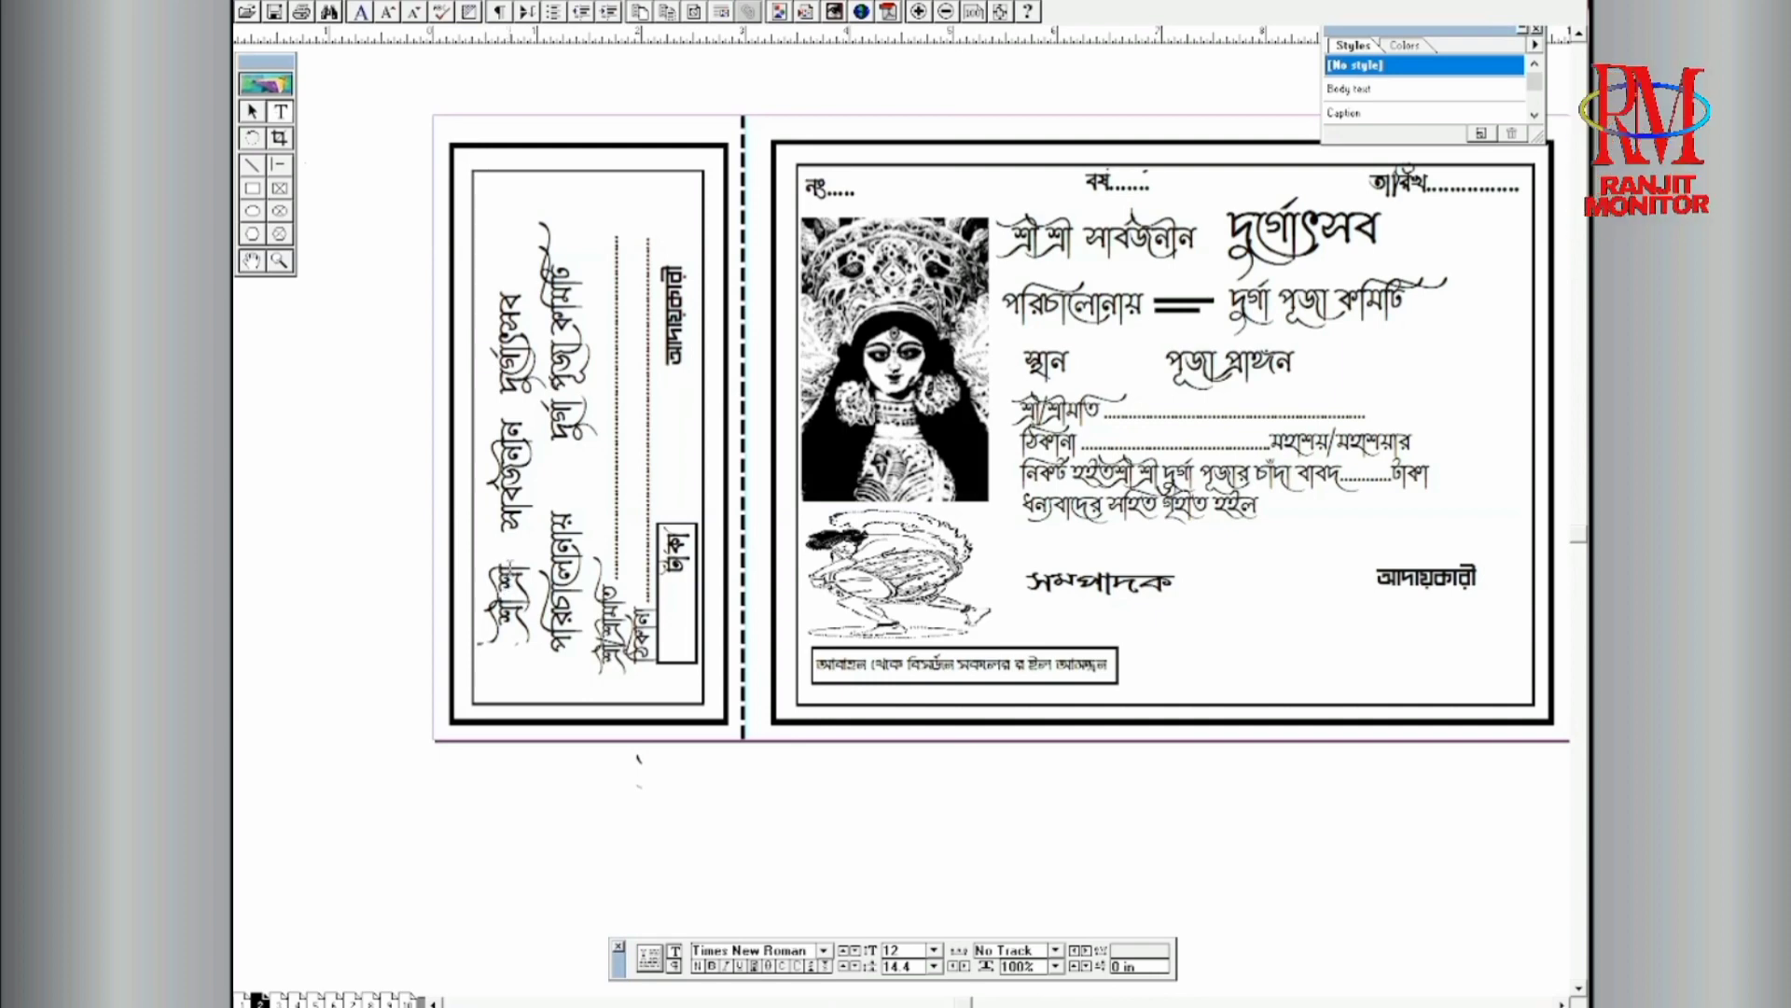
left_click_drag(510, 569, 527, 681)
left_click(935, 952)
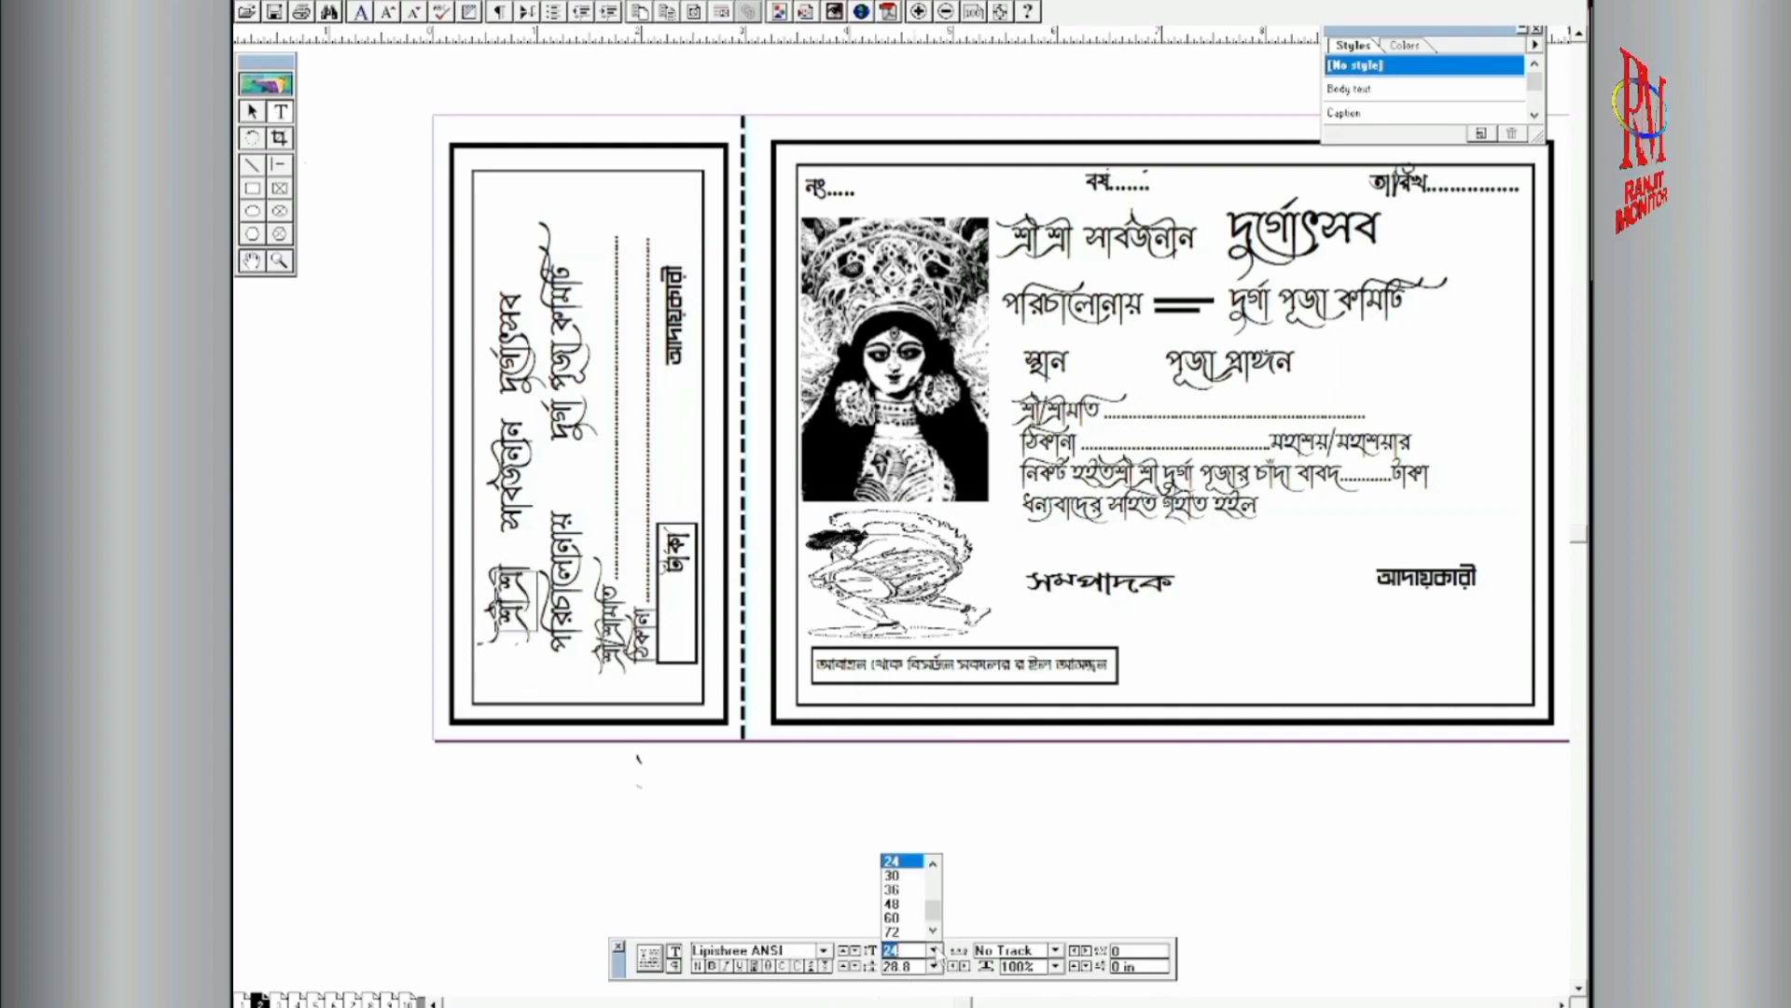
left_click(904, 874)
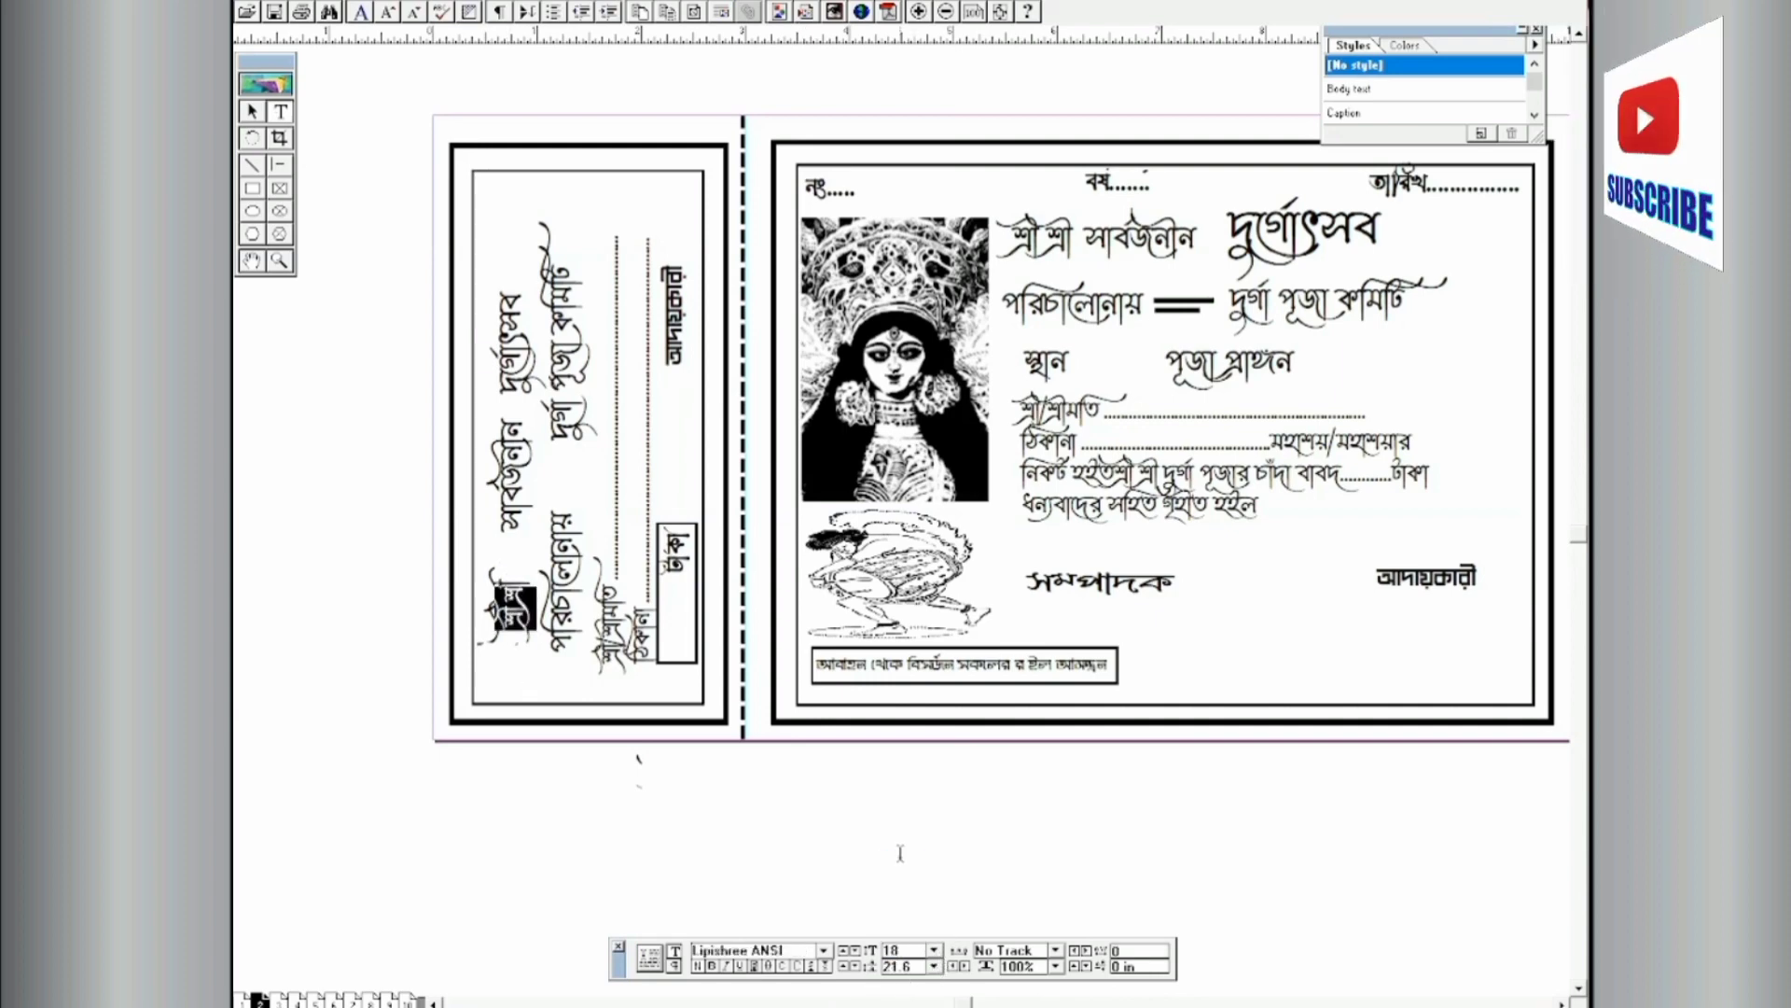
left_click(923, 824)
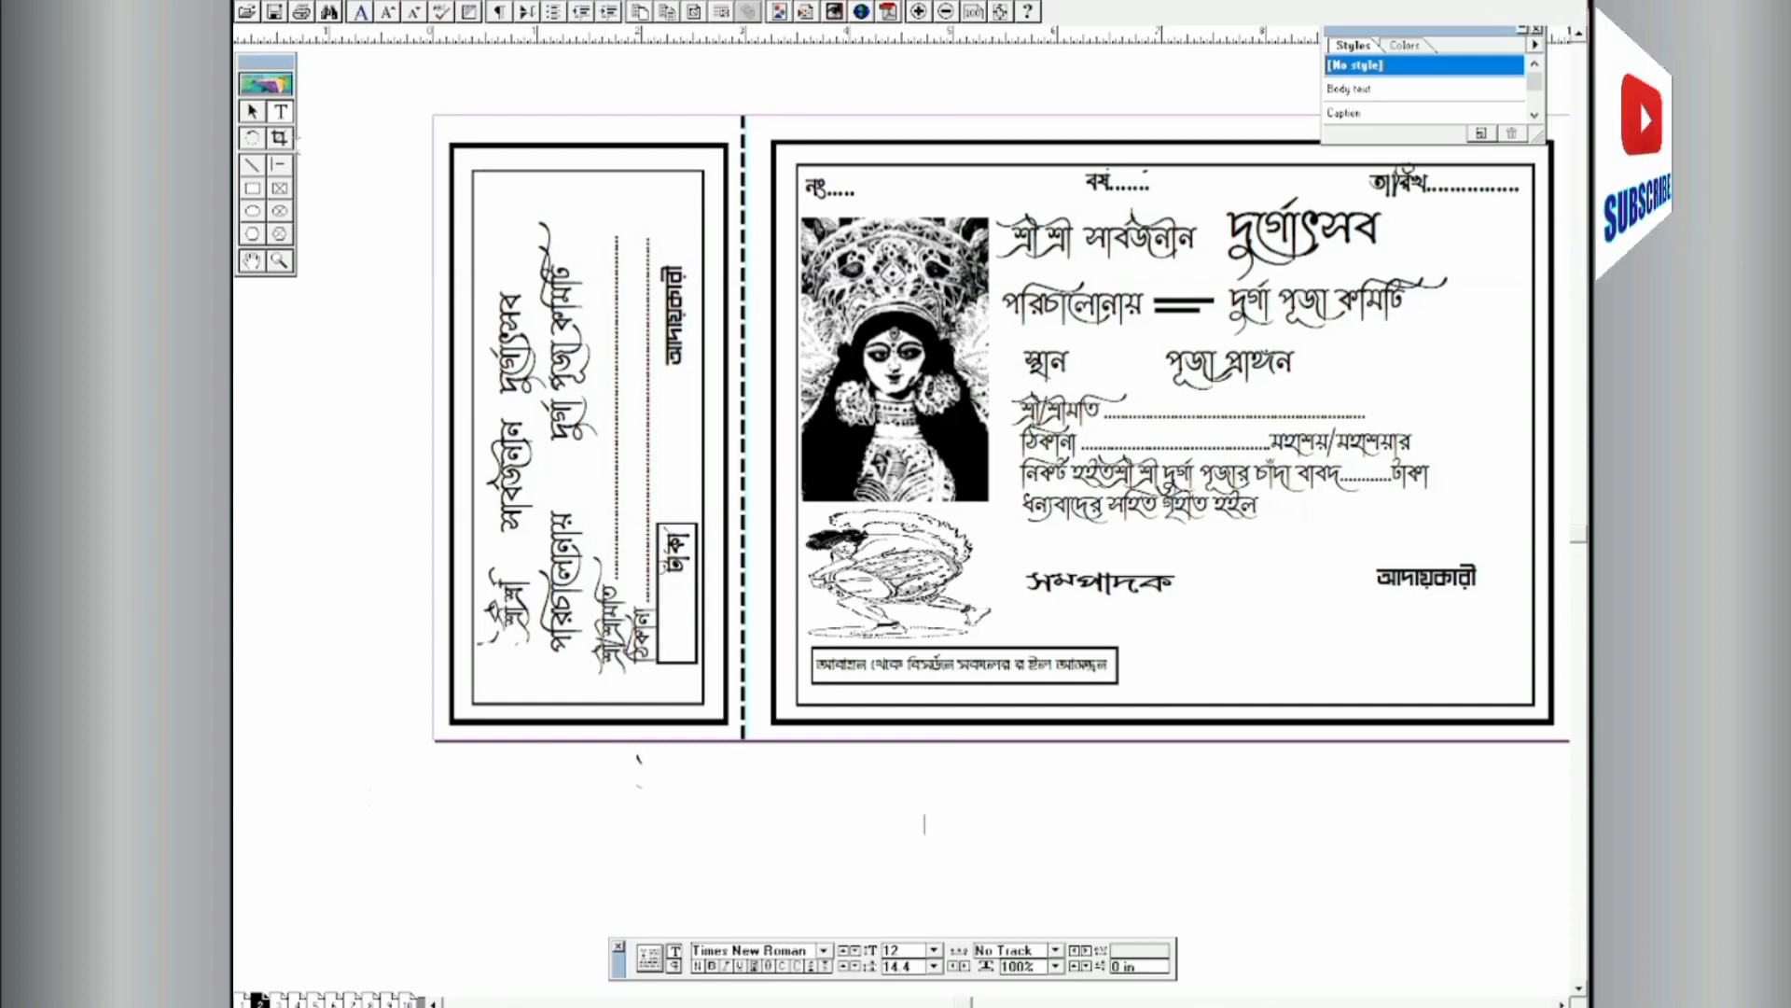
Step: Move the stub's vertical শ্রী শ্রী up closer to সার্বজনীন, to Y about 4.03 in
left_click(252, 111)
left_click(511, 632)
mouse_move(512, 629)
left_mouse_down()
mouse_move(533, 688)
mouse_move(514, 619)
left_mouse_up()
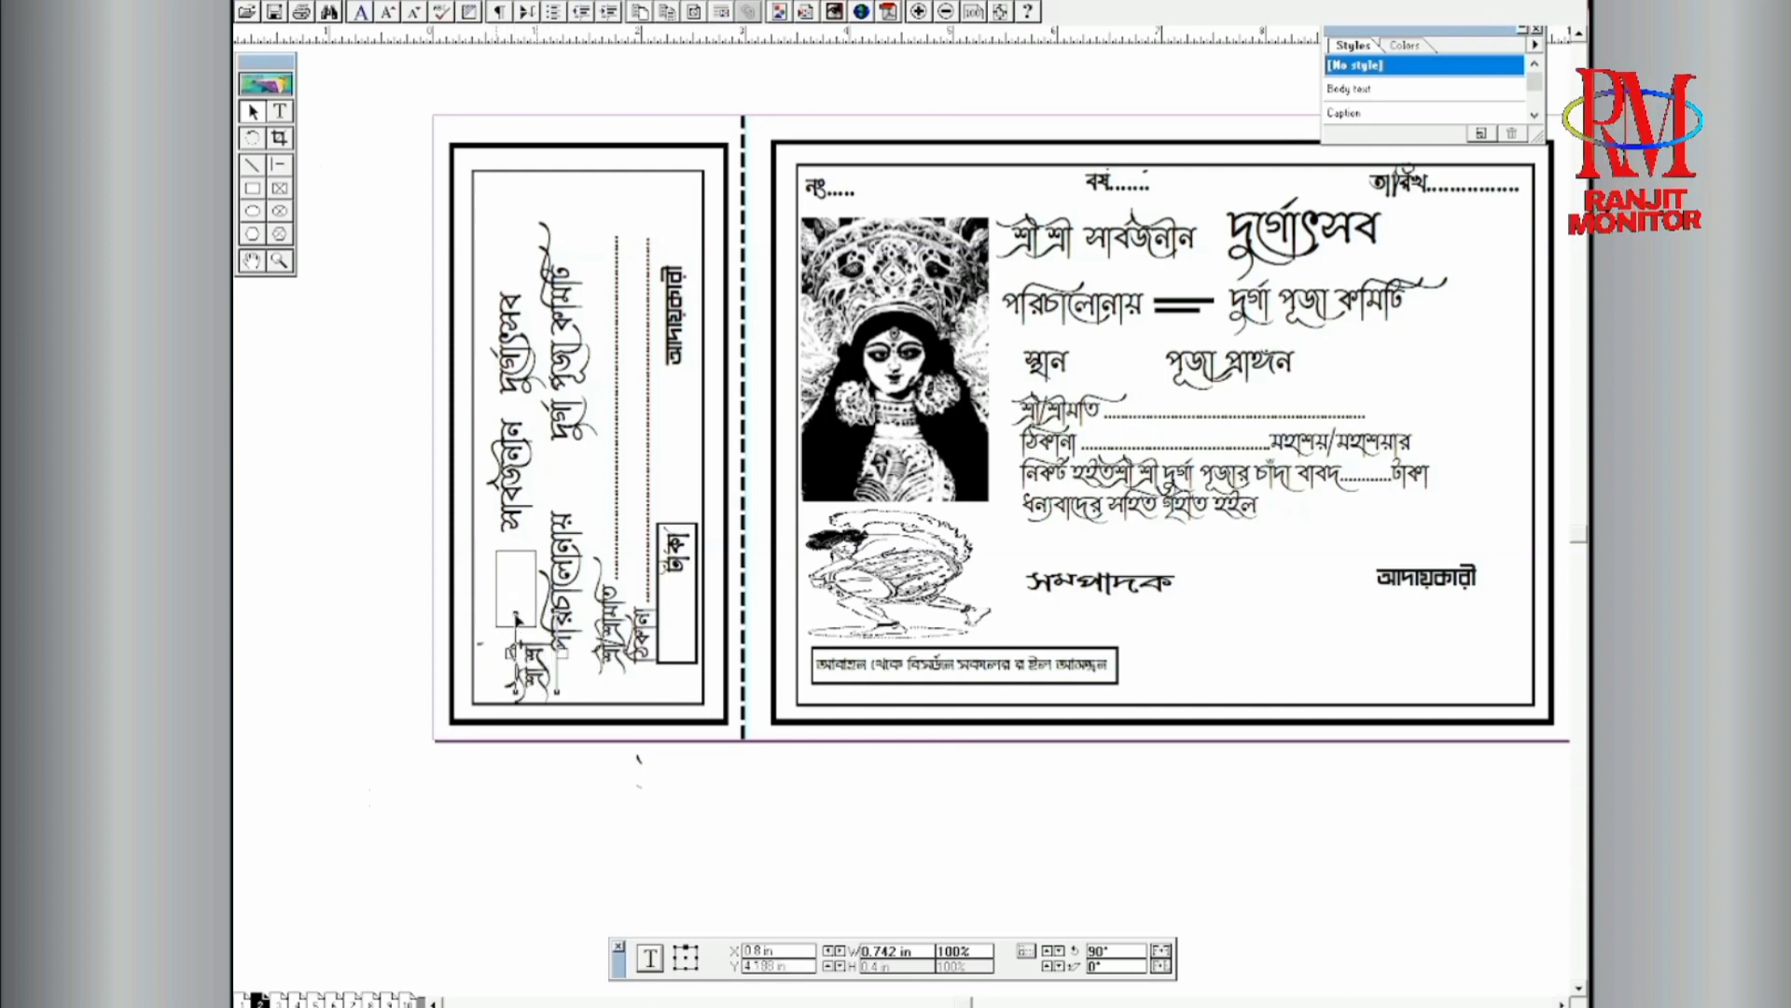
left_click(656, 804)
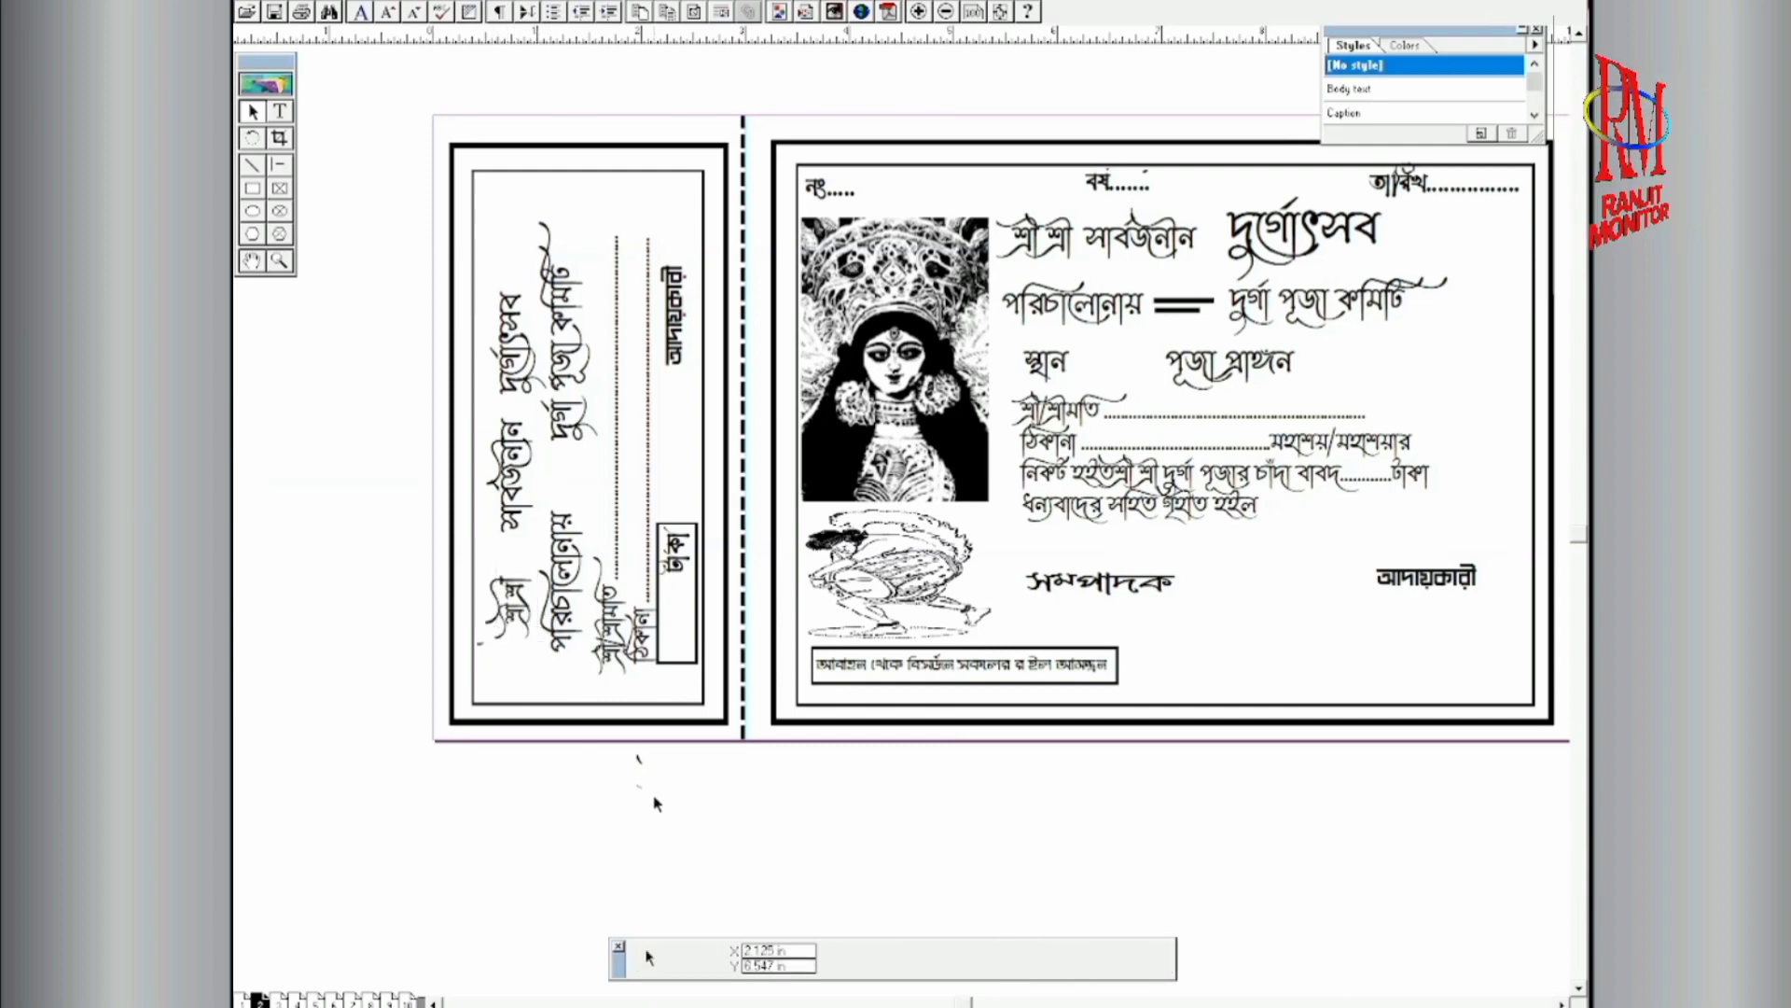
left_click(516, 617)
key("Up")
key("Up")
key("Up")
key("Up")
key("Up")
key("Up")
key("Up")
key("Up")
key("Up")
key("Up")
key("Up")
key("Up")
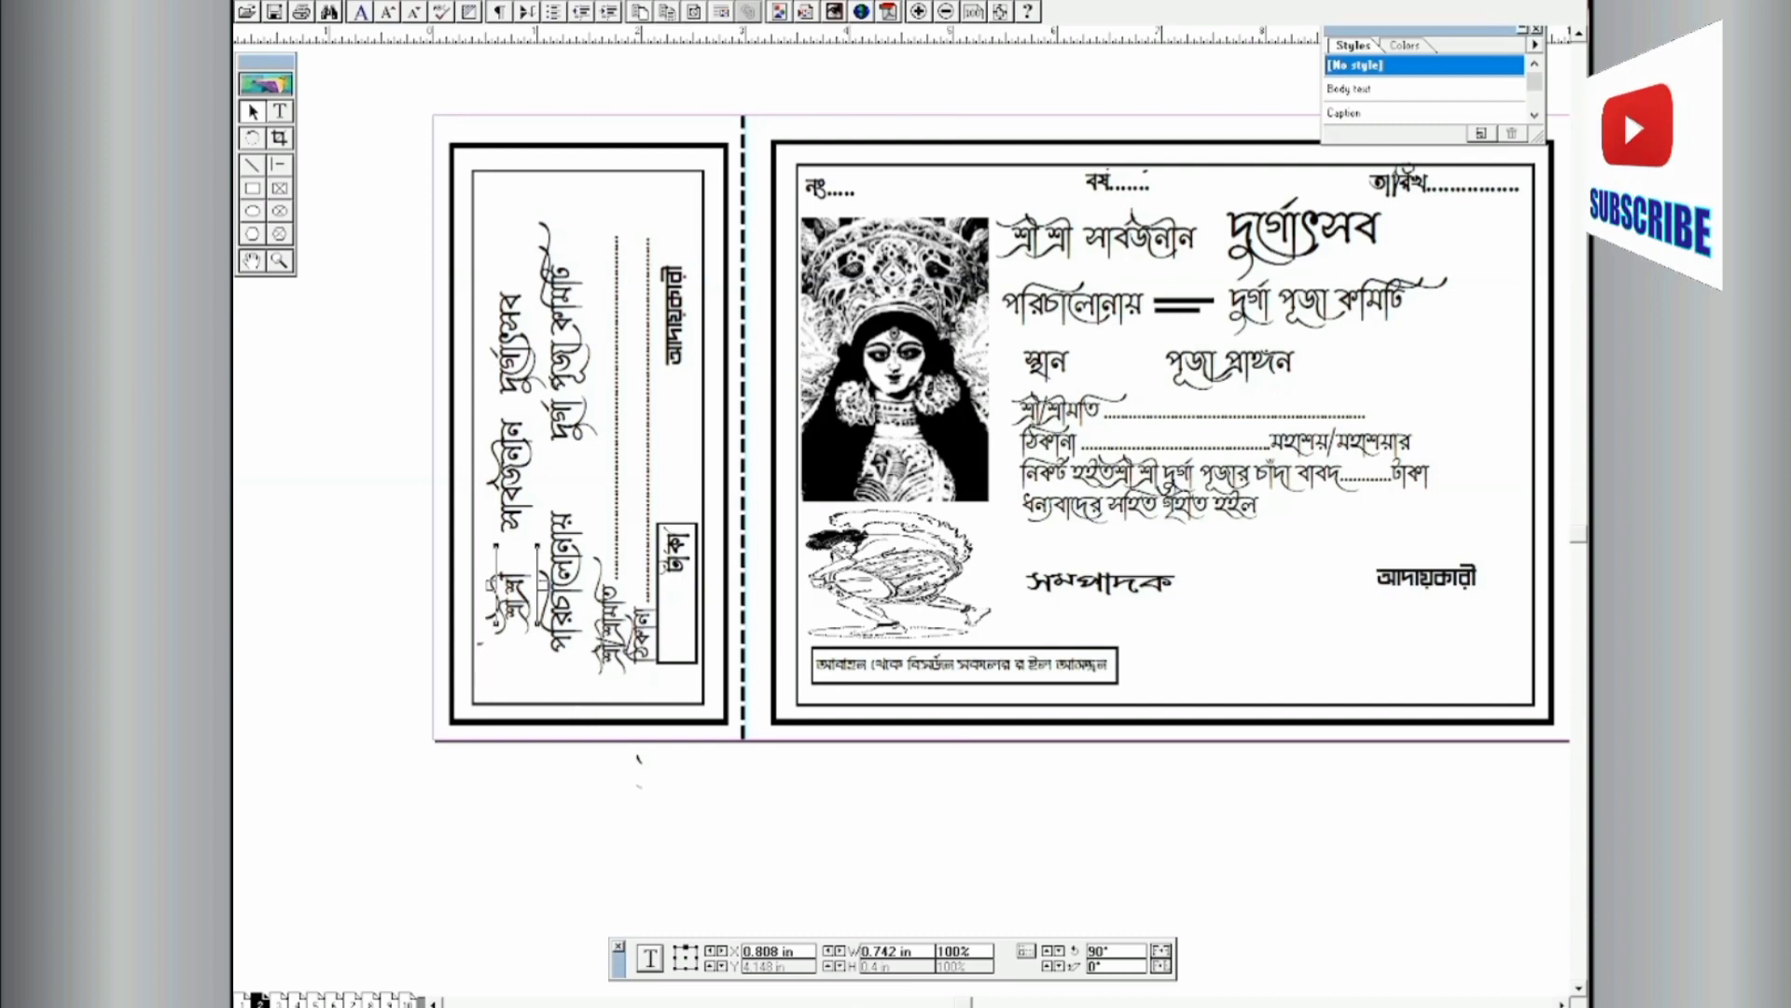
key("Up")
key("Up")
key("Up")
key("Up")
key("Up")
key("Up")
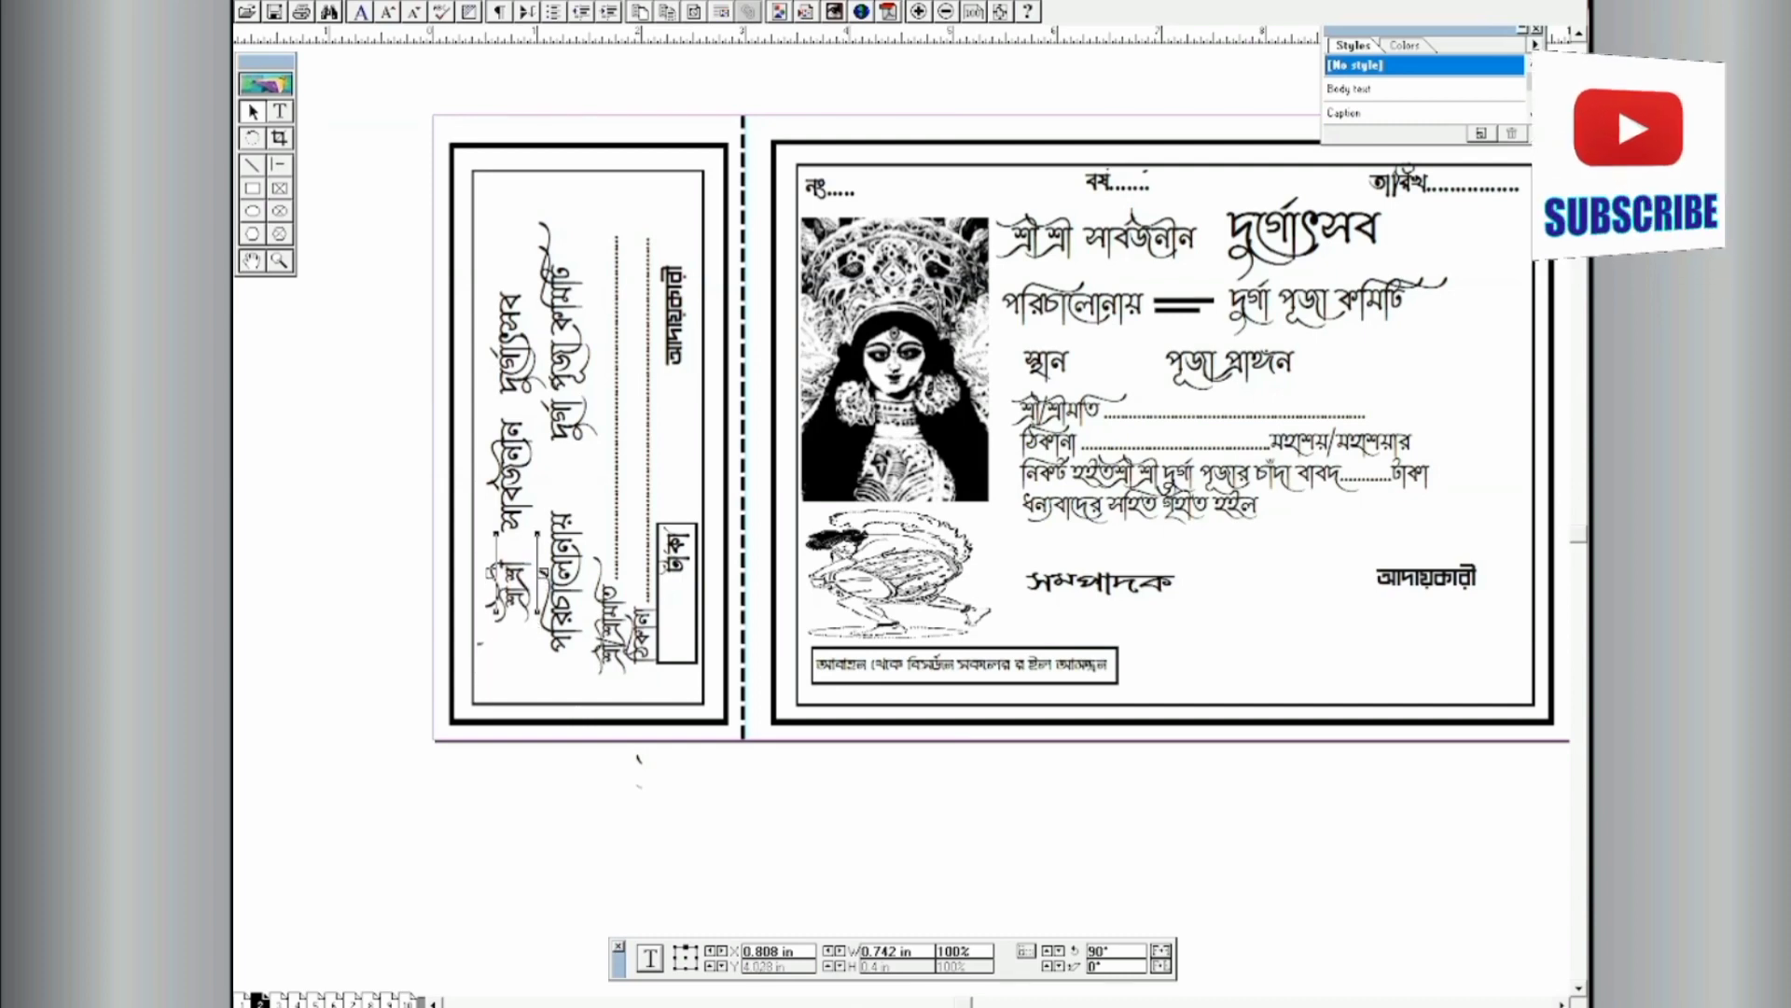
left_click(745, 890)
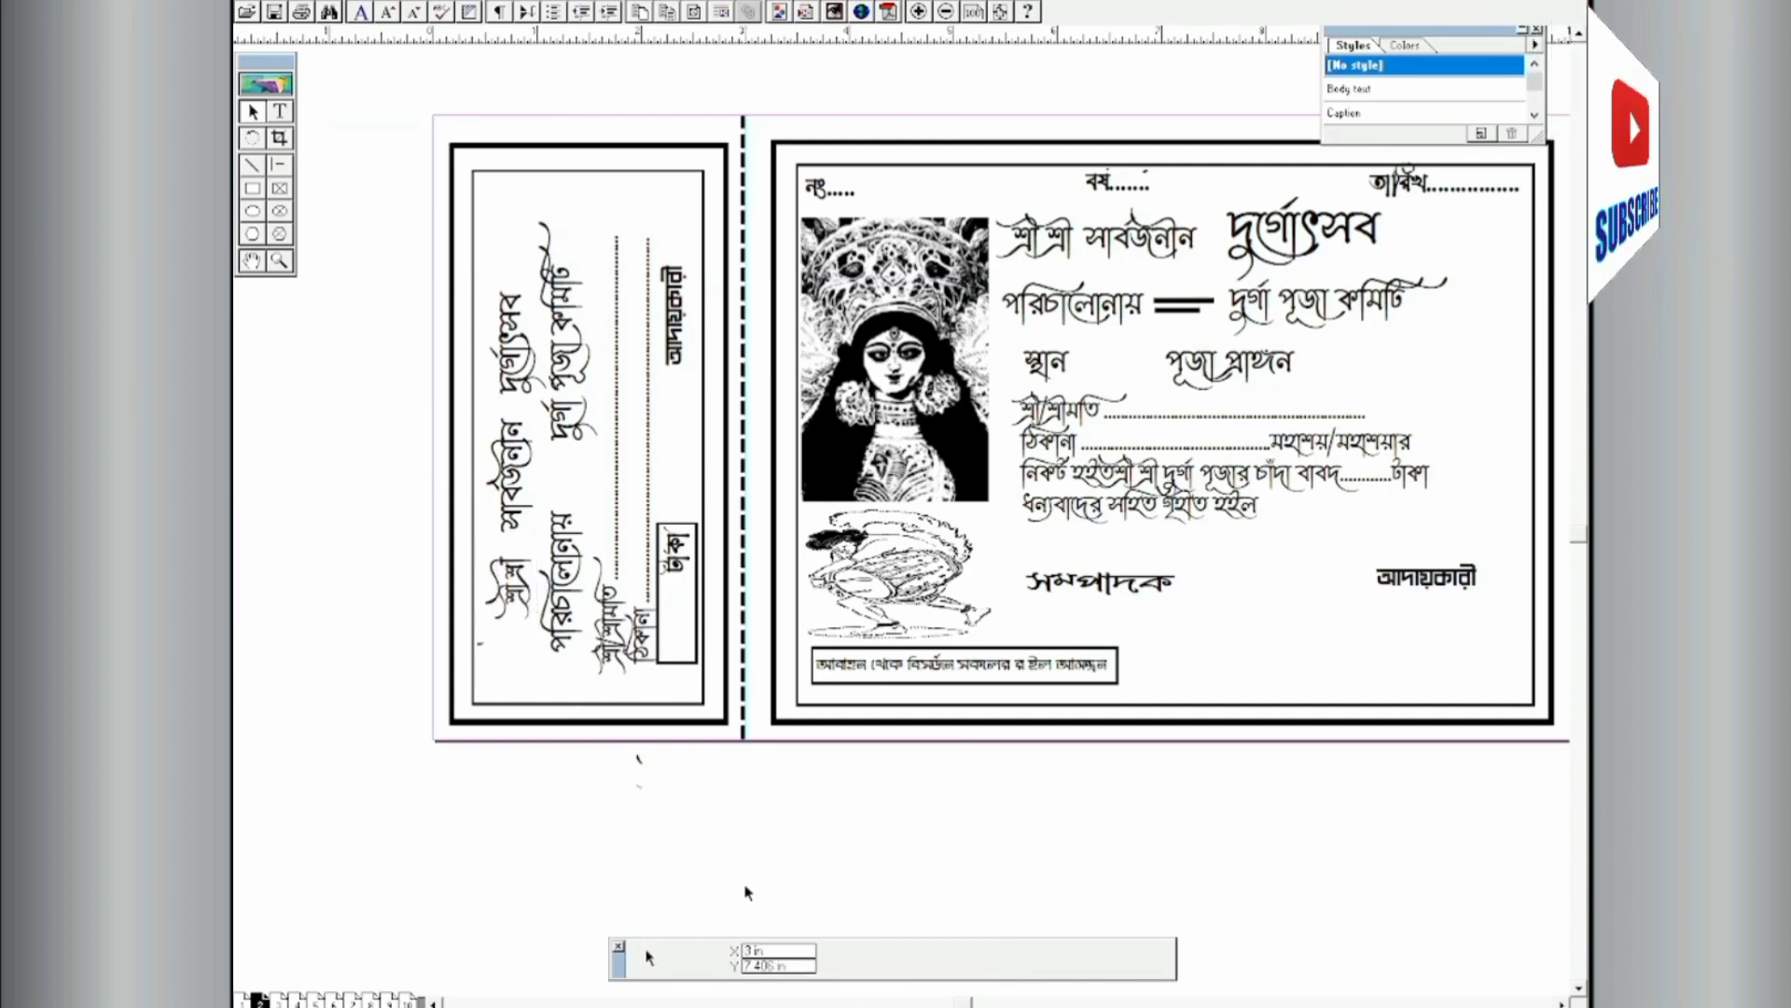
Step: Duplicate the নং..... label from the receipt's upper corner and rotate the copy 90°
left_click(819, 191)
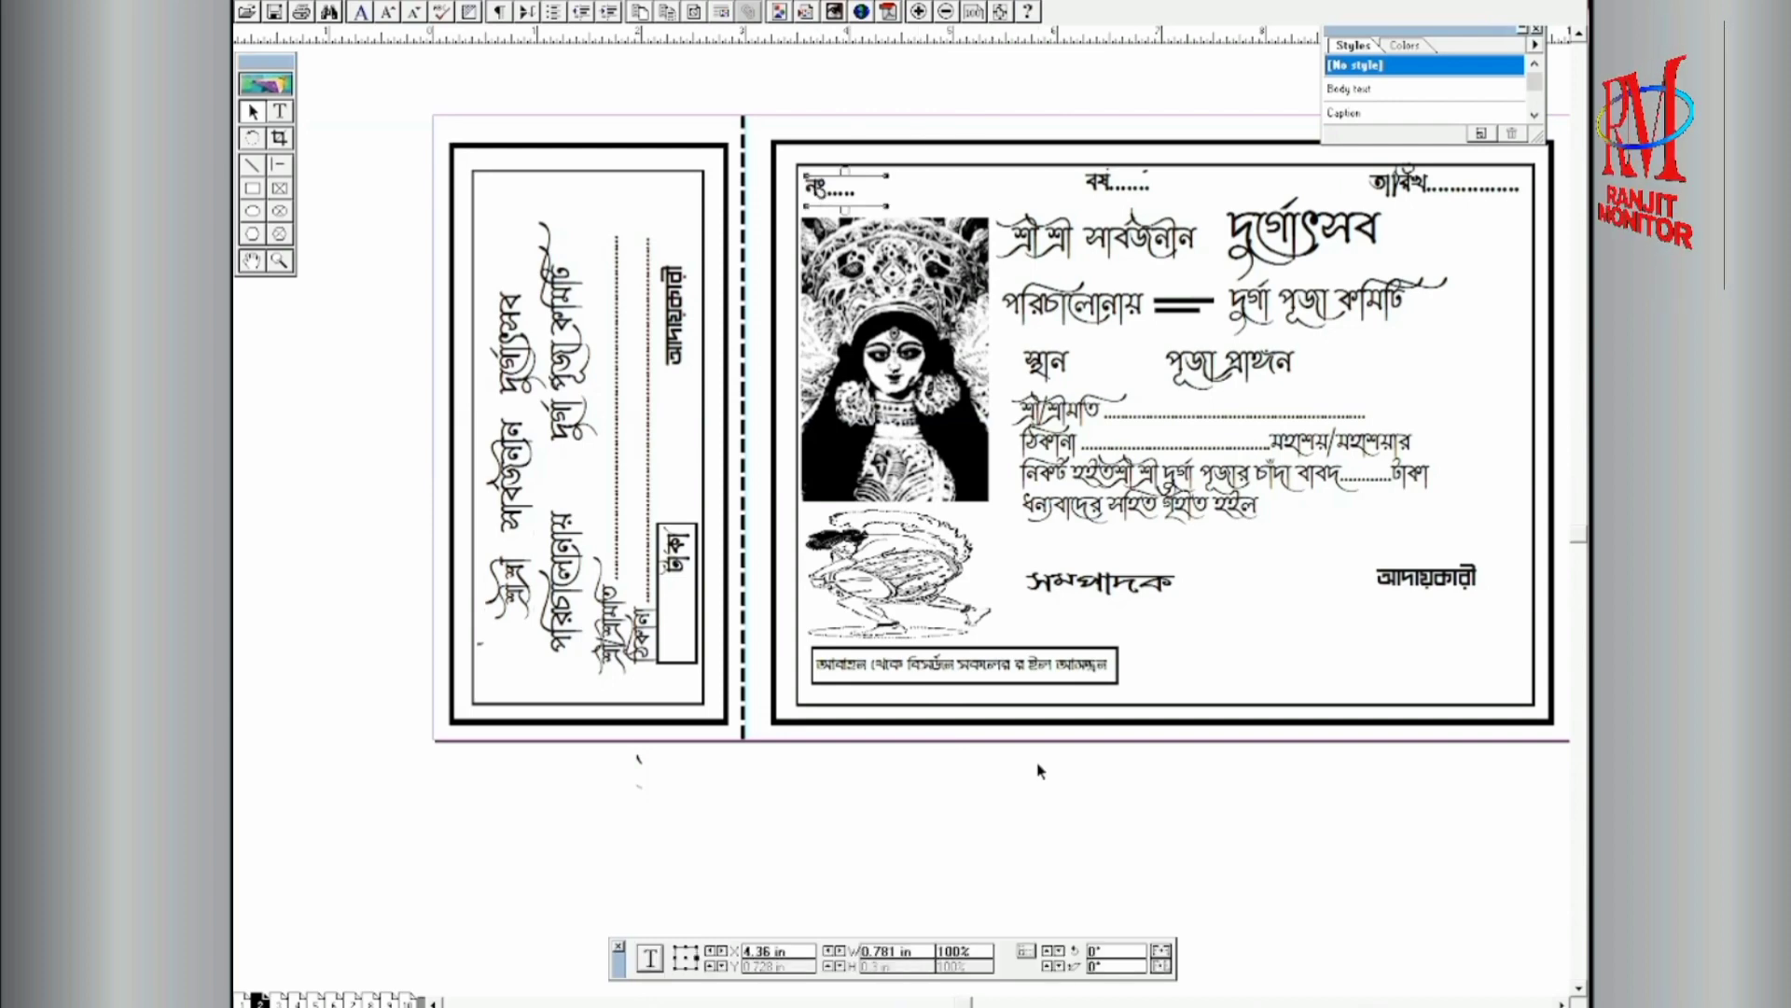
key("Right")
key("Right")
key("Right")
key("Right")
key("Right")
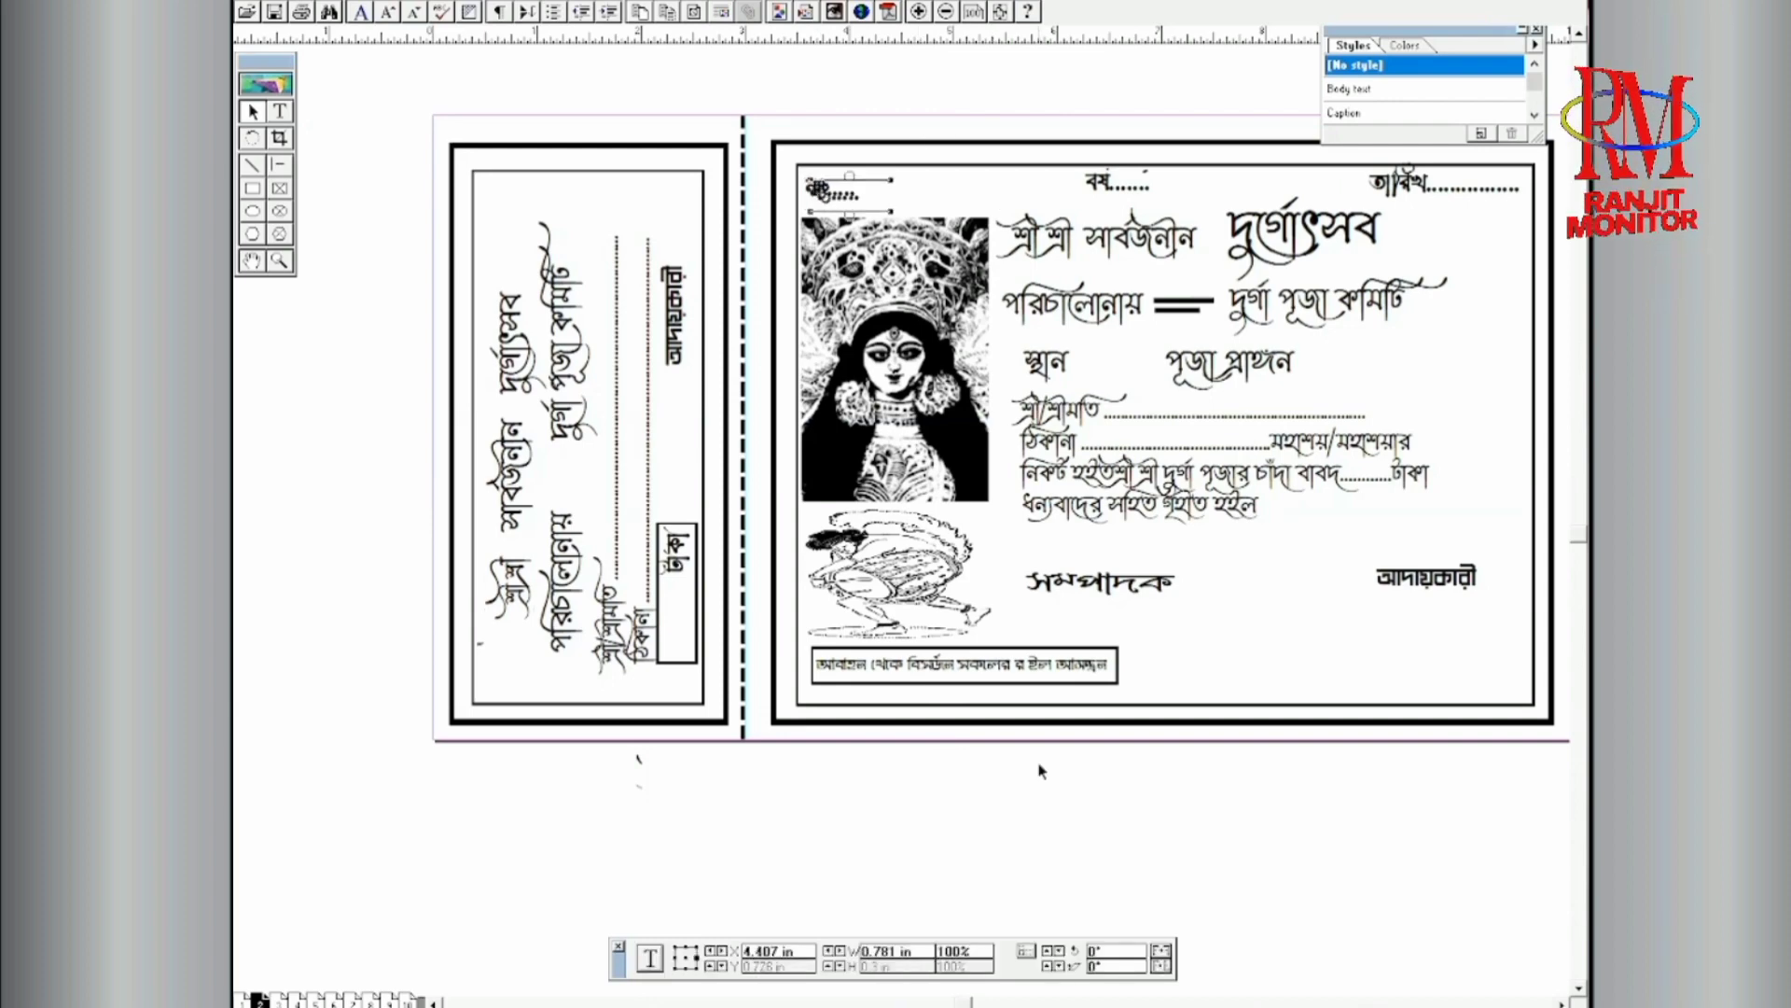
double_click(1122, 950)
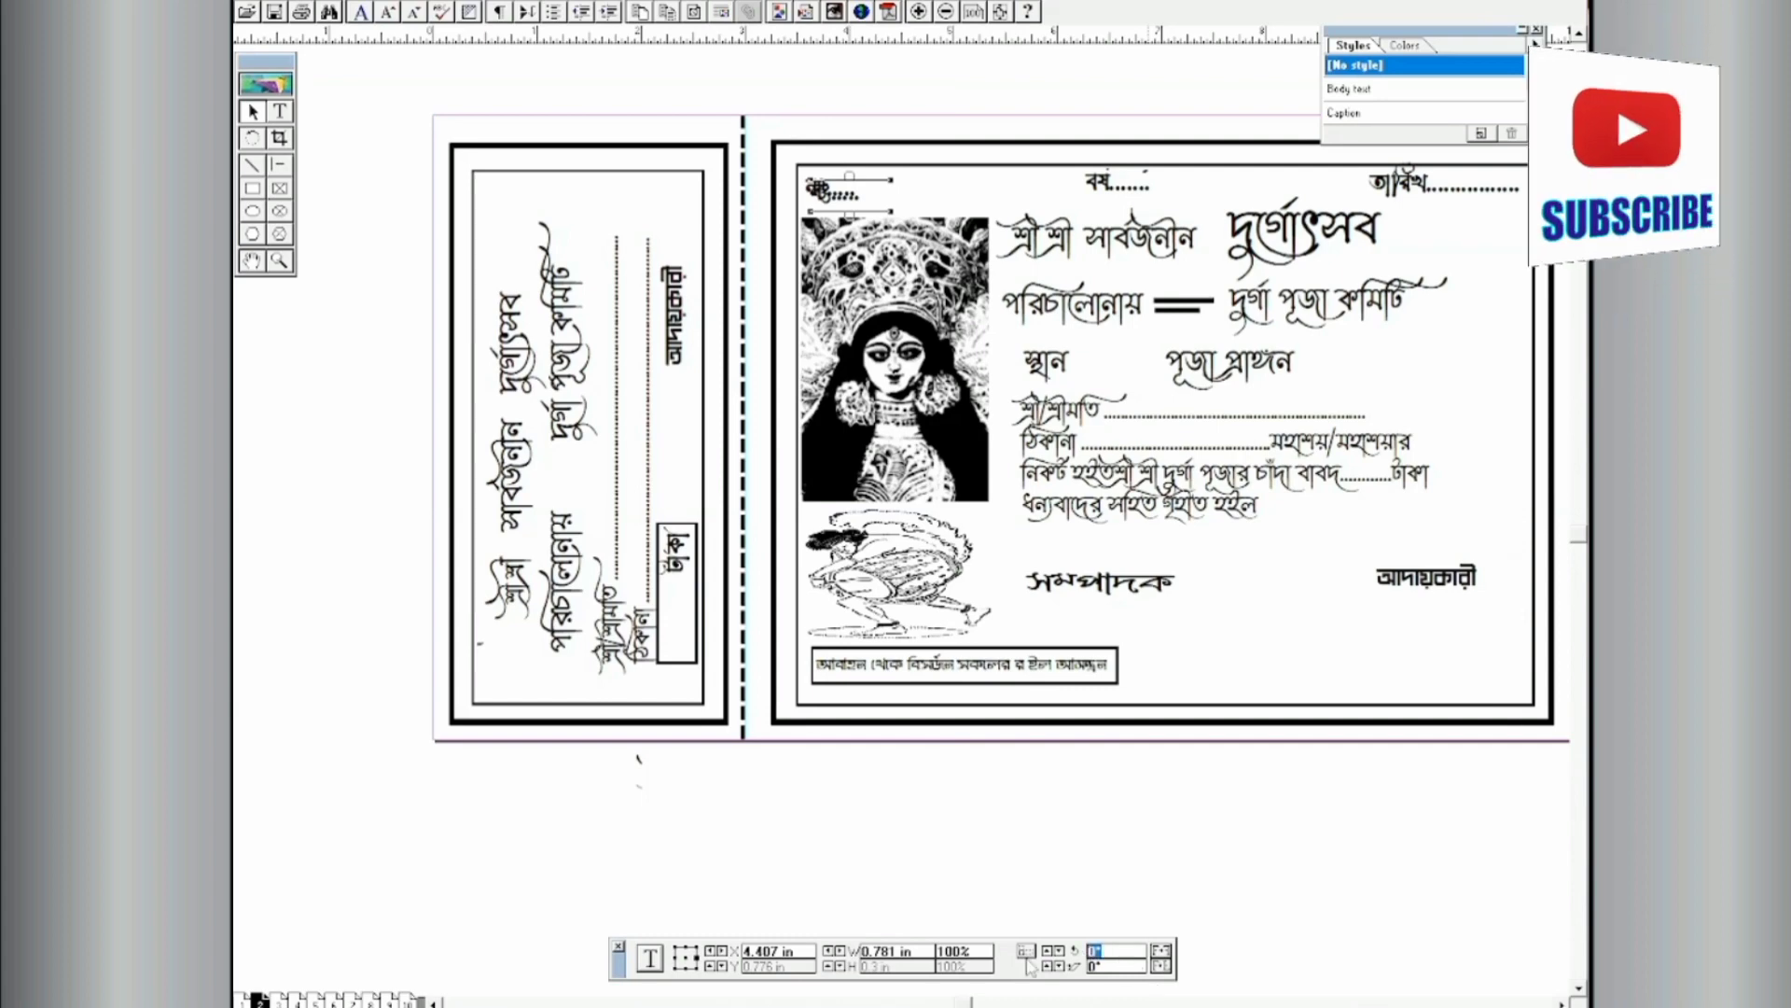
type("90")
key("Return")
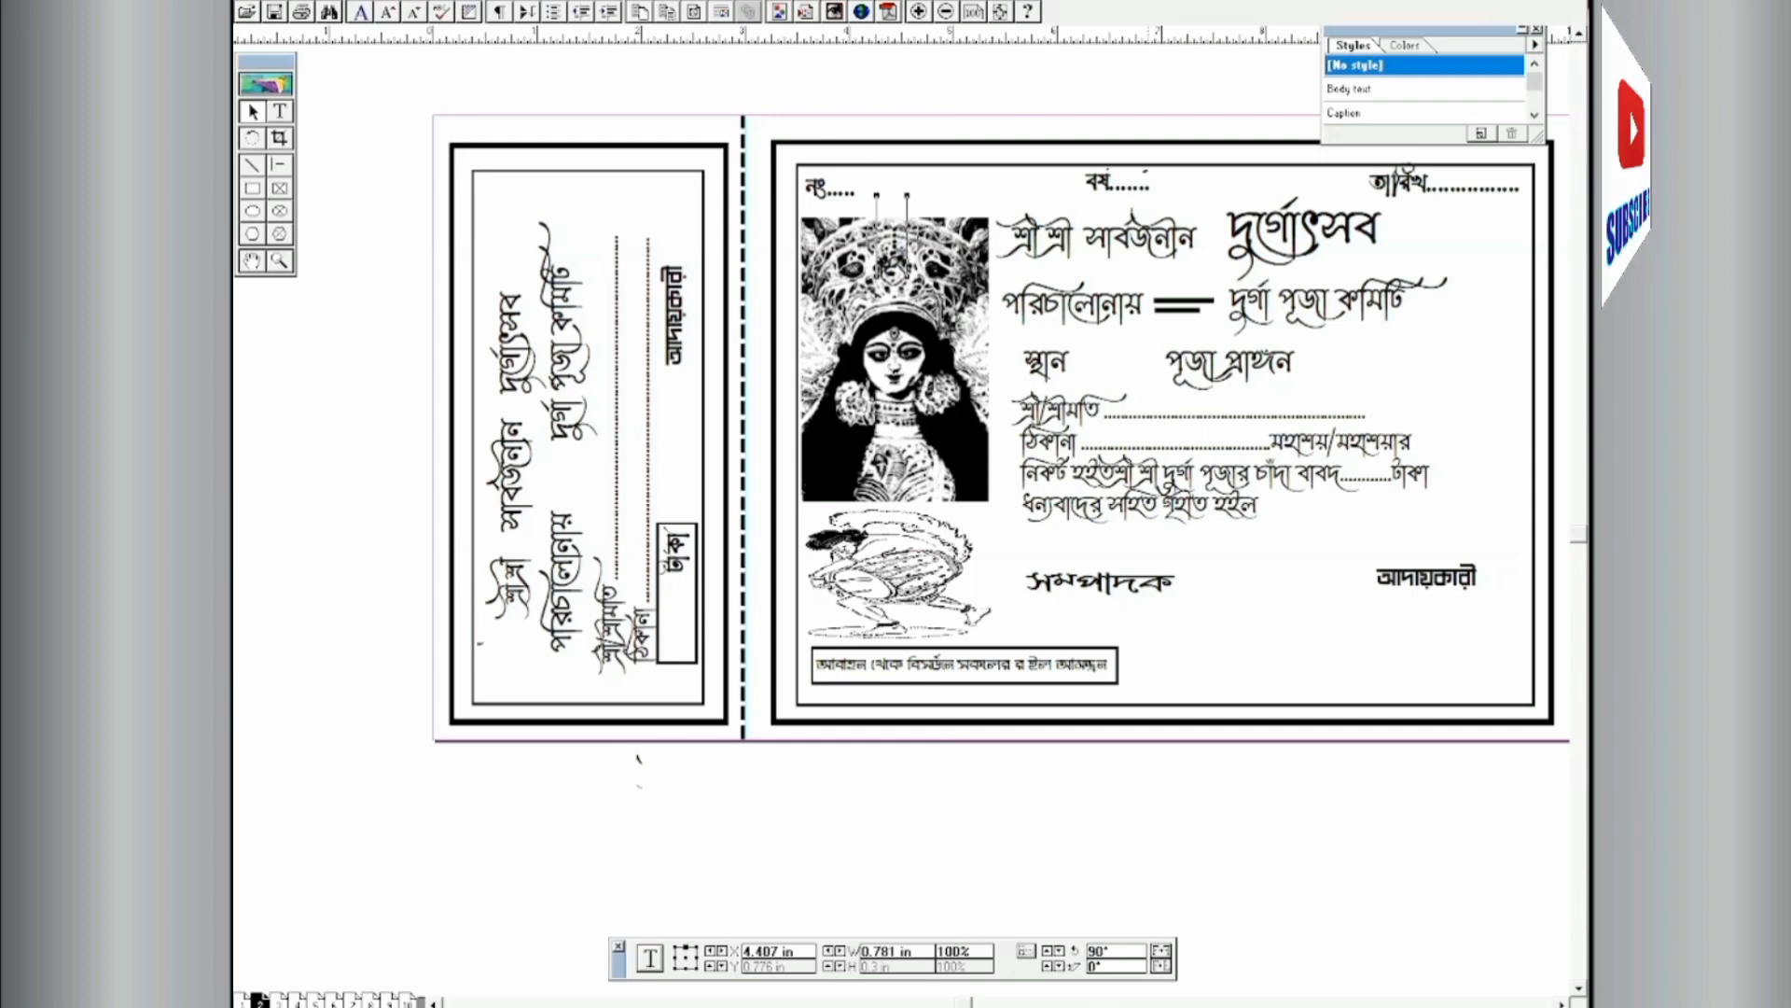
Step: Move the rotated নং..... copy into the stub's lower corner beside শ্রী শ্রী, at X about 0.55 in and Y about 4.79 in
left_click_drag(899, 265, 502, 685)
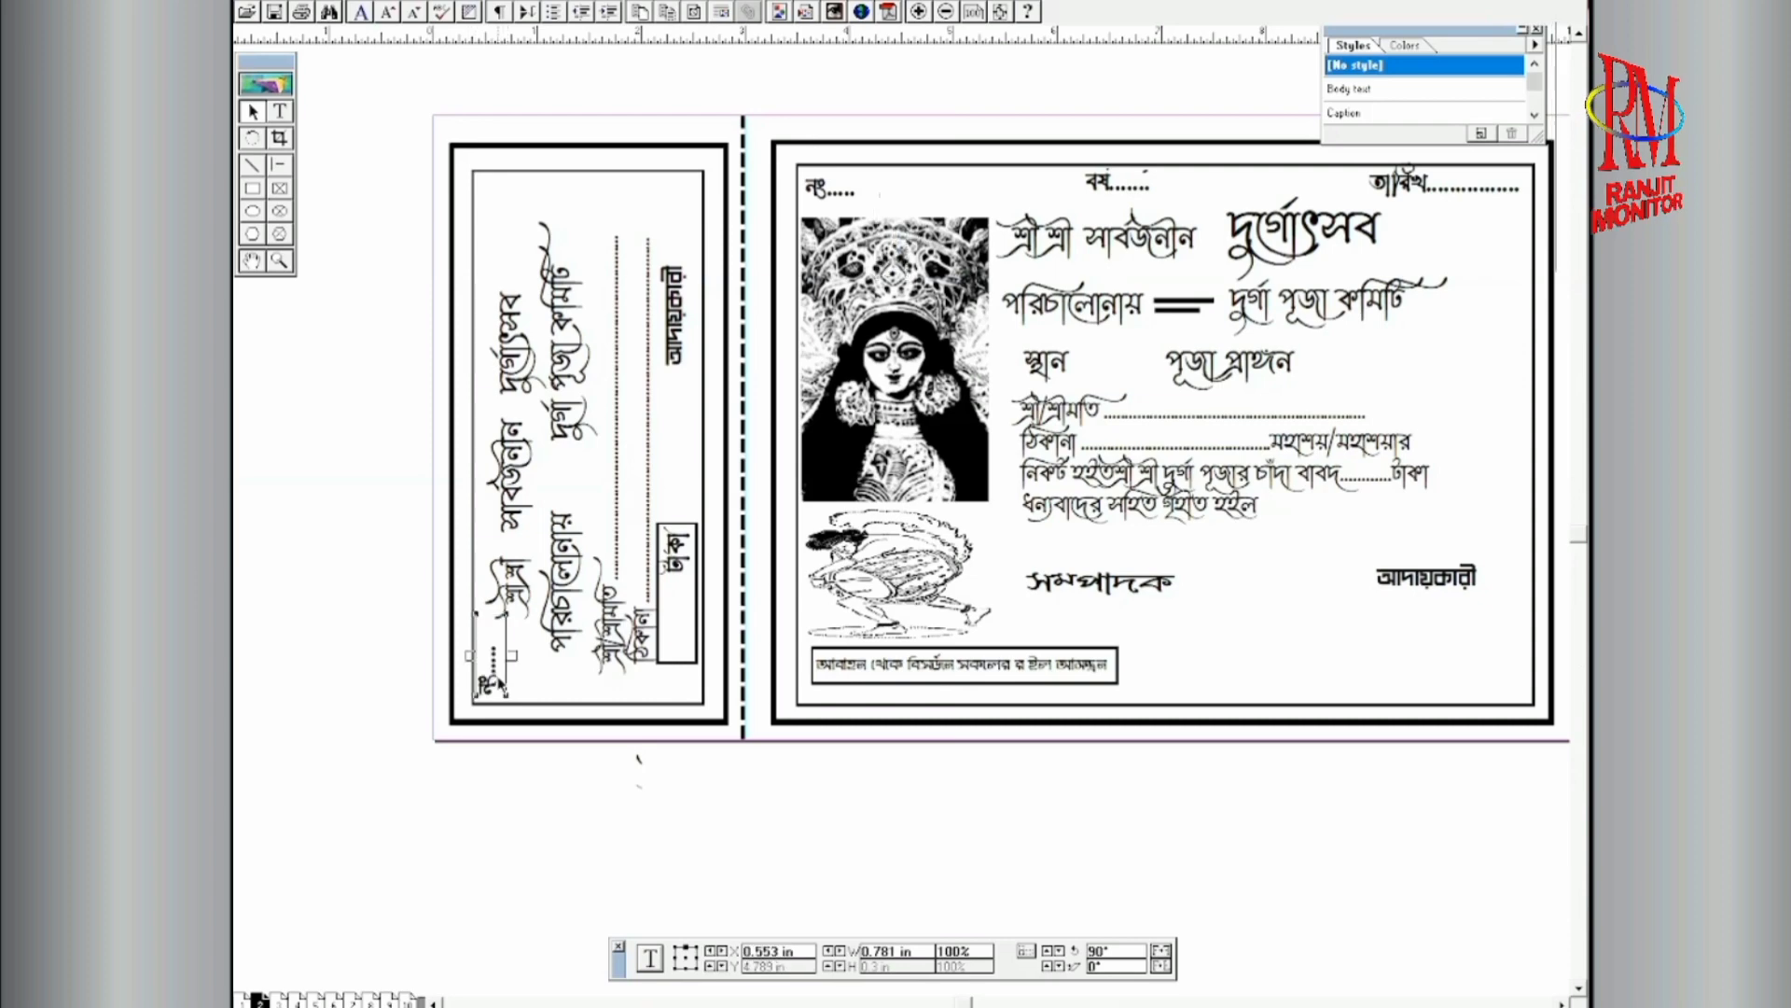
left_click(690, 818)
Step: Duplicate the receipt's dotted তারিখ label and rotate the copy 90°
left_click(1418, 185)
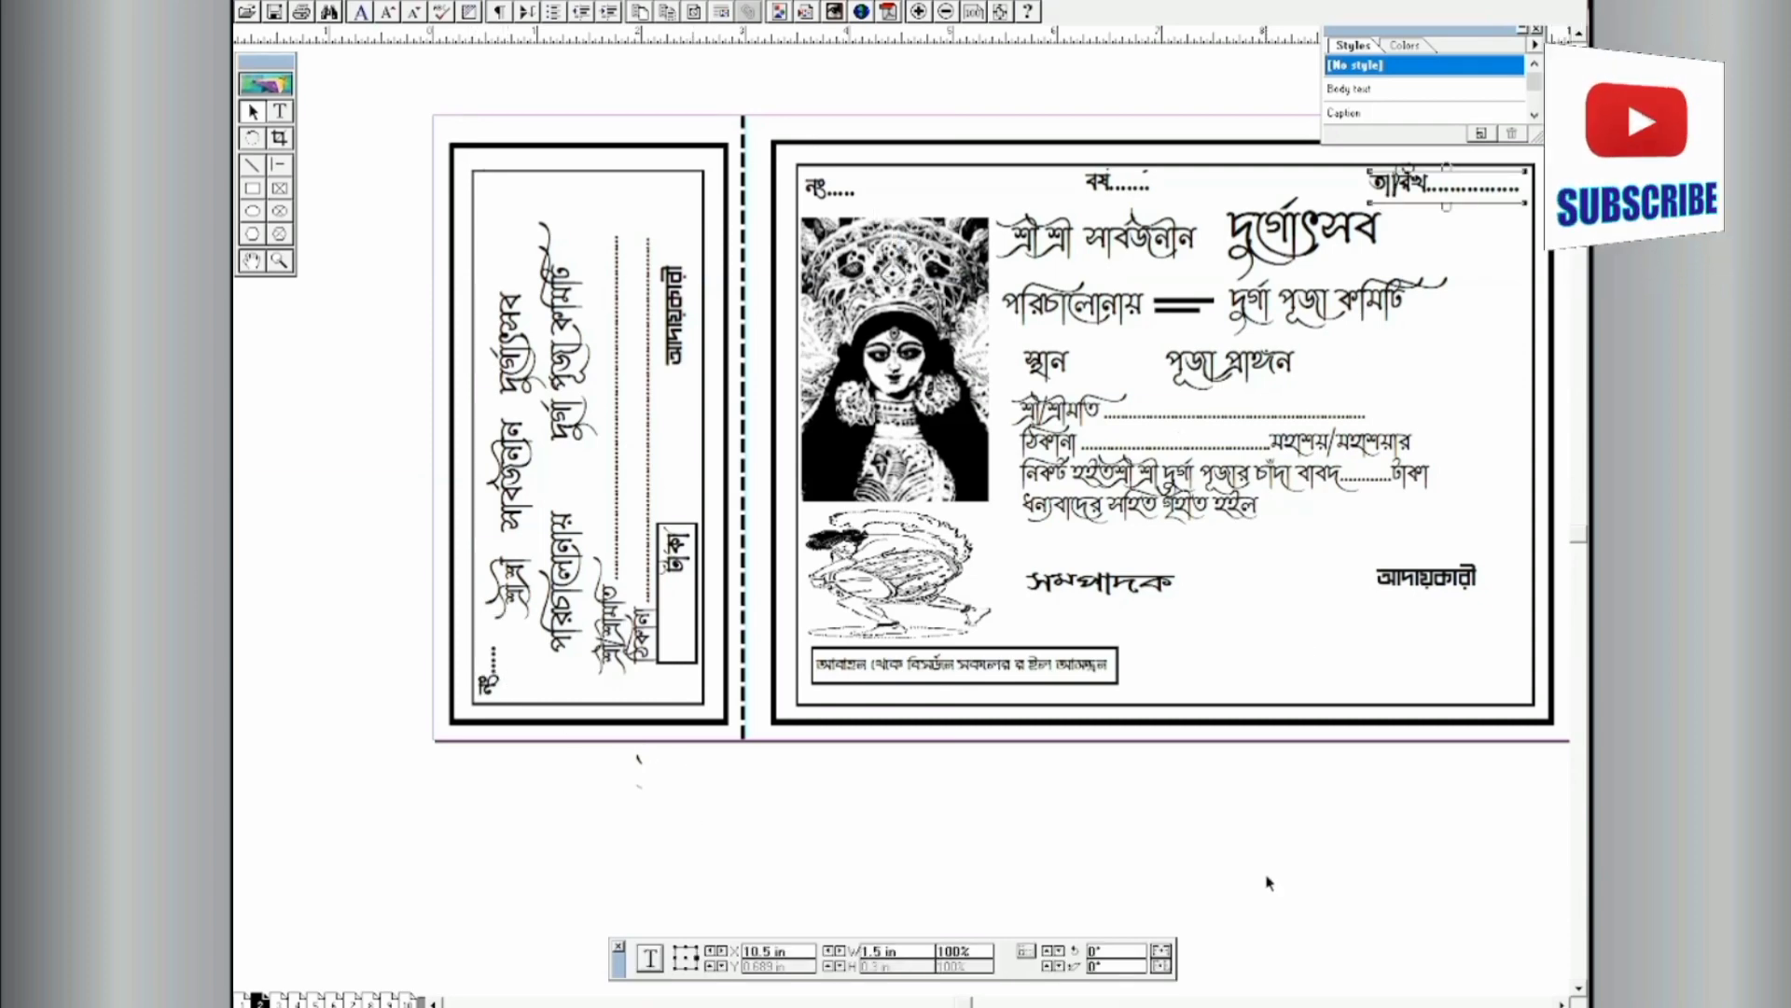
key("ctrl+v")
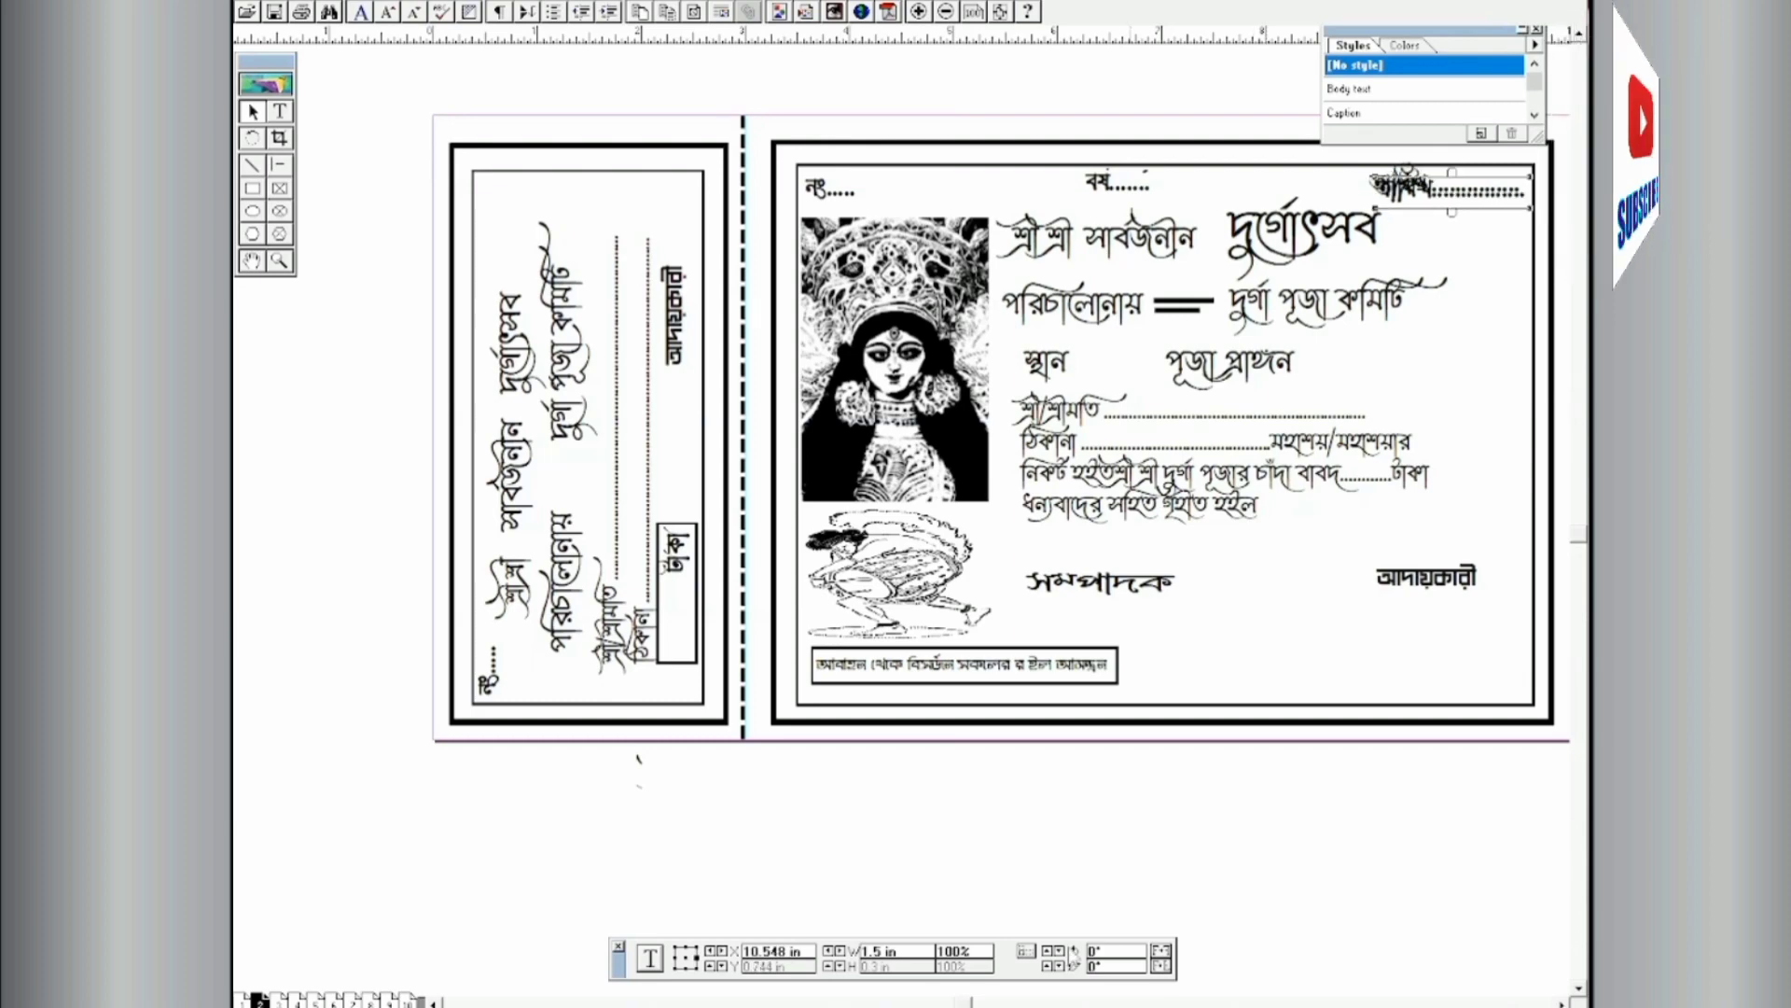
double_click(1110, 958)
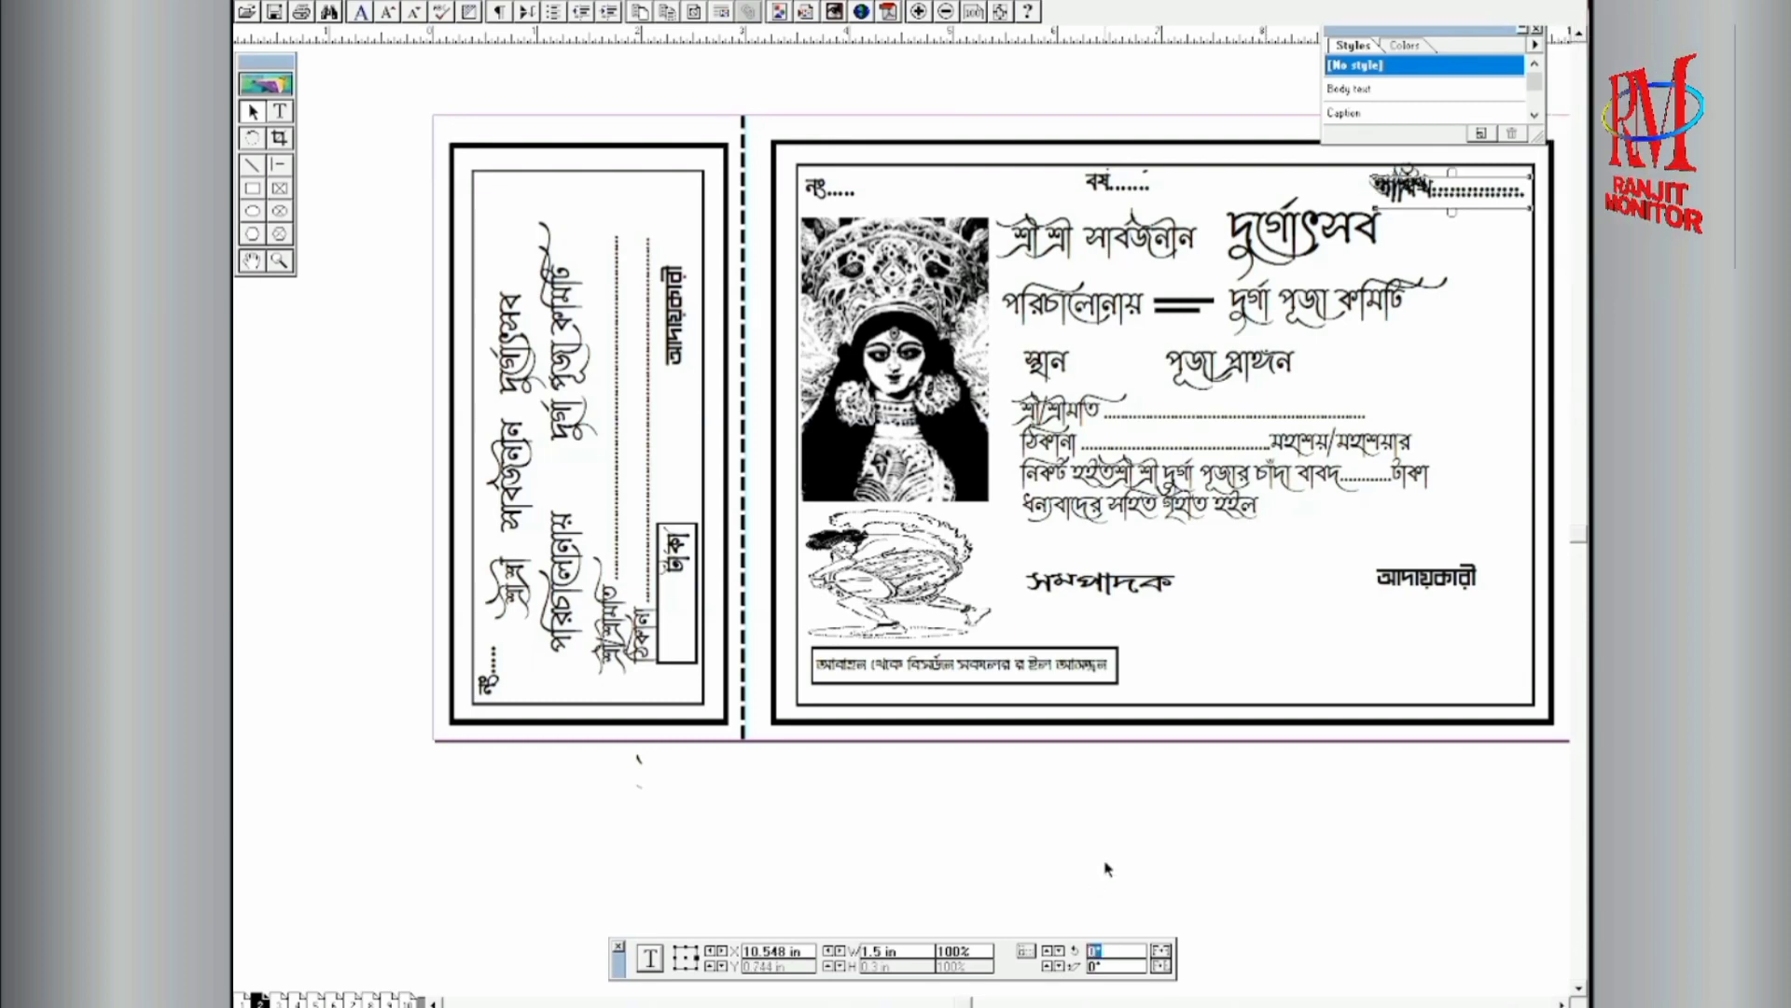
type("90")
key("Return")
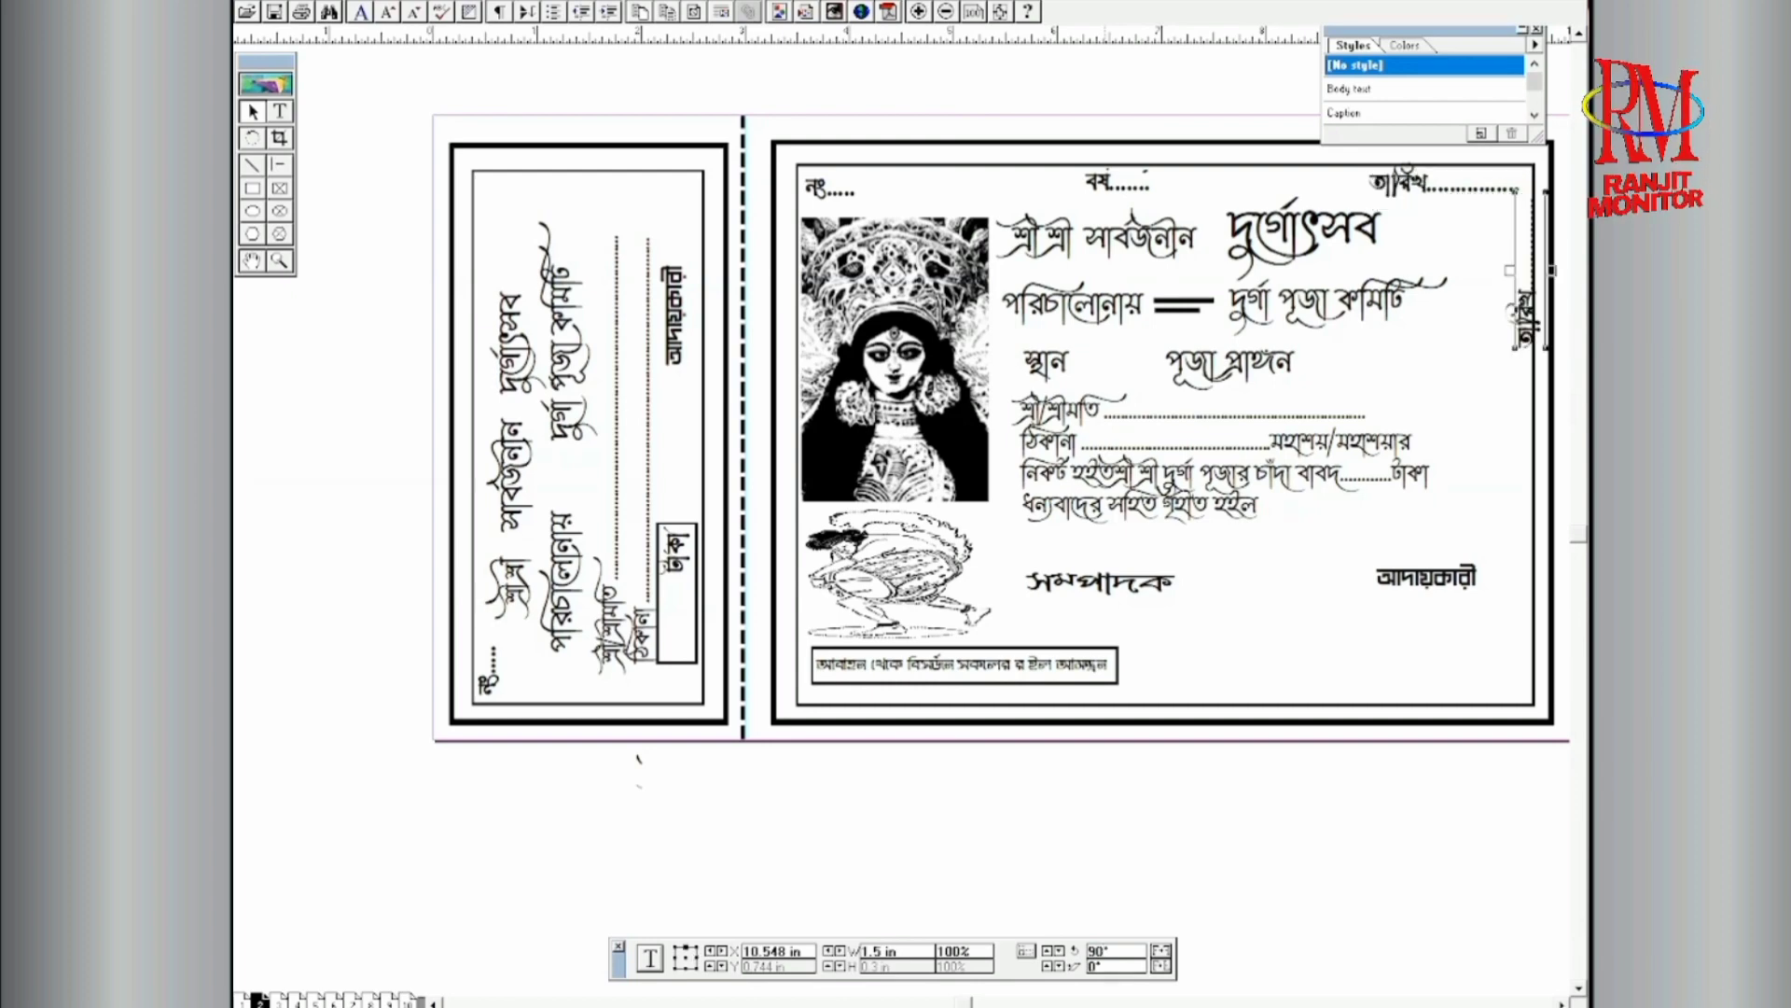
Step: Move the rotated তারিখ copy into the stub's upper corner beside দুর্গোৎসব, at X about 0.54 in and Y about 0.55 in
left_click_drag(1530, 322, 493, 314)
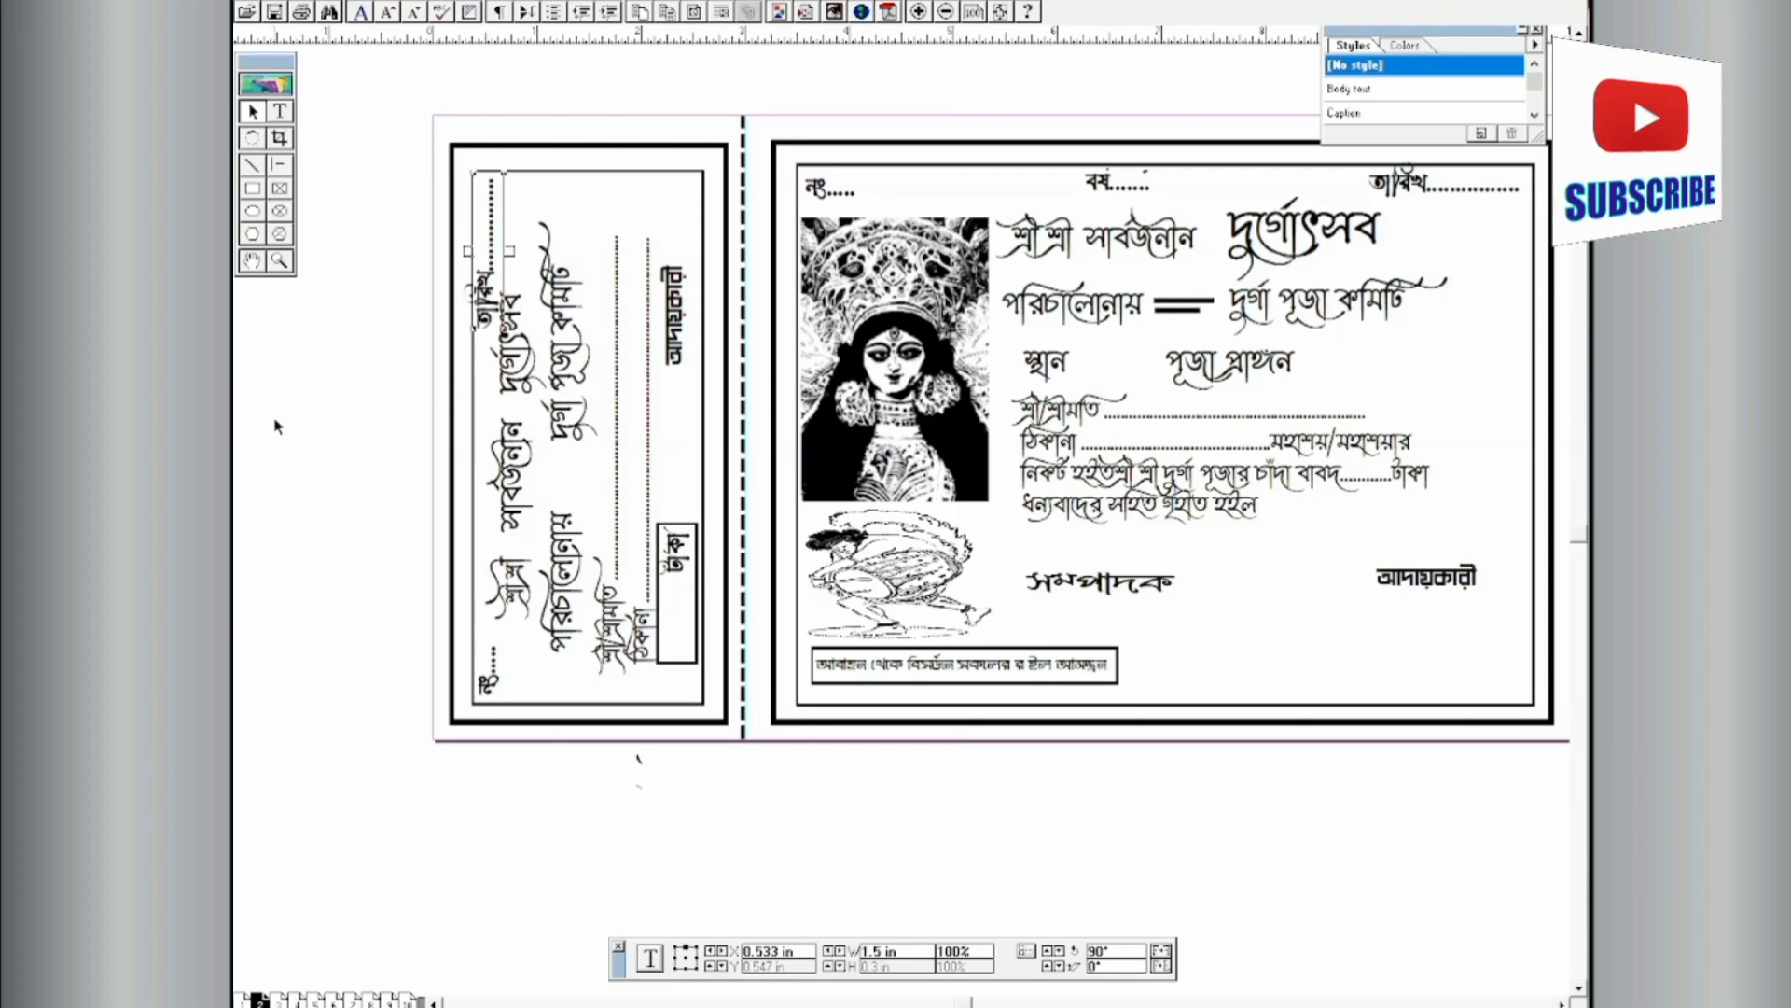
key("Right")
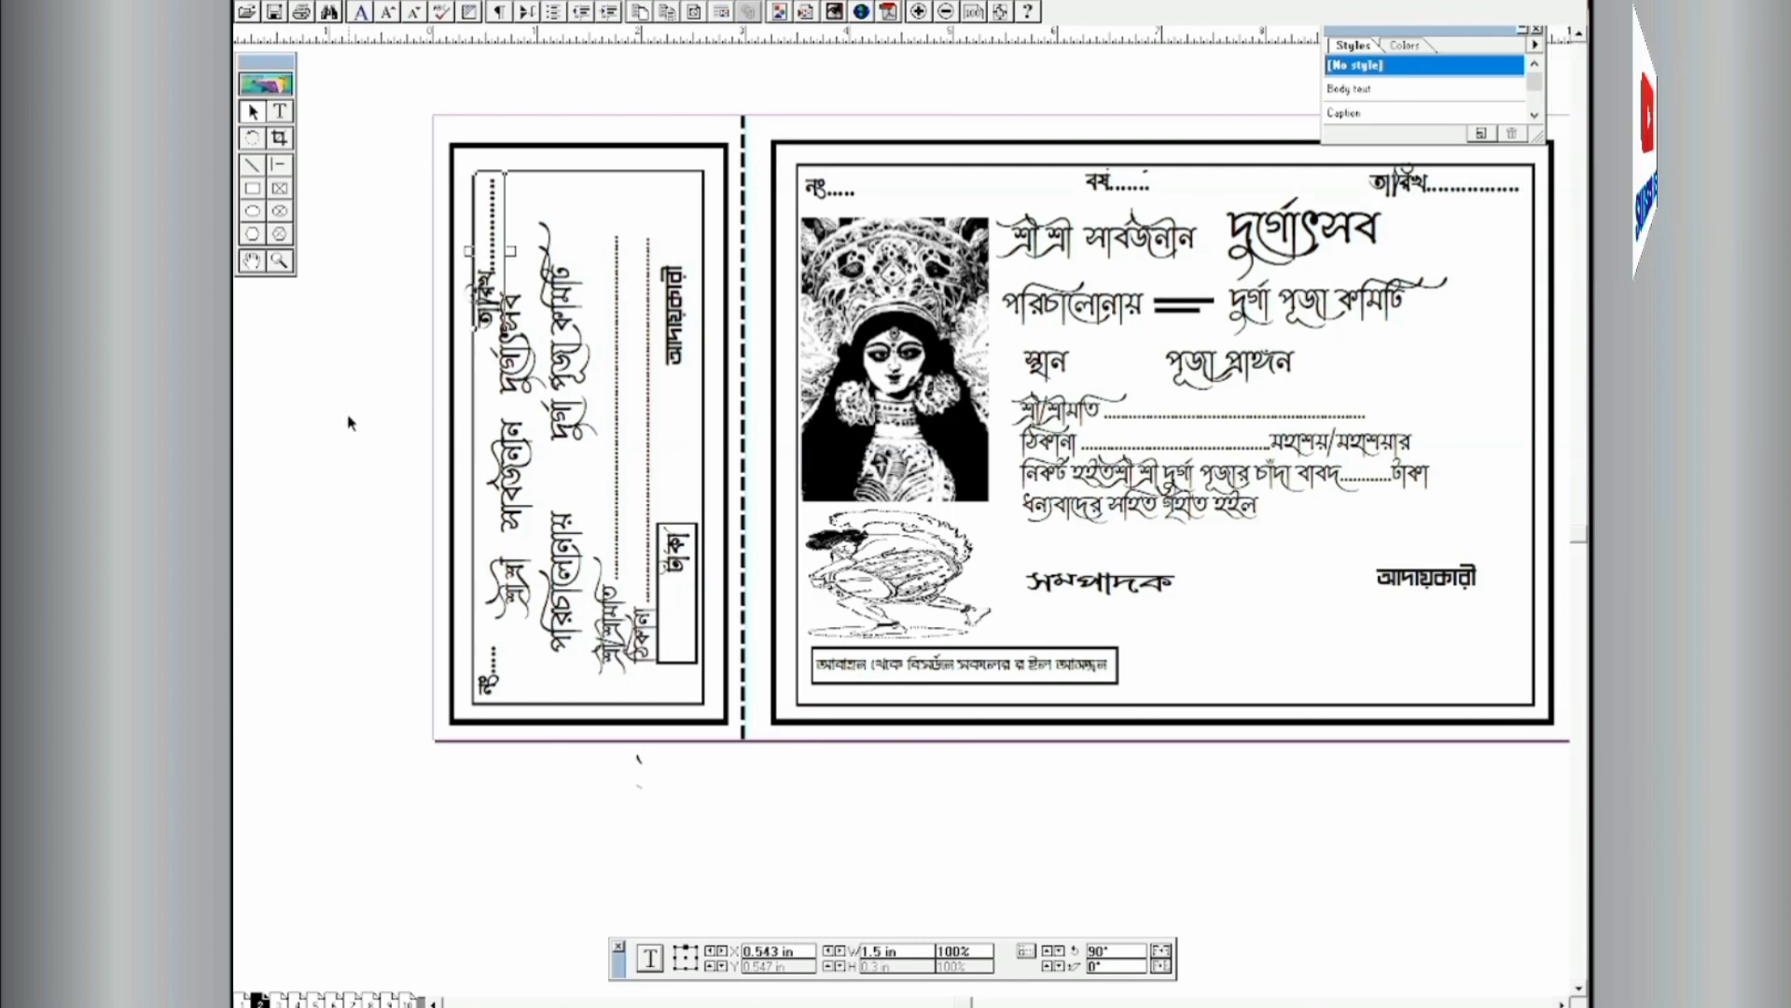
left_click(390, 134)
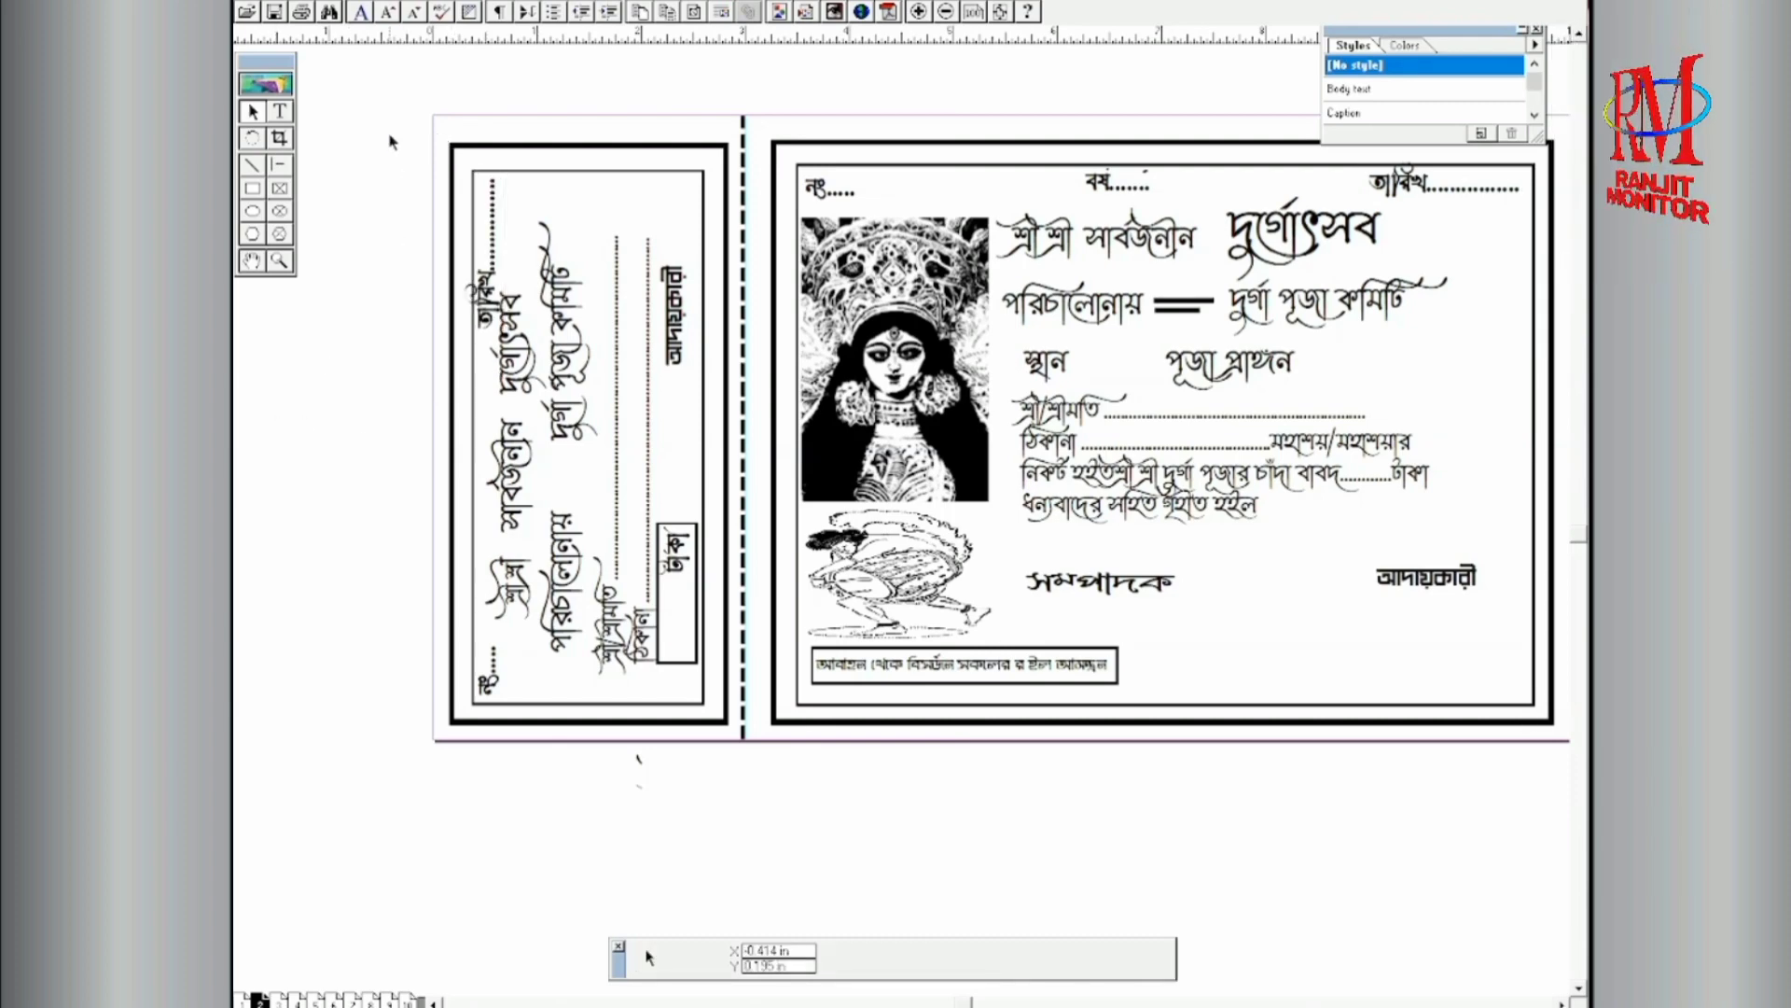
Step: Nudge the stub's inner border left to X about 2.57 in
left_click(589, 170)
key("Left")
key("Left")
key("Left")
key("Left")
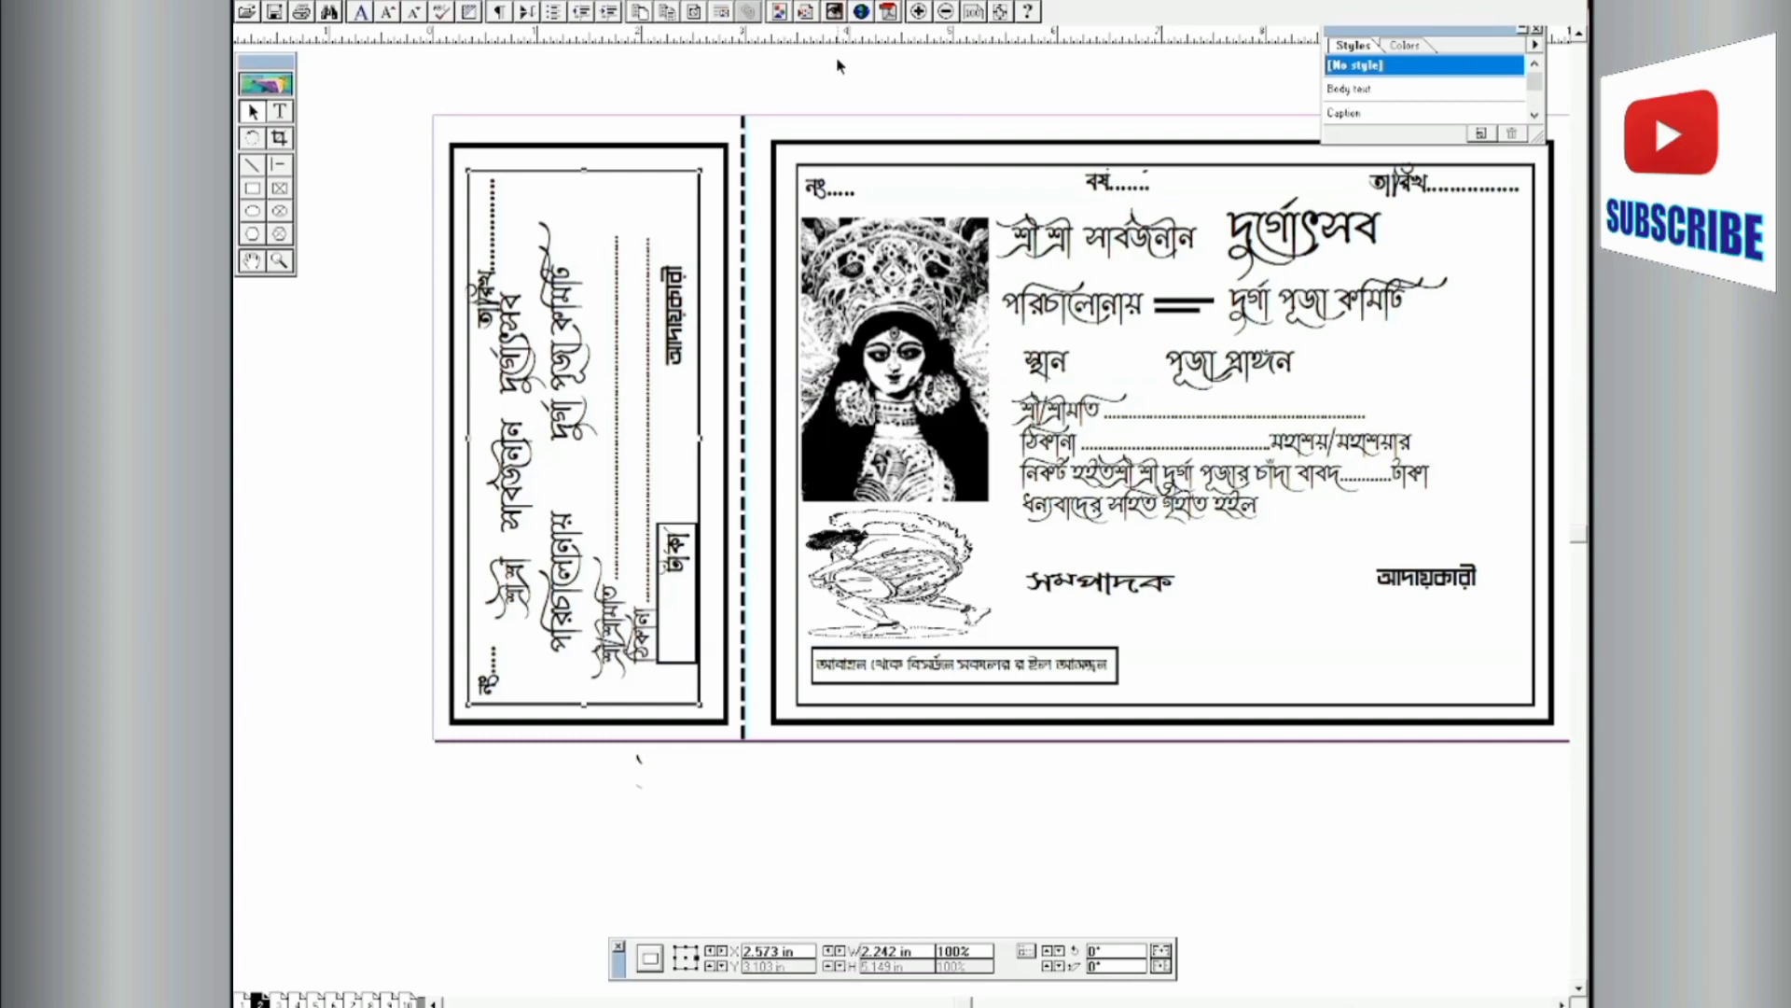
Step: Widen the stub's inner border to about 2.33 in and nudge it to X about 2.64 in, centred within the outer border
left_click_drag(701, 438, 709, 438)
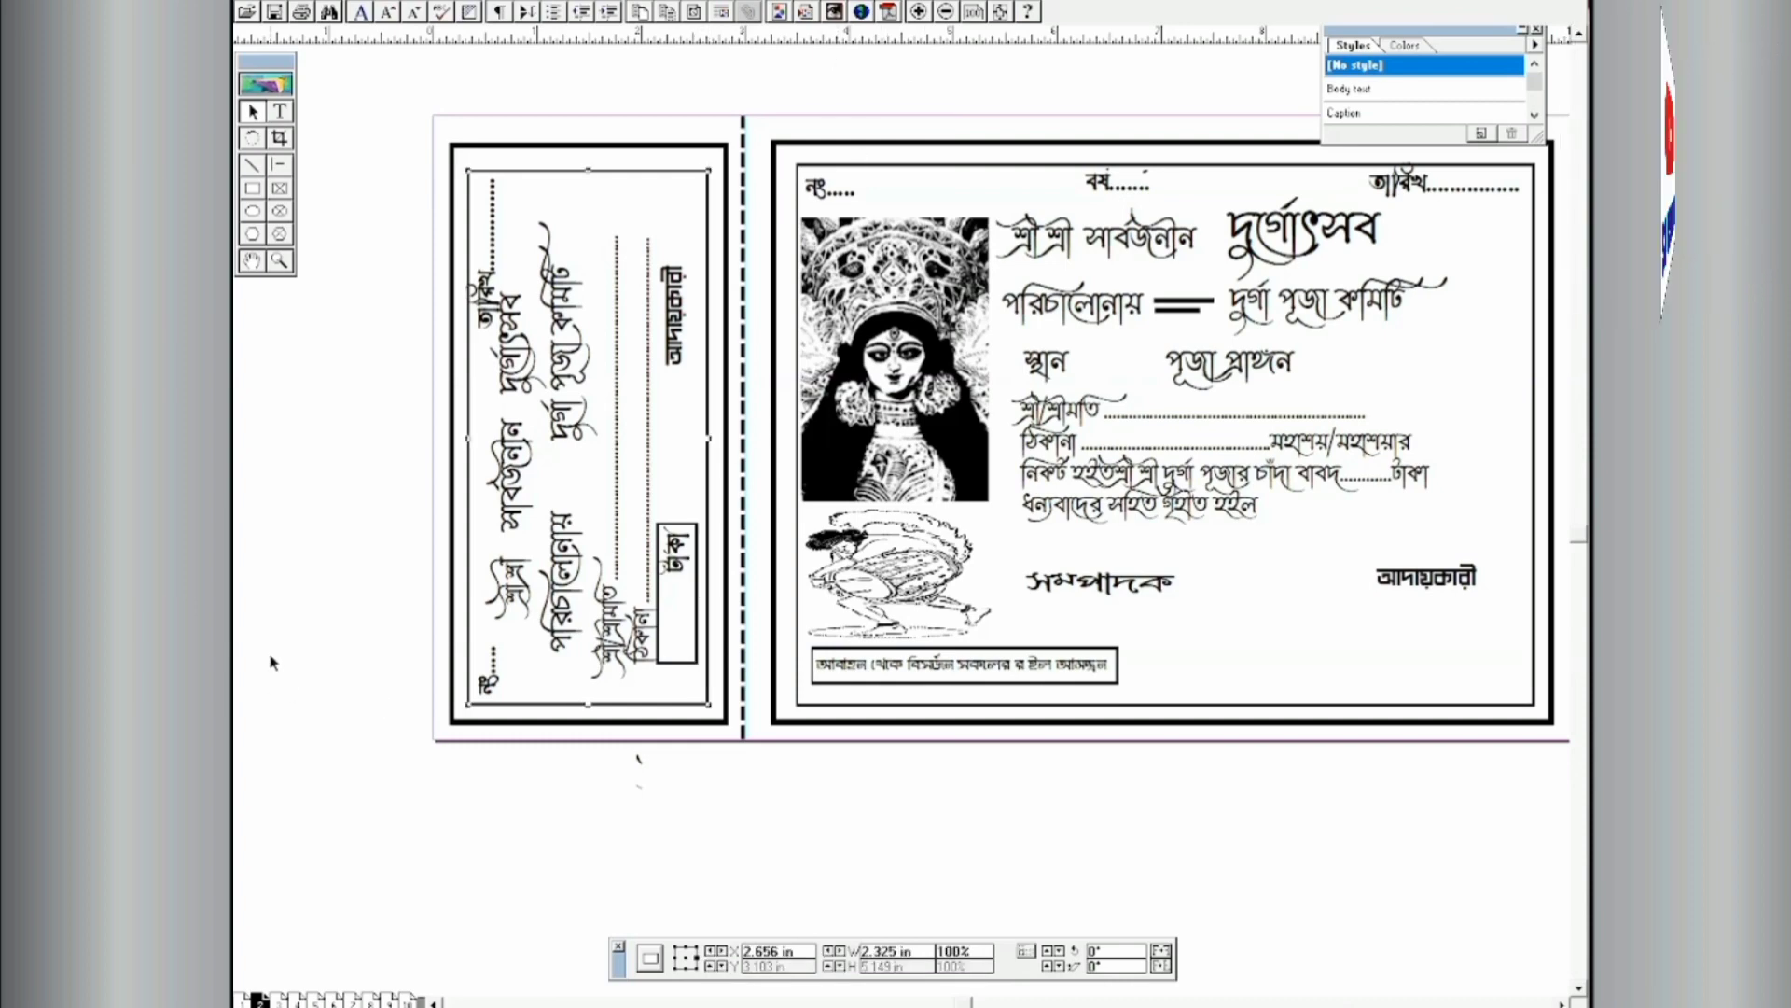
key("Left")
key("Left")
key("Left")
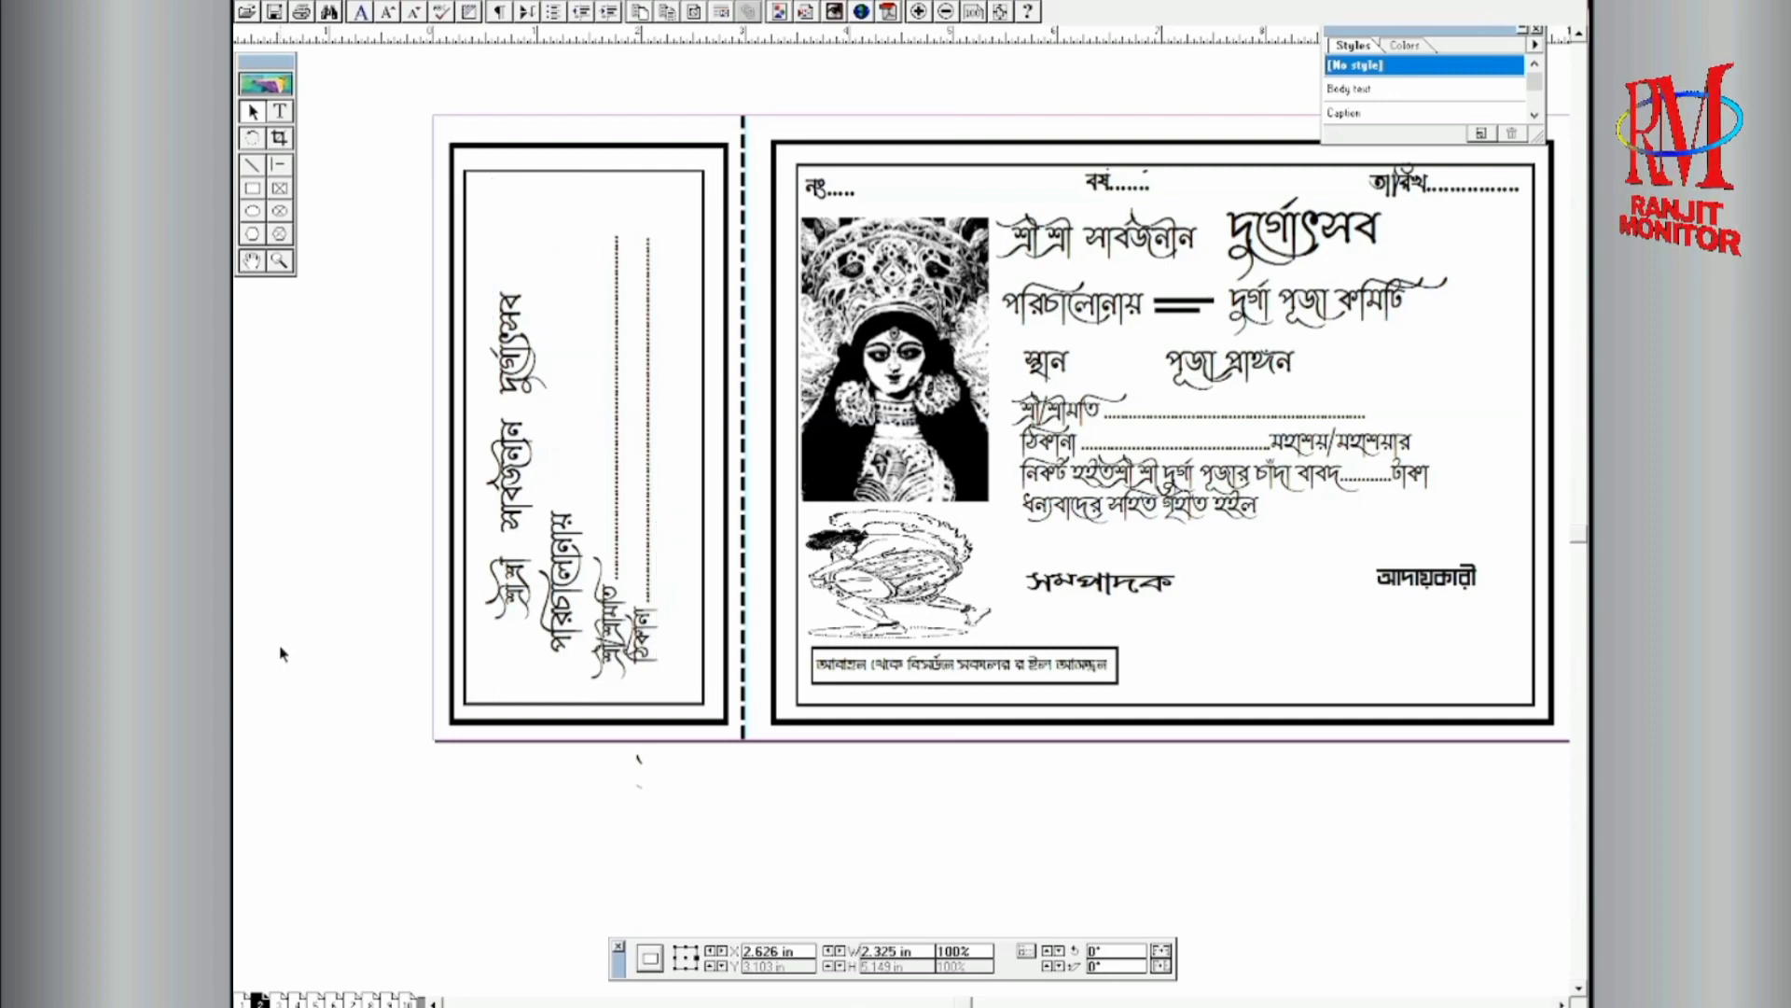
key("Right")
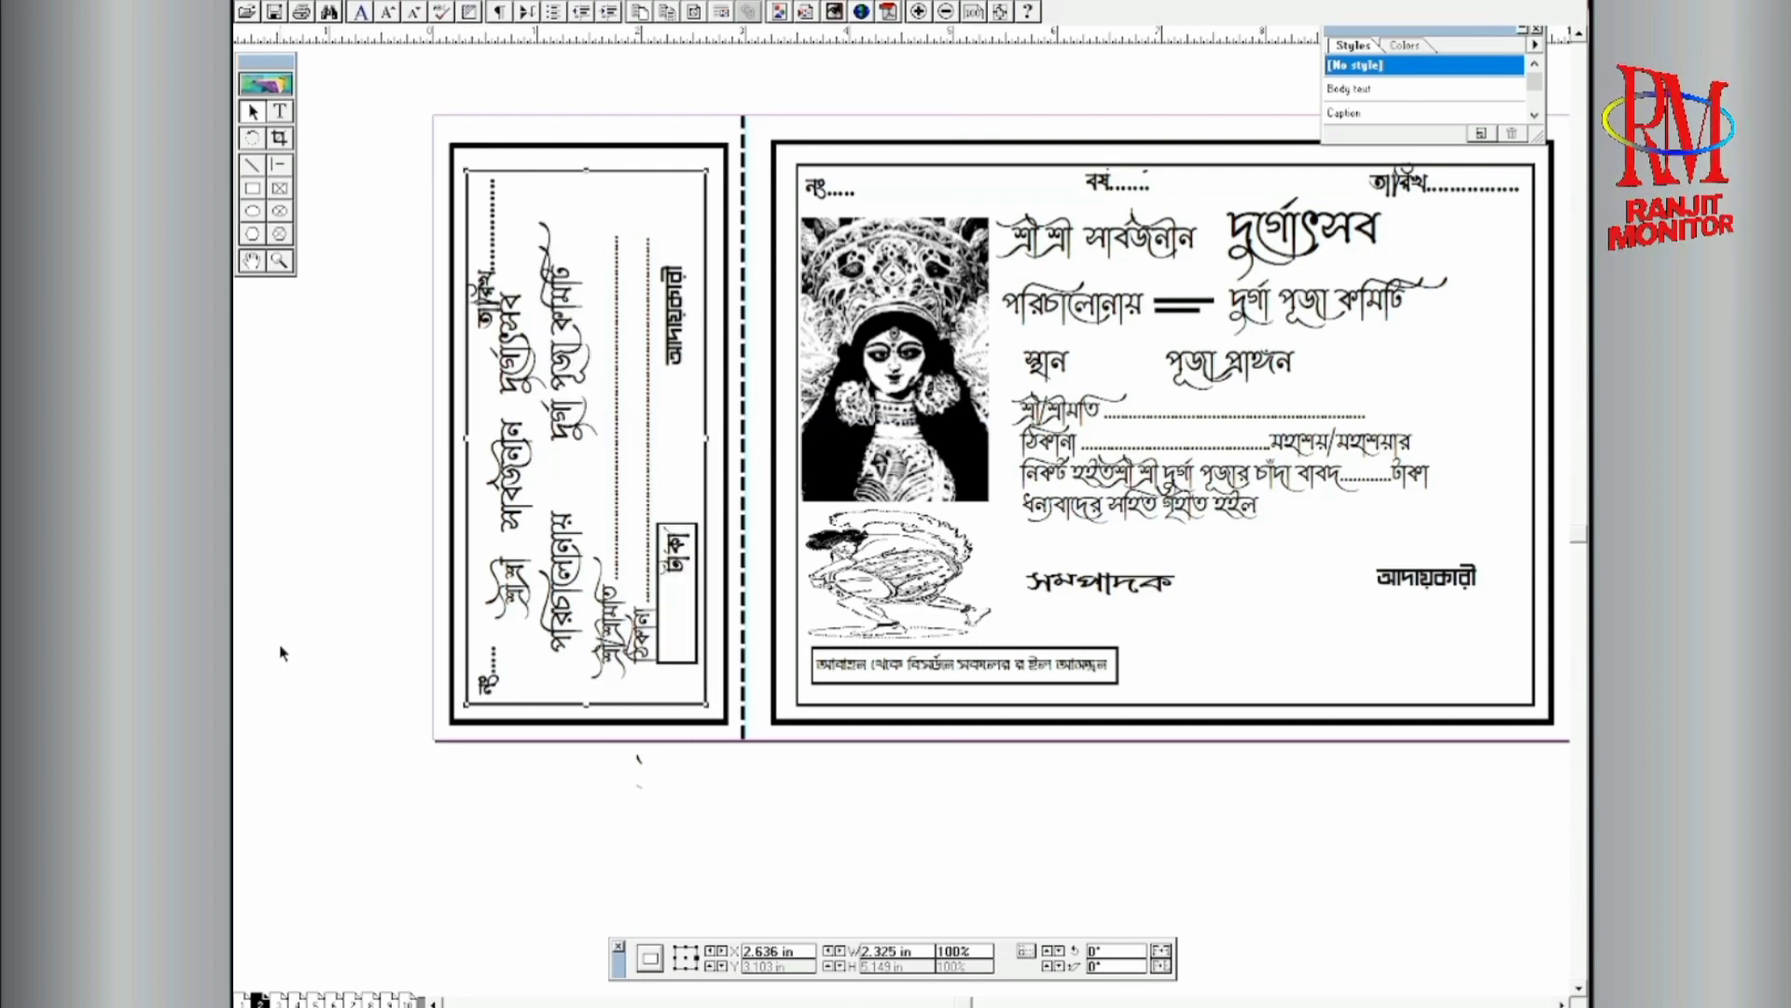
left_click(291, 546)
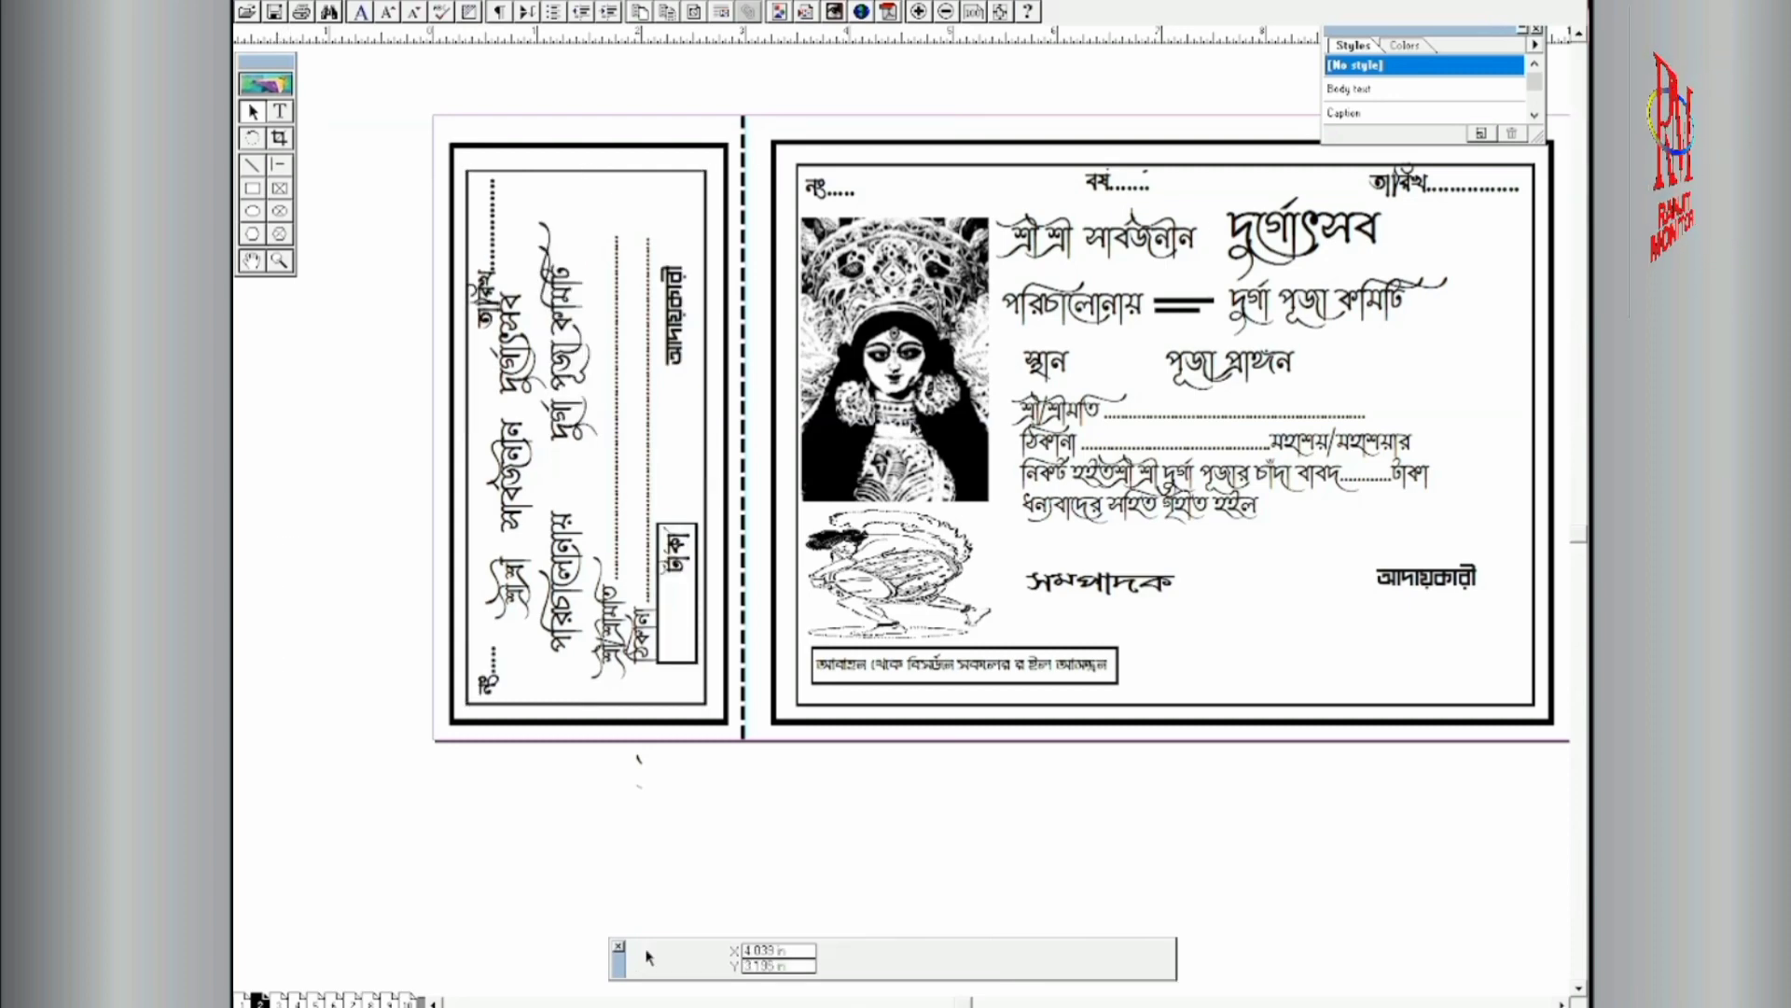
Step: Duplicate the receipt's dotted বর্ষ label and rotate the copy 90°
left_click(1116, 184)
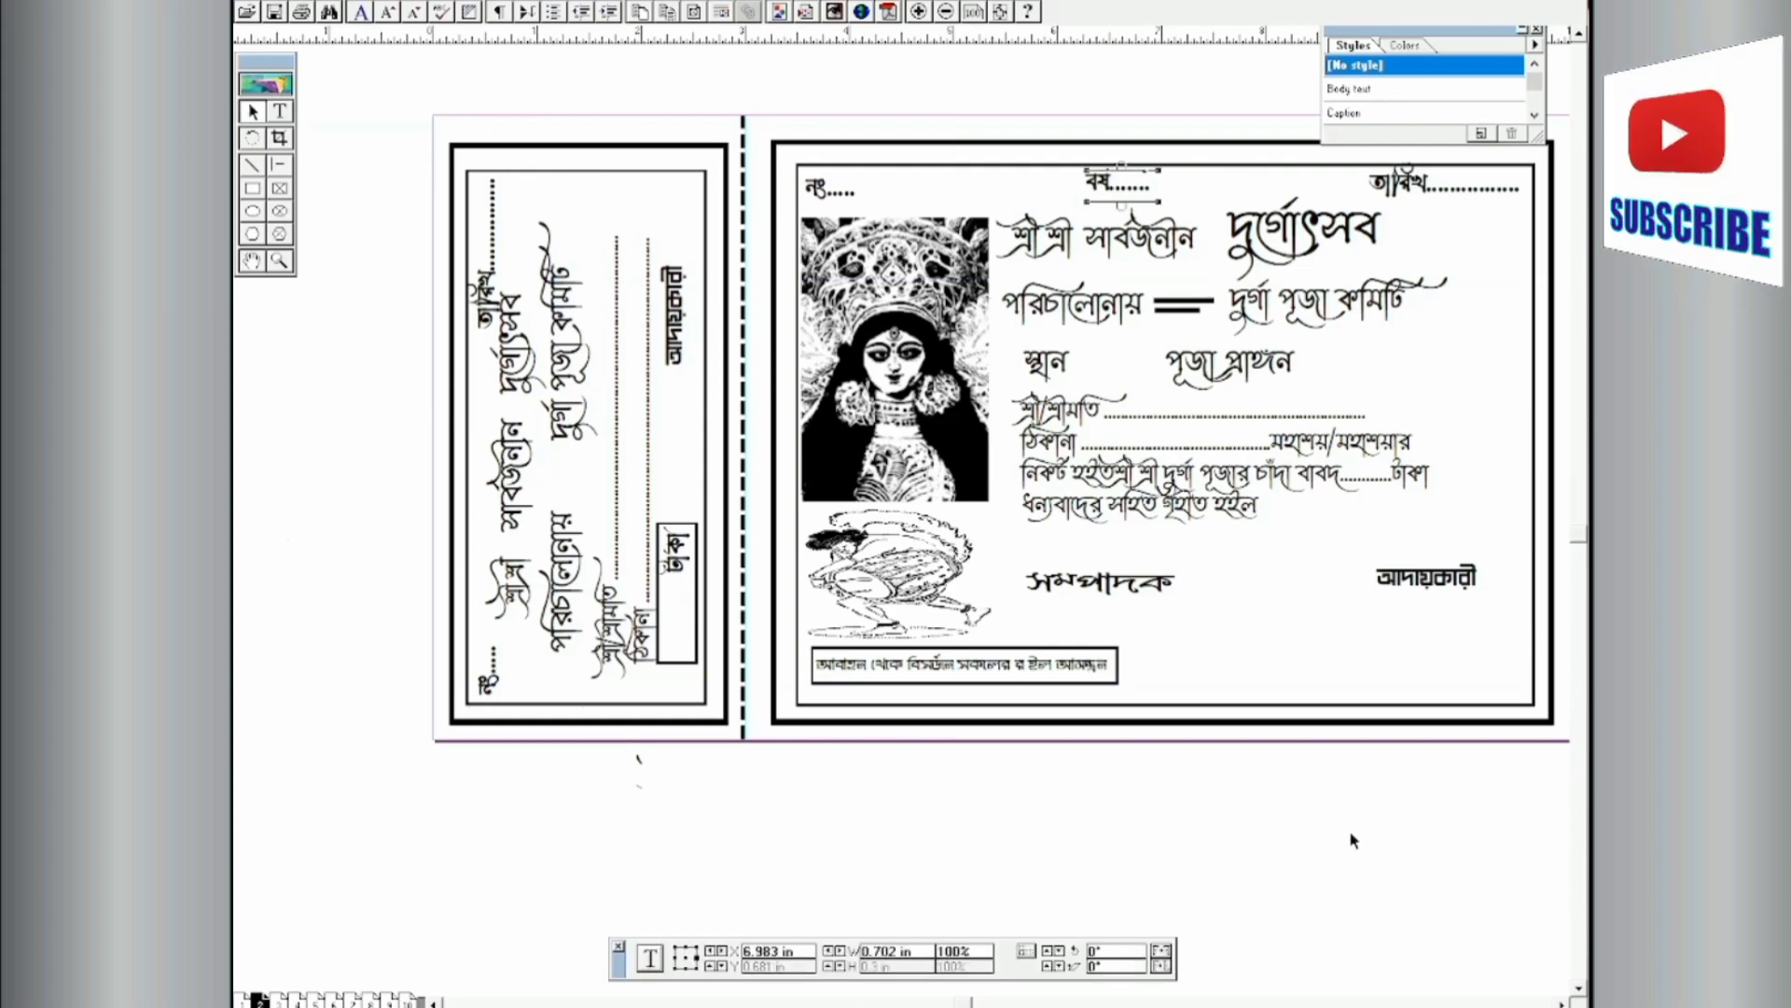
key("ctrl+c")
key("ctrl+v")
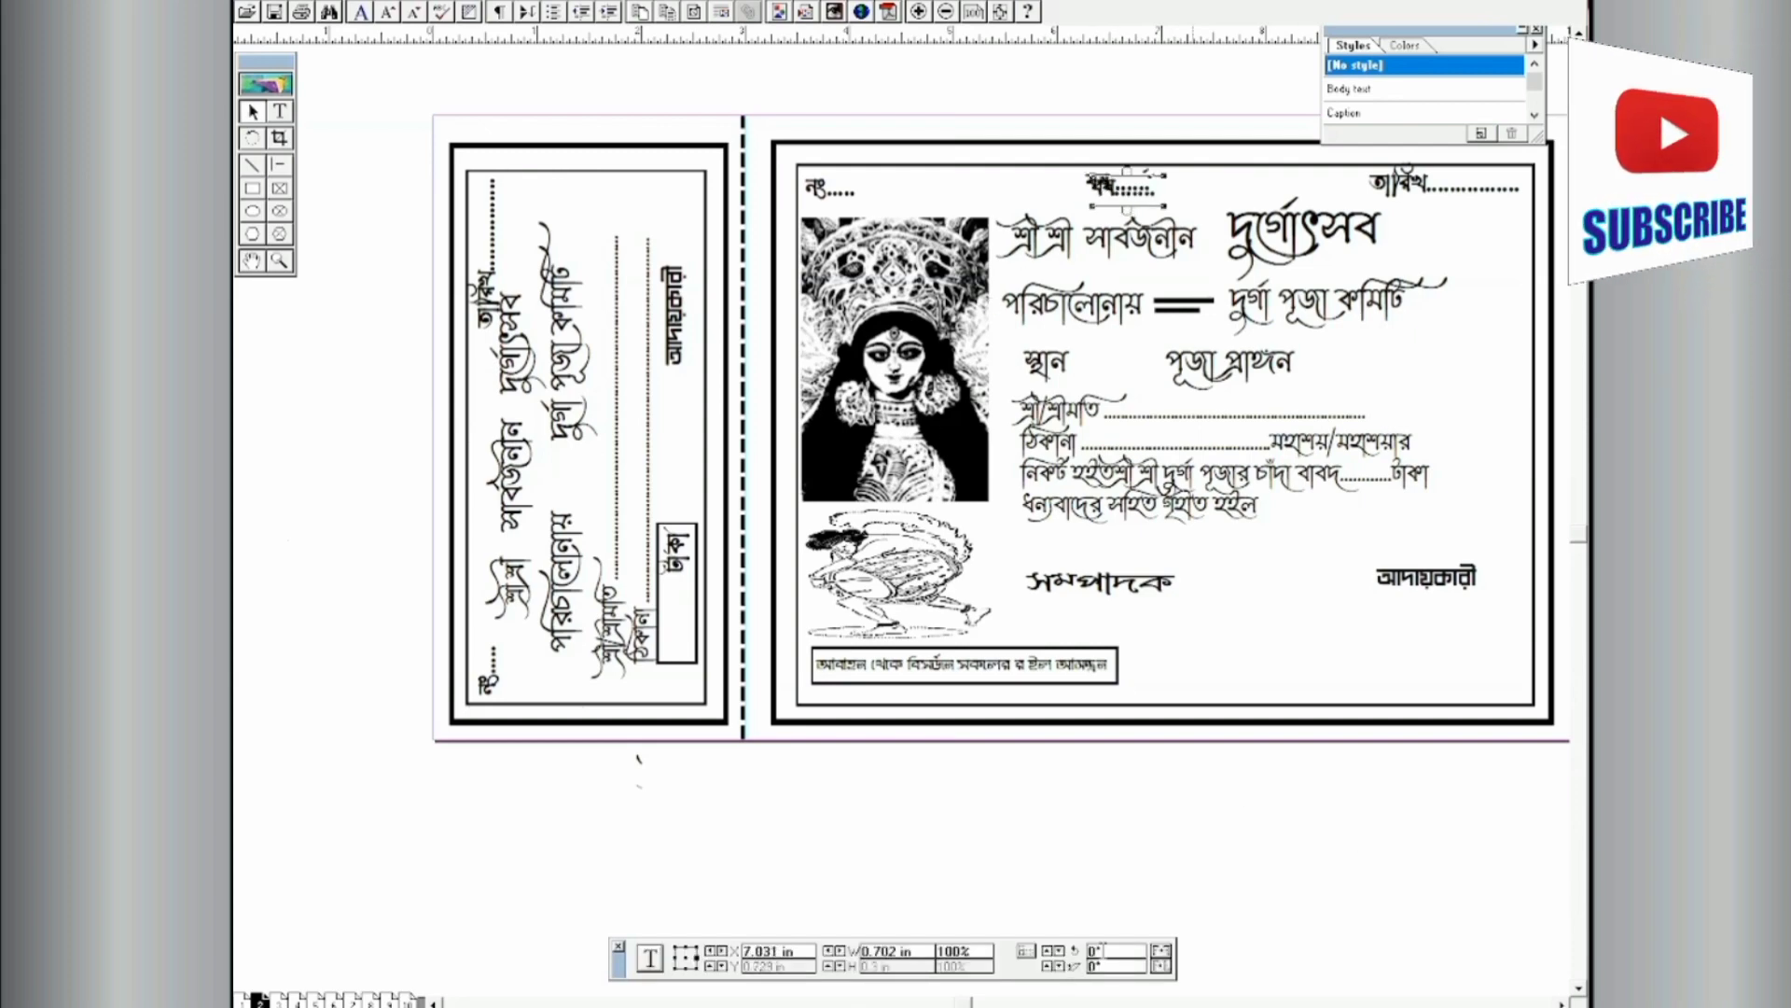
double_click(1107, 950)
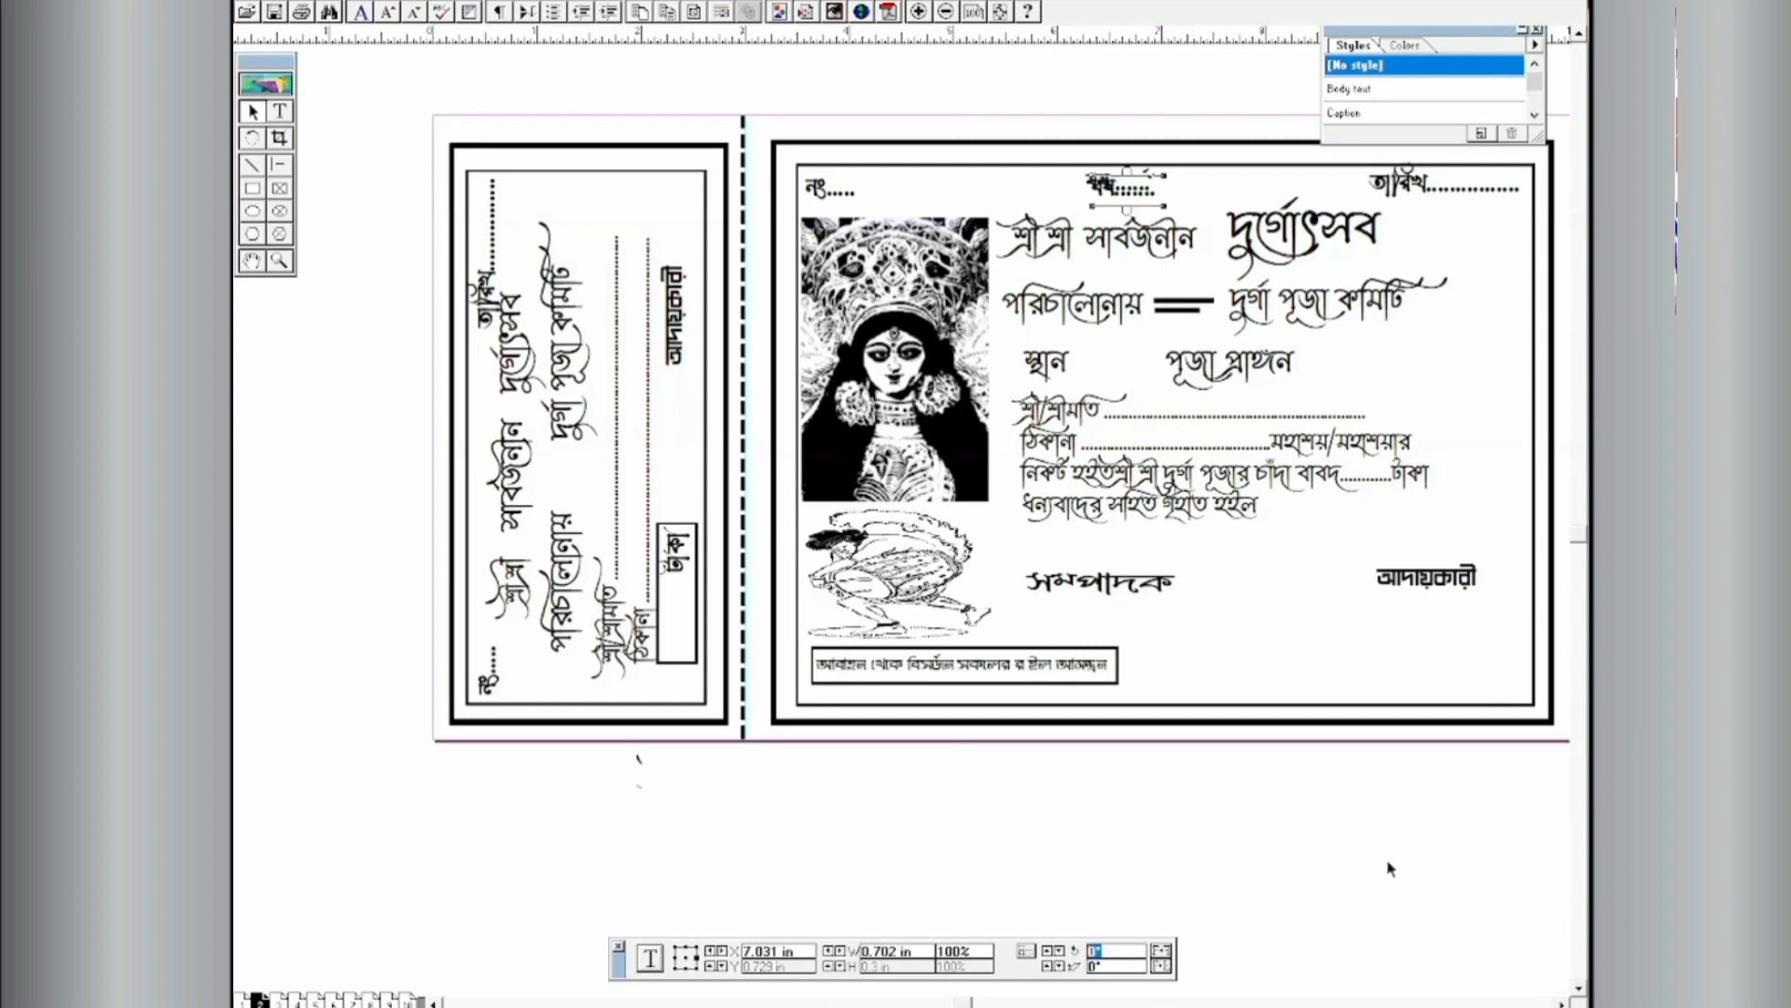
type("90")
key("Return")
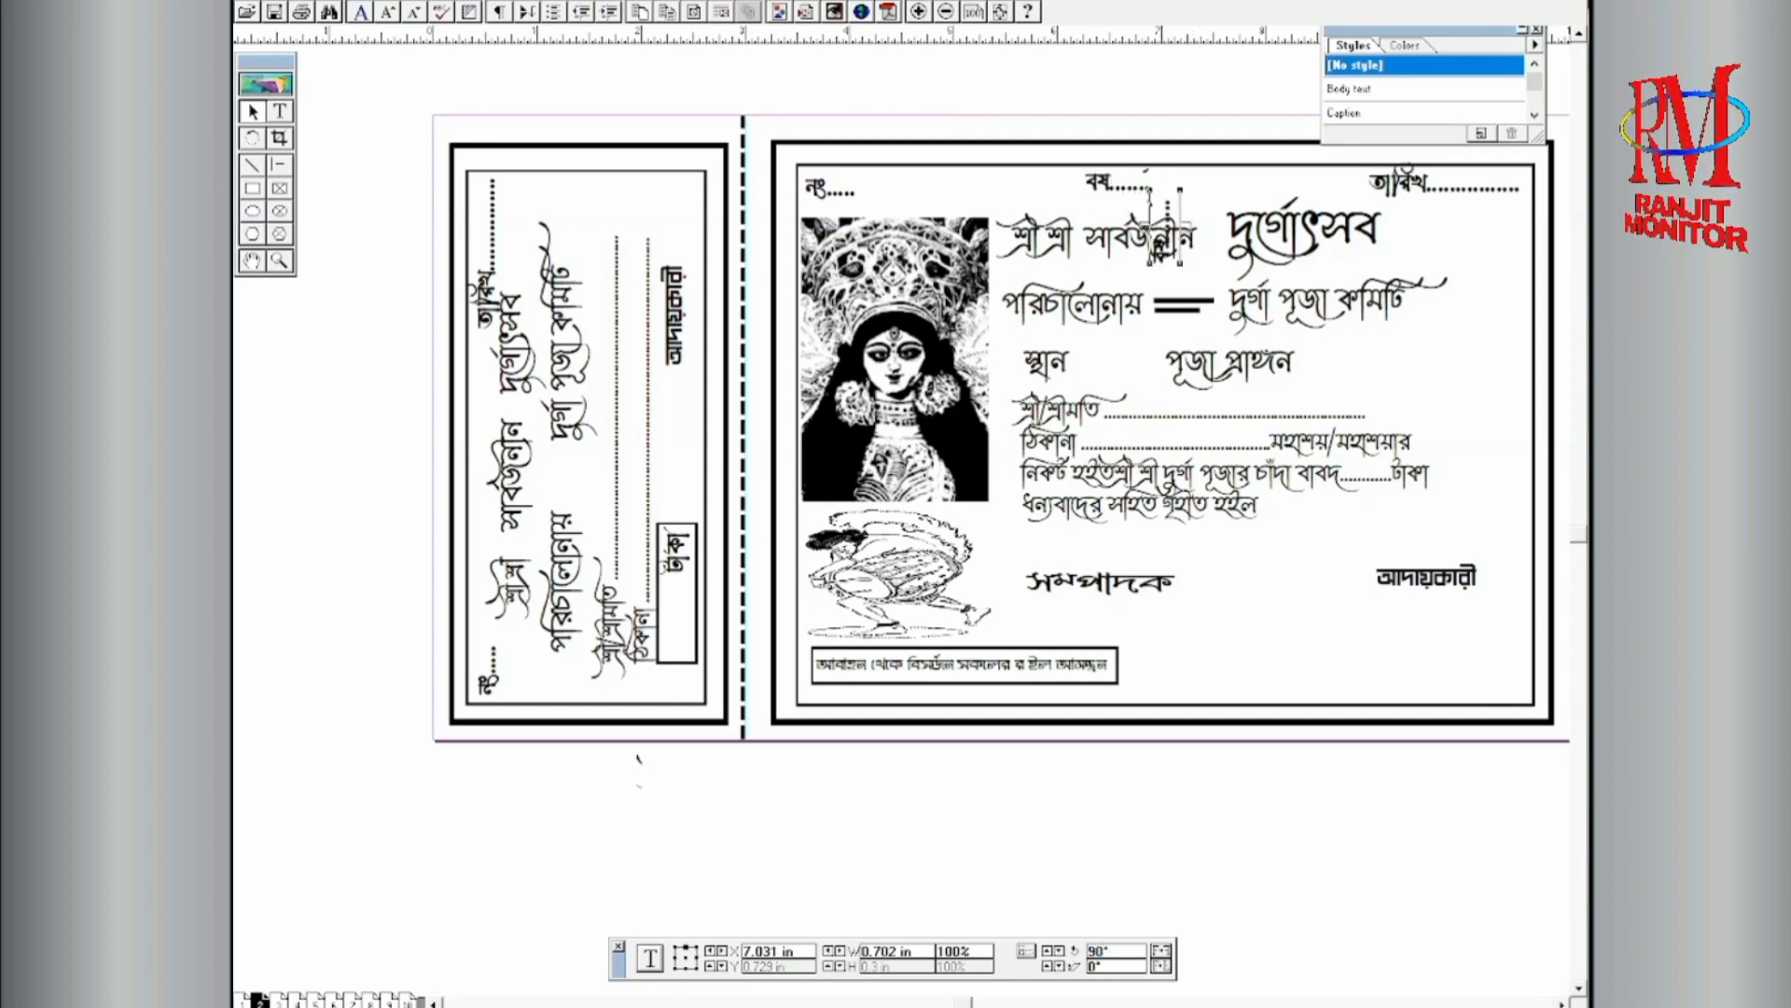
Step: Place the rotated বর্ষ copy in the stub beside সার্বজনীন, between the নং and তারিখ labels, at X about 0.50 in
left_click_drag(1172, 264, 481, 484)
left_click(943, 810)
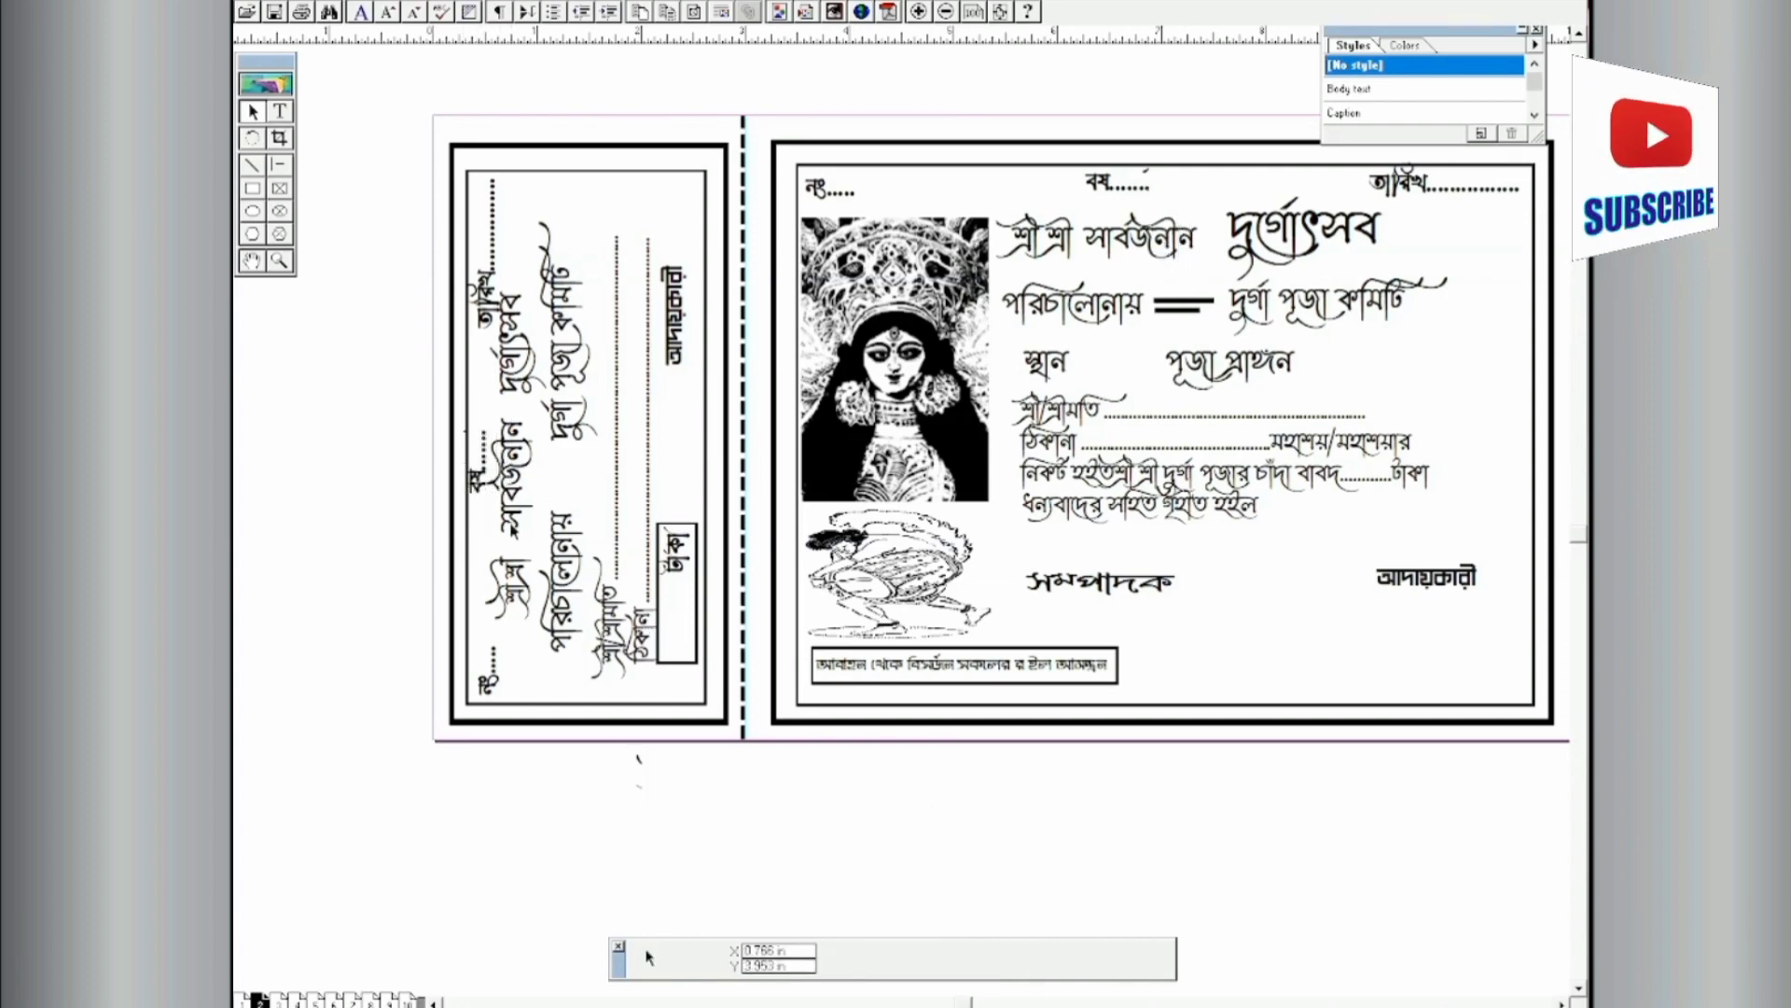
left_click(476, 457)
key("Right")
key("Right")
key("Right")
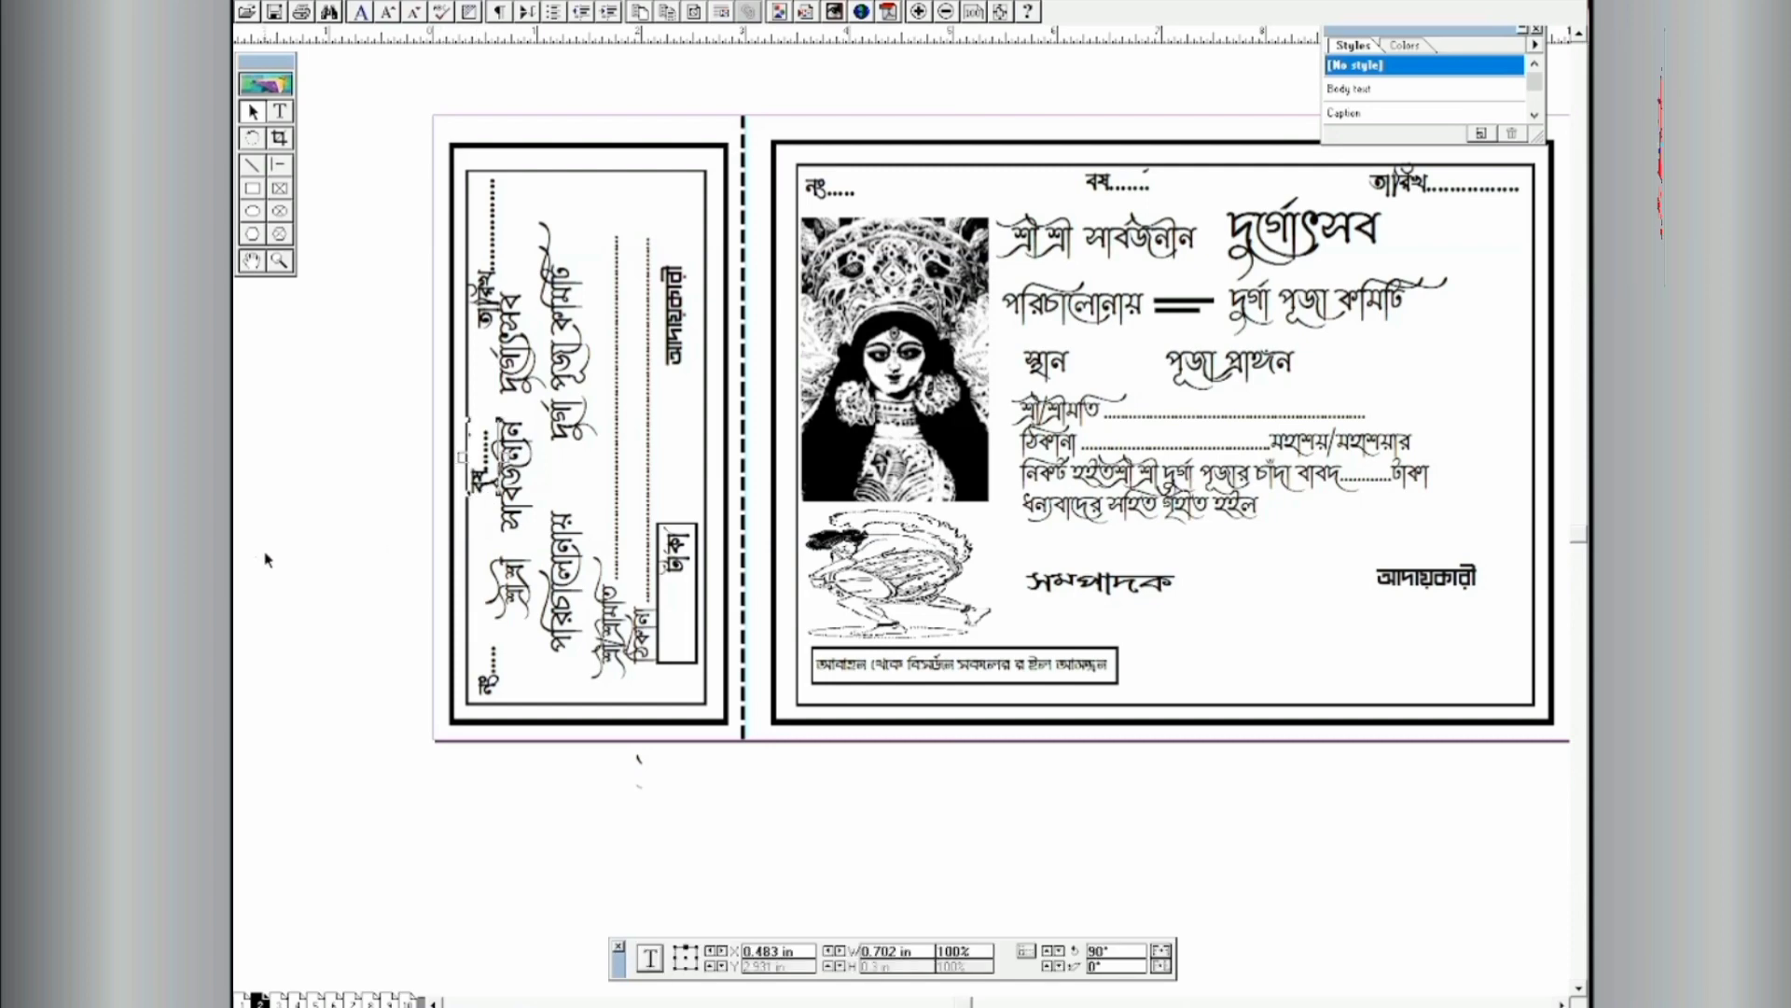
key("Right")
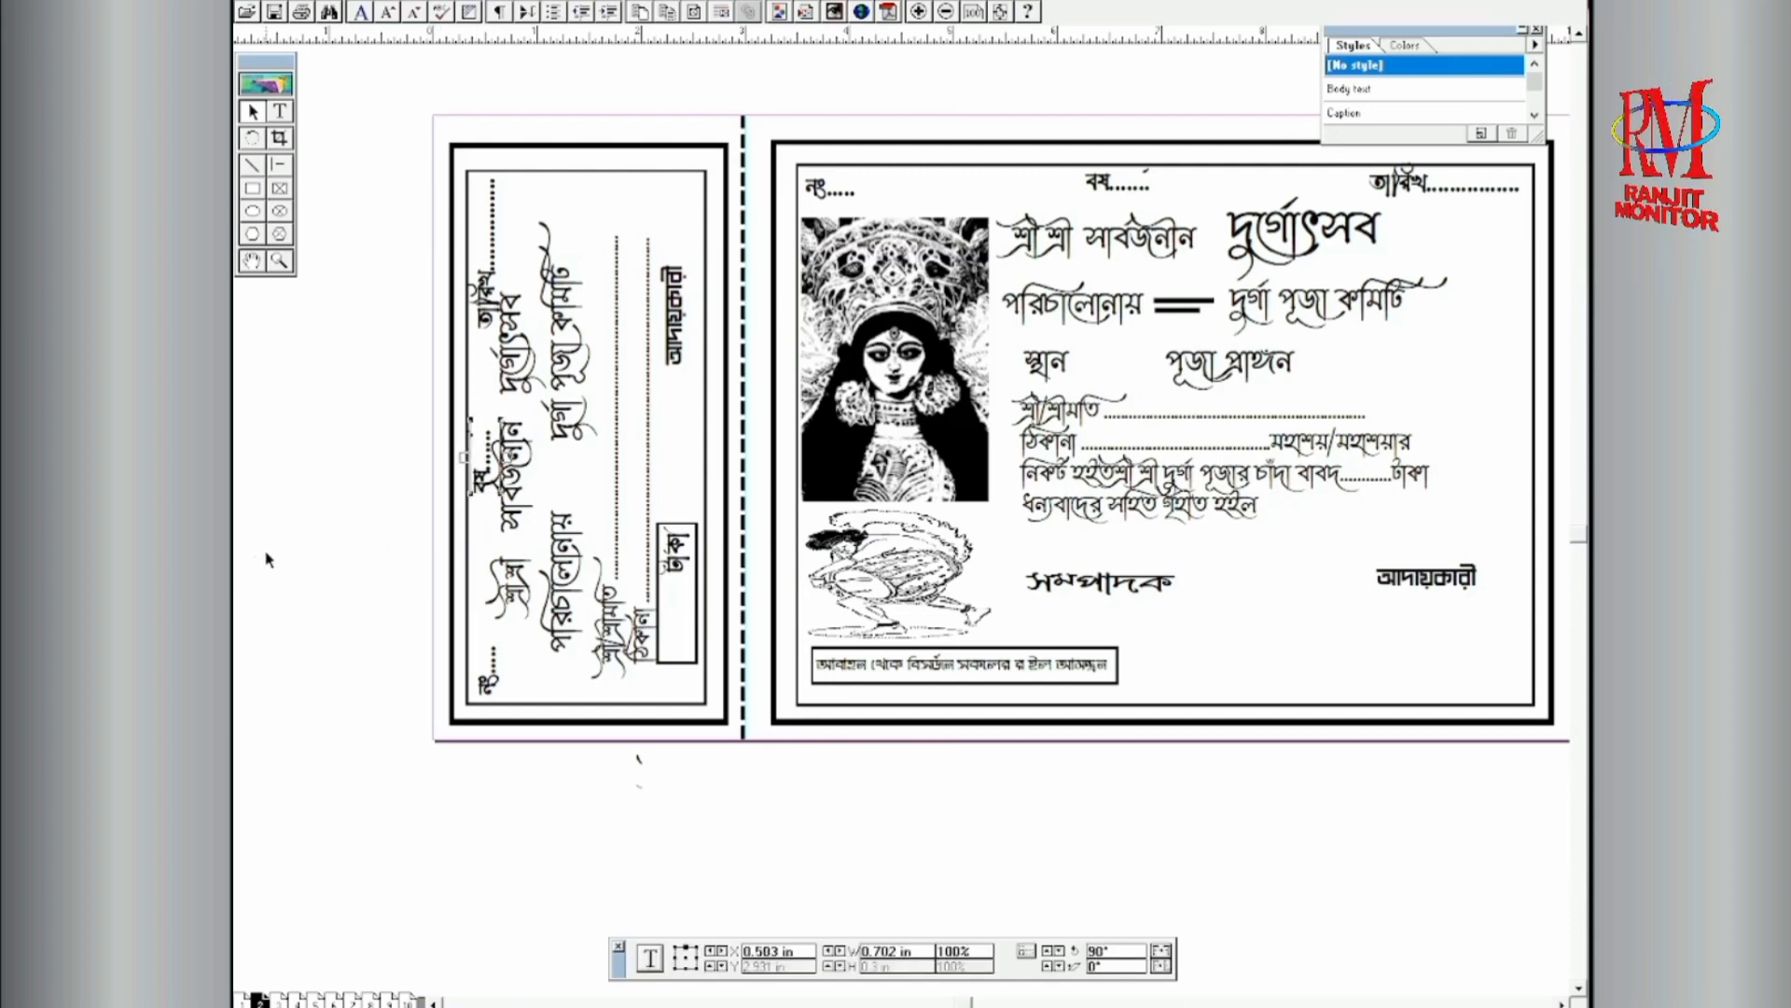
Step: Nudge the stub's rotated বর্ষ label down to Y about 3.13 in and right to X about 0.51 in
key("Down")
key("Down")
key("Down")
key("Down")
key("Down")
key("Down")
key("Down")
key("Down")
key("Down")
key("Down")
key("Down")
key("Down")
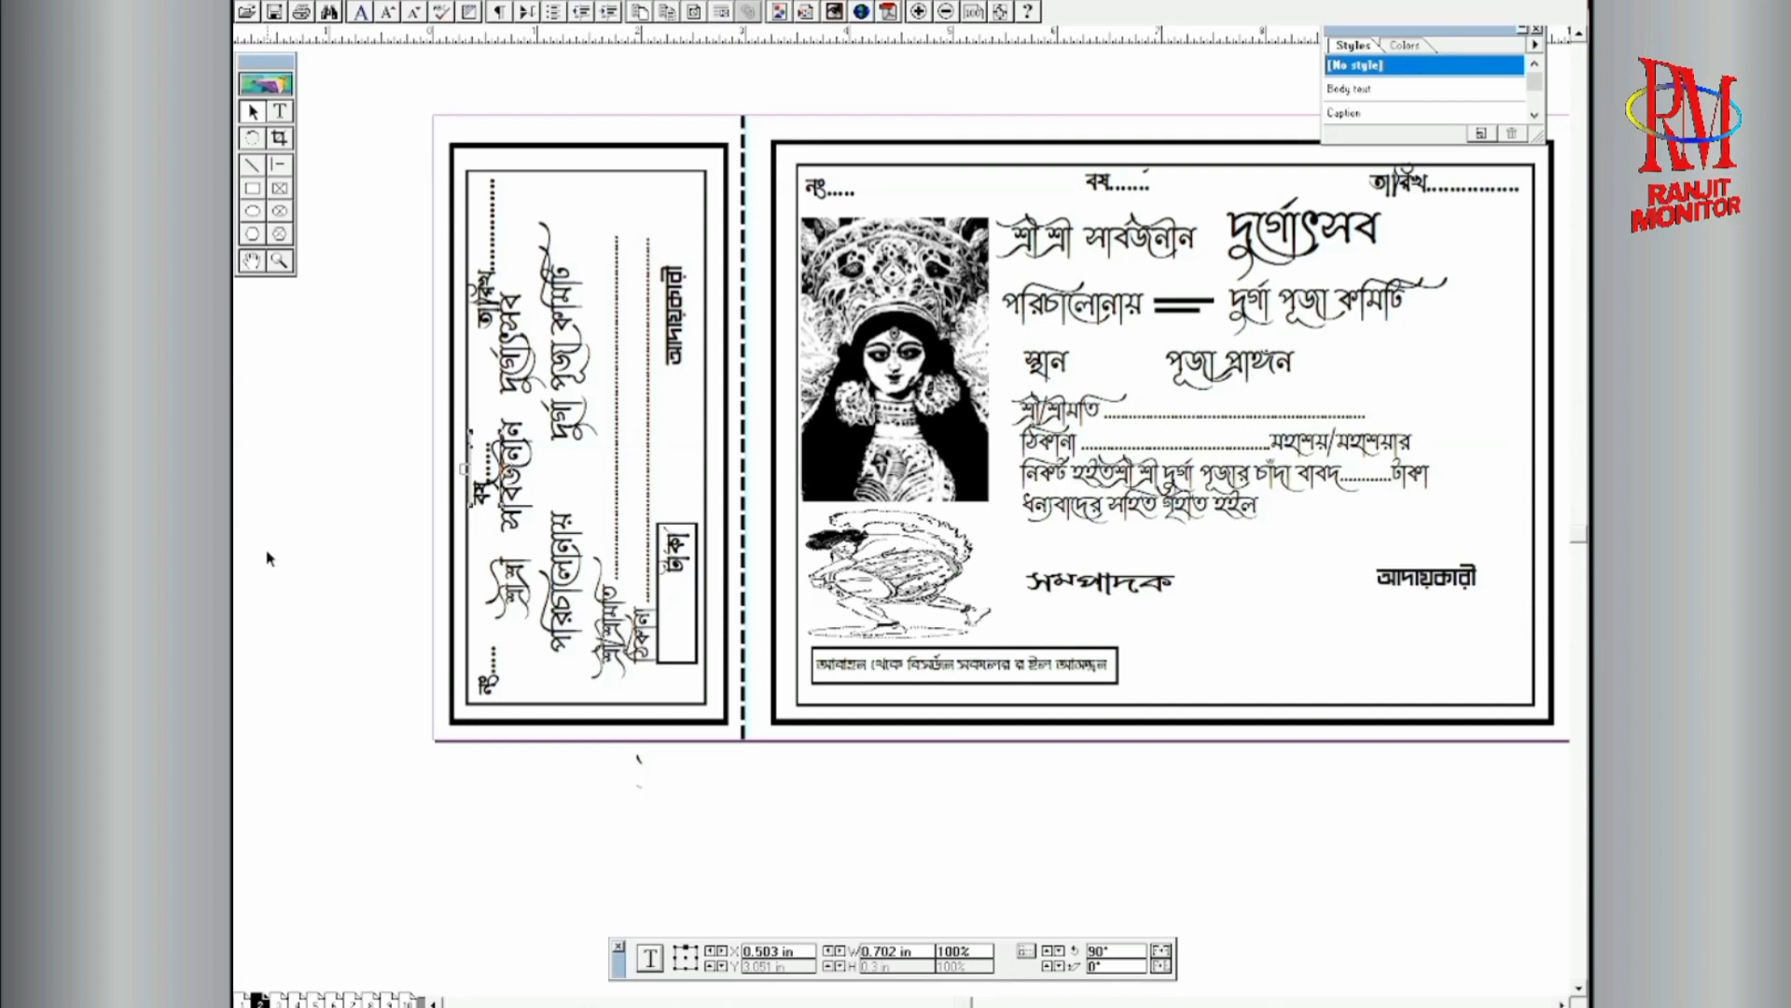
key("Down")
key("Down")
key("Down")
key("Down")
key("Down")
key("Down")
key("Down")
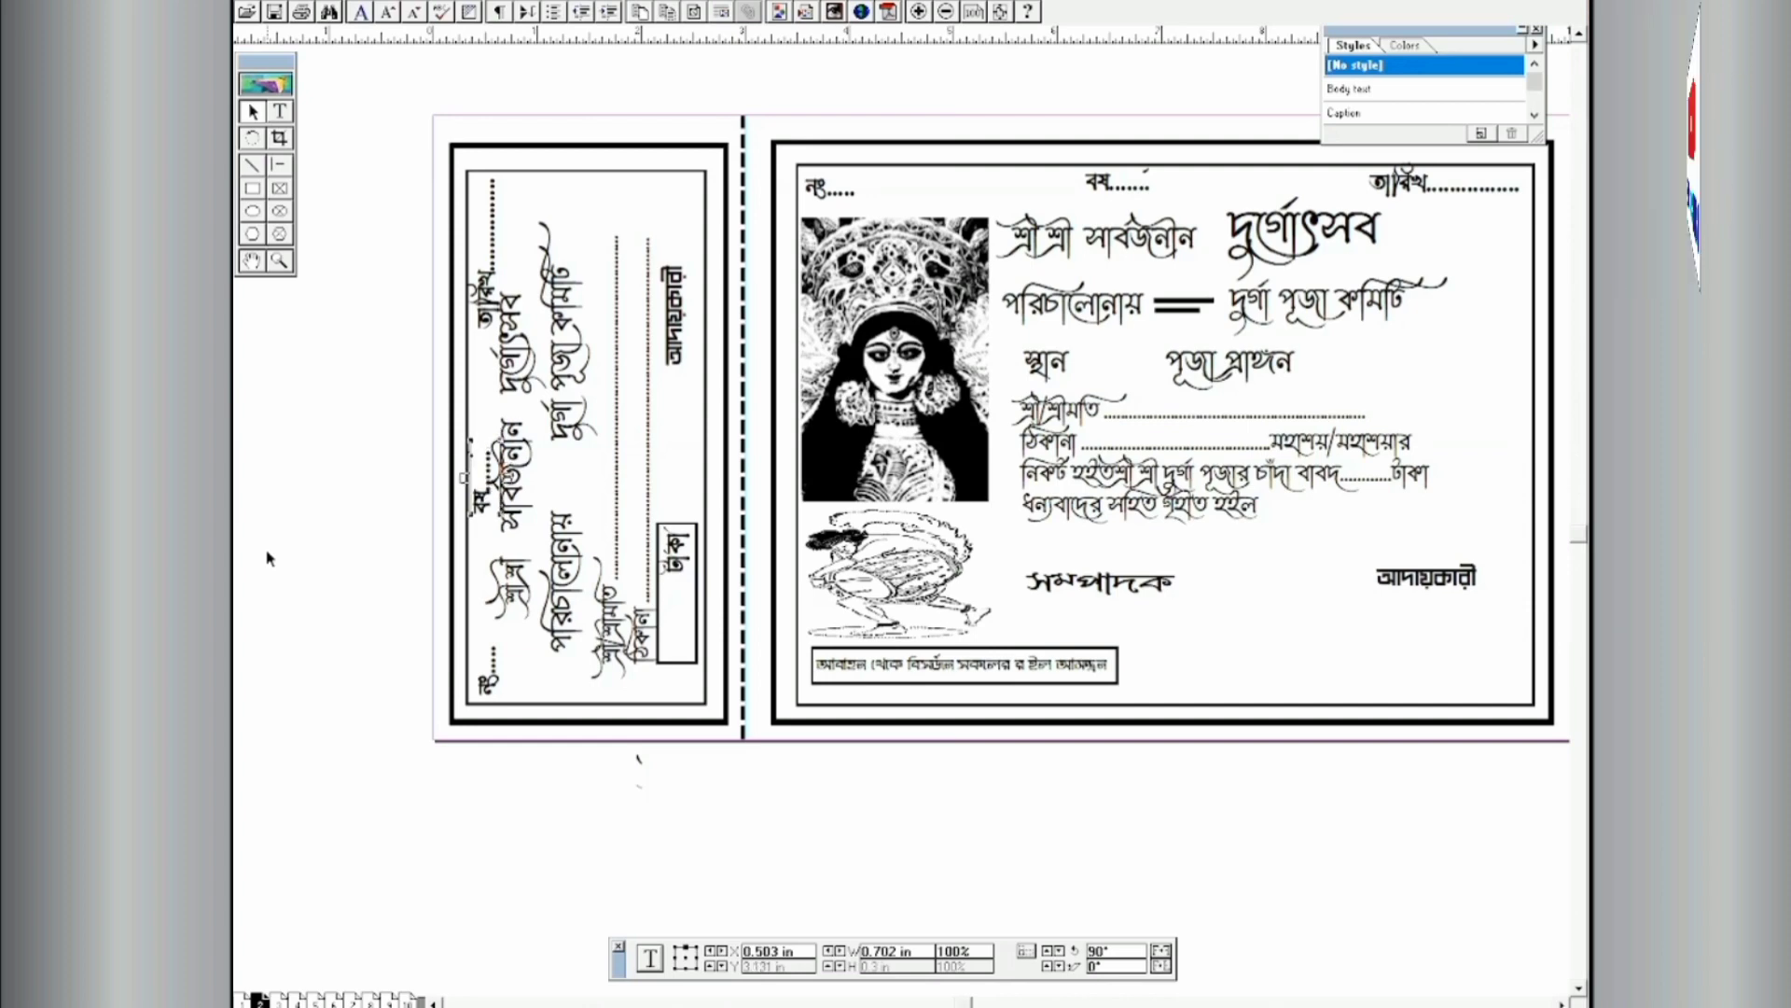
key("Right")
left_click(320, 668)
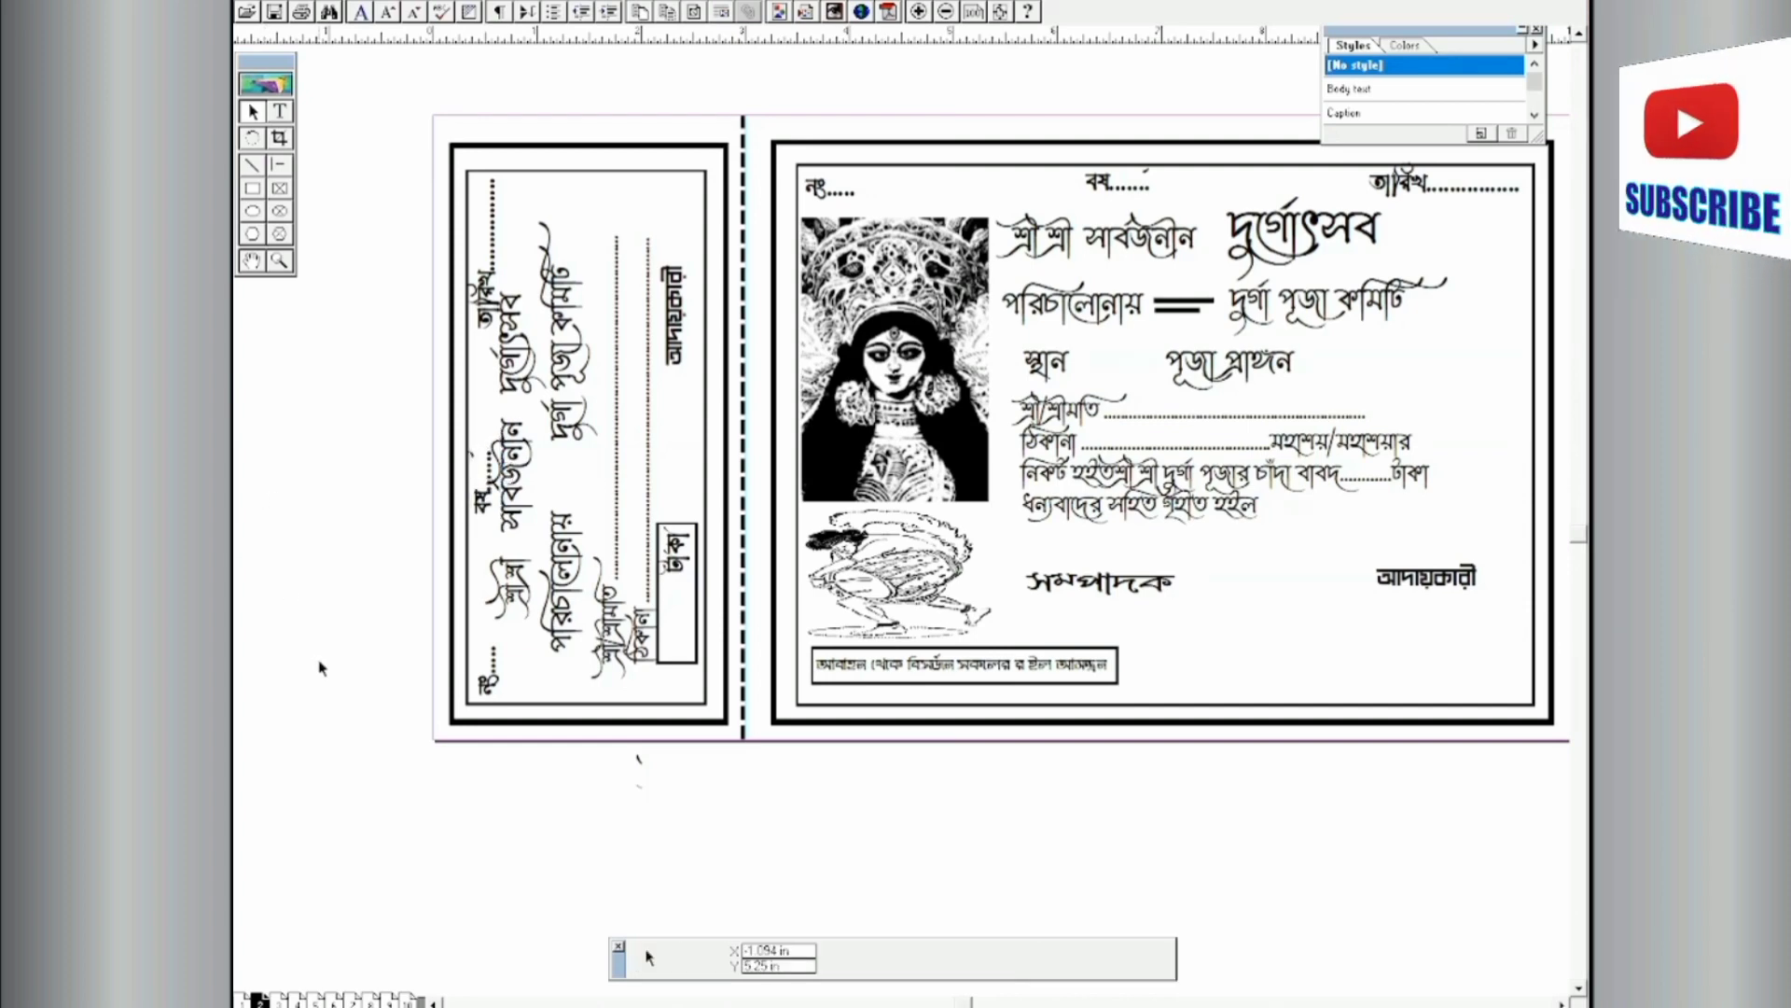
Step: Move the rotated বর্ষ label out of the stub onto the pasteboard and set its rotation to 0°
left_click(482, 509)
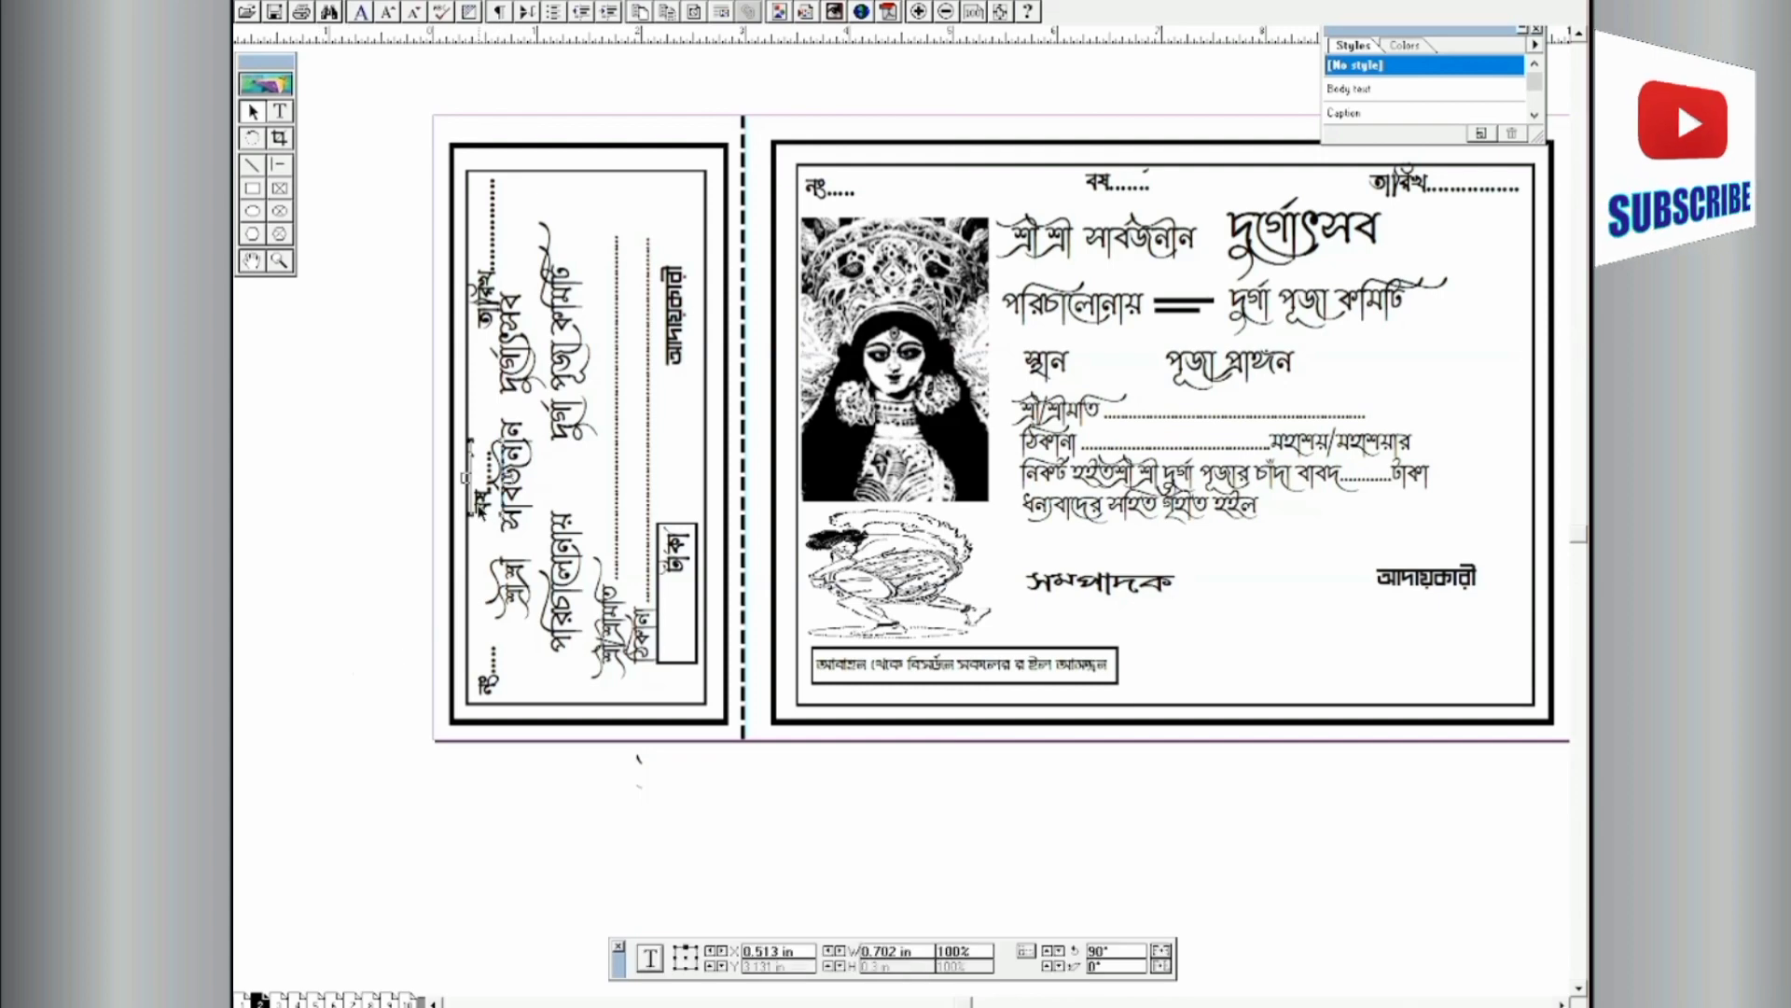
left_click(346, 508)
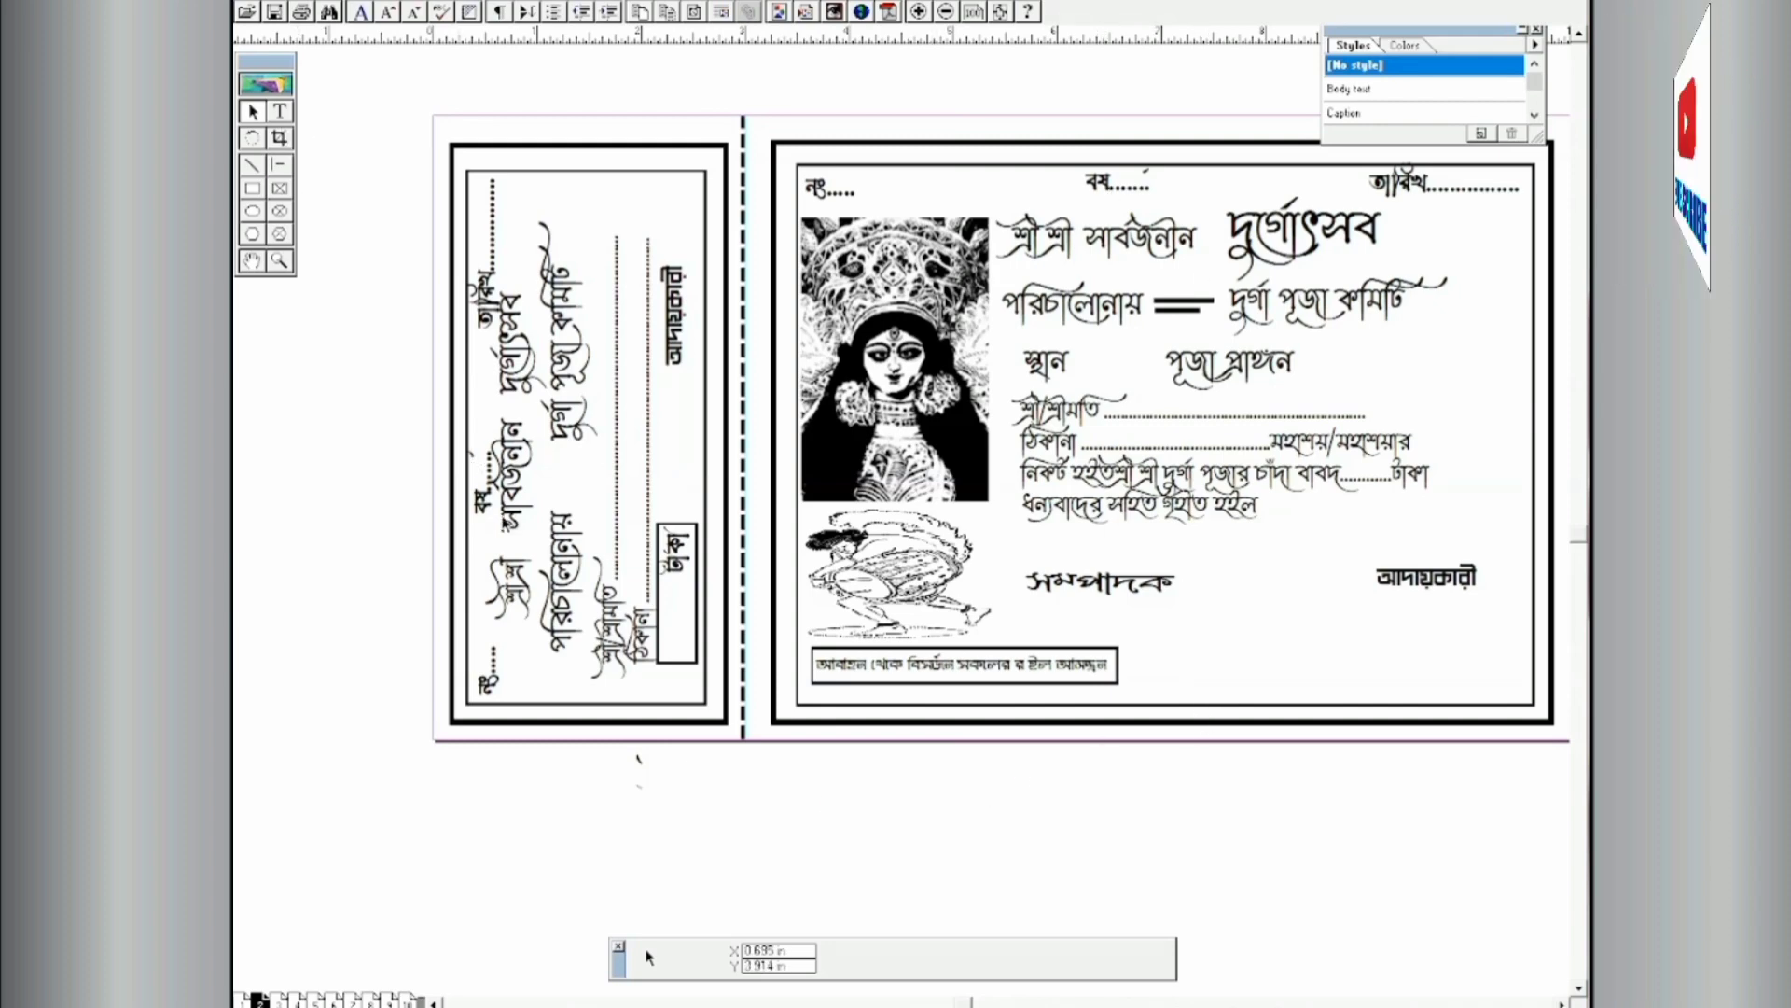
left_click(481, 501)
left_click_drag(478, 494, 358, 494)
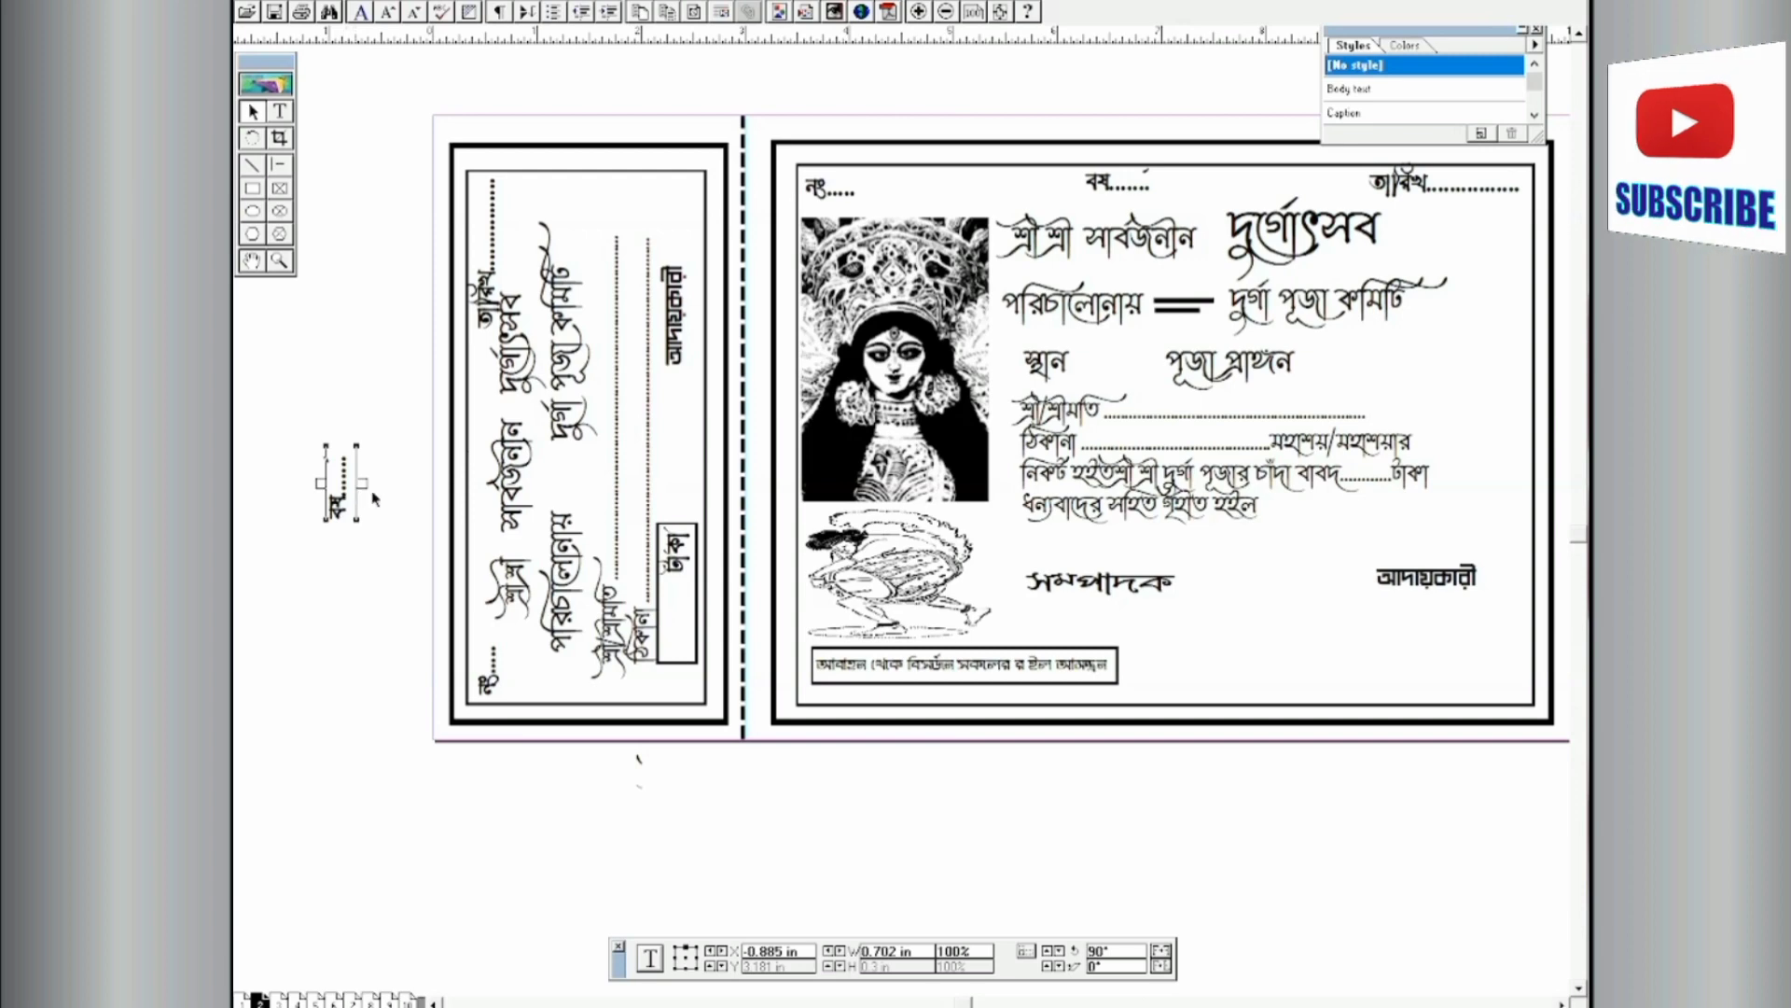
double_click(1104, 952)
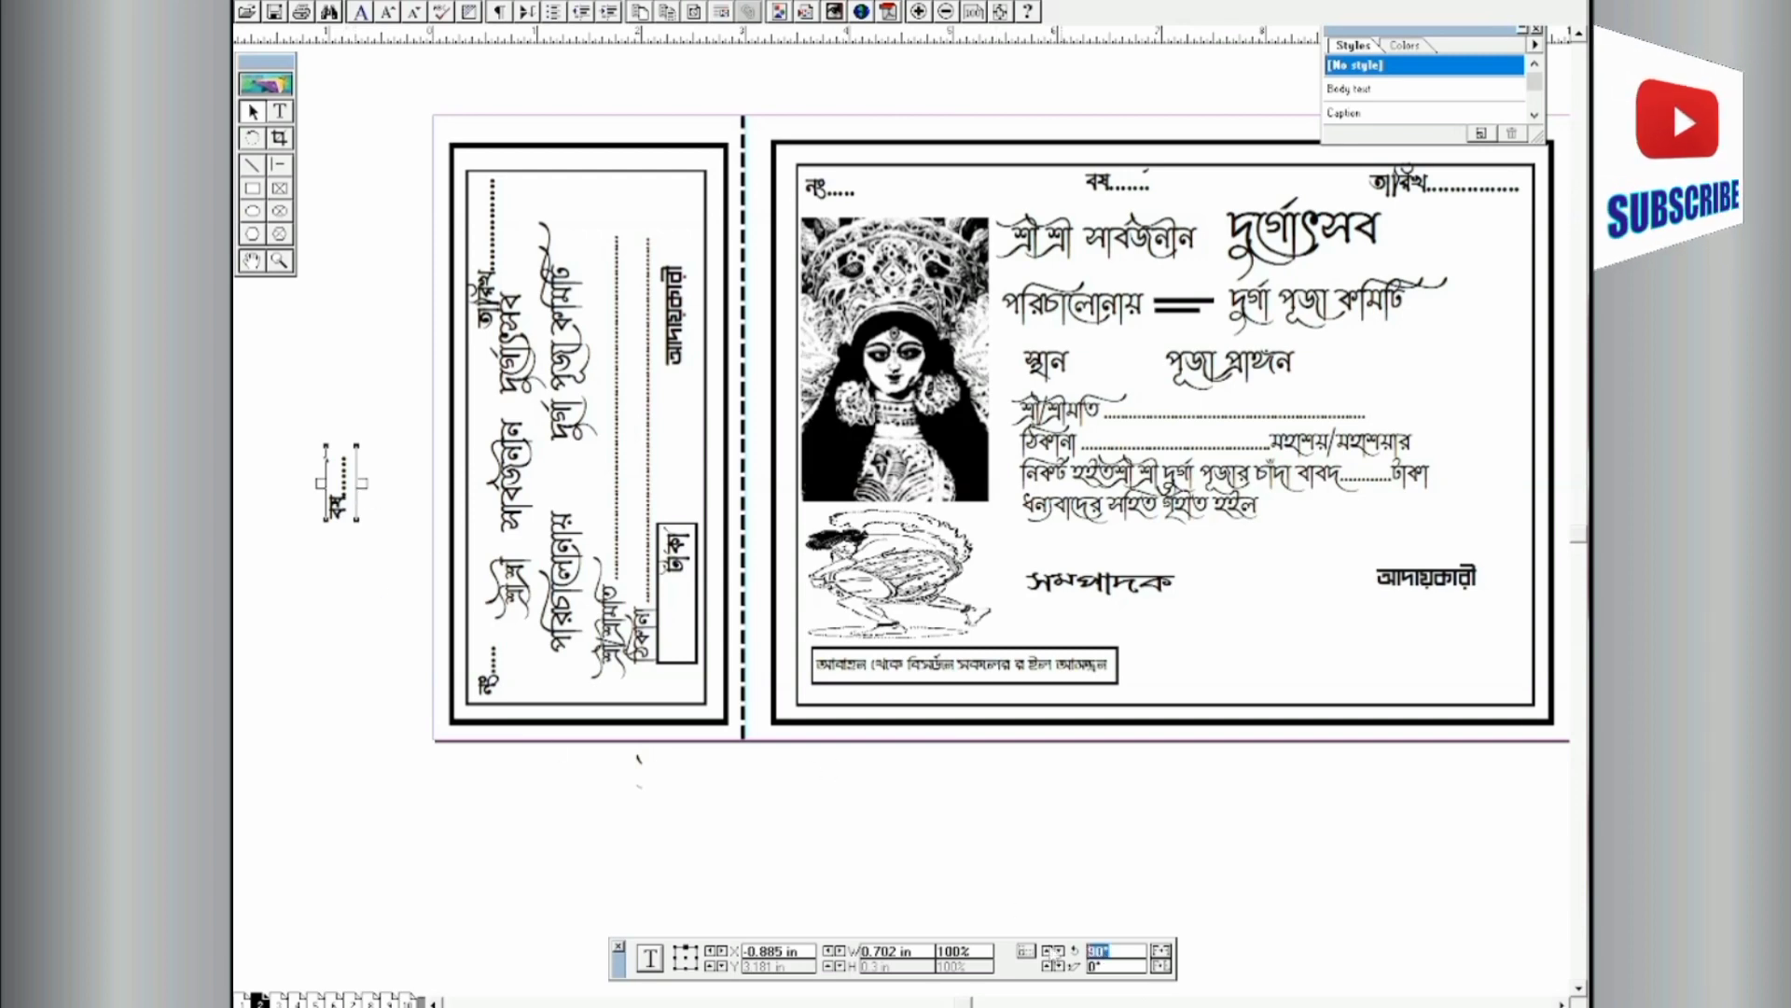
type("0")
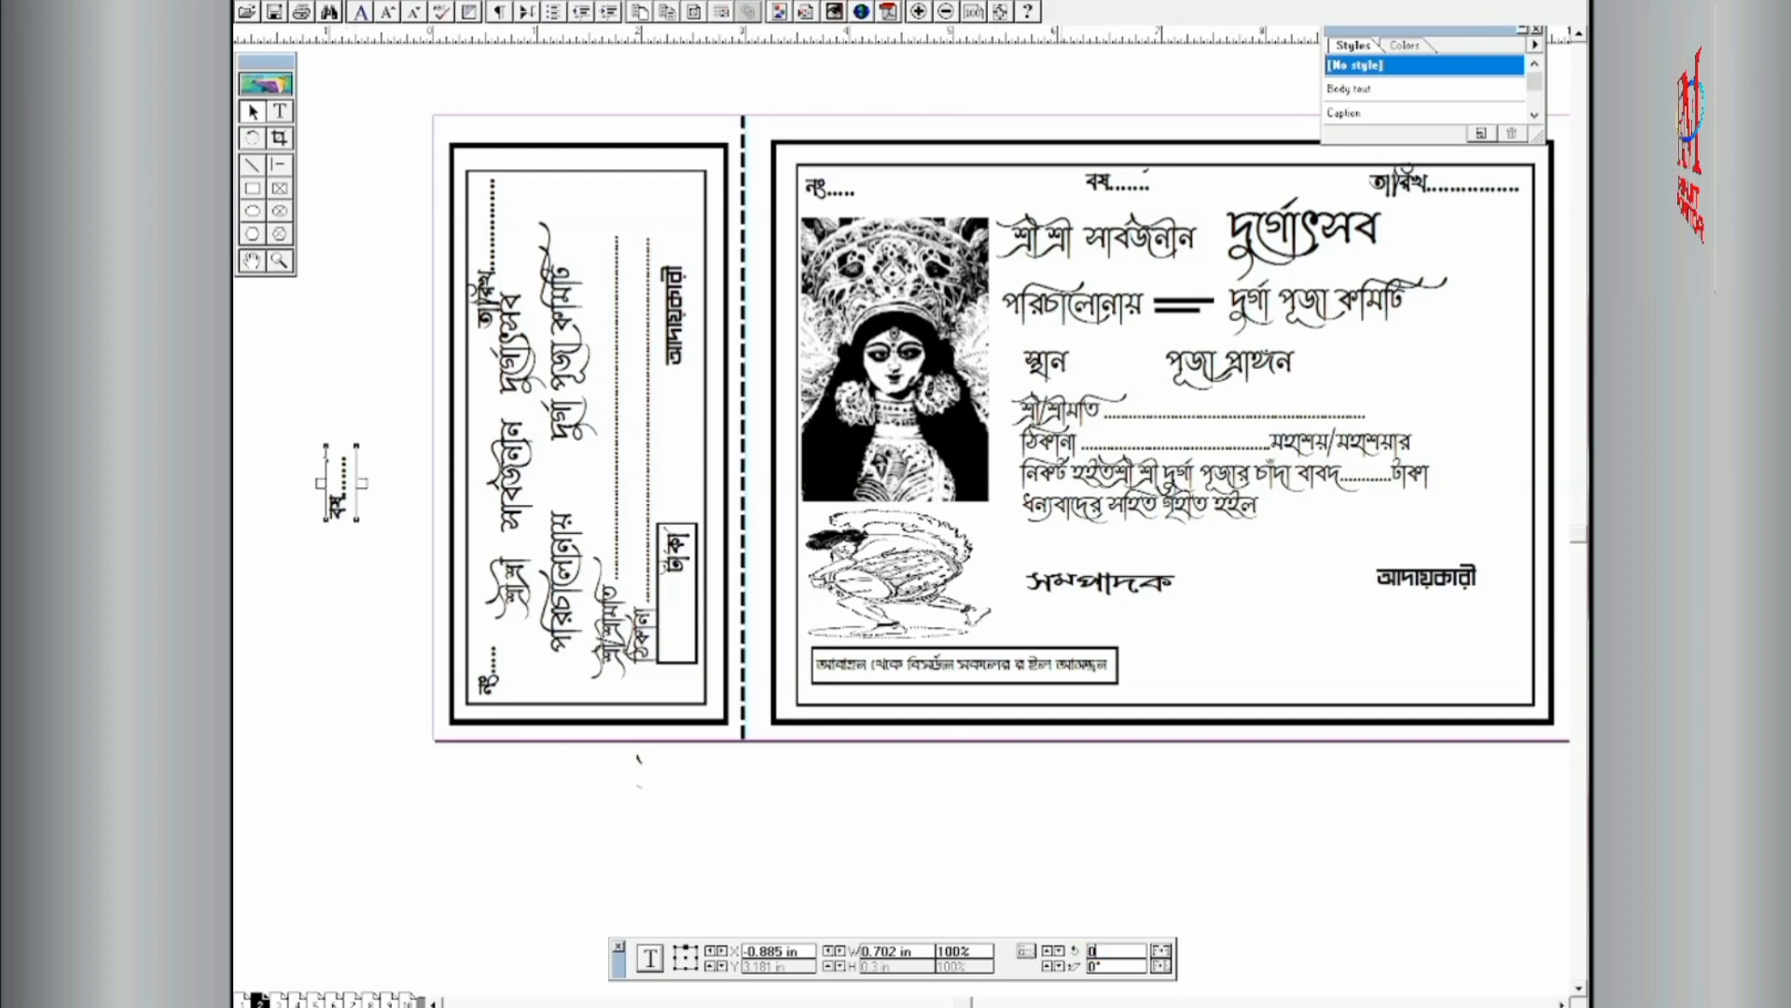
key("Return")
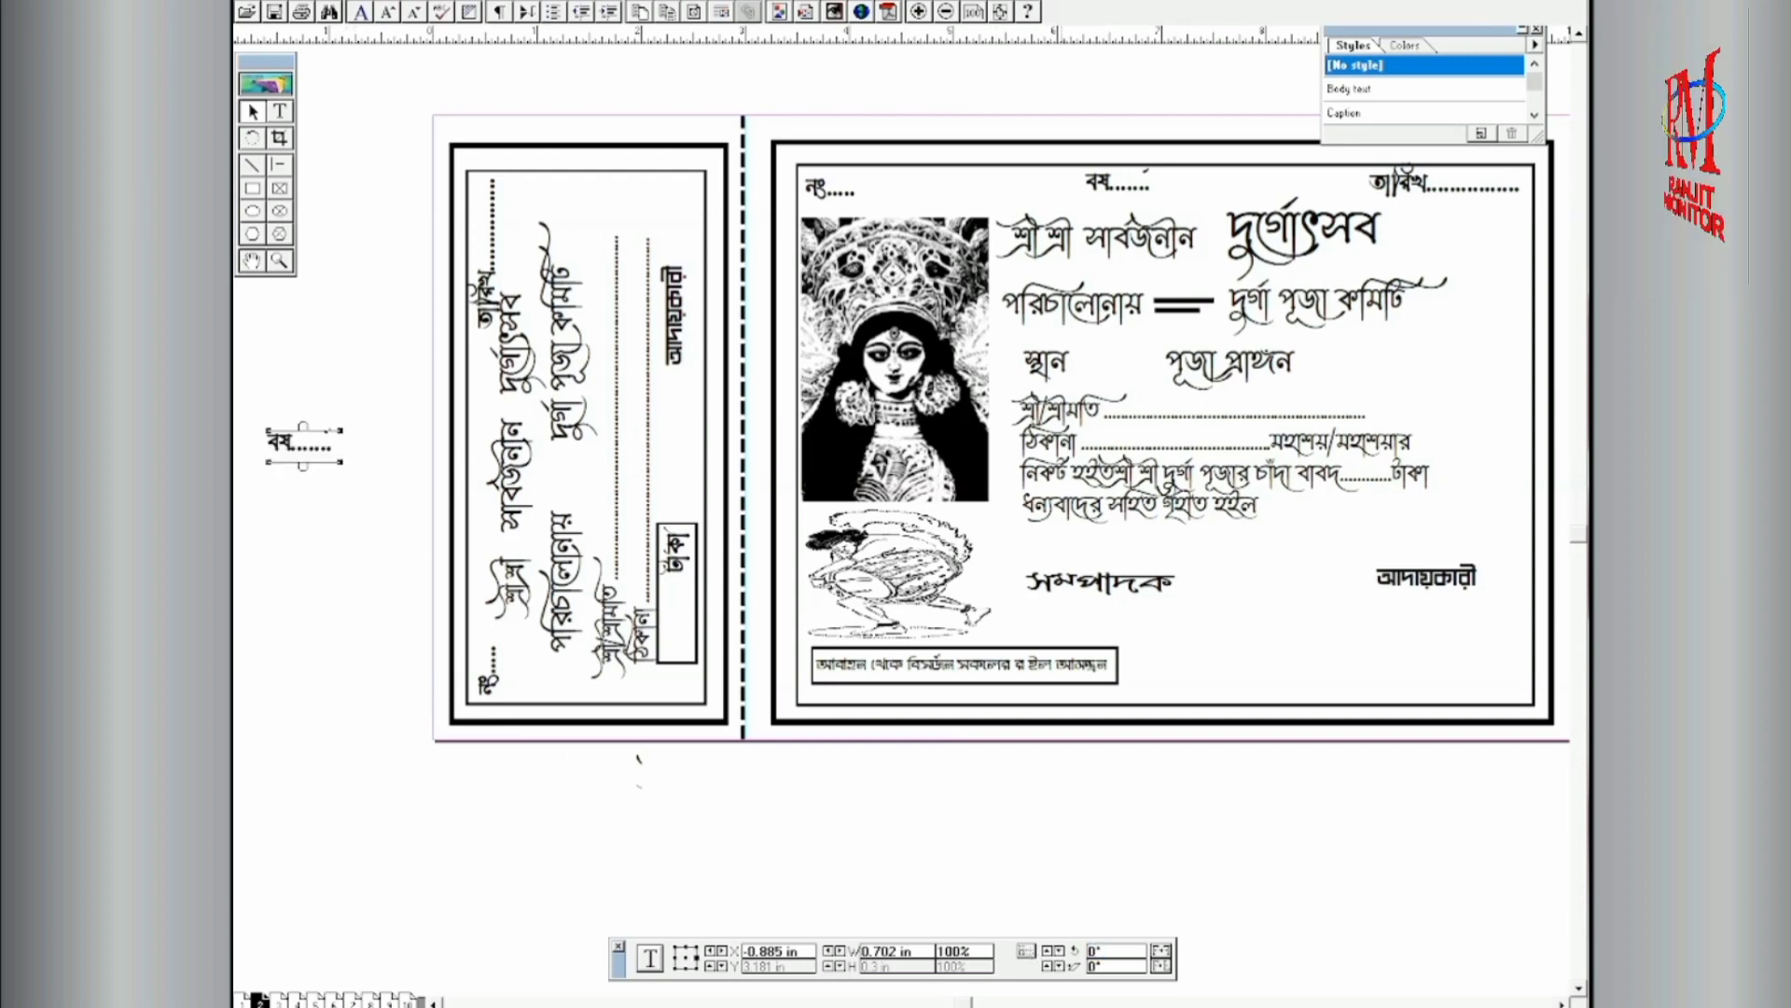
Step: Replace the text of the বর্ষ copy on the pasteboard with a retyped বর্ষ.....
left_click(279, 112)
left_click_drag(334, 445, 267, 444)
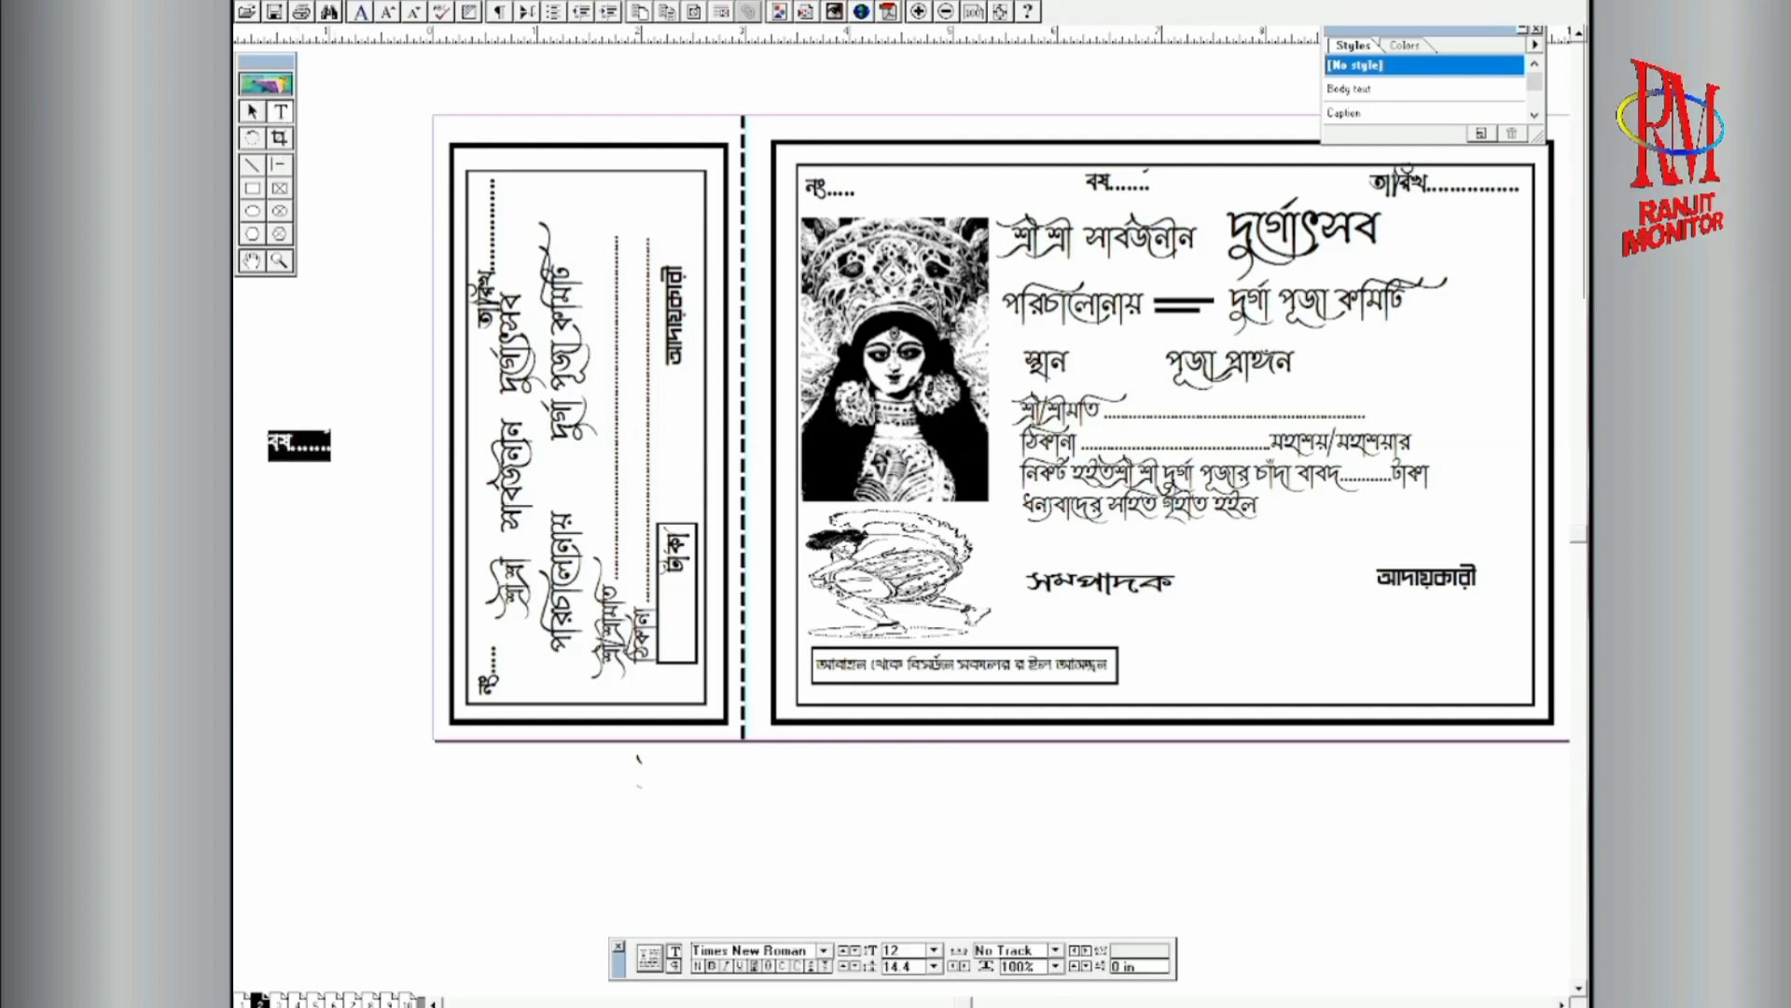
scroll(460, 832, "left", 3)
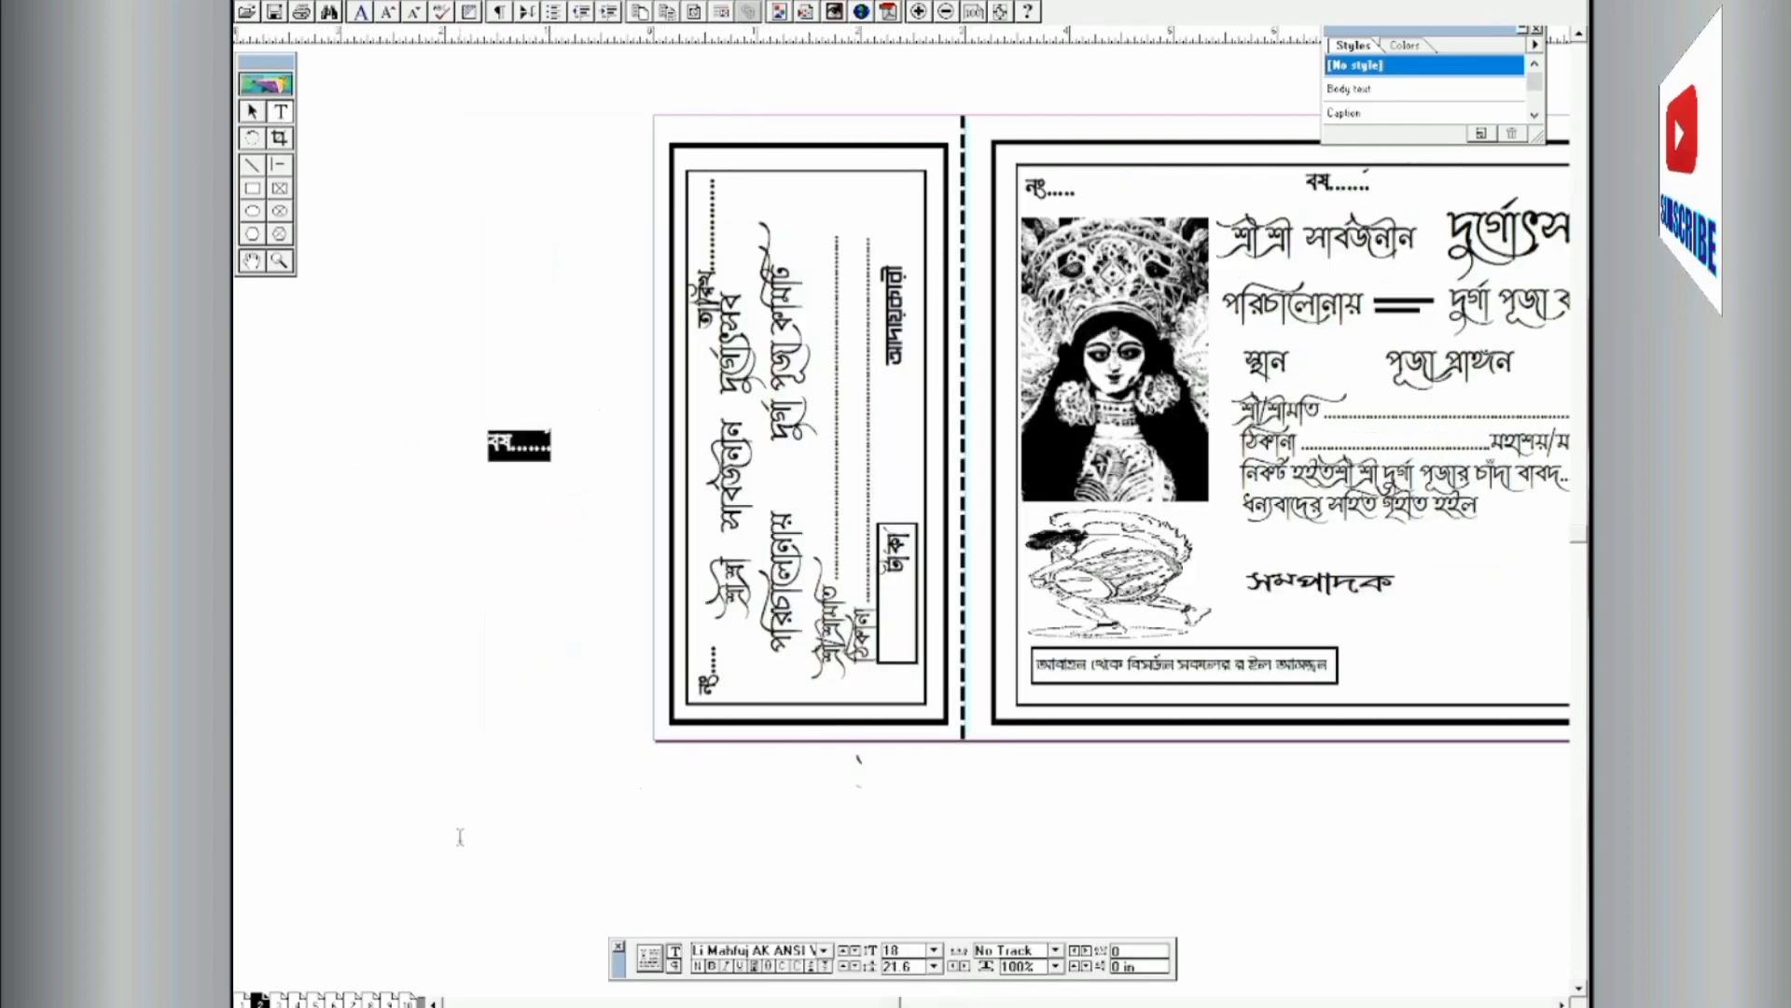
type("ব")
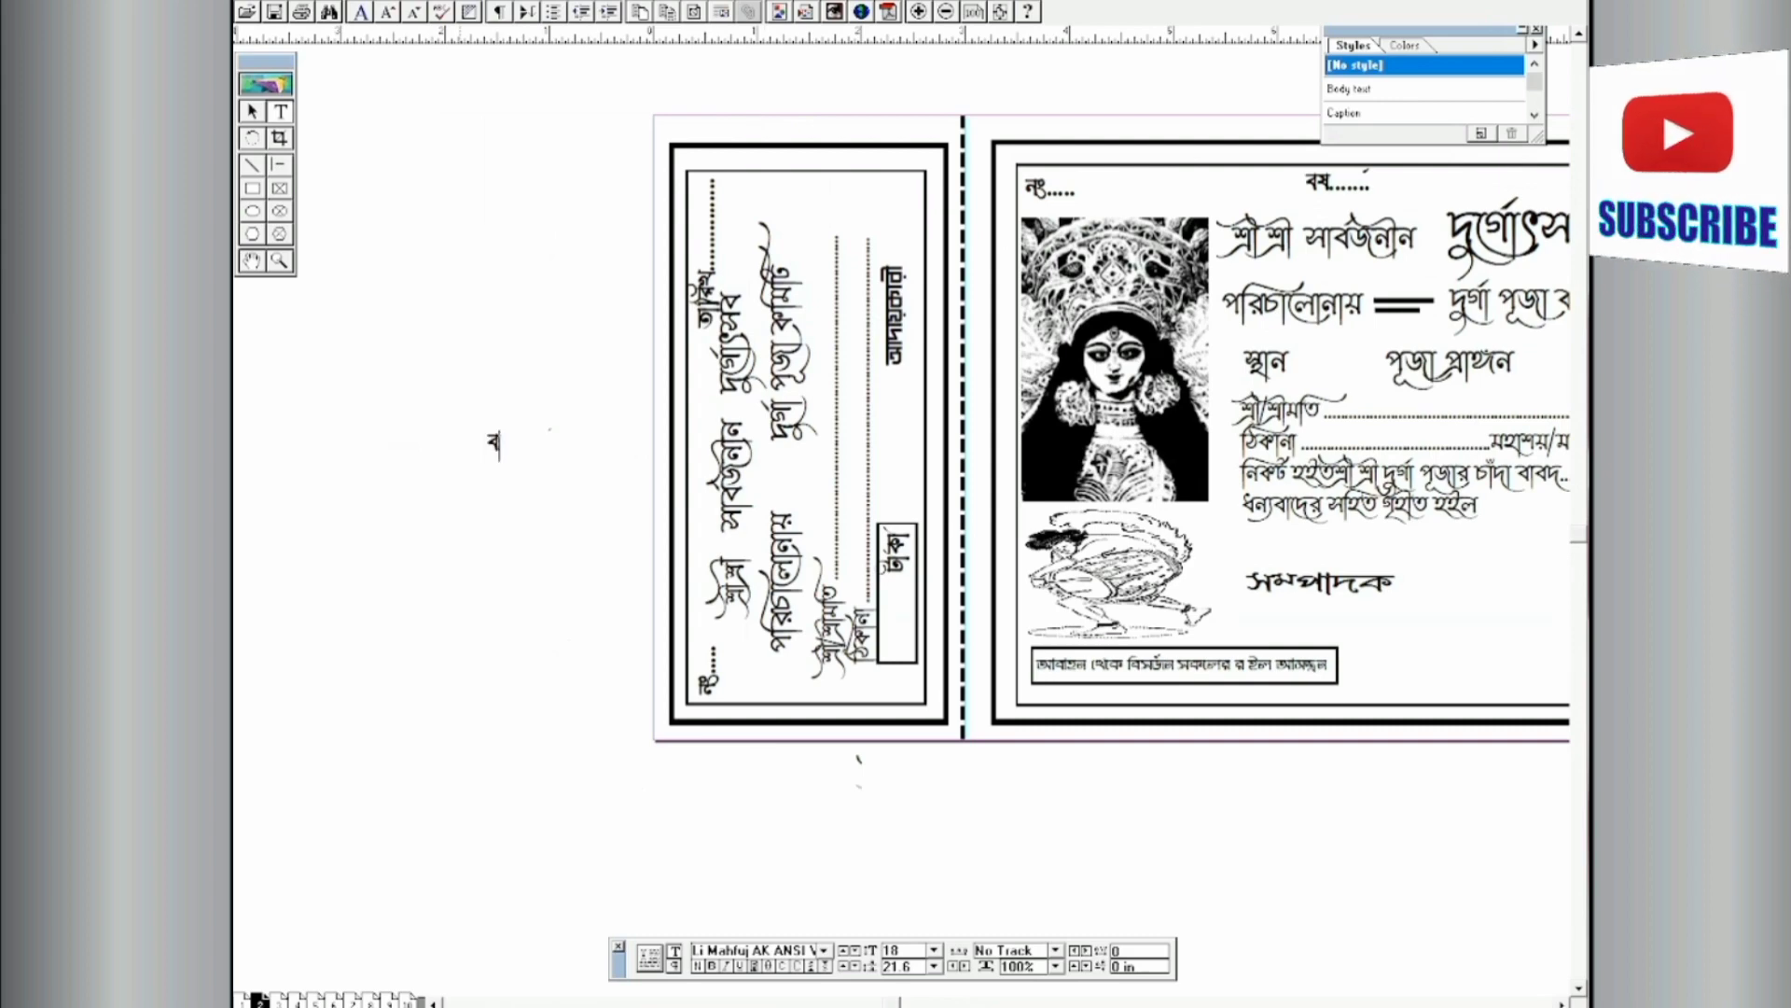
type("র")
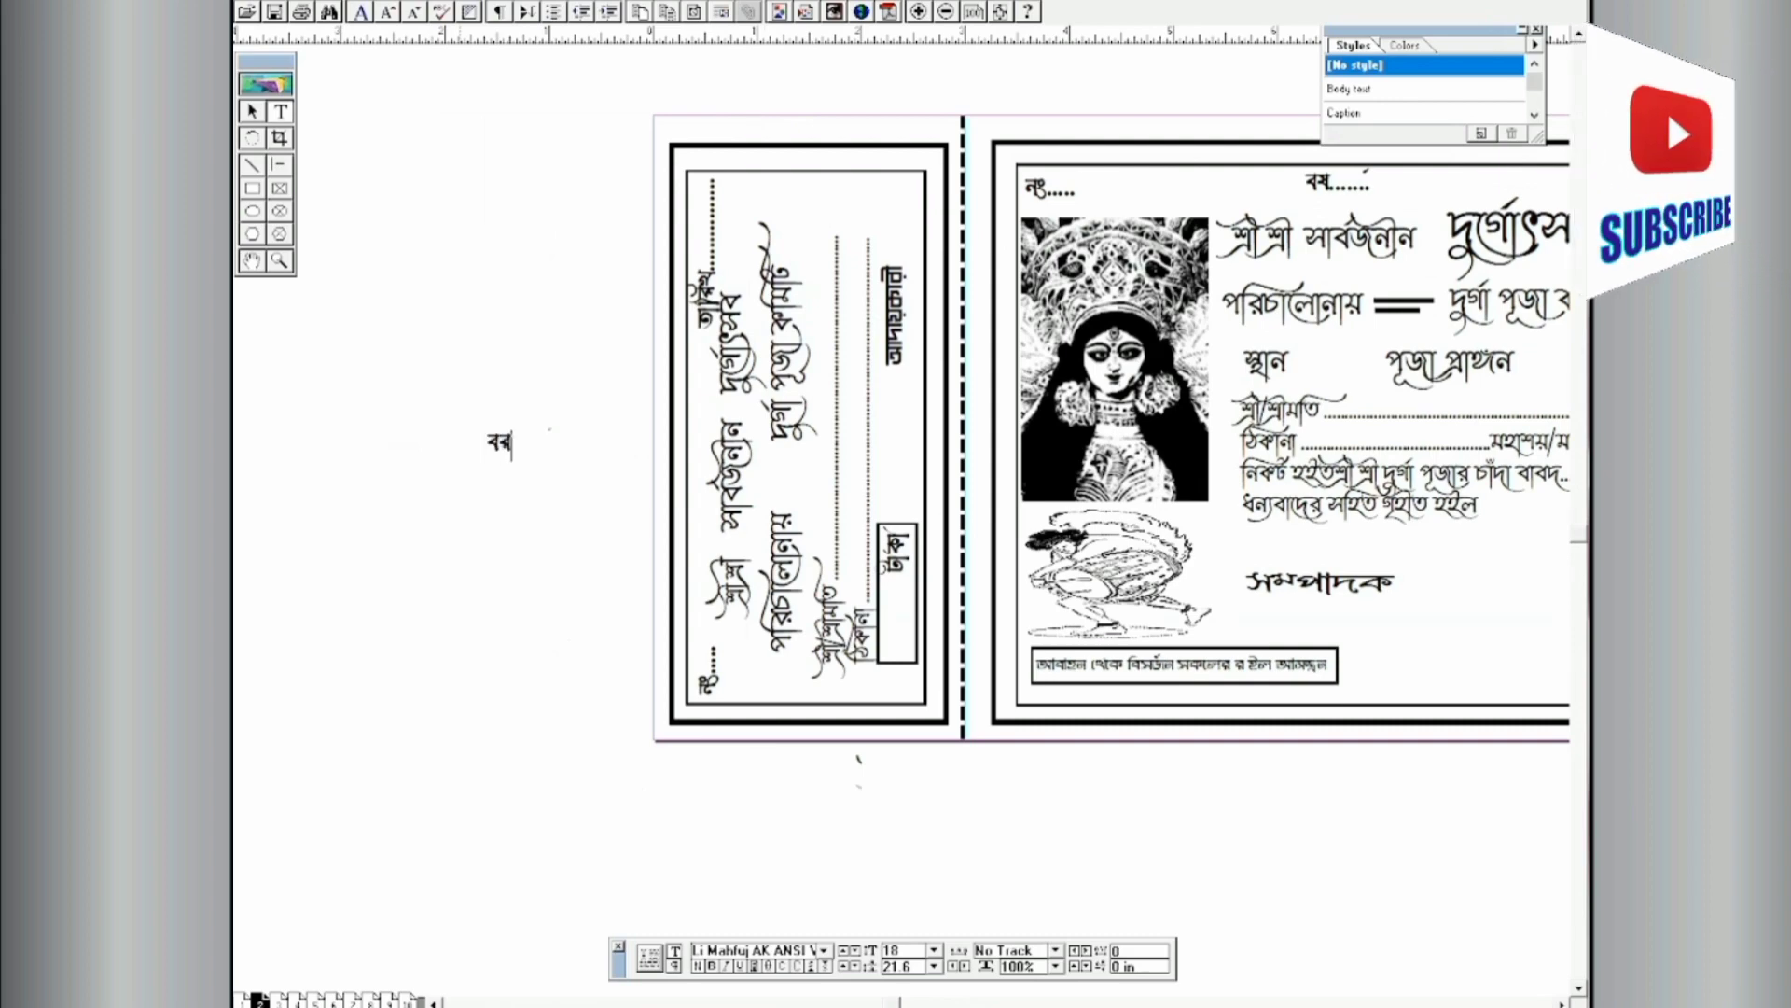
type("্ষ")
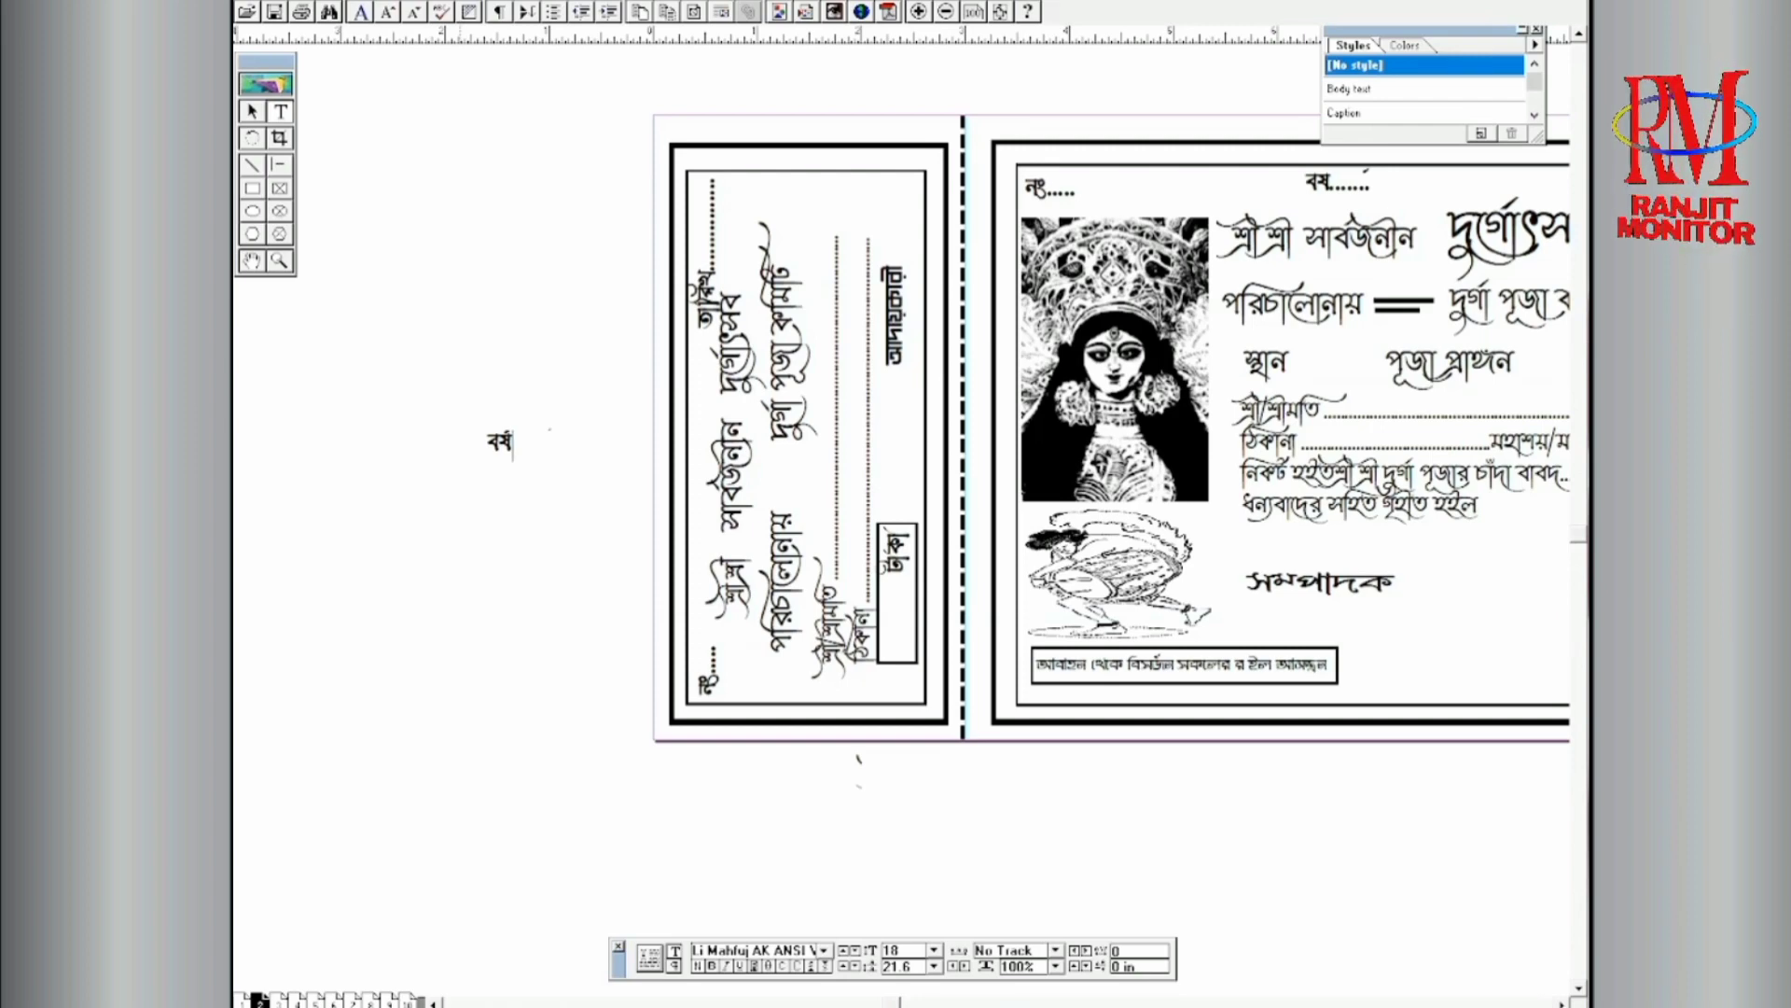
type(".....")
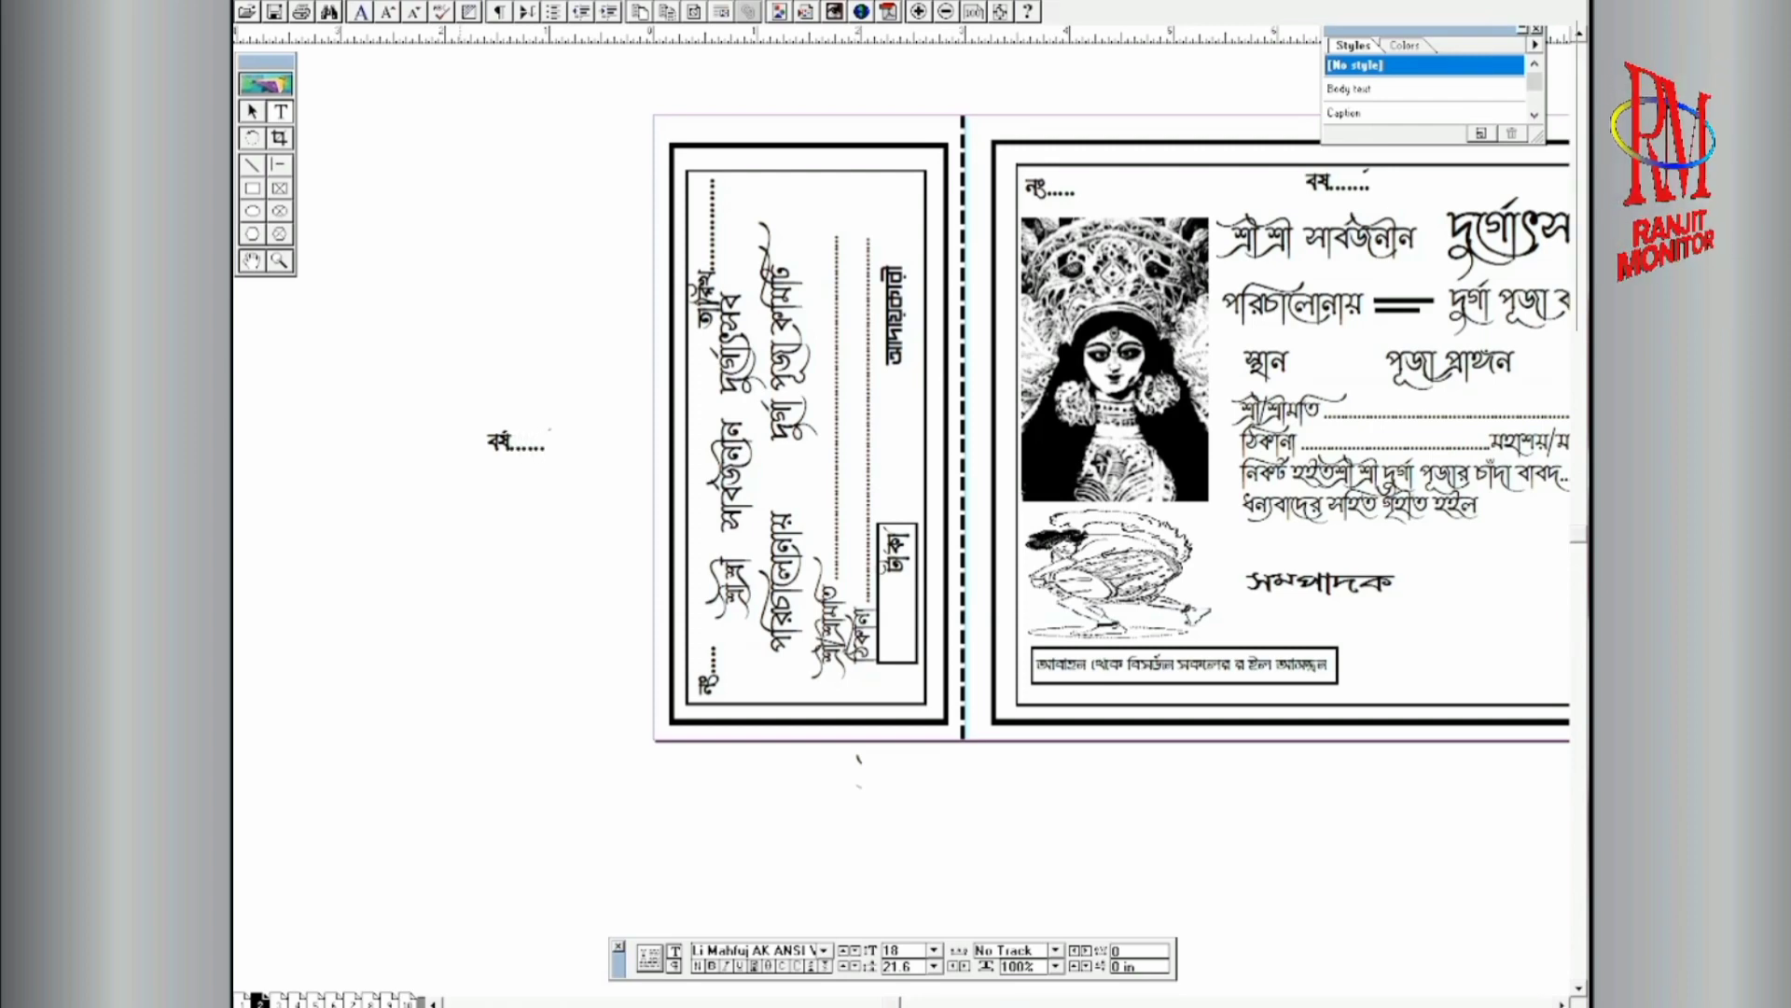
Step: Set the rotation of the retyped বর্ষ label on the pasteboard to 90°
left_click(251, 112)
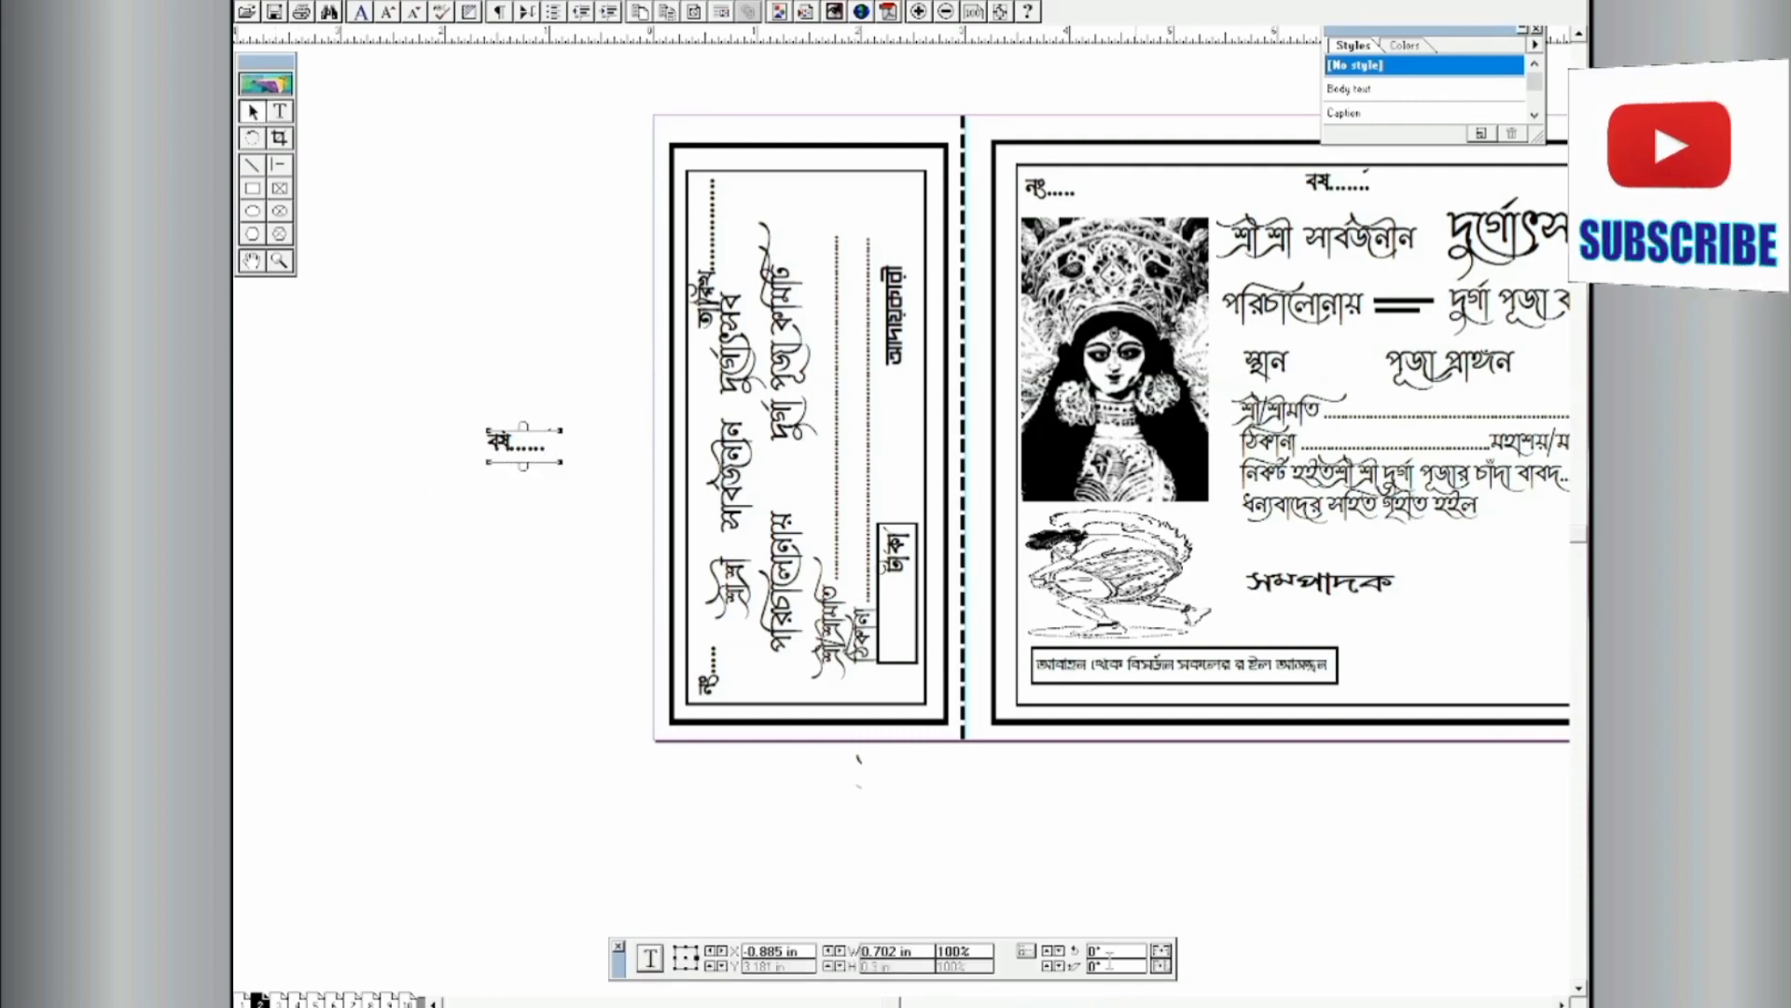
double_click(1110, 950)
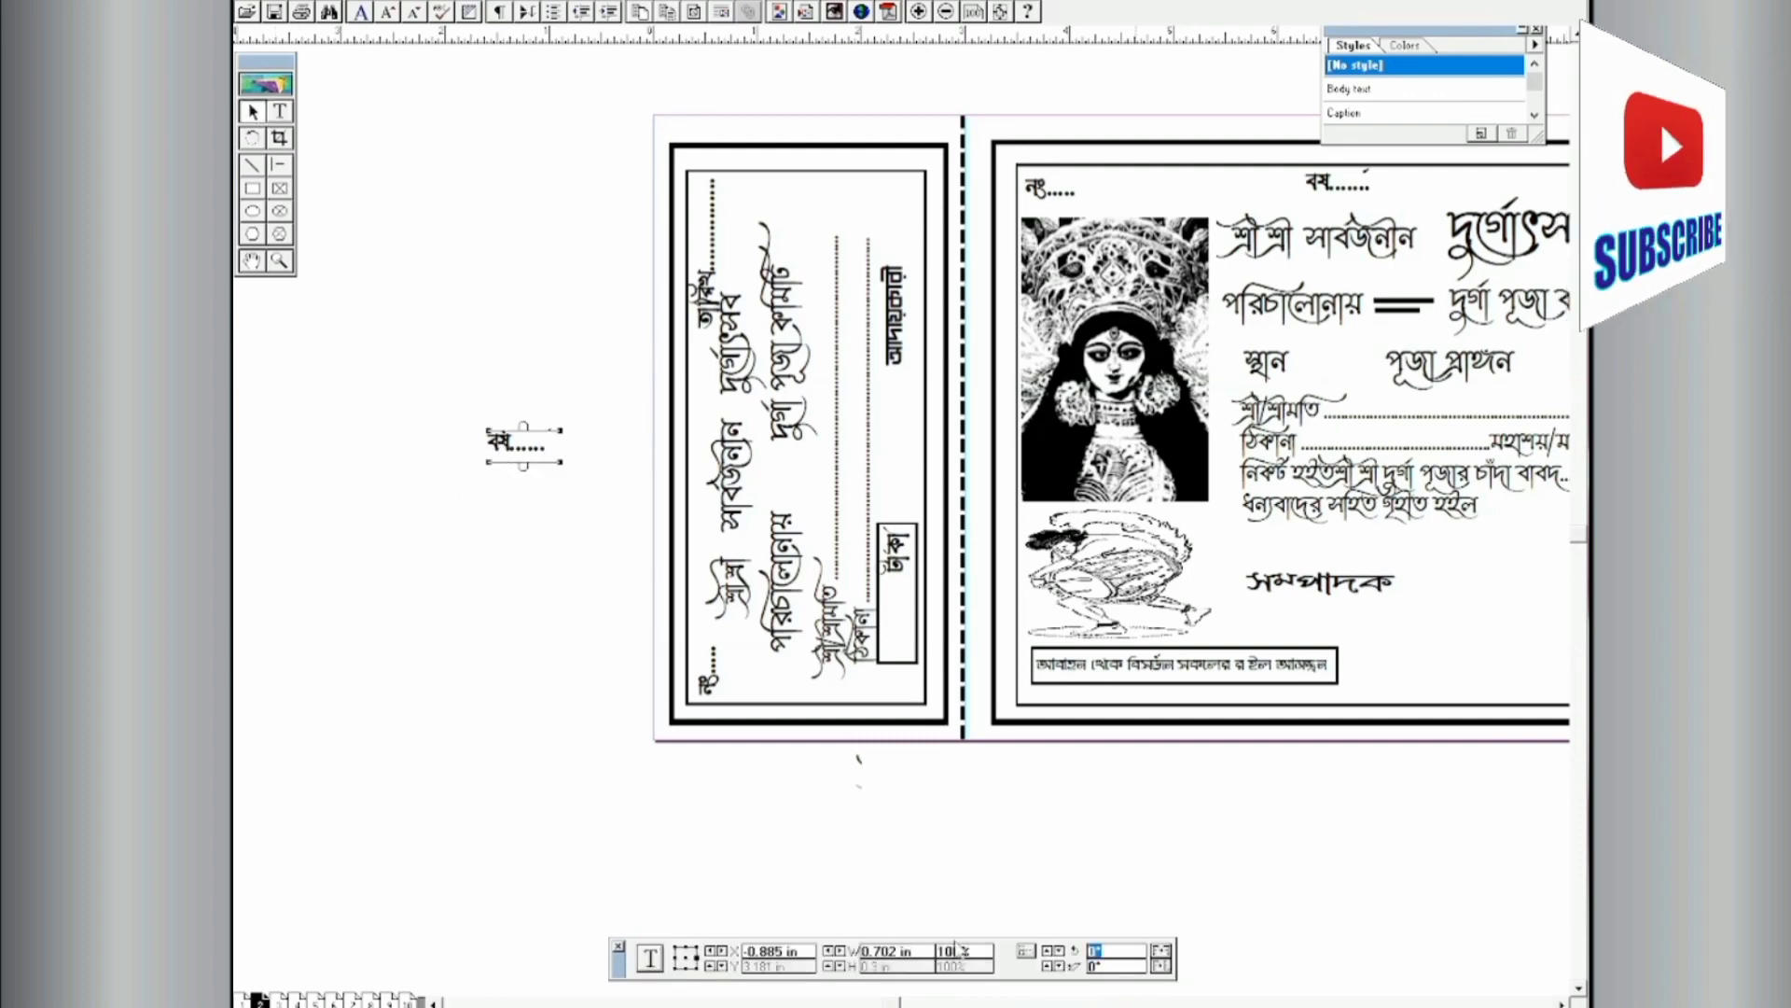
type("90")
key("Return")
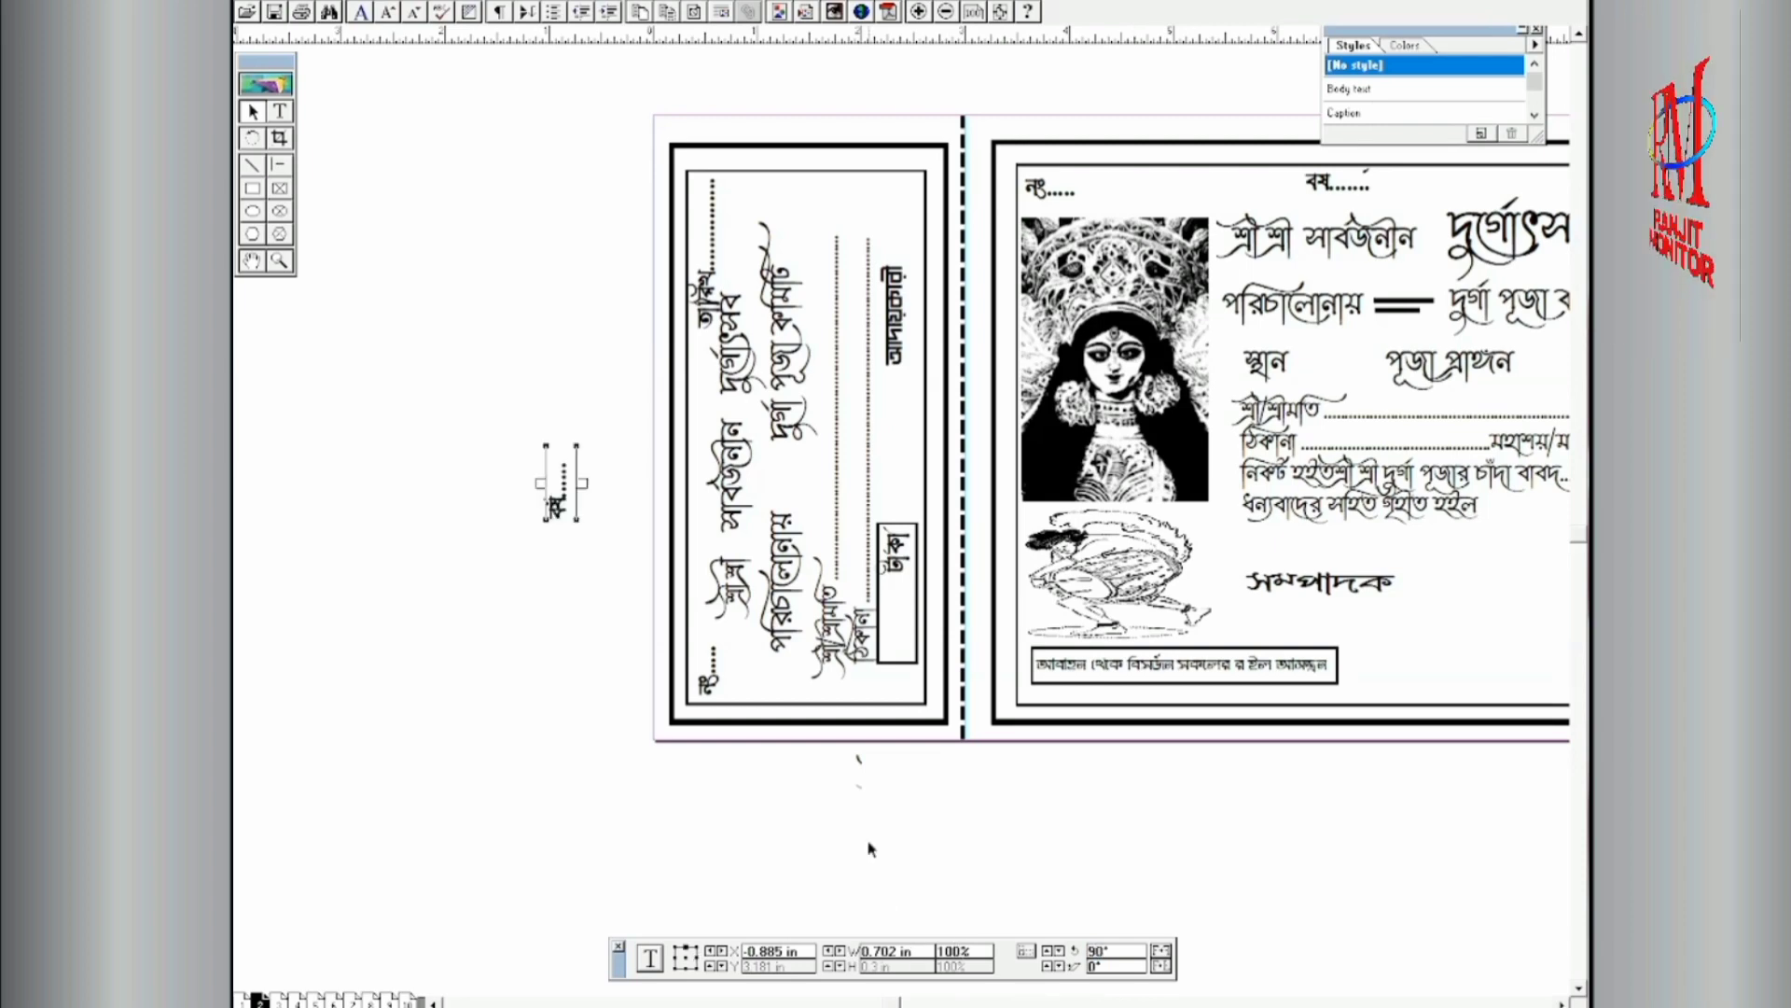
Step: Place the rotated বর্ষ label in the stub between the নং and তারিখ labels at X about 0.51 in, Y about 3.15 in
left_click_drag(565, 521, 707, 517)
key("Right")
key("Right")
key("Right")
key("Right")
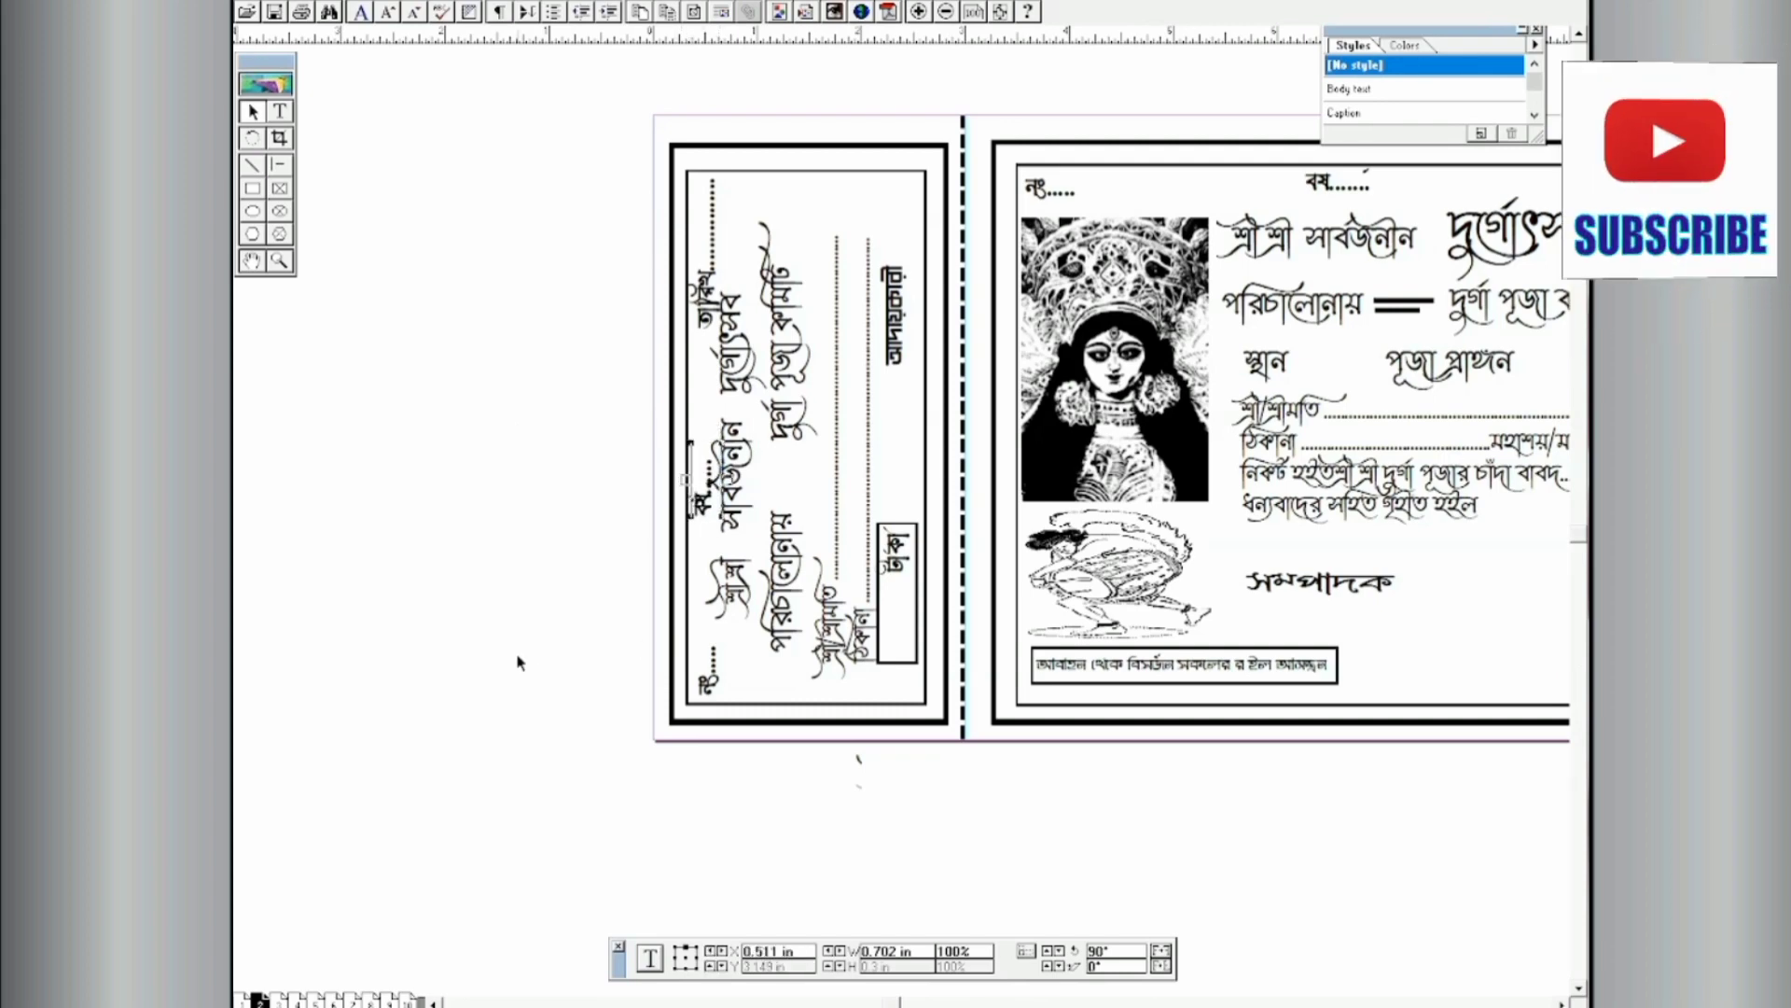
left_click(445, 550)
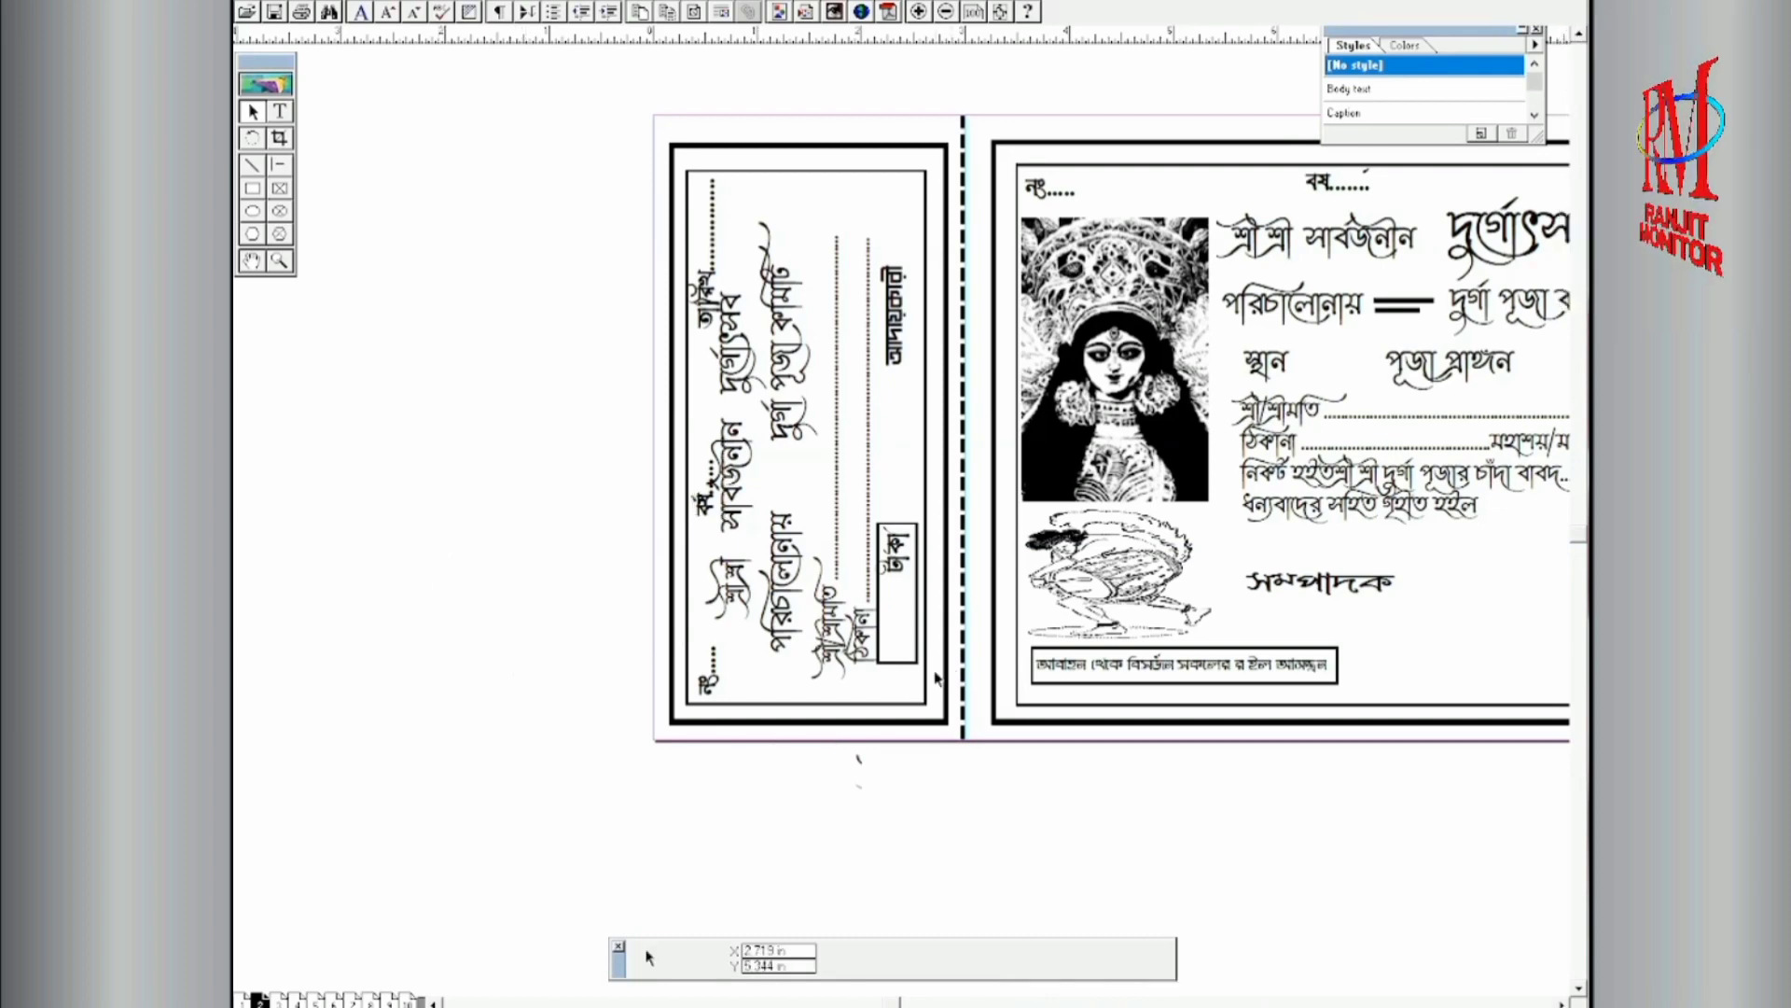
Step: Enlarge the stub's inner border frame sideways and upward to about 2.42 in wide and 5.29 in high
left_click(927, 688)
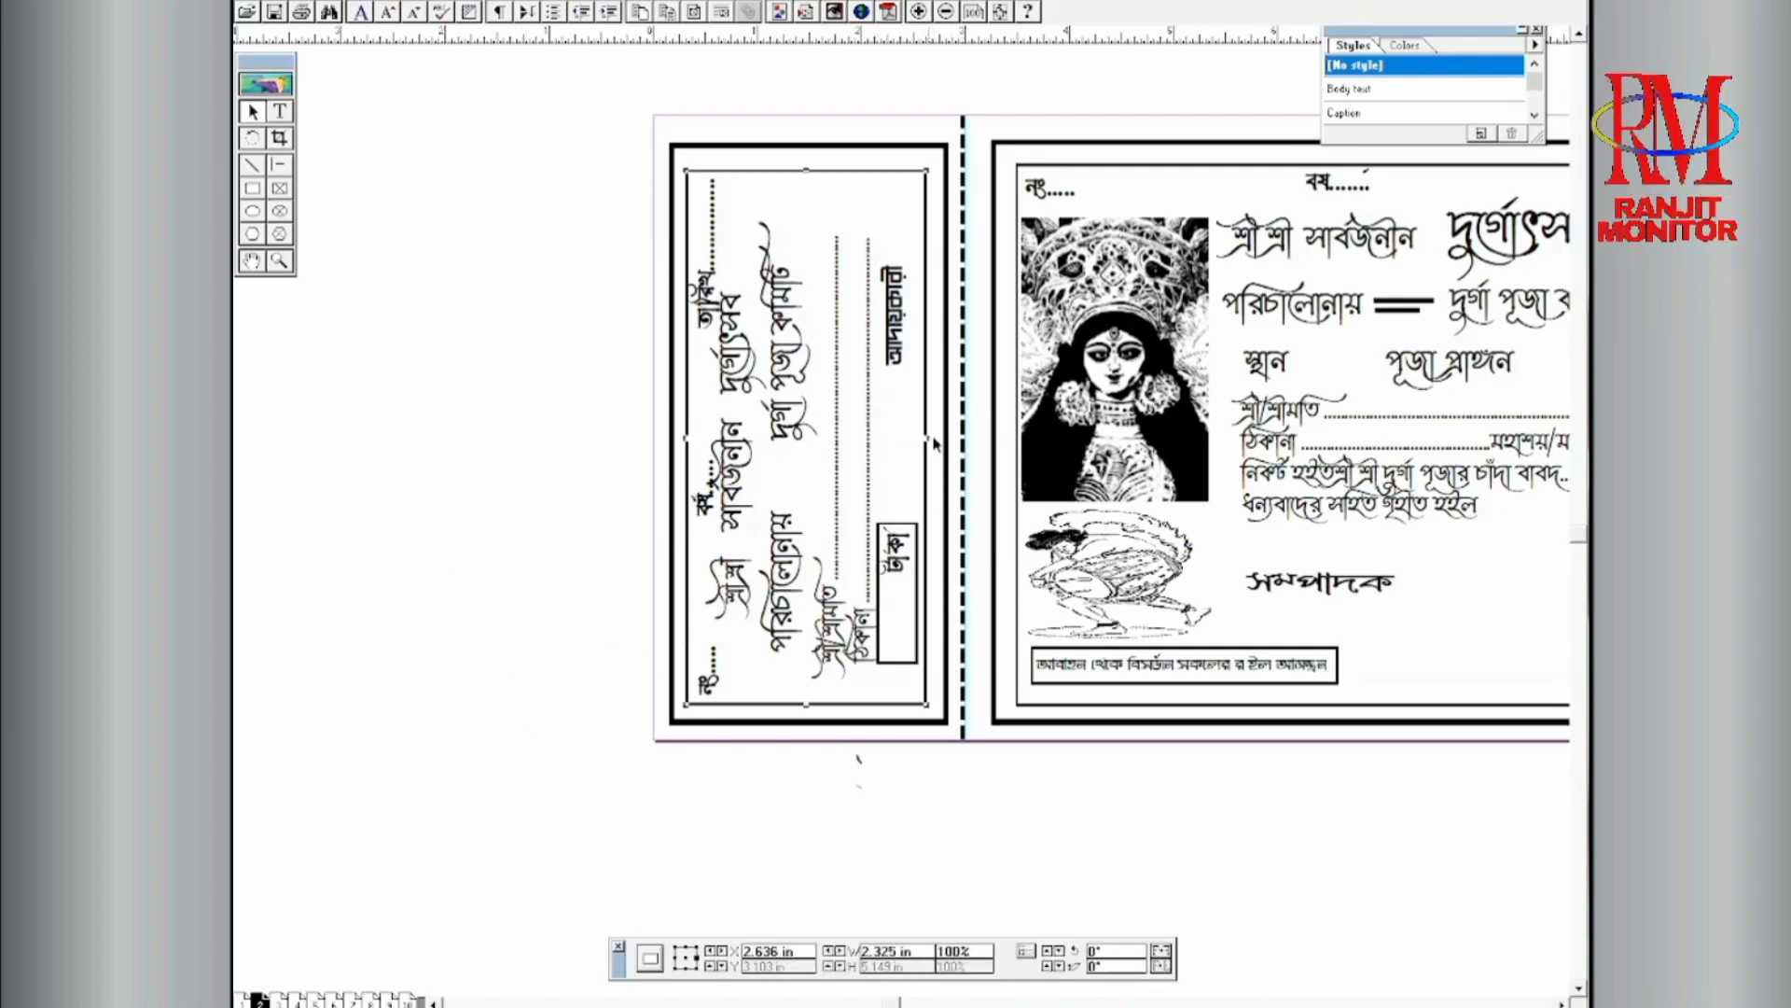
left_click_drag(928, 436, 937, 434)
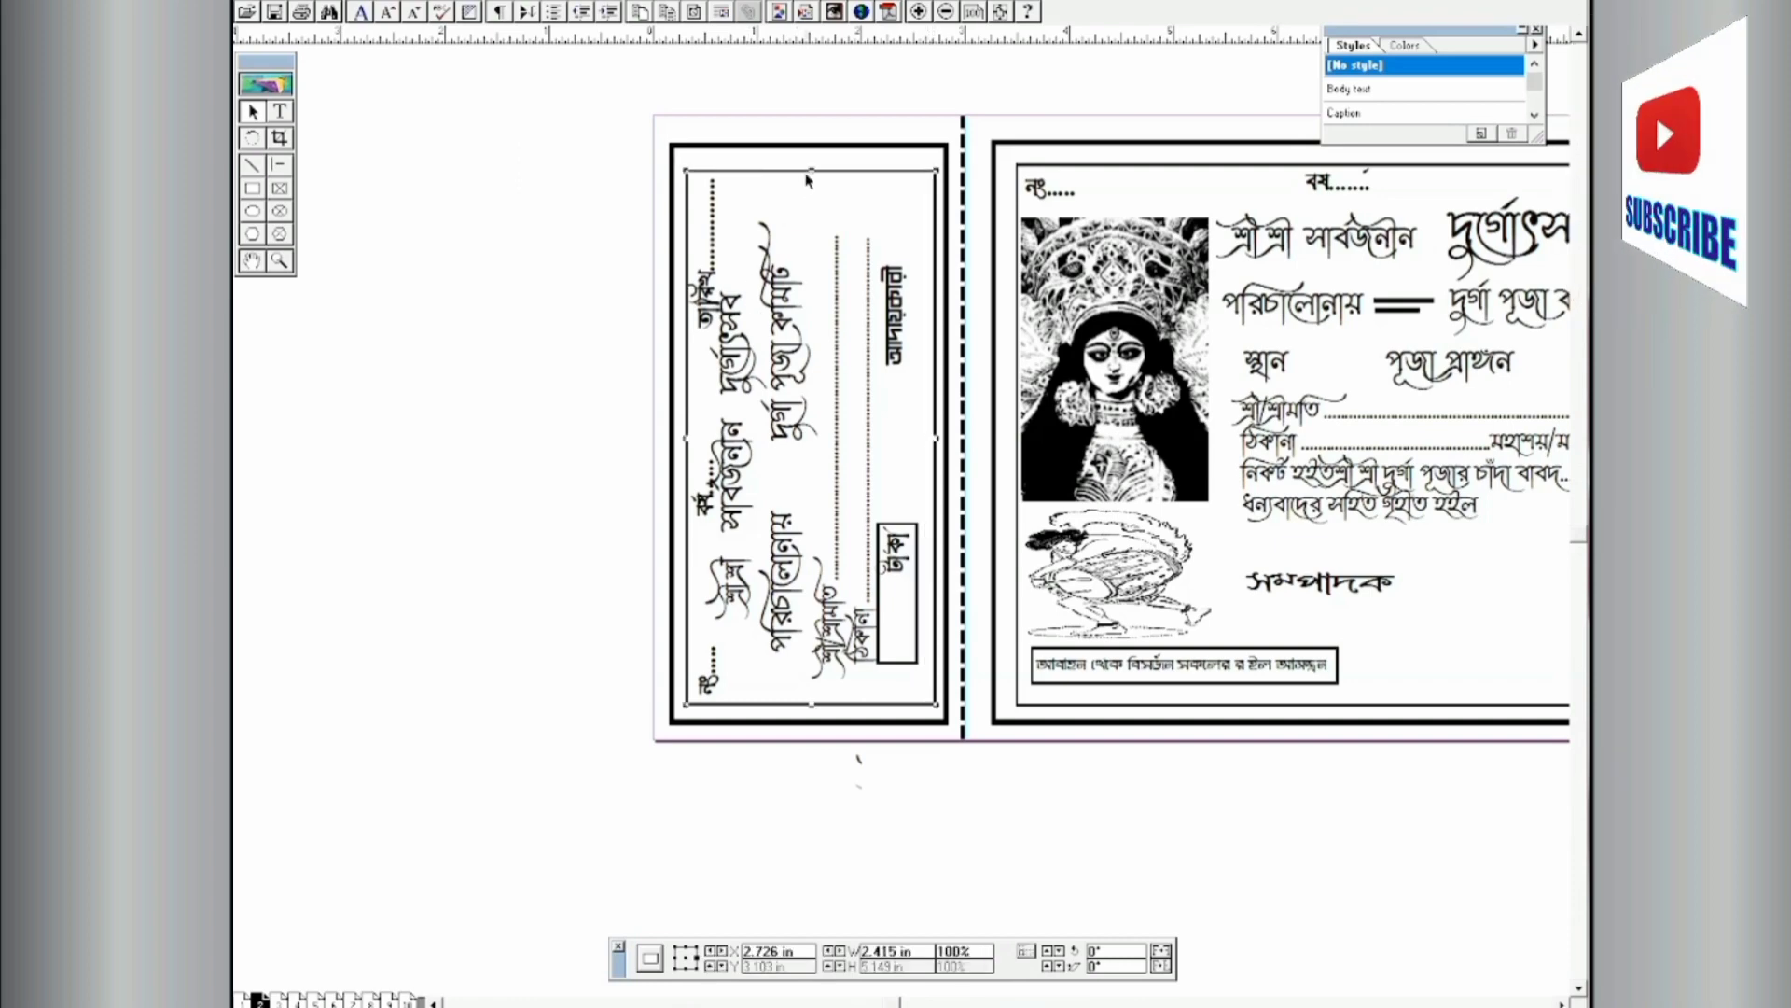
left_click_drag(811, 175, 811, 156)
Step: Nudge the stub's inner border left and down to X about 1.47 in, Y about 0.45 in, inside the thick outer border
key("Left")
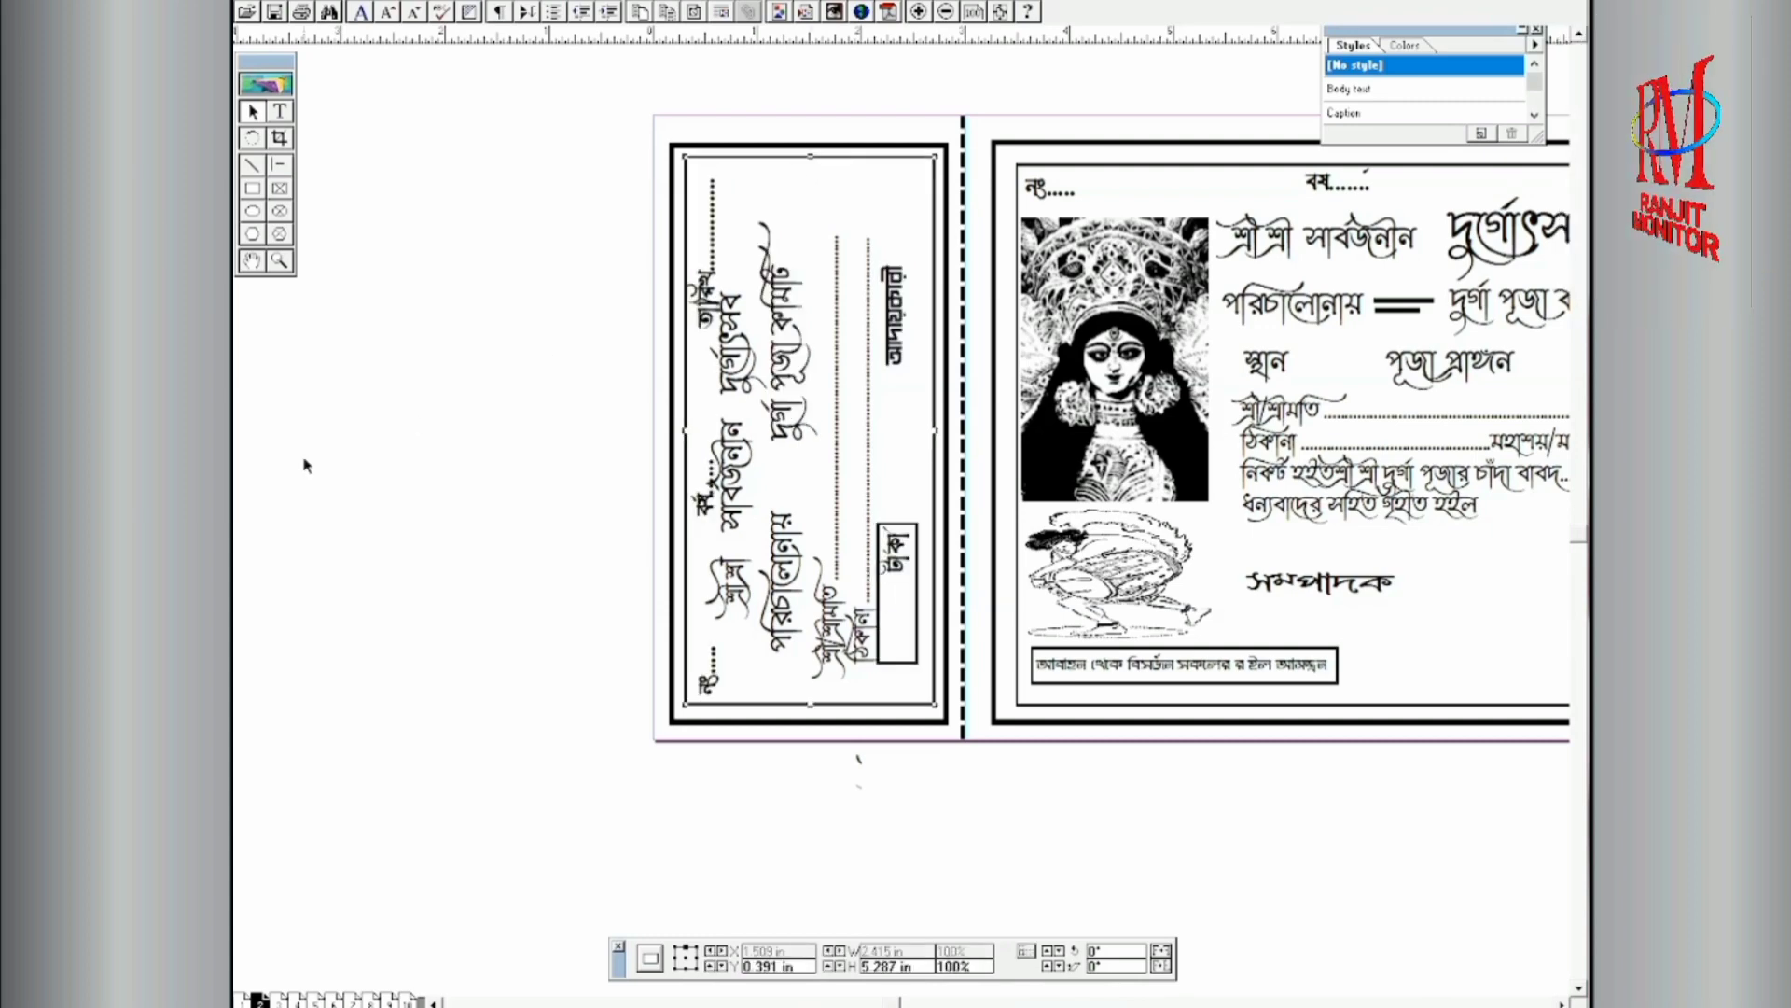
key("Left")
key("Left")
key("Left")
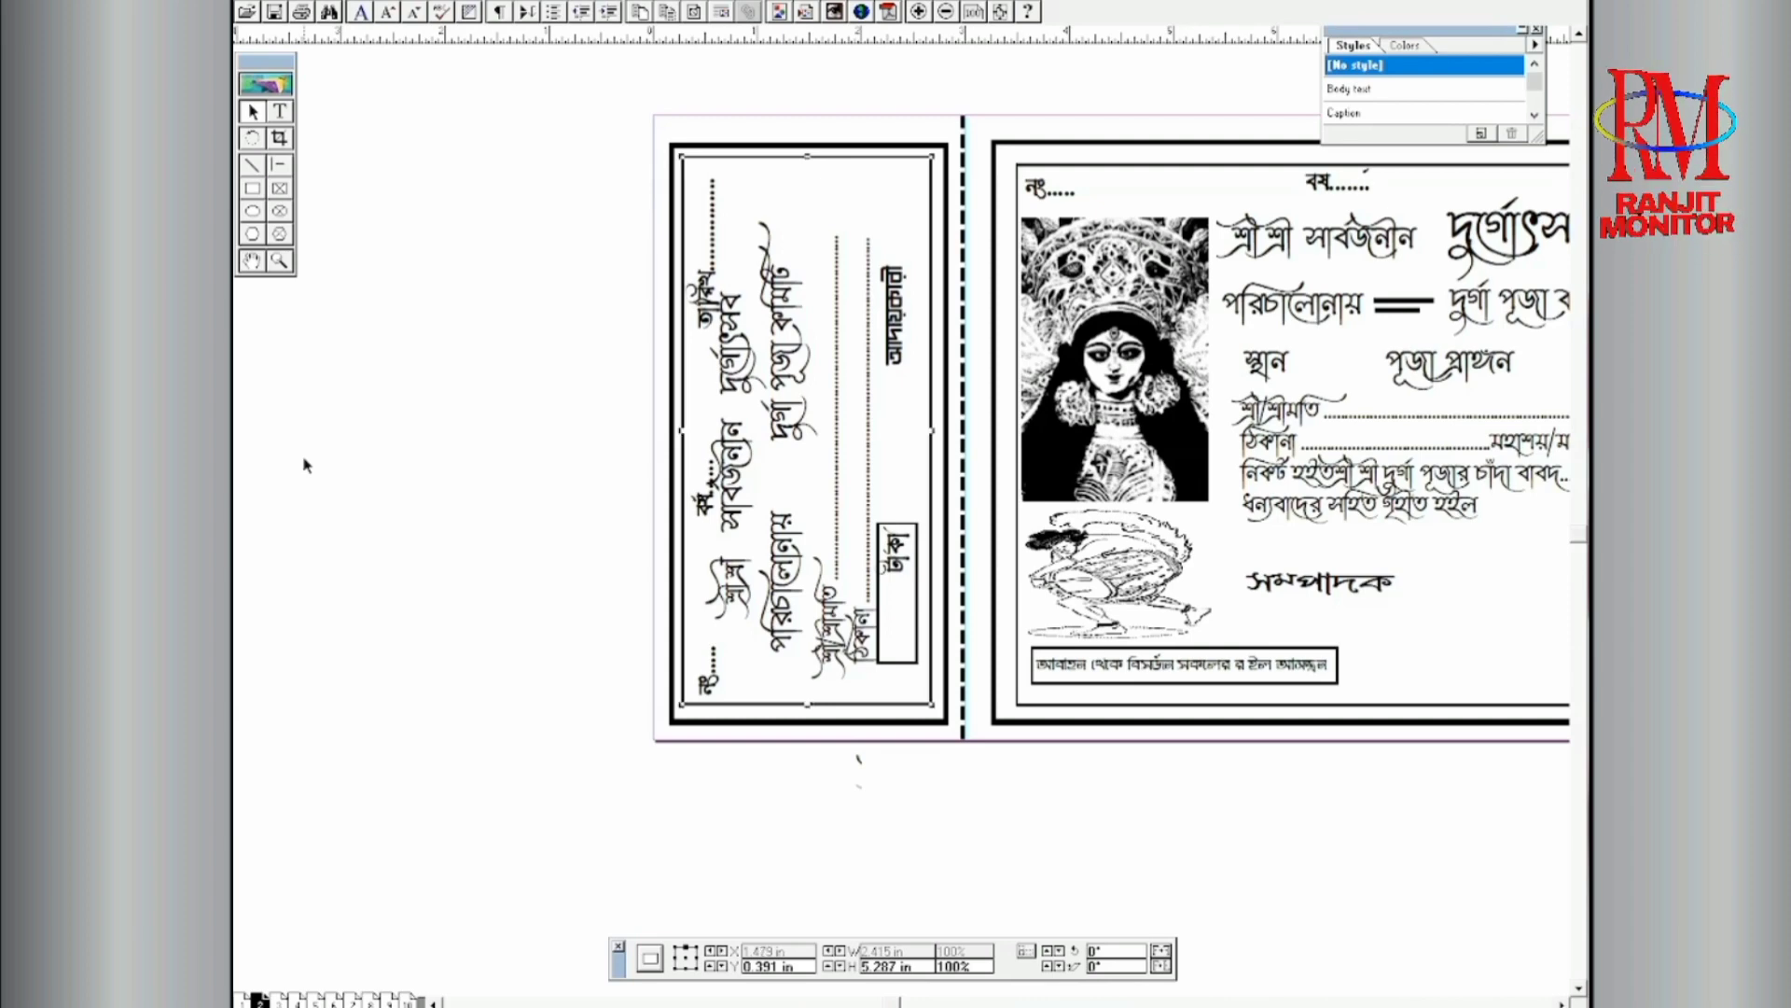
key("Left")
key("Down")
key("Down")
key("Down")
key("Down")
key("Down")
key("Down")
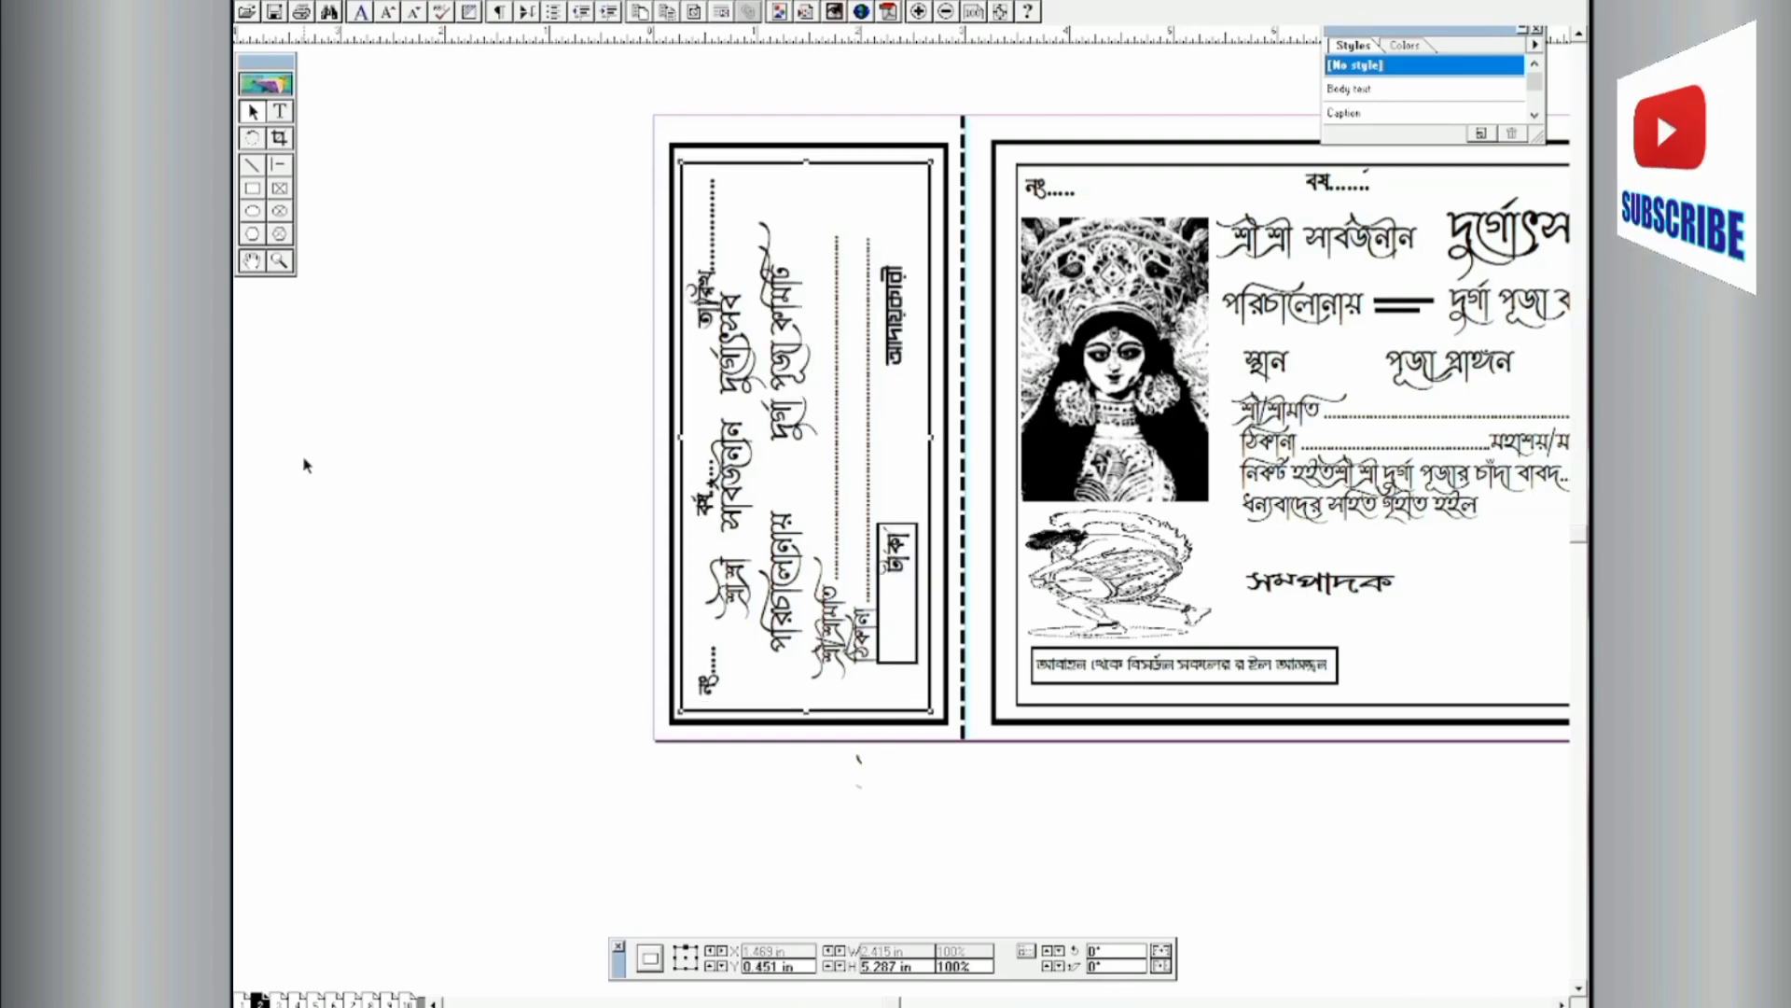
Step: Nudge the stub's thick outer border left to X about 1.47 in
left_click(945, 406)
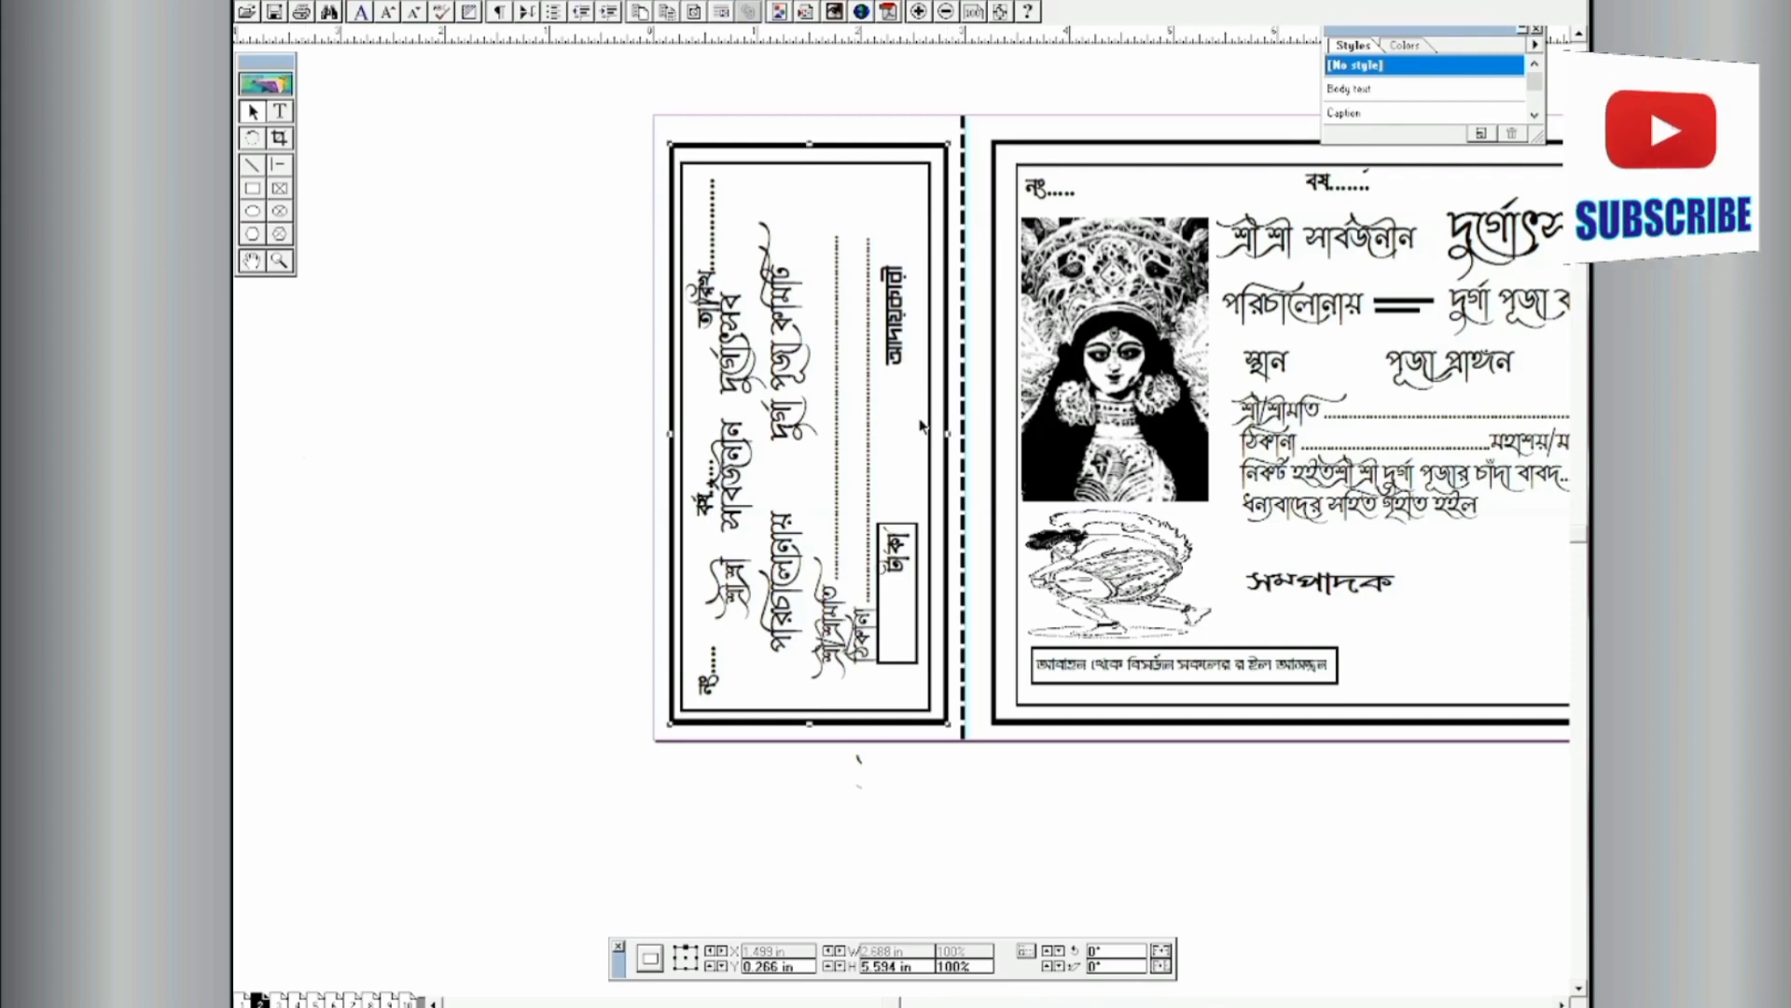
key("Left")
key("Left")
key("Left")
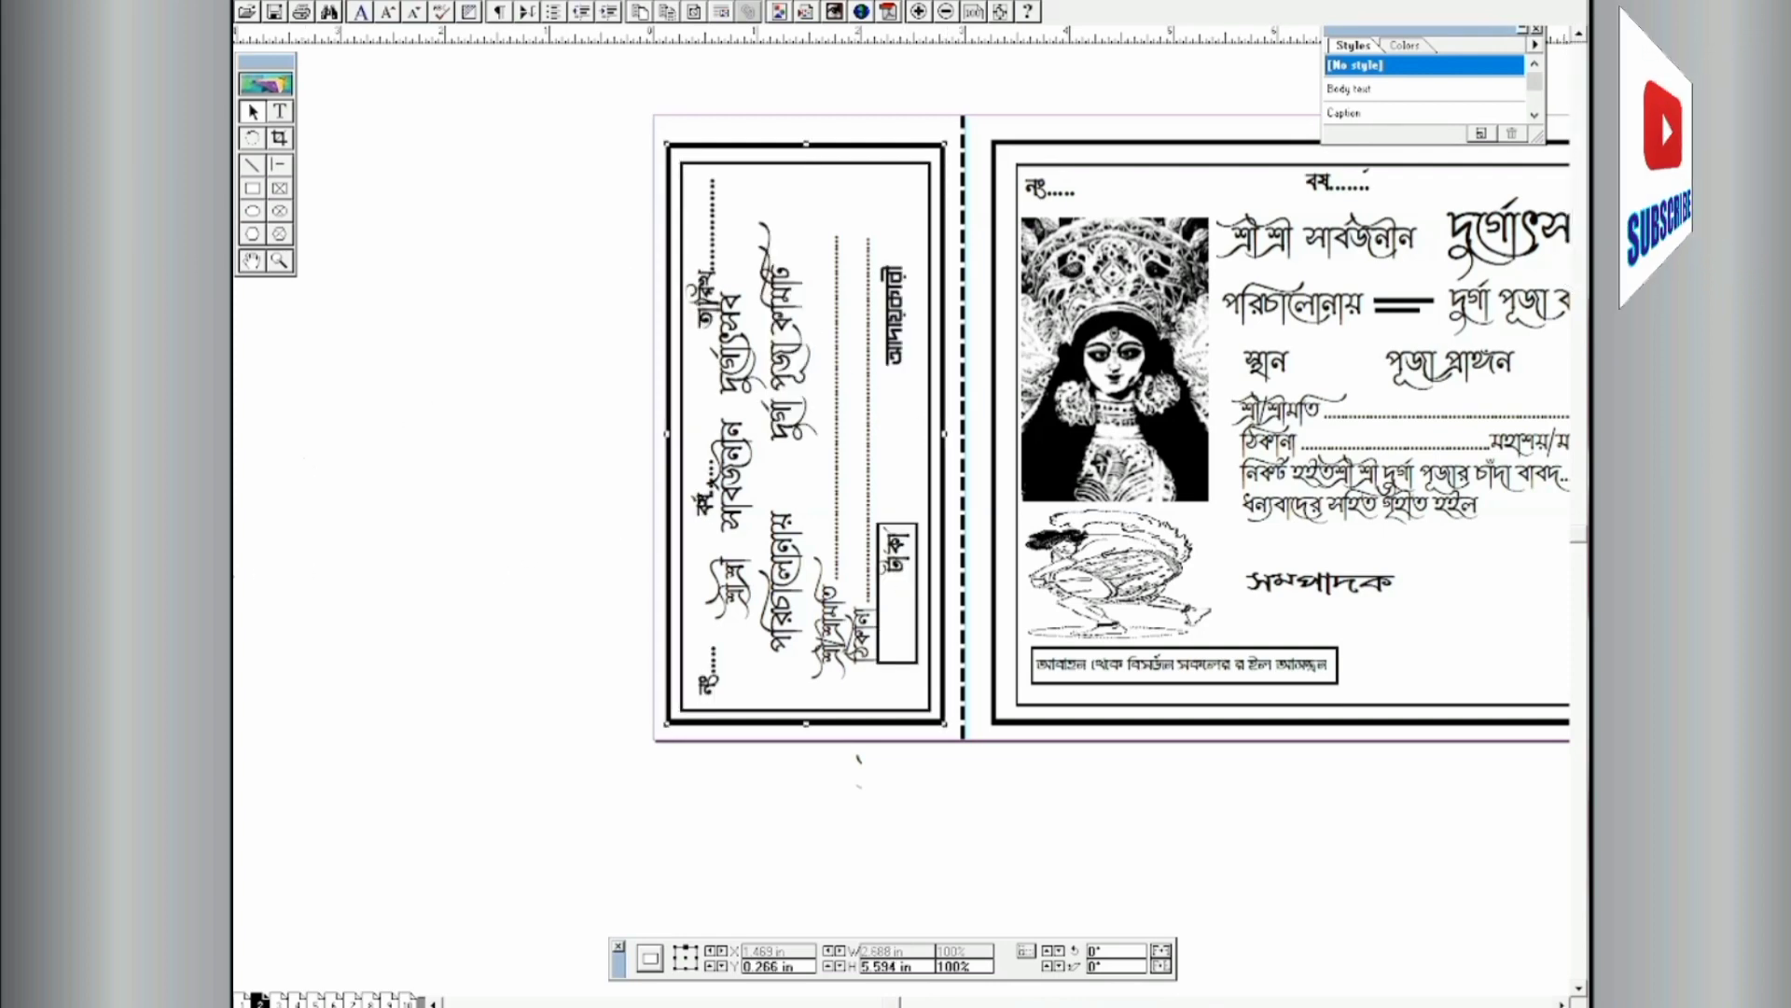
left_click(237, 529)
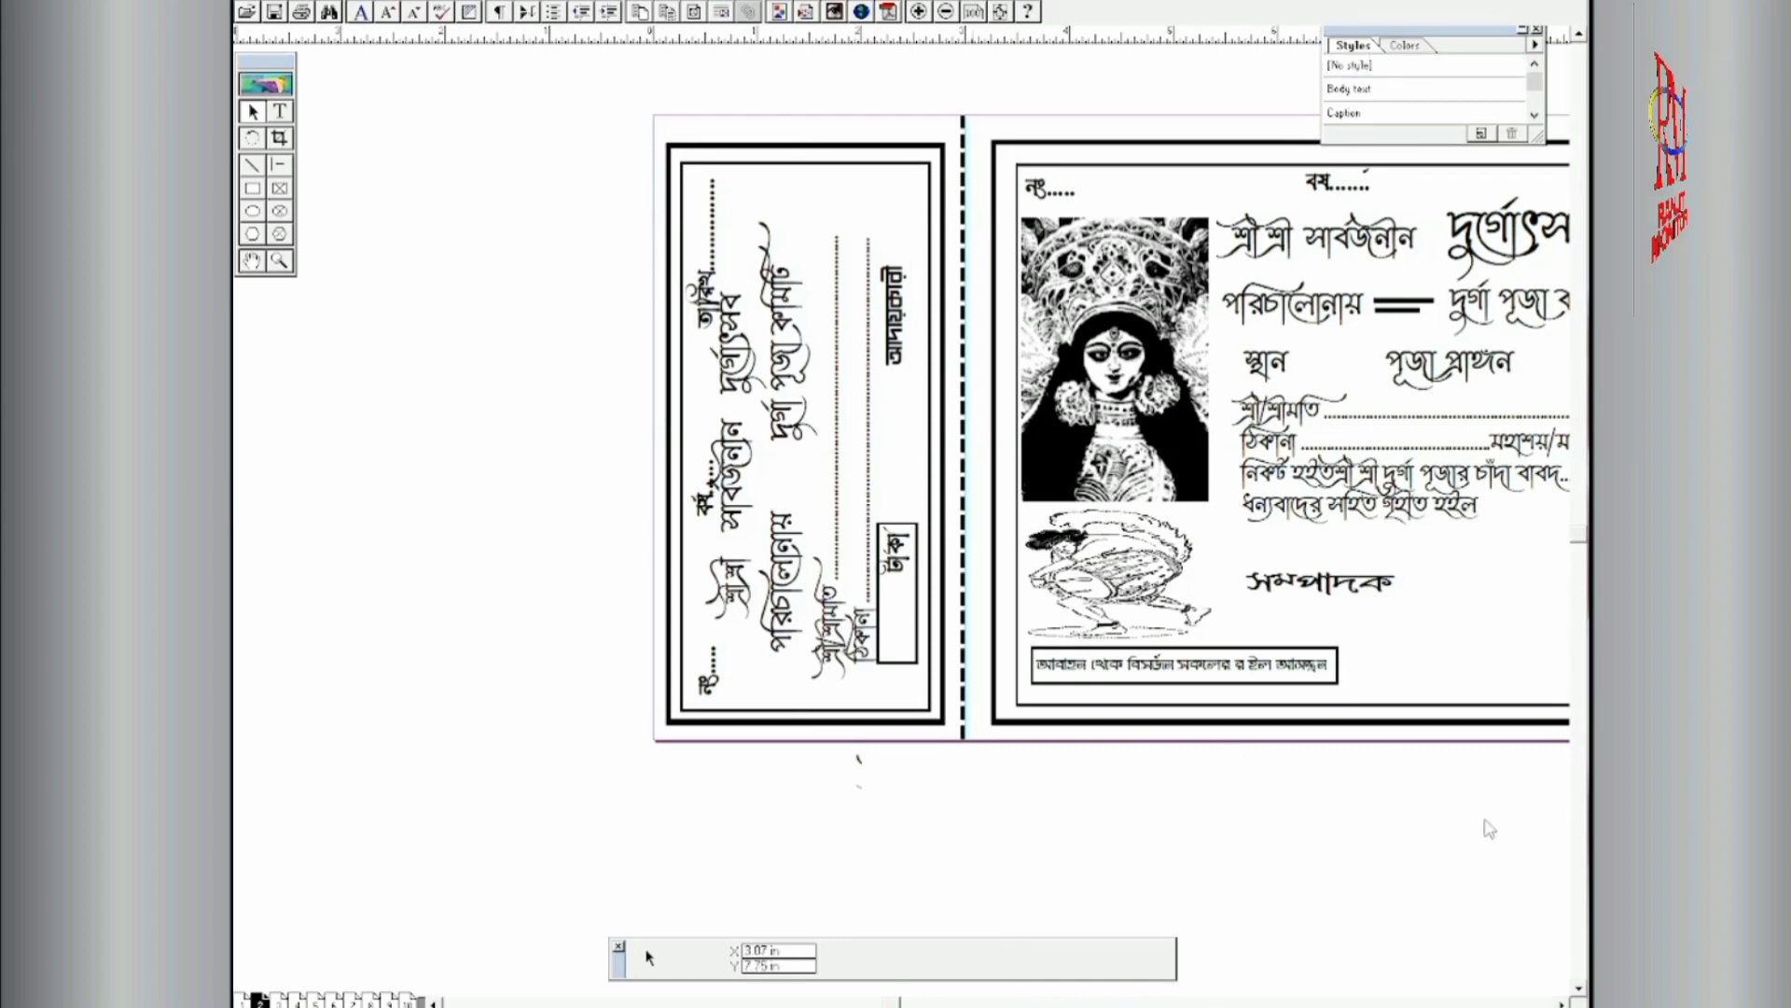
Step: Replace the দুর্গোৎসব copy on the pasteboard above the receipt with মুদ্রনে followed by a dotted line
key("ctrl+1")
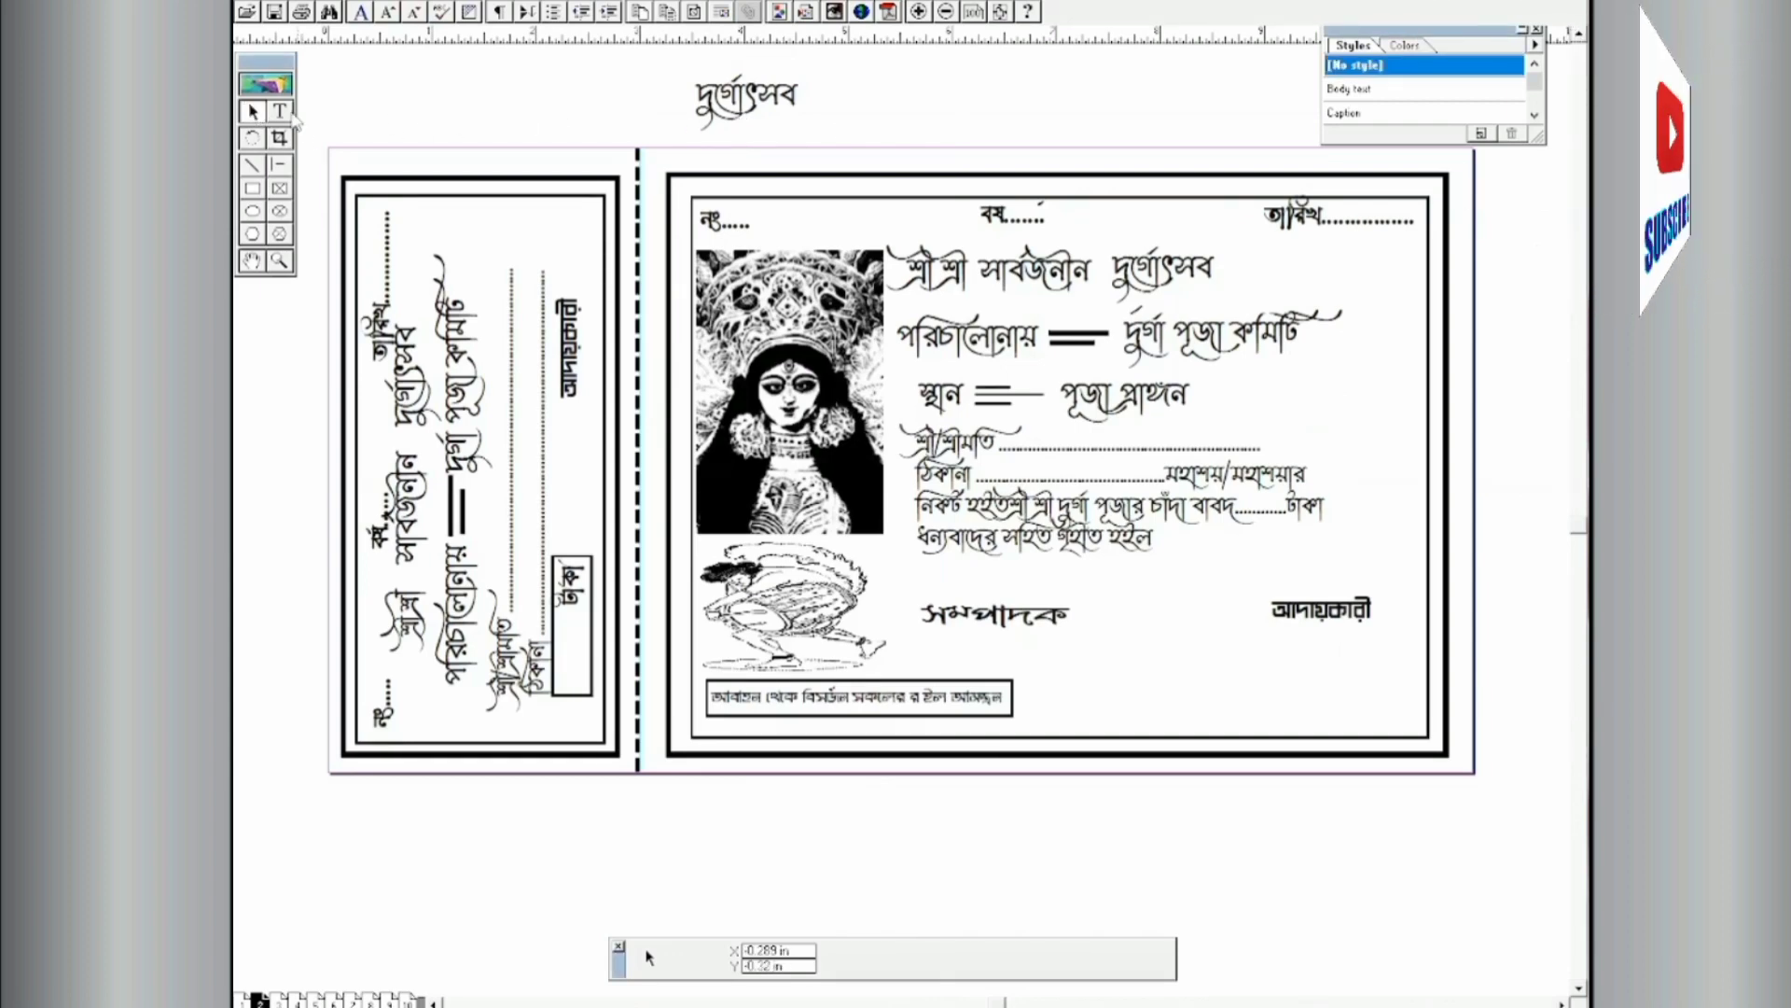
left_click(288, 113)
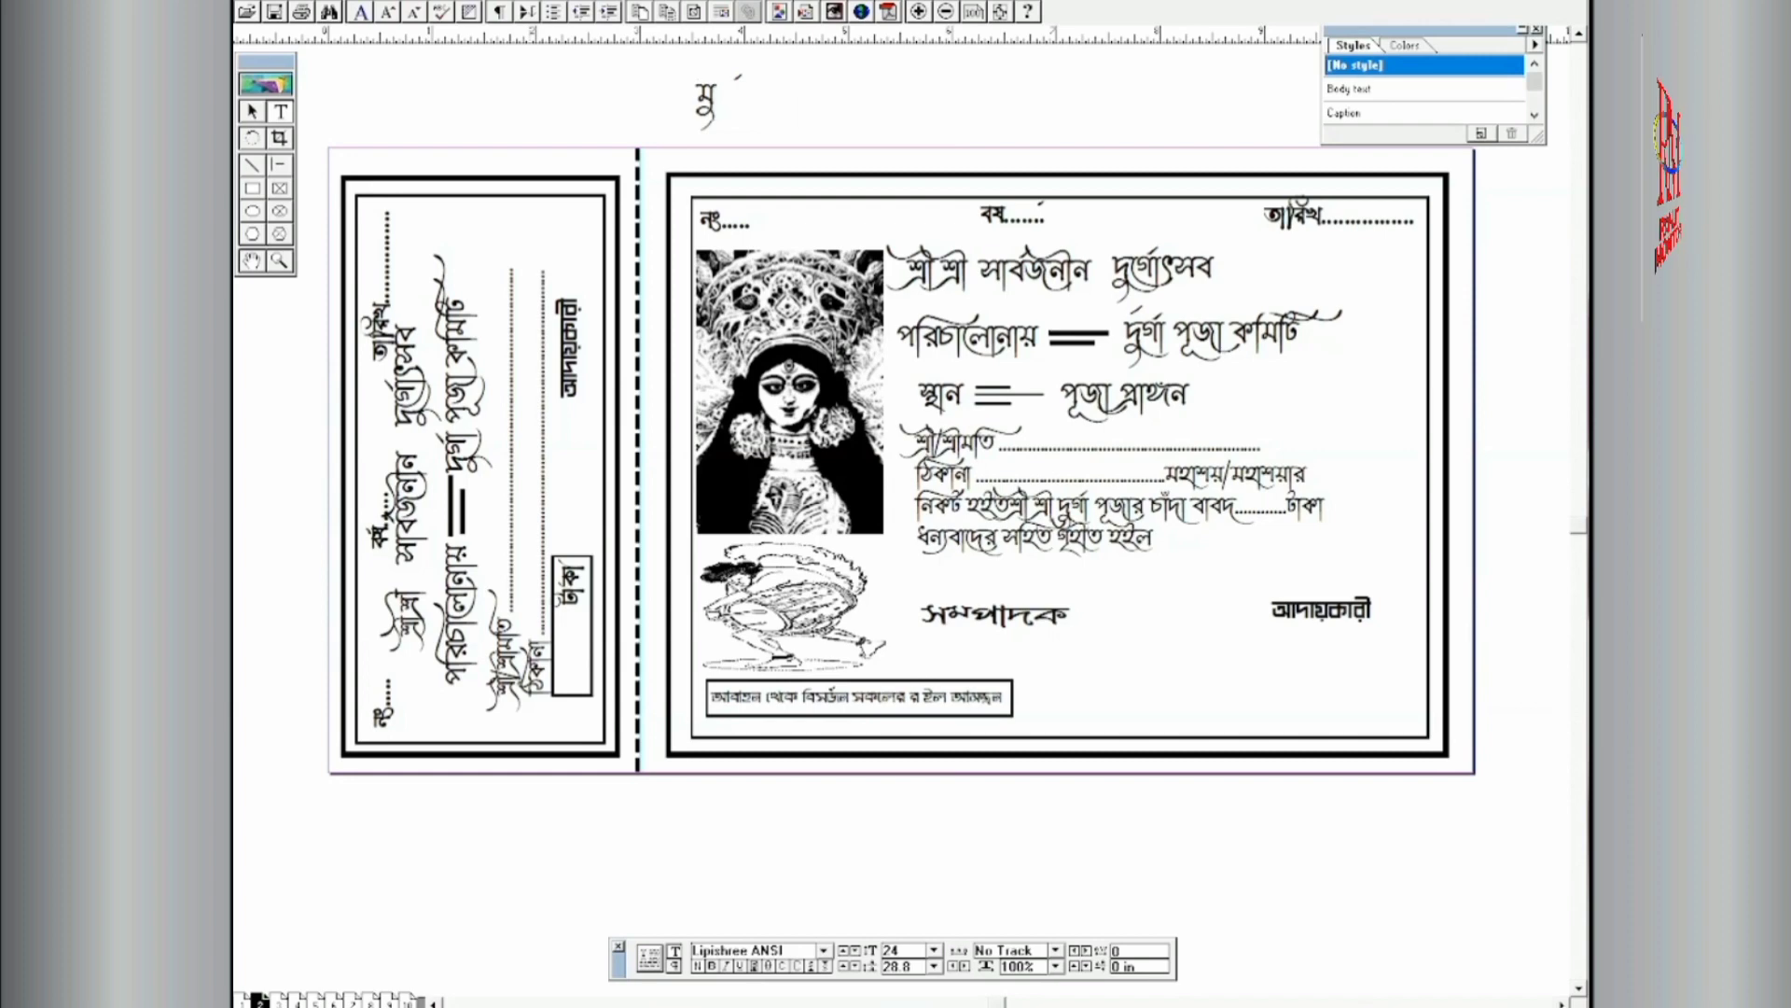
type("দ্")
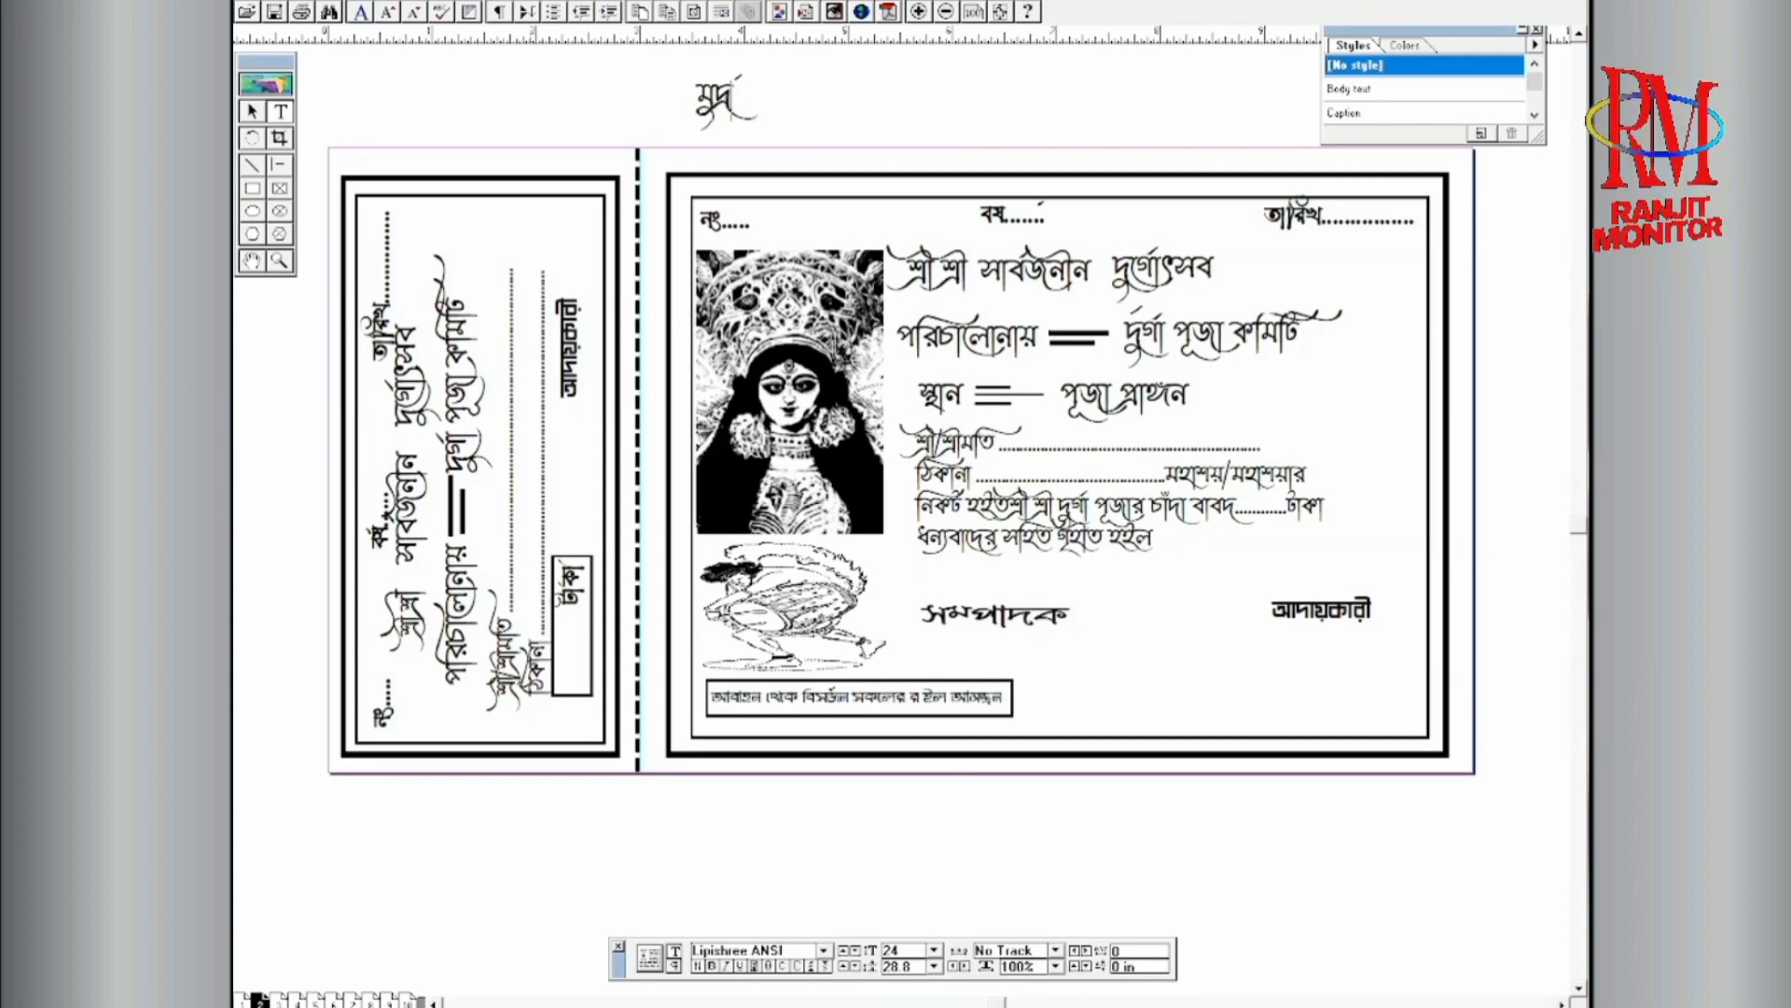
type("রণ")
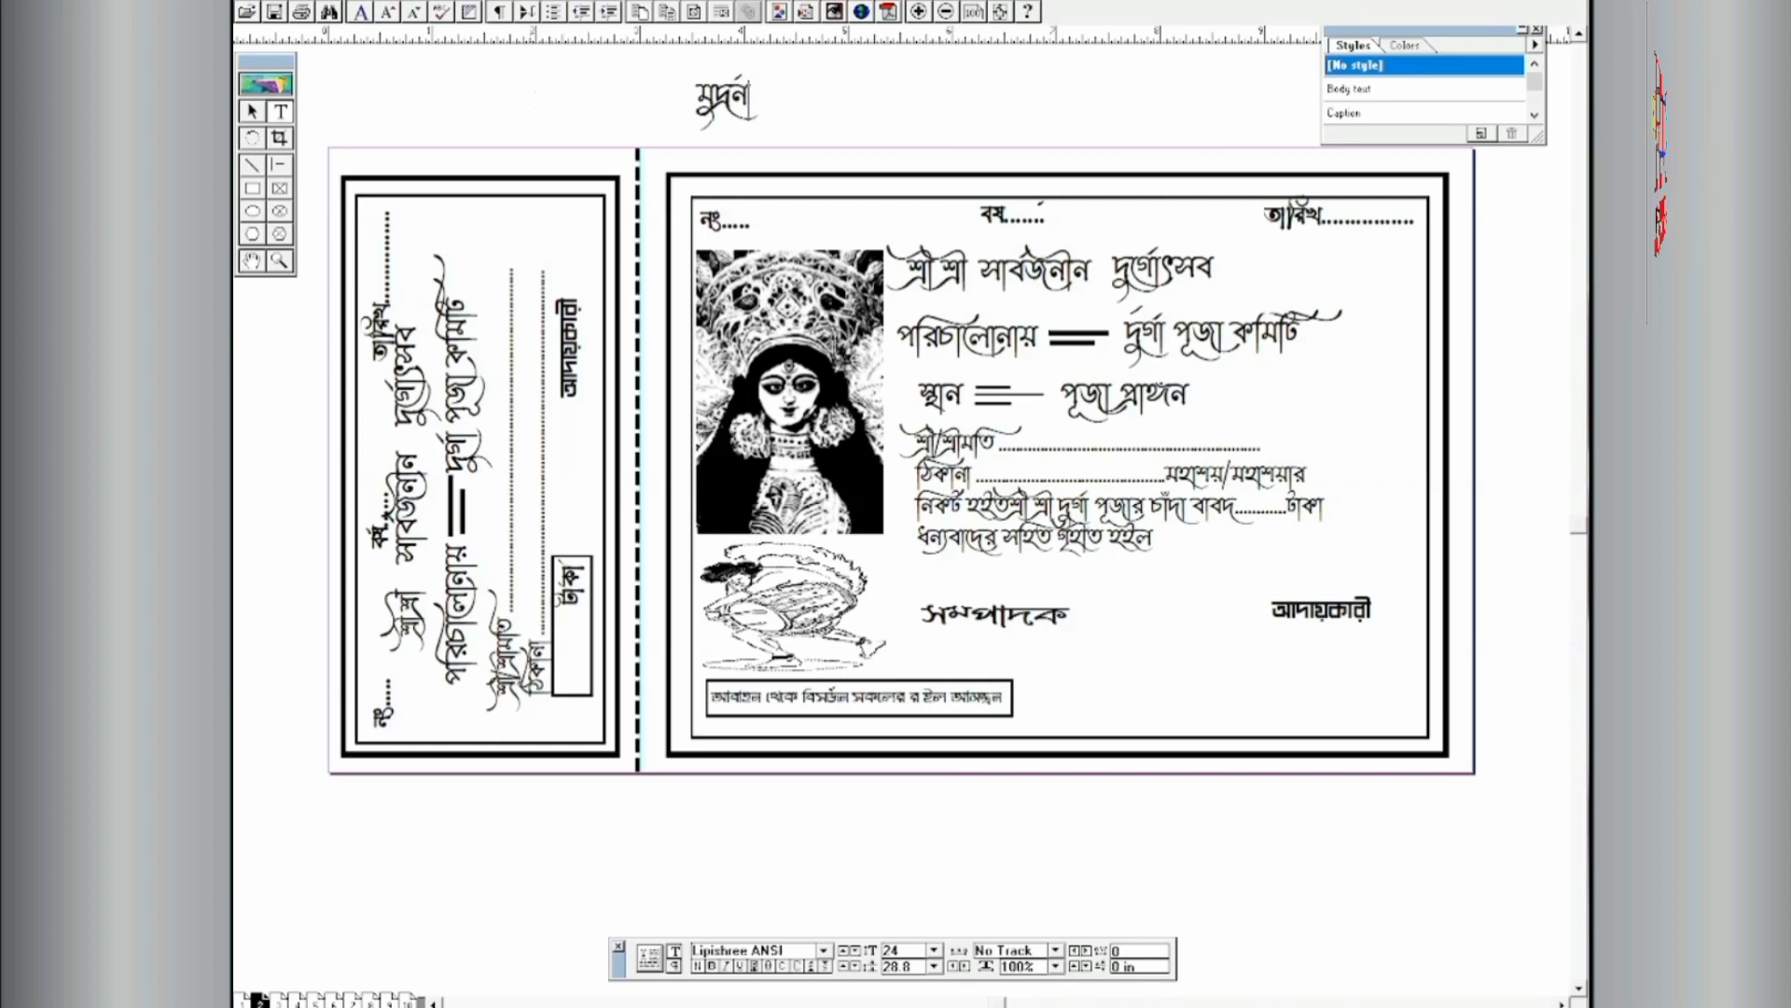
type("ে")
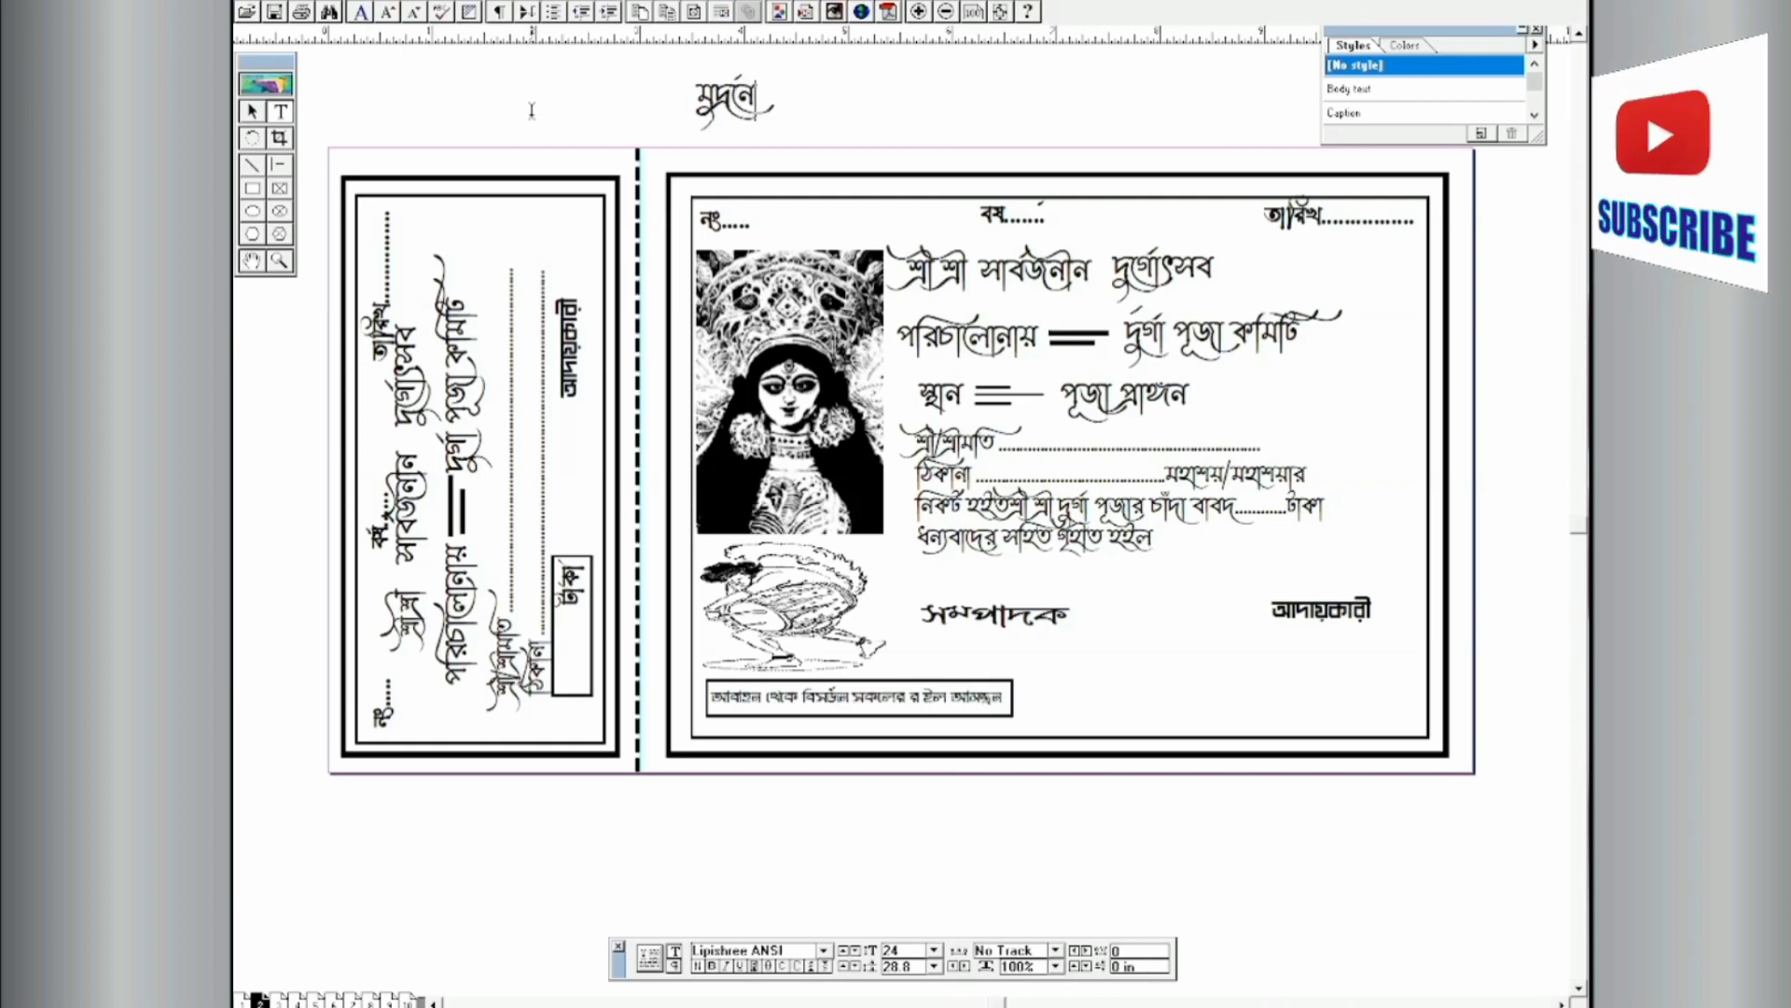
type("...")
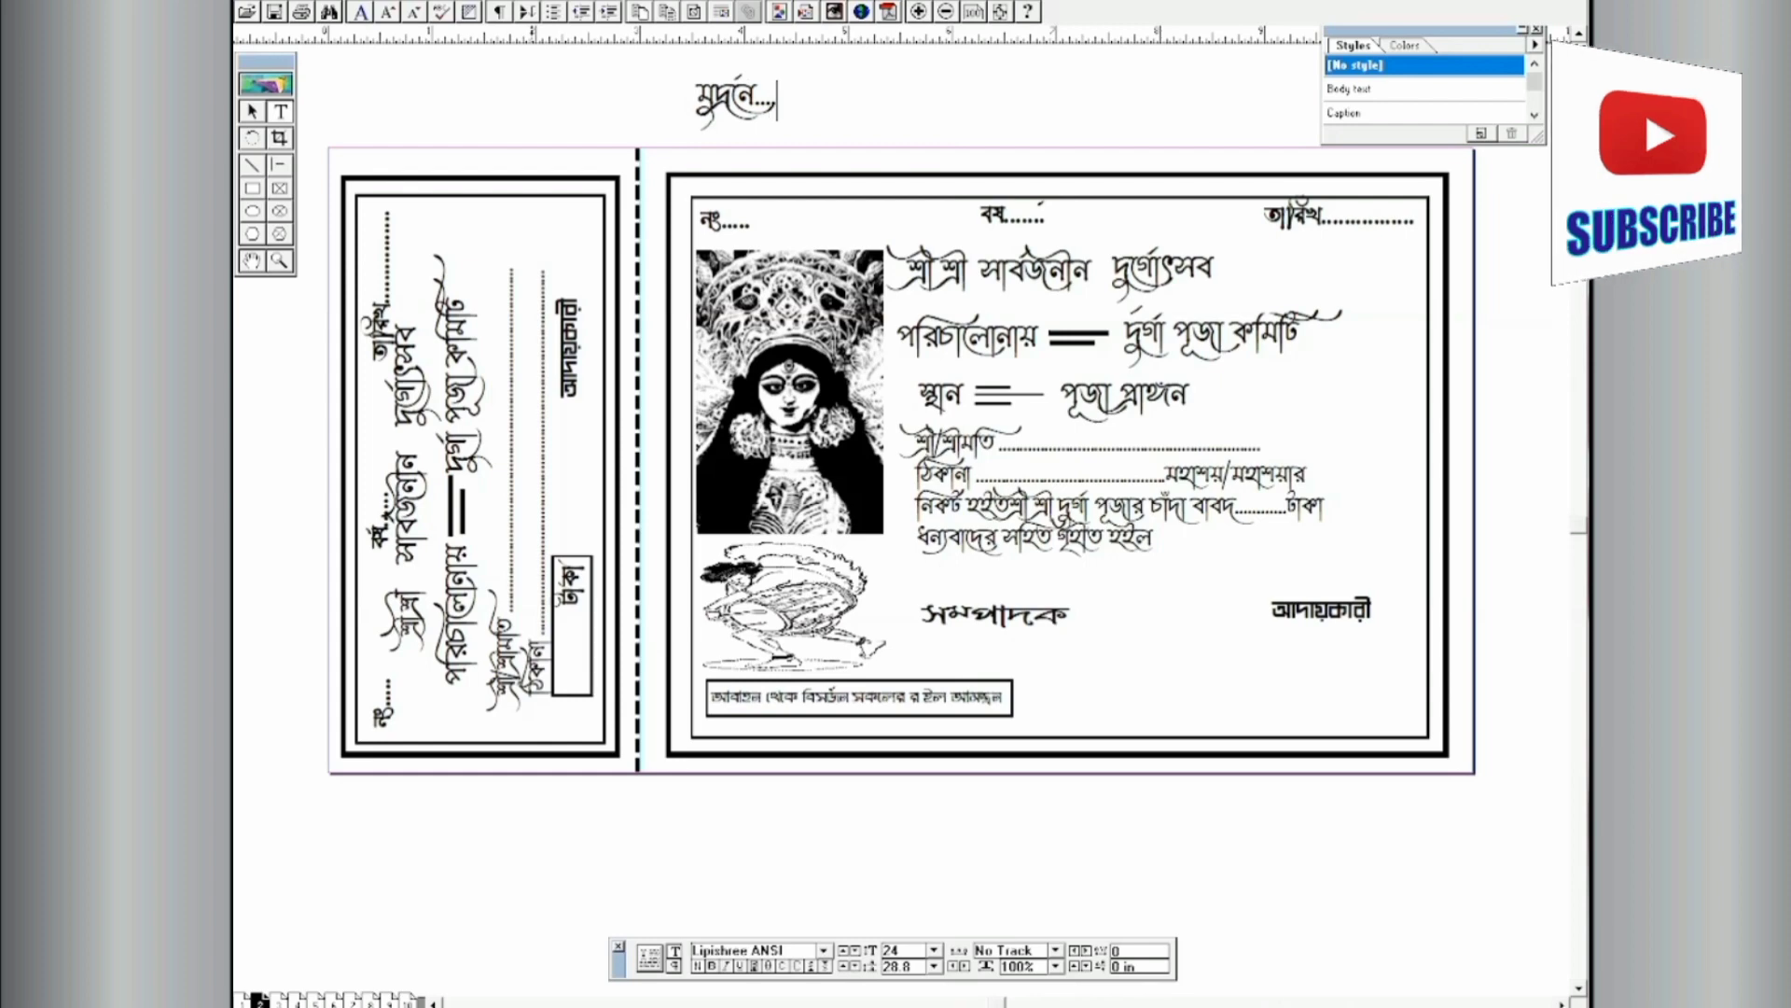
type("................")
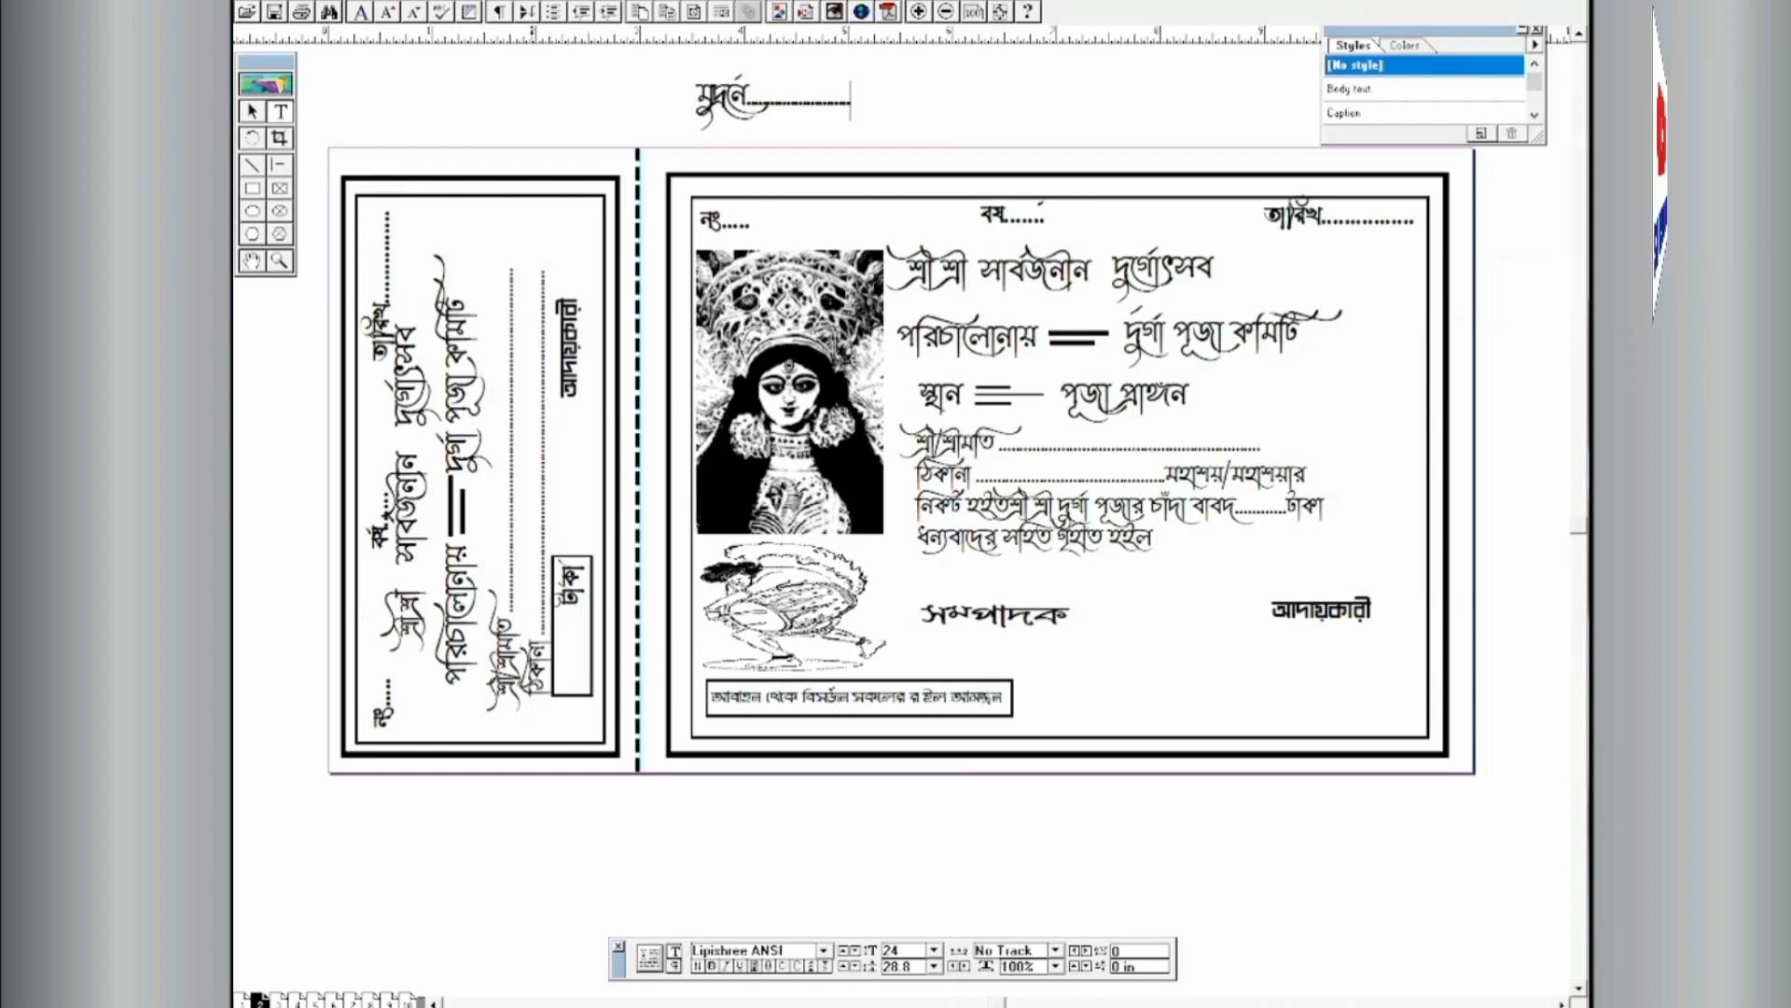
Step: Widen the মুদ্রনে text block, extend its dotted line and append প্রিন্টার
left_click(252, 112)
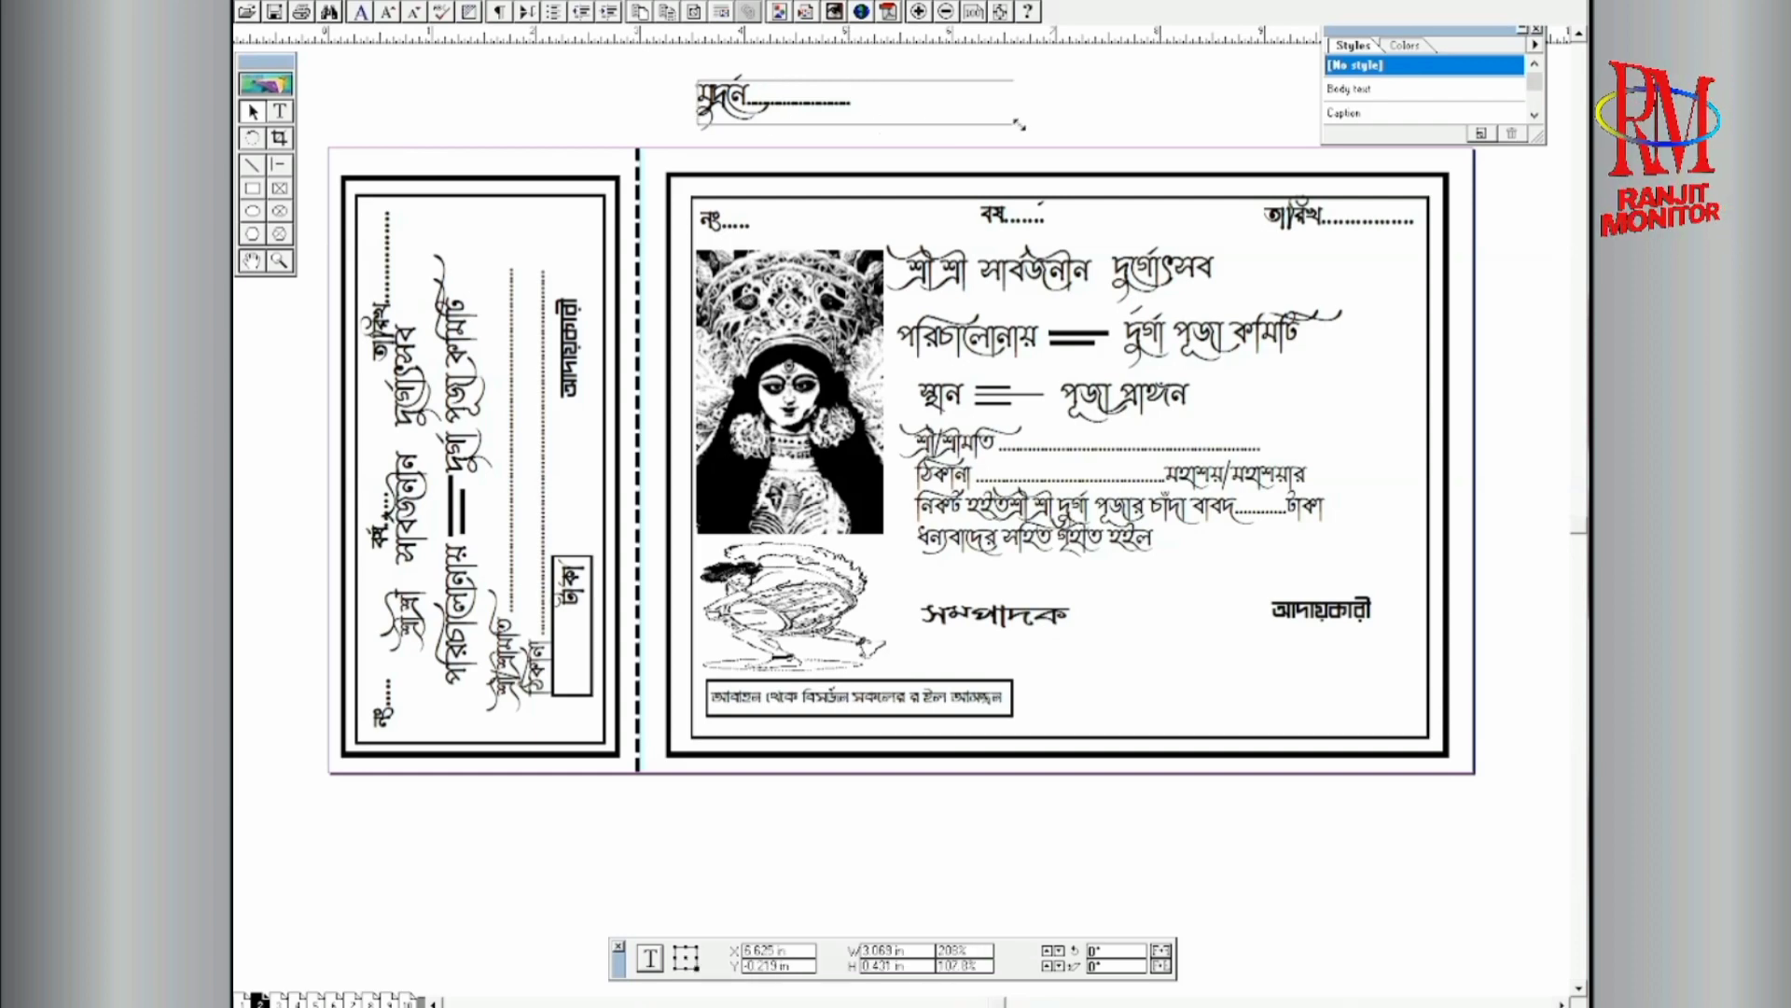
left_click(961, 104)
double_click(893, 105)
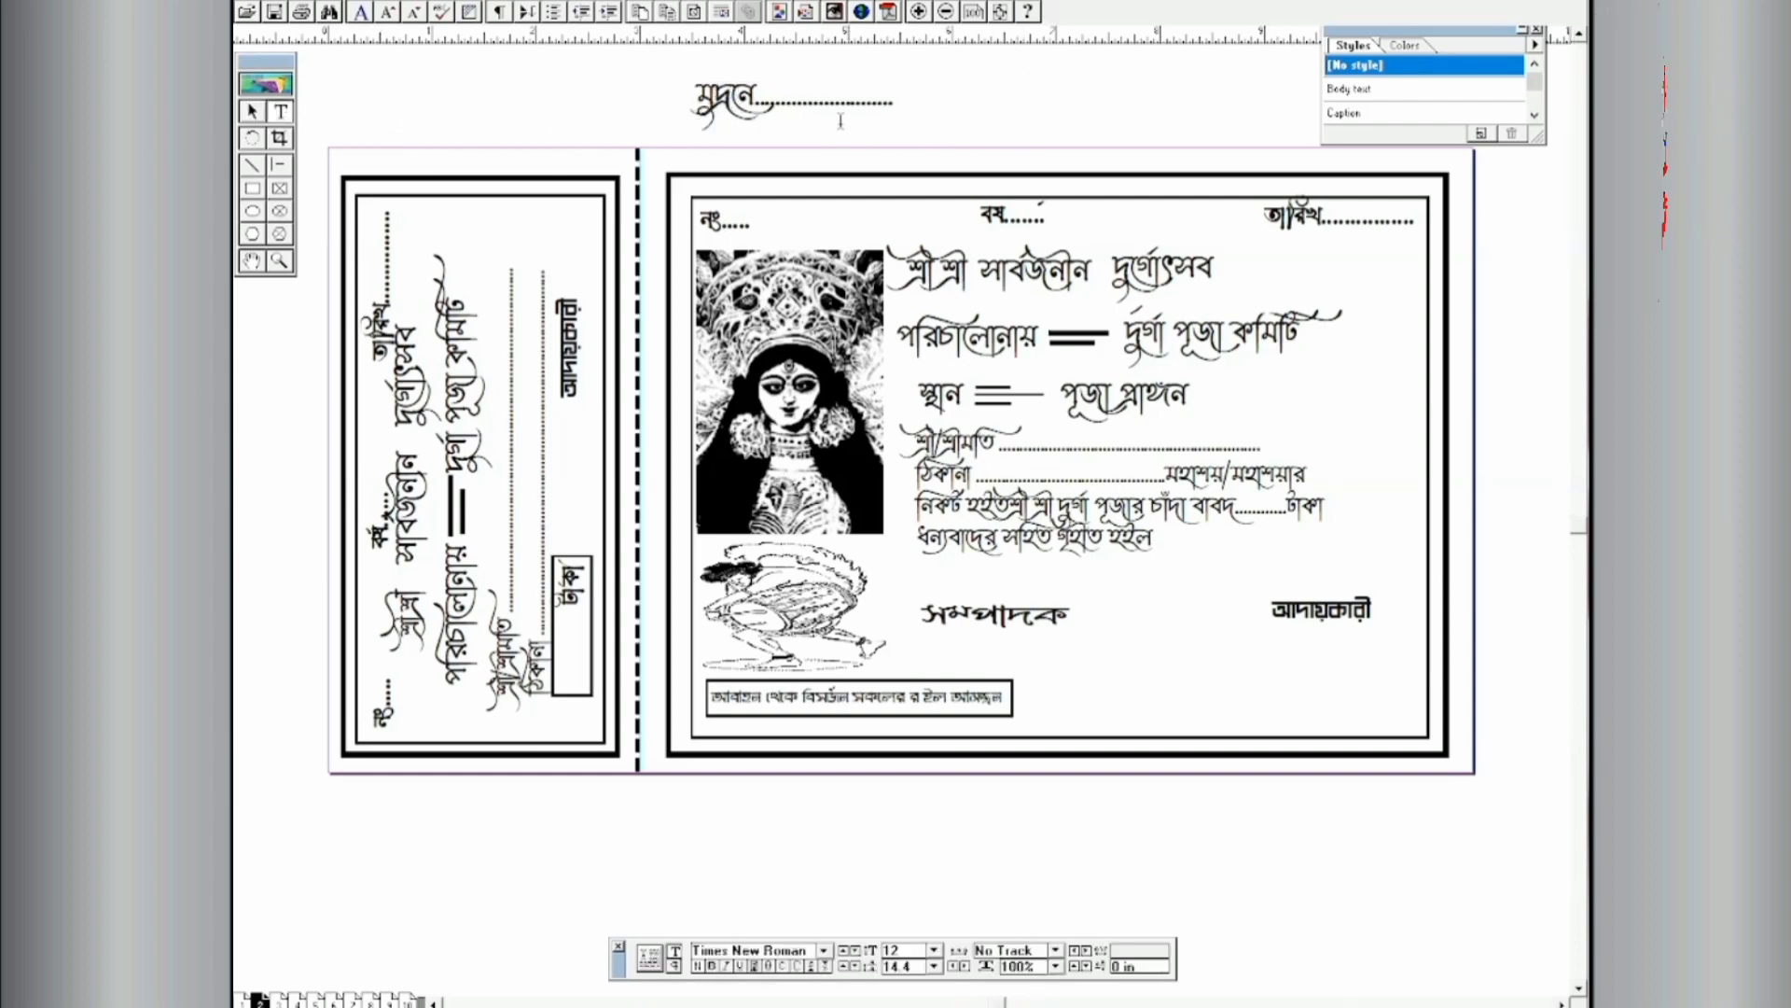
left_click(894, 105)
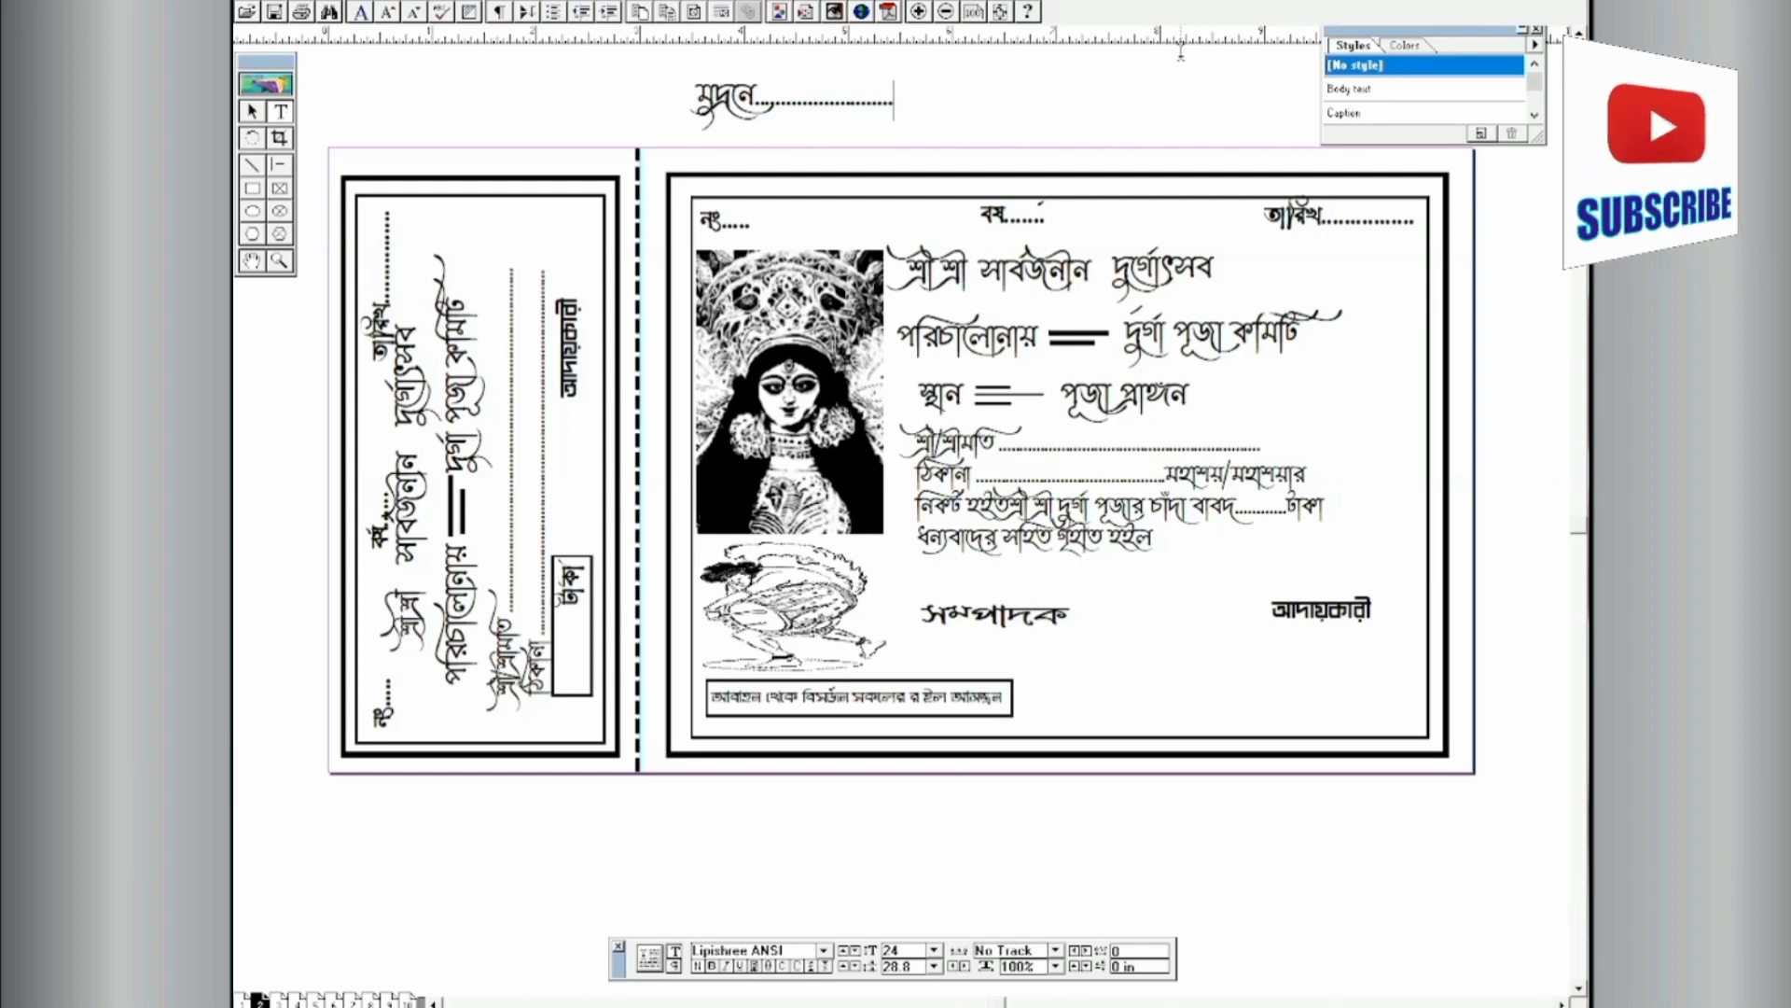
type("প্র")
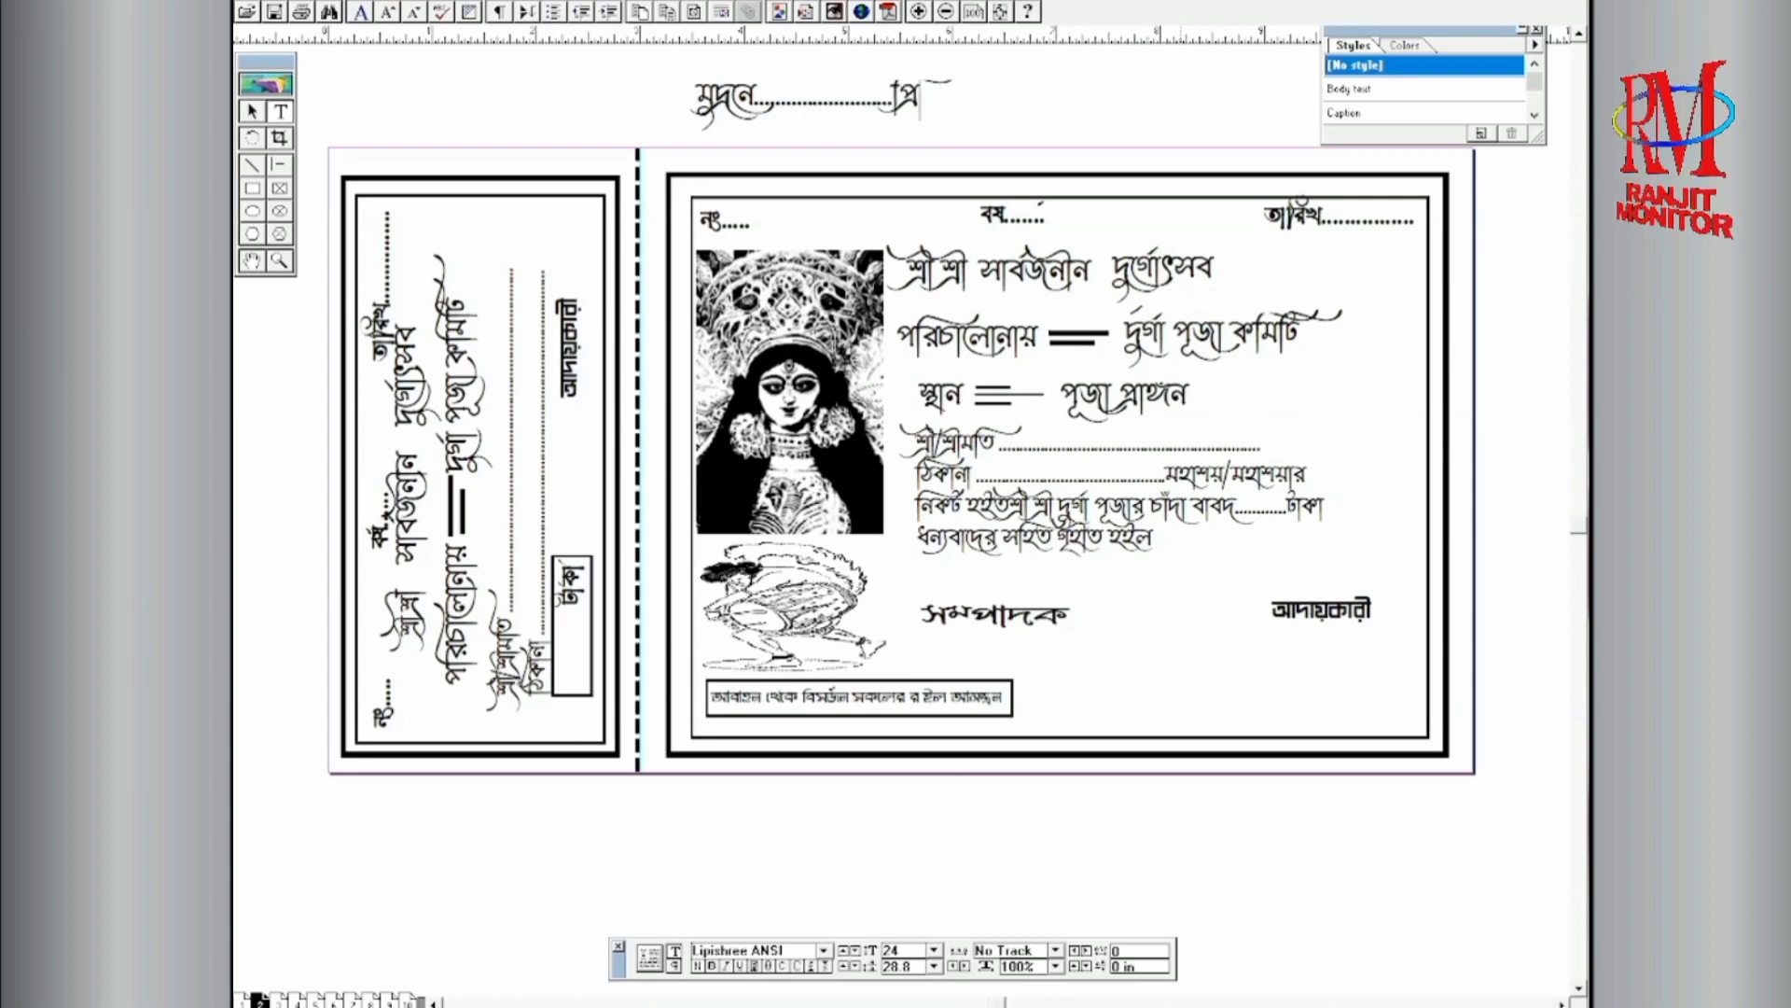
type("ক")
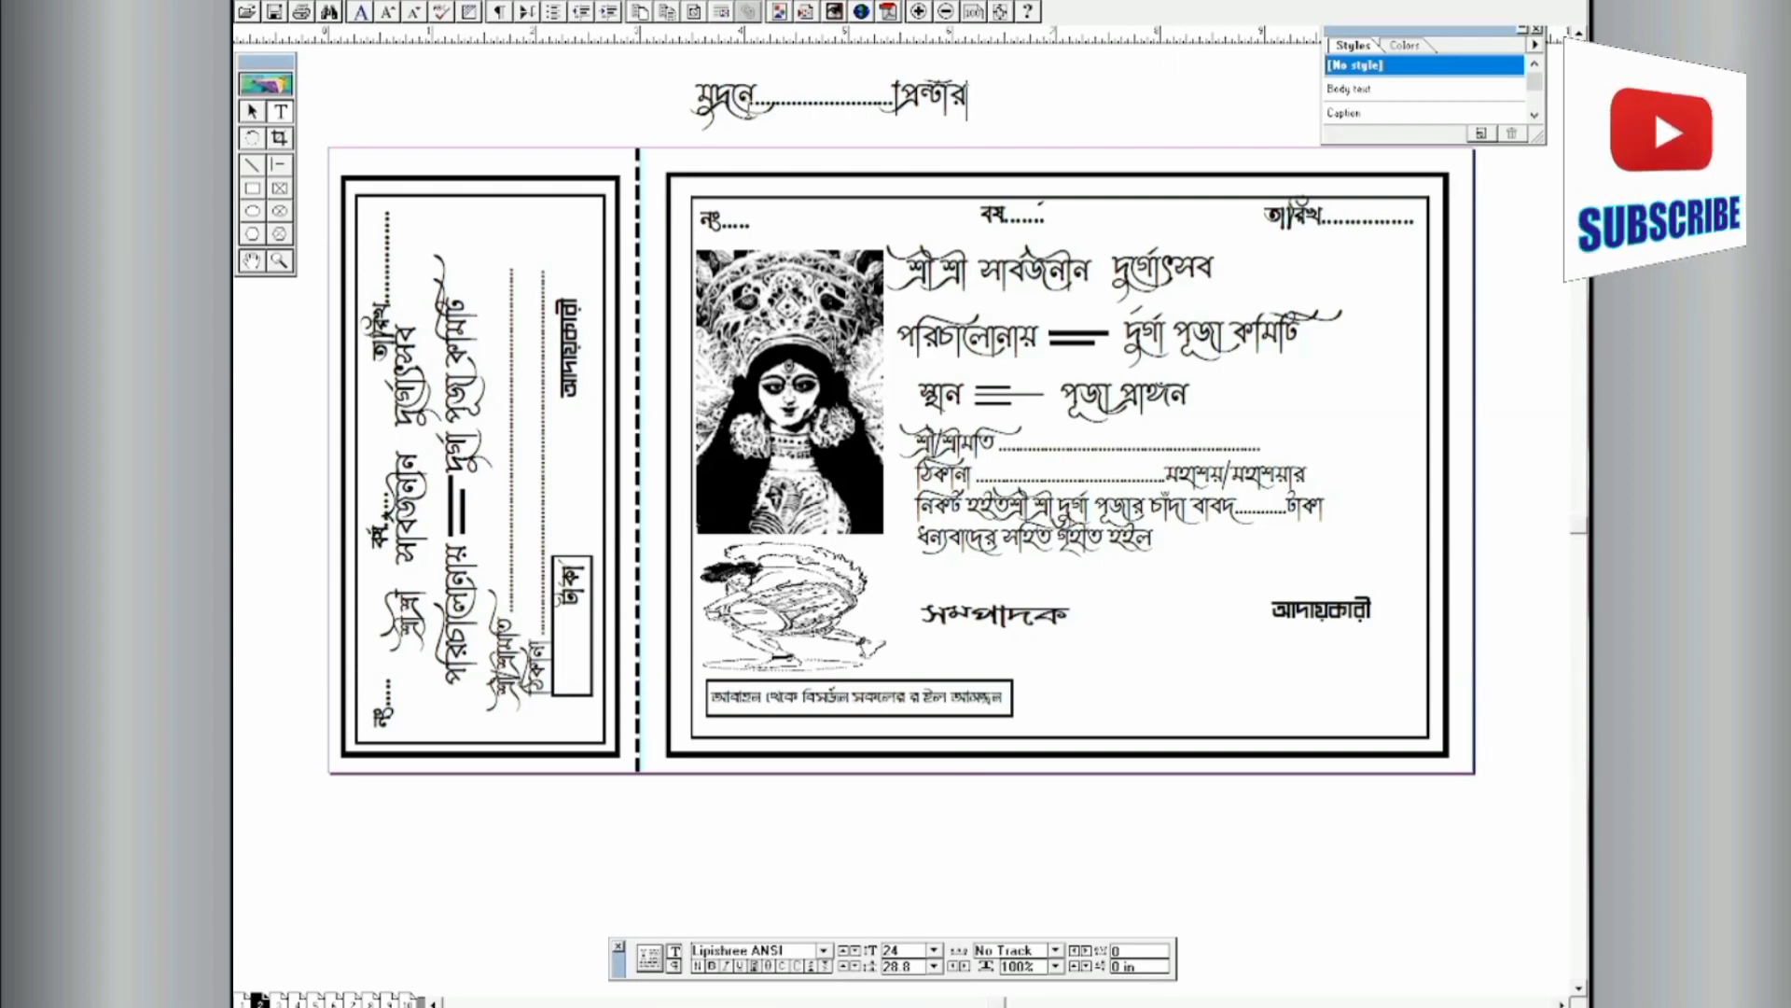
Step: Set the whole মুদ্রনে … প্রিন্টার line to 14 pt
key("shift+Home")
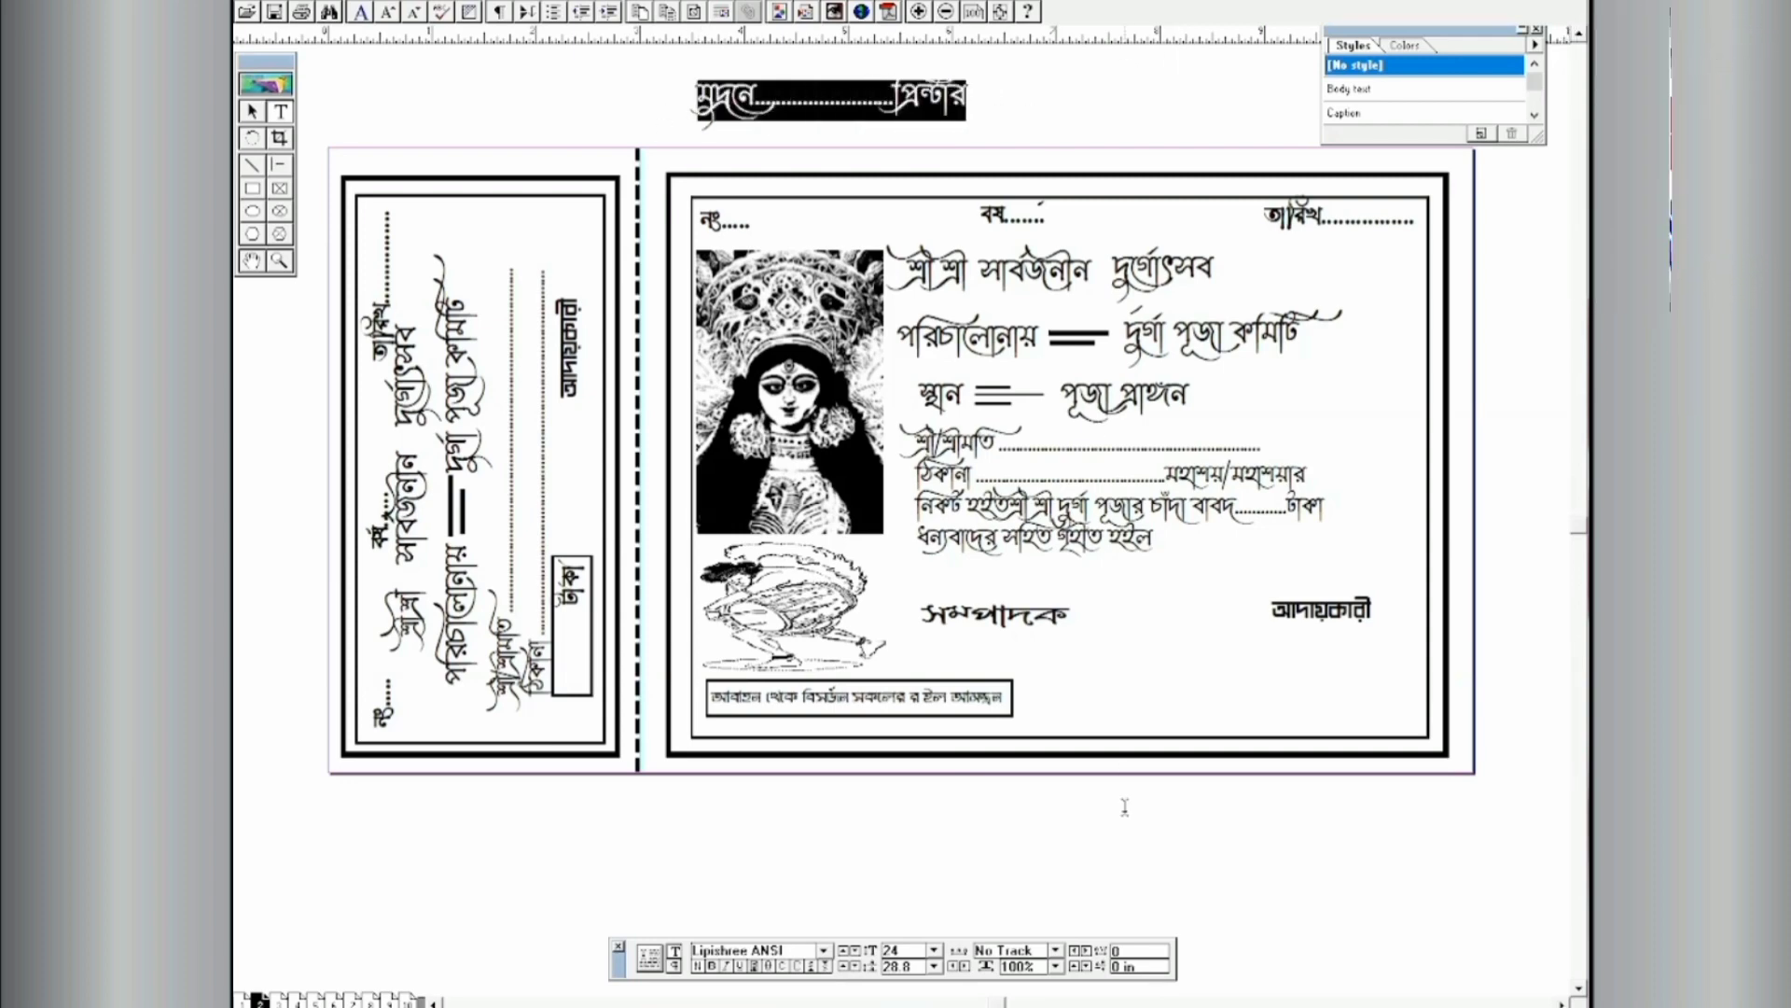
left_click(933, 950)
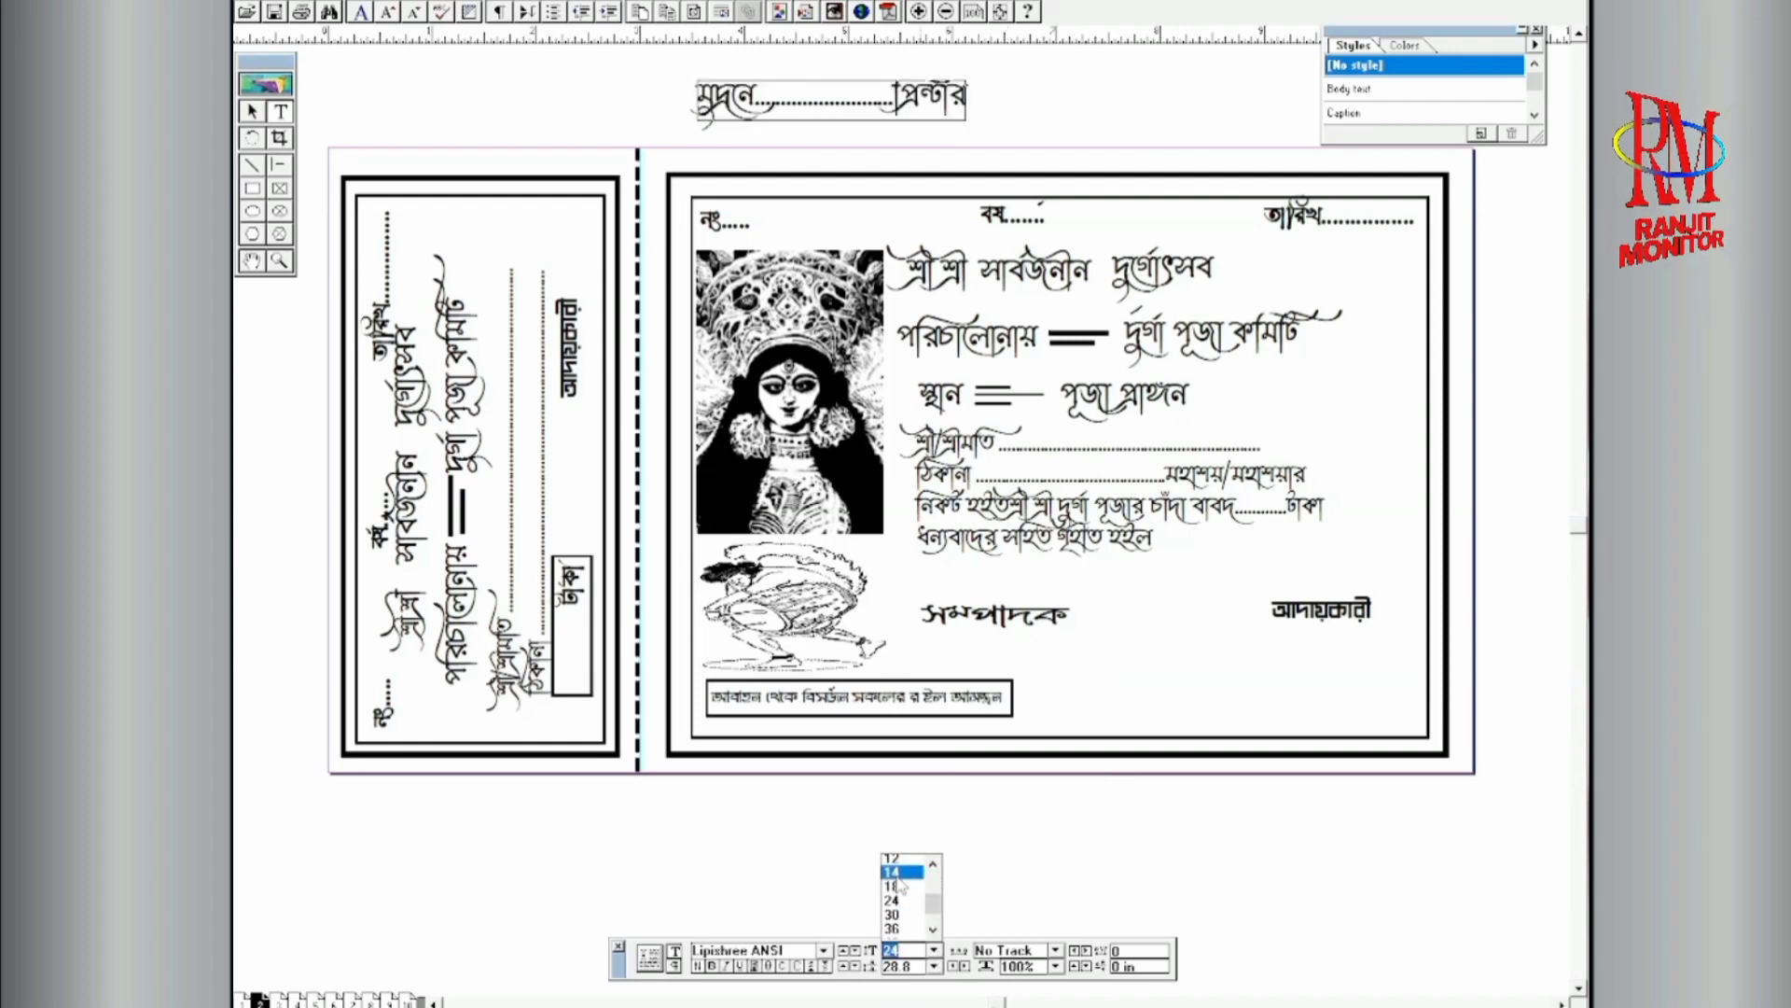
left_click(894, 872)
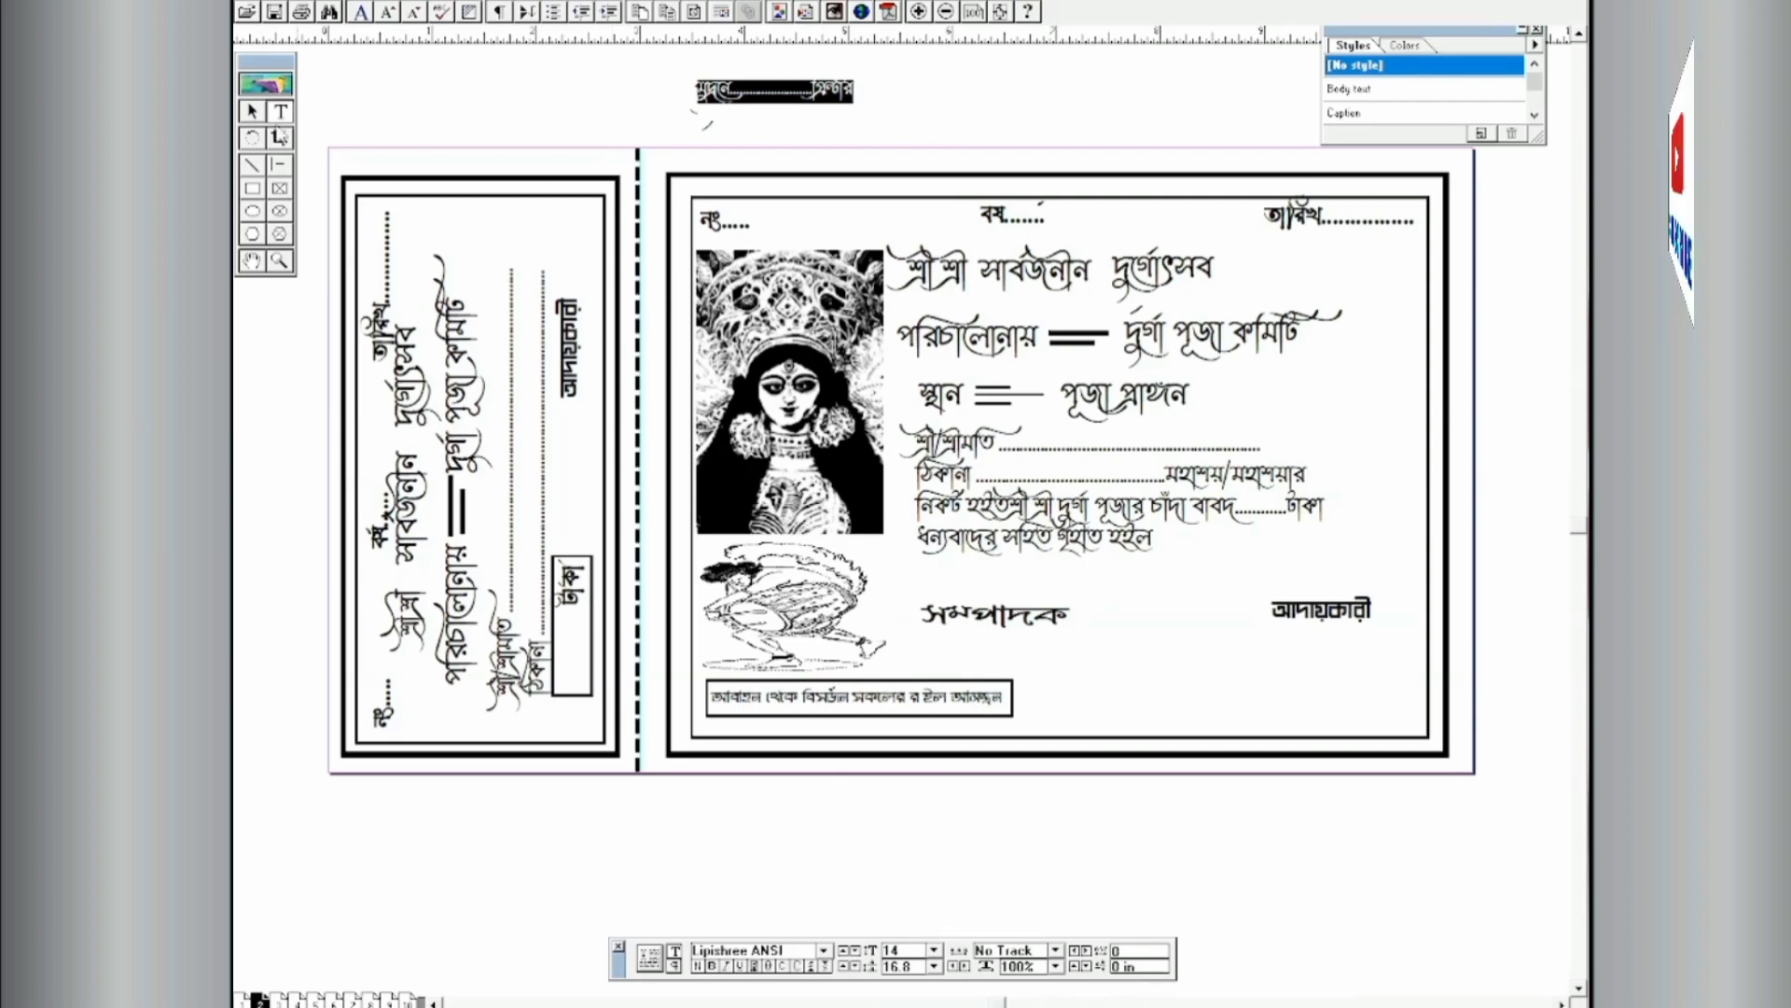
left_click(254, 113)
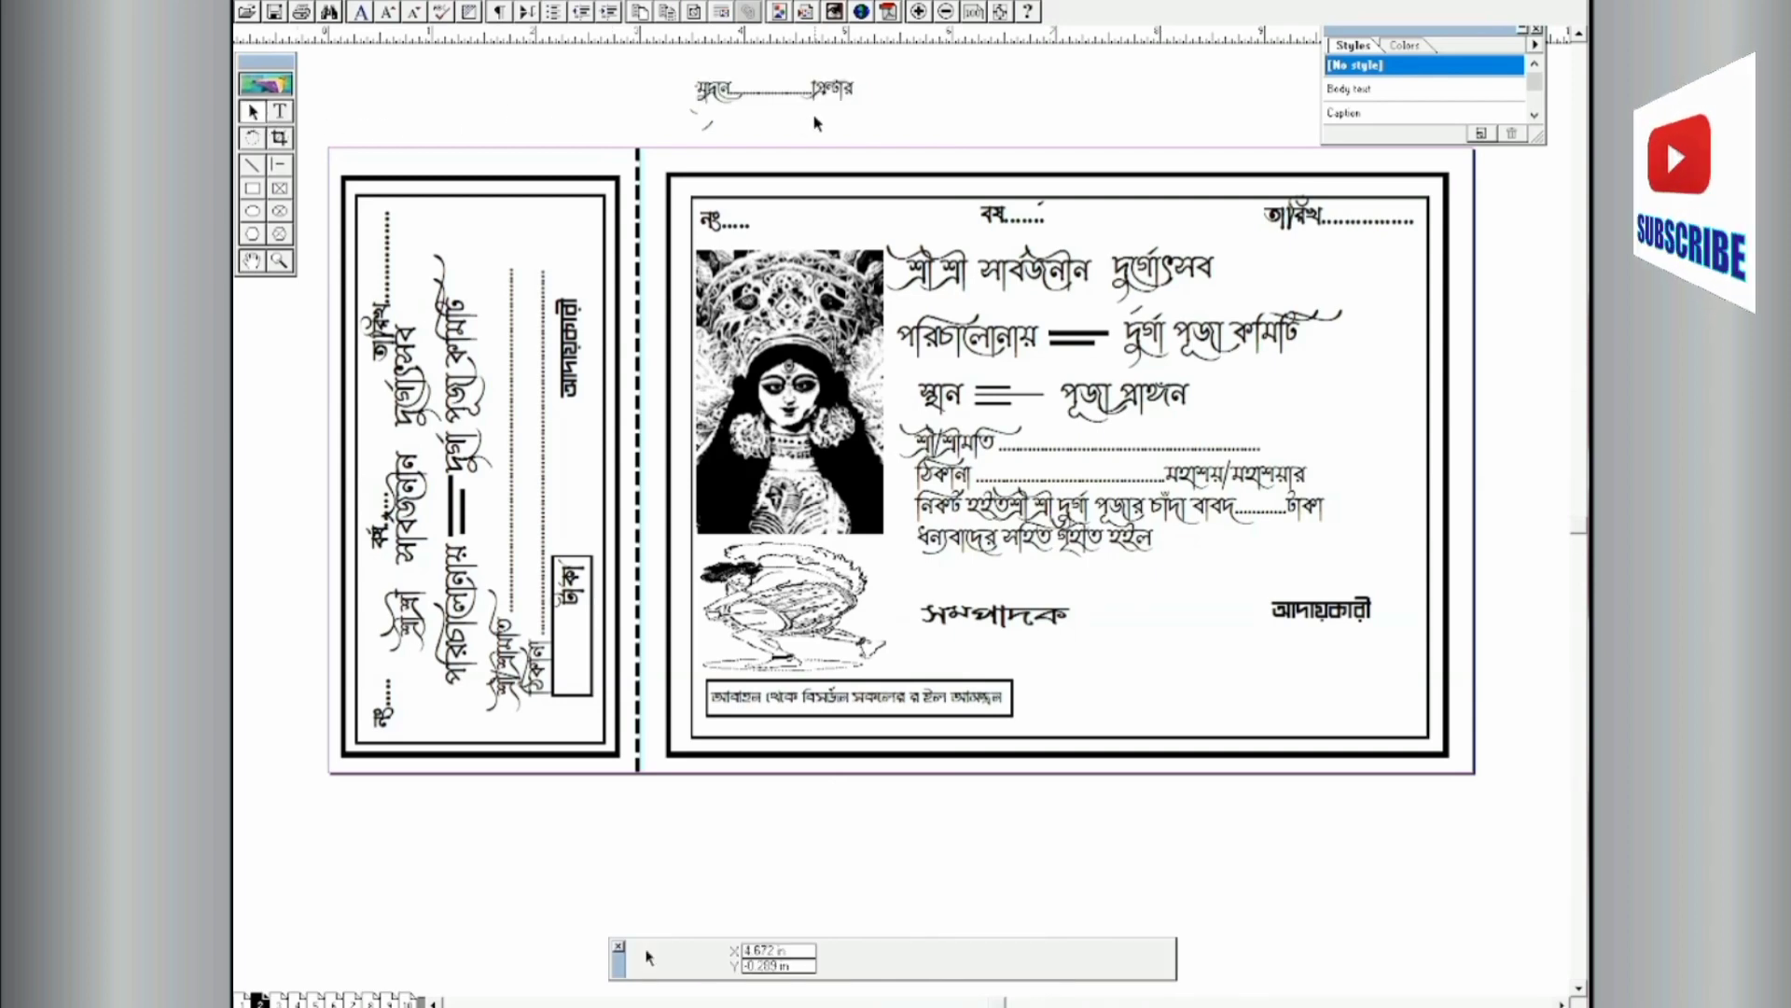
left_click(279, 113)
left_click(254, 113)
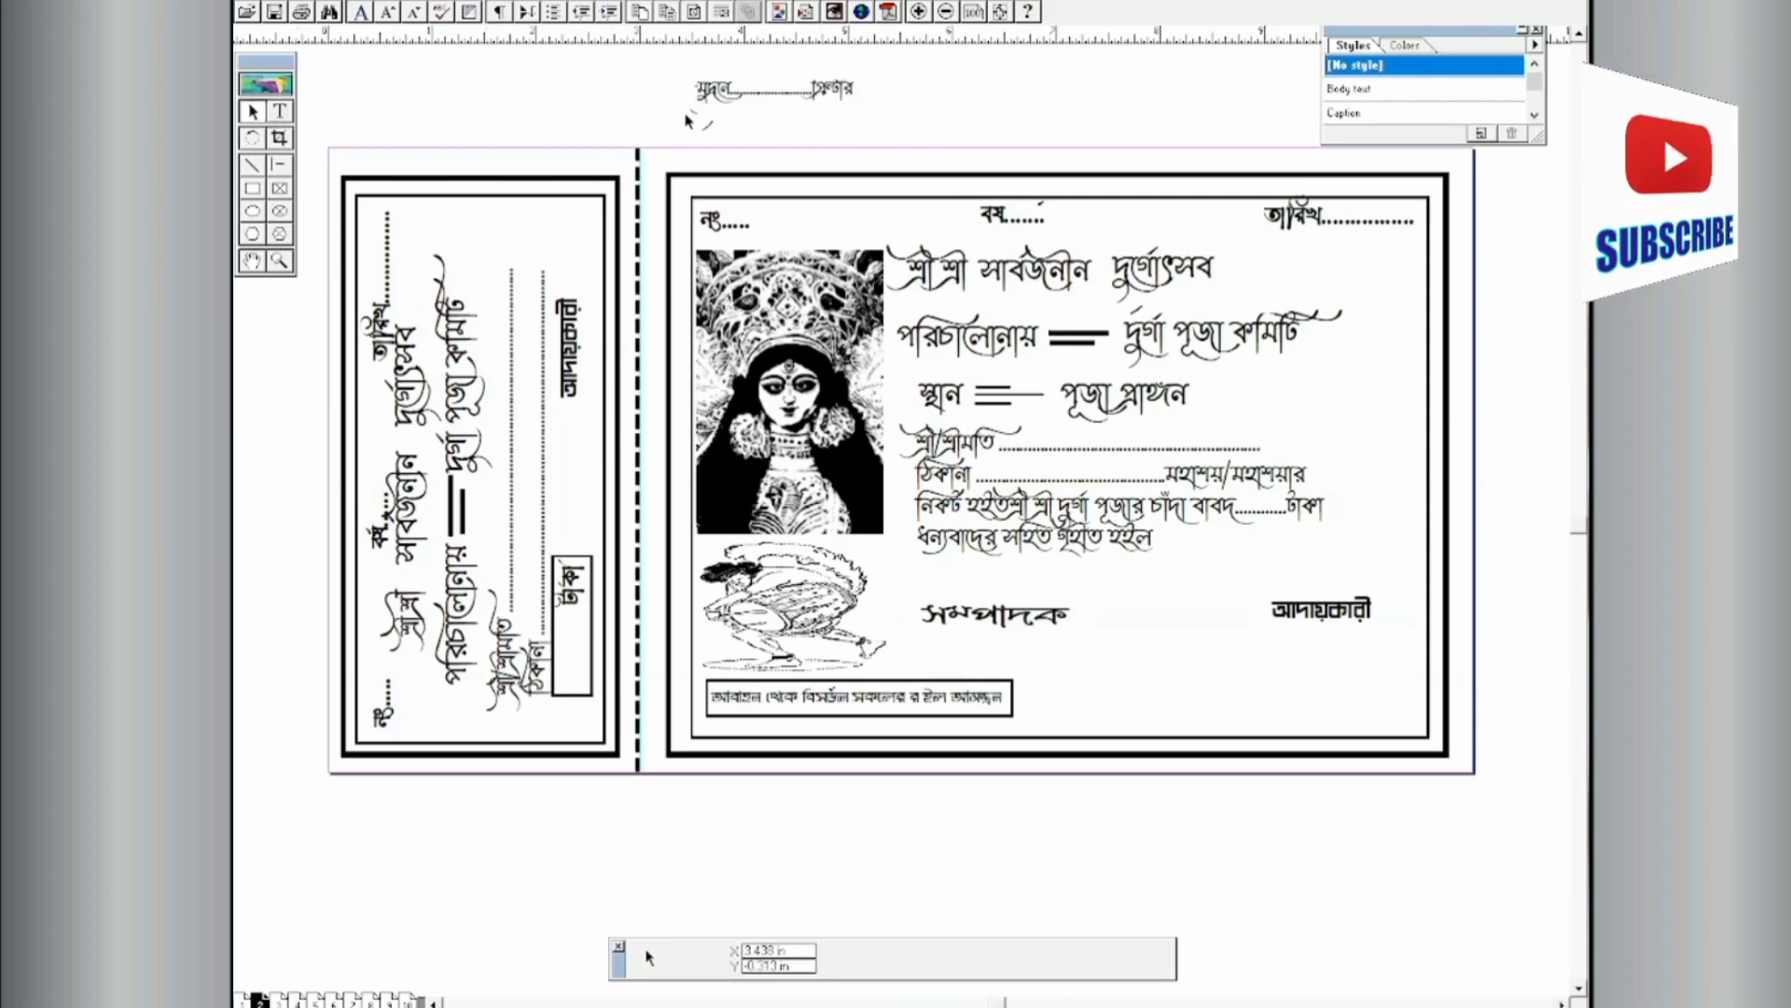
Step: Set the rotation of the মুদ্রনে … প্রিন্টার text block to 90°
left_click(726, 94)
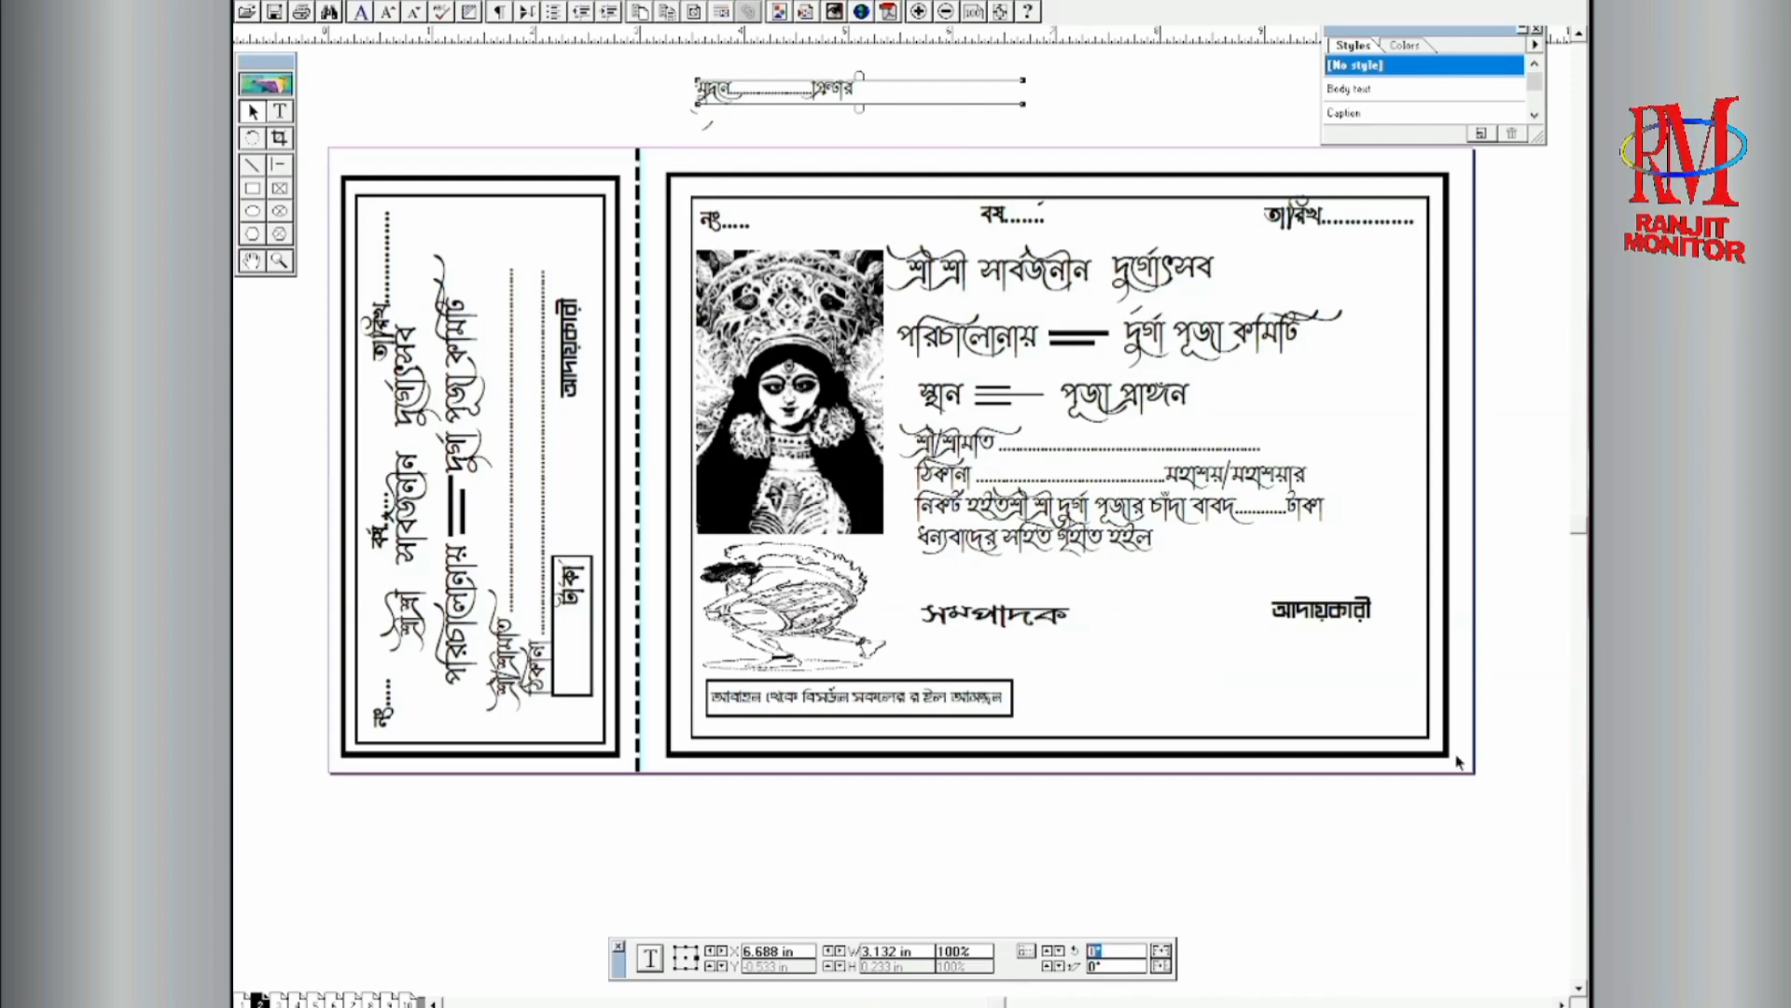
type("90")
key("Return")
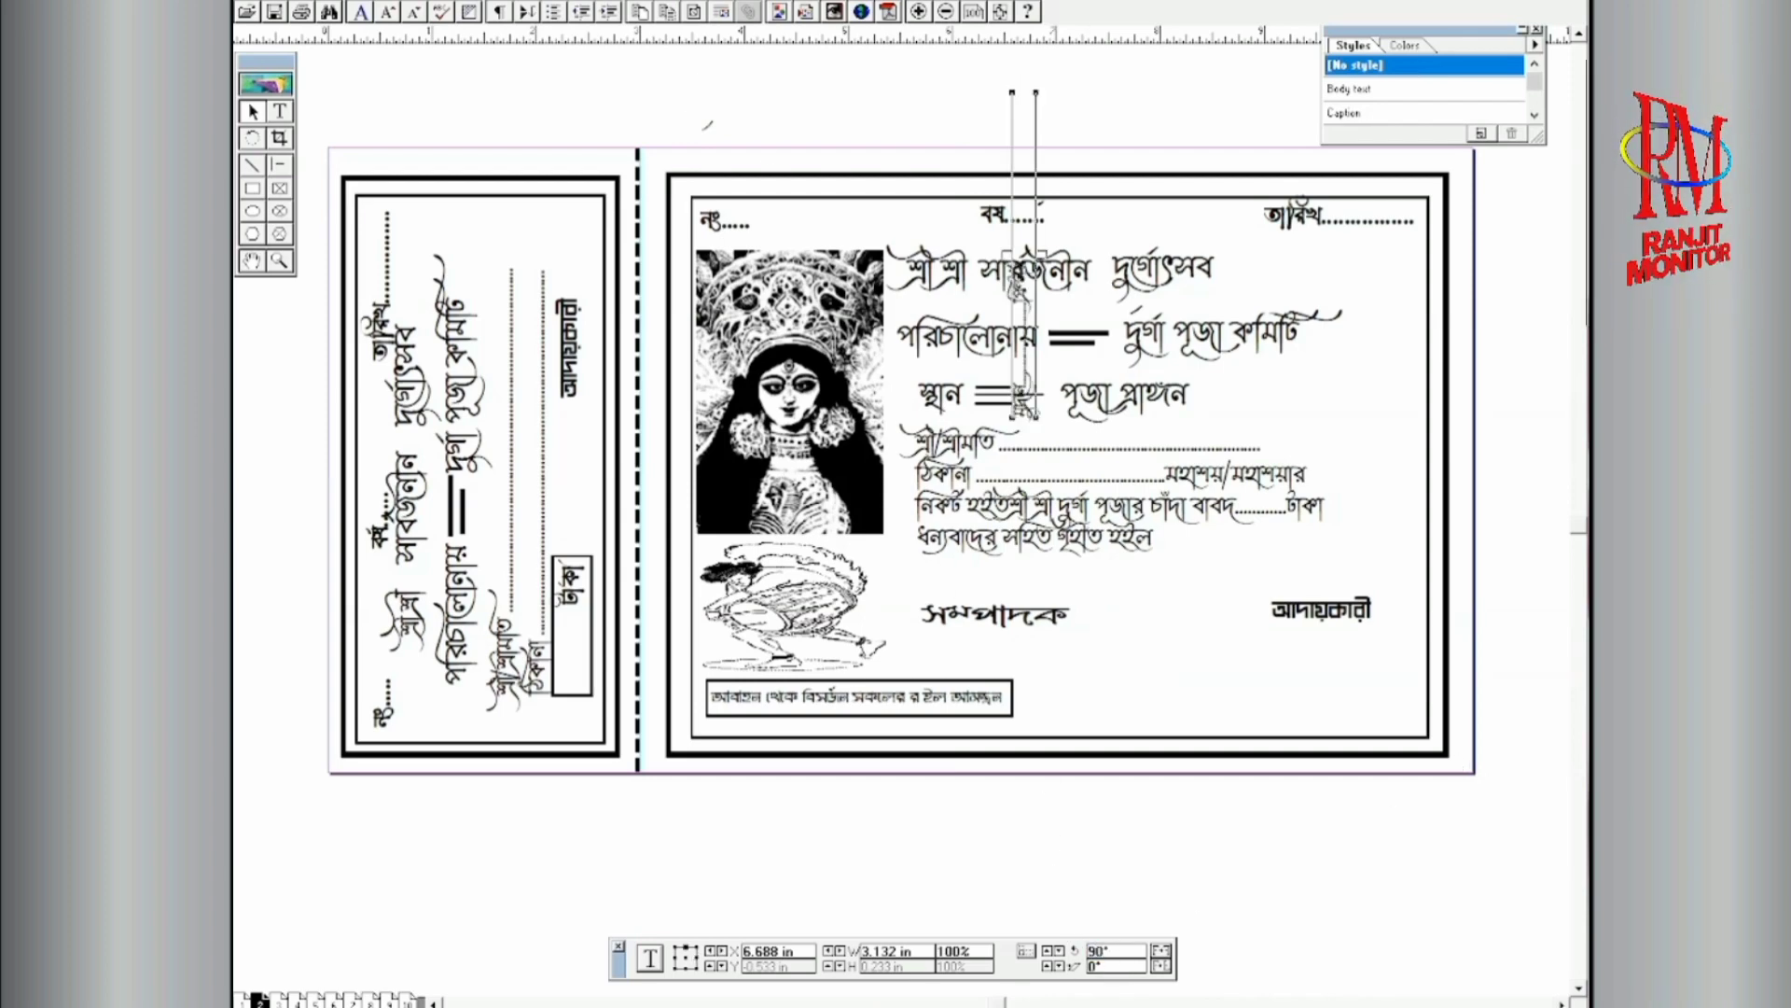
Step: Place the rotated মুদ্রনে line between the dashed tear line and the main receipt's border, at X about 3.15 in, Y about 1.63 in
left_click_drag(1007, 314, 657, 506)
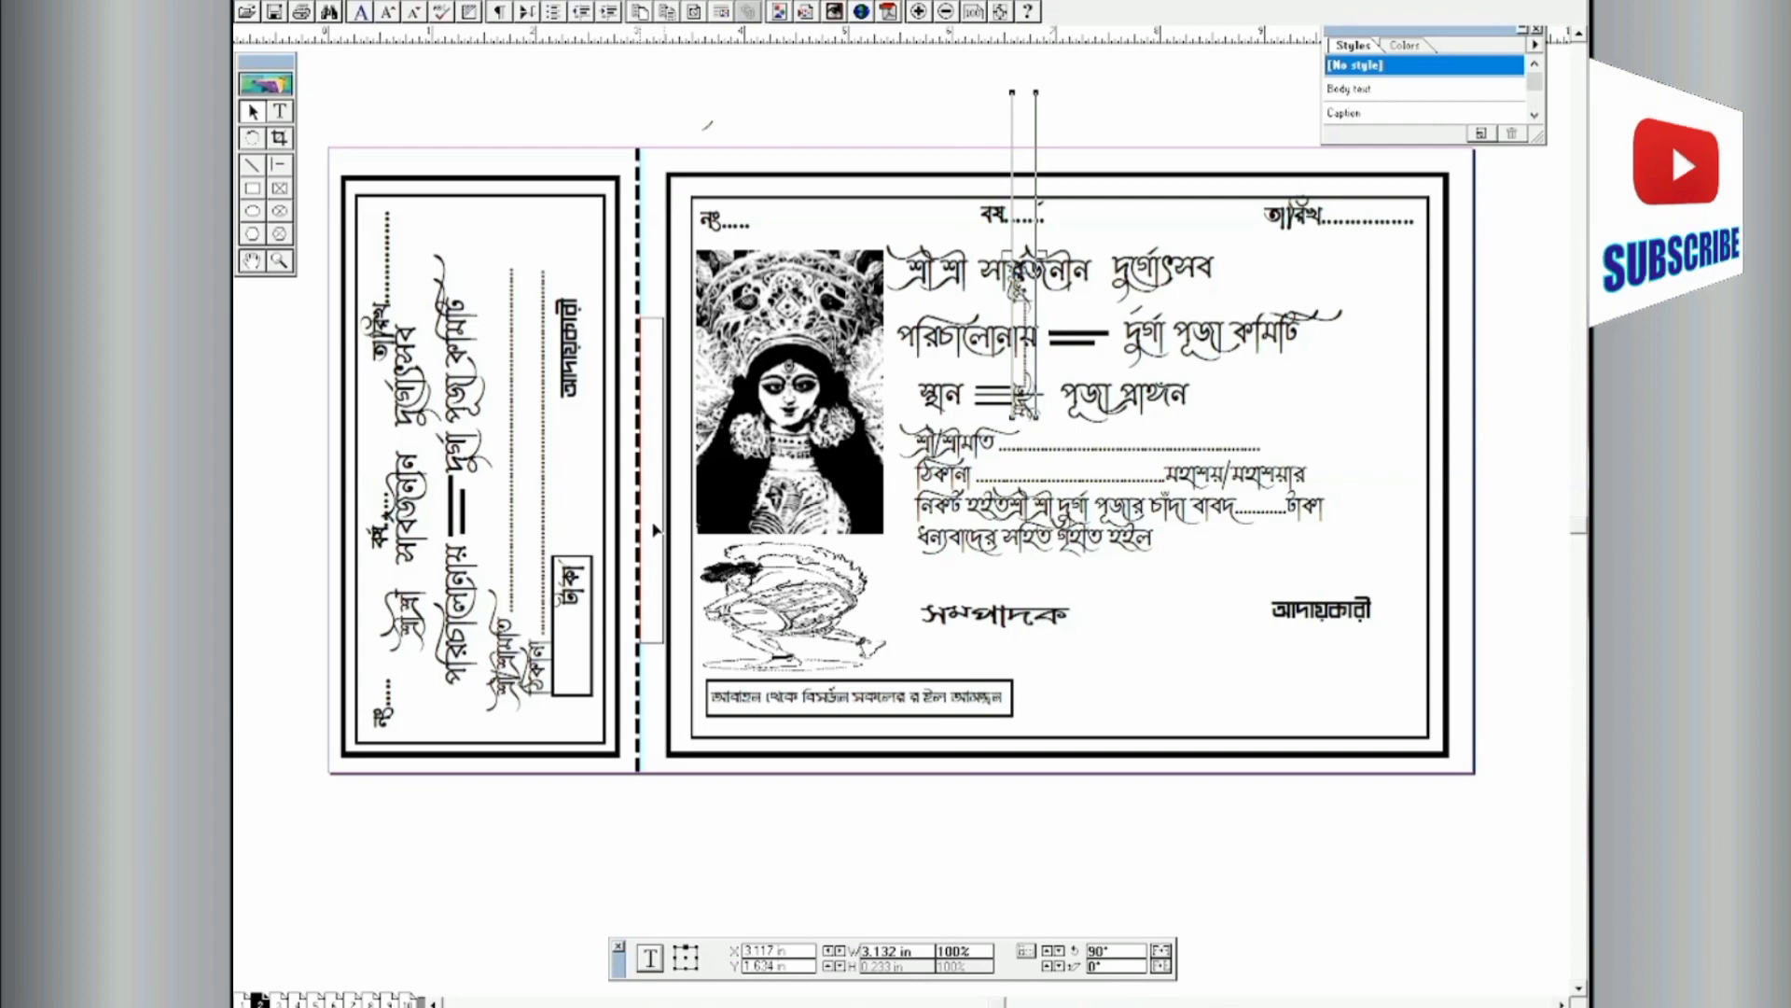
left_click_drag(657, 530, 658, 532)
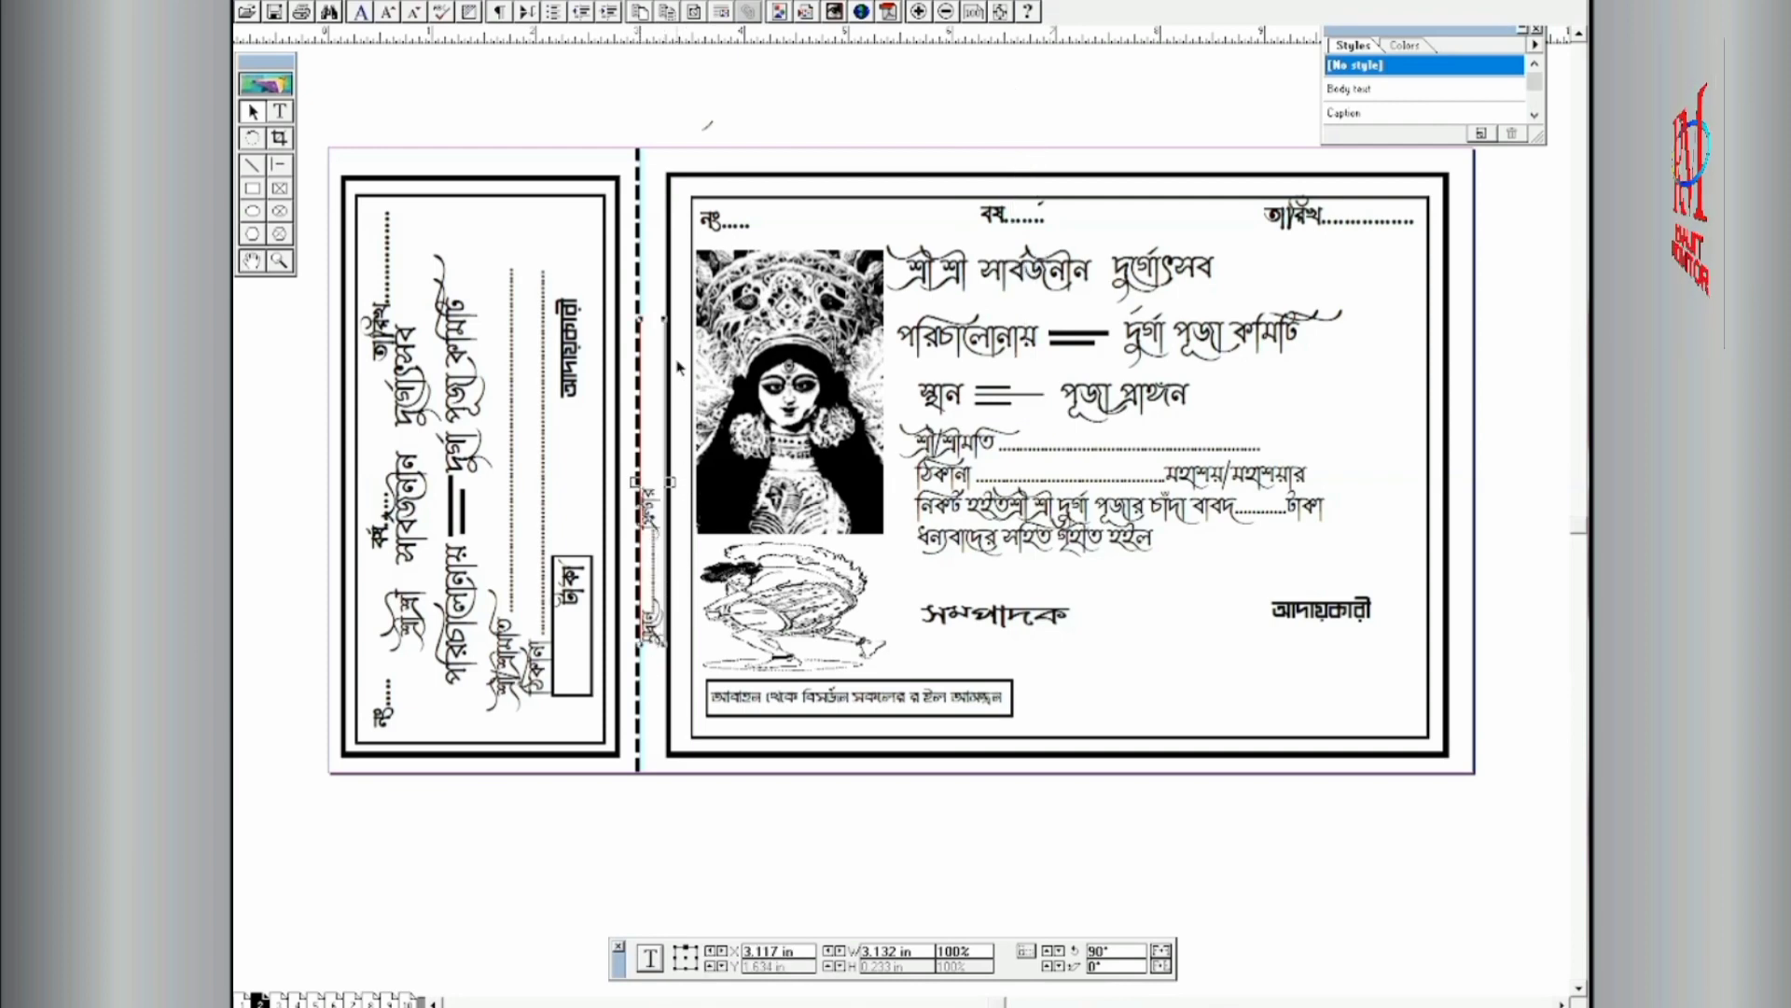
key("Right")
key("Right")
key("Right")
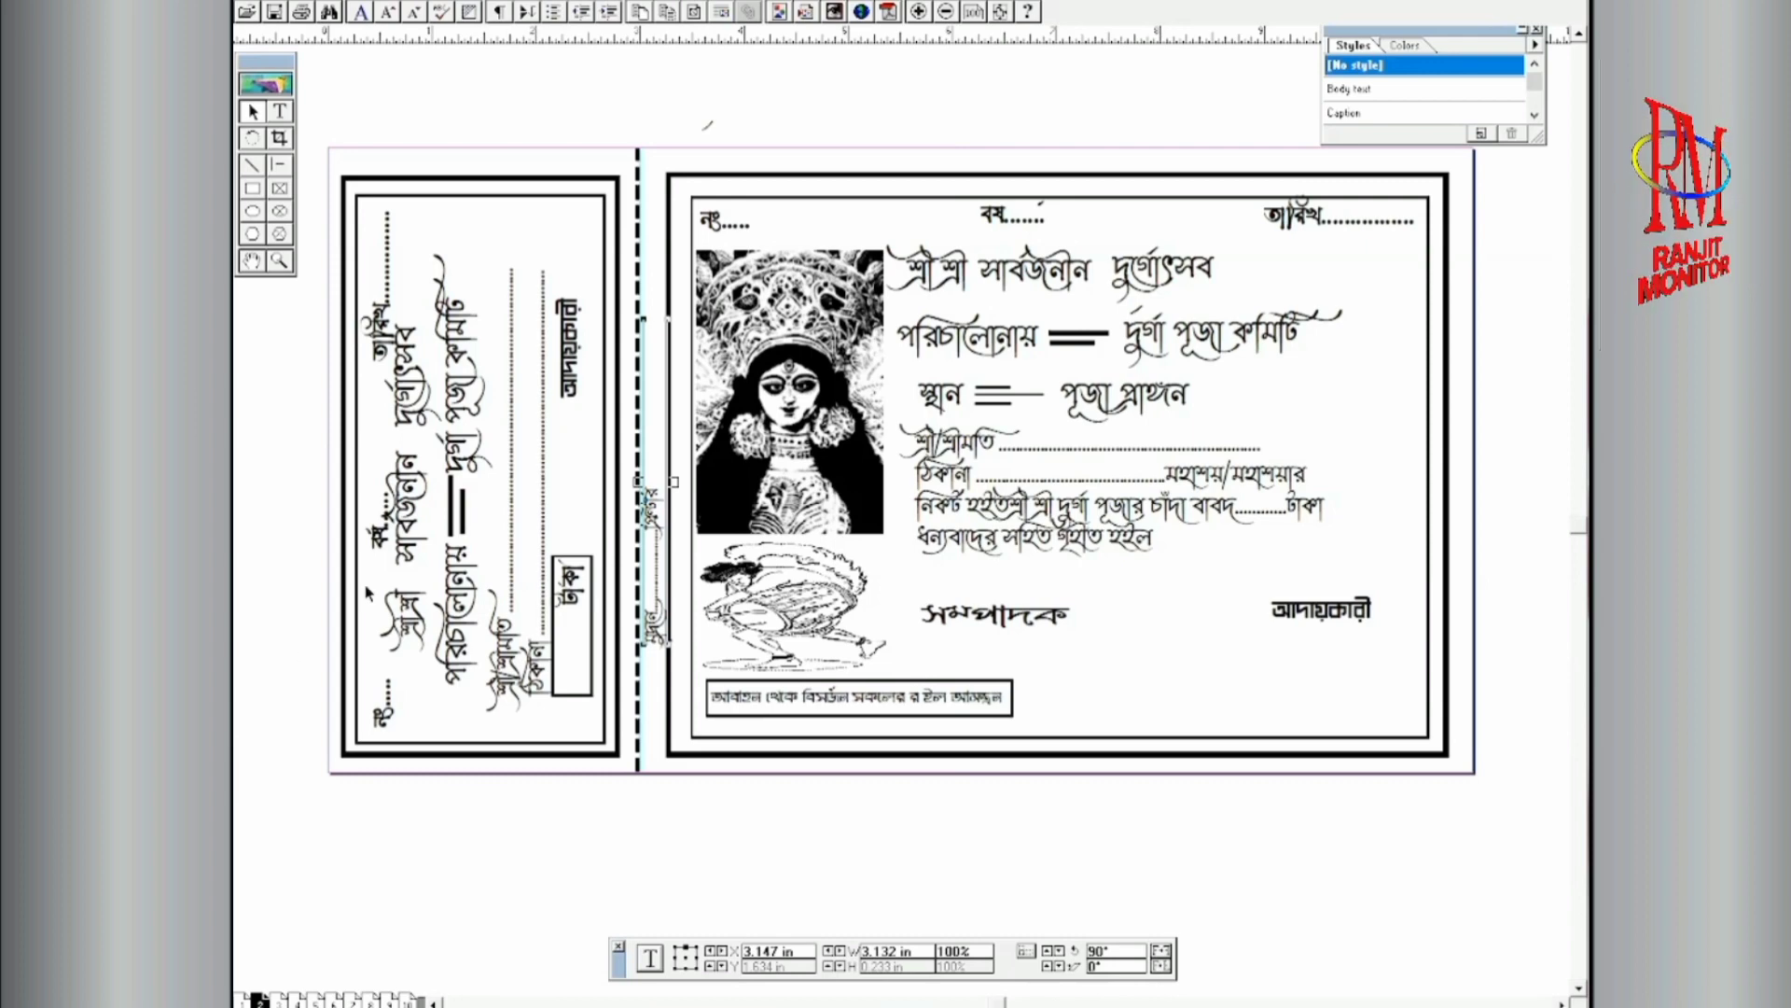
Step: Shift the rotated মুদ্রনে … প্রিন্টার line slightly closer to the dashed tear line
left_click(638, 109)
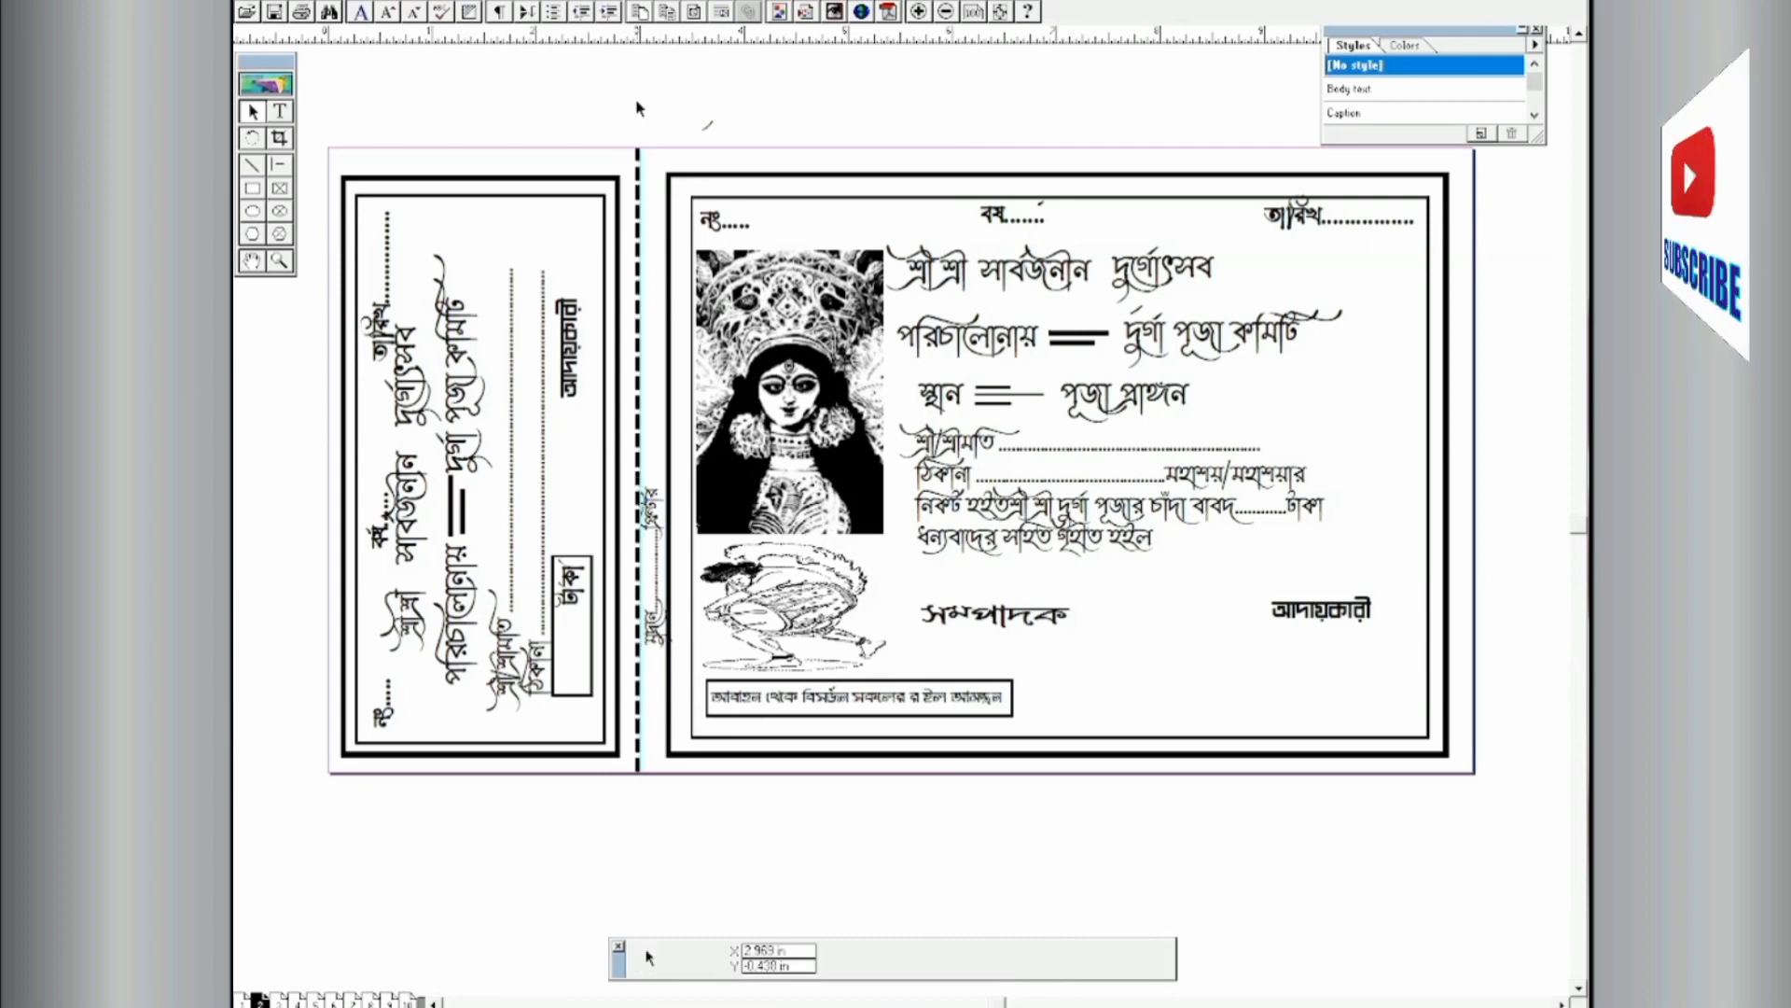
left_click(656, 516)
mouse_move(656, 516)
left_mouse_down()
mouse_move(684, 512)
mouse_move(650, 518)
left_mouse_up()
Step: Reduce the whole rotated মুদ্রনে … প্রিন্টার line to 12 pt
left_click(279, 112)
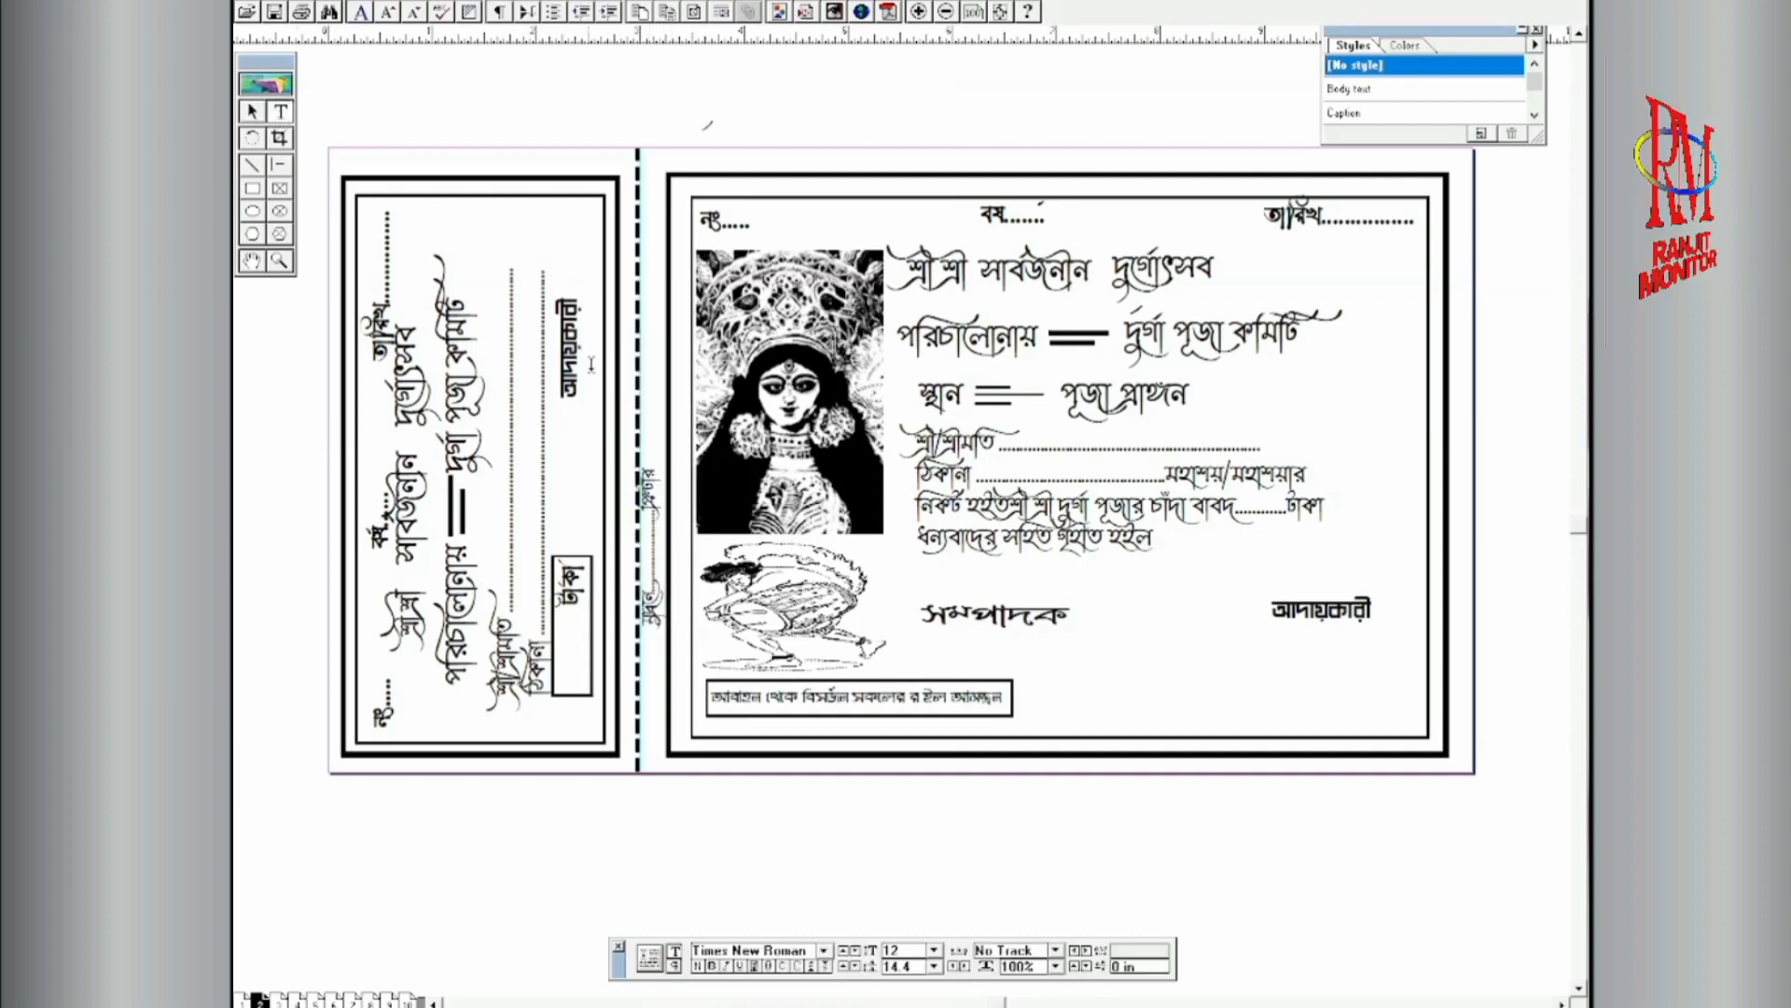
left_click_drag(670, 670, 653, 467)
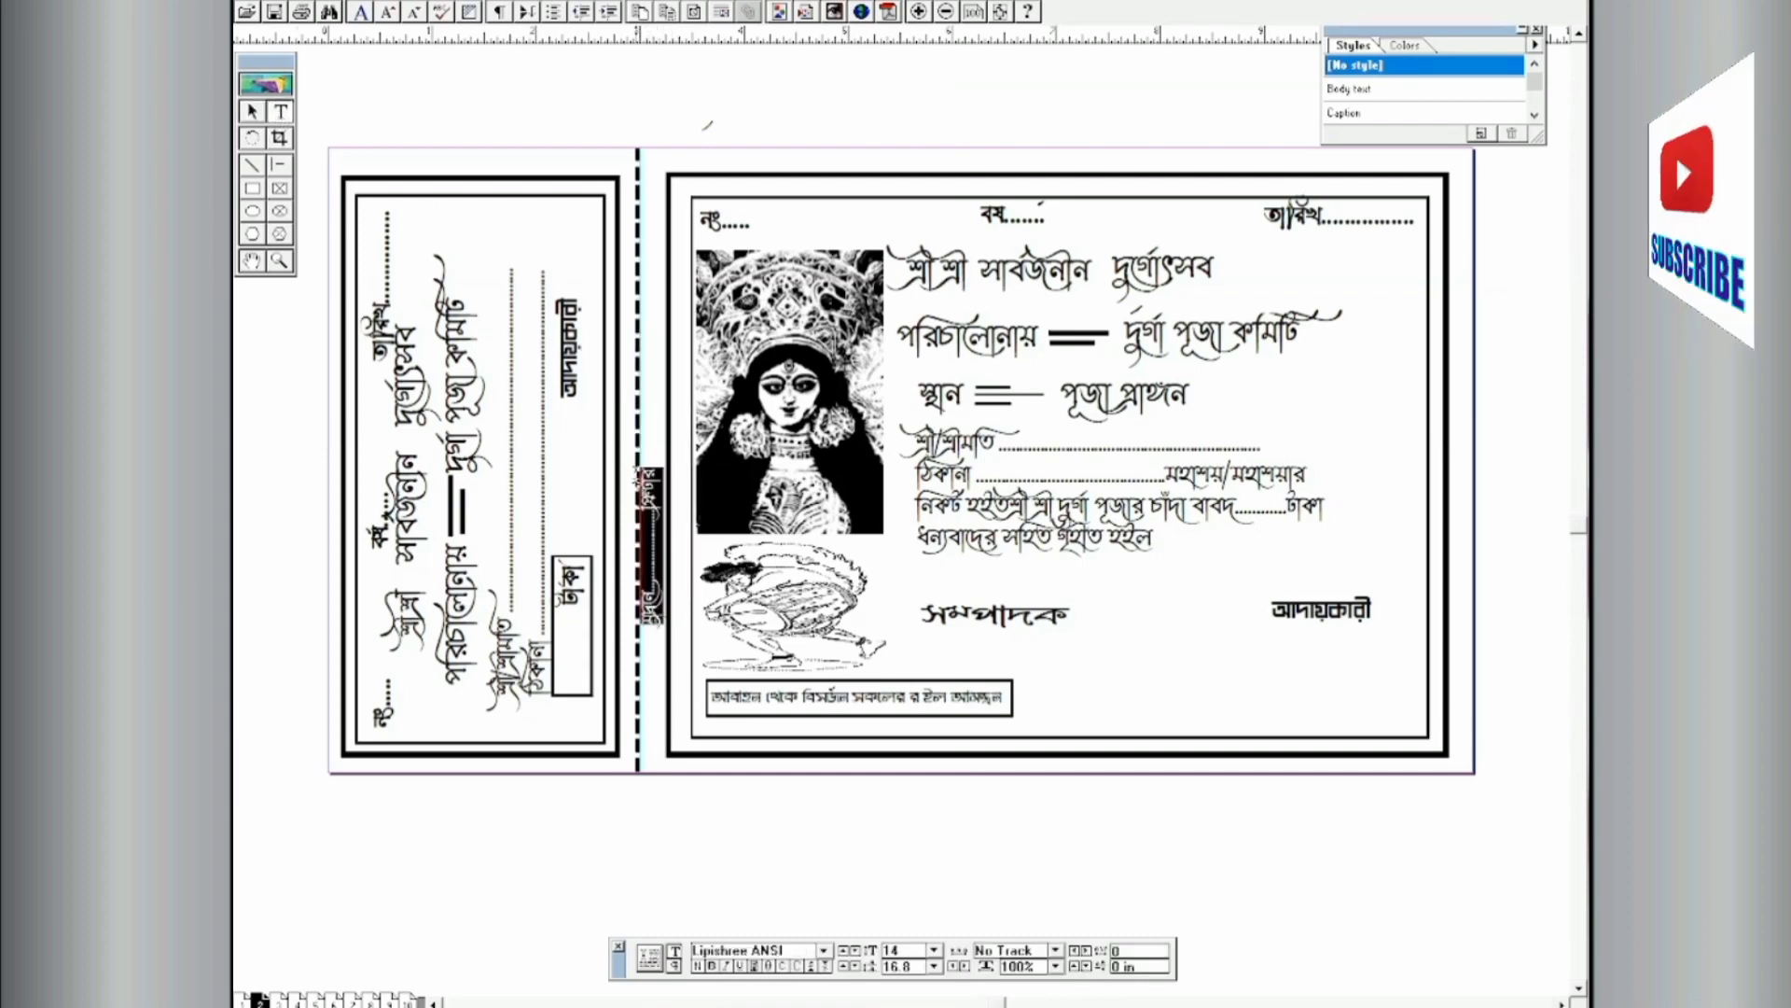
left_click(934, 950)
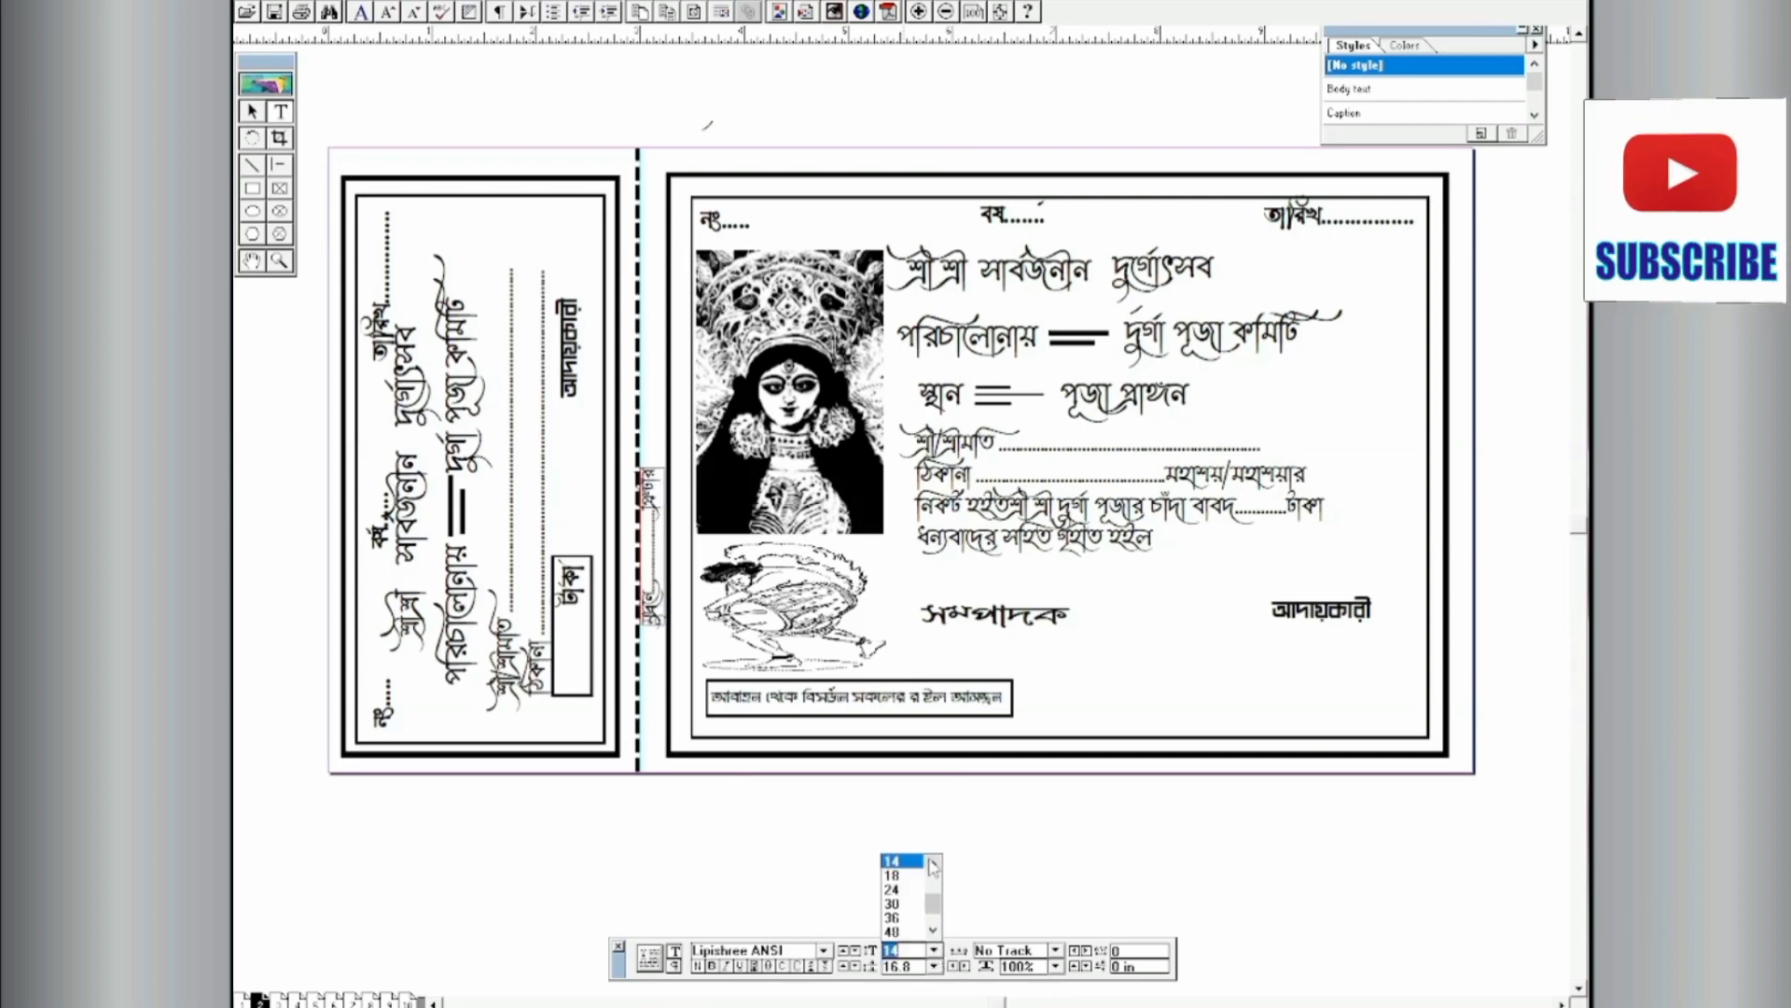
scroll(905, 895, "up", 1)
left_click(891, 860)
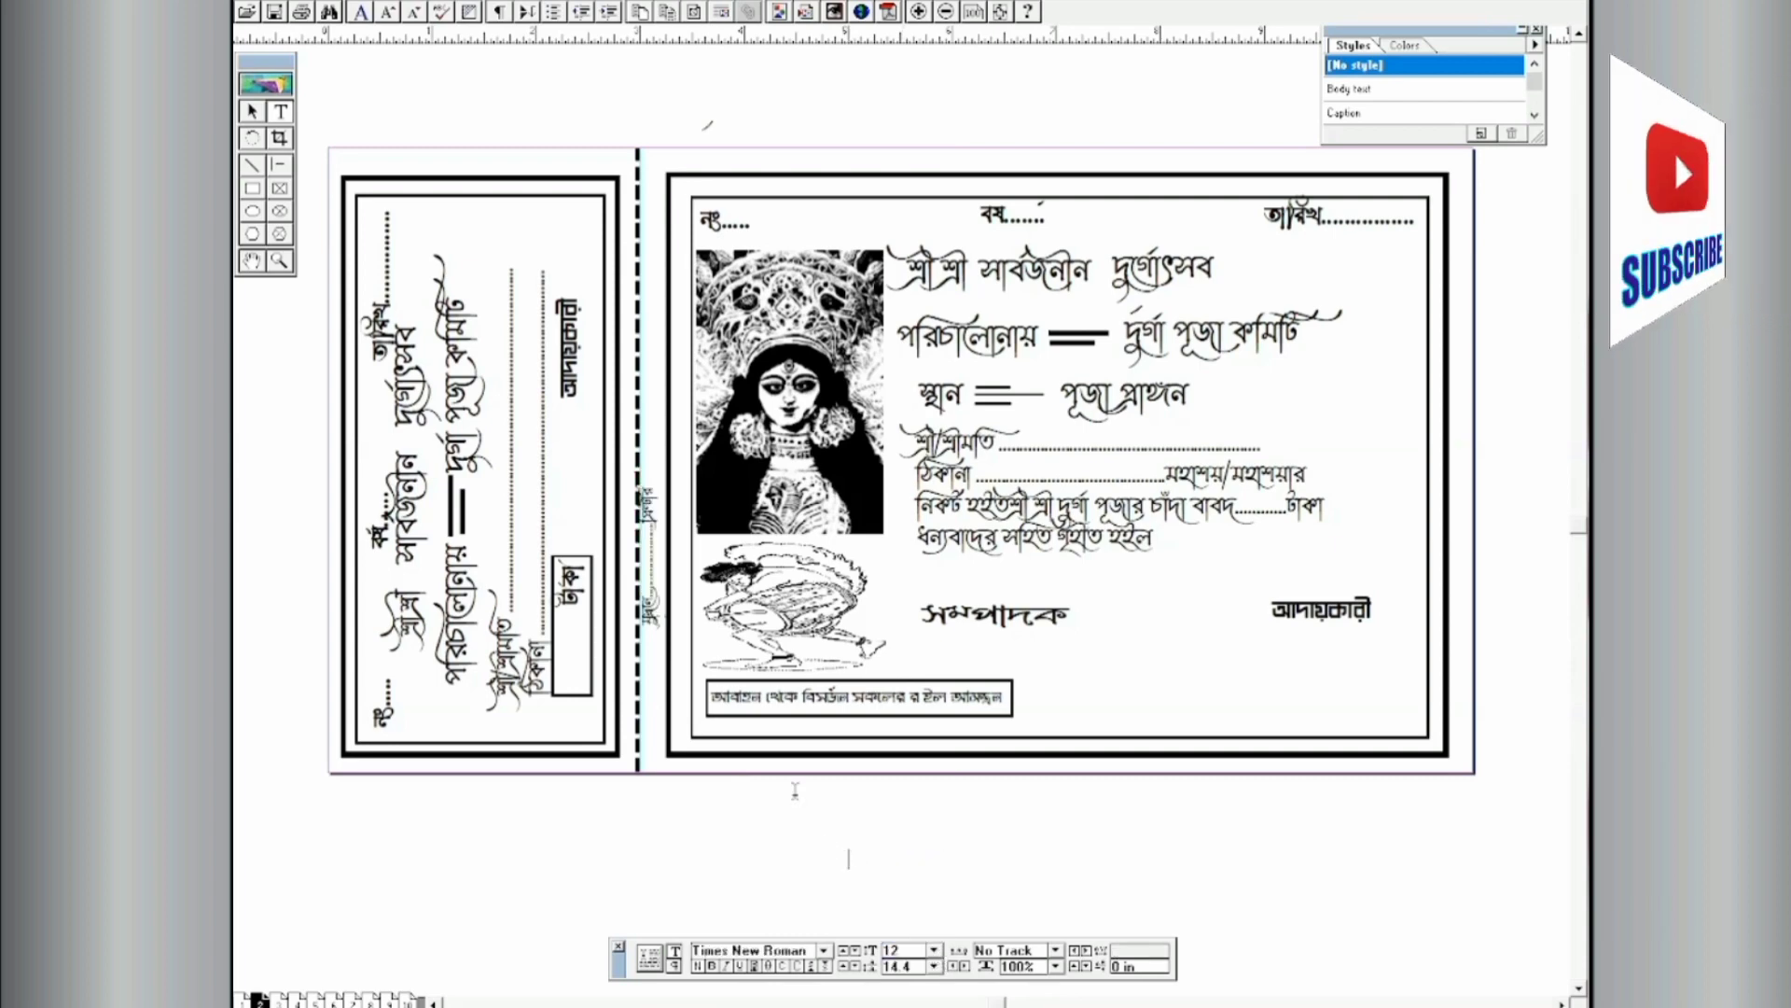
Step: Nudge the rotated মুদ্রনে line up beside the tear line to X 3.14 in, Y about 0.84 in, and deselect it
left_click(252, 116)
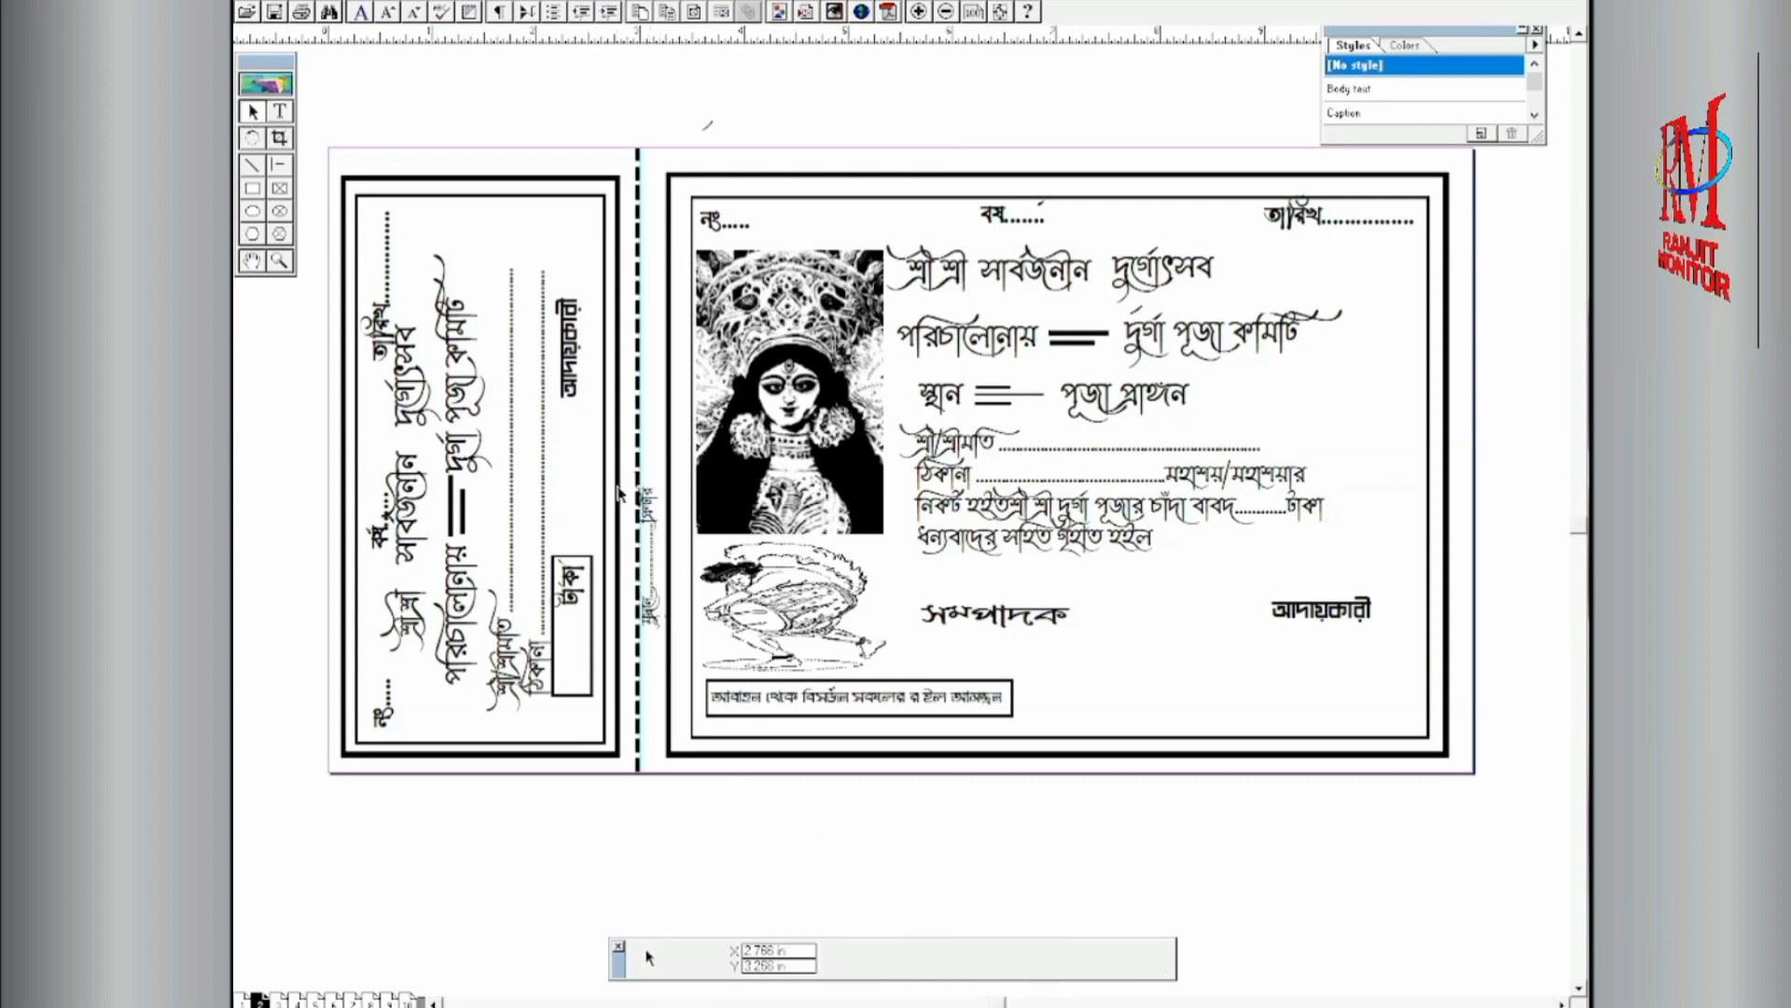
key("Right")
key("Right")
key("Up")
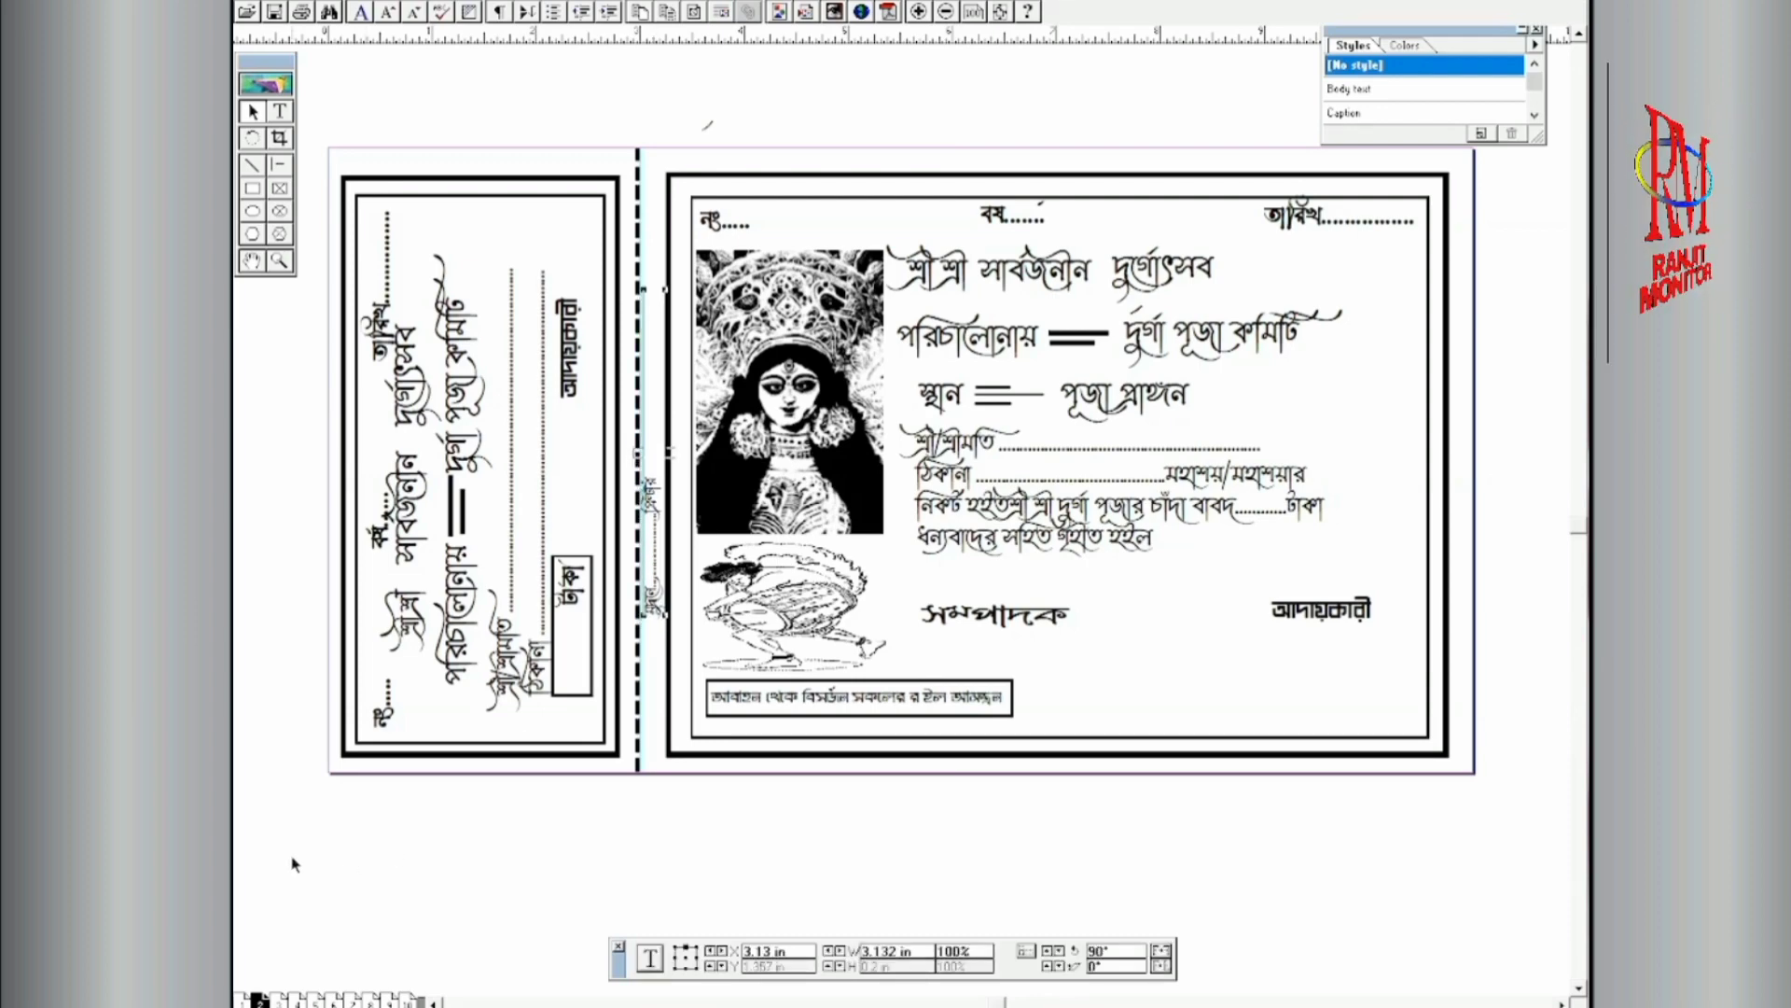
key("Up")
key("Up")
key("Up")
key("Up")
key("Up")
key("Up")
key("Up")
key("Up")
key("Up")
key("Up")
key("Up")
key("Up")
key("Up")
key("Up")
key("Up")
key("Up")
key("Up")
key("Up")
key("Up")
key("Up")
key("Right")
key("Right")
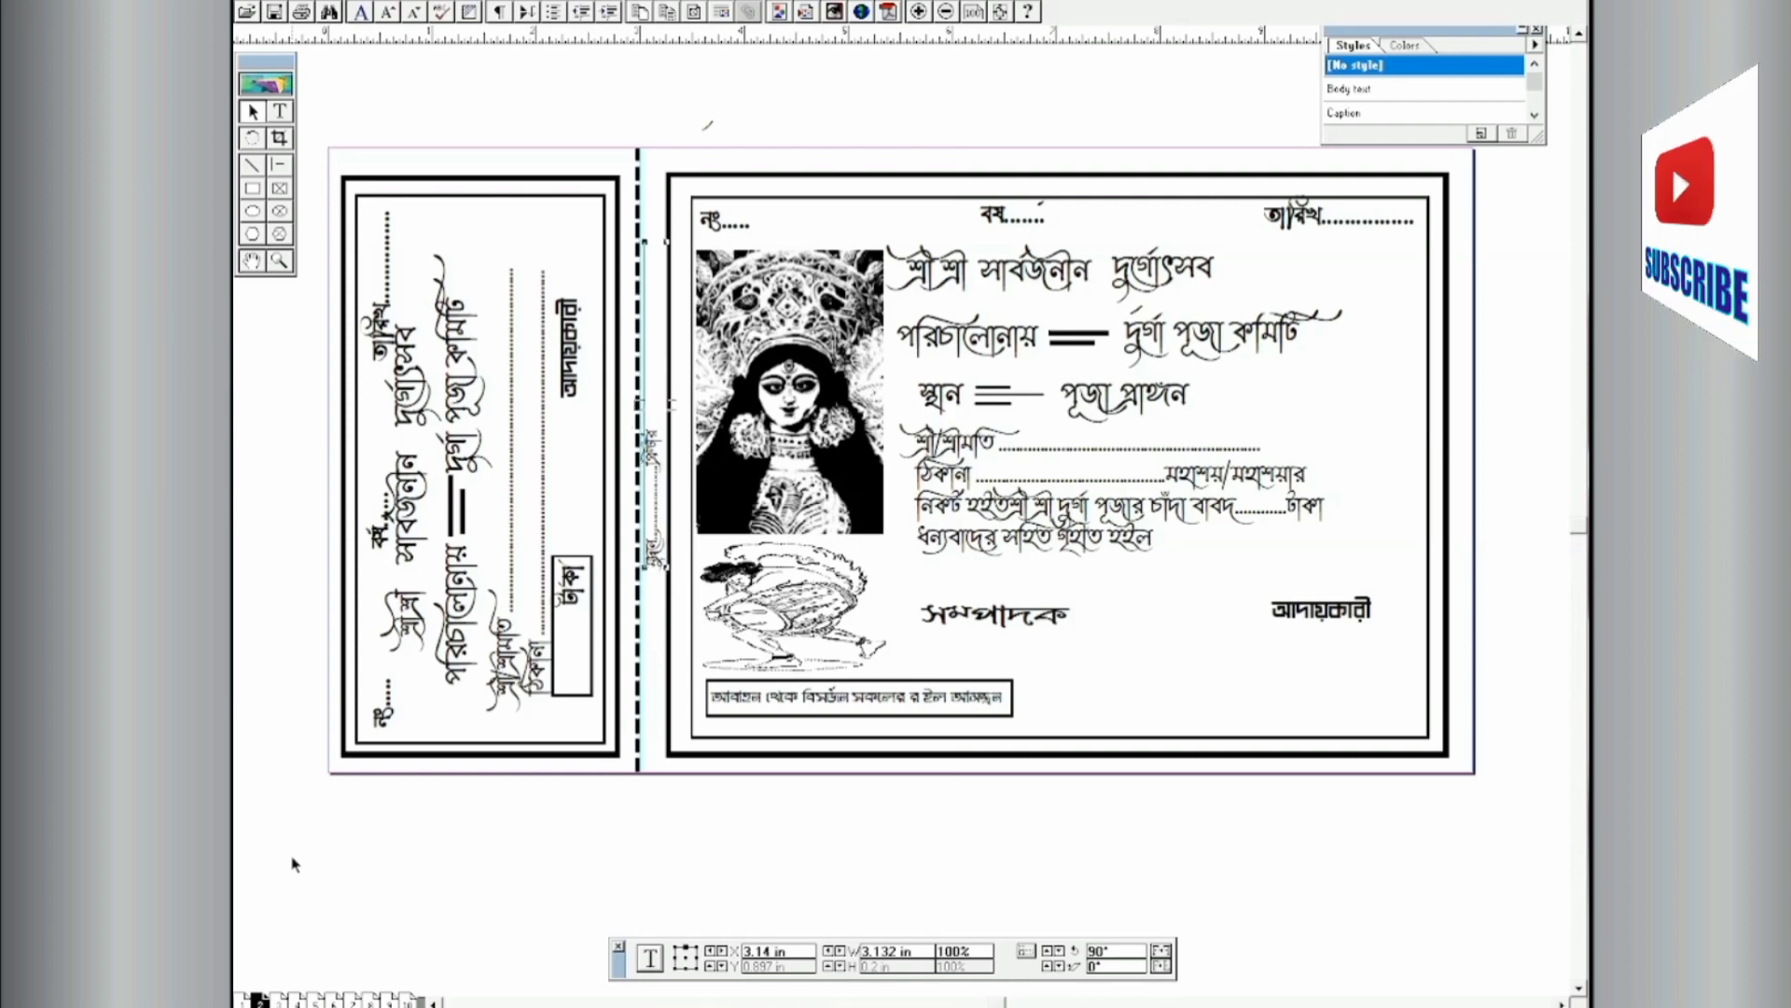
key("Up")
key("Up")
key("Up")
key("Up")
key("Up")
key("Up")
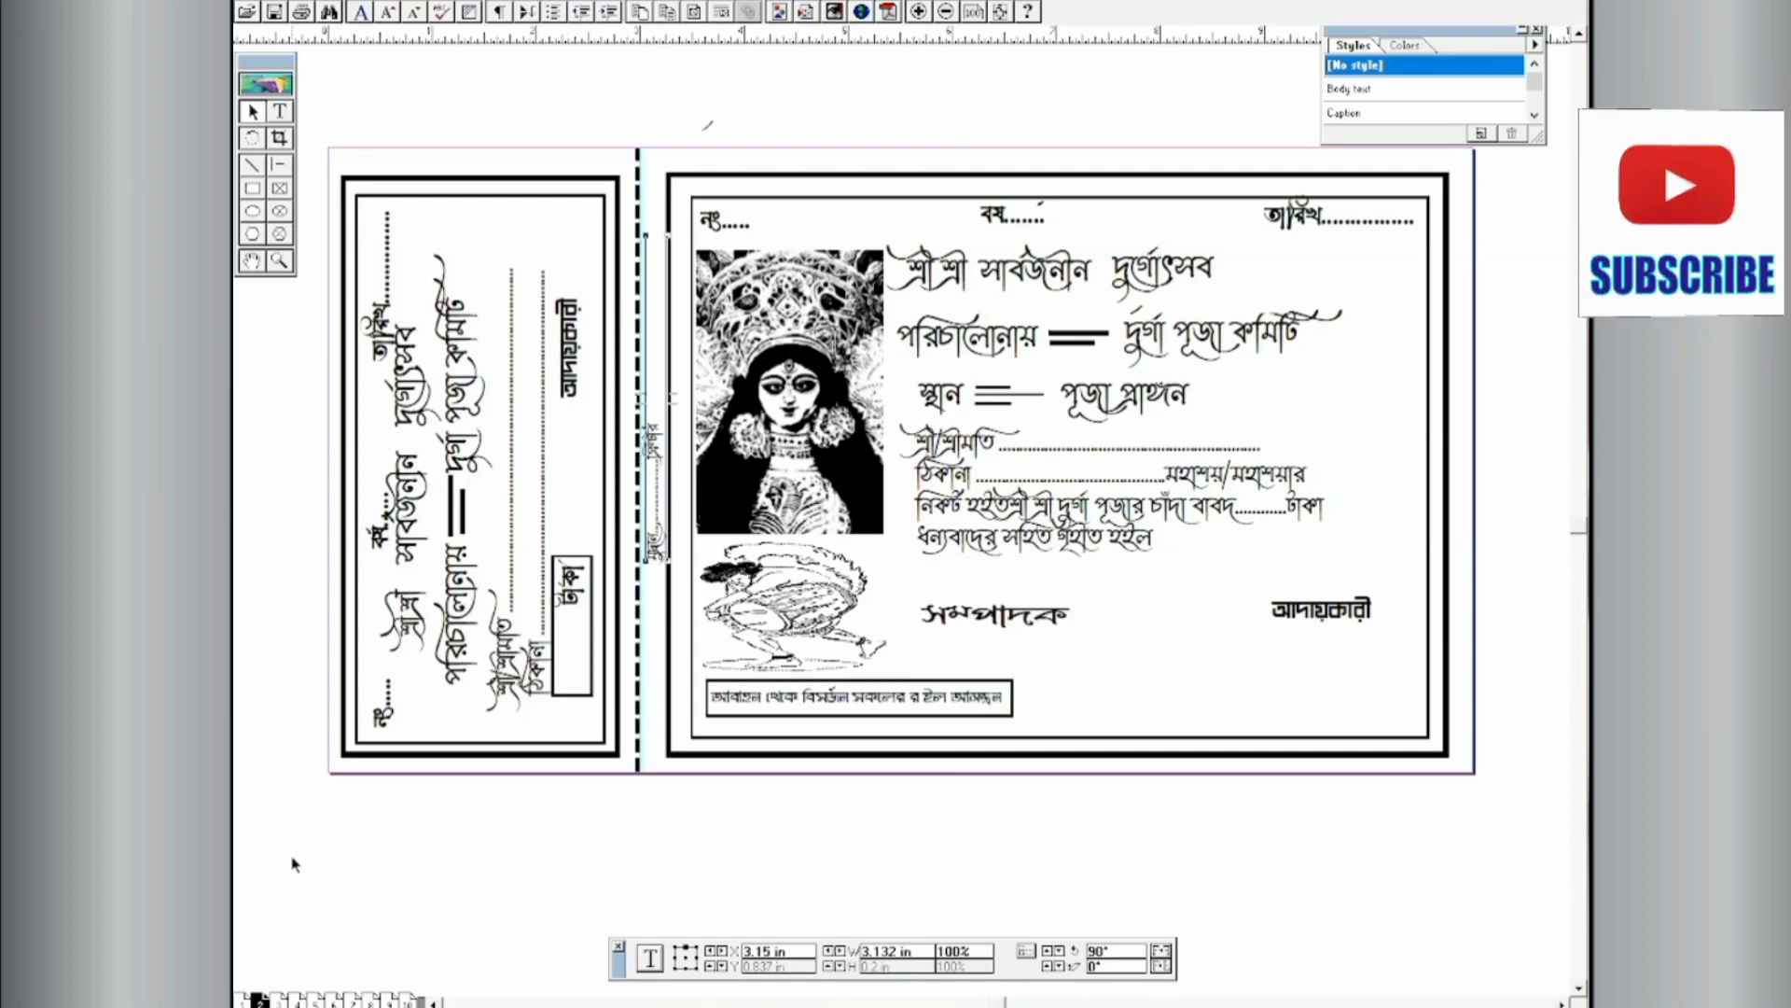
key("Left")
key("Up")
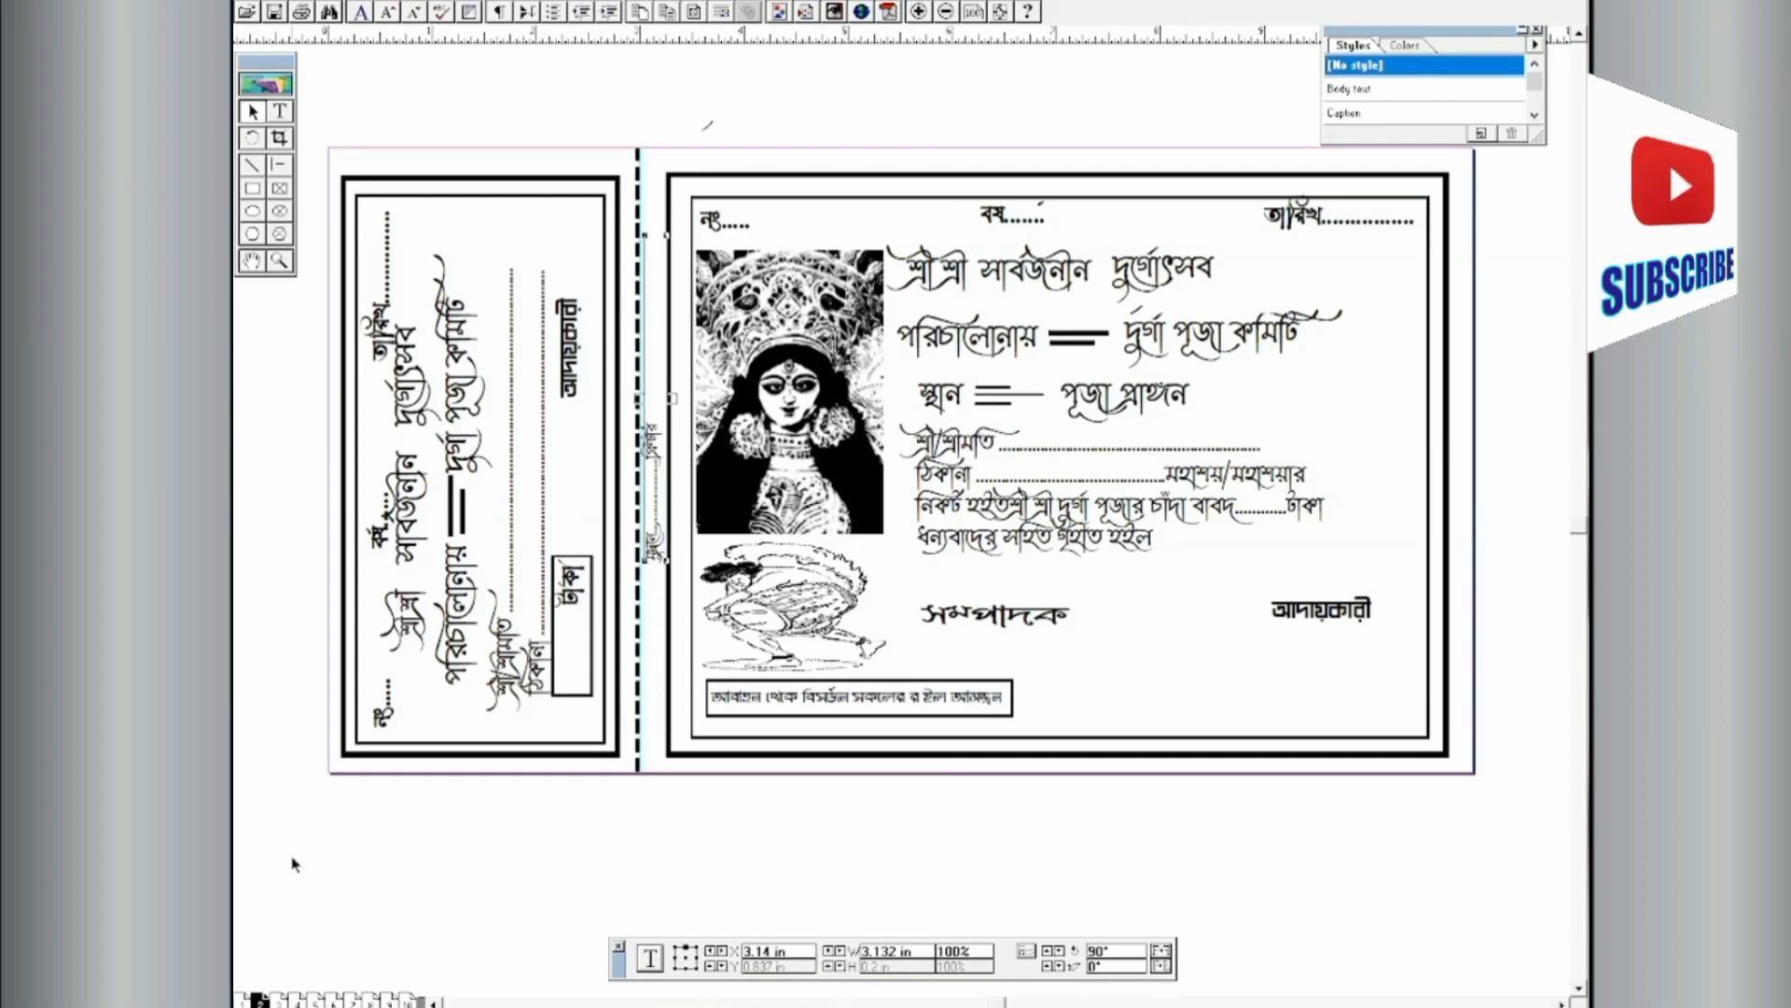
left_click(521, 873)
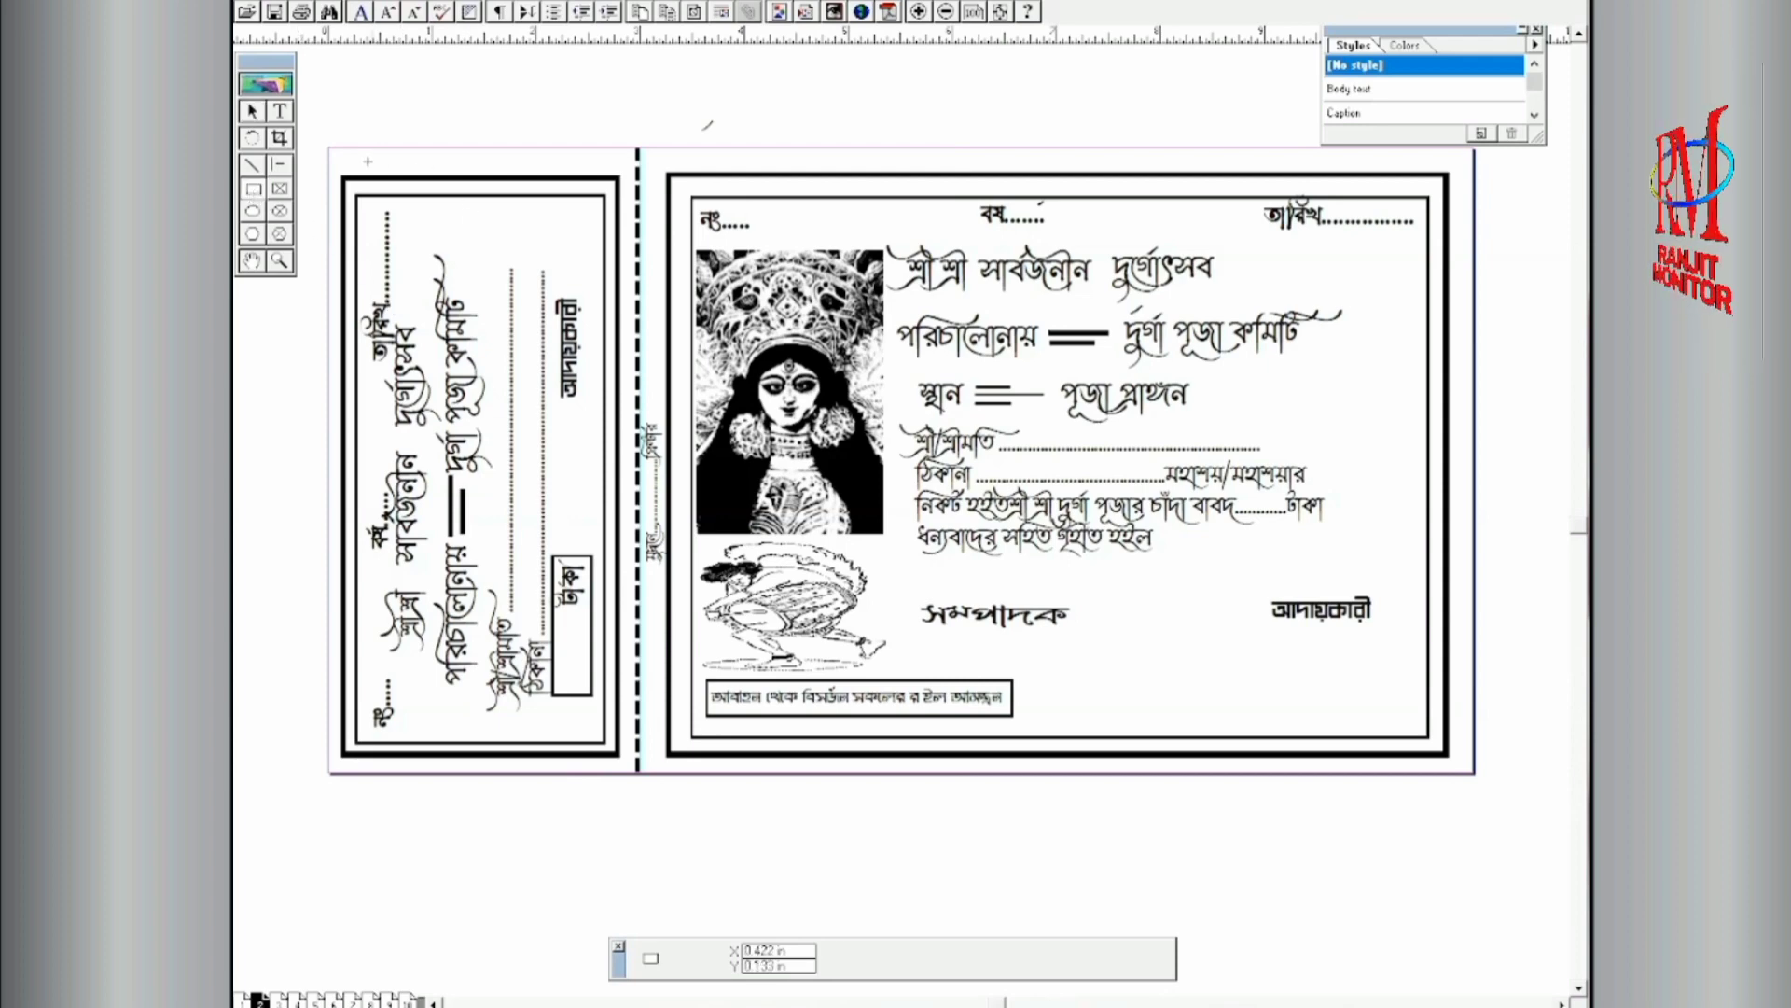
Step: Draw an 11 × 6 in rectangle along the page edges, enclosing both the stub and the main receipt
left_click_drag(327, 147, 1474, 772)
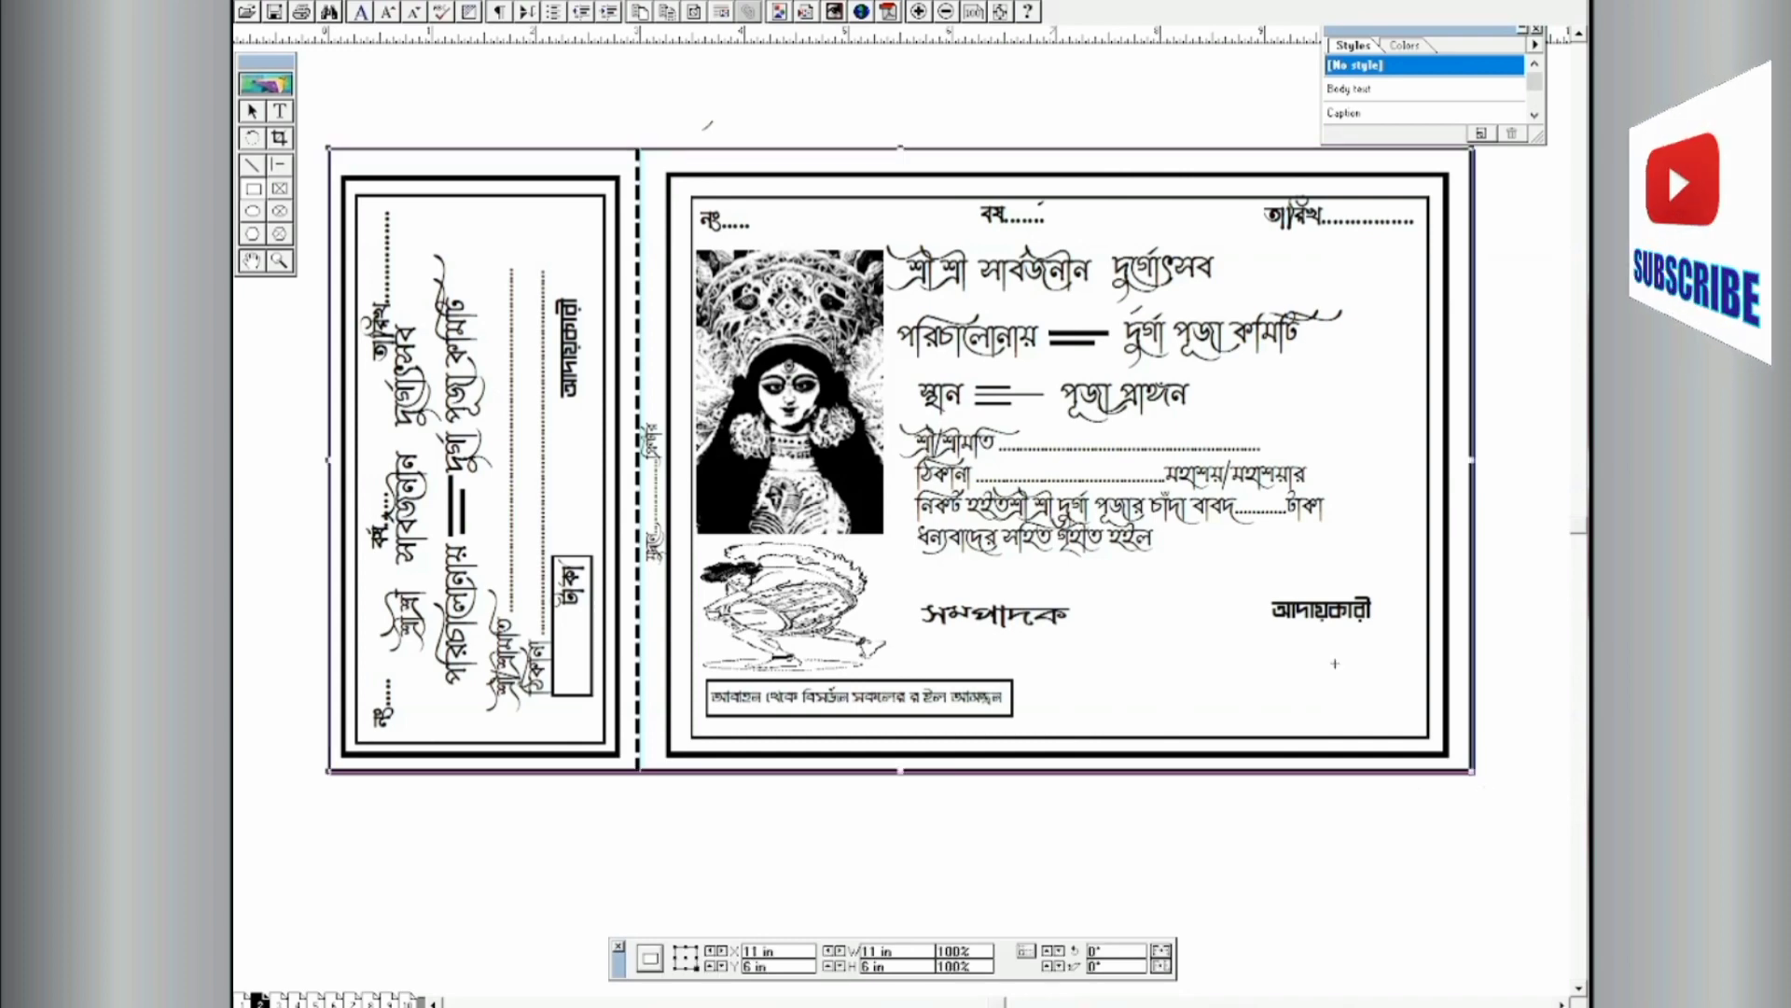